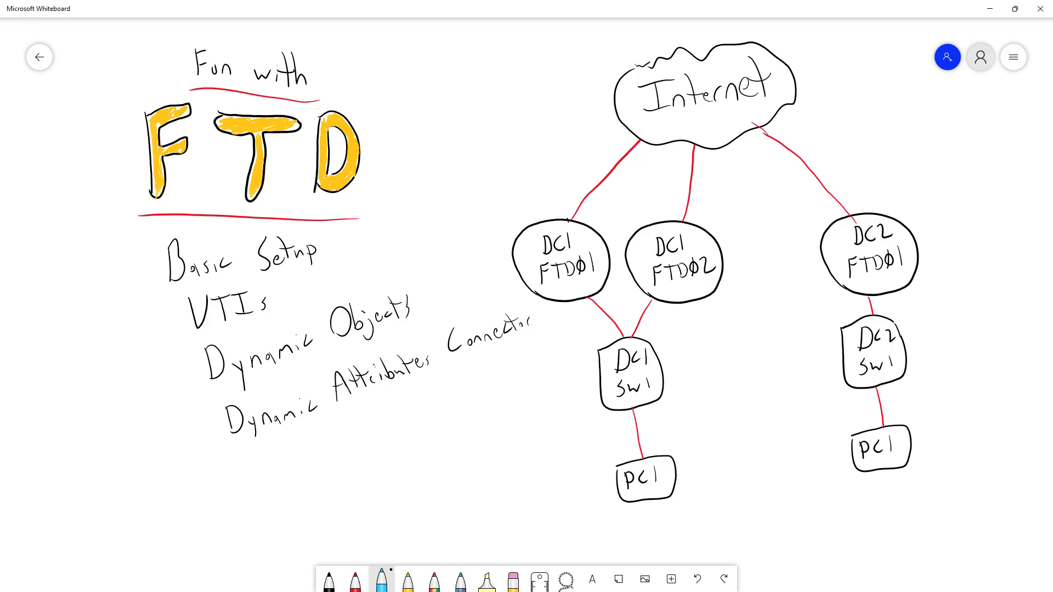
# Mark the FTD heading with the blue pen and draw dividing lines around the network diagram and DC2 column
pyautogui.moveTo(340, 209); pyautogui.dragTo(333, 242)
pyautogui.moveTo(590, 502)
pyautogui.mouseDown()
pyautogui.moveTo(554, 349)
pyautogui.moveTo(463, 202)
pyautogui.moveTo(511, 38)
pyautogui.mouseUp()
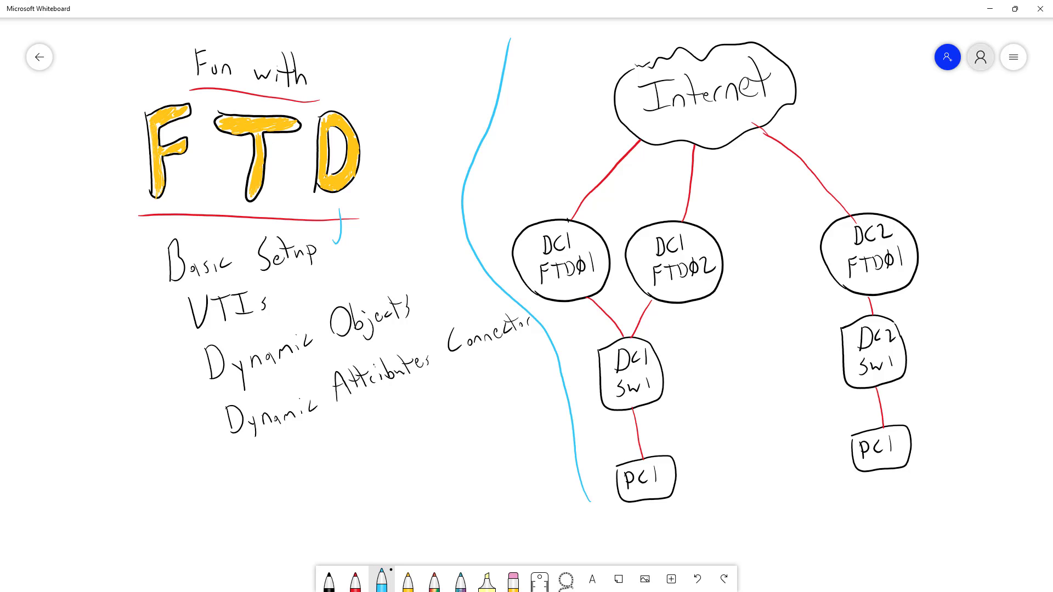
pyautogui.moveTo(907, 203)
pyautogui.mouseDown()
pyautogui.moveTo(923, 214)
pyautogui.moveTo(954, 323)
pyautogui.moveTo(948, 488)
pyautogui.mouseUp()
pyautogui.moveTo(802, 210); pyautogui.dragTo(831, 465)
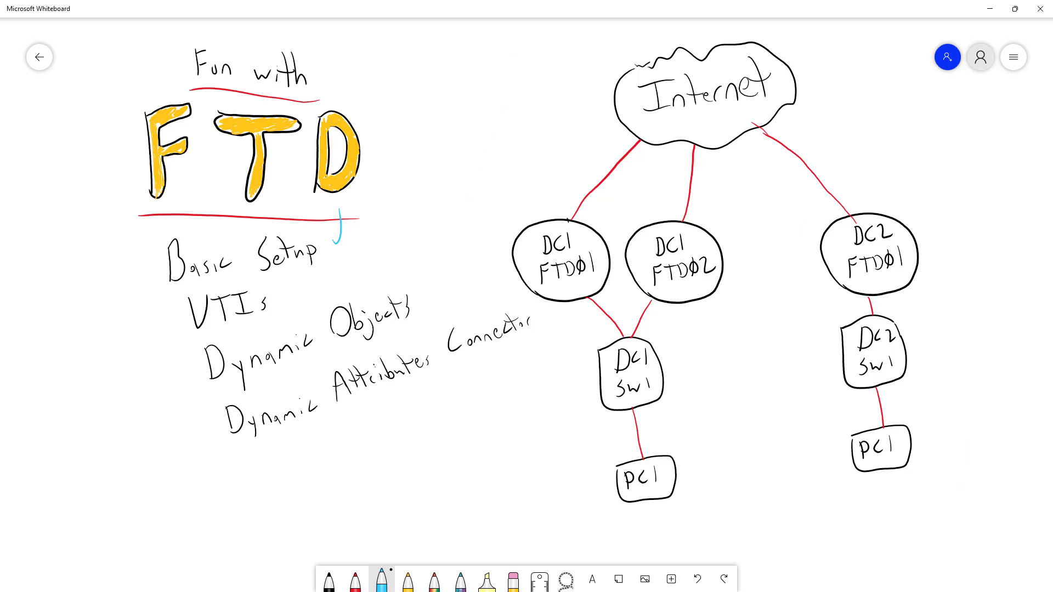
# Tick off Basic Setup and Dynamic Objects, and underline Dynamic Attributes Connector
pyautogui.moveTo(310, 267); pyautogui.dragTo(290, 290)
pyautogui.moveTo(432, 260); pyautogui.dragTo(423, 291)
pyautogui.moveTo(540, 349); pyautogui.dragTo(240, 461)
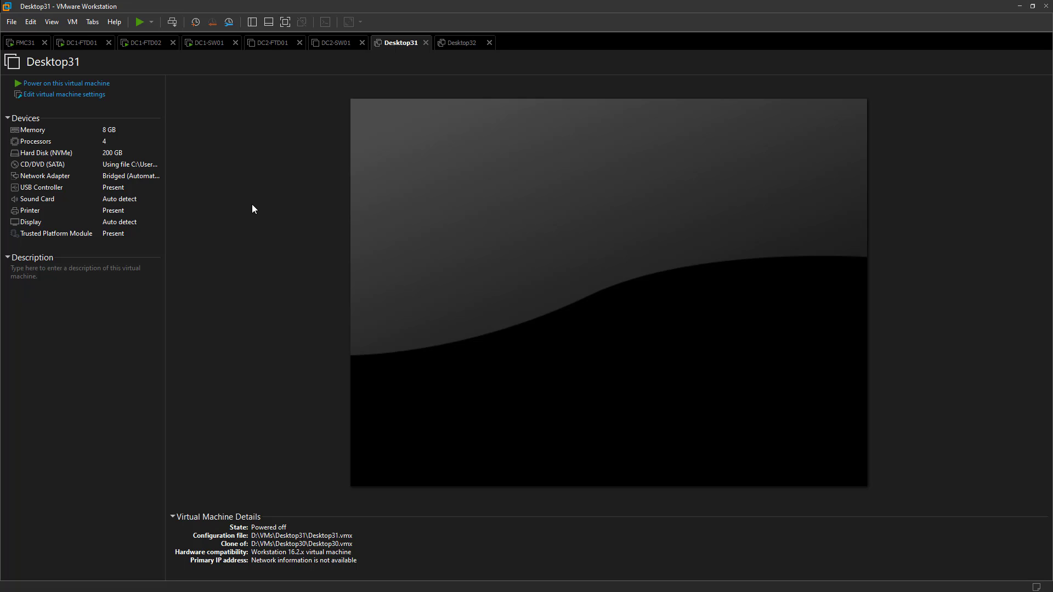
# Open the DC1-FTD01 virtual machine settings and look over its serial port
pyautogui.click(77, 44)
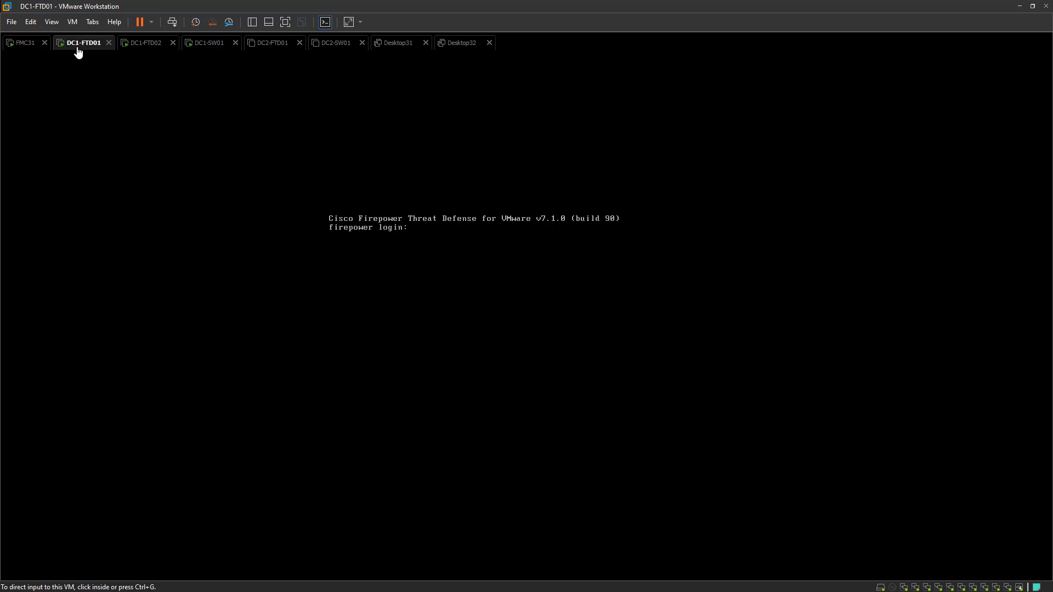
pyautogui.rightClick(78, 52)
pyautogui.click(137, 211)
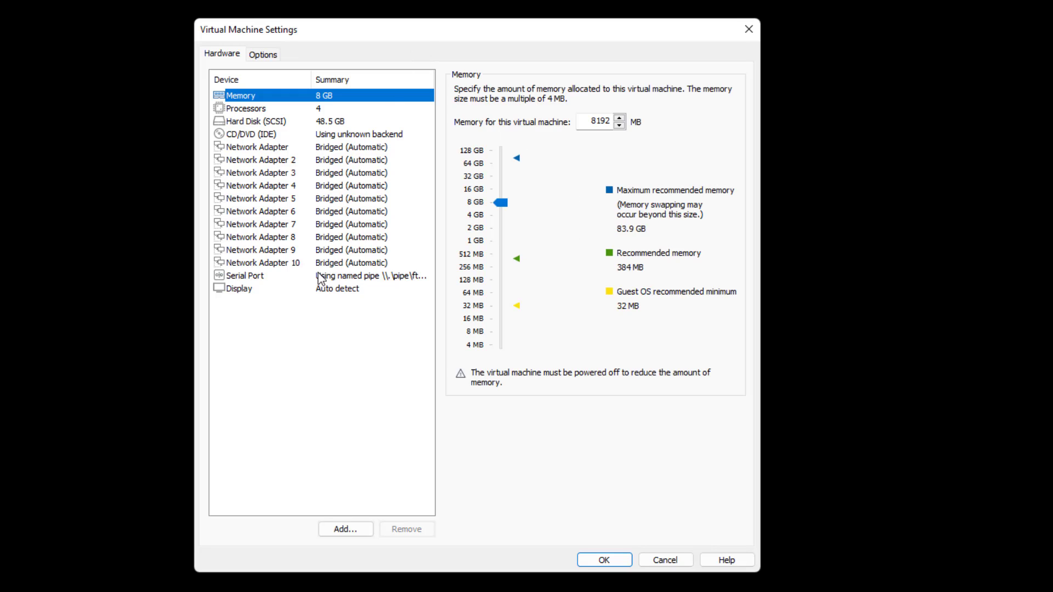
pyautogui.click(240, 275)
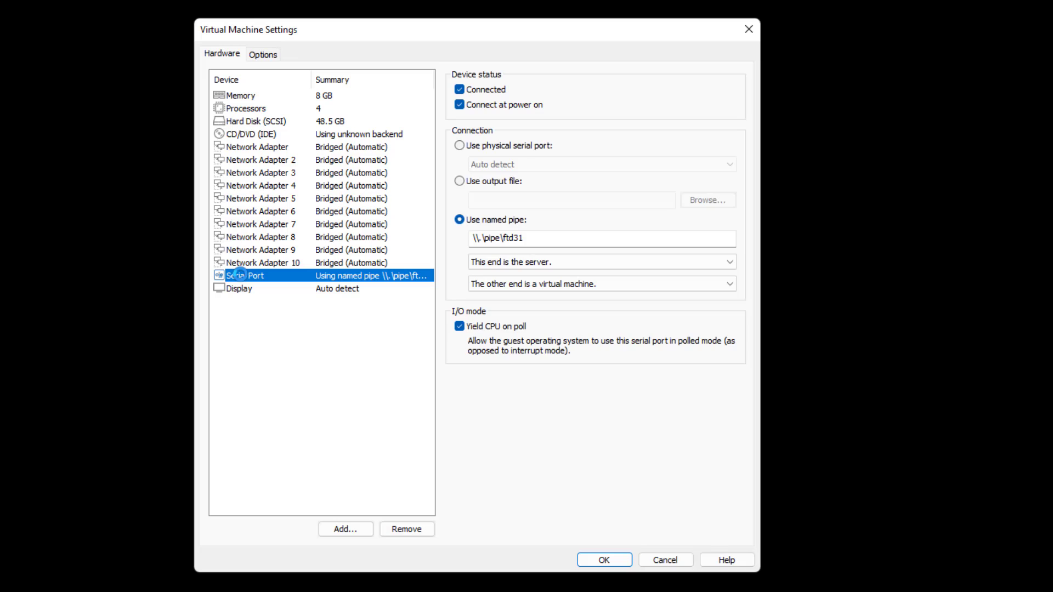
pyautogui.click(338, 373)
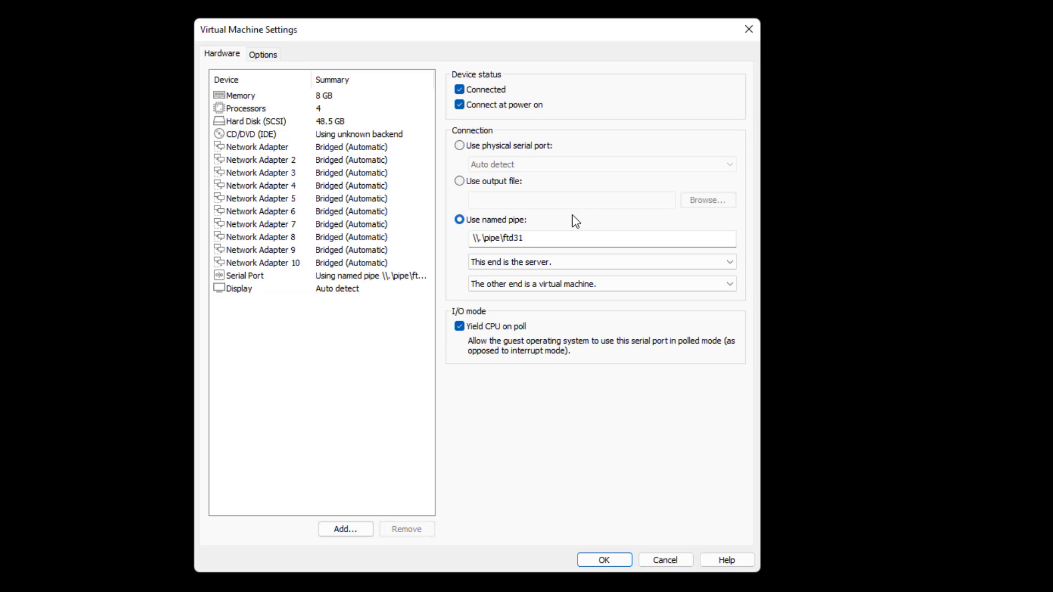
# Review the network adapters and switch Network Adapter 3 from bridged to LAN segment
pyautogui.click(318, 148)
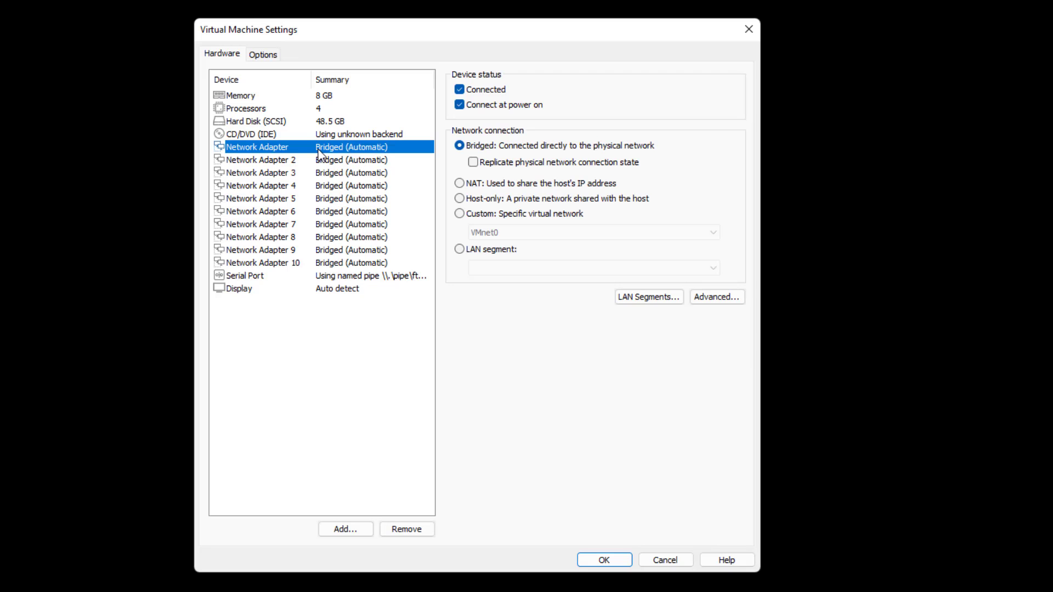
pyautogui.click(354, 162)
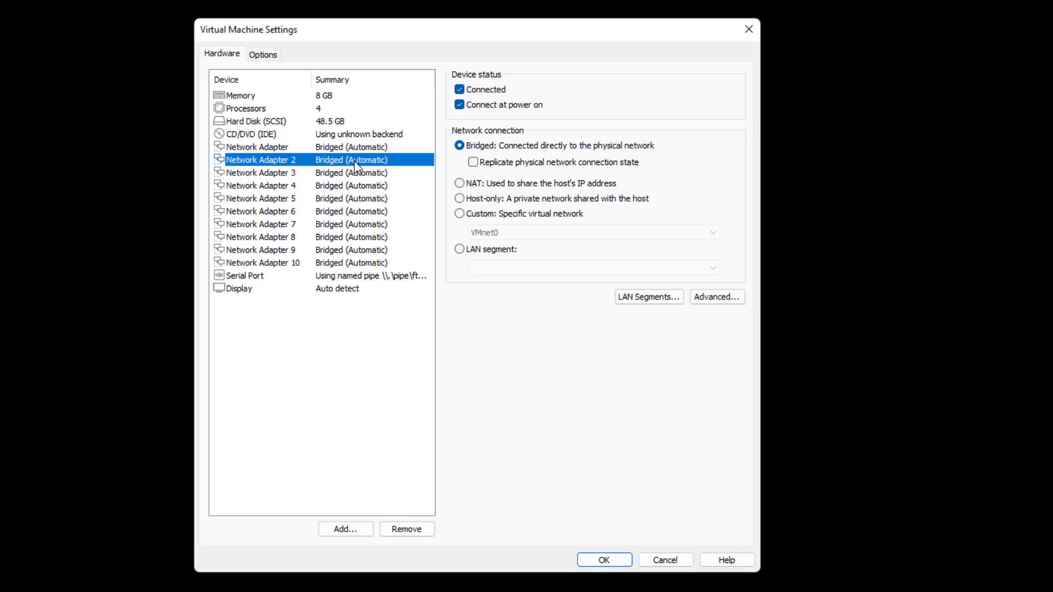
pyautogui.click(342, 135)
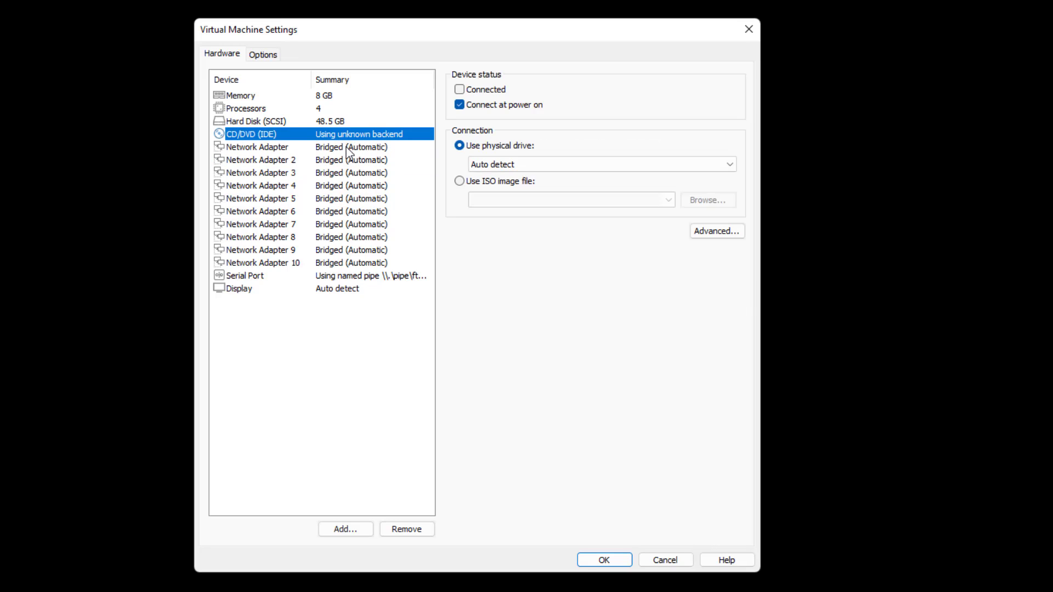
pyautogui.click(349, 147)
pyautogui.click(340, 172)
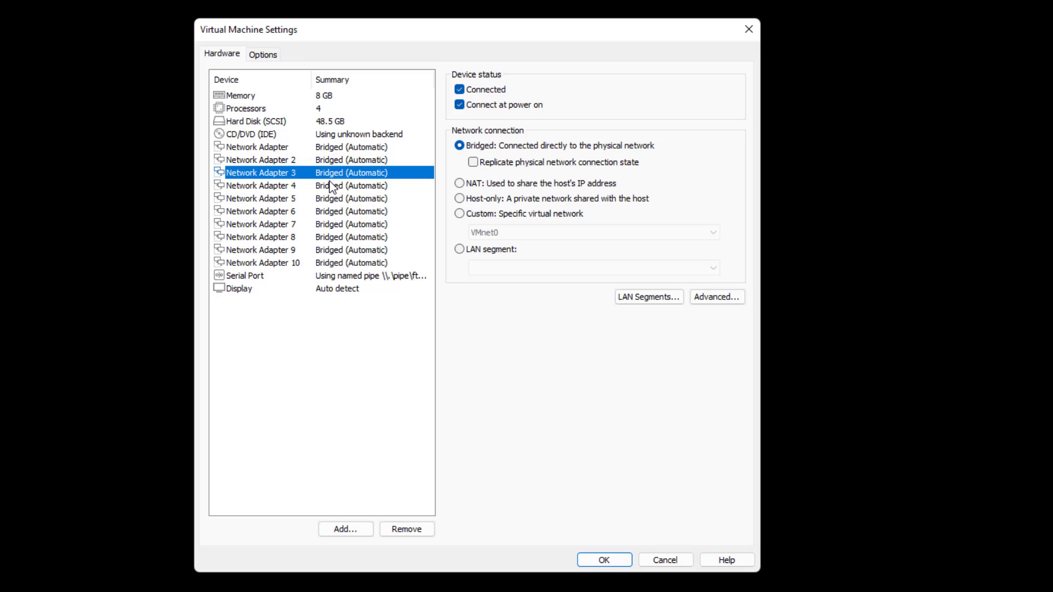
pyautogui.click(459, 249)
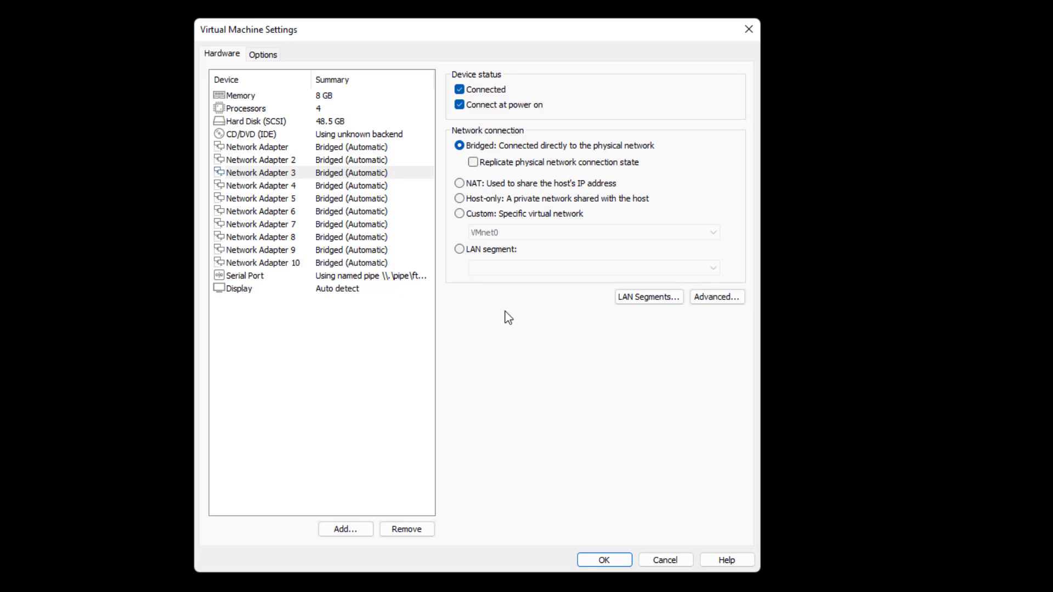
pyautogui.click(459, 248)
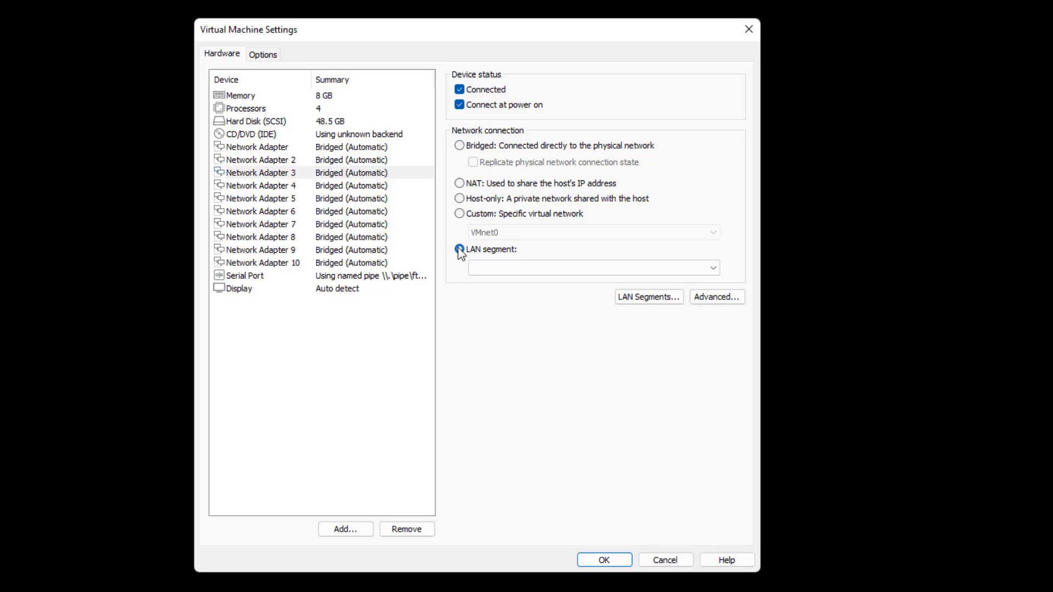
# Add a global LAN segment named FTD-OUTSIDE
pyautogui.click(649, 297)
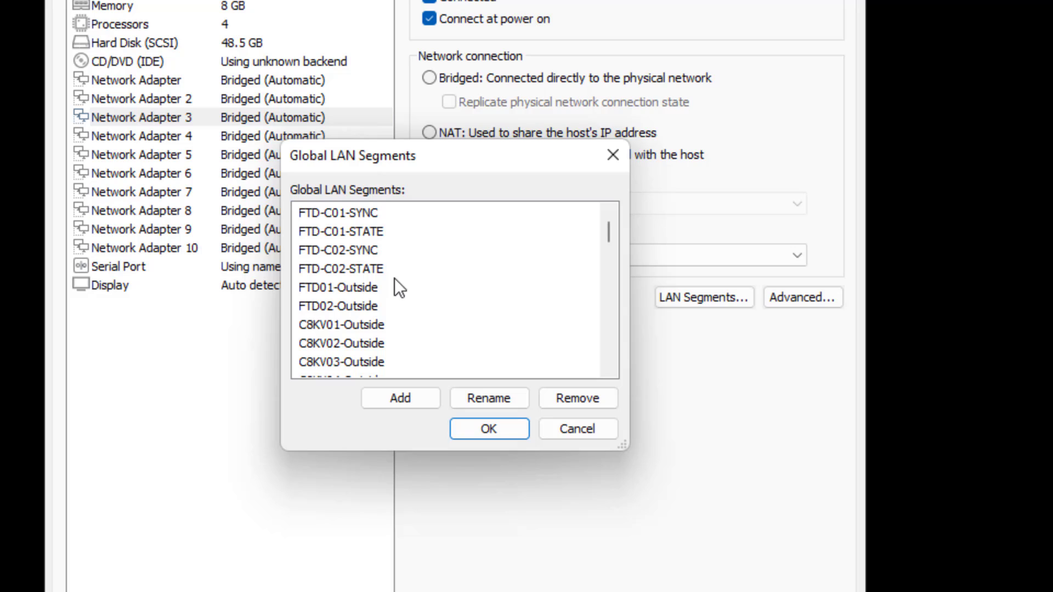
pyautogui.click(412, 402)
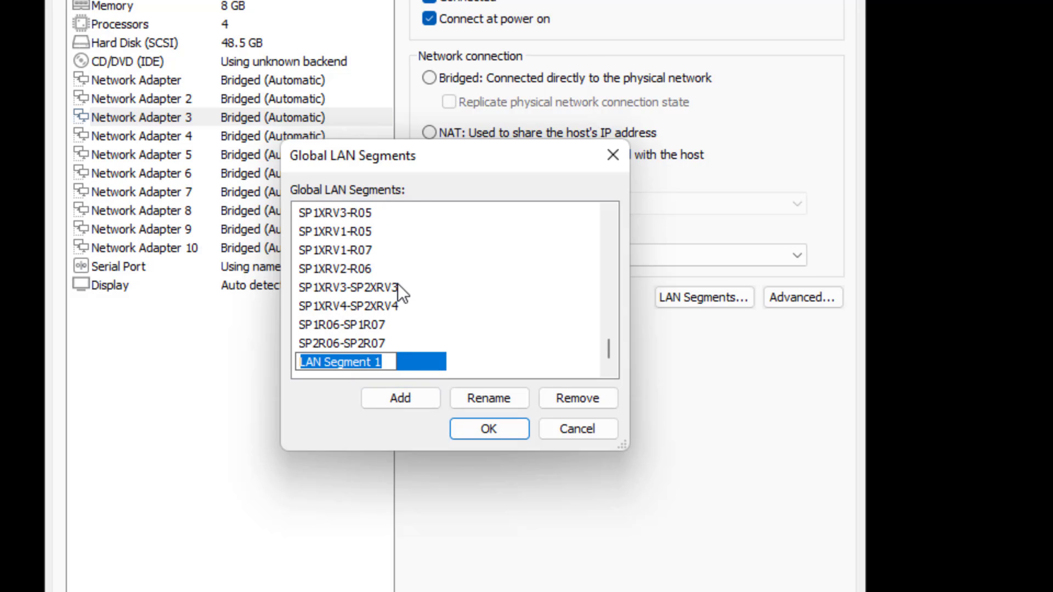
pyautogui.write('FTD-OUT')
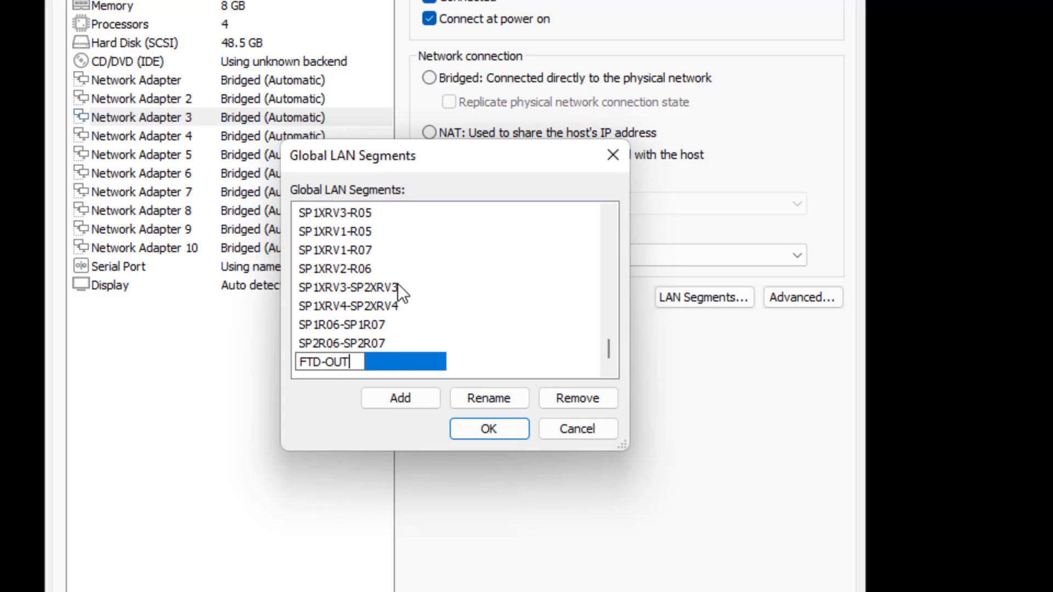
pyautogui.write('SIDE')
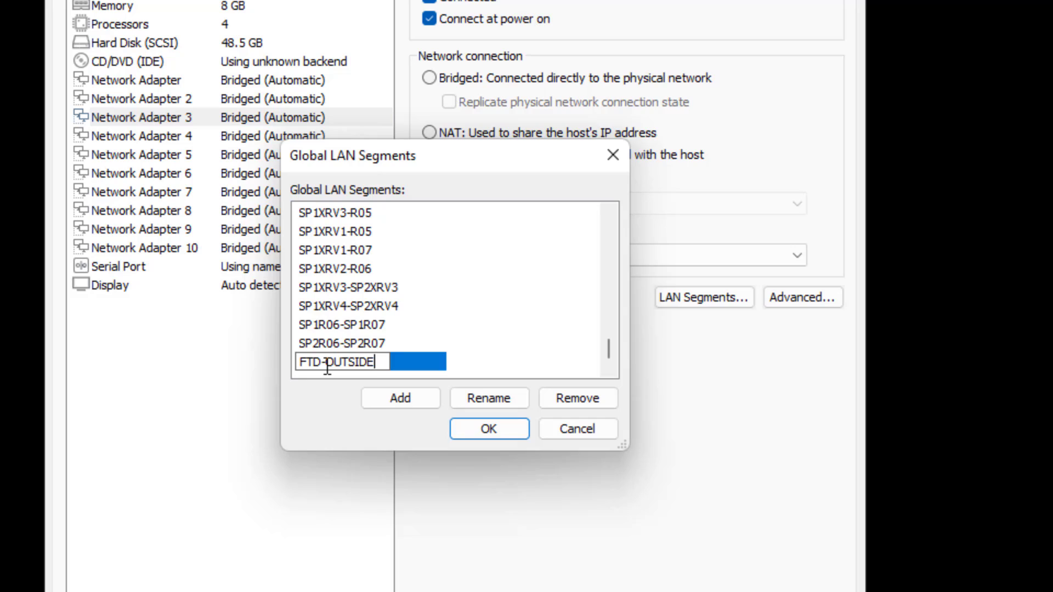
pyautogui.hotkey('ctrl', 'a')
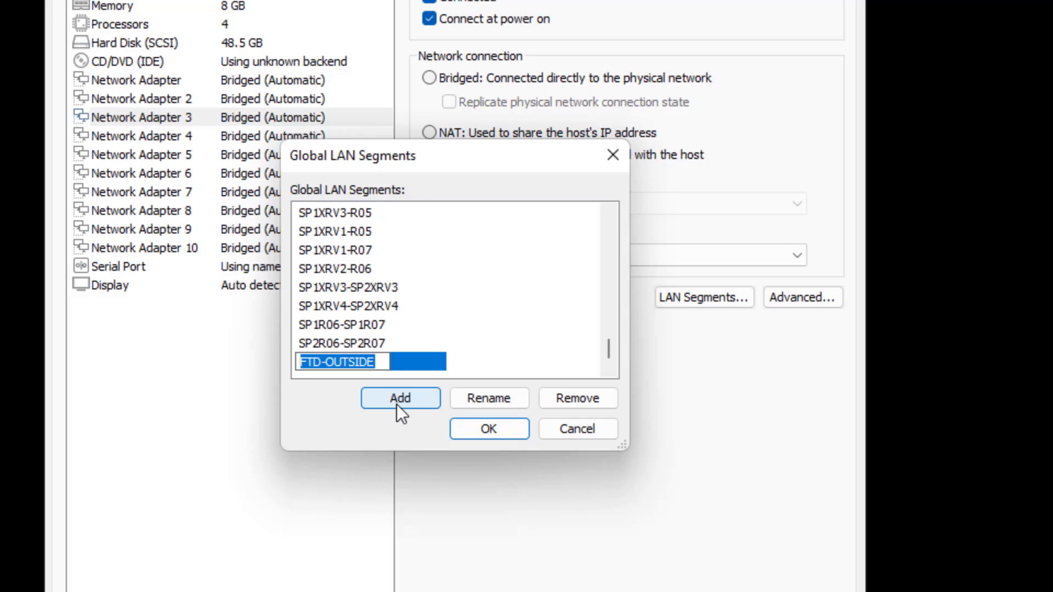
# Add LAN segments DC1-SW1-FTDS and DC1-SW1-PC
pyautogui.click(400, 399)
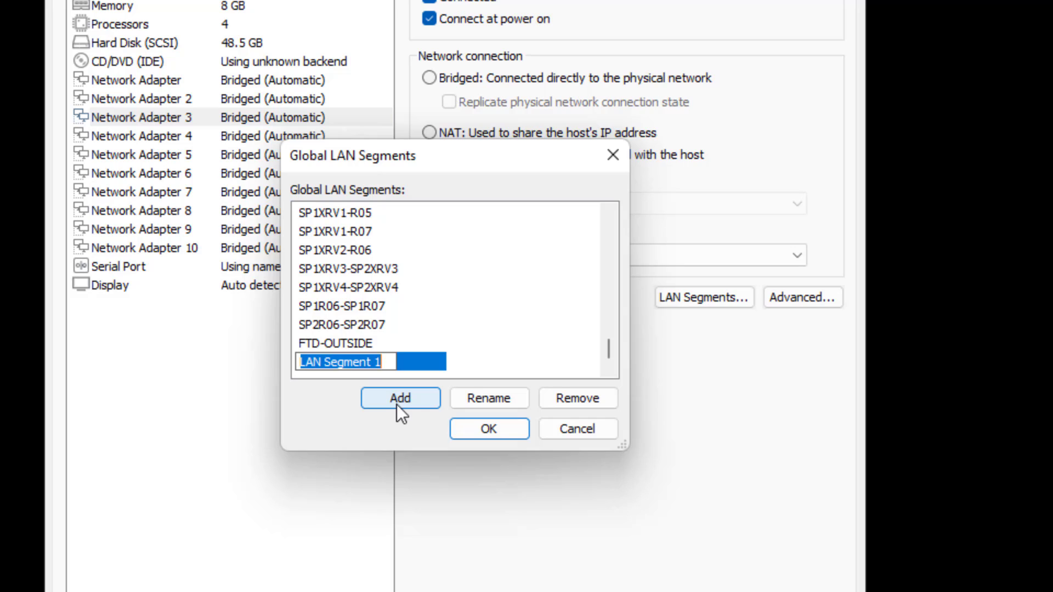
pyautogui.write('DC1-S')
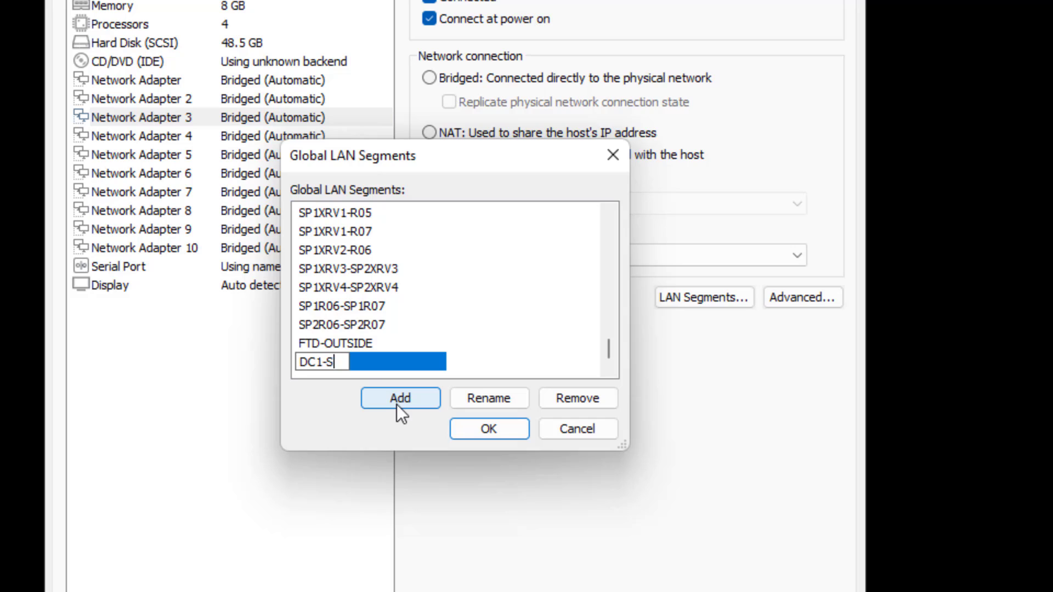
pyautogui.write('W1-FTDS')
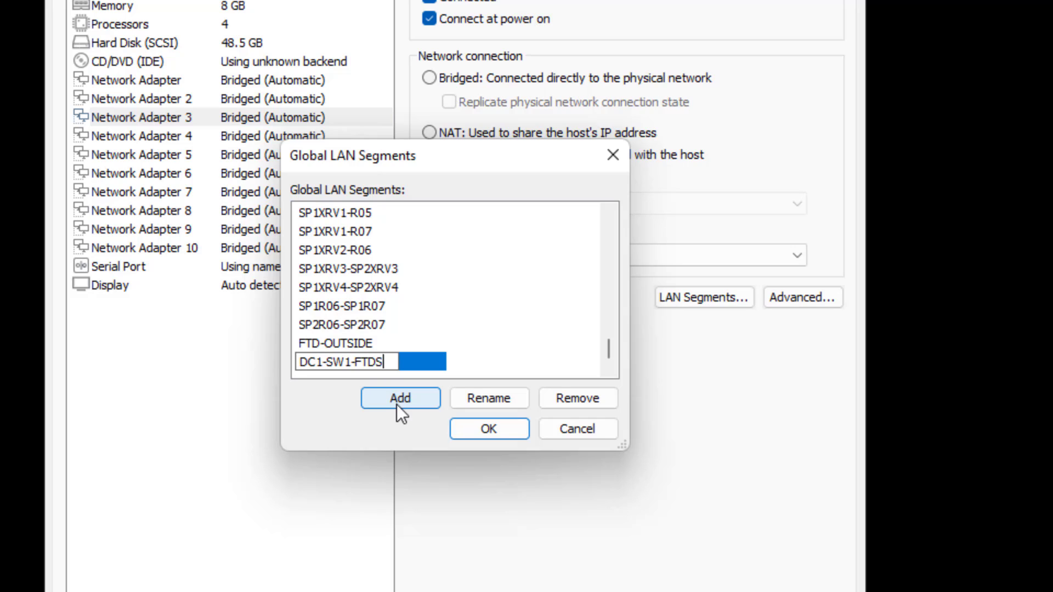
pyautogui.press('Return')
pyautogui.click(397, 404)
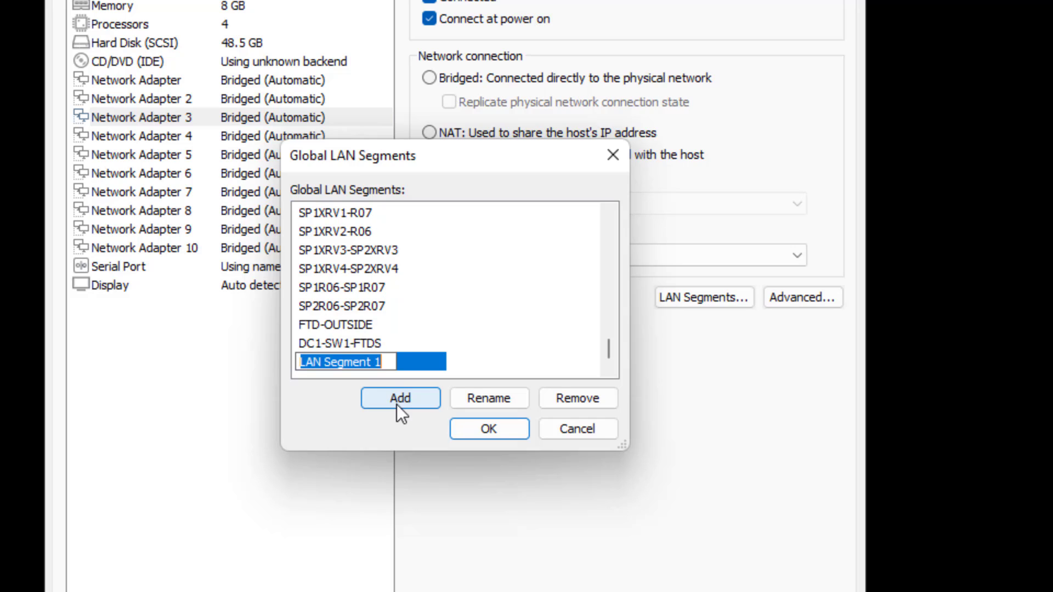
pyautogui.write('D')
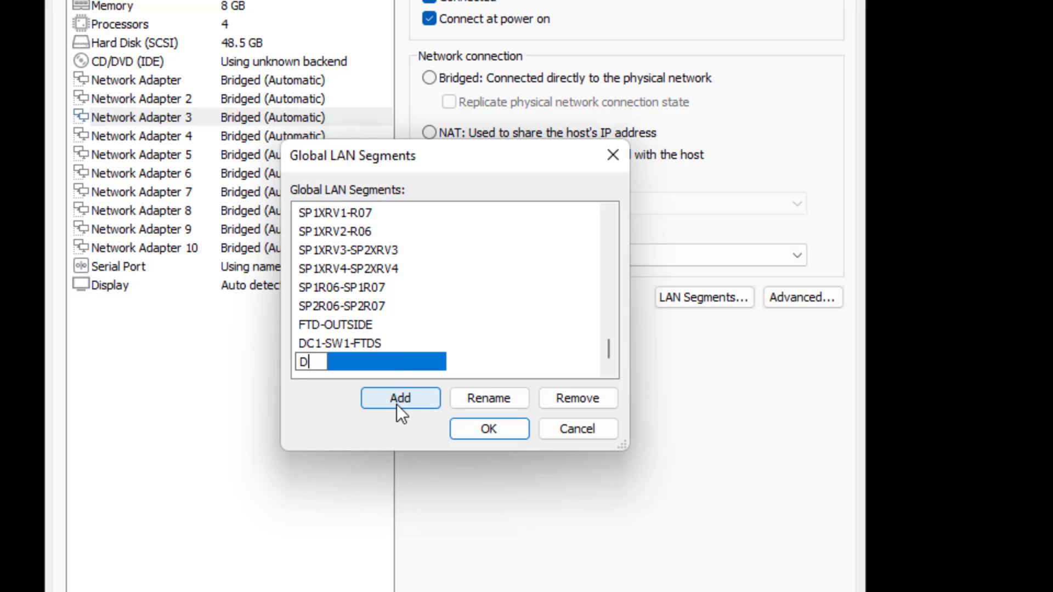
pyautogui.write('C1-SW1')
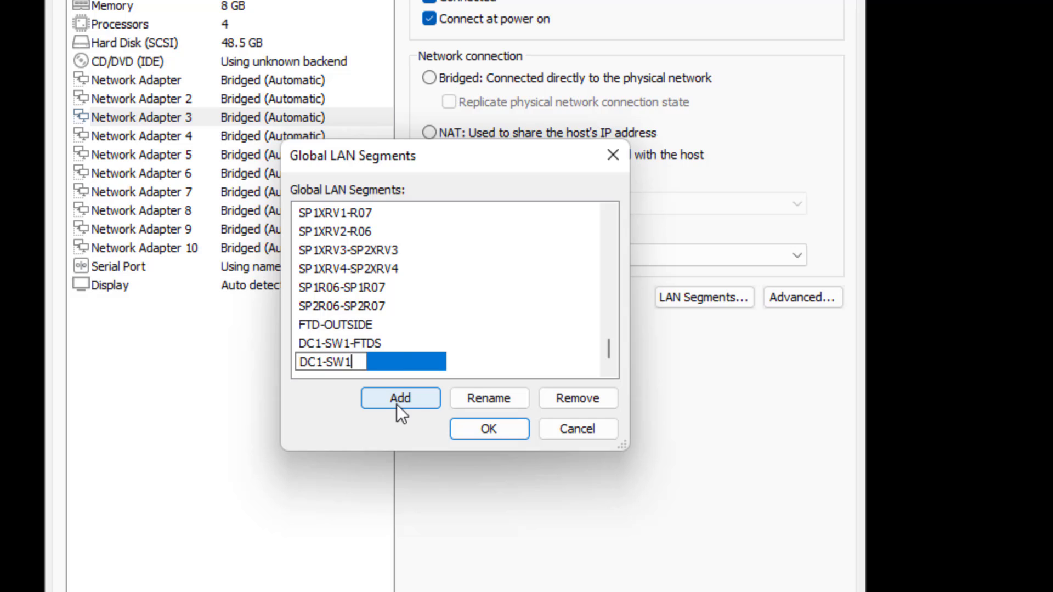
pyautogui.write('-PC')
pyautogui.press('Return')
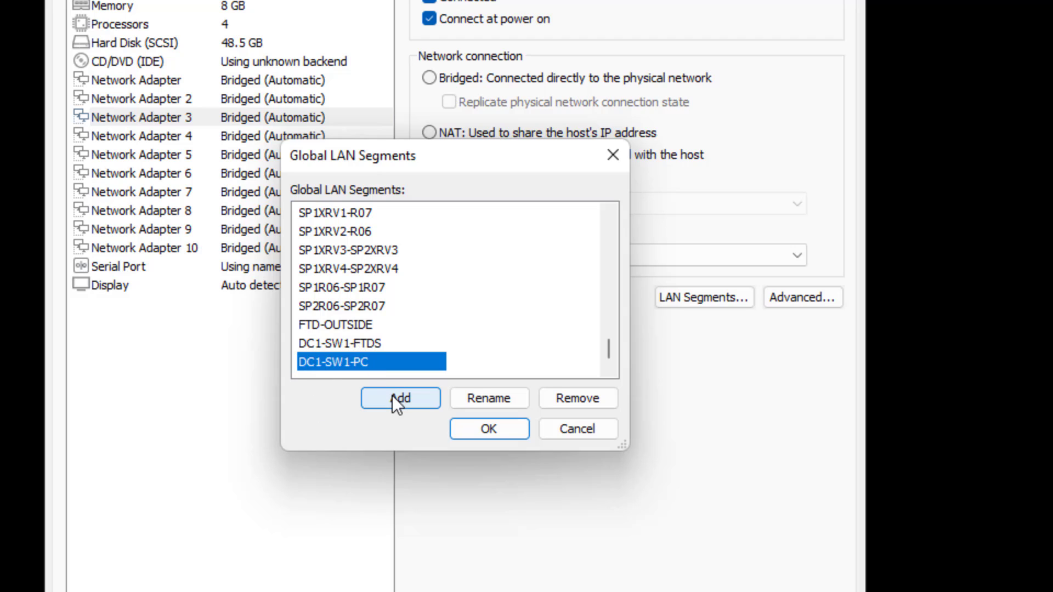
# Copy the DC1-SW1-FTDS name and create a DC2-SW1-FTDS segment from it
pyautogui.click(362, 345)
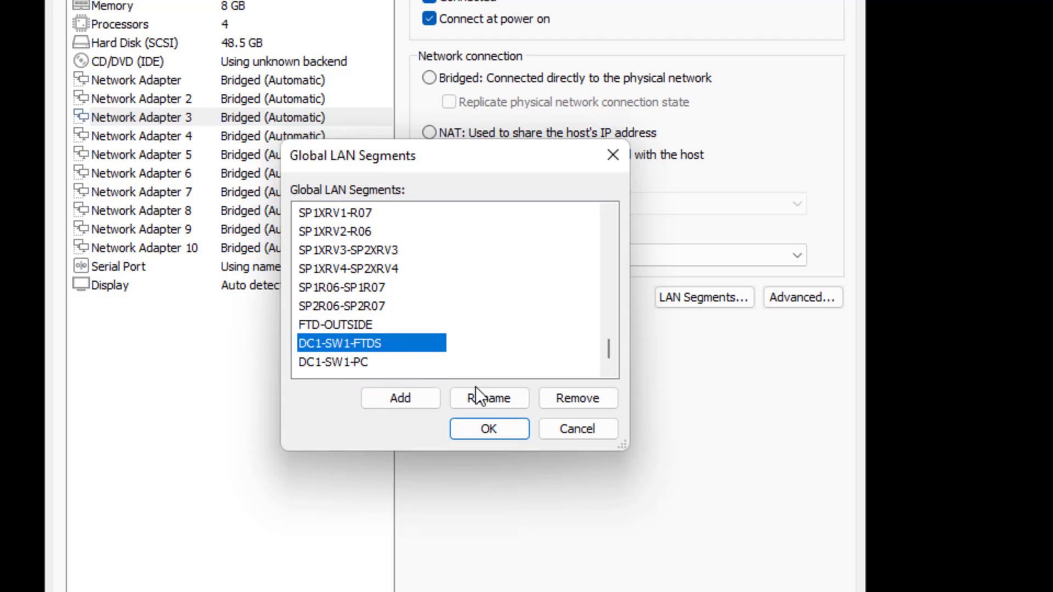
pyautogui.click(509, 407)
pyautogui.click(400, 396)
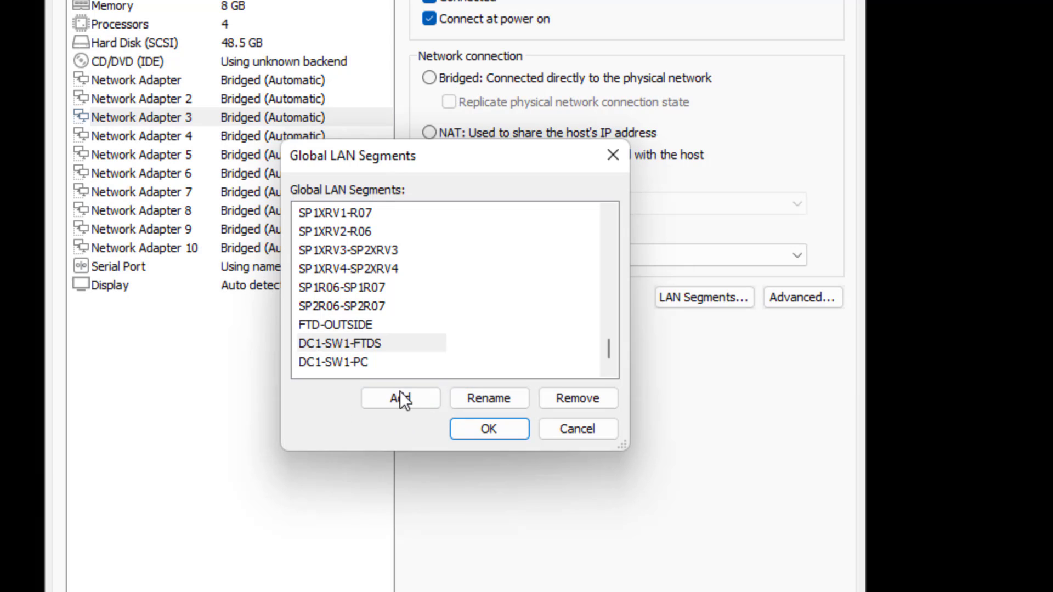
pyautogui.write('DC1-SW1-FTDS')
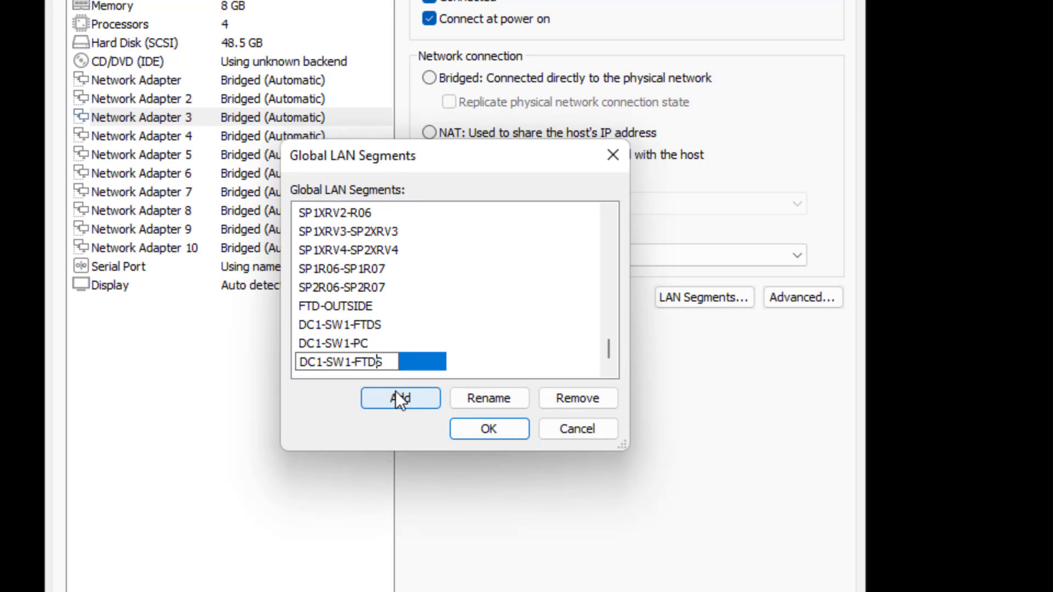
pyautogui.press('Right')
pyautogui.press('Delete')
pyautogui.write('2')
pyautogui.press('Return')
# Create a DC2-SW1-PC segment and save the global LAN segment list
pyautogui.click(400, 398)
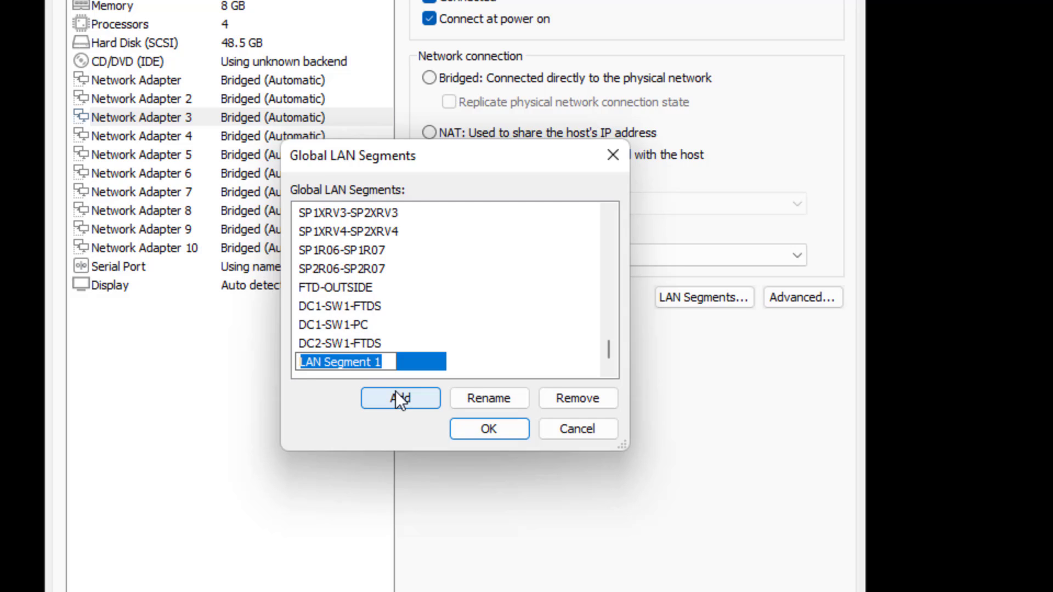
pyautogui.write('DC1-SW1-FTDS')
pyautogui.press('BackSpace')
pyautogui.press('BackSpace')
pyautogui.press('BackSpace')
pyautogui.press('BackSpace')
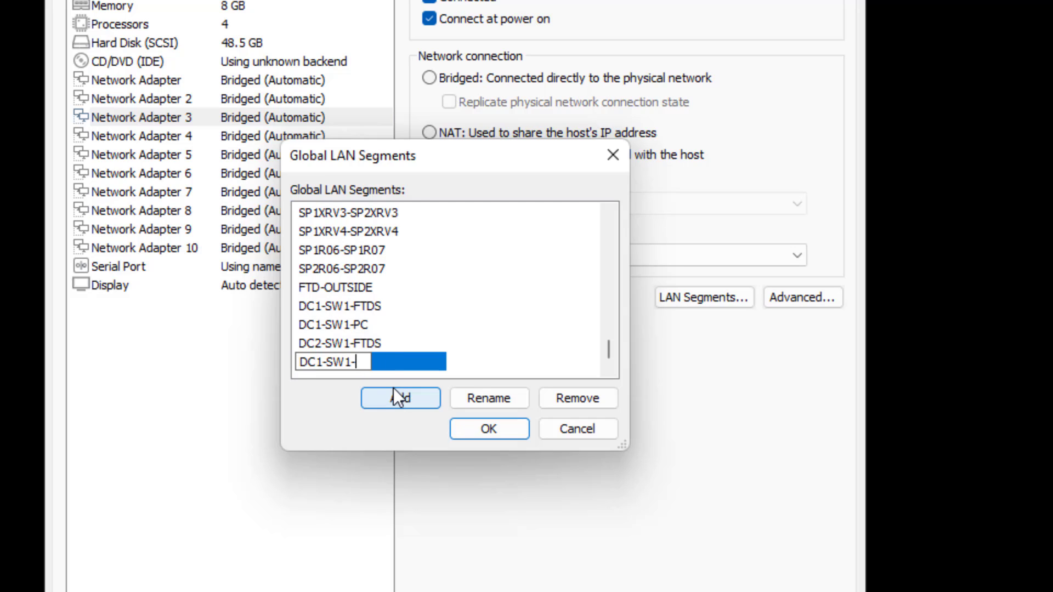
pyautogui.write('PC')
pyautogui.press('Left')
pyautogui.press('Left')
pyautogui.press('Left')
pyautogui.press('Left')
pyautogui.press('Left')
pyautogui.press('Left')
pyautogui.press('Left')
pyautogui.press('Delete')
pyautogui.write('2')
pyautogui.press('Return')
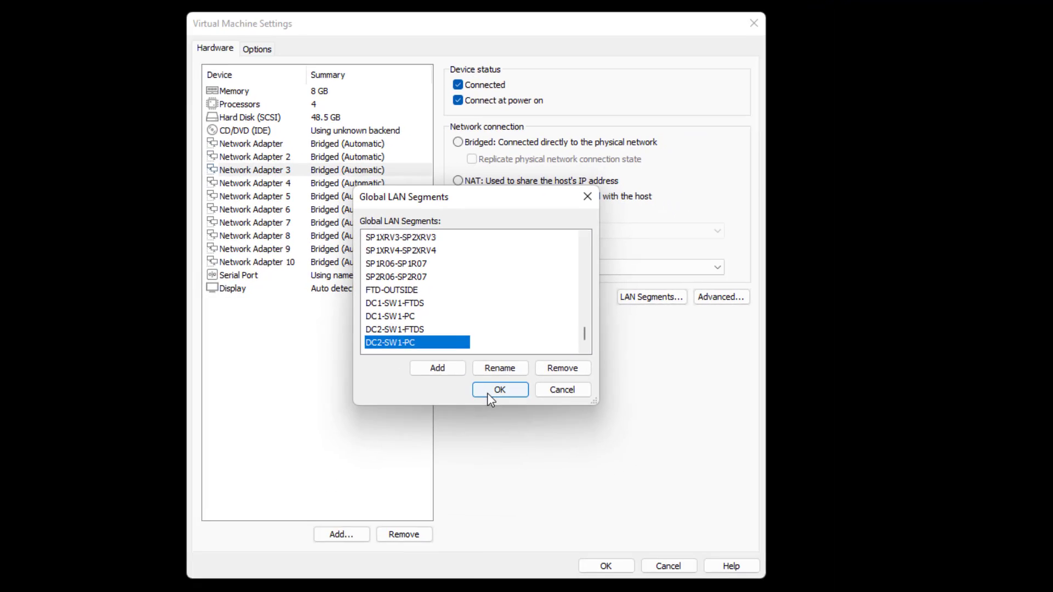
pyautogui.click(488, 391)
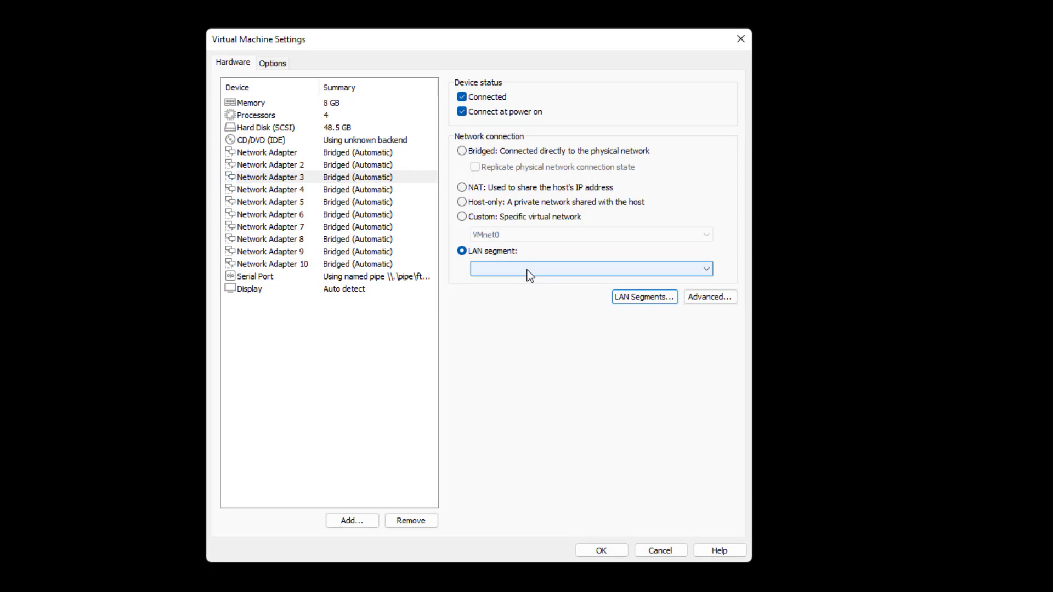
# Put Network Adapter 3 on the FTD-OUTSIDE LAN segment
pyautogui.click(528, 271)
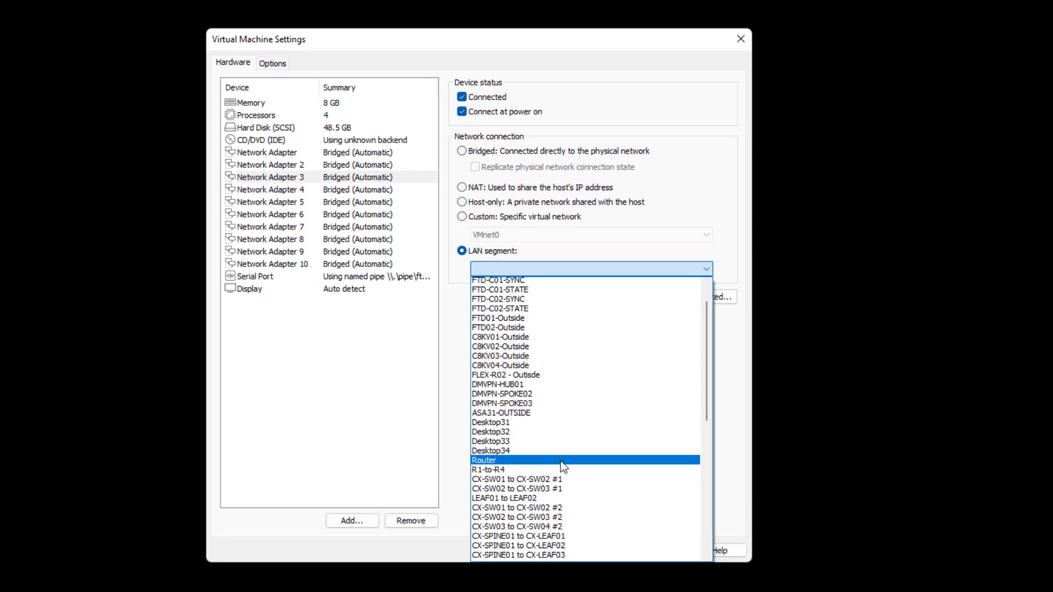
pyautogui.scroll(-10, 560, 466)
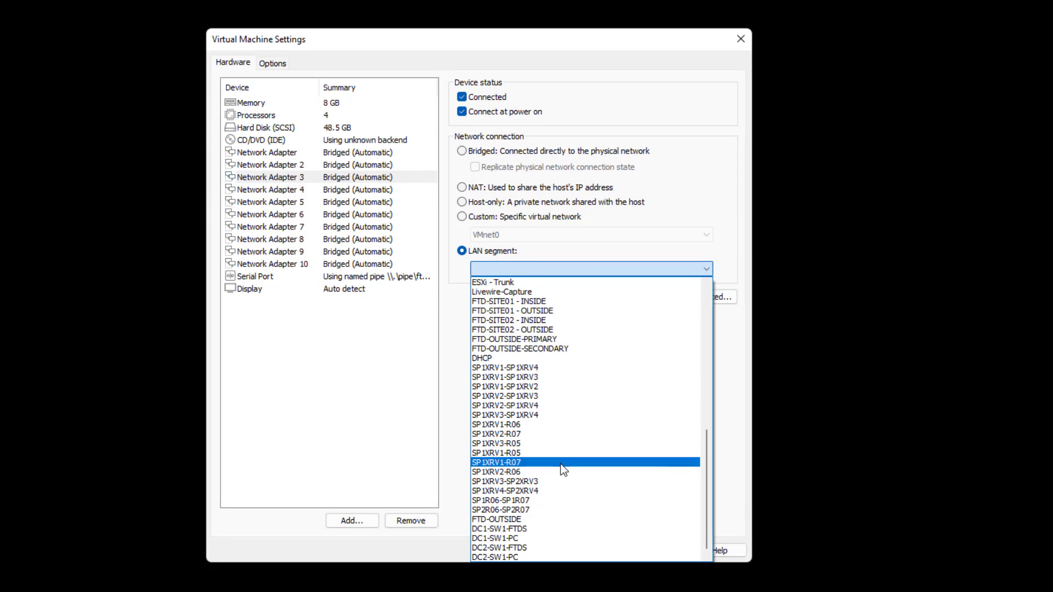
pyautogui.click(525, 519)
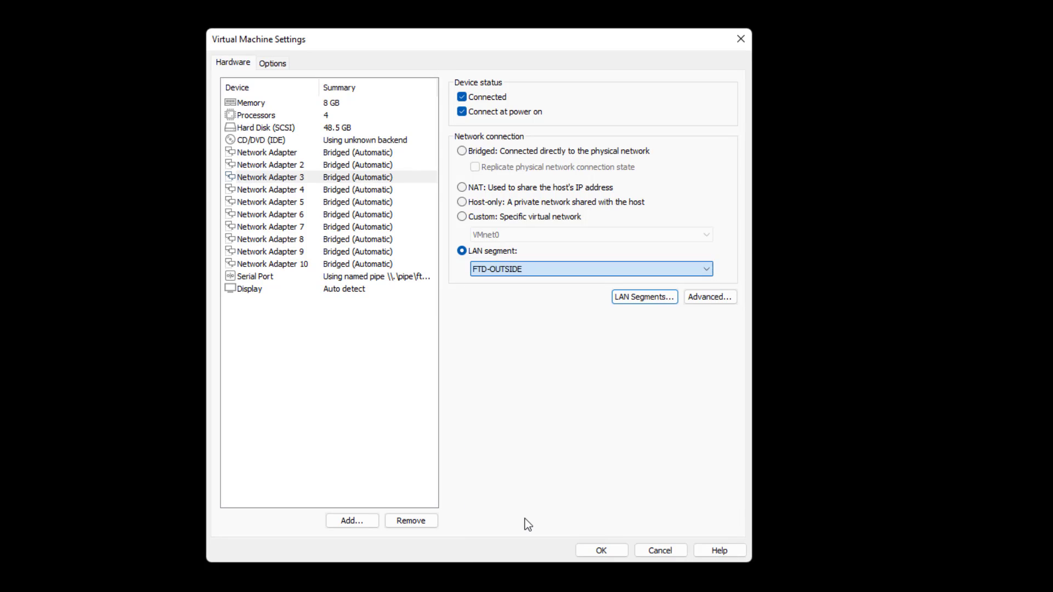
# Leave Network Adapter 4 bridged after a missing-segment error and save the settings
pyautogui.click(349, 189)
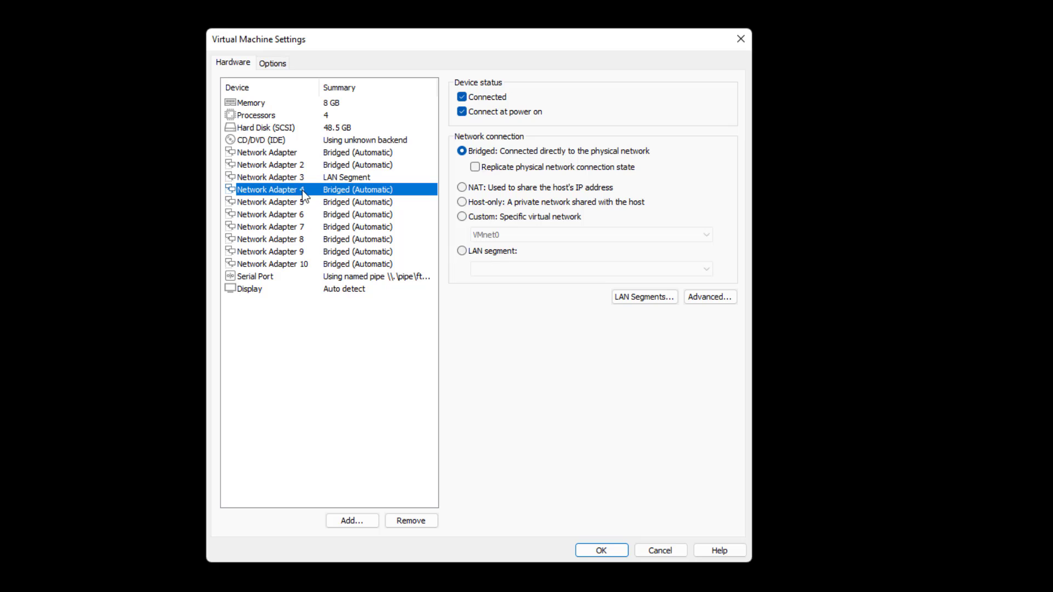
pyautogui.click(473, 251)
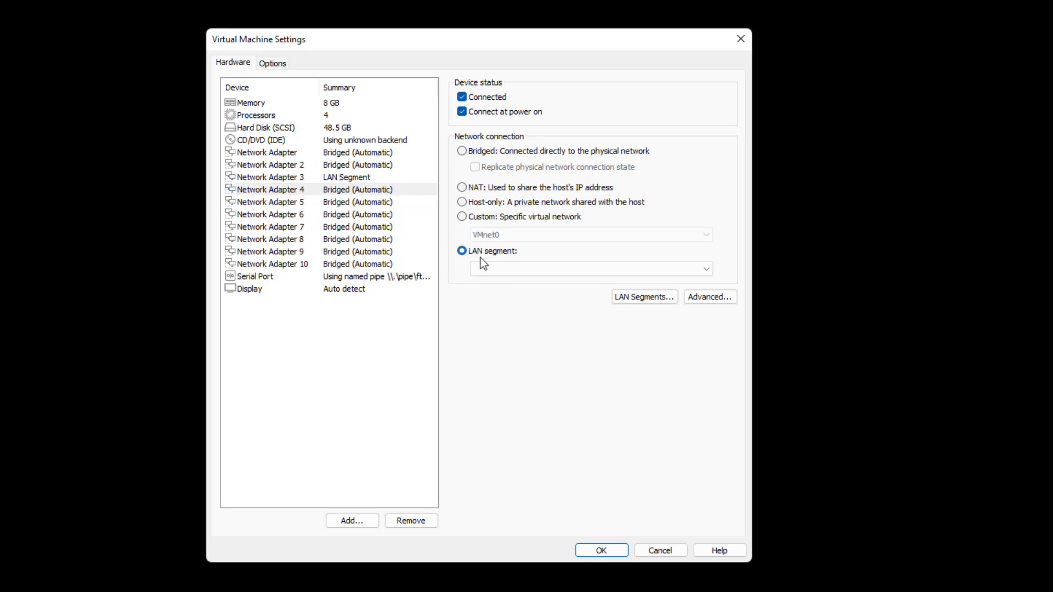
pyautogui.click(486, 267)
pyautogui.scroll(-8, 600, 501)
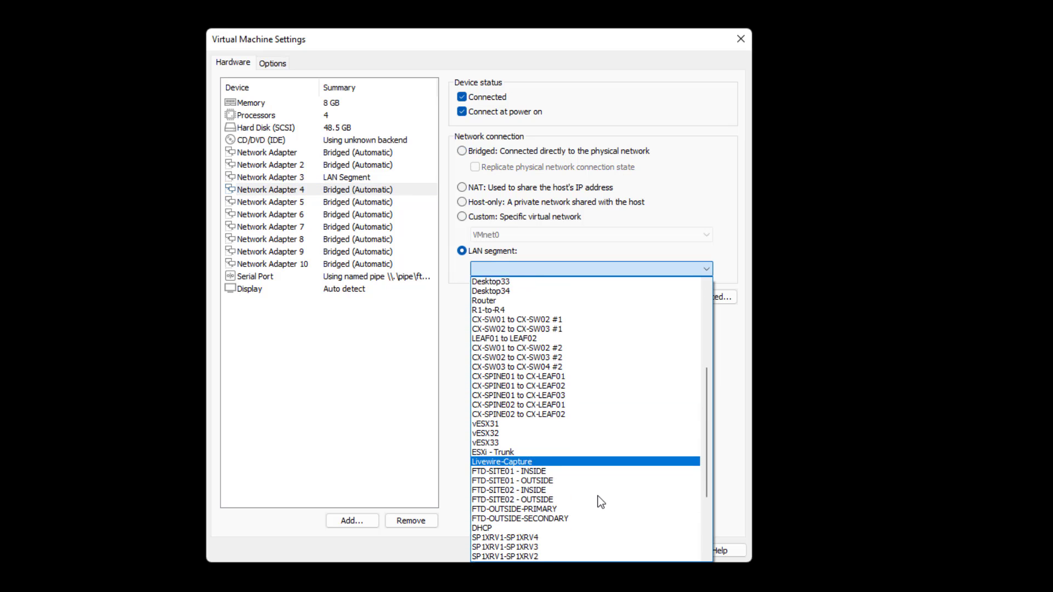
pyautogui.scroll(-2, 601, 502)
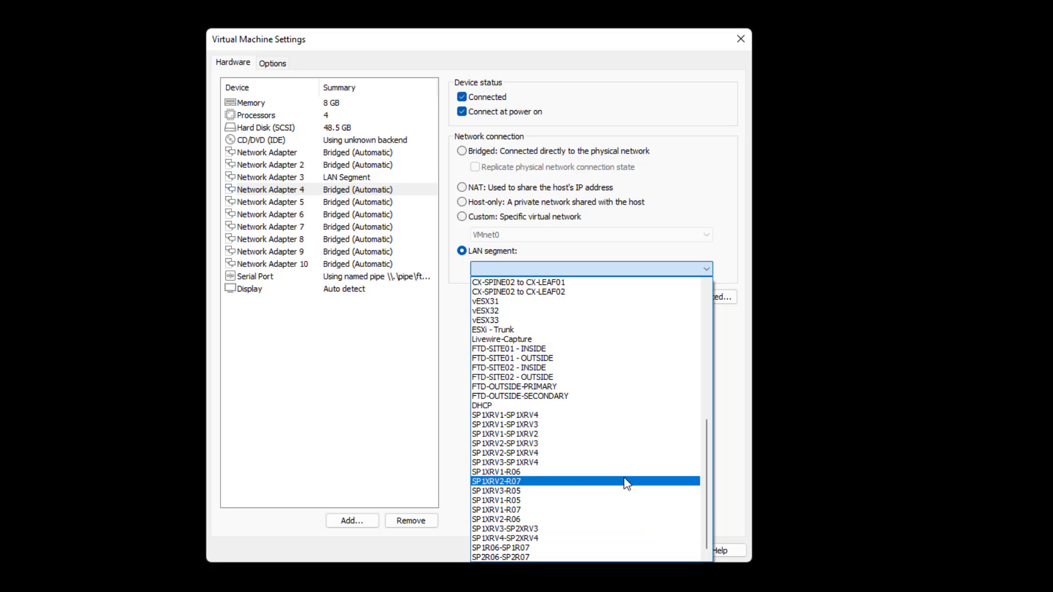
pyautogui.click(430, 415)
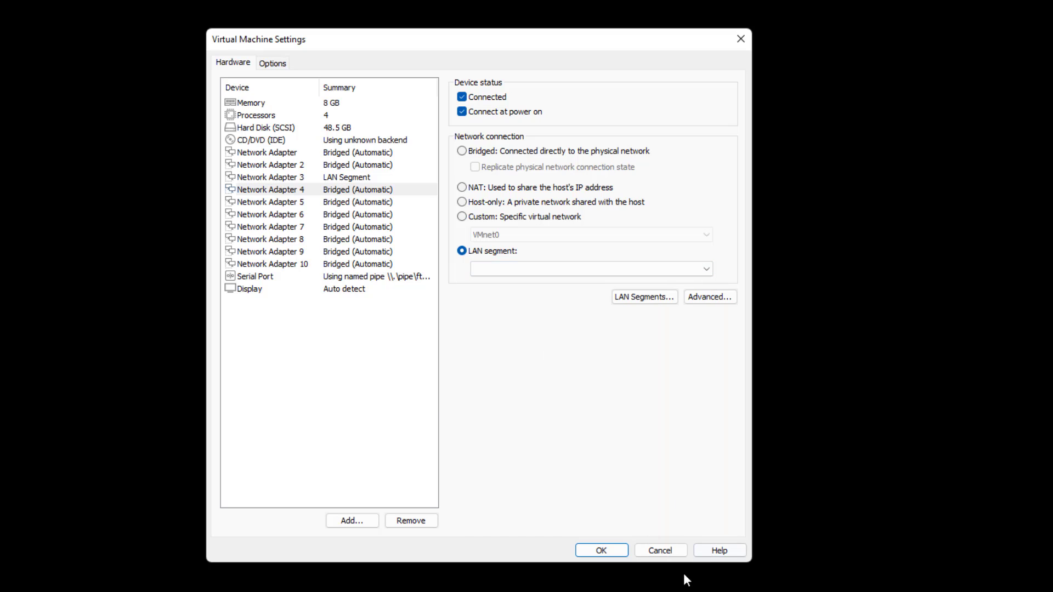
pyautogui.click(600, 551)
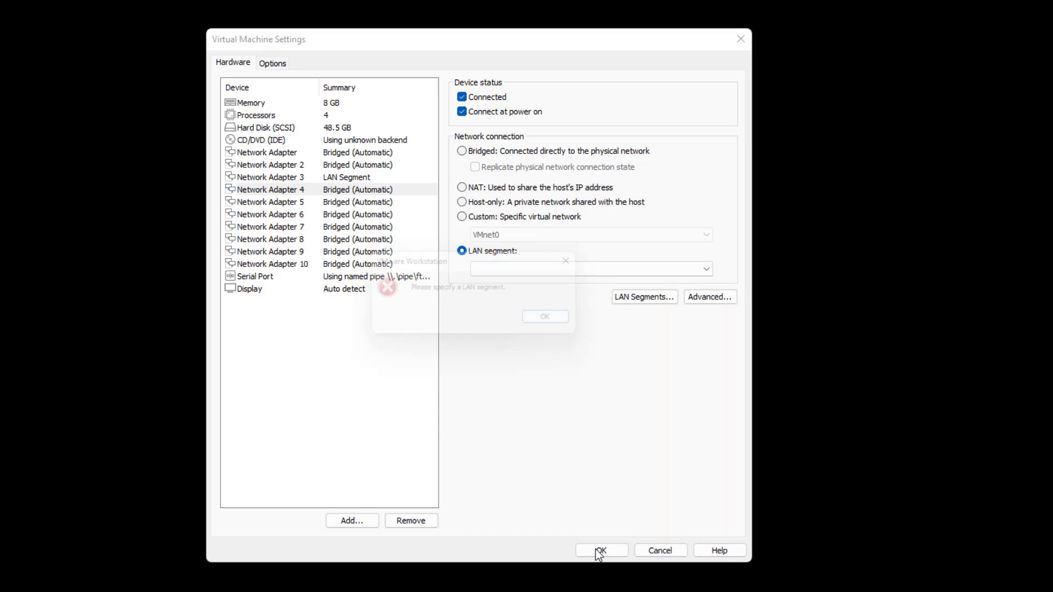
pyautogui.click(549, 324)
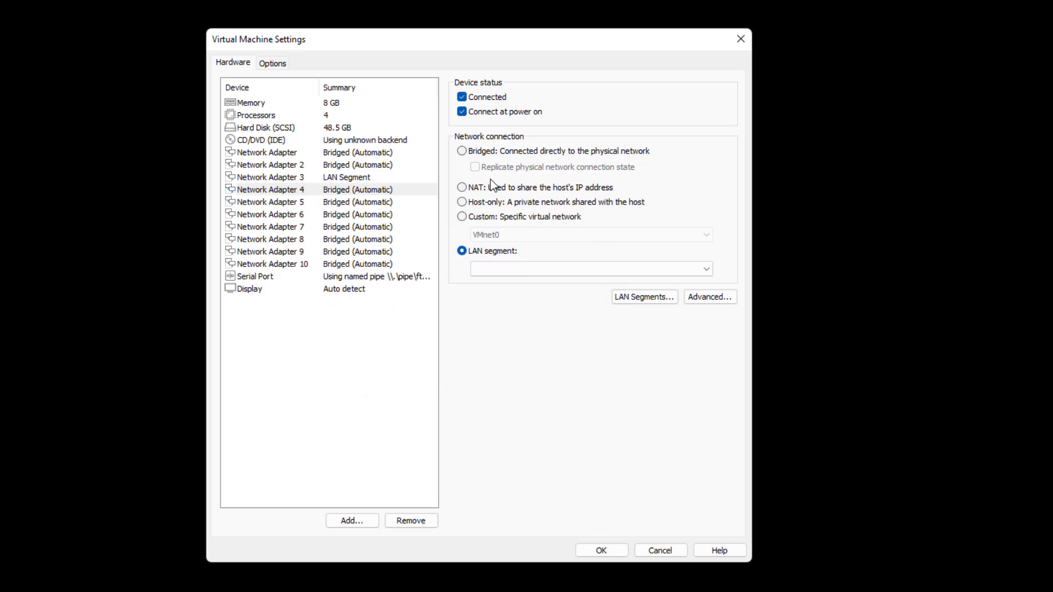
pyautogui.click(490, 150)
pyautogui.click(595, 547)
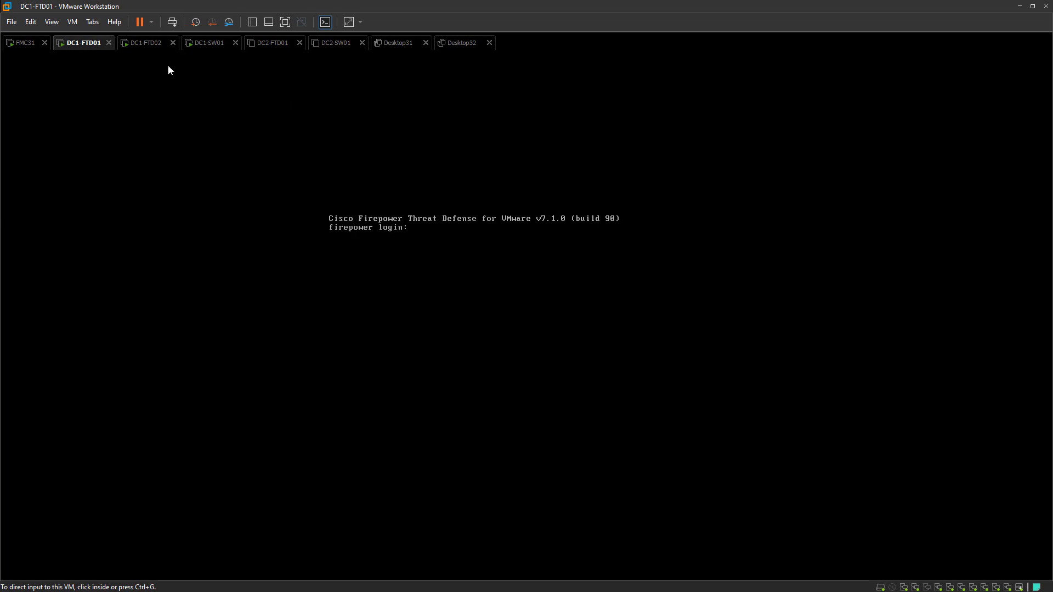
# Reopen DC1-FTD01's settings, put Network Adapter 4 on DC1-SW1-FTDS, and save
pyautogui.rightClick(75, 52)
pyautogui.click(117, 210)
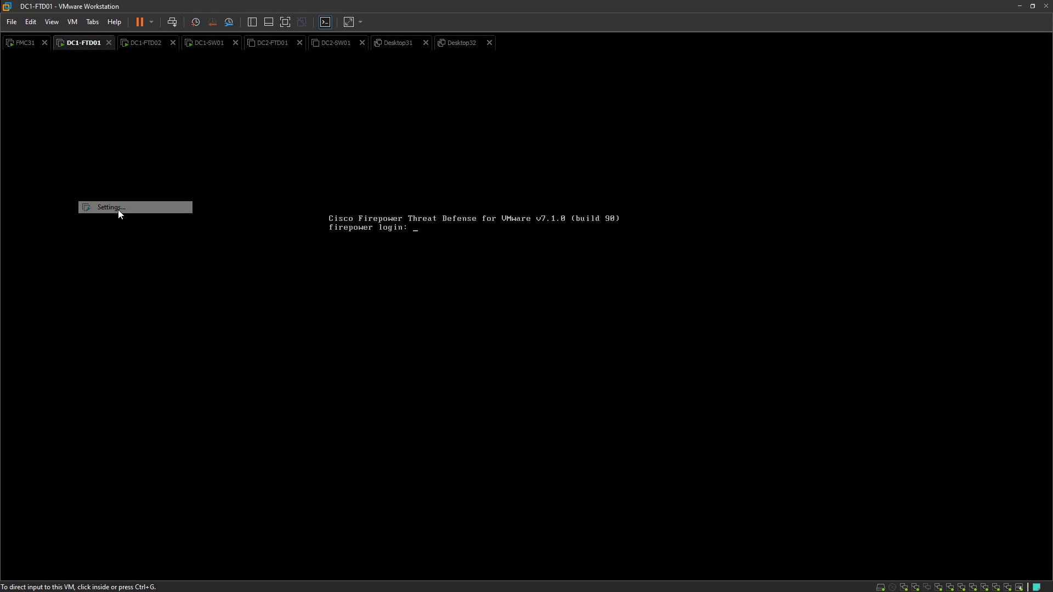
pyautogui.click(412, 218)
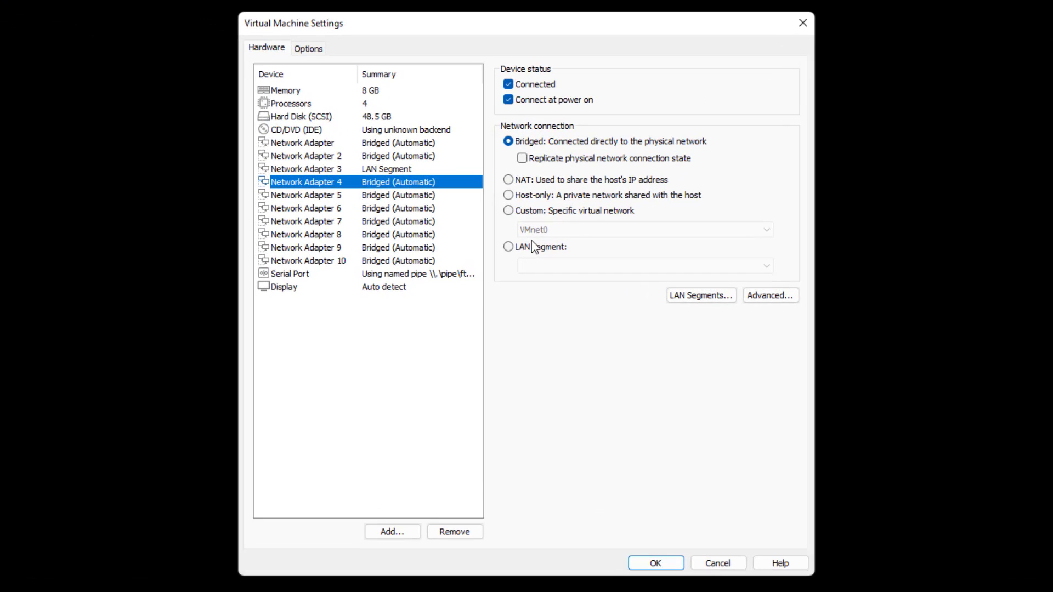
pyautogui.click(534, 243)
pyautogui.click(559, 267)
pyautogui.scroll(-5, 635, 430)
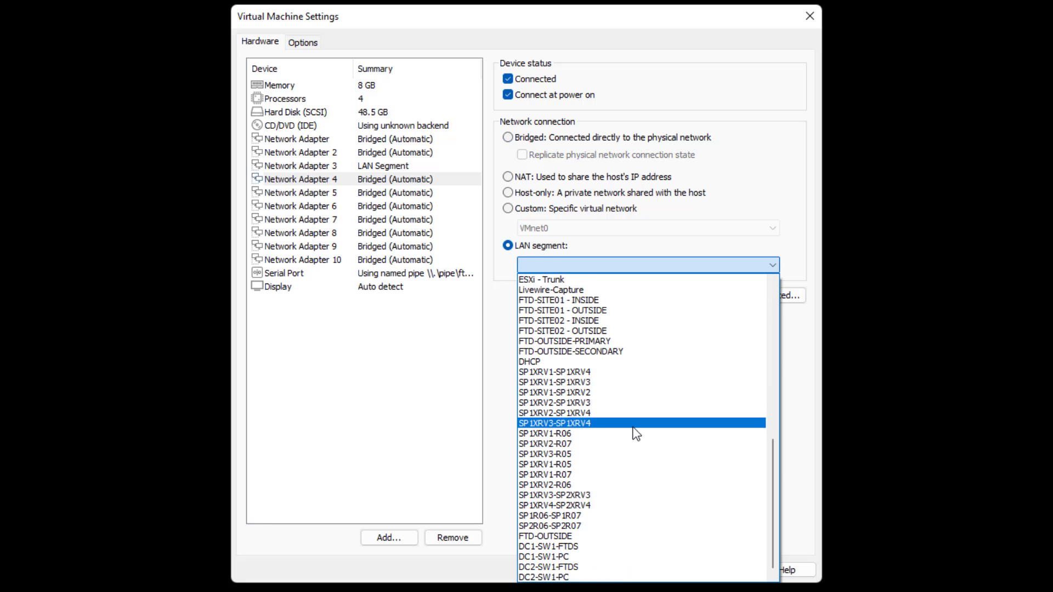
pyautogui.click(560, 547)
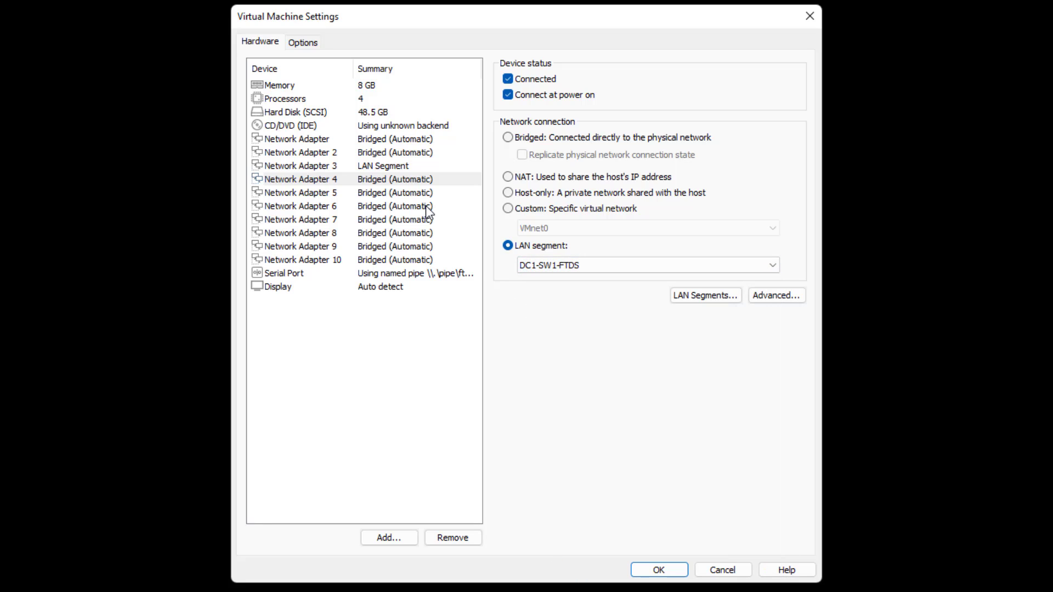
pyautogui.click(404, 190)
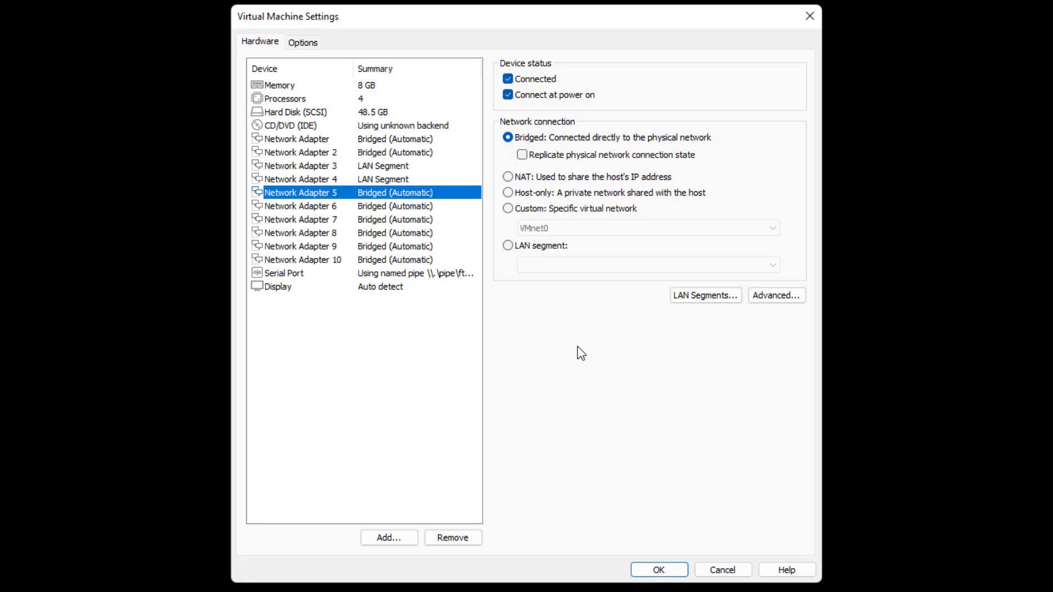
pyautogui.click(659, 570)
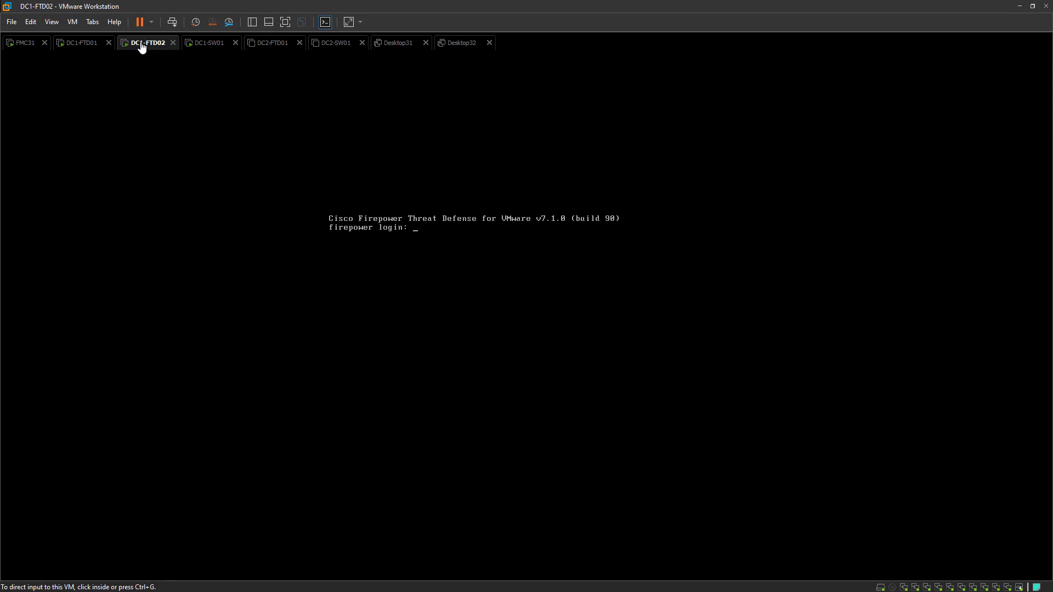
# In DC1-FTD02's settings, put Network Adapter 3 on the FTD-OUTSIDE LAN segment
pyautogui.rightClick(142, 42)
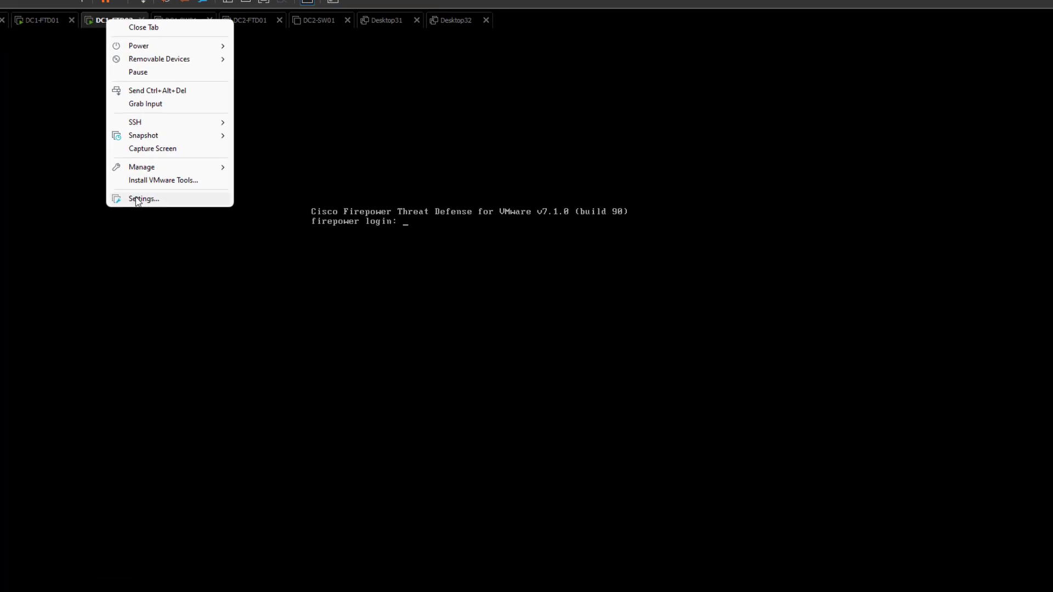
pyautogui.click(175, 207)
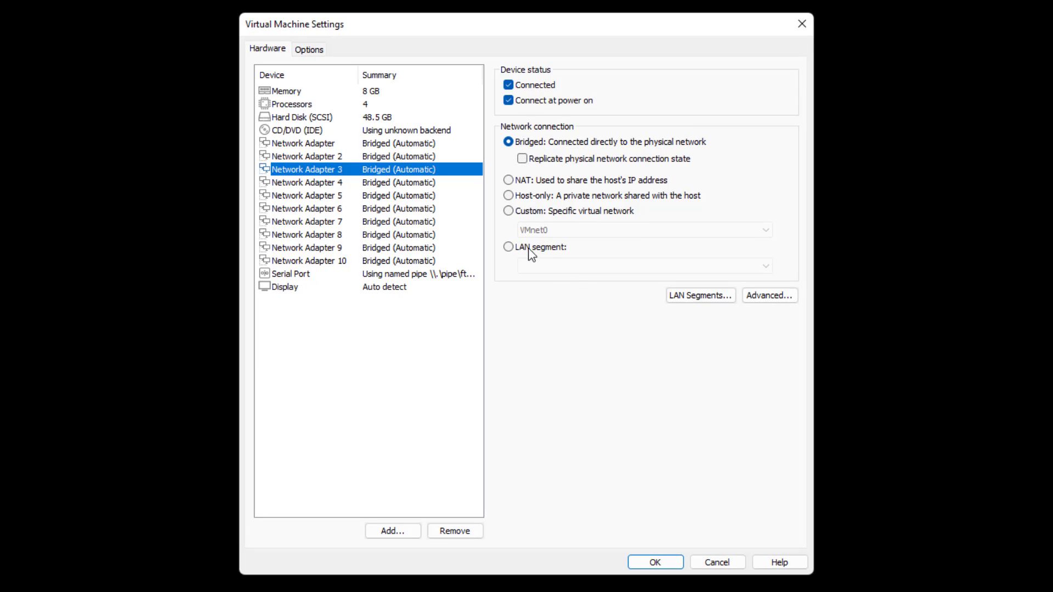
pyautogui.click(530, 248)
pyautogui.click(547, 267)
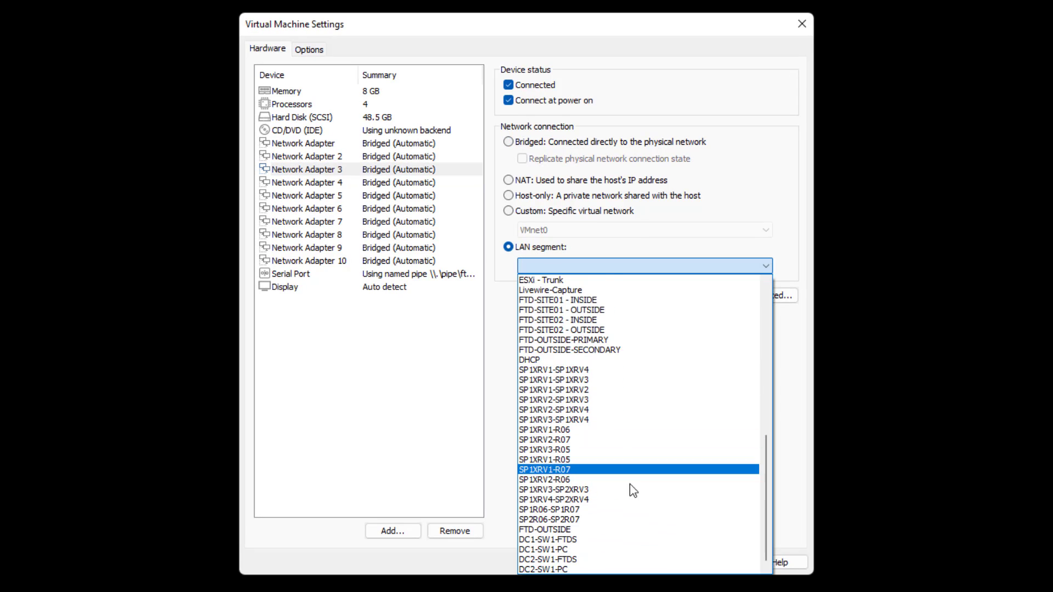
pyautogui.click(554, 530)
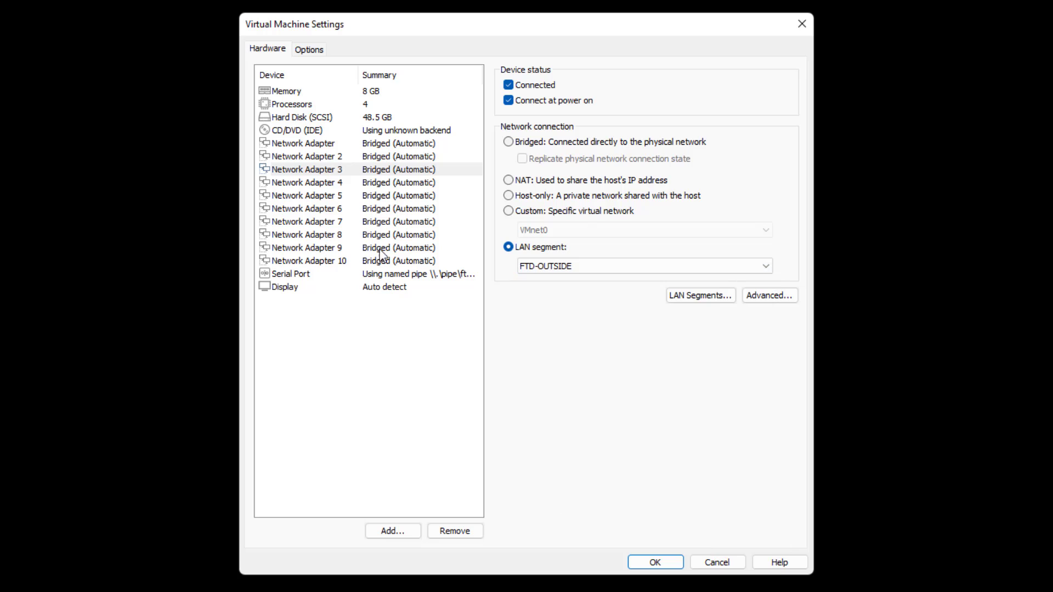
# Put Network Adapter 4 on DC1-SW1-FTDS, save, and bring up the DC1-SW01 console
pyautogui.click(401, 188)
pyautogui.click(559, 249)
pyautogui.click(576, 267)
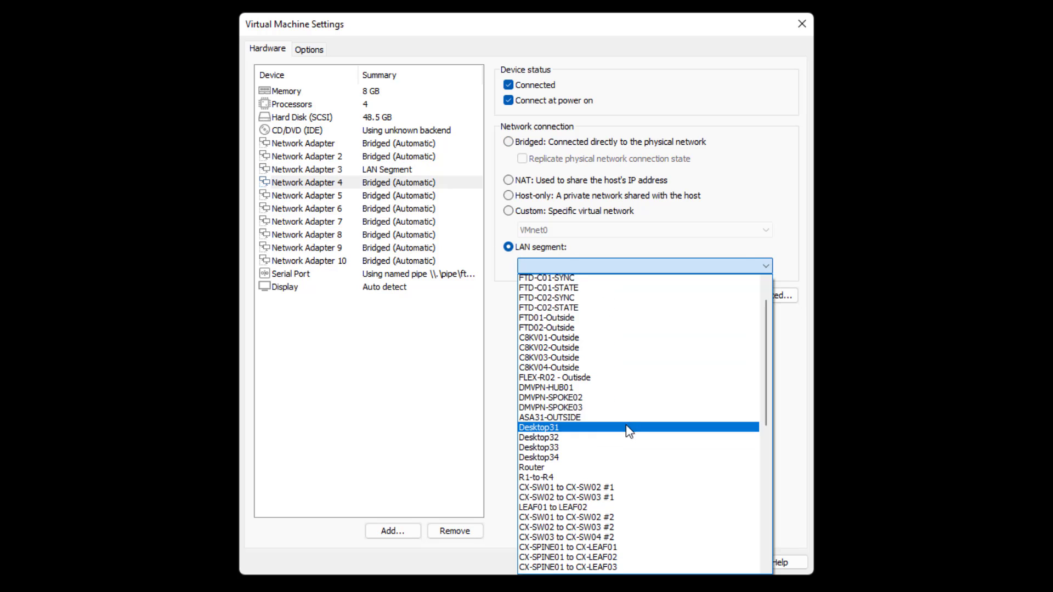
pyautogui.scroll(-10, 630, 432)
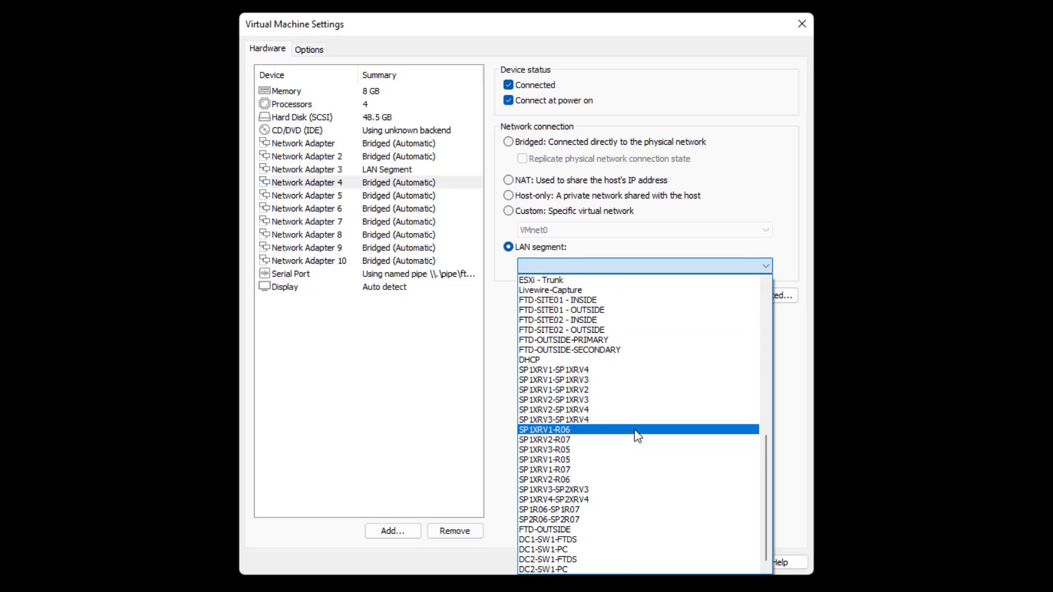
pyautogui.click(583, 541)
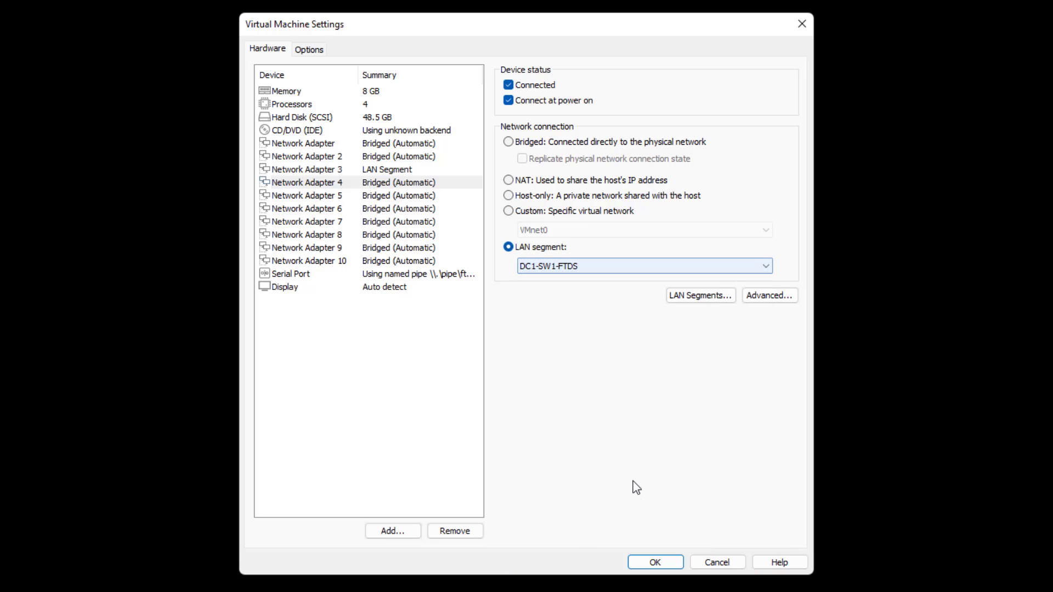
pyautogui.click(654, 562)
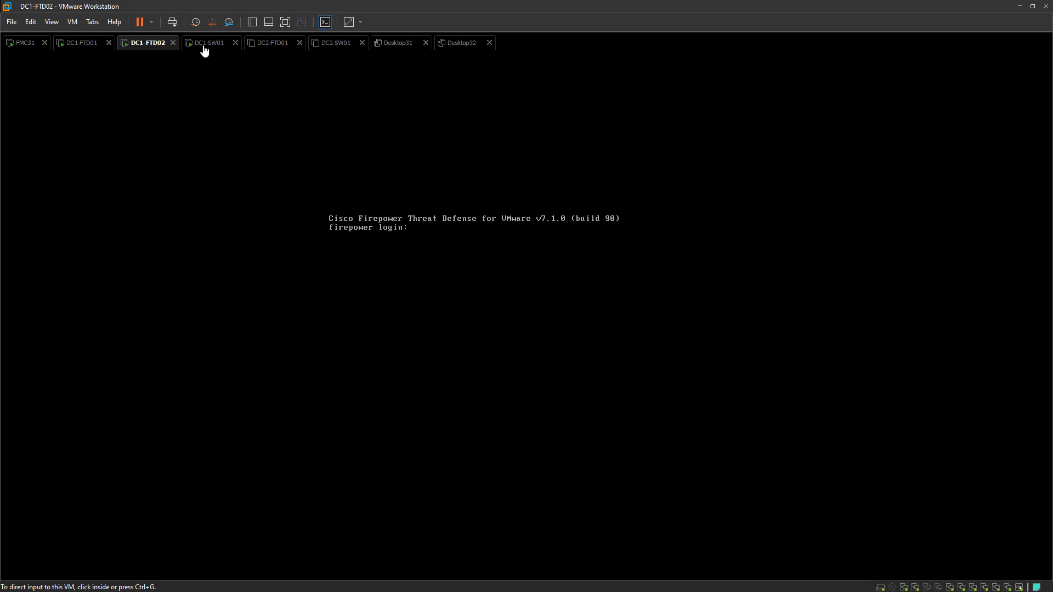
pyautogui.click(205, 49)
# In DC1-SW01's settings, put Network Adapter 2 on the DC1-SW1-FTDS LAN segment
pyautogui.rightClick(204, 46)
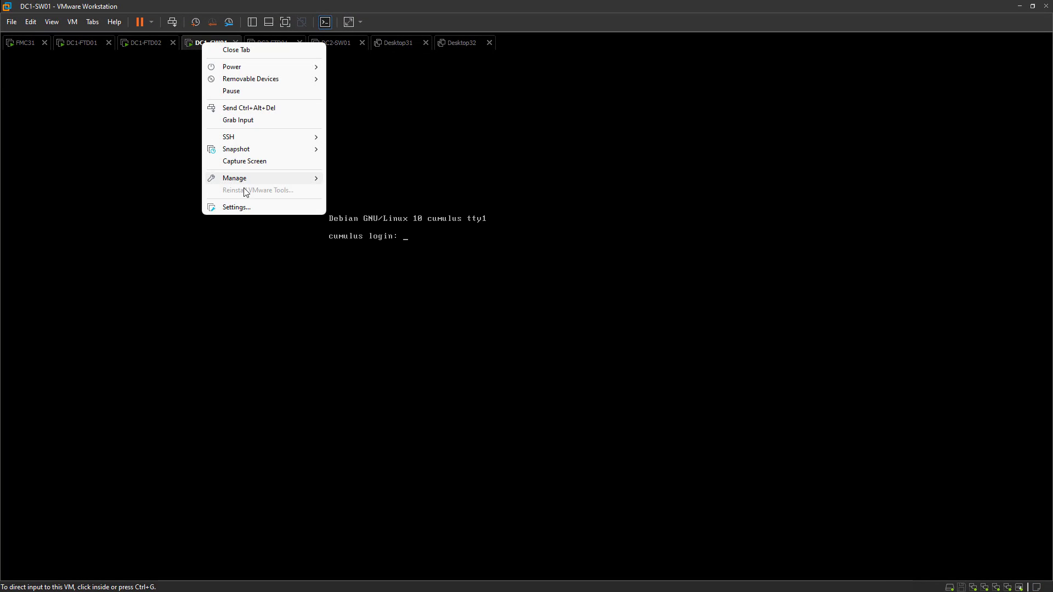
pyautogui.click(241, 208)
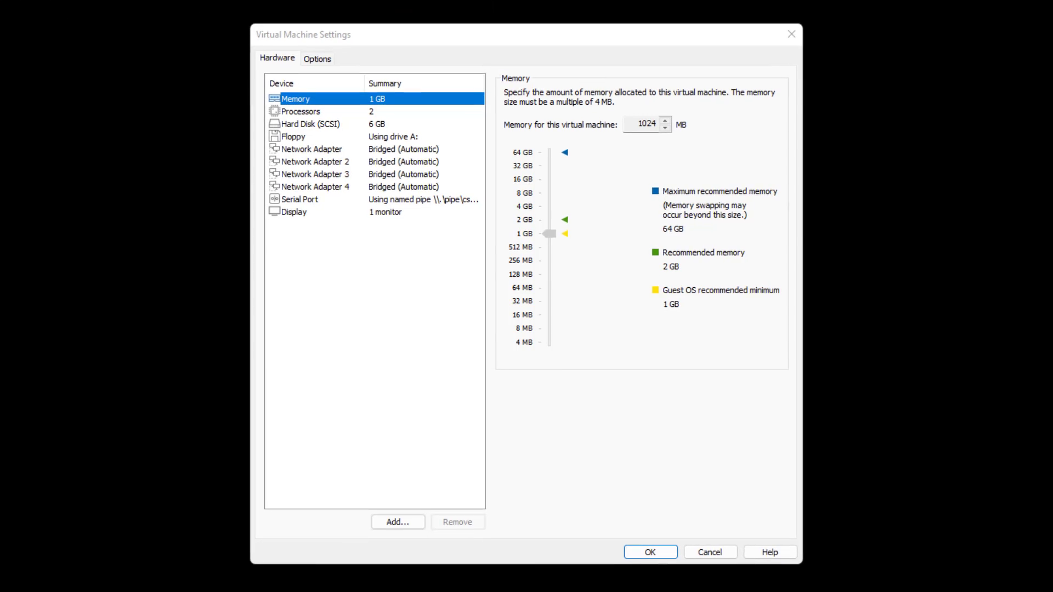
pyautogui.click(295, 348)
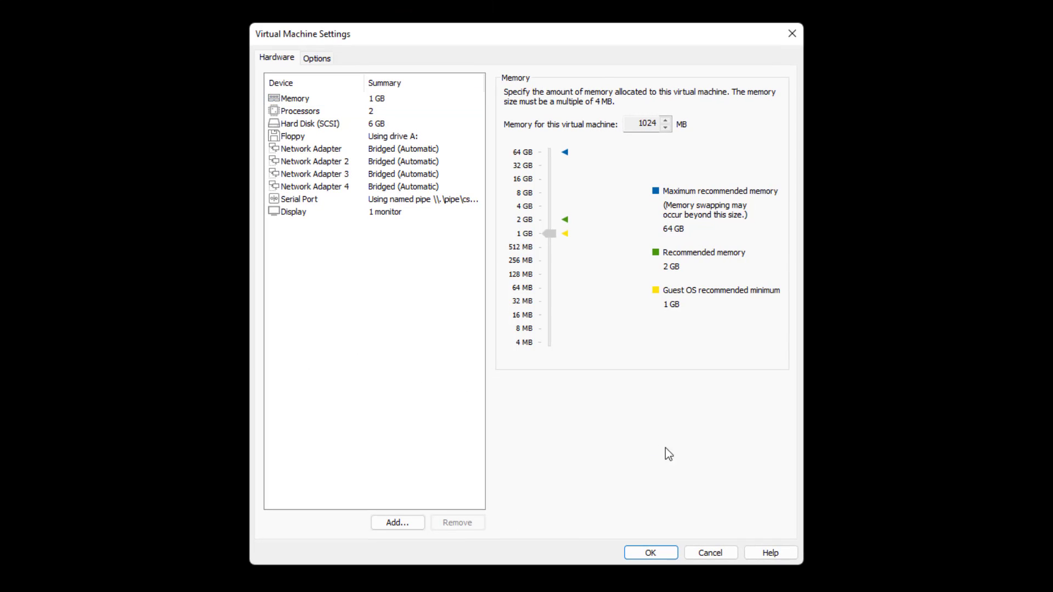
pyautogui.click(383, 150)
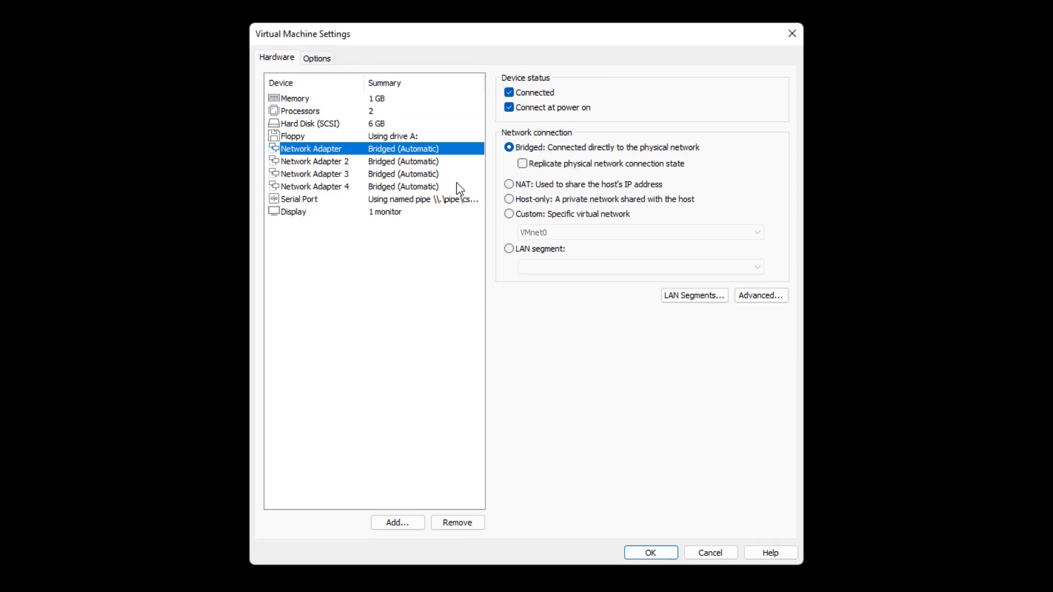
pyautogui.click(373, 163)
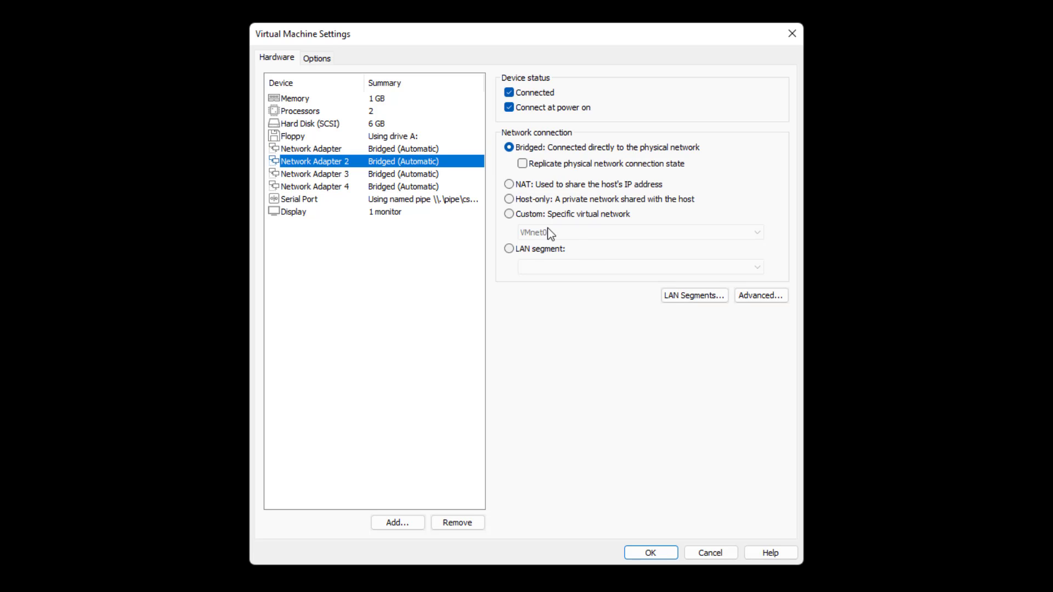
pyautogui.click(531, 249)
pyautogui.click(538, 267)
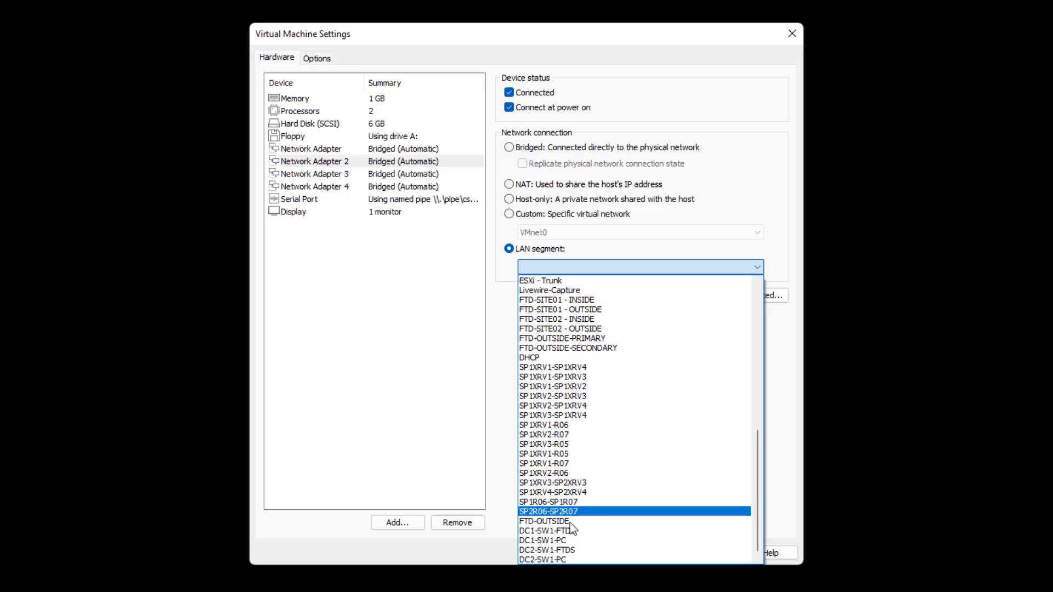
pyautogui.click(552, 532)
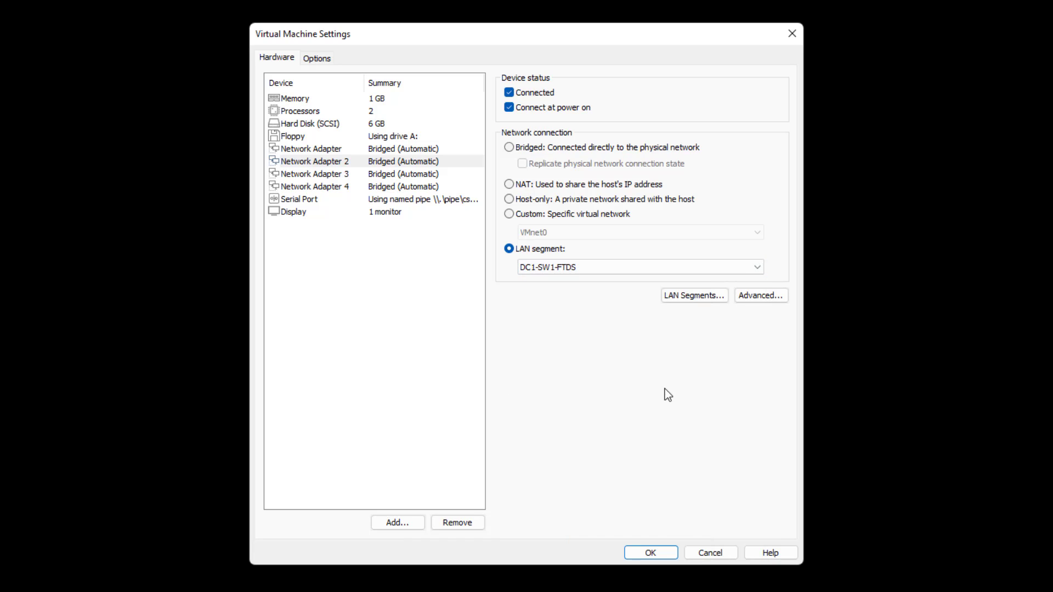
# Put Network Adapters 3 and 4 on the DC1-SW1-PC LAN segment and save
pyautogui.click(389, 177)
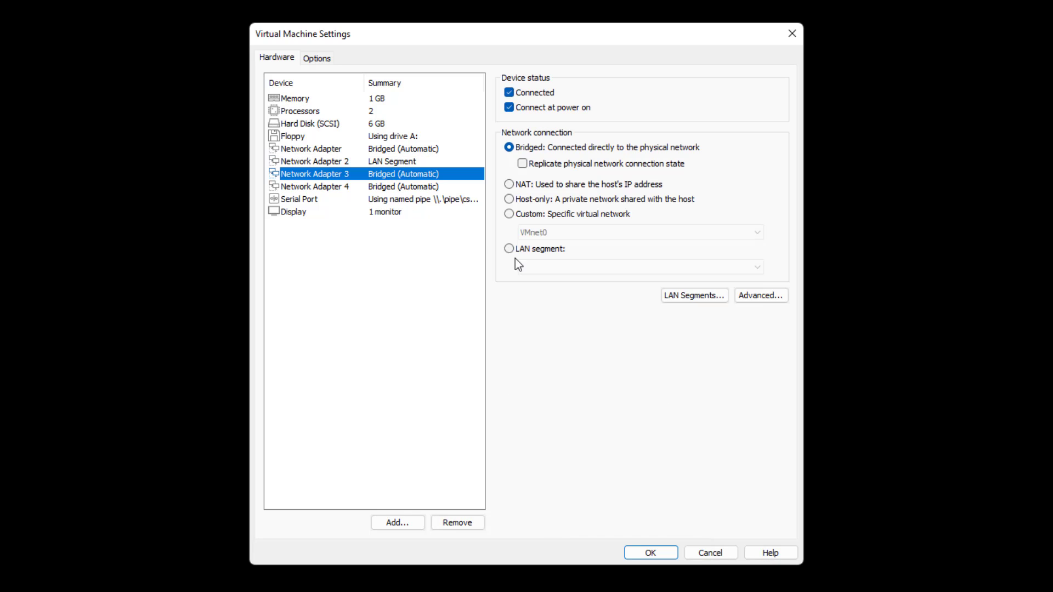
pyautogui.click(510, 248)
pyautogui.click(555, 267)
pyautogui.scroll(-5, 648, 439)
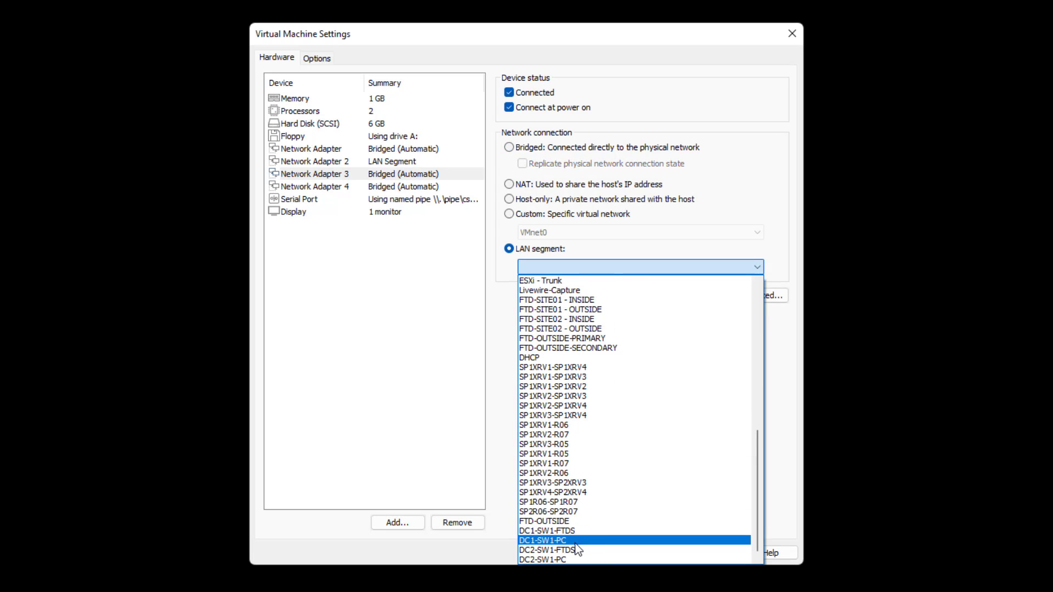
pyautogui.click(559, 541)
pyautogui.click(393, 187)
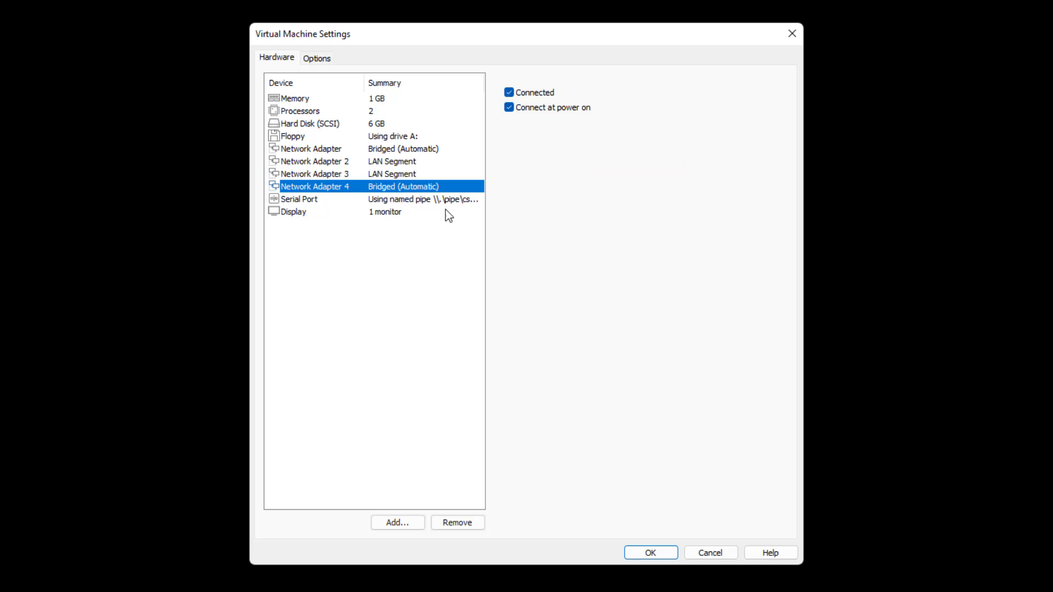
pyautogui.click(536, 249)
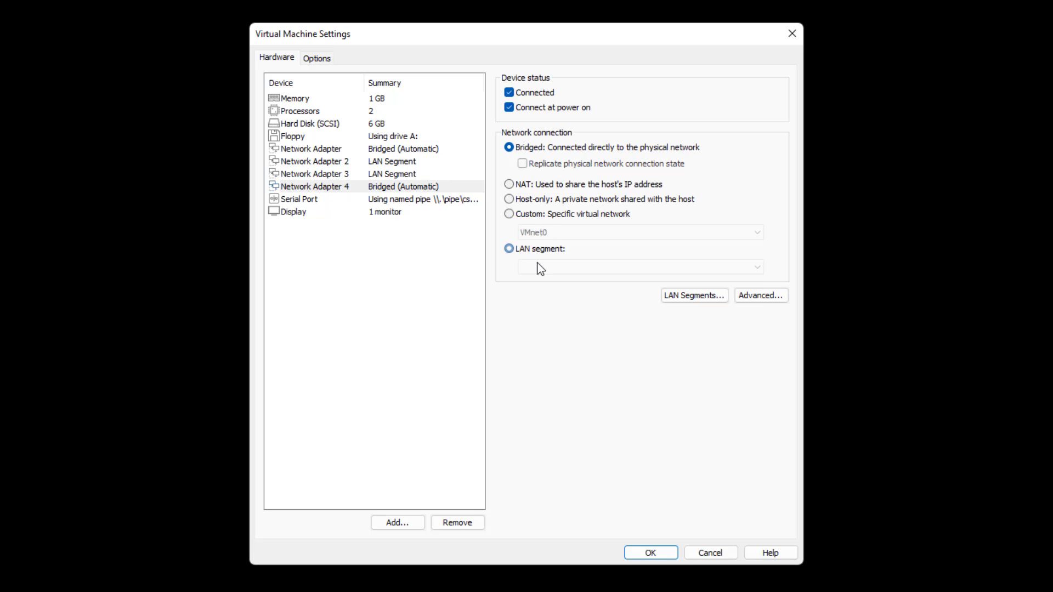
pyautogui.click(536, 268)
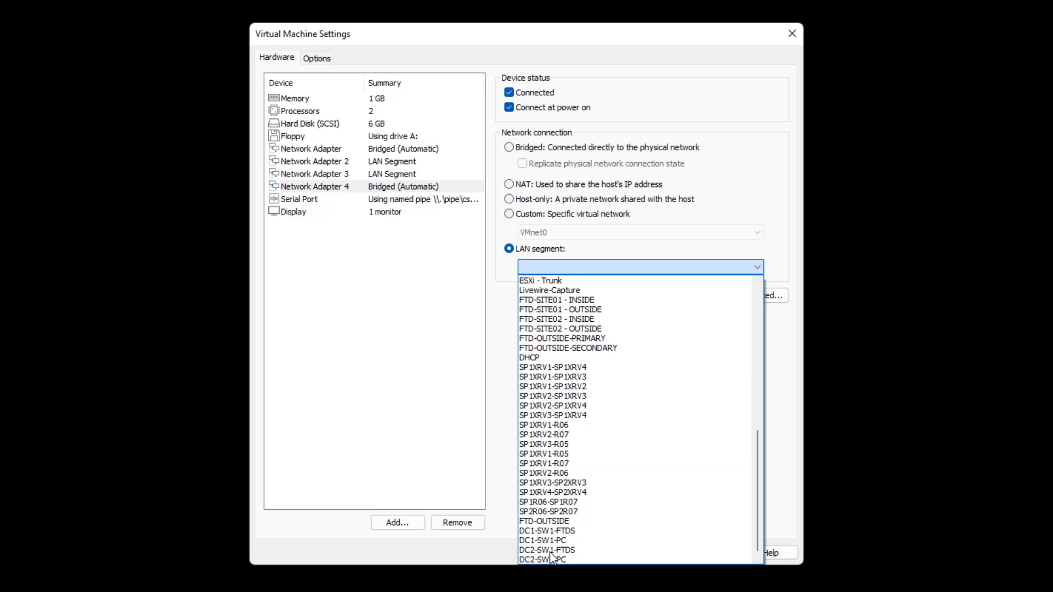
pyautogui.click(554, 542)
pyautogui.click(652, 553)
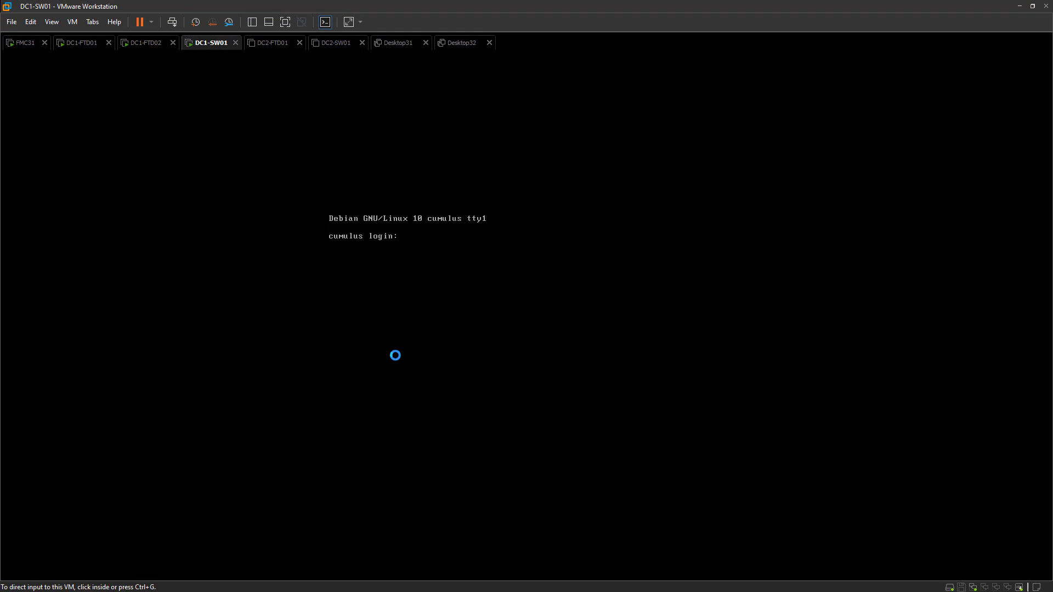
# Connect Desktop31's network adapter to LAN segment DC1-SW1-PC and save the settings
pyautogui.click(393, 46)
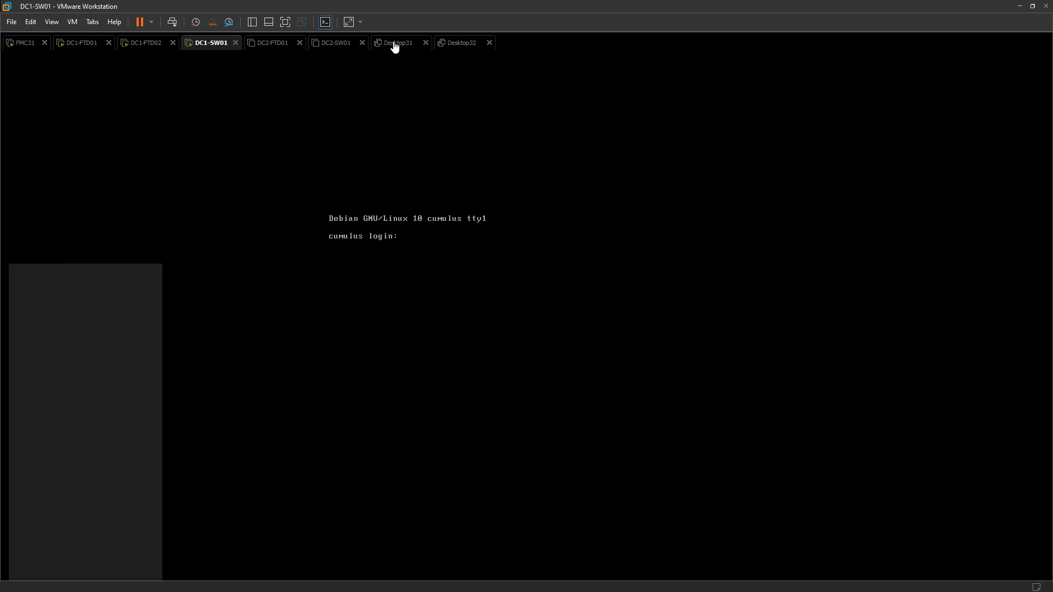
pyautogui.click(64, 94)
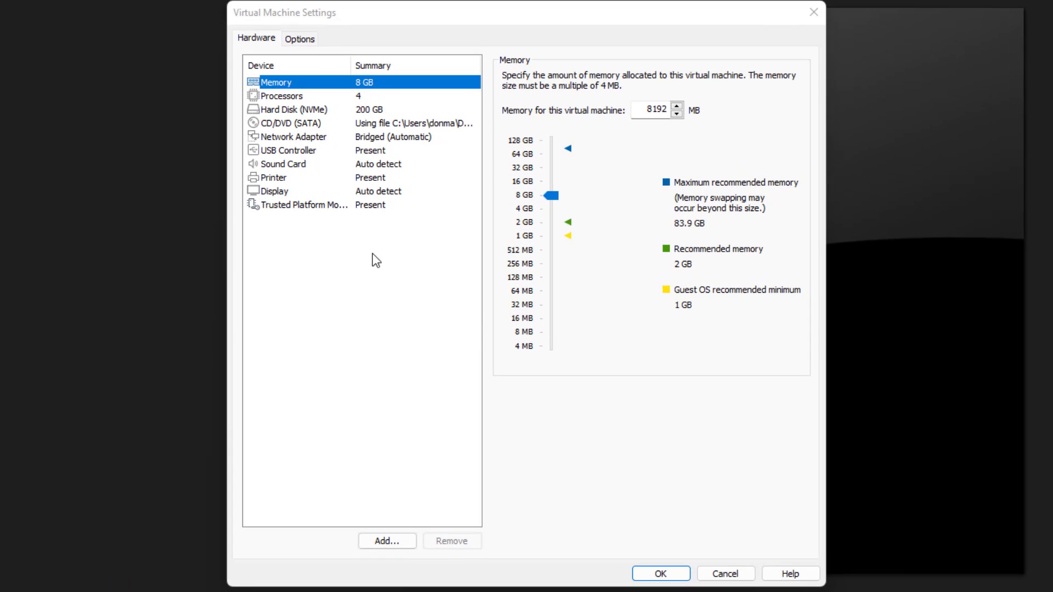
pyautogui.click(301, 136)
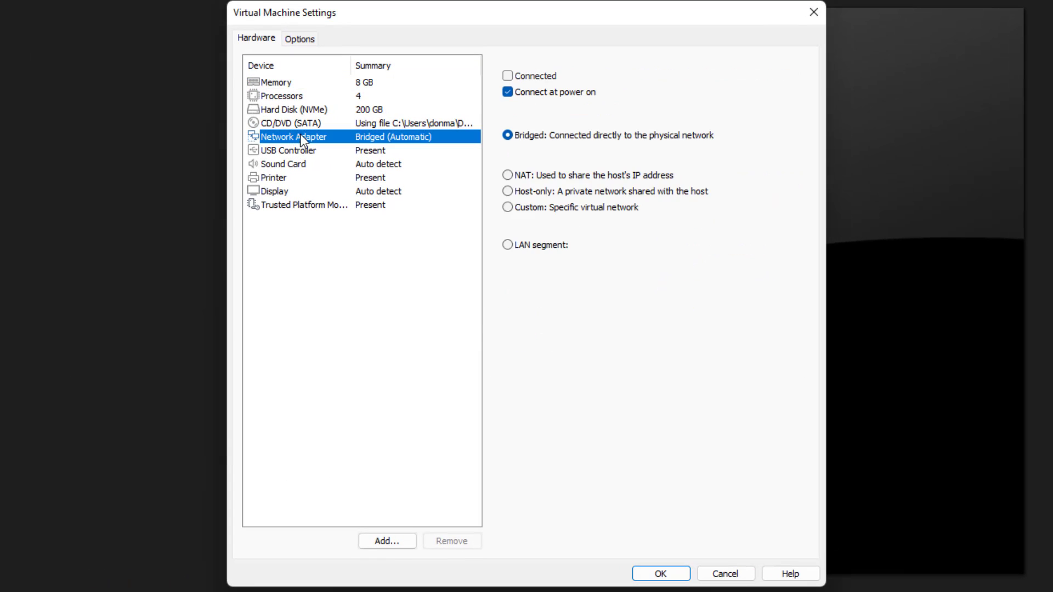
pyautogui.click(535, 248)
pyautogui.click(555, 266)
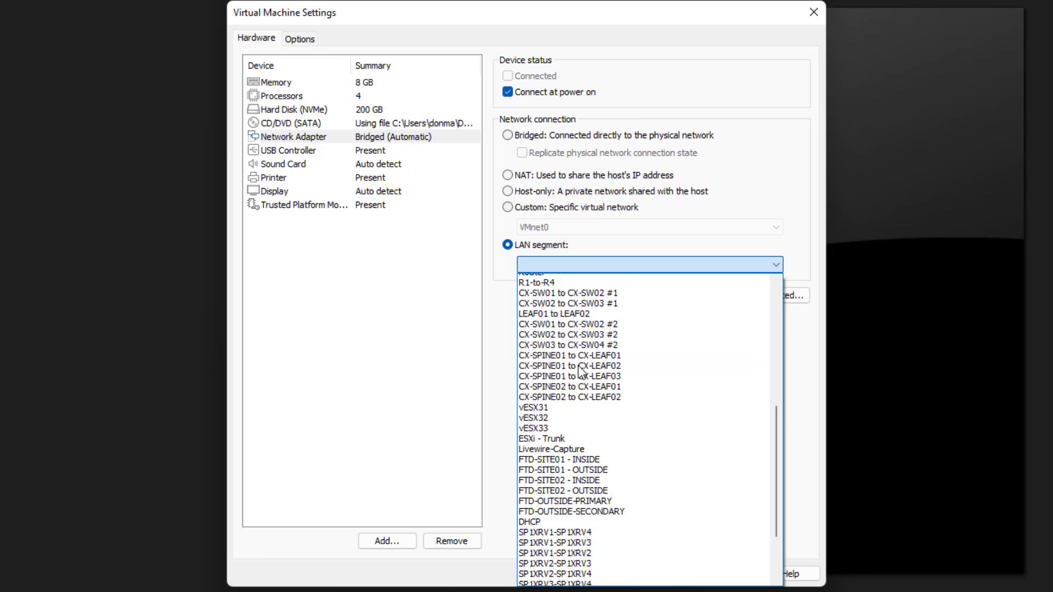
pyautogui.scroll(-8, 588, 395)
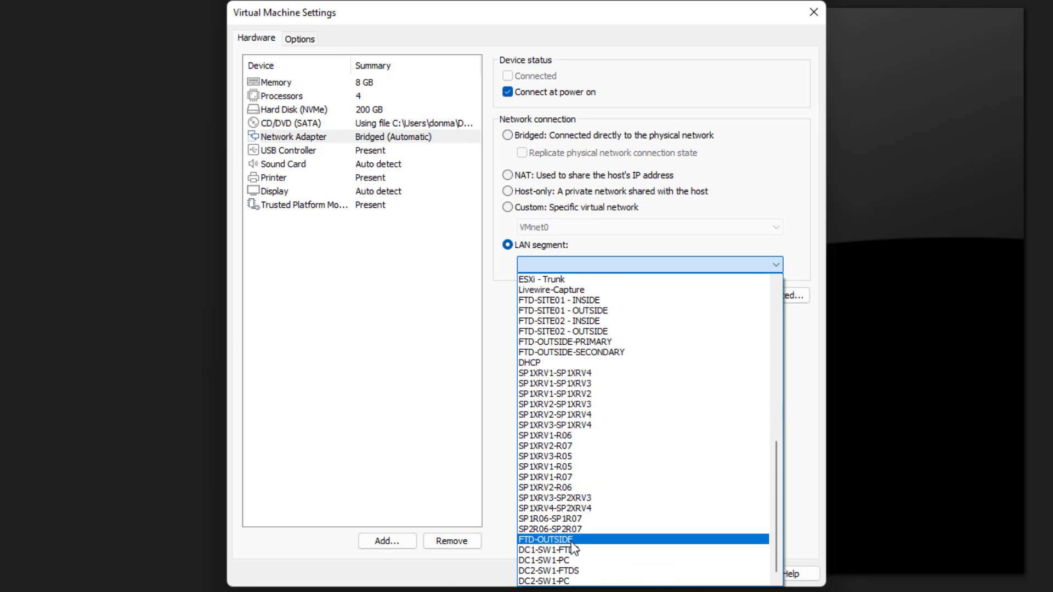
pyautogui.click(560, 560)
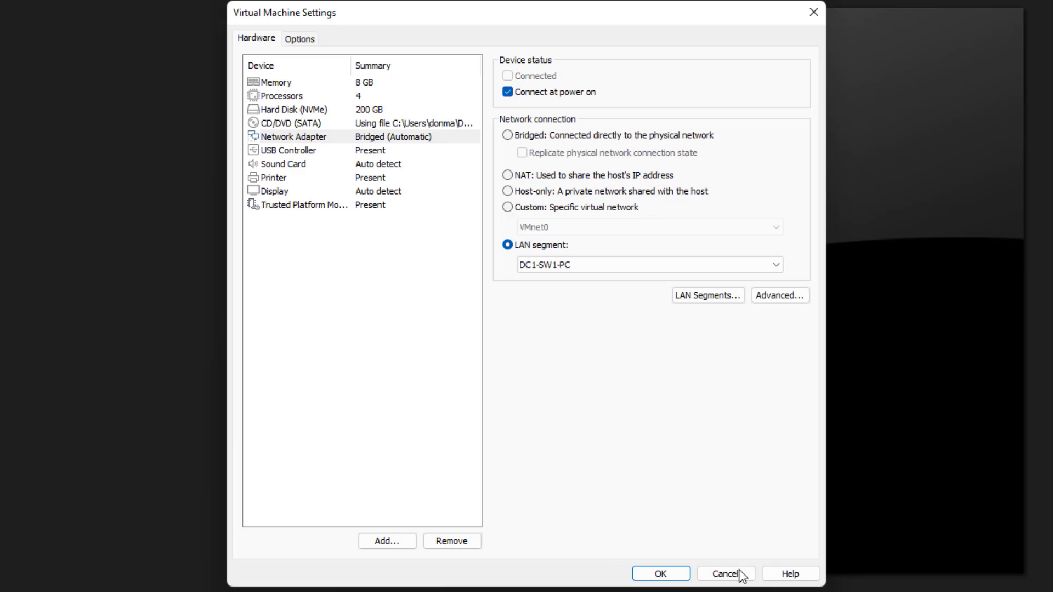
pyautogui.click(662, 573)
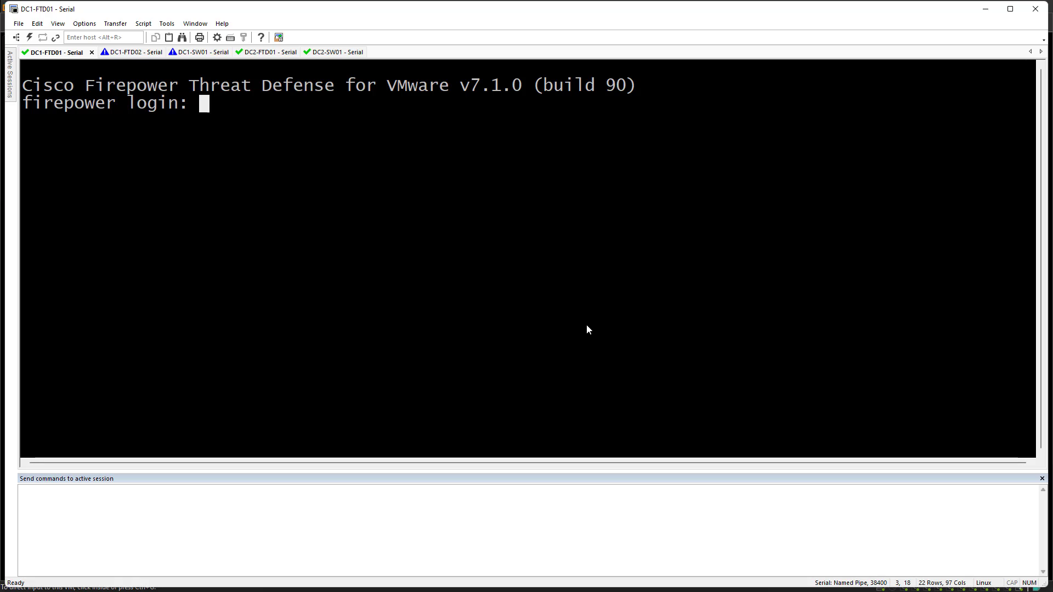
# Log in to DC1-FTD01 as admin with the default password and accept the EULA
pyautogui.press('Return')
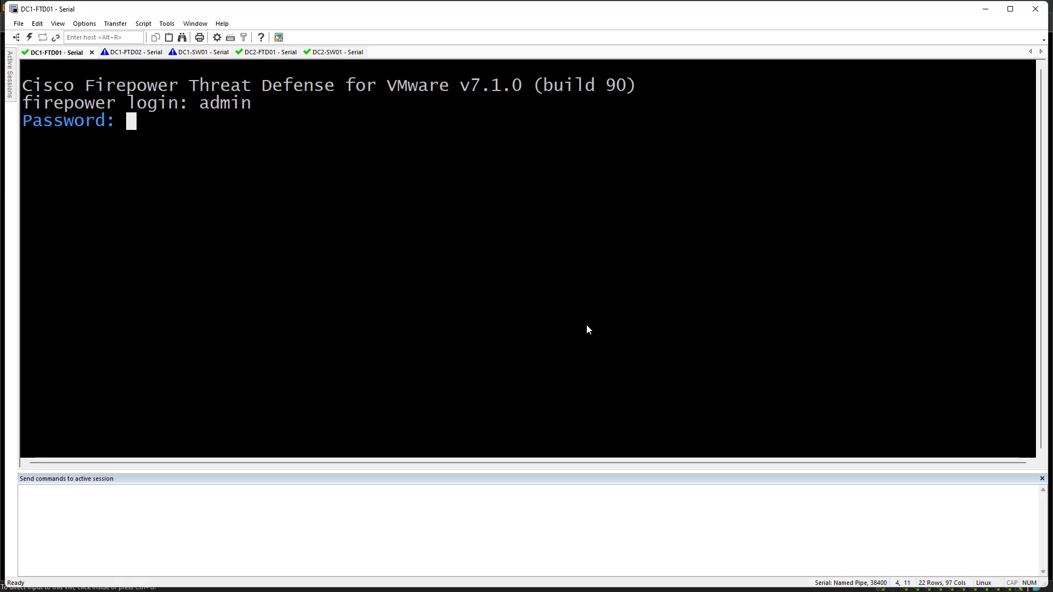
pyautogui.press('Return')
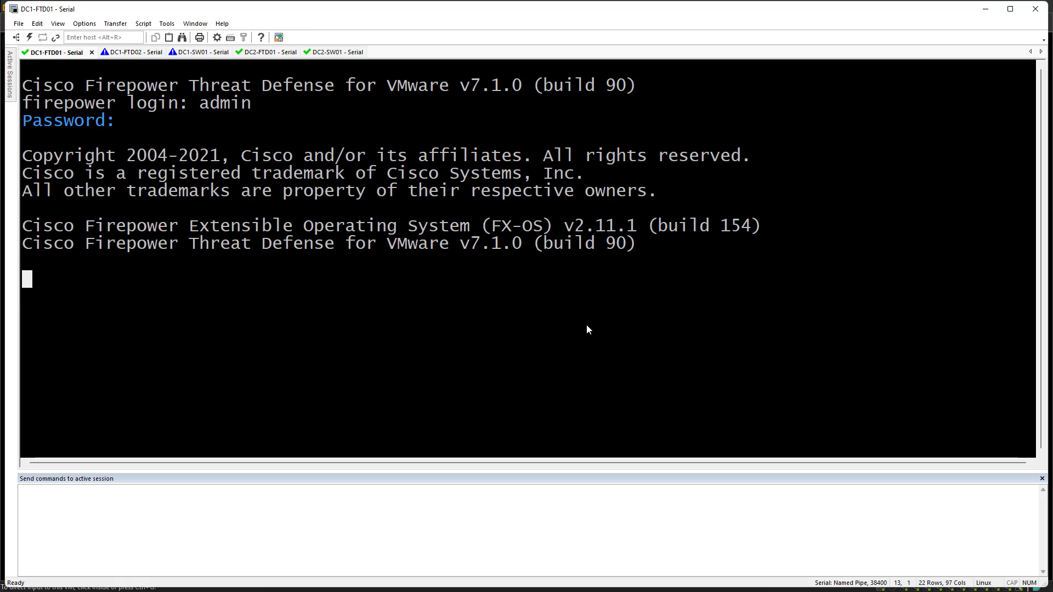
pyautogui.press('Return')
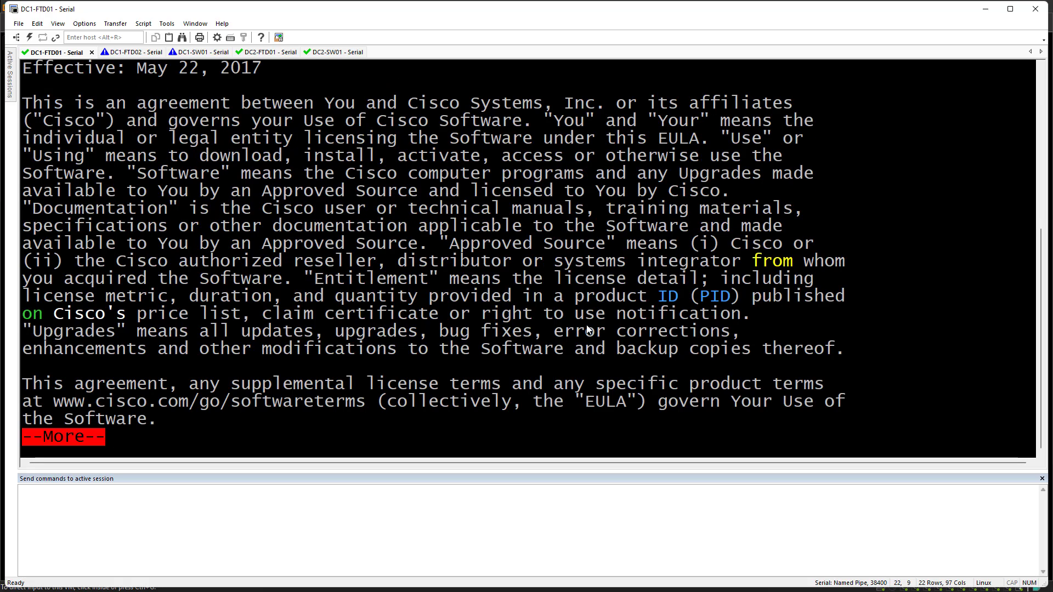
pyautogui.press('Return')
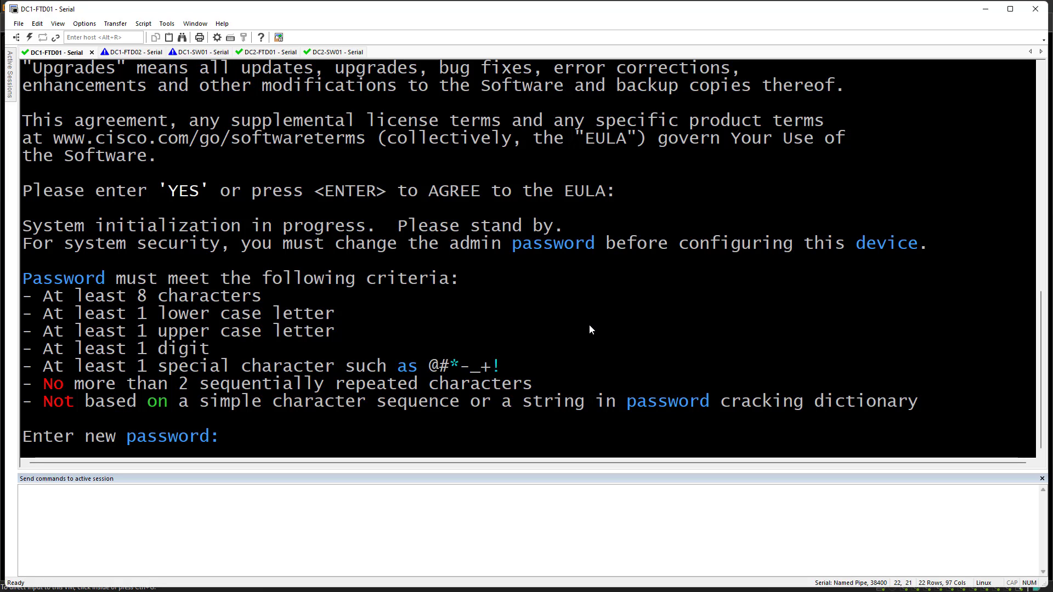
# Set the admin password and IPv4-only management 10.30.10.181/255.255.255.0, gateway 10.30.10.1
pyautogui.press('Return')
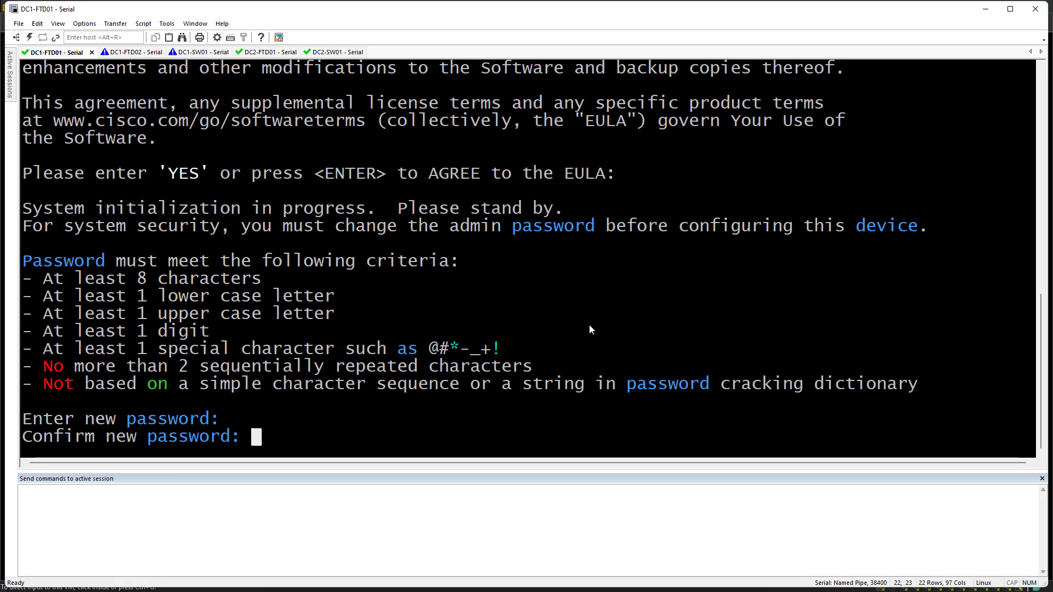
pyautogui.press('Return')
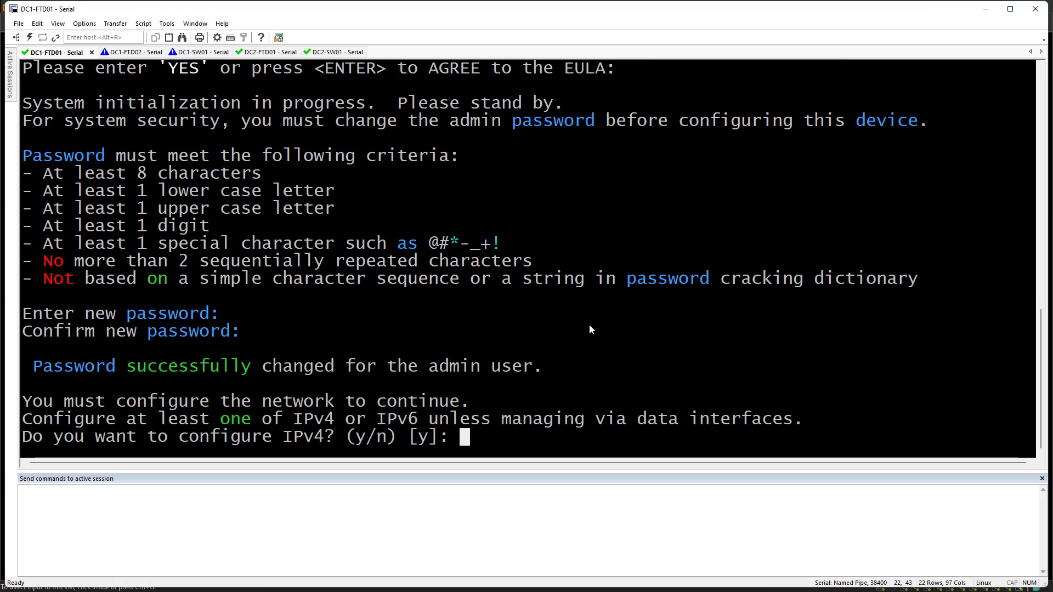
pyautogui.press('Return')
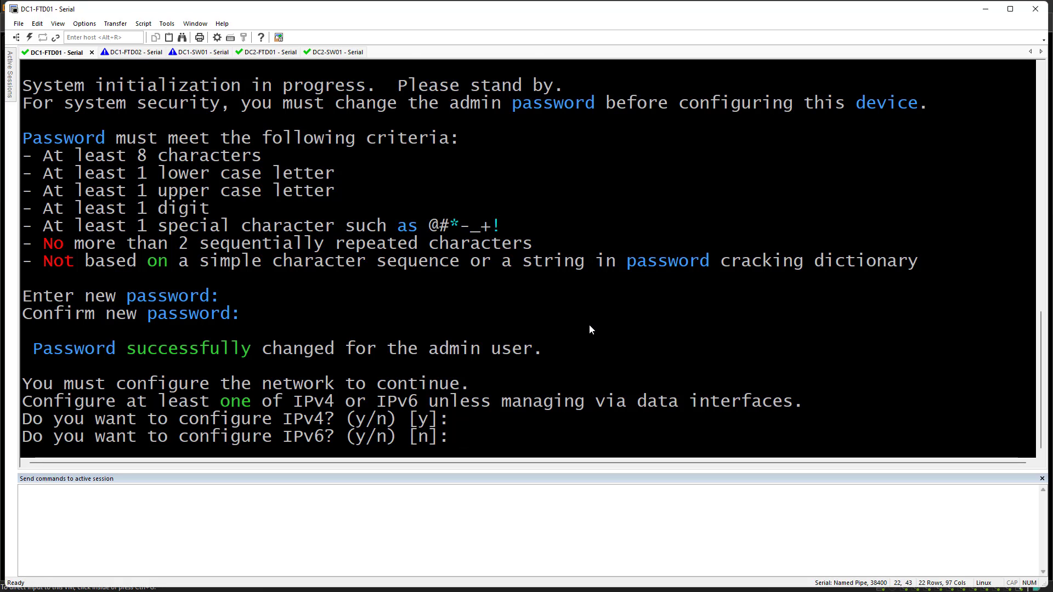
pyautogui.press('Return')
pyautogui.press('Return')
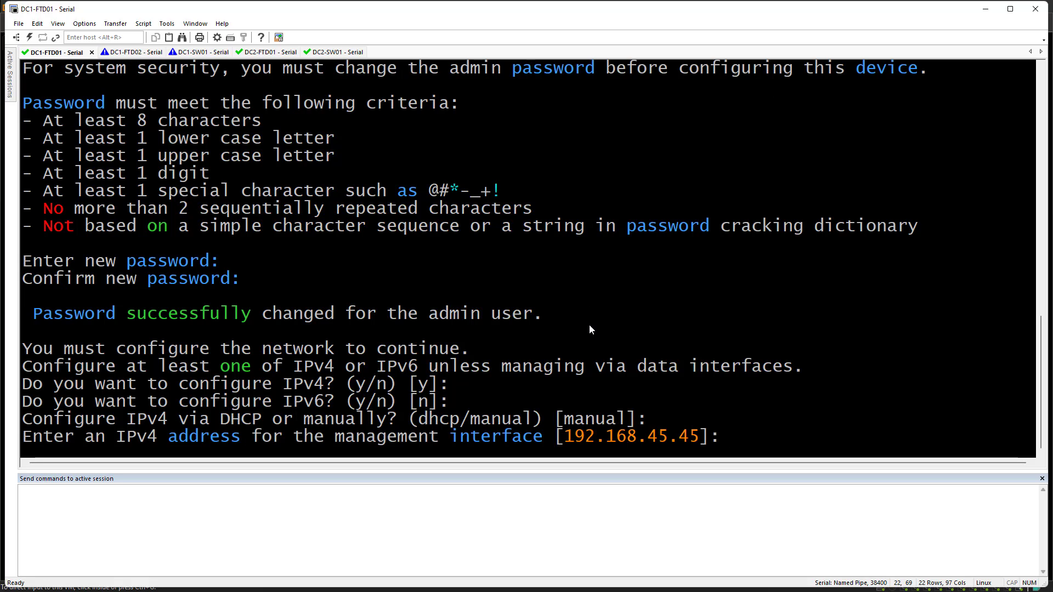
pyautogui.write('10.30.10.')
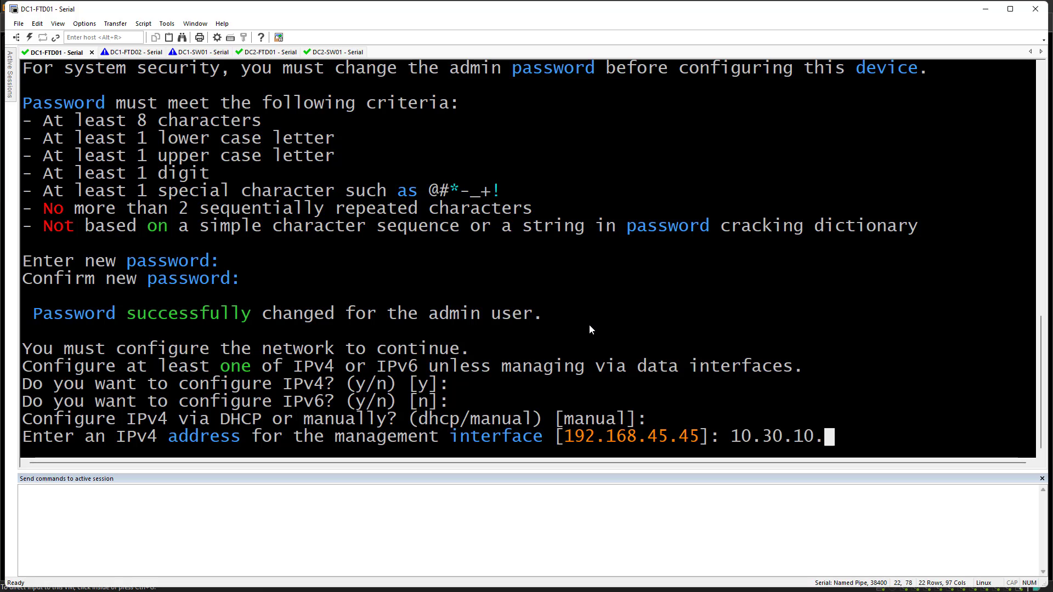
pyautogui.write('181')
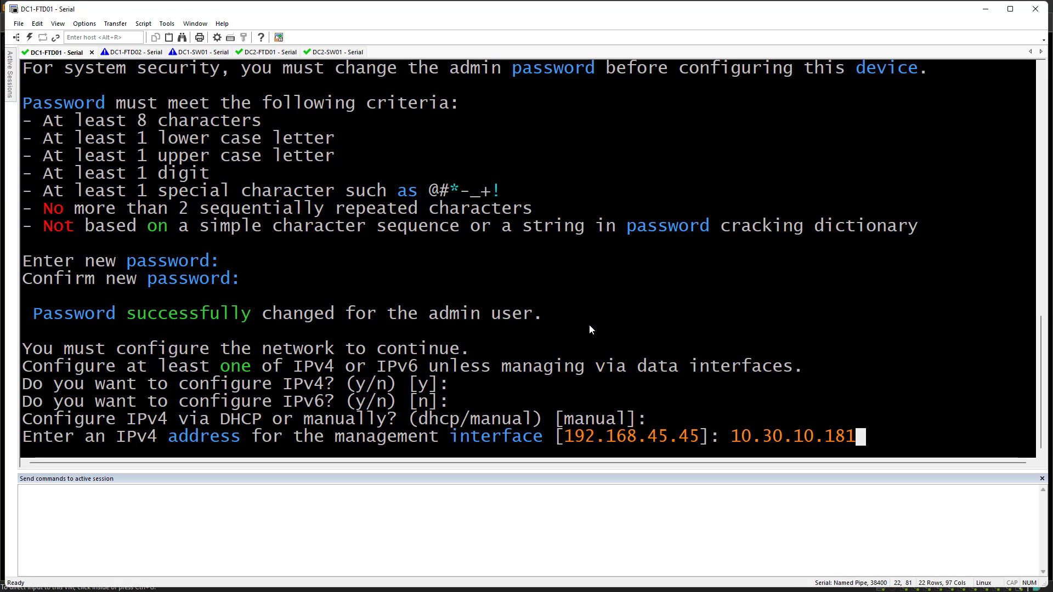
pyautogui.press('Return')
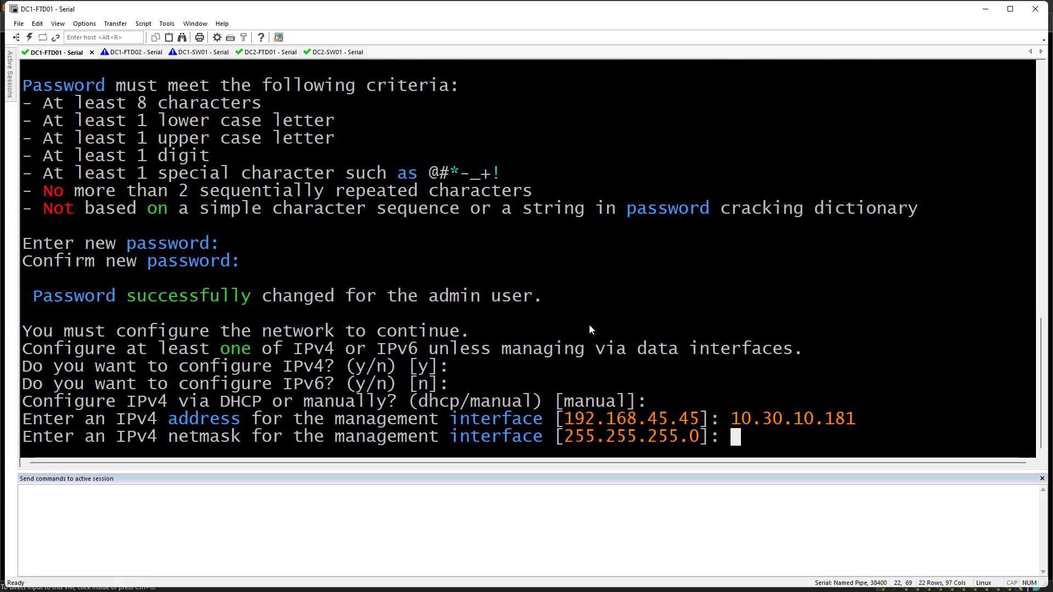
pyautogui.press('Return')
pyautogui.write('10.30.10.1')
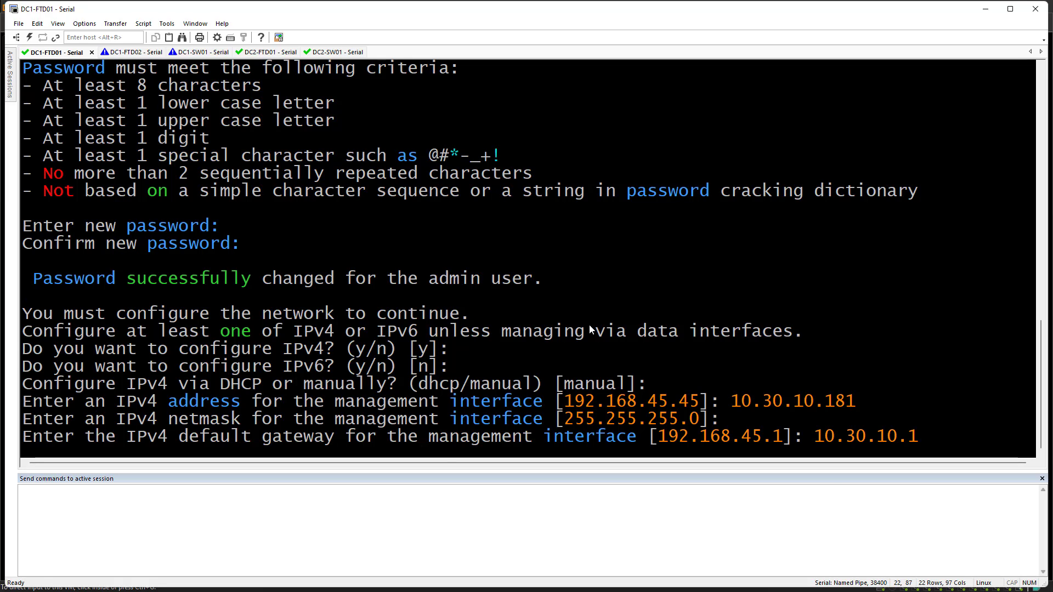
pyautogui.press('Return')
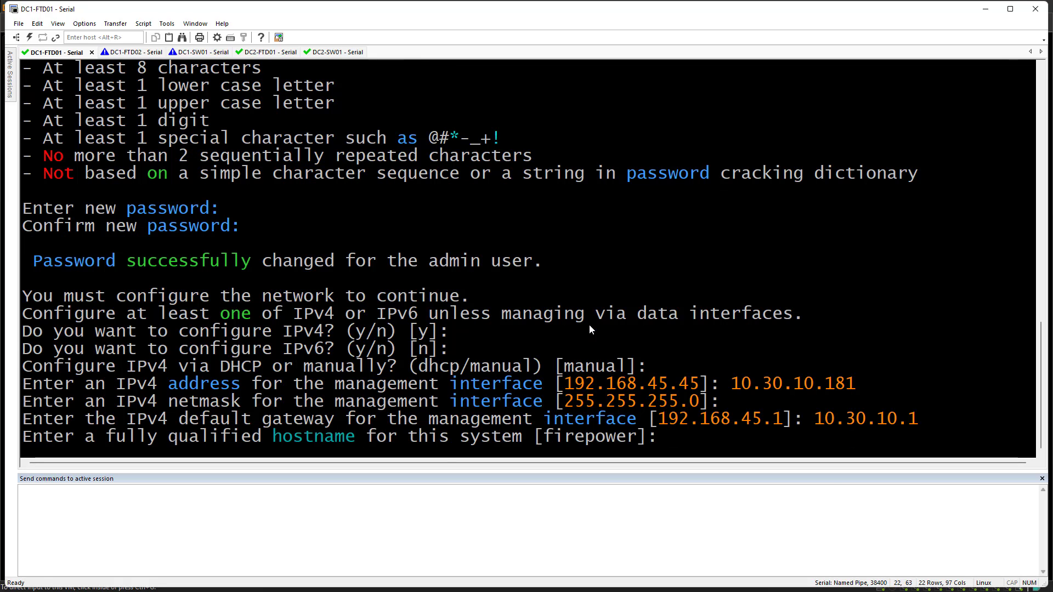
# Enter hostname dc1-ftd01, DNS 10.30.11.10,10.20.11.10 and search domain the-packet-thrower.com
pyautogui.write('dc')
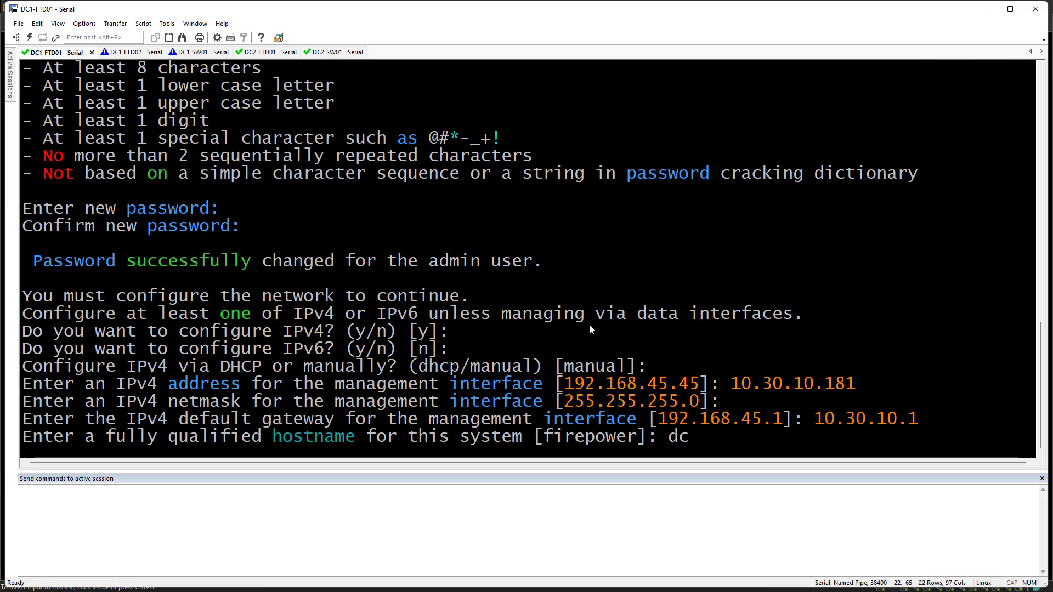
pyautogui.write('1-ftd01')
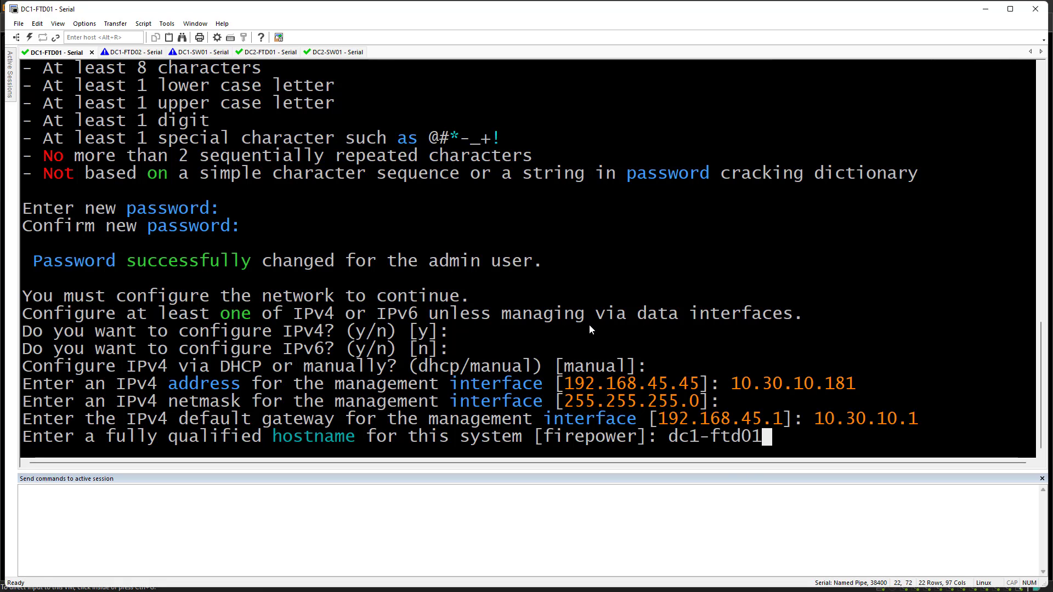
pyautogui.press('Return')
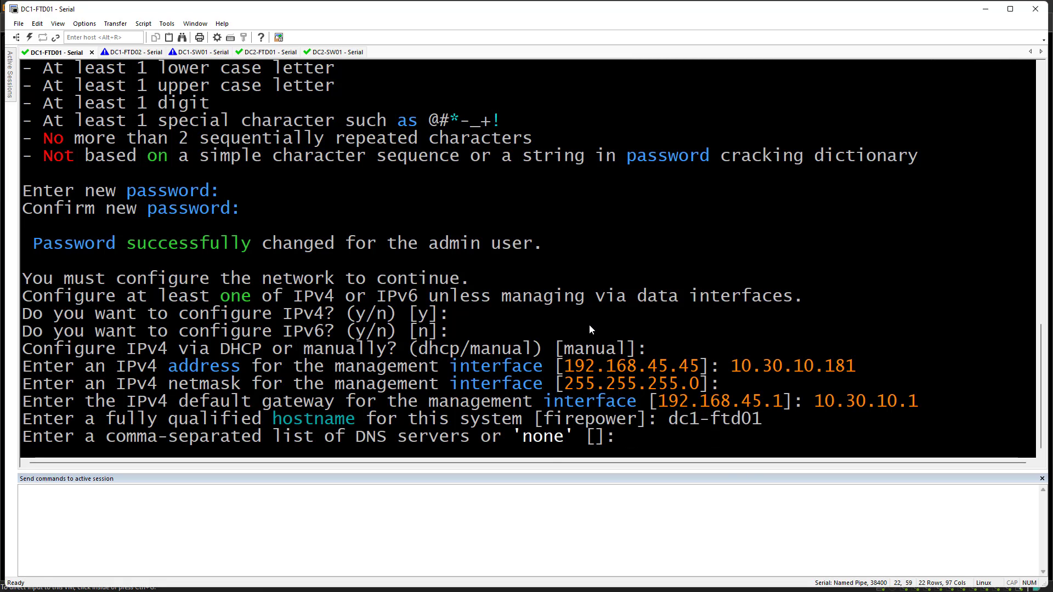
pyautogui.write('10.30.11.10')
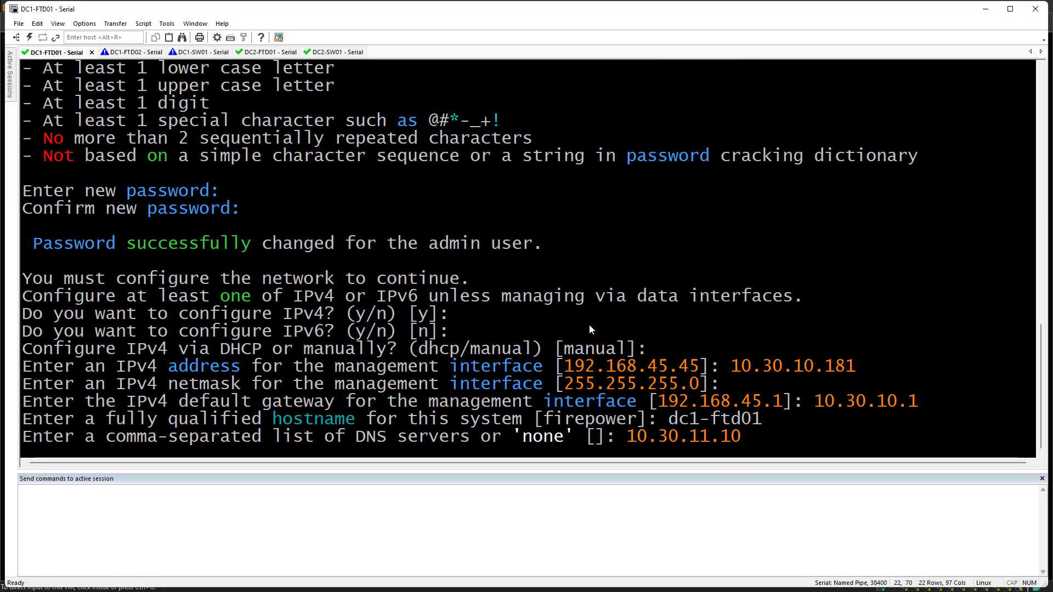
pyautogui.write(',10.20.11.10')
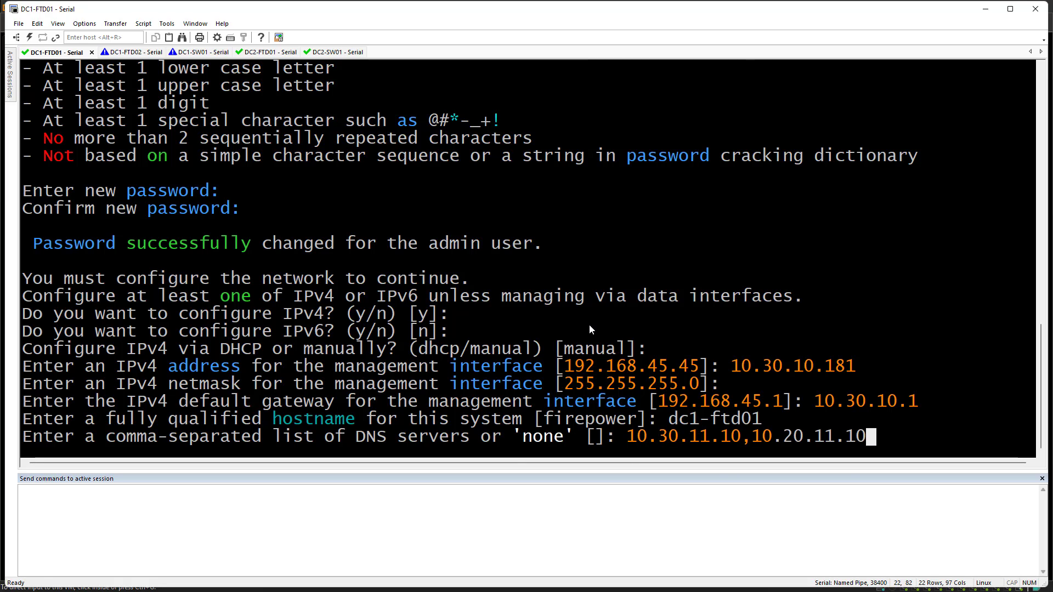
pyautogui.press('Return')
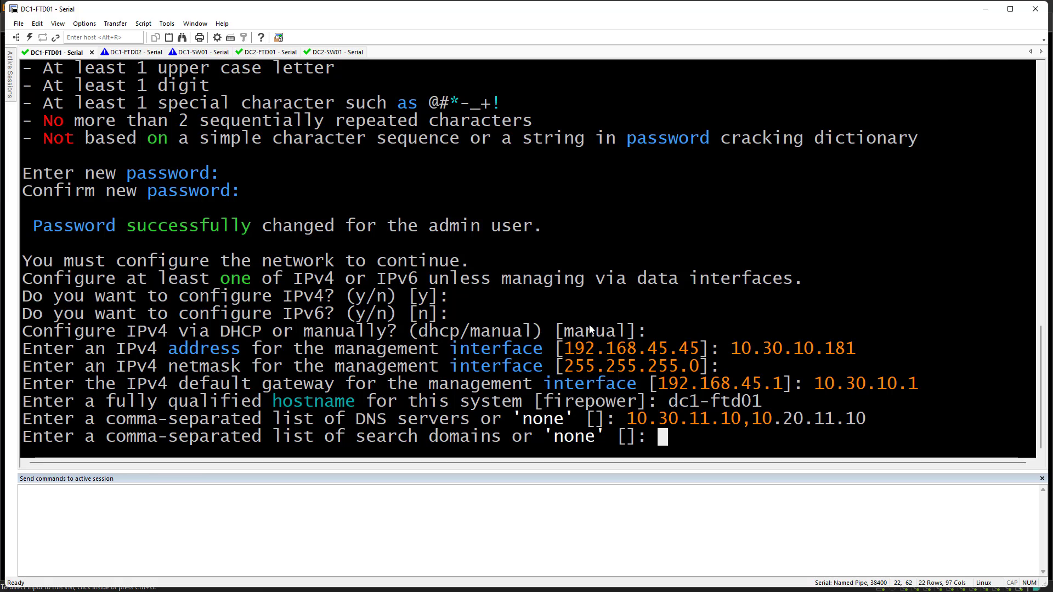
pyautogui.write('the-pa')
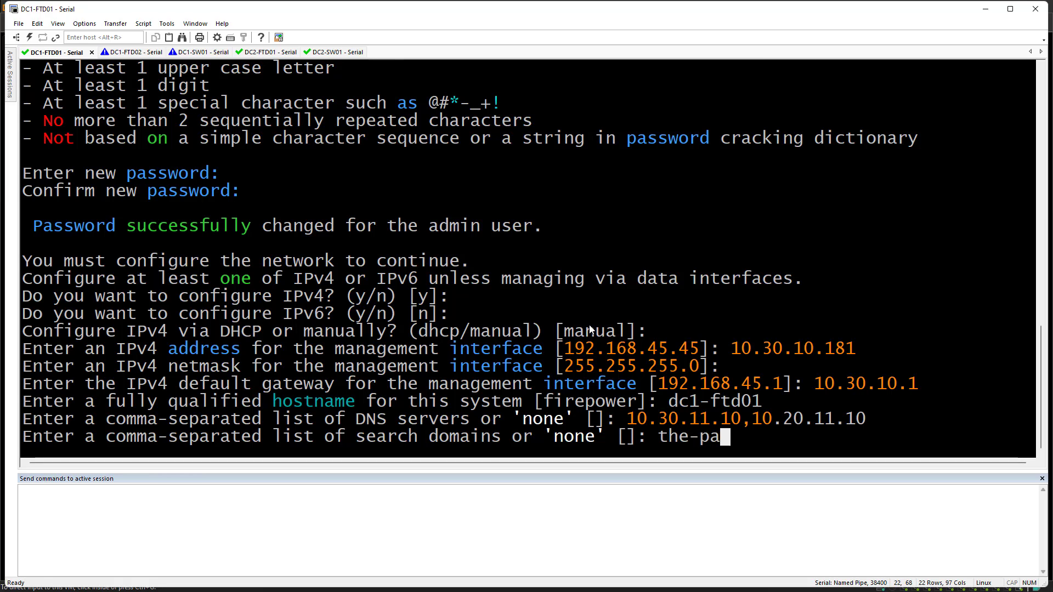
pyautogui.write('cket-thrower.com')
pyautogui.press('Return')
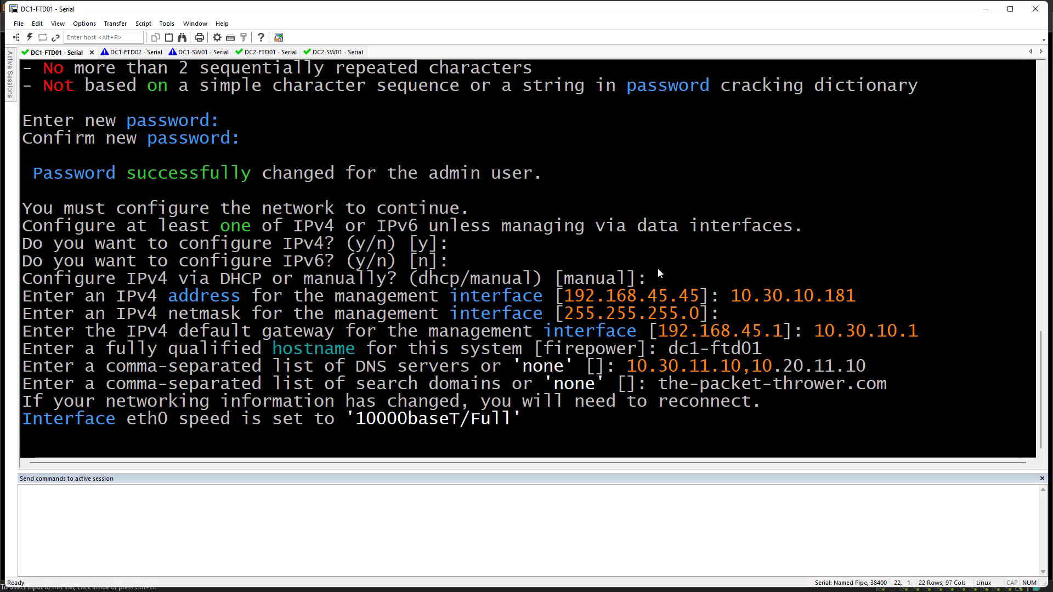
# Accept the EULA on DC1-FTD02, set a new admin password, and choose IPv4 configuration
pyautogui.click(123, 52)
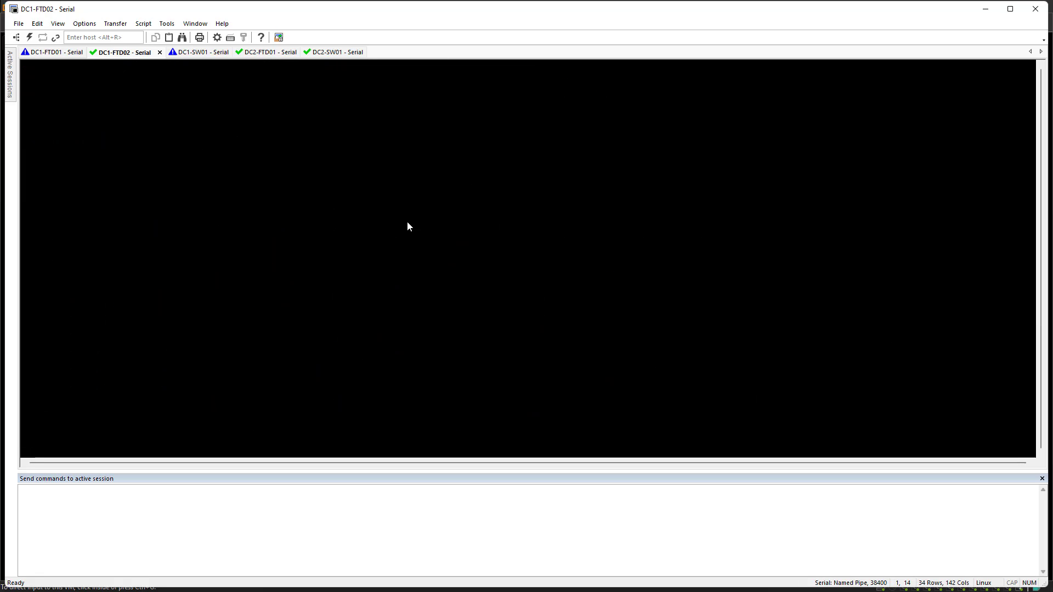
pyautogui.press('Return')
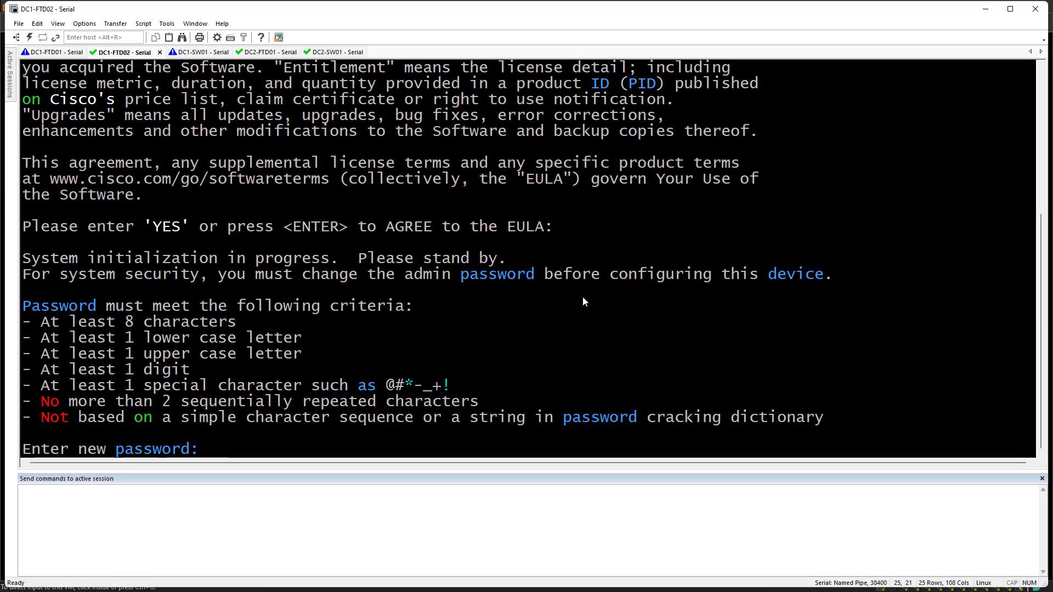
pyautogui.press('Return')
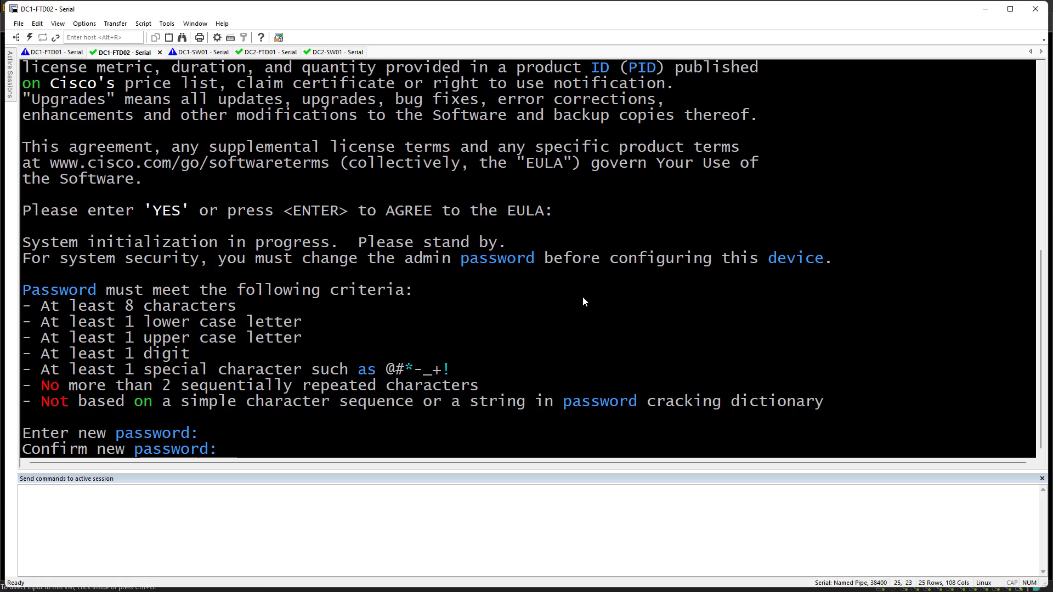
pyautogui.press('Return')
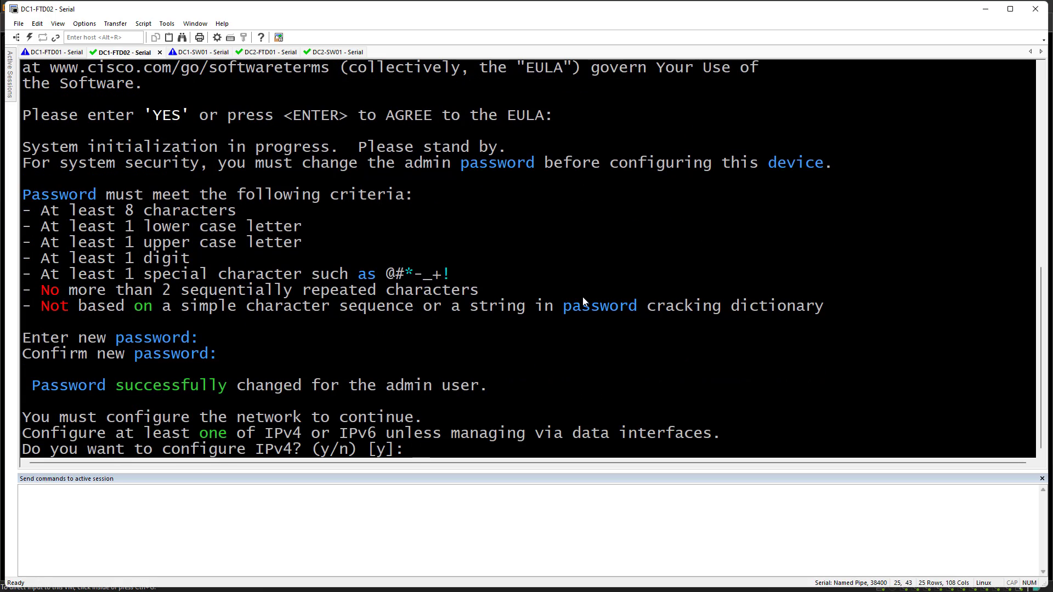
pyautogui.press('Return')
pyautogui.press('Return')
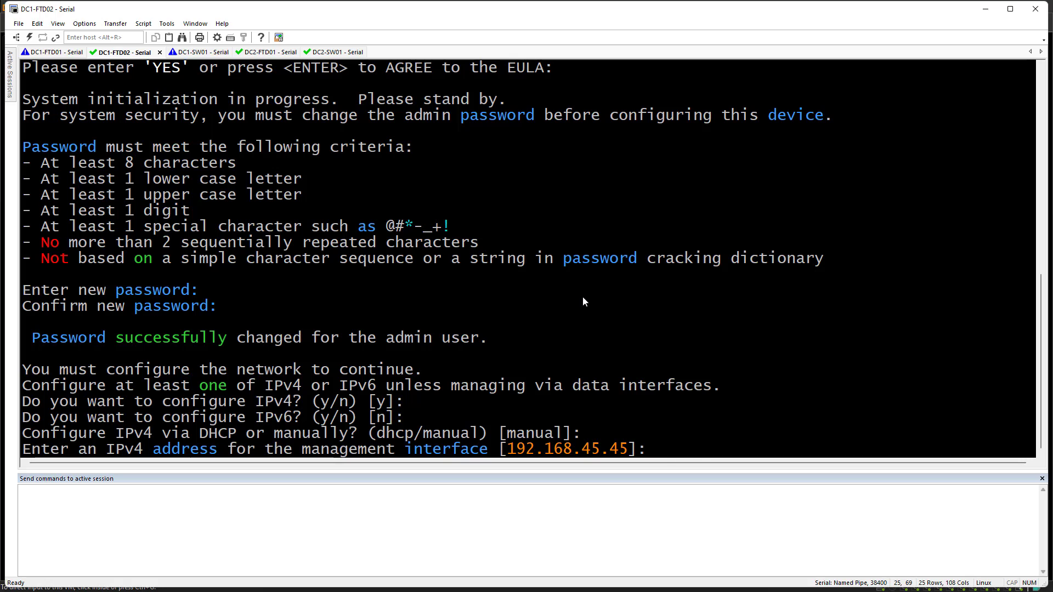
# Give DC1-FTD02 management address 10.30.10.182, gateway 10.30.10.1 and hostname dc1-ftd02
pyautogui.write('10.30.10.182')
pyautogui.press('Return')
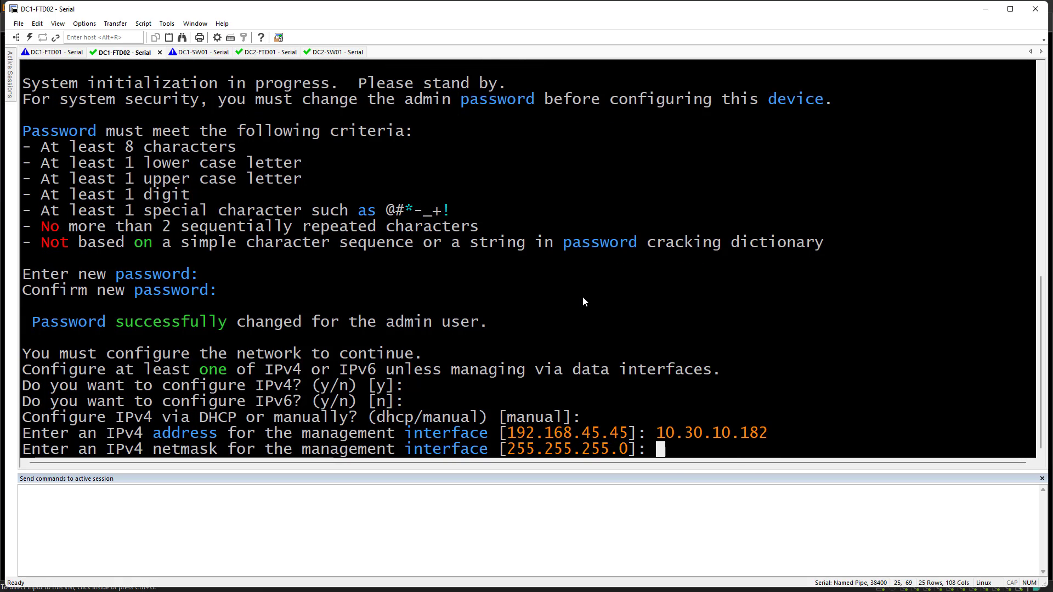
pyautogui.press('Return')
pyautogui.write('10.30.10.1')
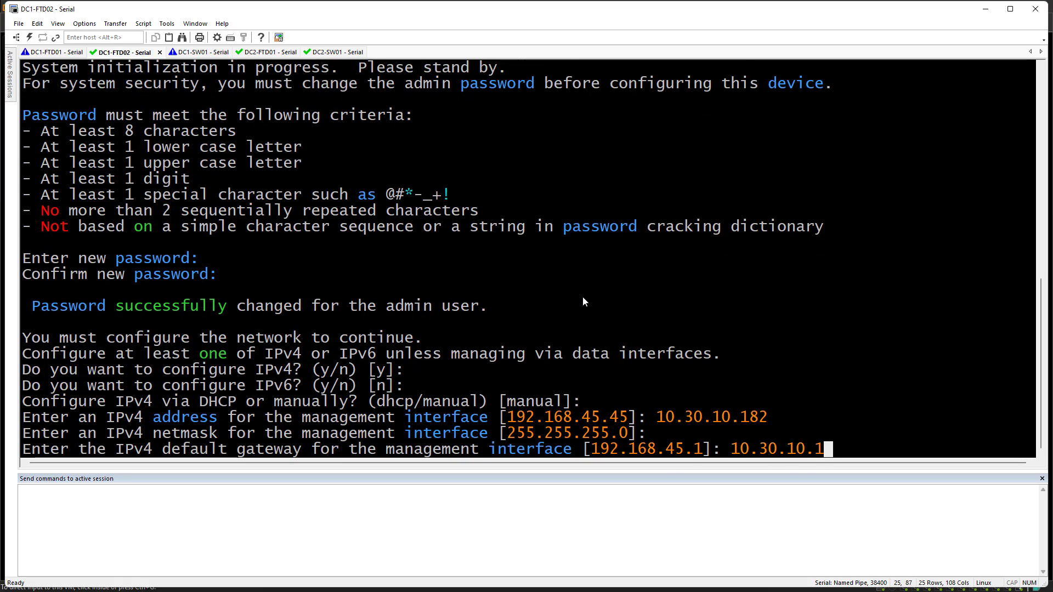
pyautogui.press('Return')
pyautogui.write('d')
pyautogui.write('c')
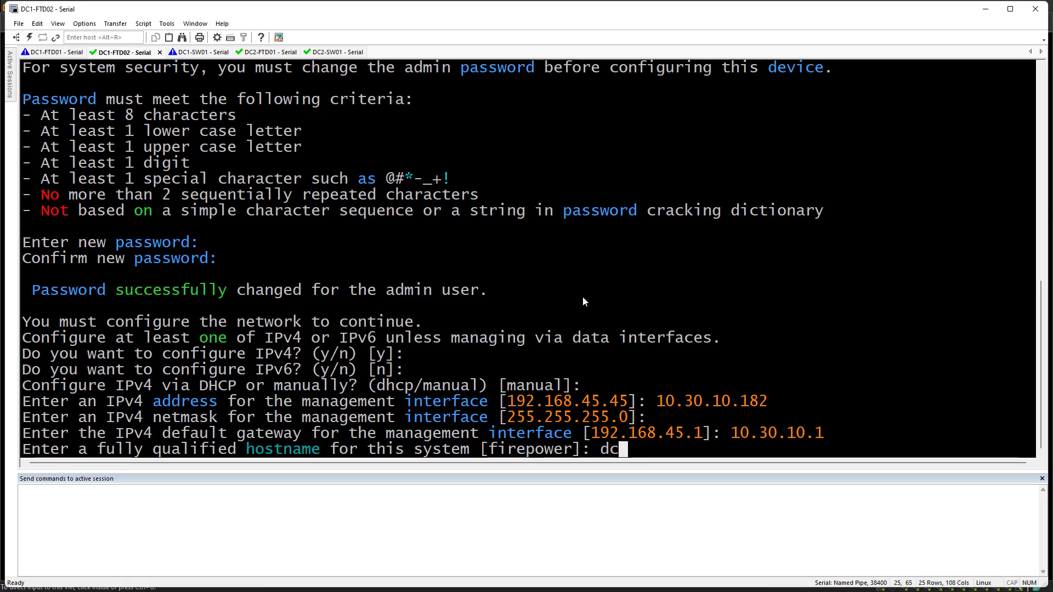
pyautogui.write('1-ftd02')
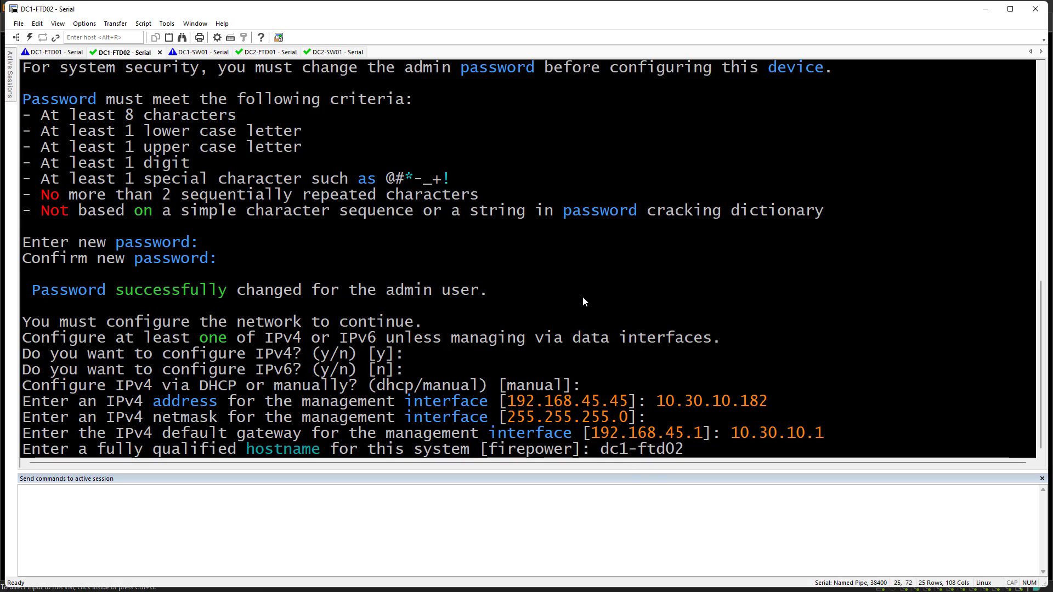
pyautogui.press('Return')
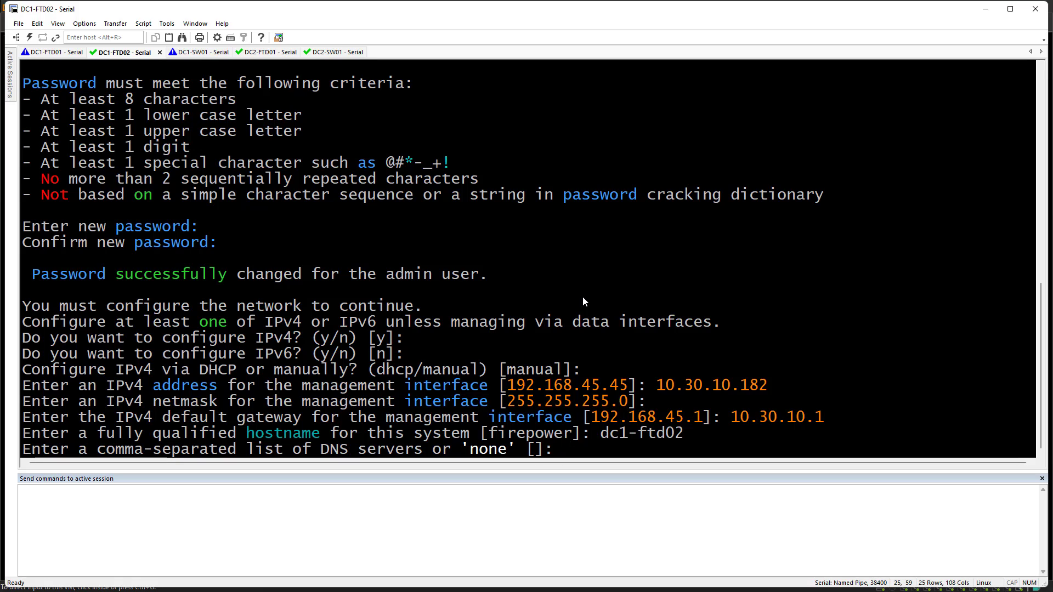
# Set DNS servers 10.30.11.10,10.20.11.10 and search domain the-packet-thrower.com, then return to DC1-FTD01
pyautogui.write('10.30.10.18')
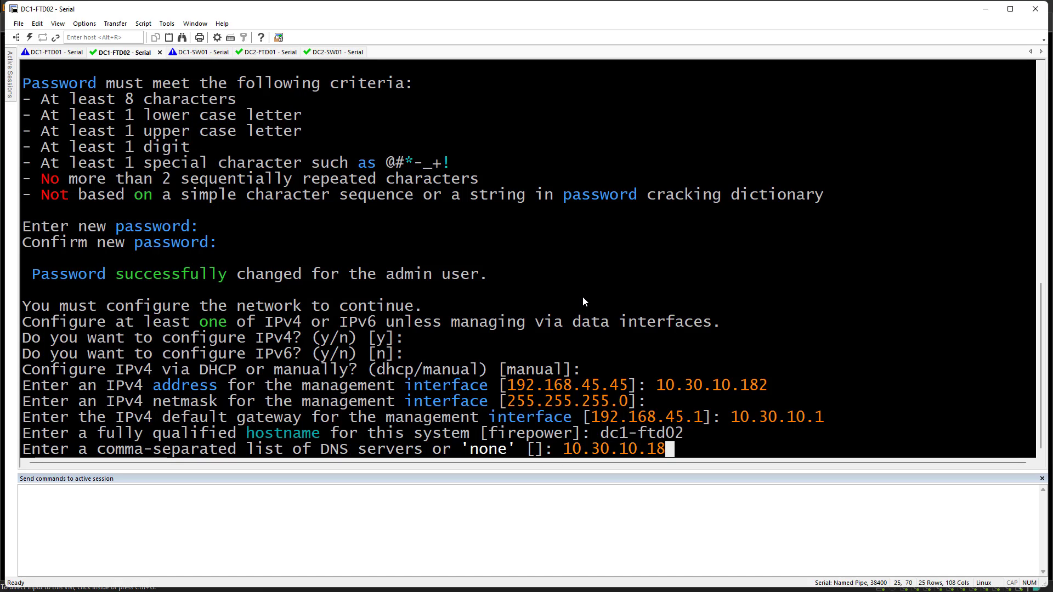
pyautogui.press('BackSpace')
pyautogui.press('Return')
pyautogui.write('10.30.10.')
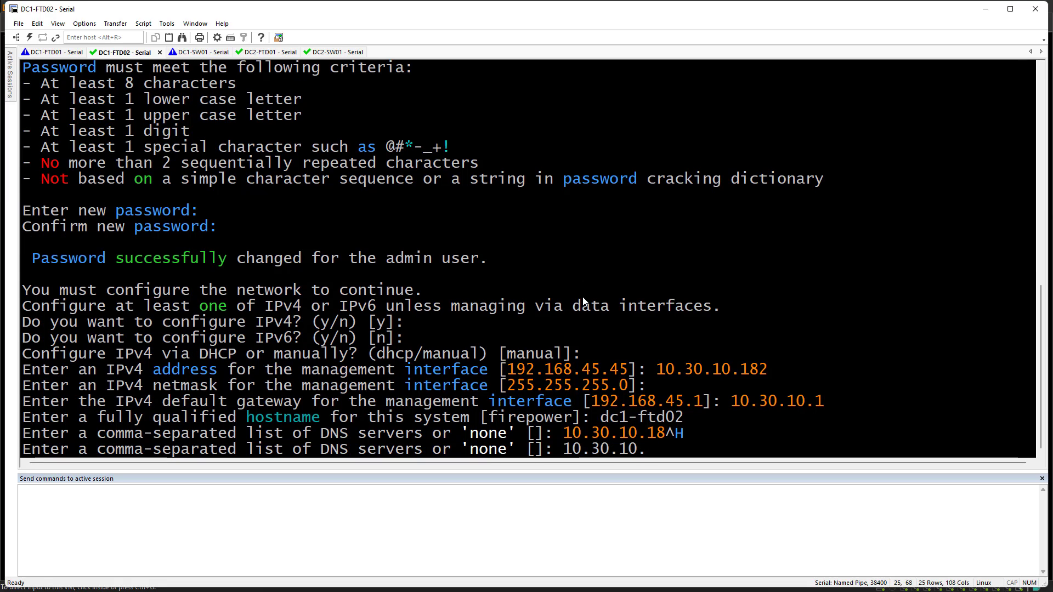
pyautogui.press('Return')
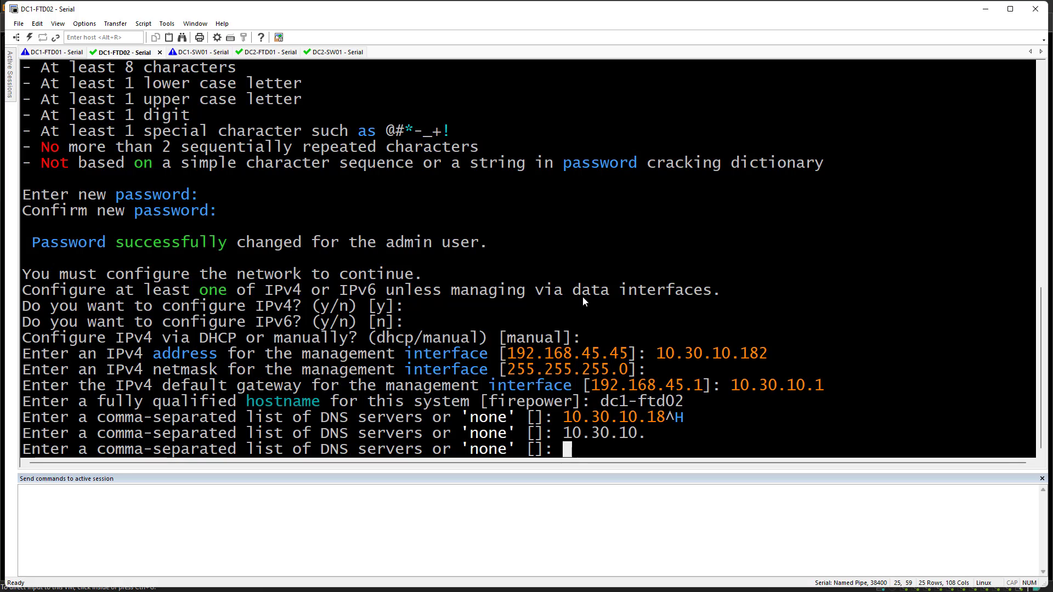
pyautogui.write('10.30.11.10,10.20.11.10')
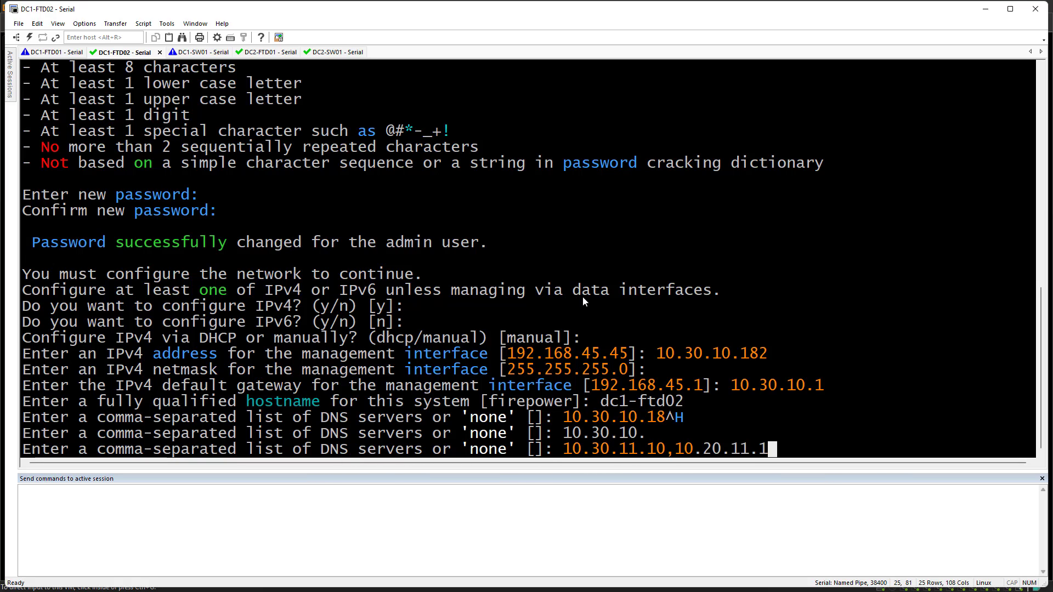
pyautogui.press('Return')
pyautogui.write('the-p')
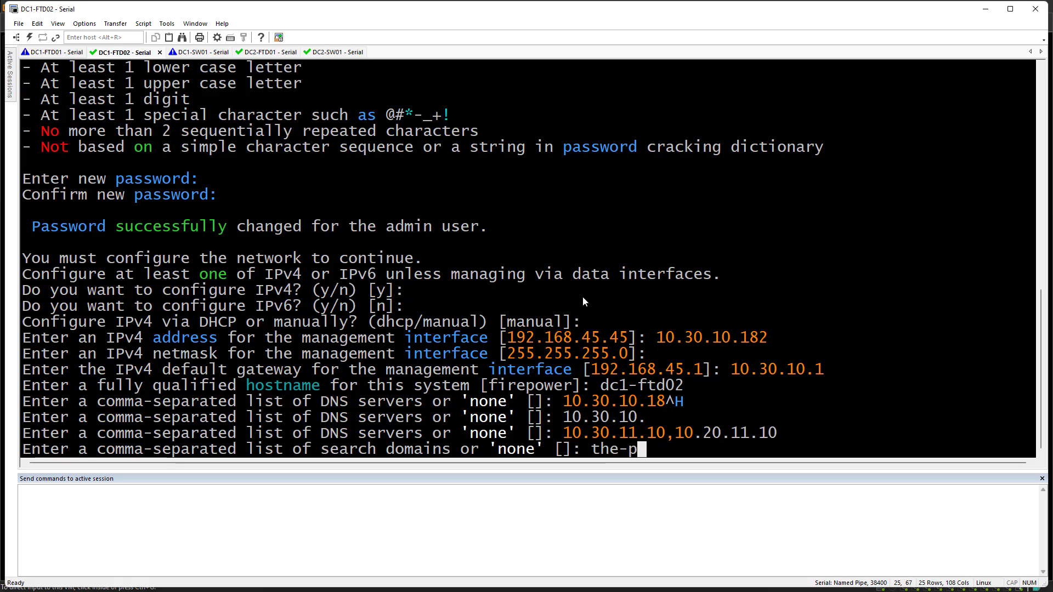
pyautogui.write('acket-thrower.com')
pyautogui.press('Return')
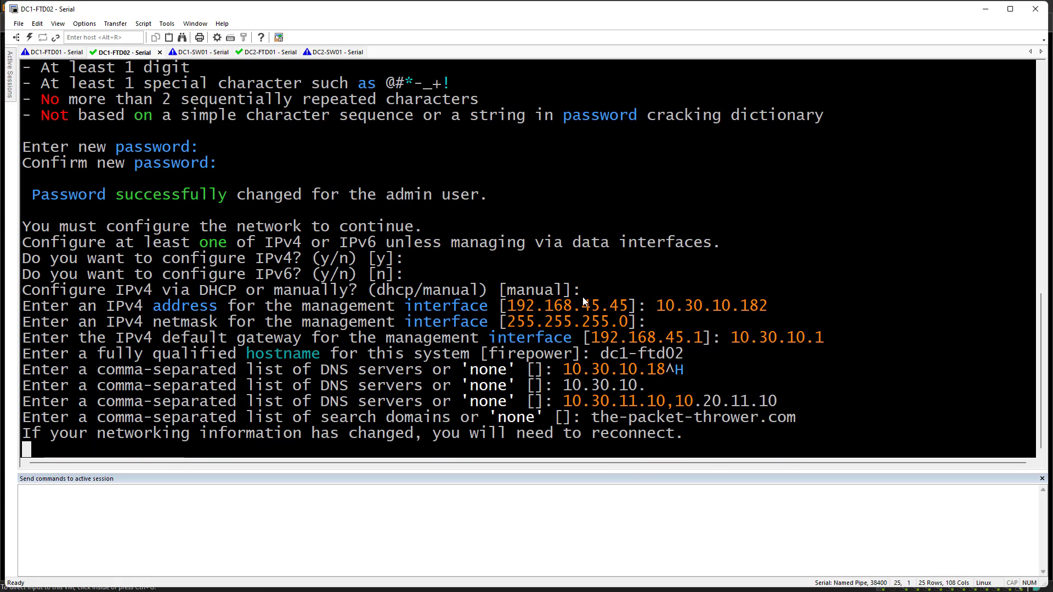
pyautogui.click(56, 52)
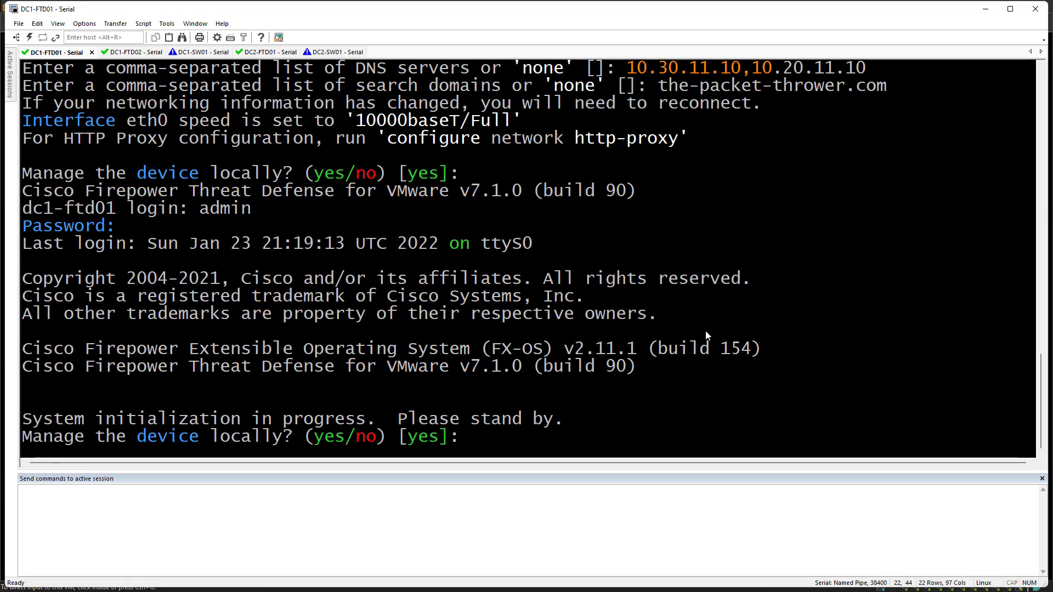
# Answer 'no' to local management on both DC1-FTD01 and DC1-FTD02
pyautogui.write('no')
pyautogui.press('Return')
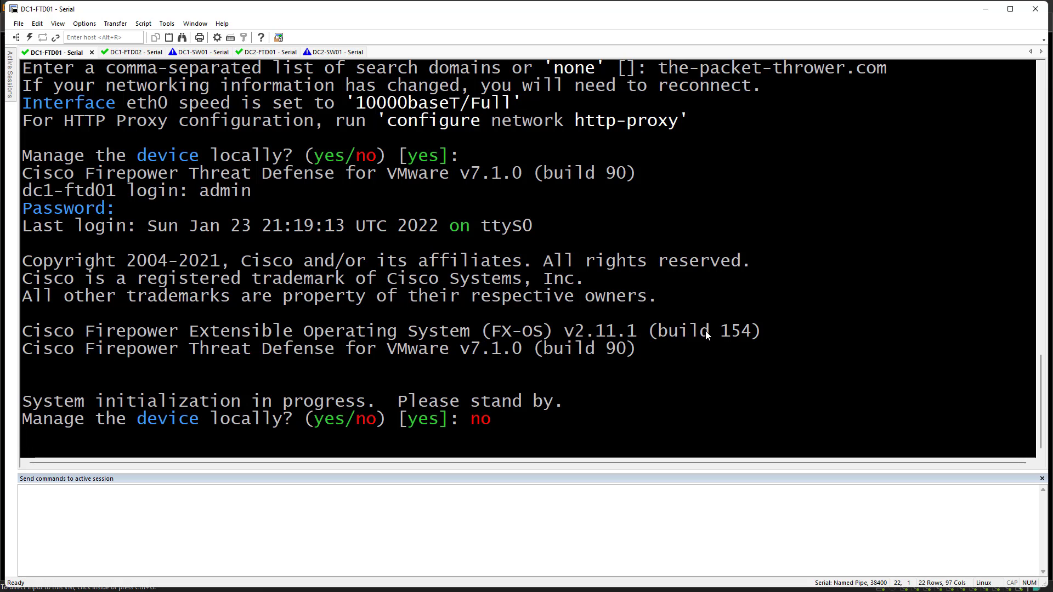
pyautogui.click(132, 52)
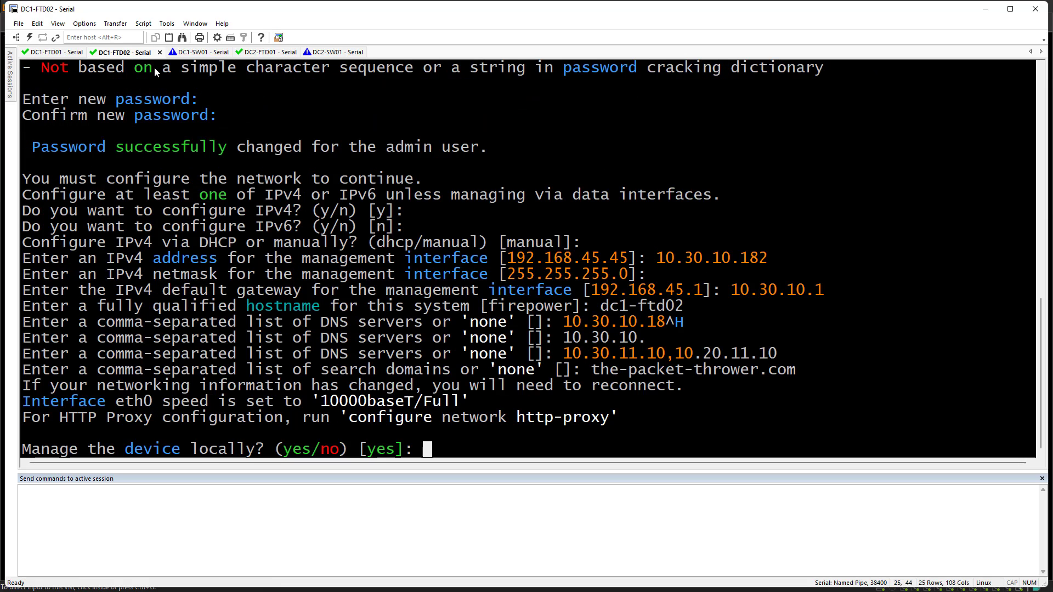
pyautogui.write('no')
pyautogui.press('Return')
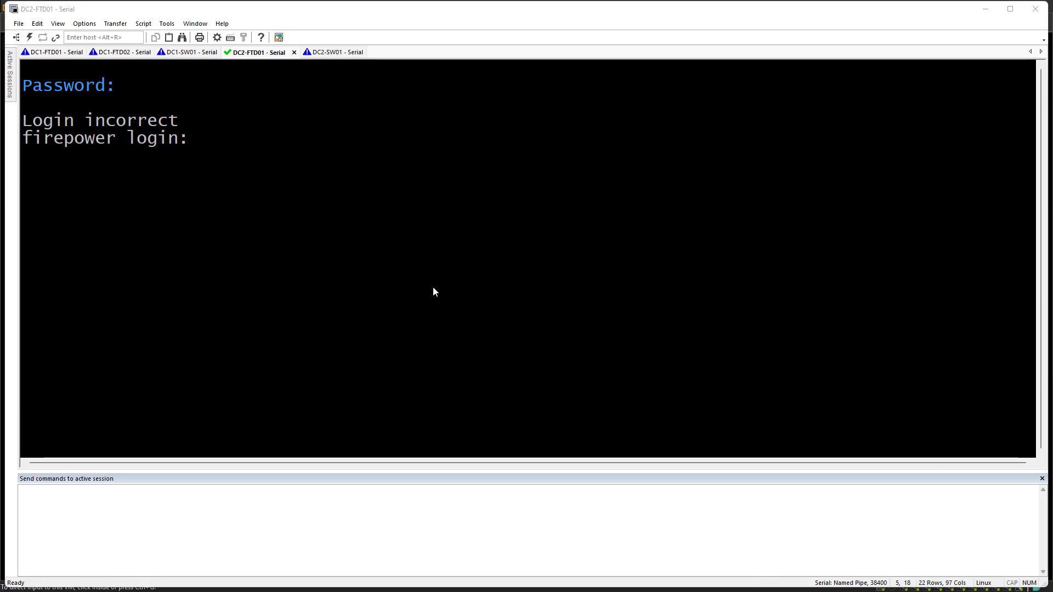
# Log in to DC2-FTD01 as admin, accept the EULA, and set a new admin password
pyautogui.click(433, 286)
pyautogui.write('admin')
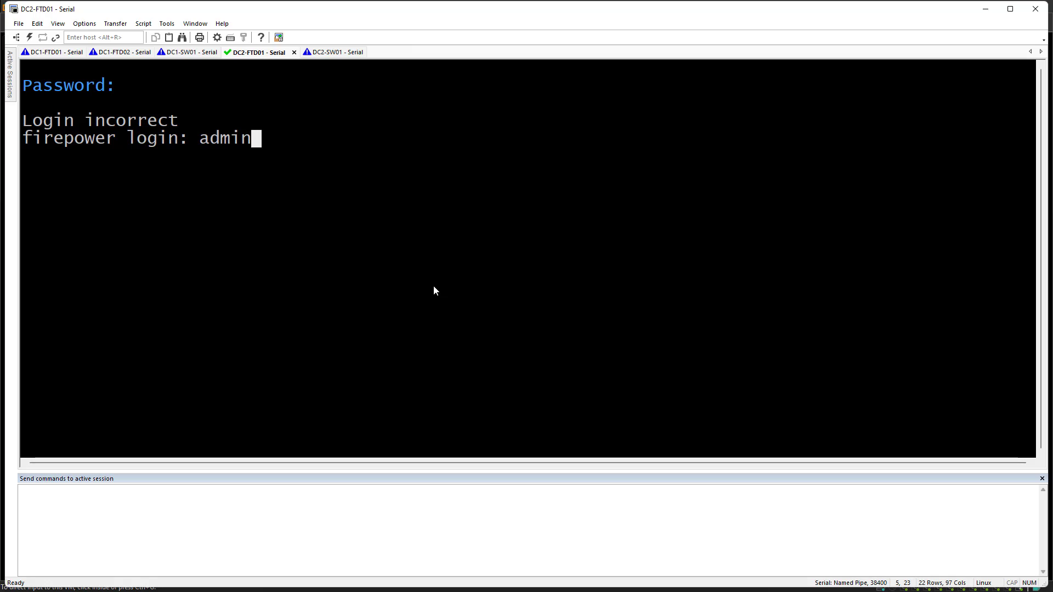
pyautogui.press('Return')
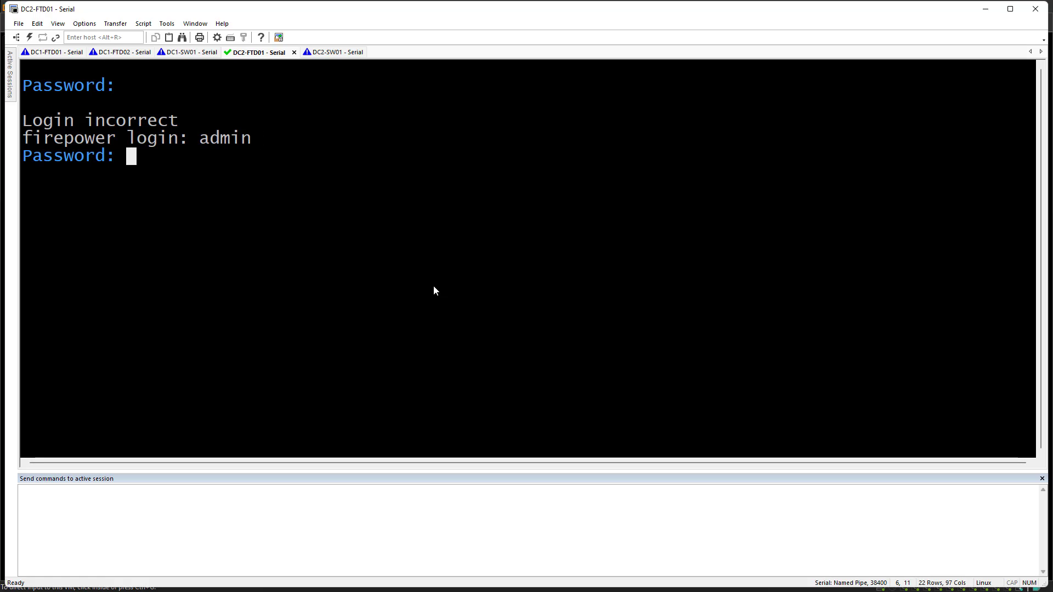
pyautogui.press('Return')
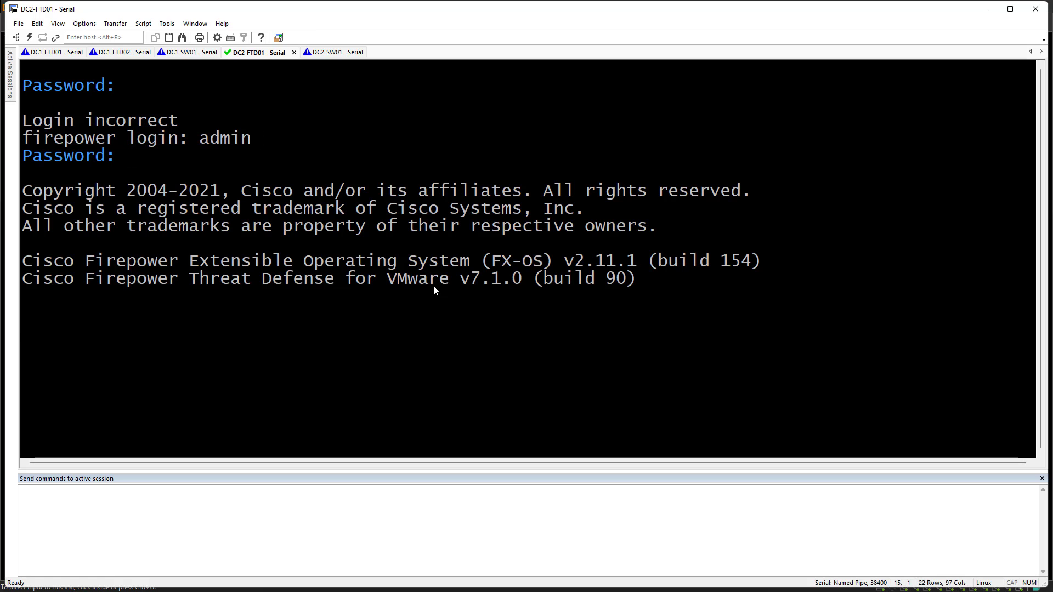
pyautogui.press('Return')
pyautogui.press('q')
pyautogui.press('Return')
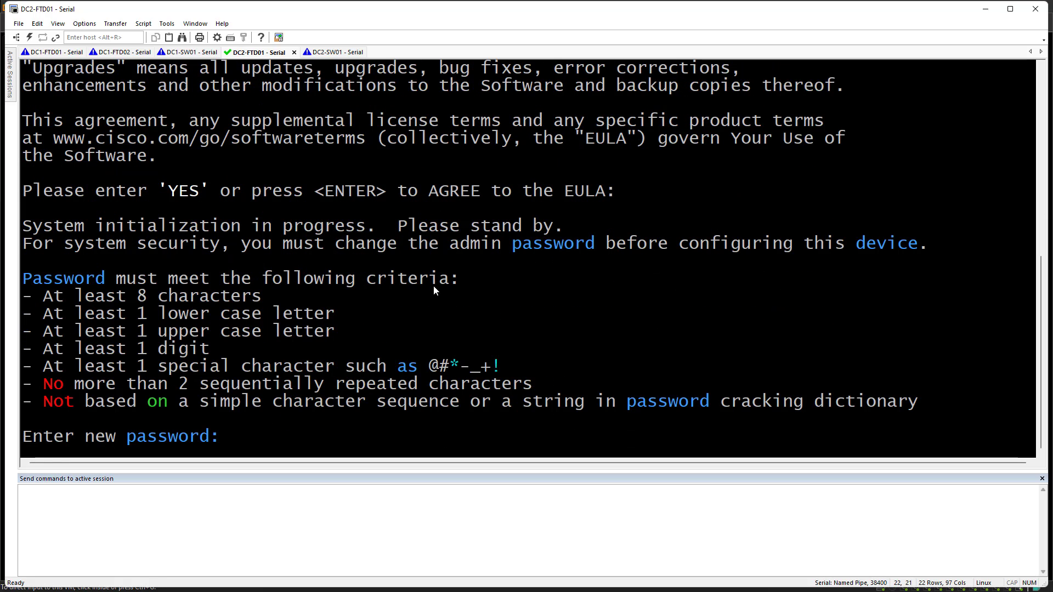
pyautogui.press('Return')
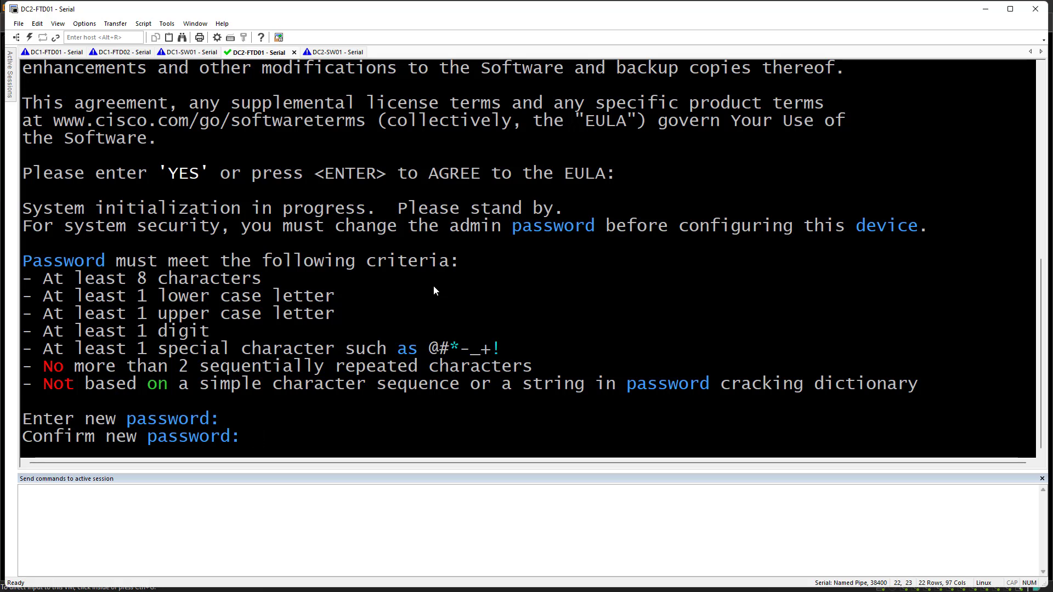
pyautogui.press('Return')
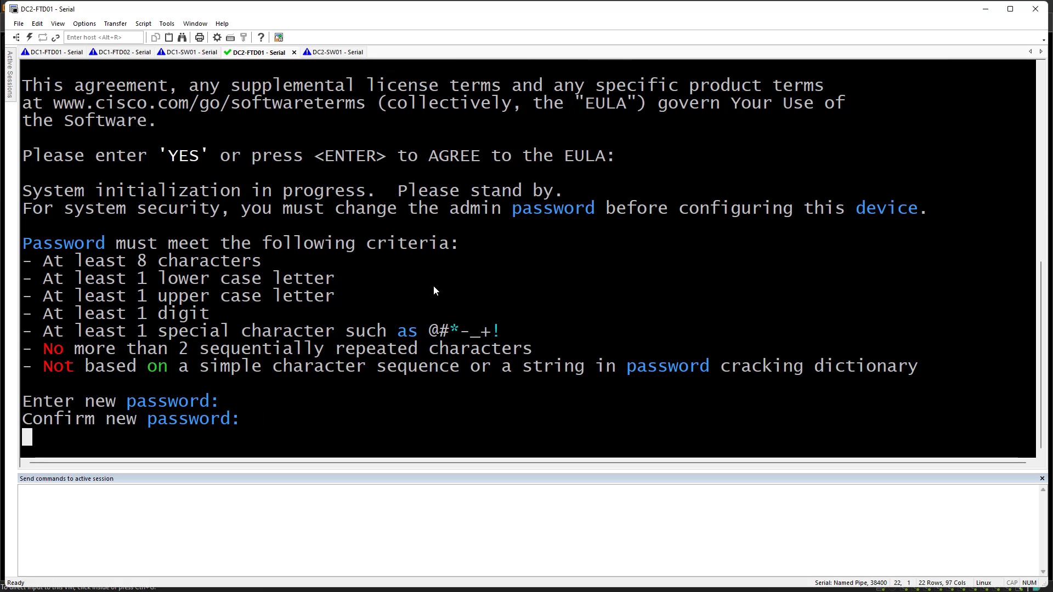
# Configure manual IPv4 with address 10.30.10.183, gateway 10.30.10.1 and hostname dc2-ftd01
pyautogui.press('Return')
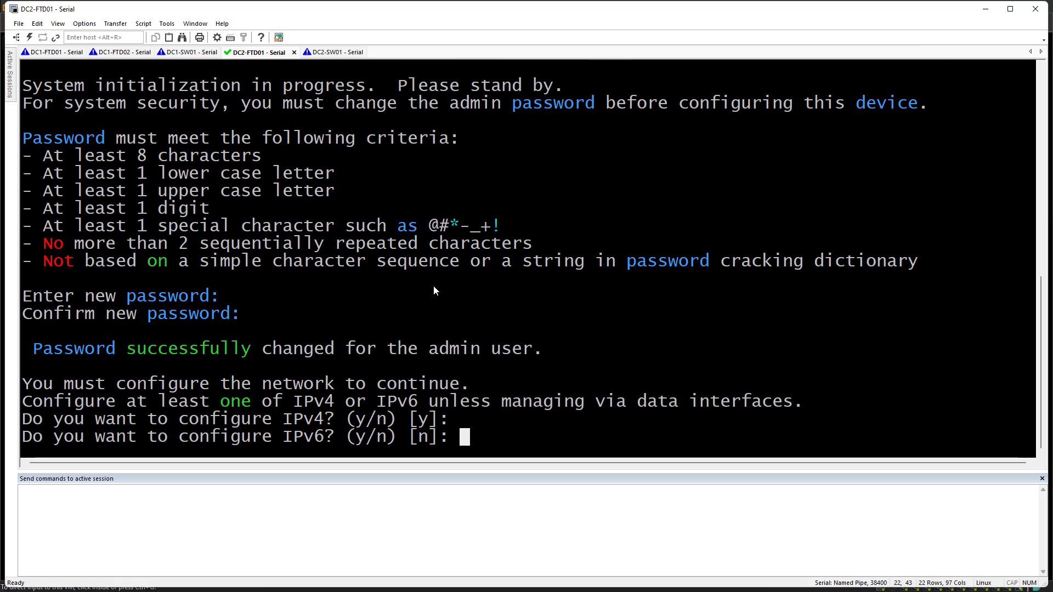
pyautogui.press('Return')
pyautogui.press('Return')
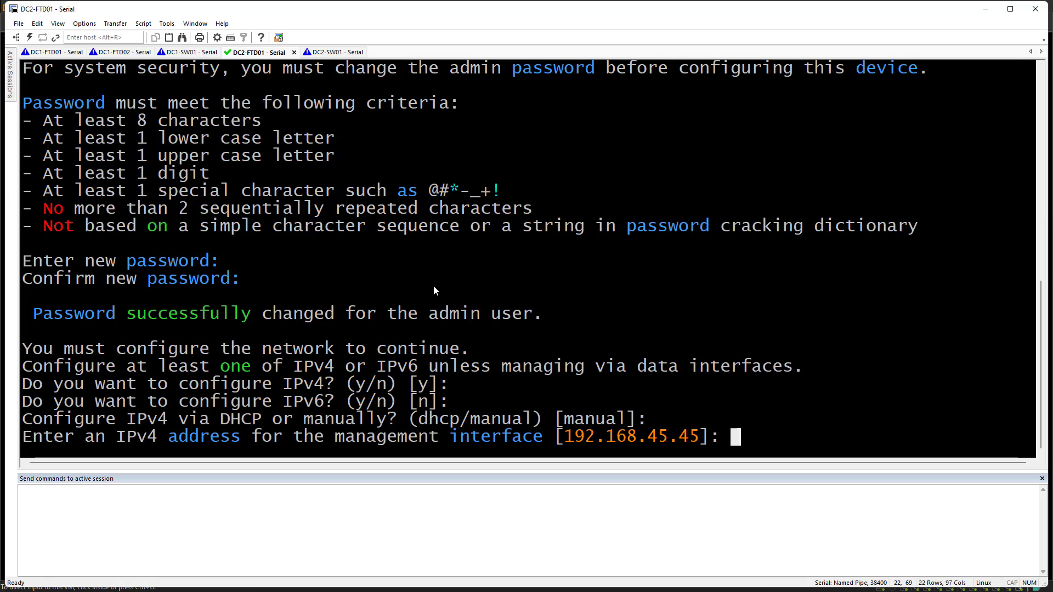
pyautogui.write('10.30.10.183')
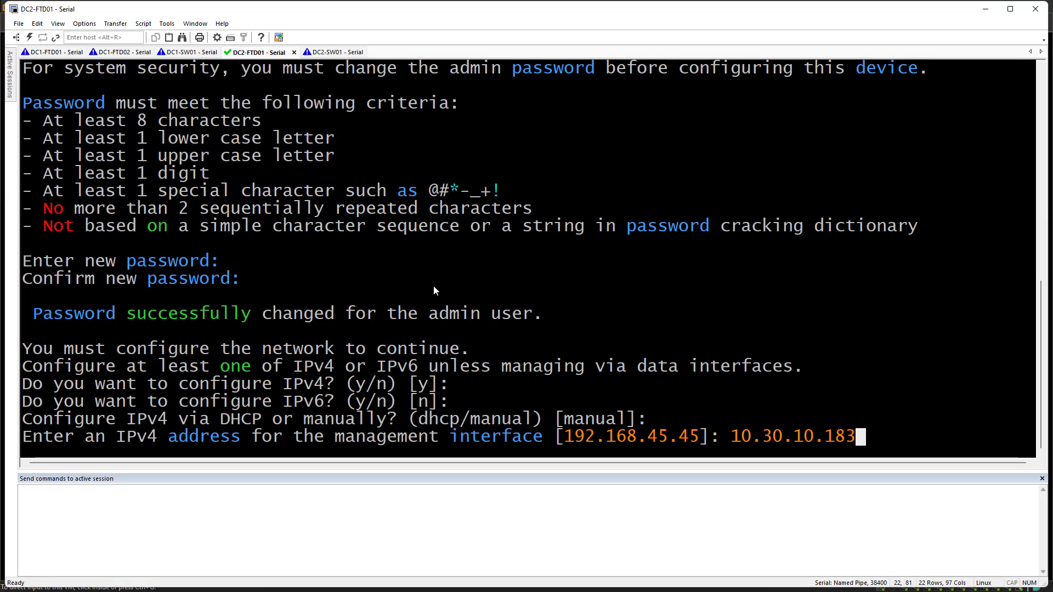
pyautogui.press('Return')
pyautogui.press('Return')
pyautogui.write('10.30')
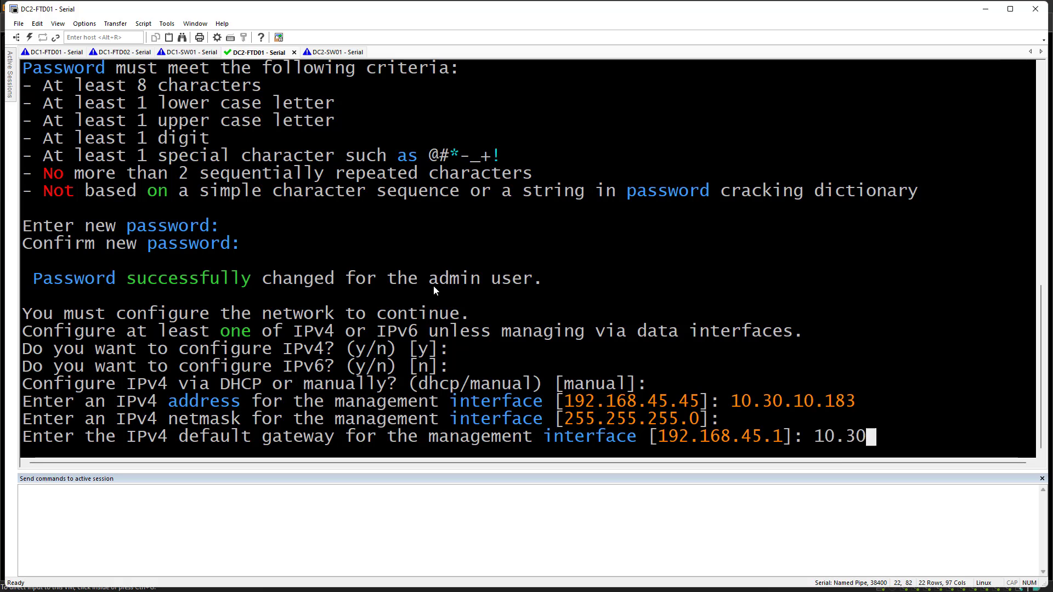
pyautogui.write('.10.1')
pyautogui.press('Return')
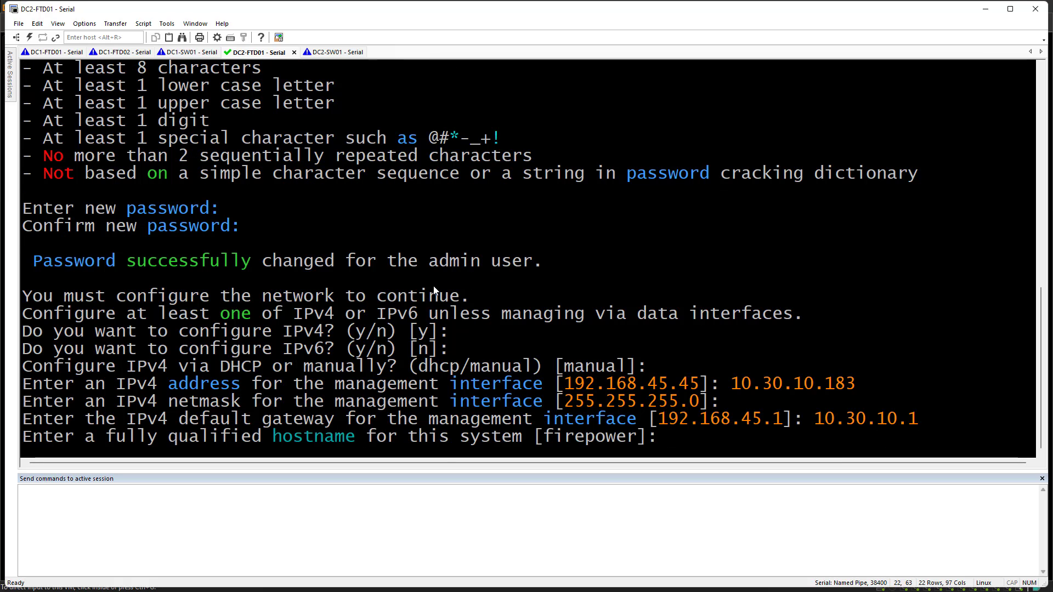
pyautogui.write('dc2-ftd01')
pyautogui.press('Return')
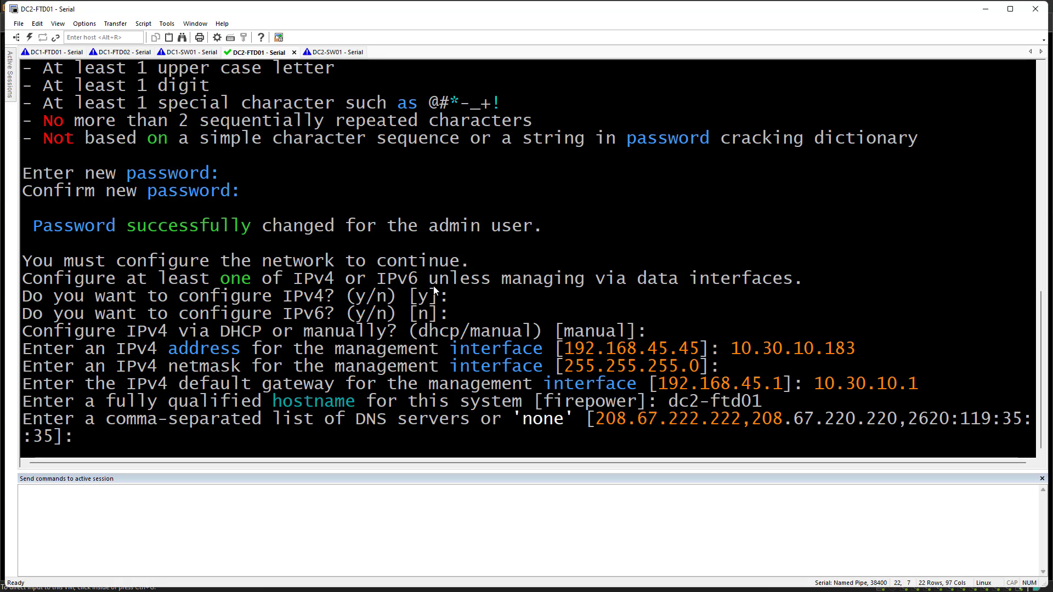
# Keep the default DNS servers and set the search domain to the-packet-thrower.com
pyautogui.press('Return')
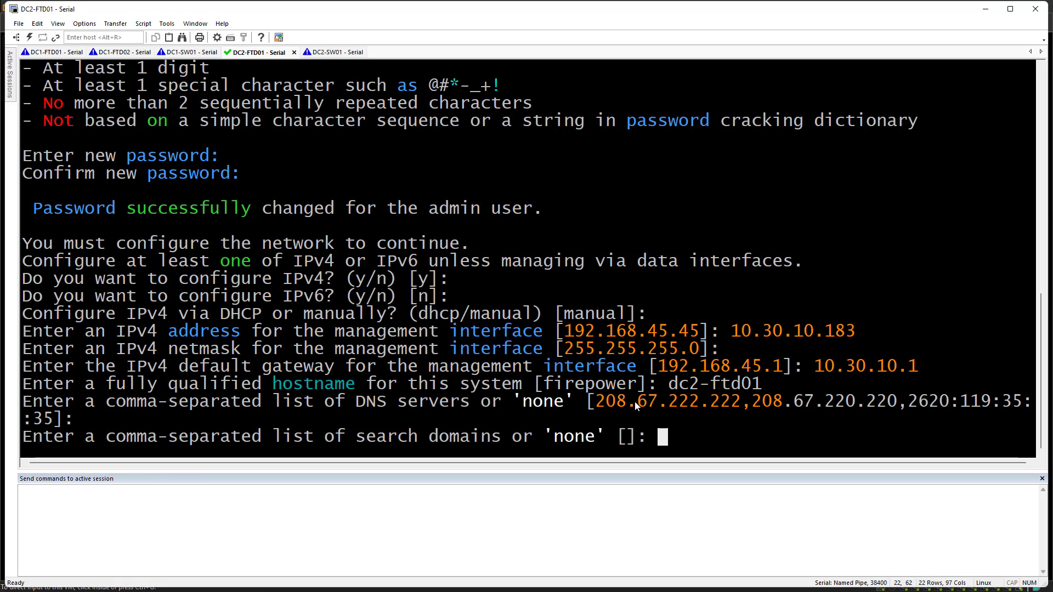
pyautogui.moveTo(607, 403); pyautogui.dragTo(773, 406)
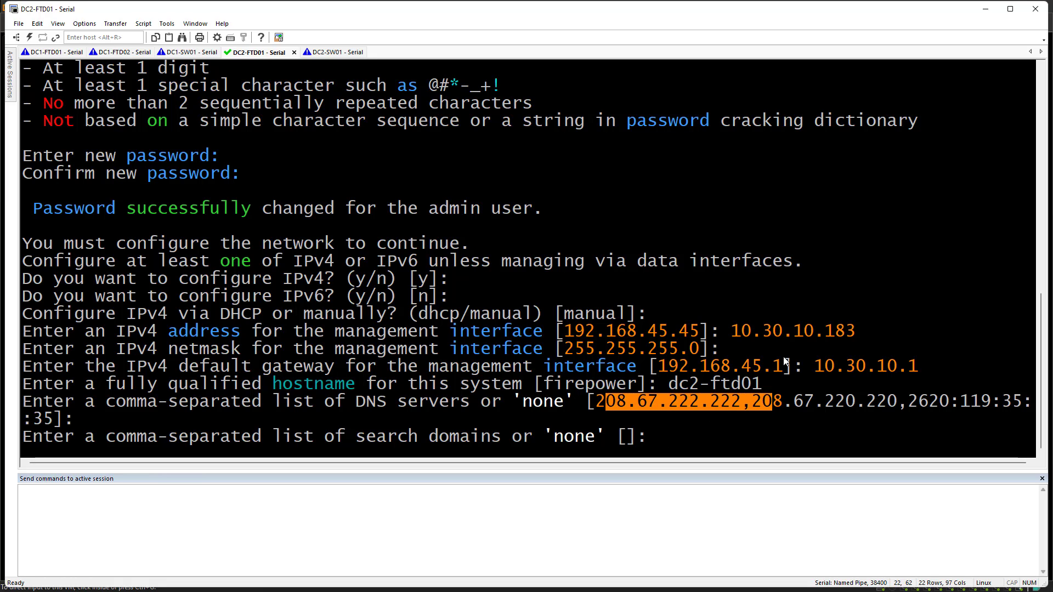
pyautogui.click(651, 435)
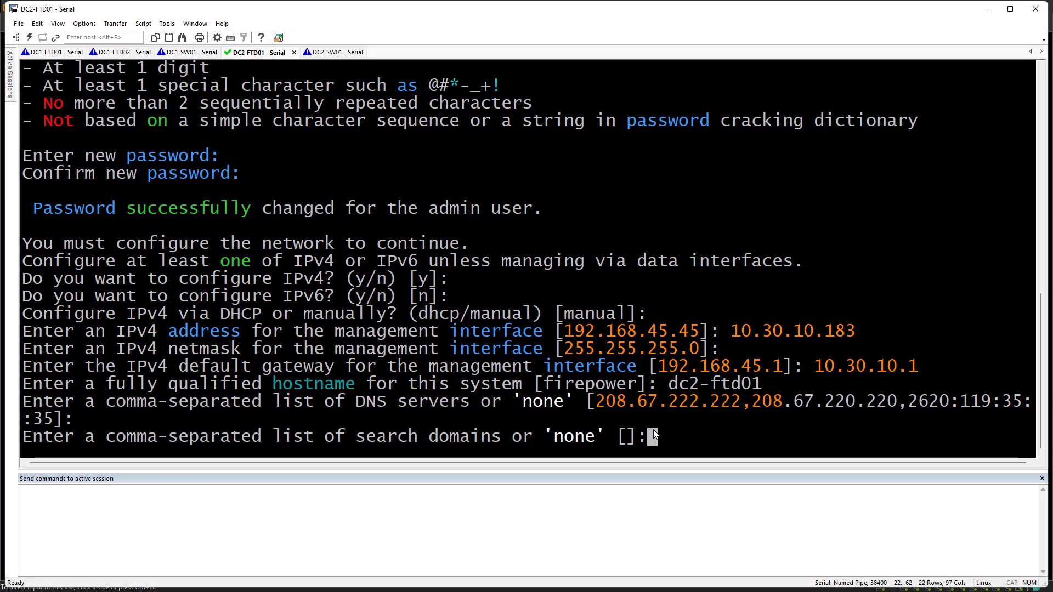
pyautogui.write('the-packet-t')
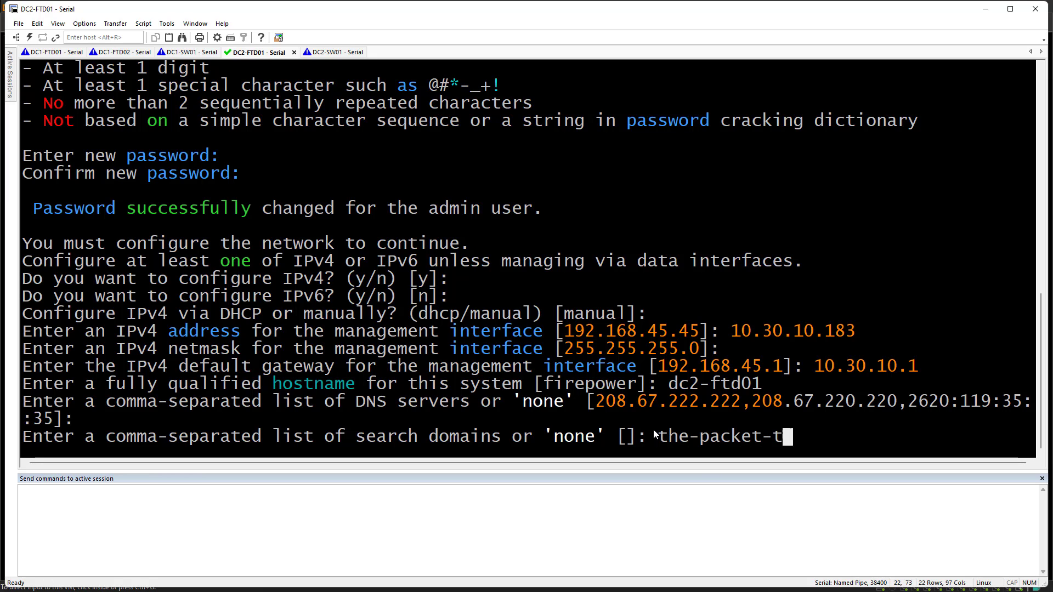
pyautogui.write('hrower.com')
pyautogui.press('Return')
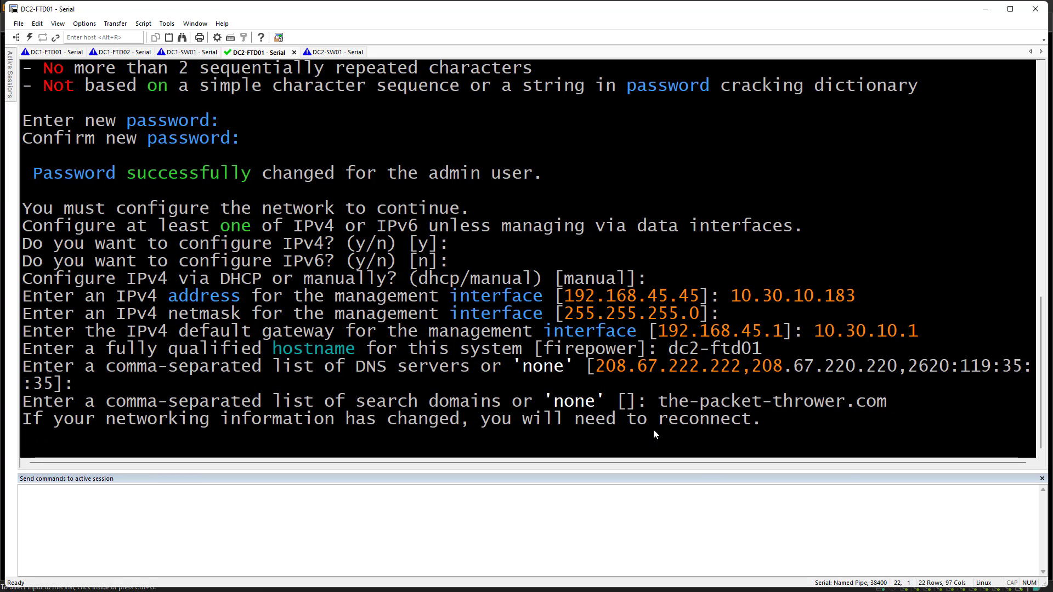
# Choose routed firewall mode on DC1-FTD01
pyautogui.click(47, 51)
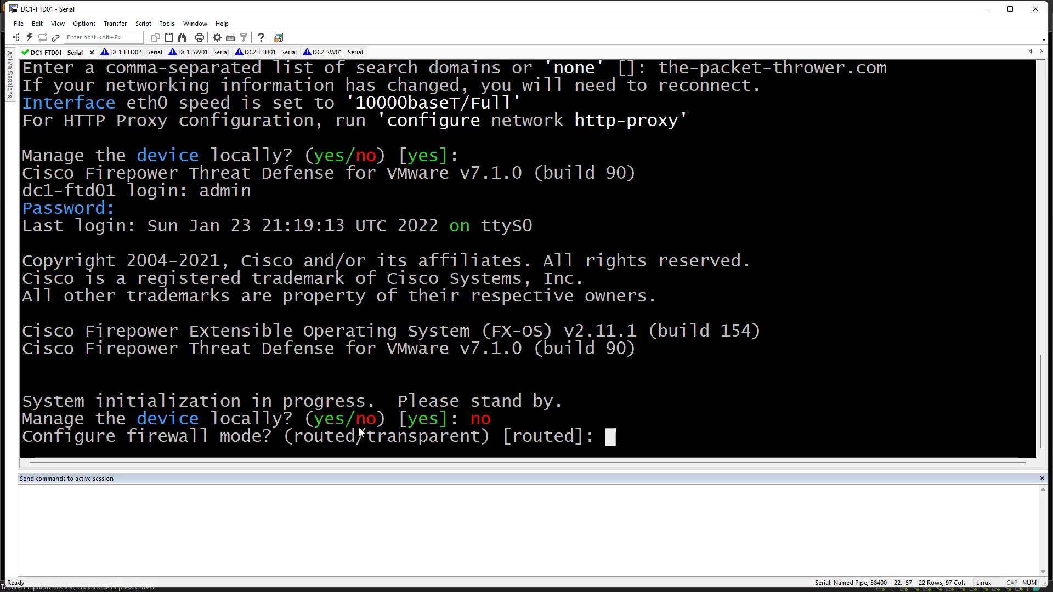
pyautogui.doubleClick(329, 437)
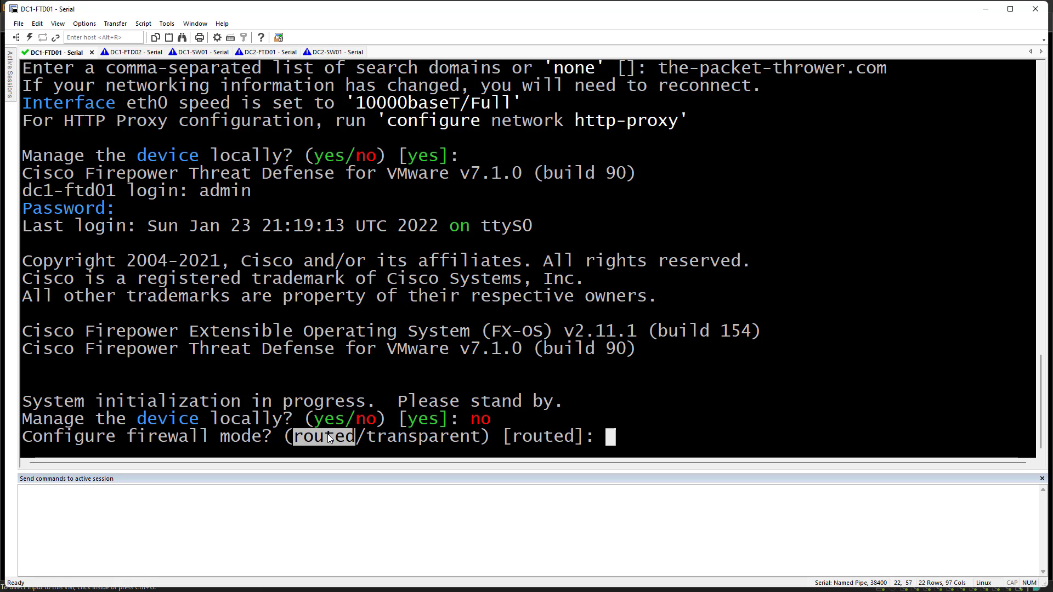
pyautogui.doubleClick(442, 439)
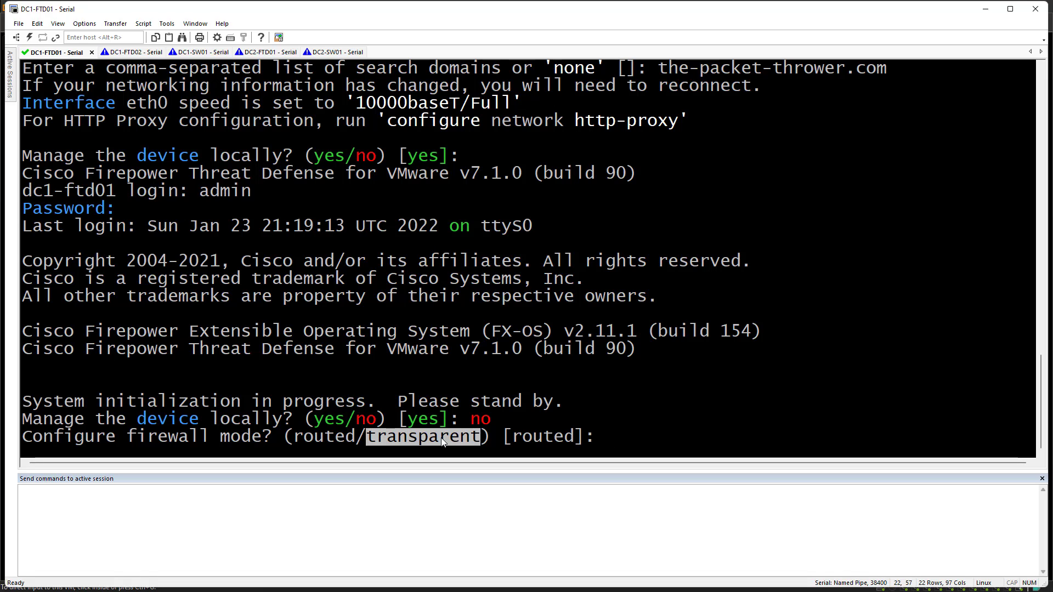
pyautogui.click(720, 379)
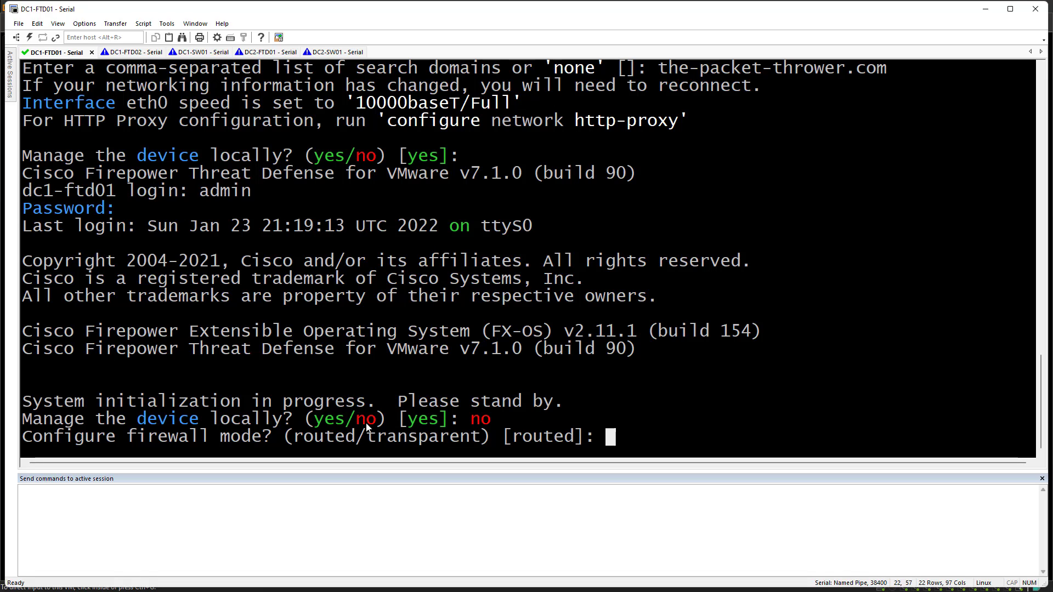
pyautogui.doubleClick(329, 437)
pyautogui.tripleClick(499, 334)
pyautogui.press('Return')
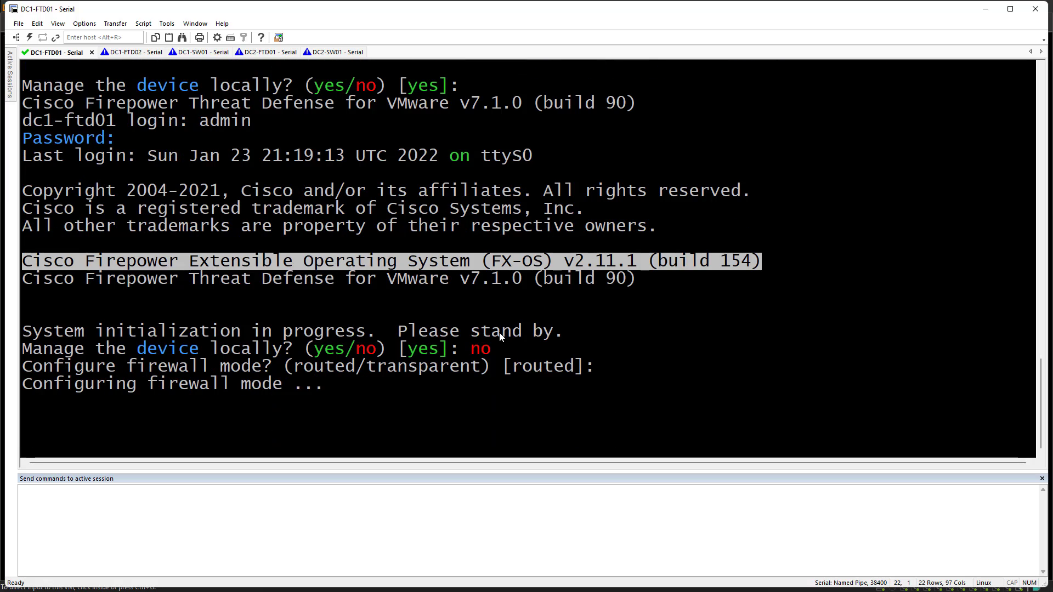
# Choose routed mode on DC1-FTD02 and decline local management of DC2-FTD01
pyautogui.click(135, 54)
pyautogui.press('Return')
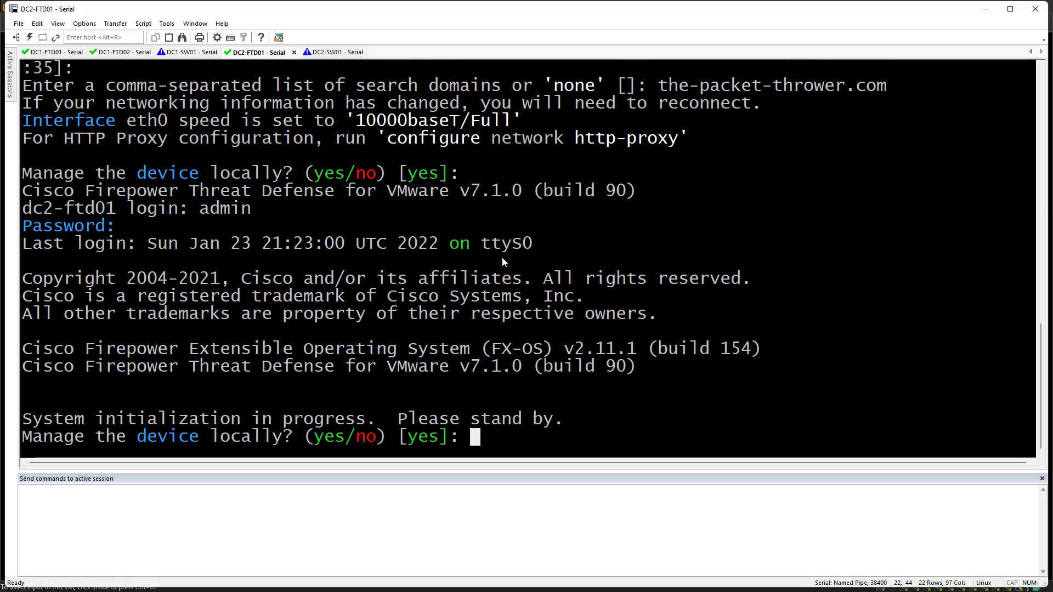
pyautogui.write('noi')
pyautogui.press('BackSpace')
pyautogui.press('Return')
pyautogui.write('noi^H')
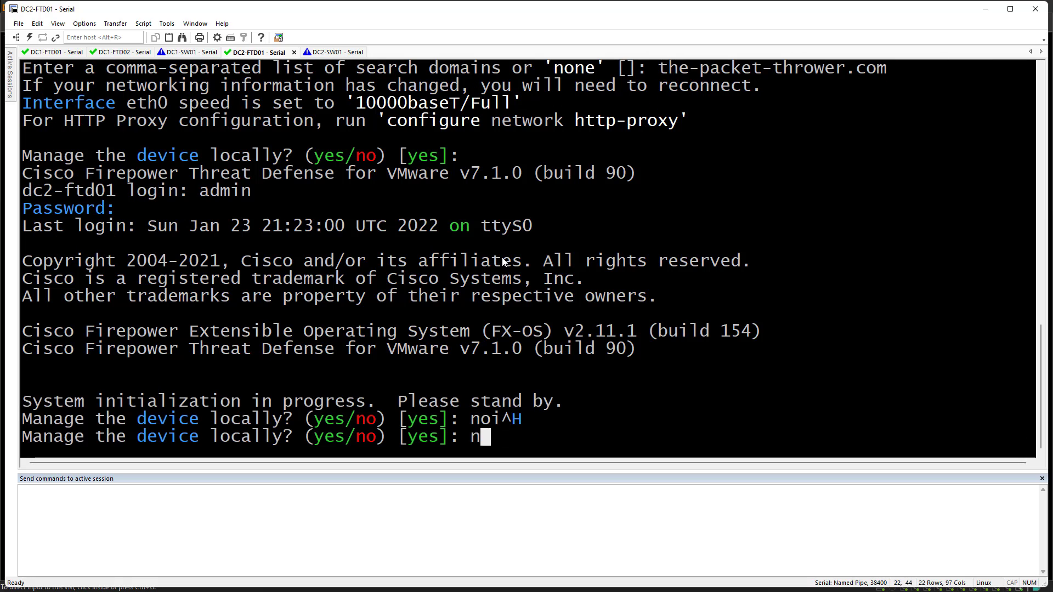
pyautogui.press('Return')
pyautogui.press('Return')
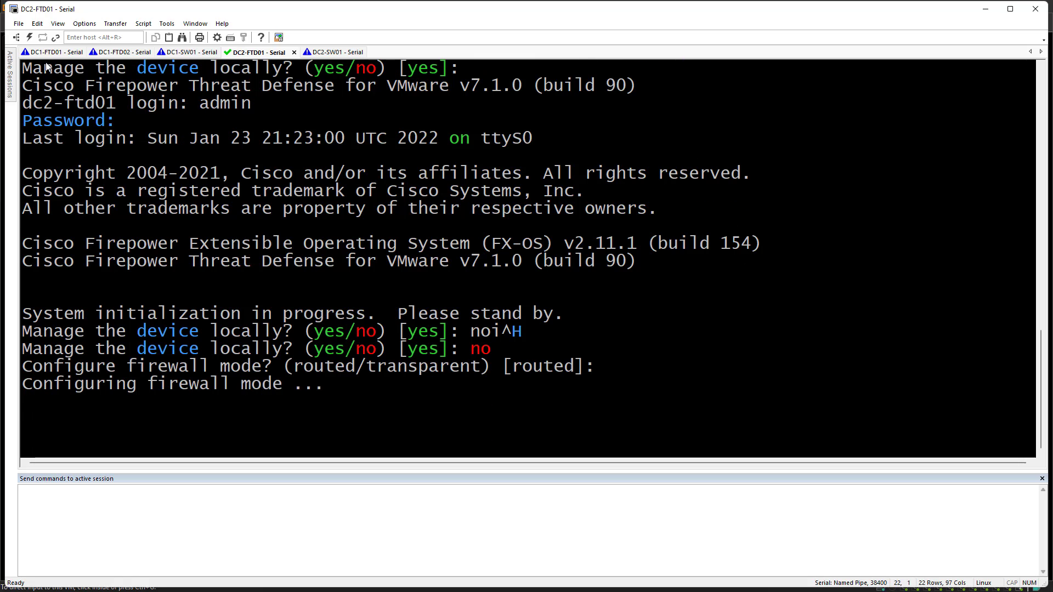
pyautogui.click(61, 53)
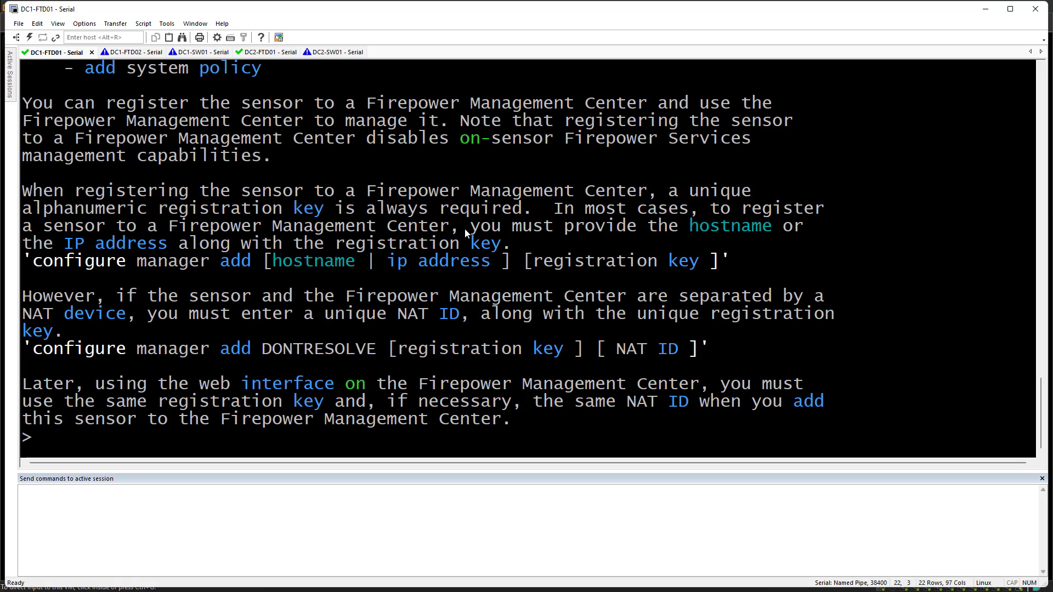
# List DC1-FTD01's available CLI commands with '?' and scroll through them
pyautogui.press('Return')
pyautogui.press('Return')
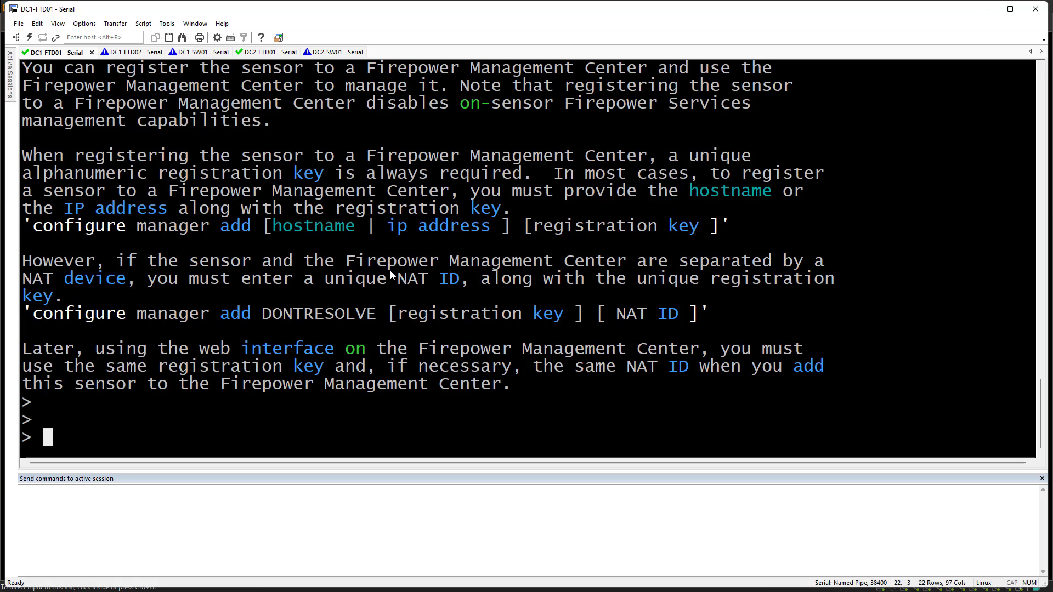
pyautogui.write('?')
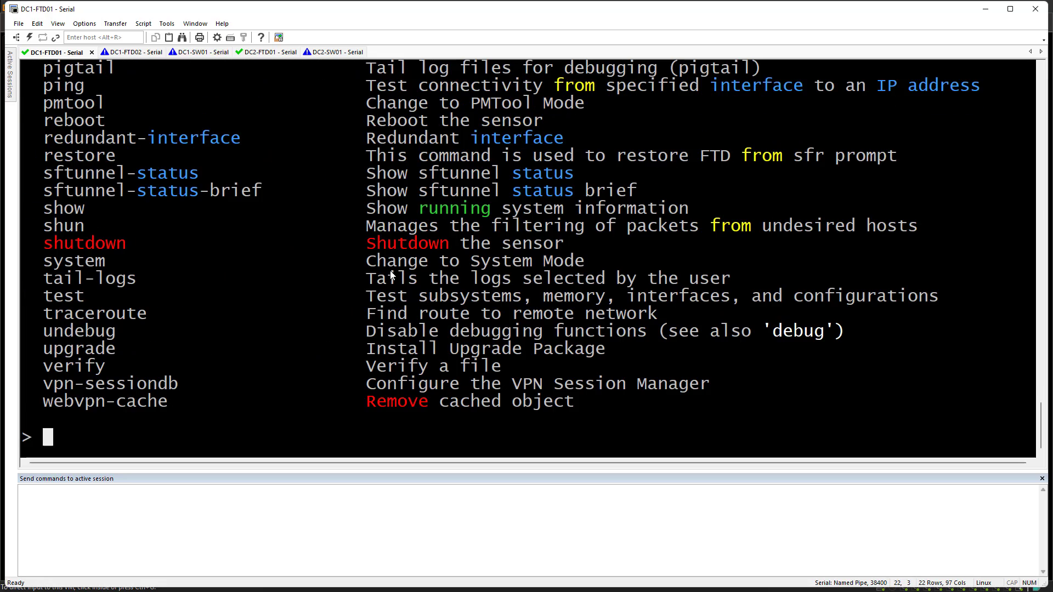
pyautogui.scroll(5, 384, 269)
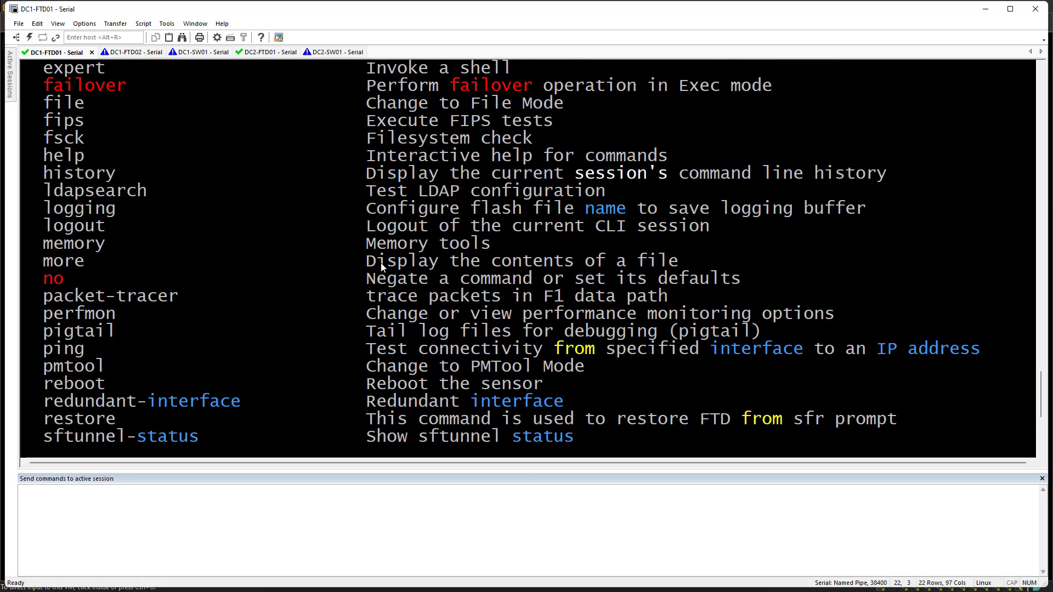
pyautogui.scroll(8, 382, 266)
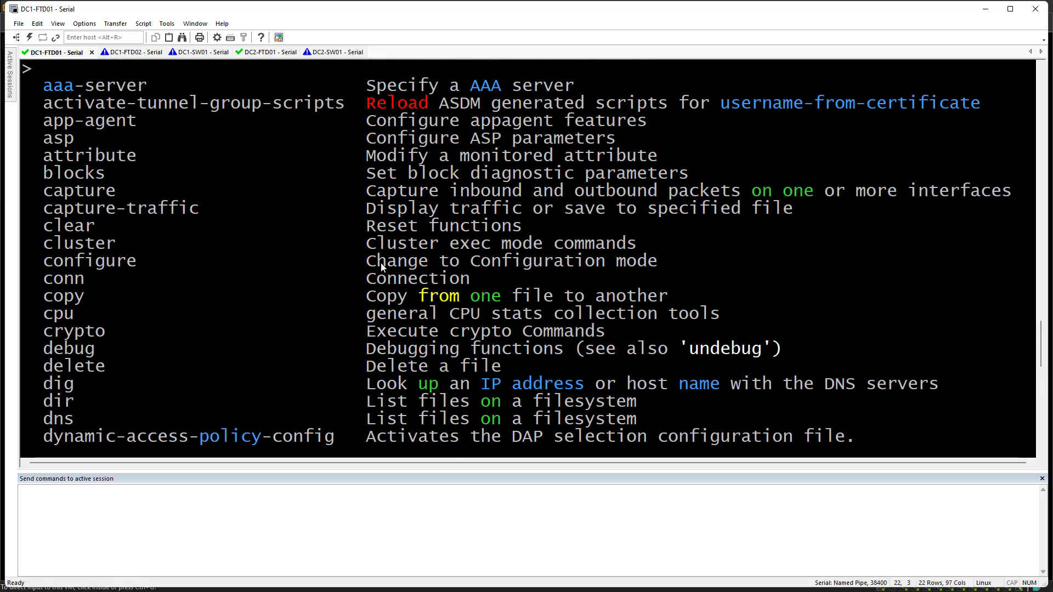
pyautogui.scroll(1, 383, 266)
pyautogui.scroll(-1, 306, 248)
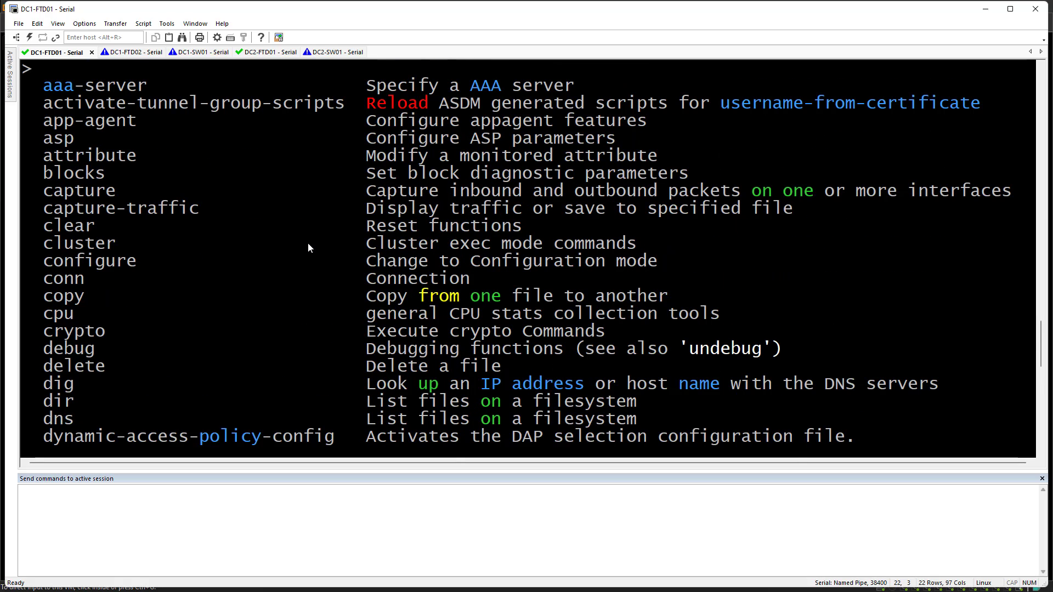
pyautogui.scroll(-13, 314, 241)
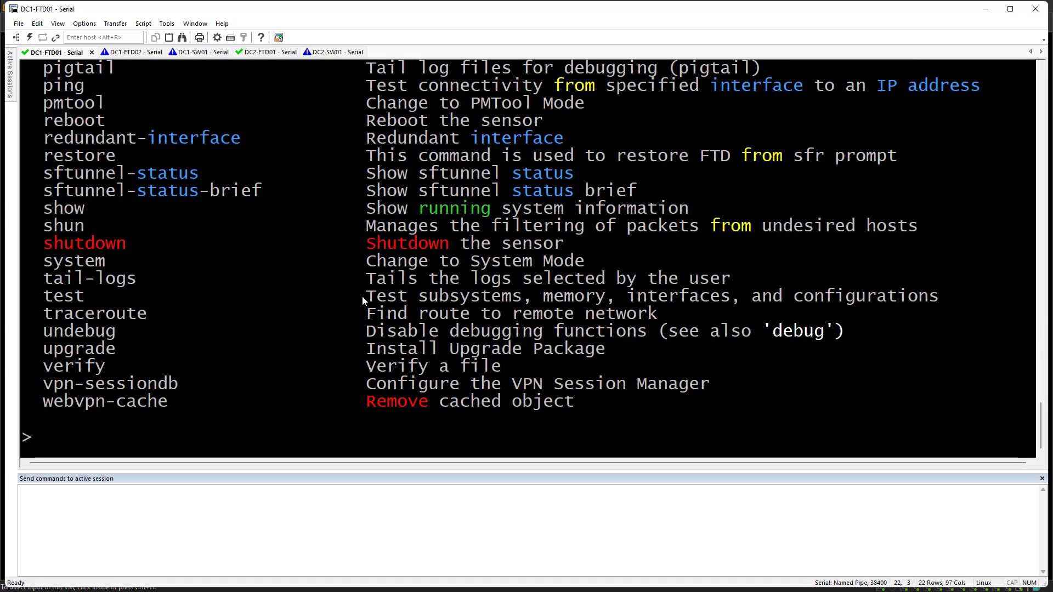
# Register DC1-FTD01 to the manager at 10.30.10.180 with the registration key
pyautogui.press('Tab')
pyautogui.press('Tab')
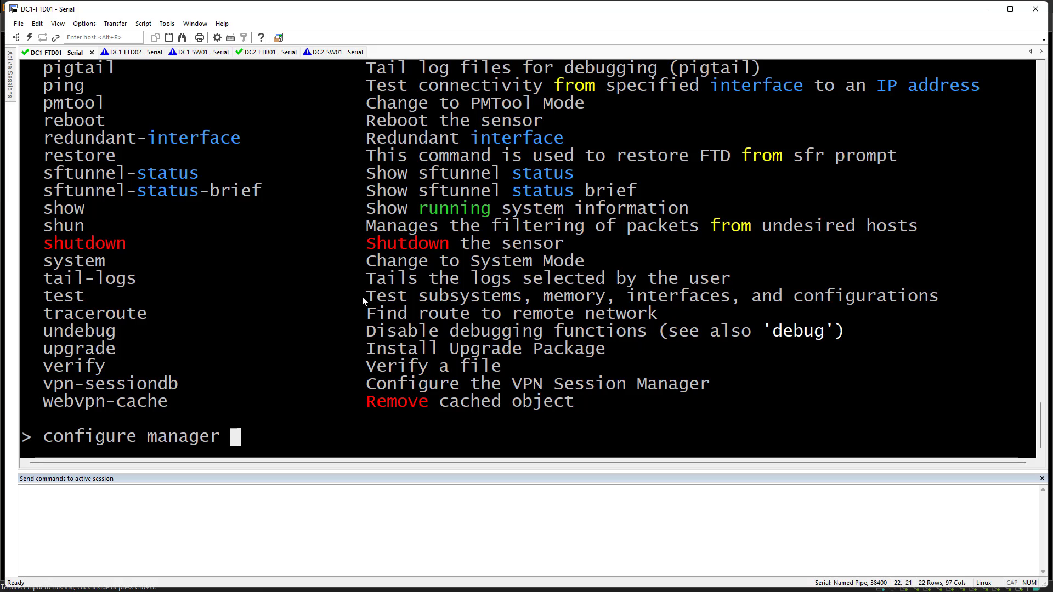
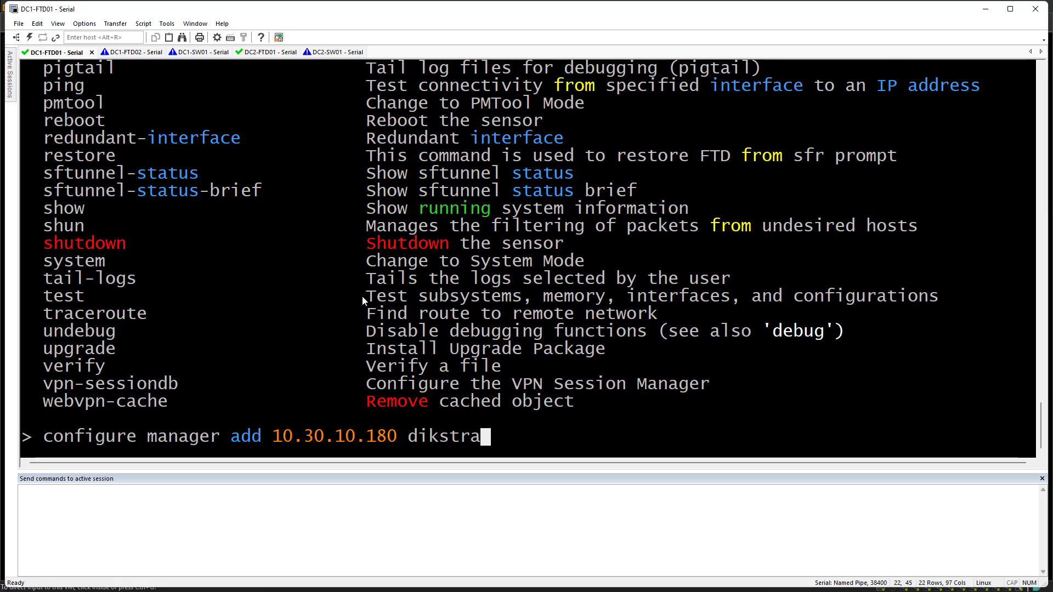
pyautogui.press('Return')
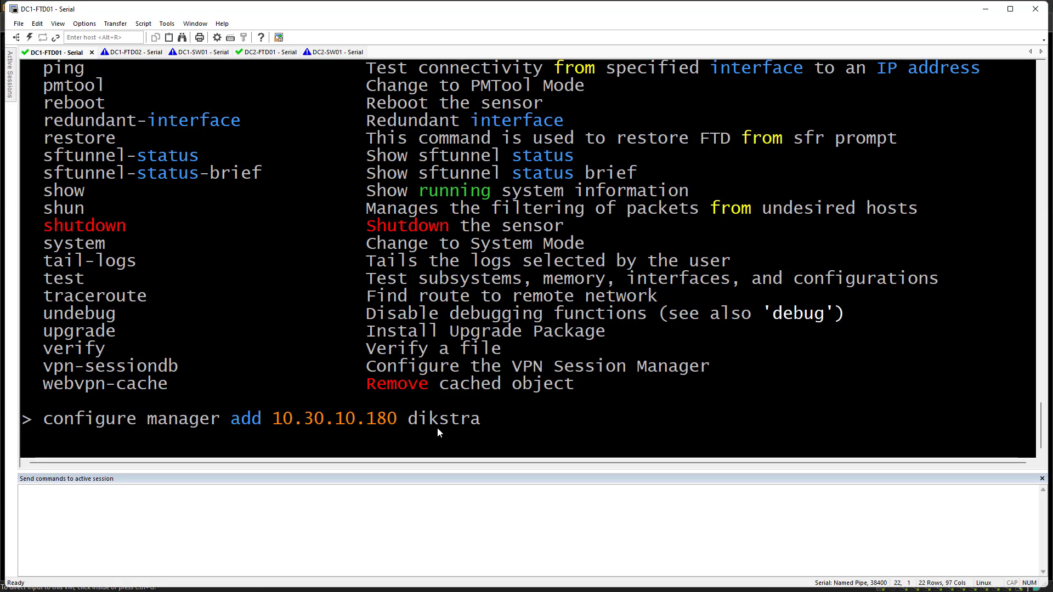
# Copy the configure manager command and paste it into DC1-FTD02's session
pyautogui.moveTo(482, 426); pyautogui.dragTo(416, 420)
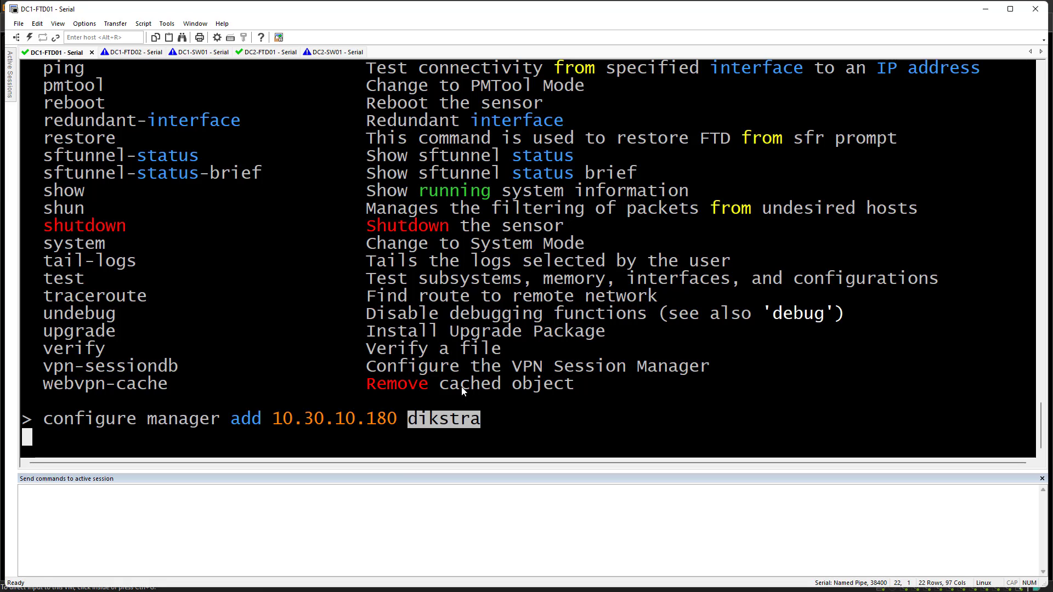
pyautogui.click(476, 428)
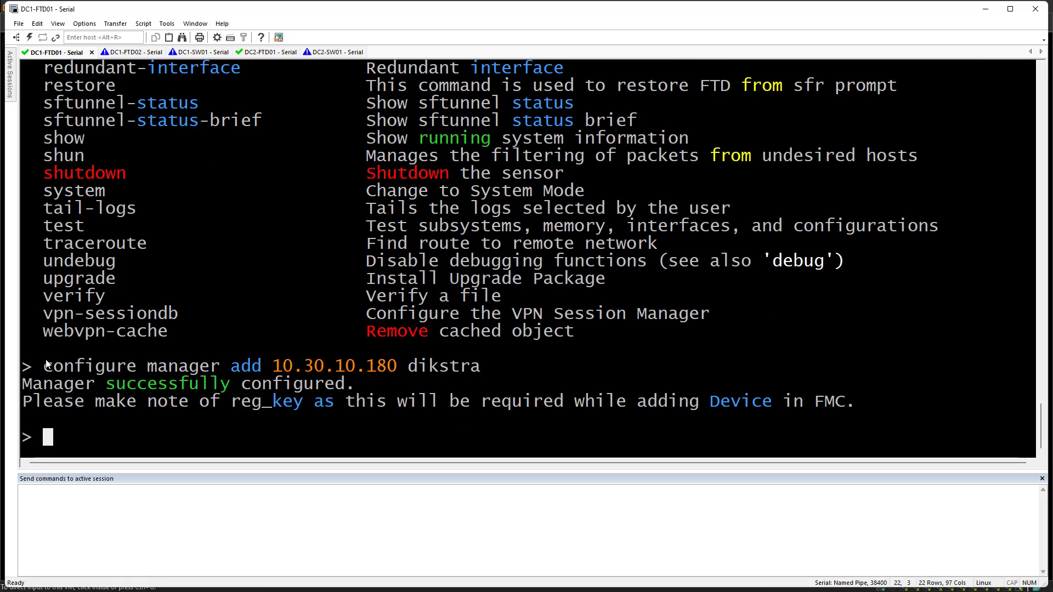
pyautogui.moveTo(52, 368); pyautogui.dragTo(501, 371)
pyautogui.hotkey('ctrl', 'c')
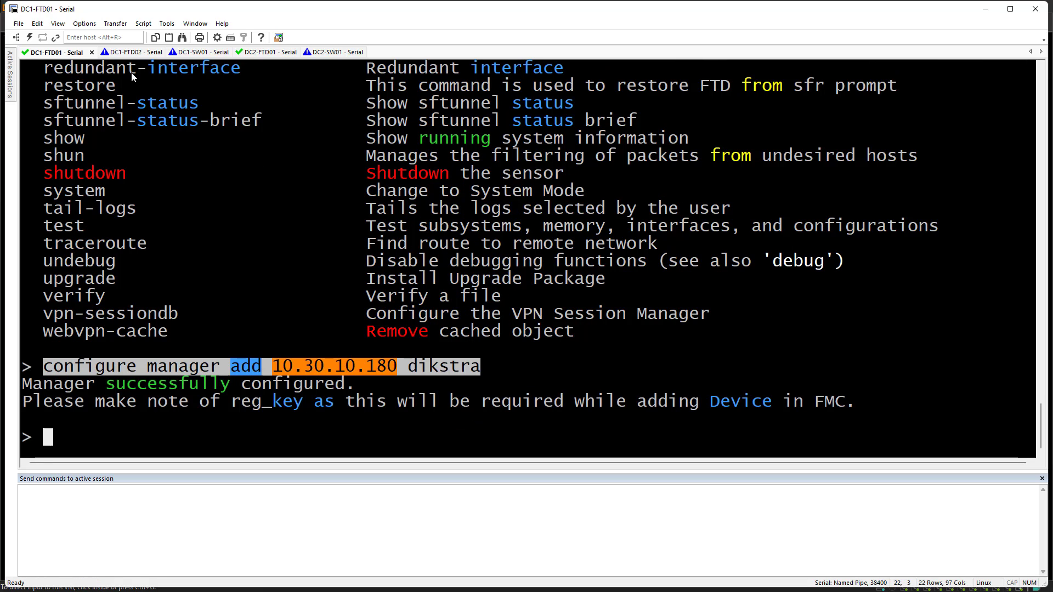
pyautogui.click(117, 55)
pyautogui.rightClick(442, 237)
# Run the manager registration command on DC1-FTD02, then paste and run it on DC2-FTD01
pyautogui.press('Return')
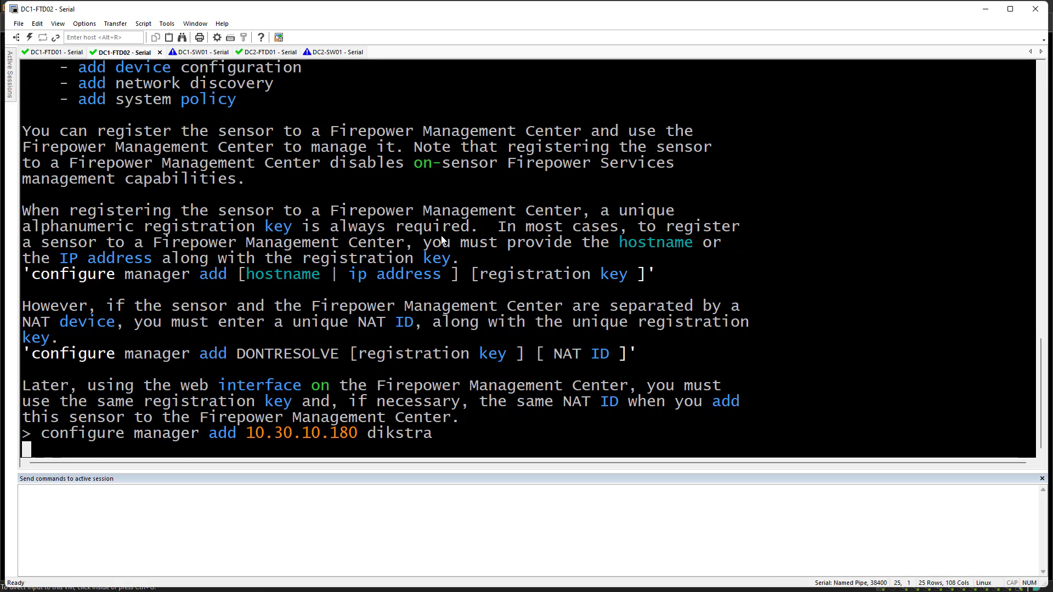
pyautogui.click(266, 54)
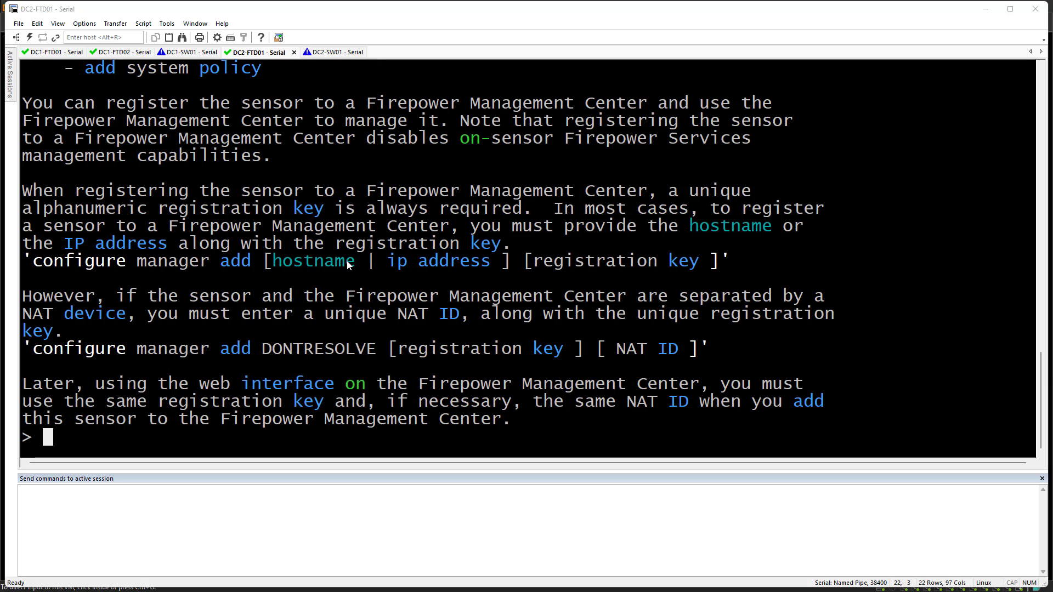
pyautogui.rightClick(643, 279)
pyautogui.press('Return')
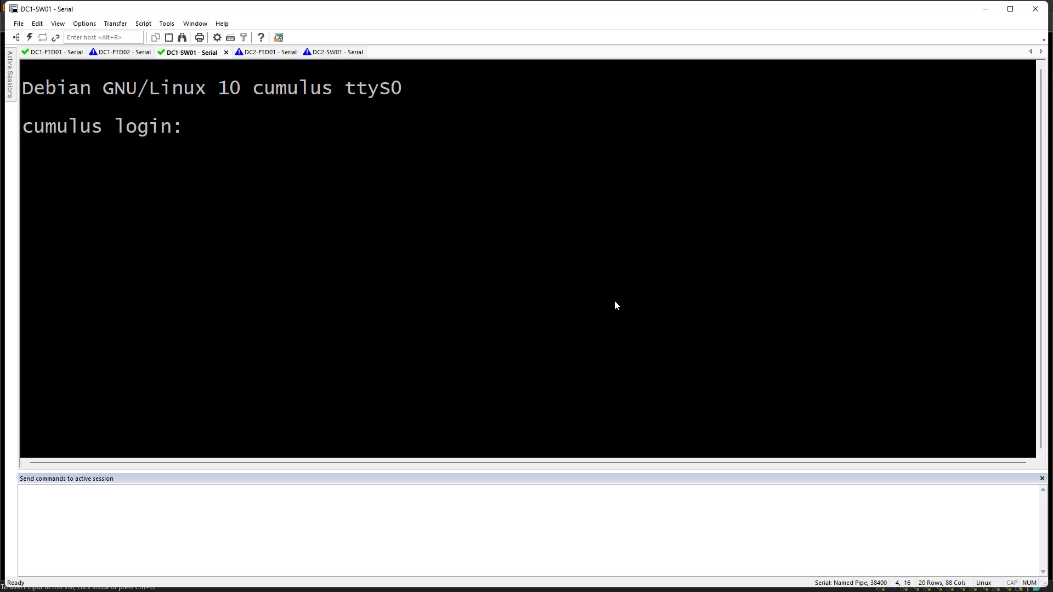
# Log in to DC1-SW01 as cumulus after a failed attempt and change the default password
pyautogui.write('cumulus')
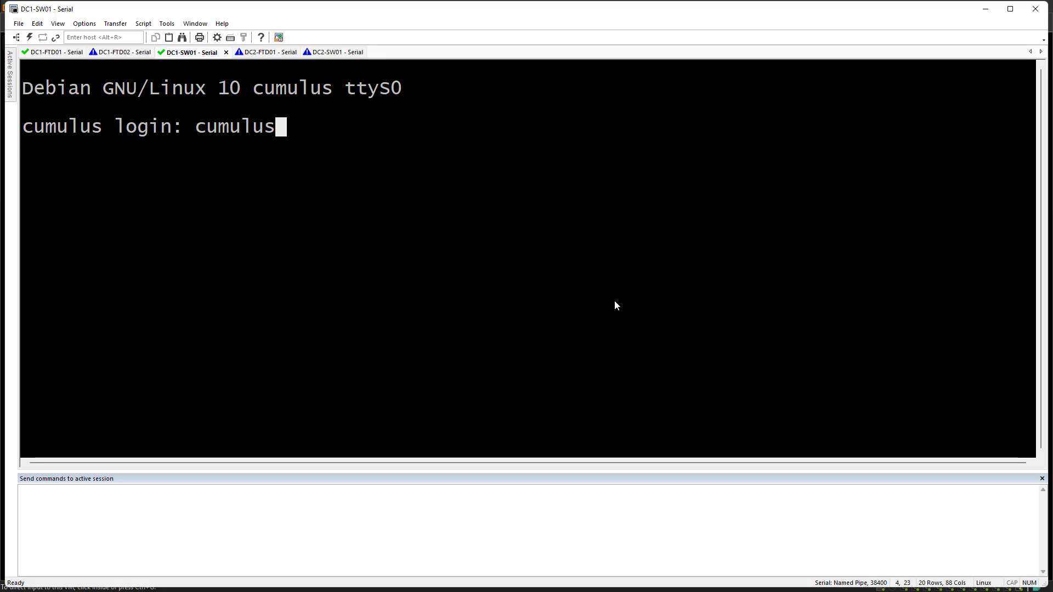
pyautogui.press('Return')
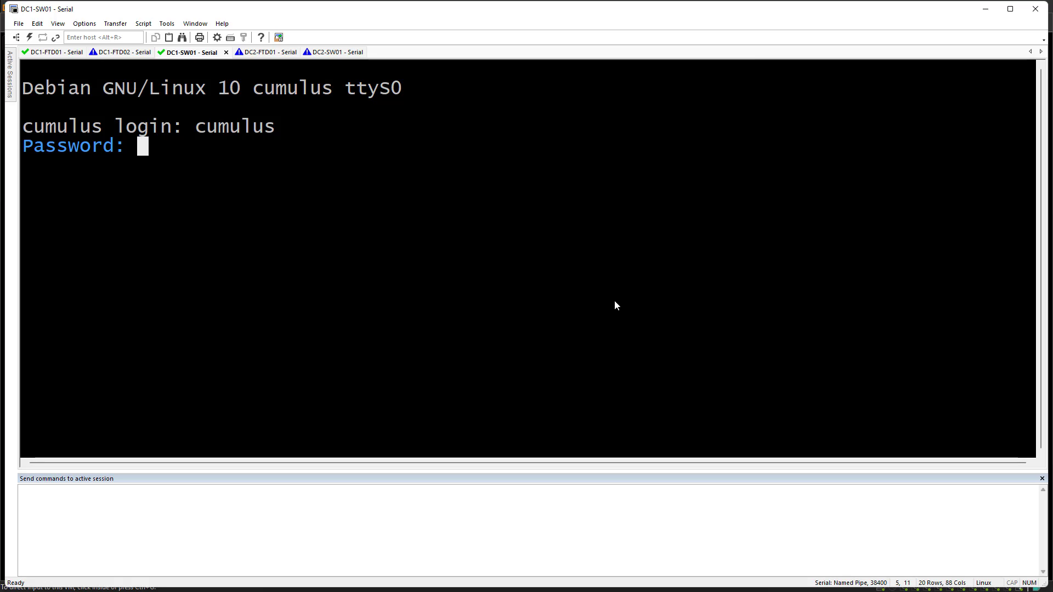
pyautogui.press('Return')
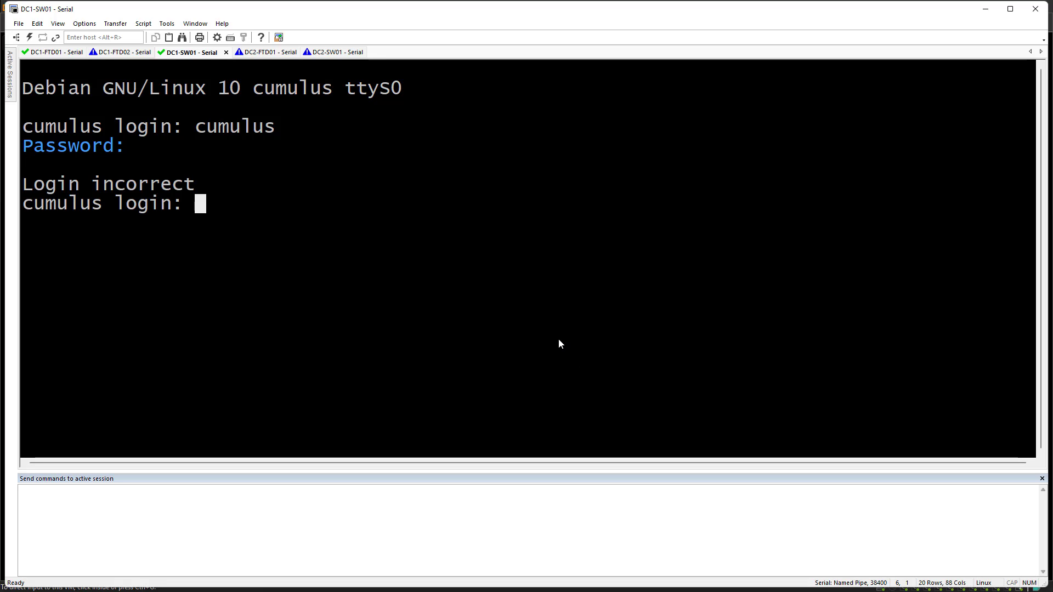
pyautogui.doubleClick(244, 126)
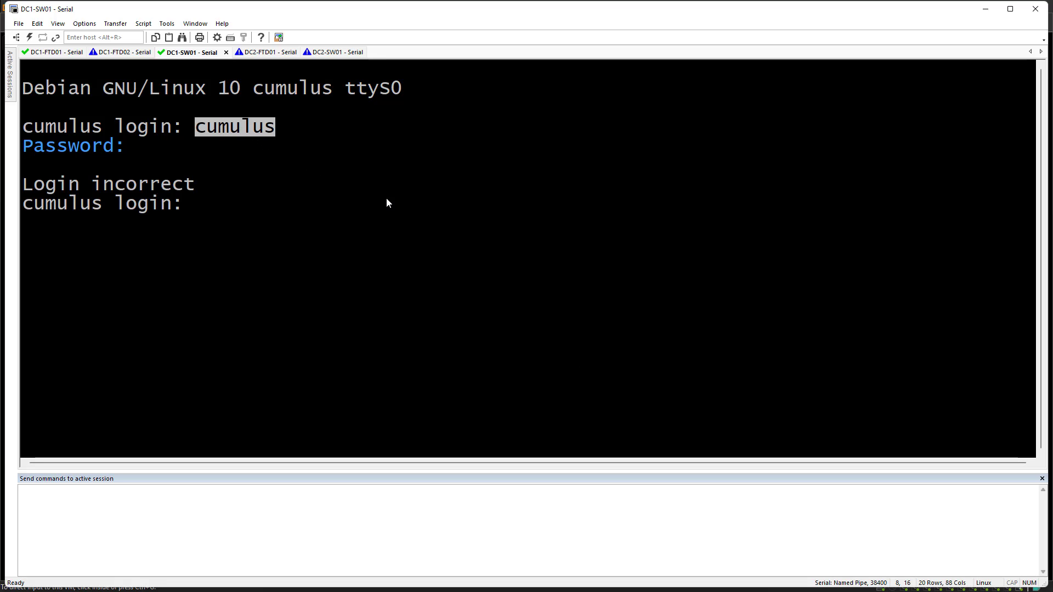
pyautogui.rightClick(386, 198)
pyautogui.press('Return')
pyautogui.rightClick(413, 195)
pyautogui.press('Return')
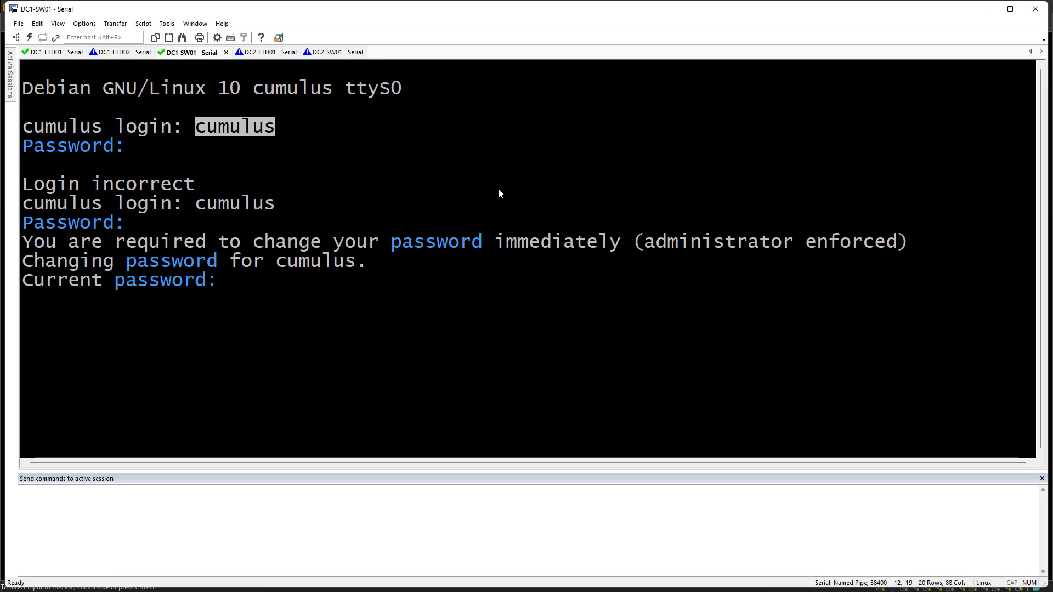
pyautogui.press('Return')
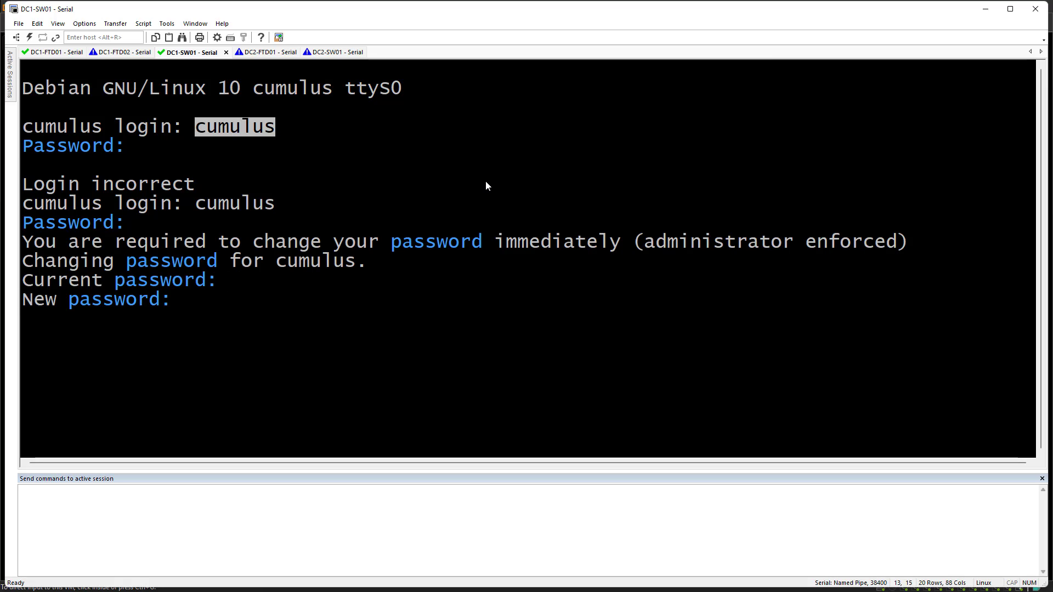
pyautogui.press('Return')
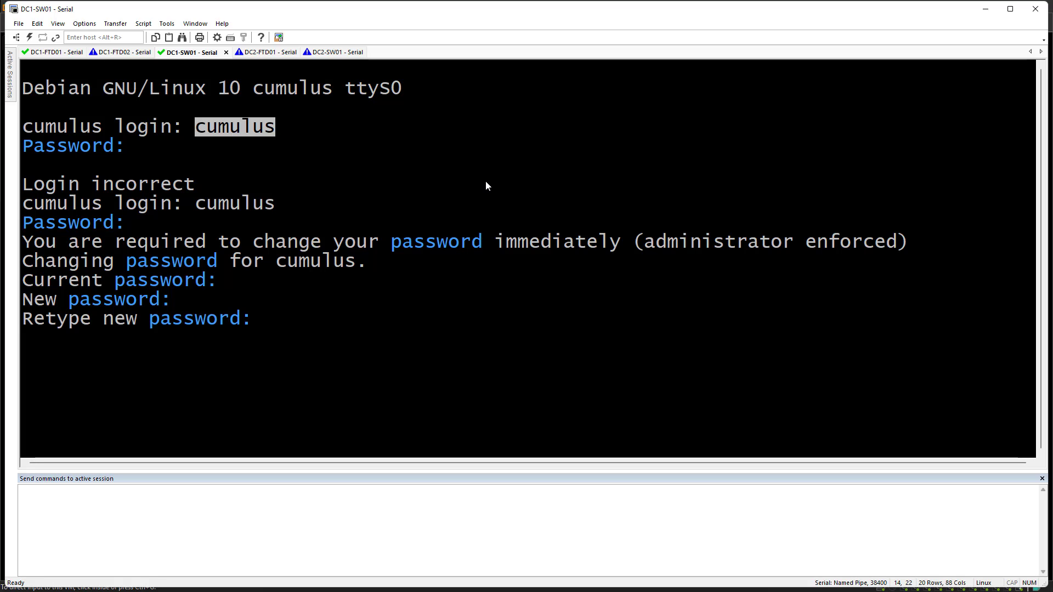
pyautogui.press('Return')
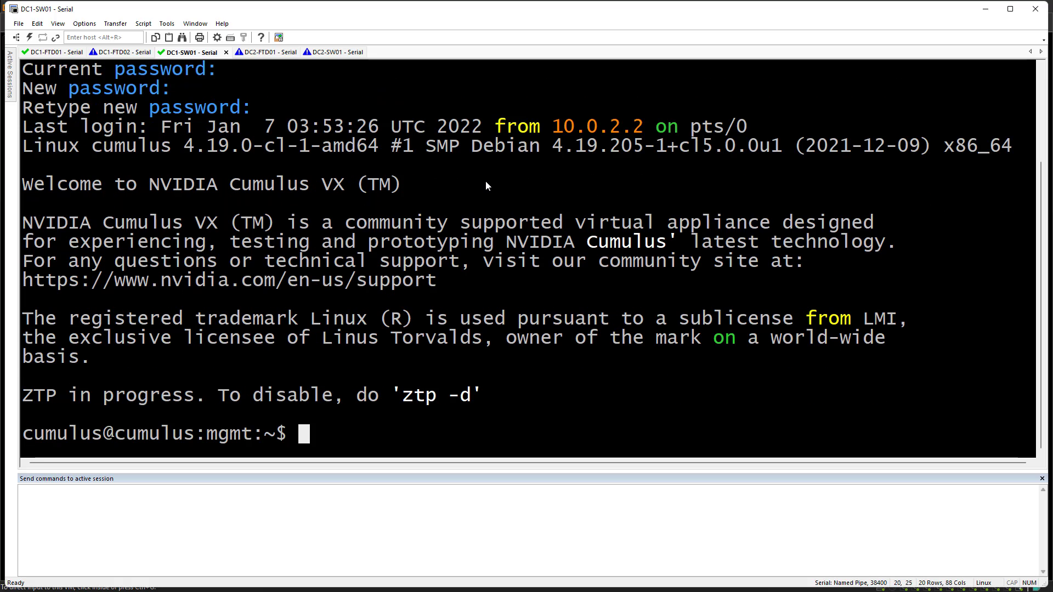
# Disable zero-touch provisioning with 'sudo ztp -d' and clear the screen
pyautogui.write('ztp -d')
pyautogui.press('Return')
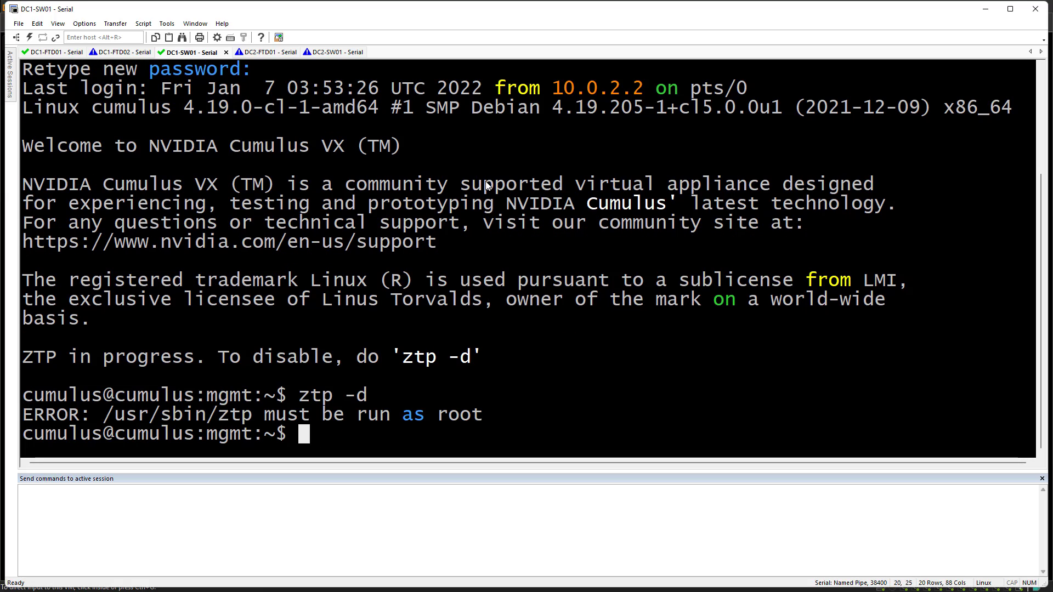
pyautogui.press('Up')
pyautogui.press('Home')
pyautogui.write('sudo')
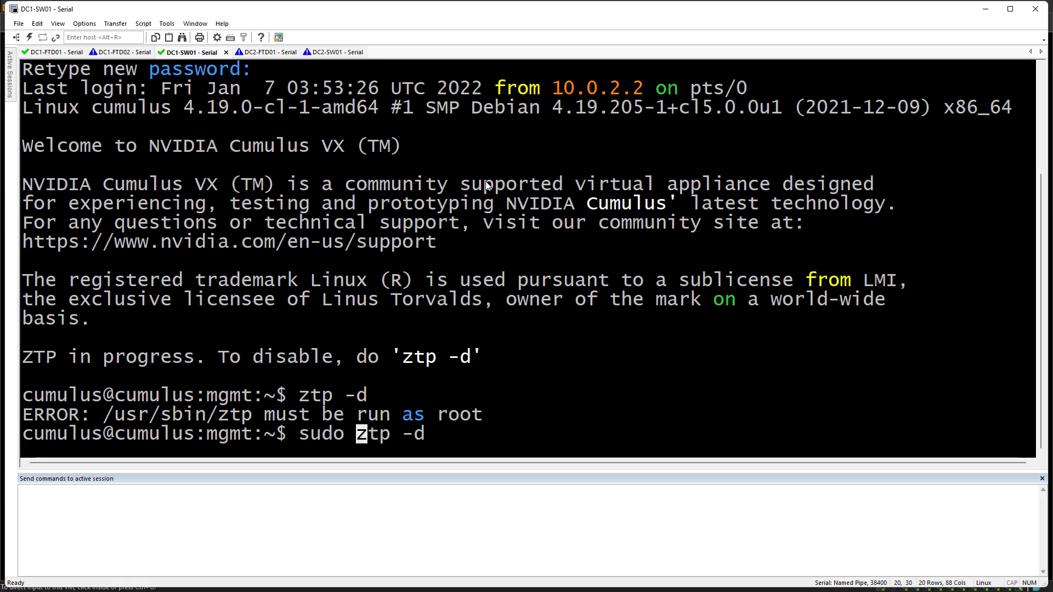
pyautogui.press('Return')
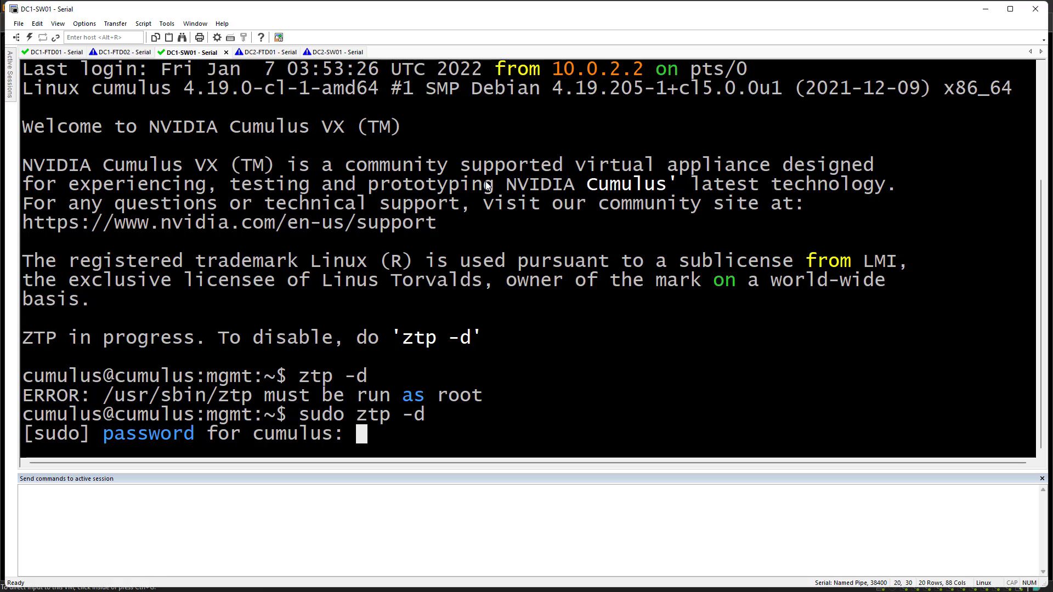
pyautogui.press('Return')
pyautogui.hotkey('ctrl', 'l')
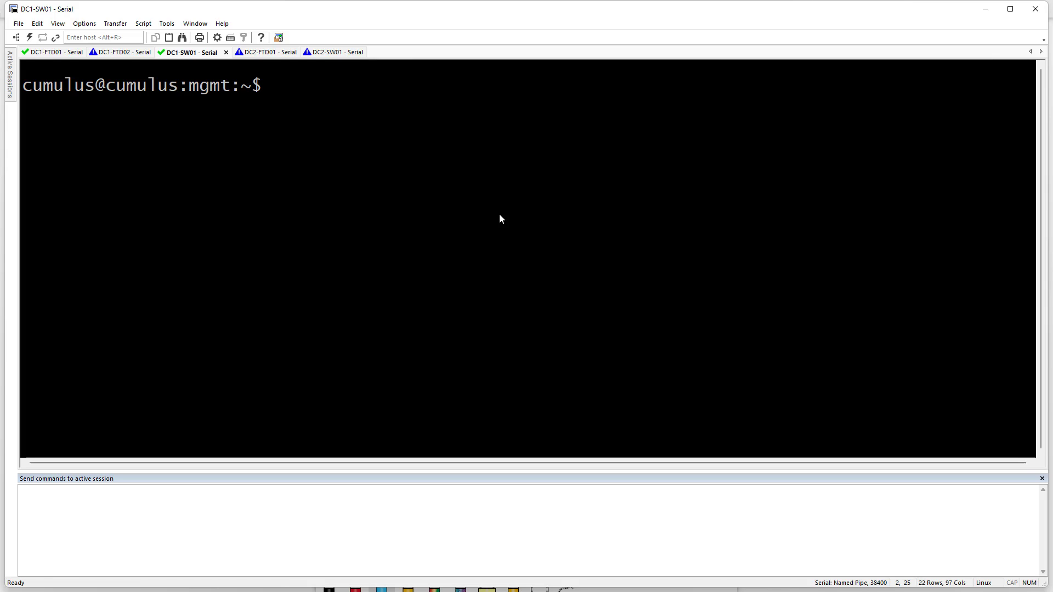
# Bring switch ports swp1-3 up with 'nv set interface swp1-3 link state up'
pyautogui.write('nv set')
pyautogui.press('Return')
pyautogui.press('Up')
pyautogui.press('Tab')
pyautogui.press('Tab')
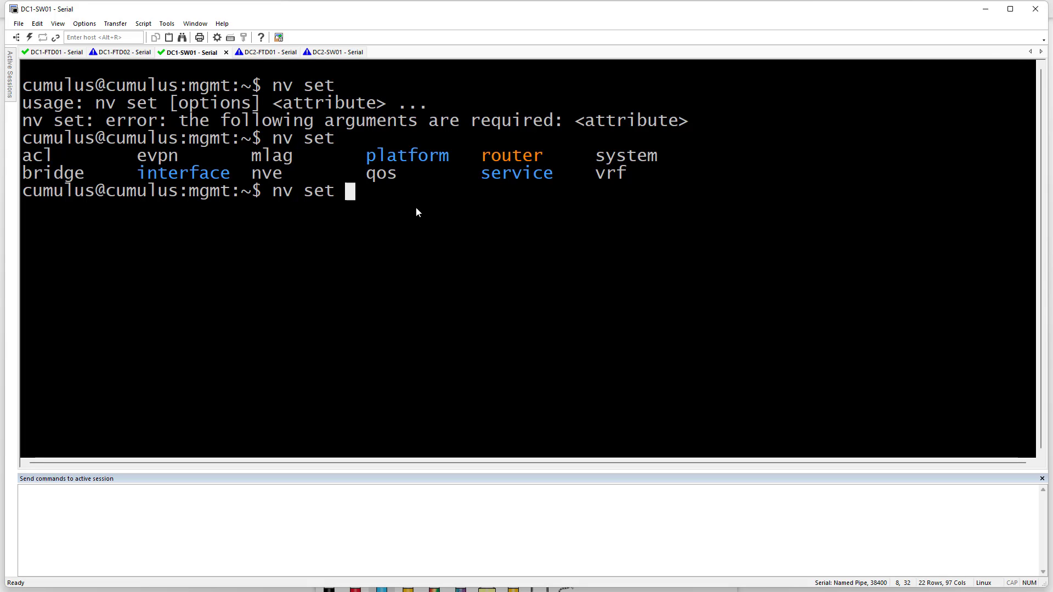
pyautogui.write('inter')
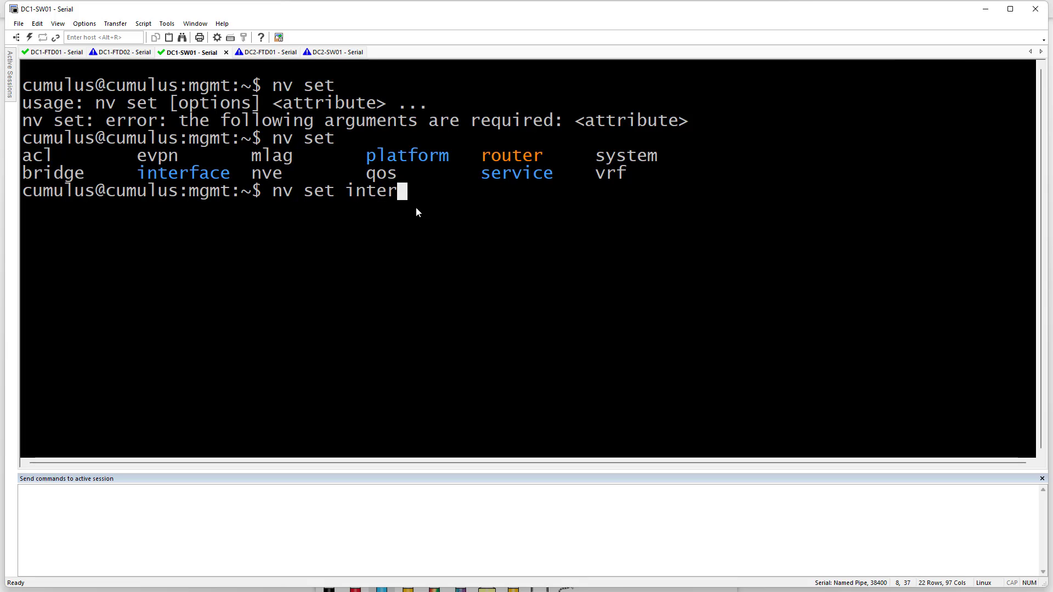
pyautogui.press('Tab')
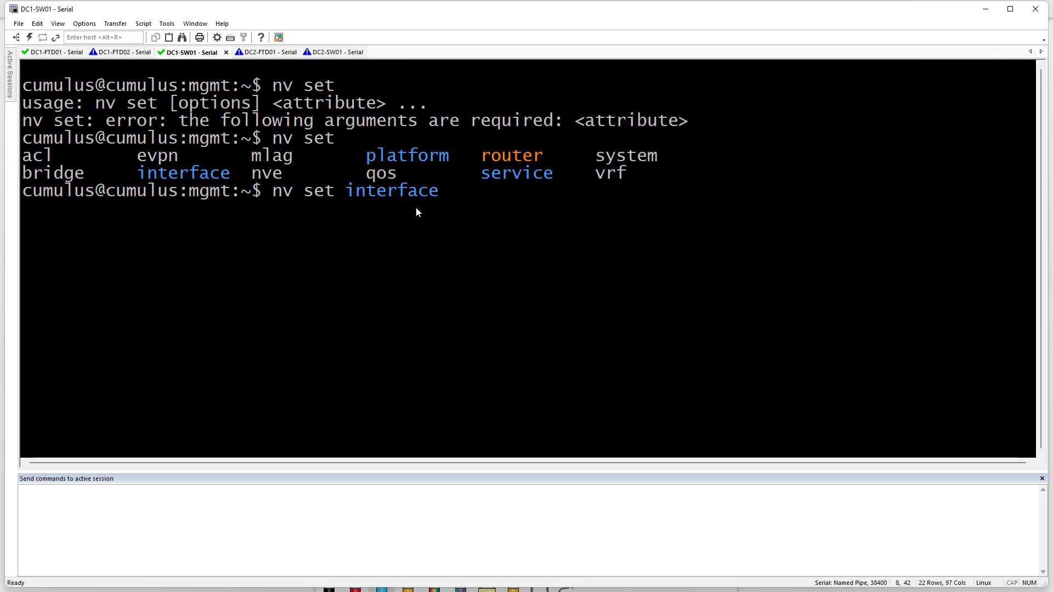
pyautogui.write('swp1-3 st')
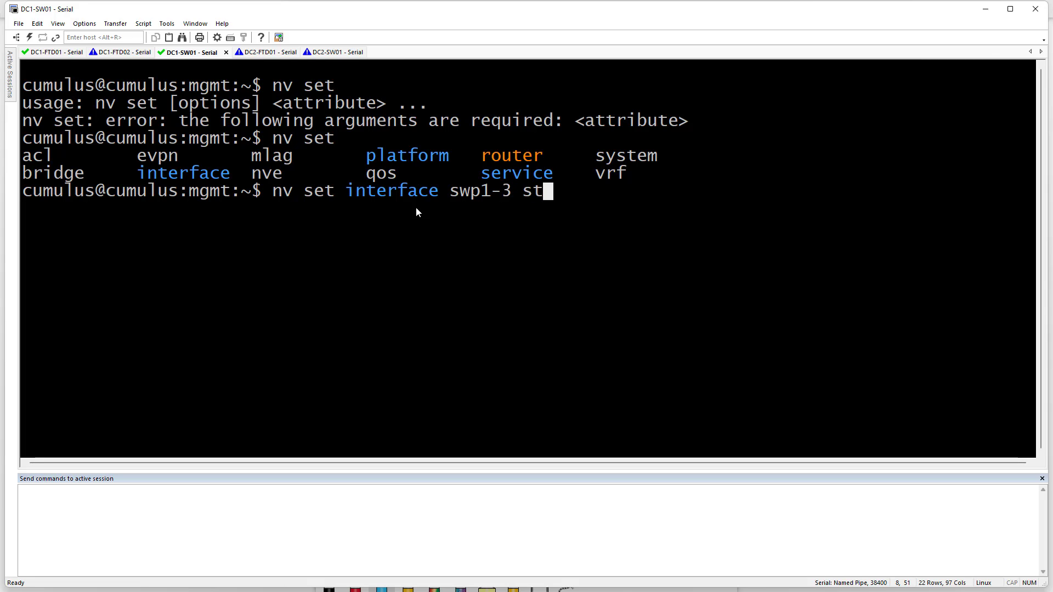
pyautogui.press('BackSpace')
pyautogui.press('BackSpace')
pyautogui.write('link state up')
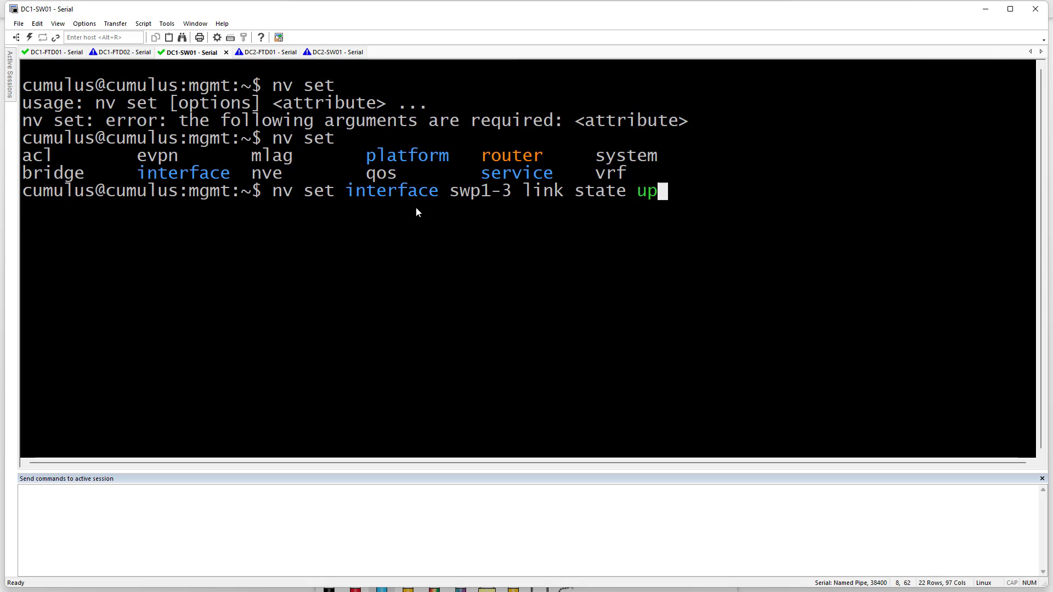
pyautogui.press('Return')
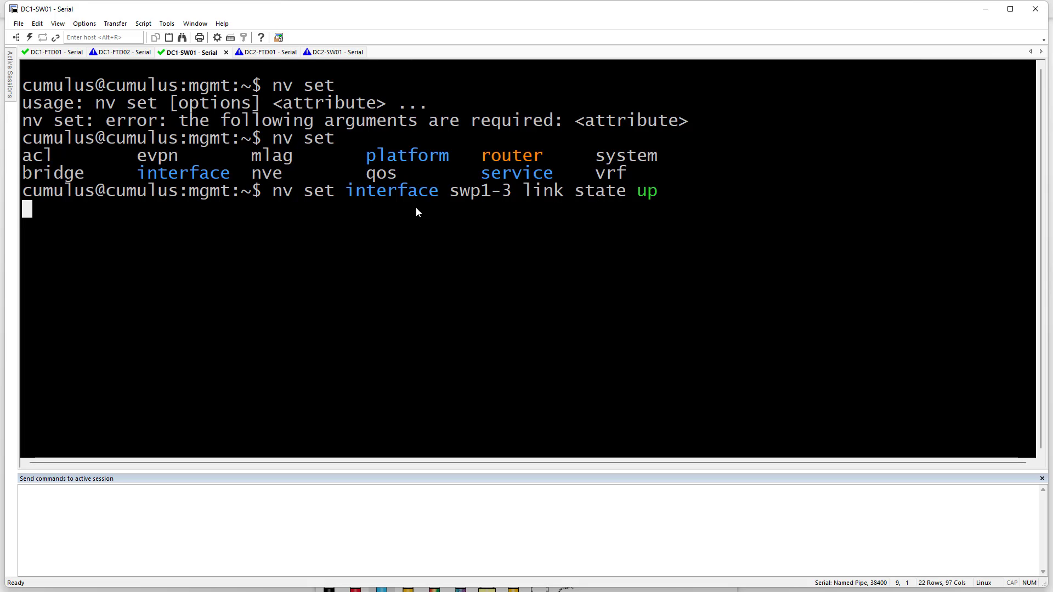
# Build 'nv set bridge domain br_default' and list its available attributes
pyautogui.press('Up')
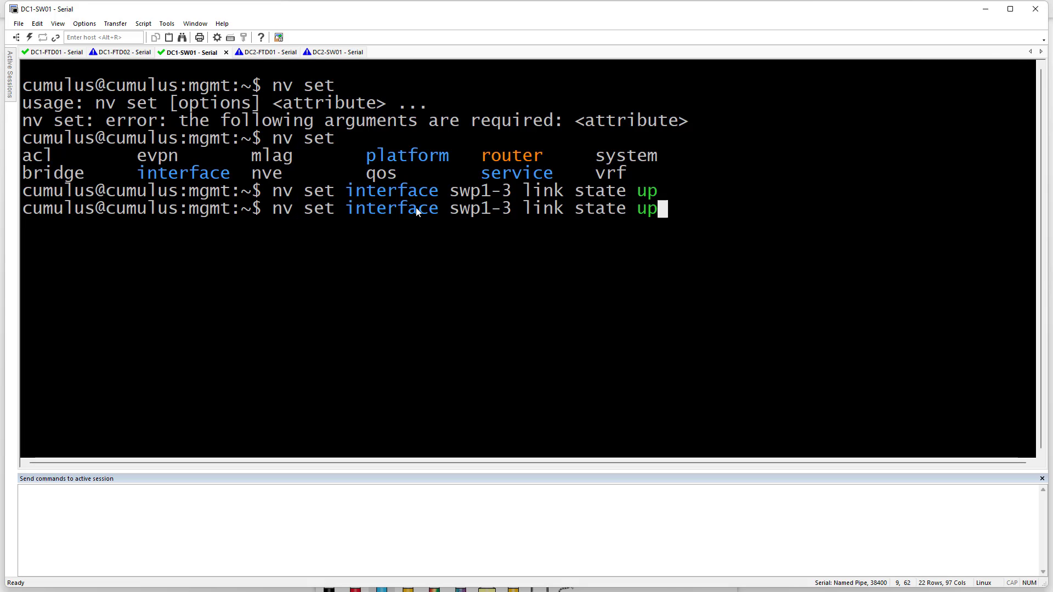
pyautogui.press('BackSpace')
pyautogui.press('BackSpace')
pyautogui.press('BackSpace')
pyautogui.press('BackSpace')
pyautogui.press('BackSpace')
pyautogui.press('BackSpace')
pyautogui.press('BackSpace')
pyautogui.press('BackSpace')
pyautogui.press('BackSpace')
pyautogui.press('BackSpace')
pyautogui.press('BackSpace')
pyautogui.press('BackSpace')
pyautogui.press('BackSpace')
pyautogui.press('BackSpace')
pyautogui.press('BackSpace')
pyautogui.press('BackSpace')
pyautogui.press('BackSpace')
pyautogui.press('BackSpace')
pyautogui.press('BackSpace')
pyautogui.press('BackSpace')
pyautogui.press('BackSpace')
pyautogui.press('BackSpace')
pyautogui.press('BackSpace')
pyautogui.press('BackSpace')
pyautogui.press('BackSpace')
pyautogui.press('BackSpace')
pyautogui.press('BackSpace')
pyautogui.press('BackSpace')
pyautogui.press('BackSpace')
pyautogui.press('BackSpace')
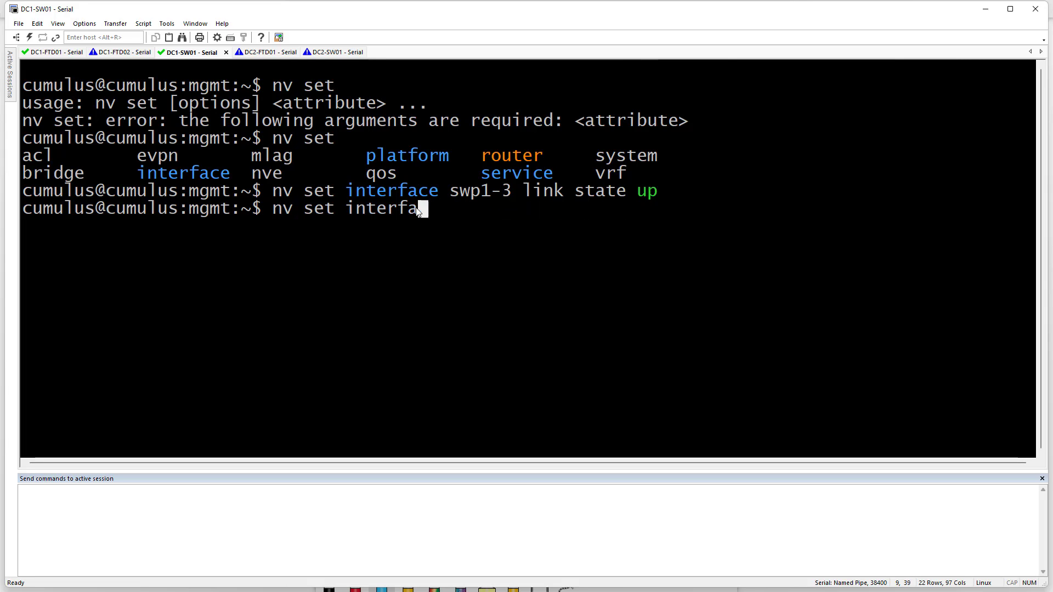
pyautogui.write('brid')
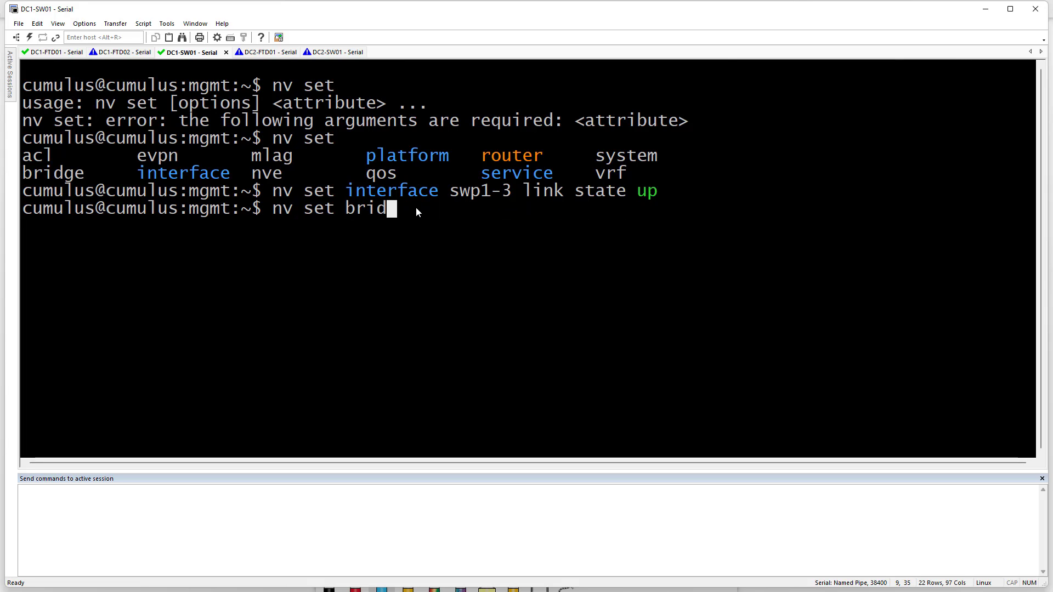
pyautogui.write('ge br')
pyautogui.press('BackSpace')
pyautogui.press('BackSpace')
pyautogui.write('do')
pyautogui.press('Tab')
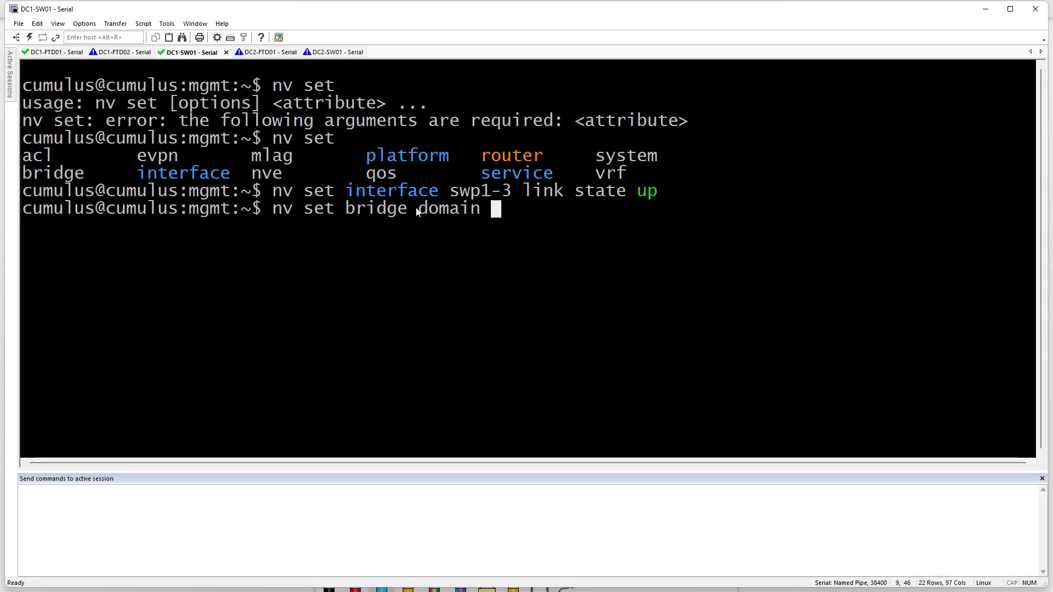
pyautogui.write('br')
pyautogui.press('Tab')
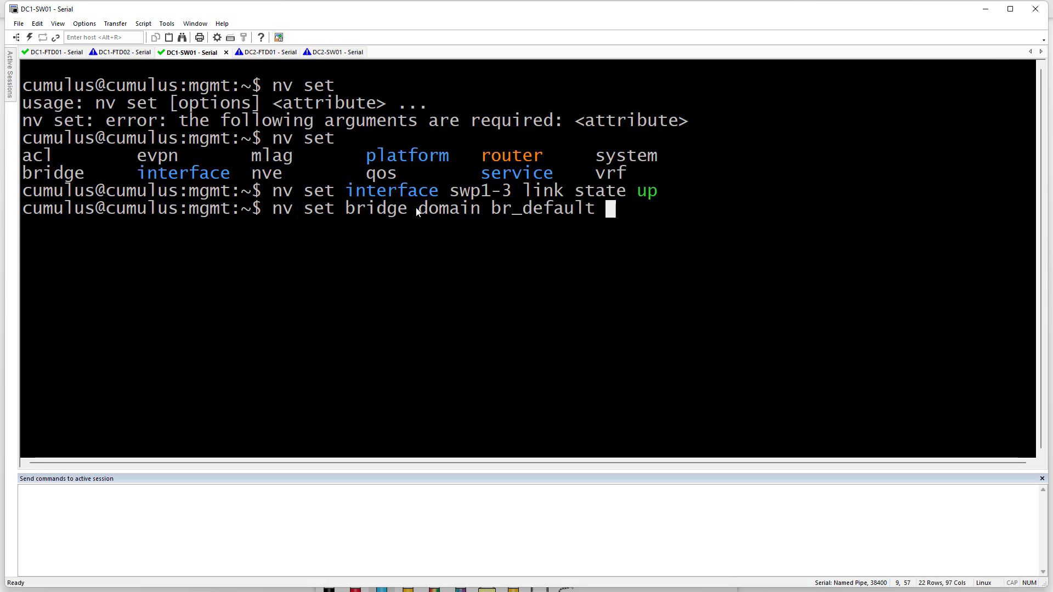
pyautogui.press('Tab')
pyautogui.press('Tab')
# Add VLANs 10,252 to br_default, set untagged VLAN 1, and begin the vlan10 address command
pyautogui.write('vla')
pyautogui.press('Tab')
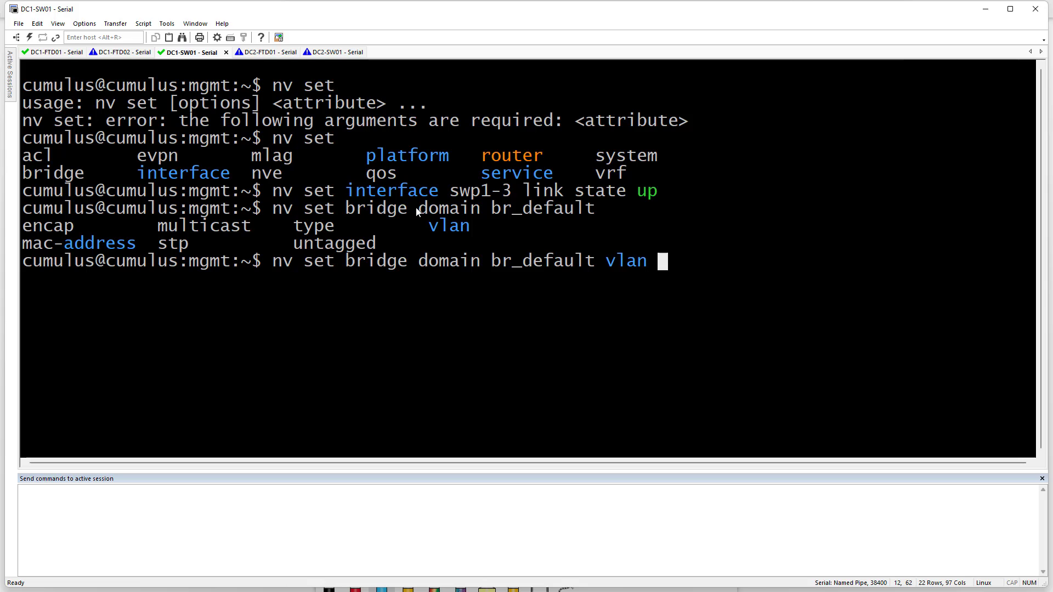
pyautogui.write('10,')
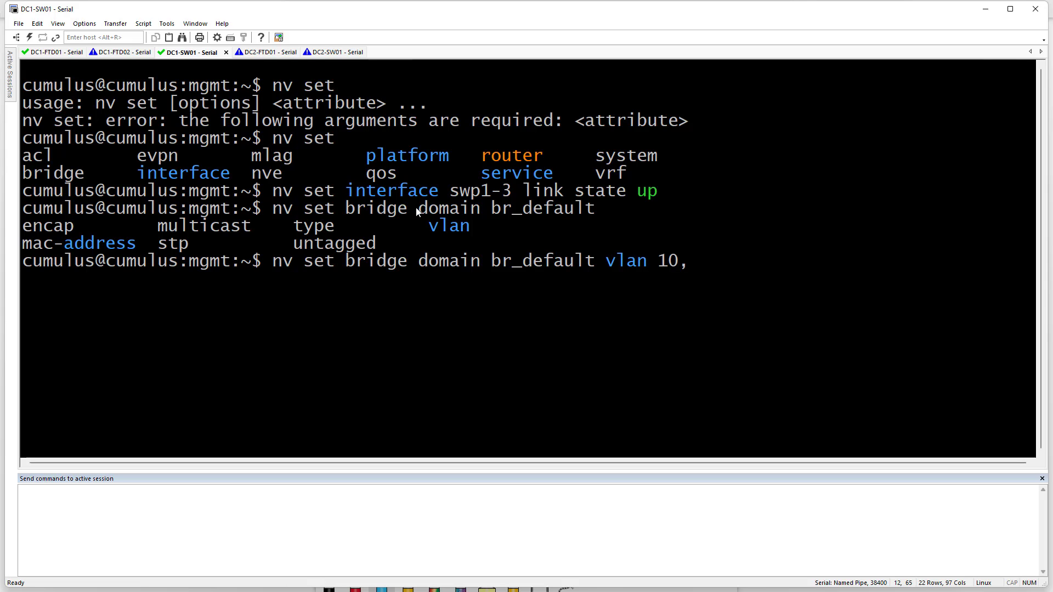
pyautogui.write('252')
pyautogui.press('Return')
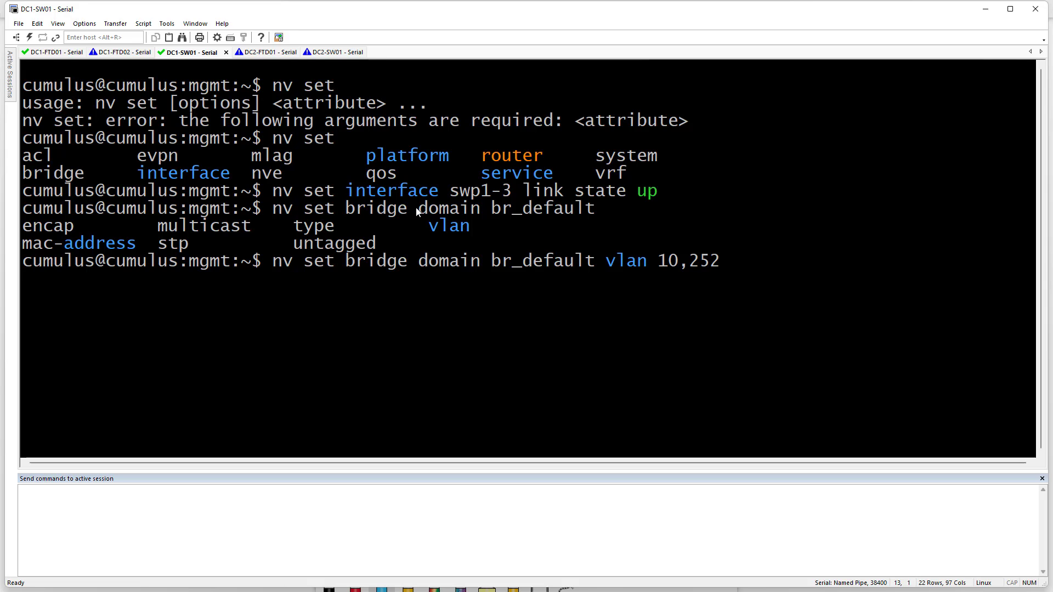
pyautogui.press('Up')
pyautogui.press('BackSpace')
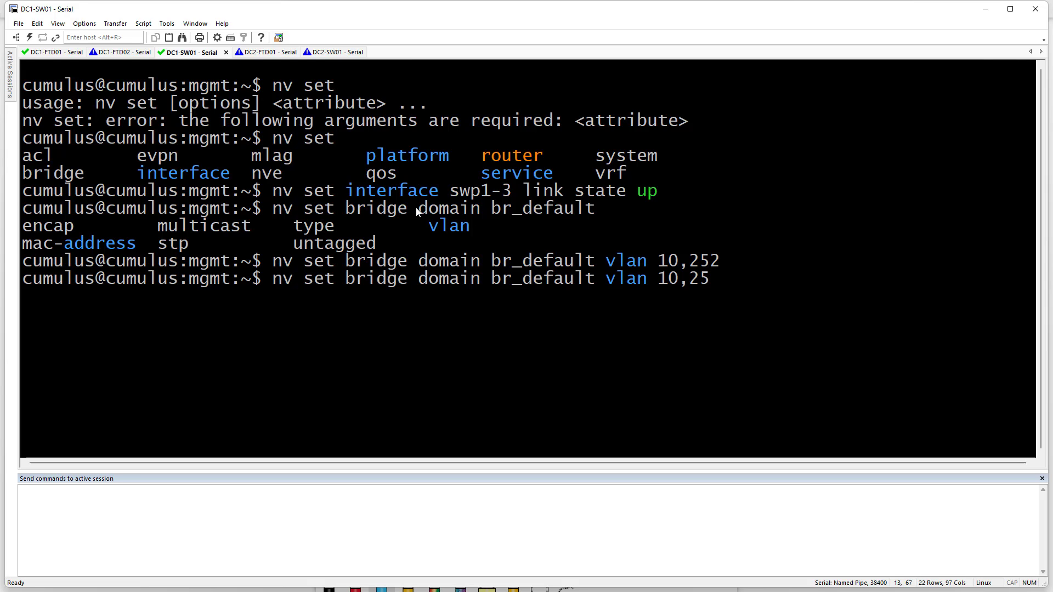
pyautogui.press('BackSpace')
pyautogui.press('BackSpace')
pyautogui.press('BackSpace')
pyautogui.press('BackSpace')
pyautogui.press('BackSpace')
pyautogui.press('BackSpace')
pyautogui.press('BackSpace')
pyautogui.press('BackSpace')
pyautogui.press('BackSpace')
pyautogui.press('BackSpace')
pyautogui.write('un')
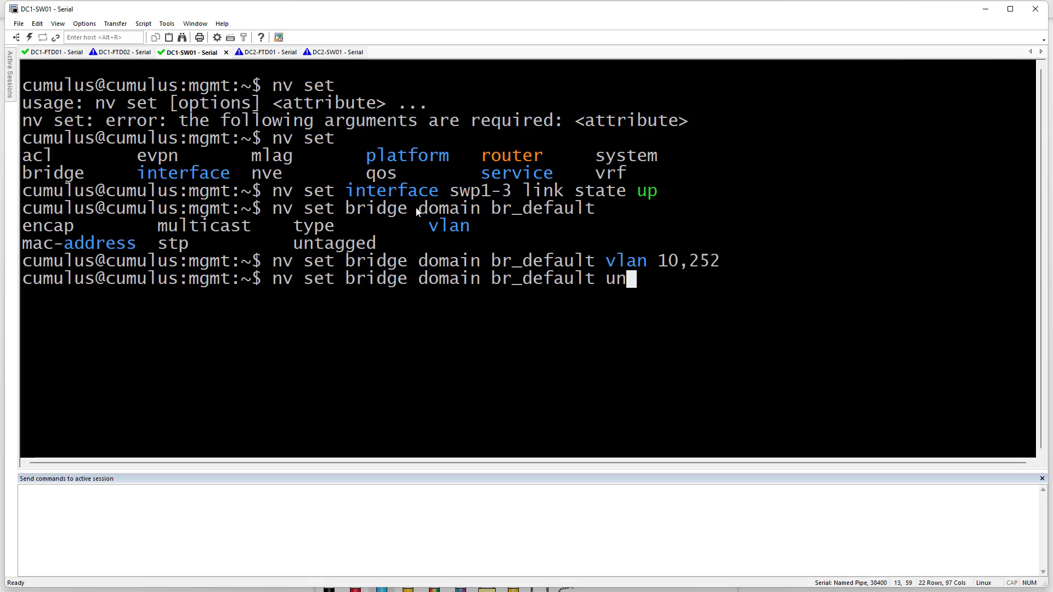
pyautogui.write('tagged 1')
pyautogui.press('Return')
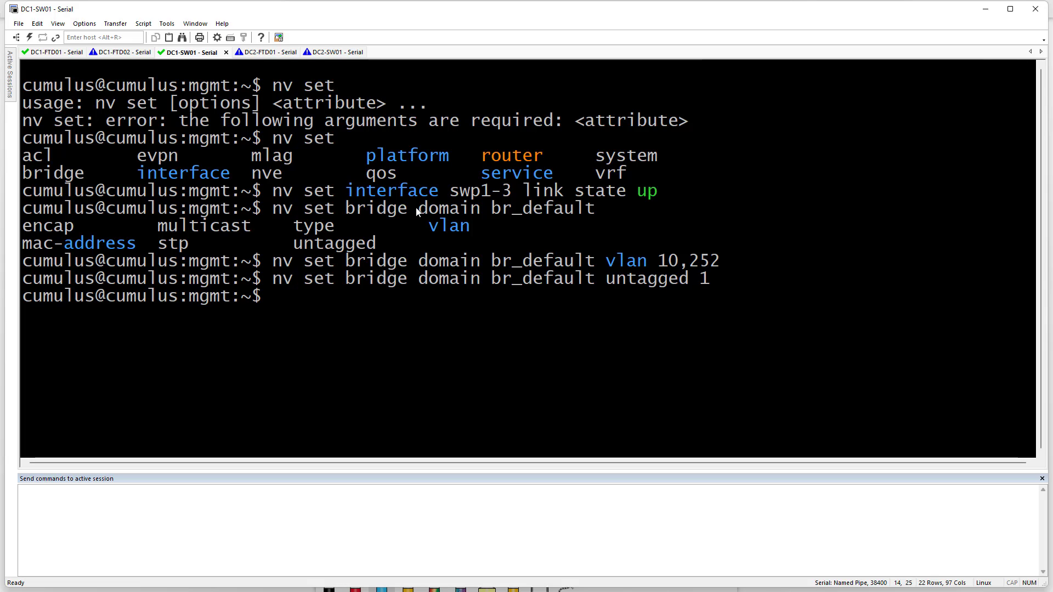
pyautogui.write('nv set int')
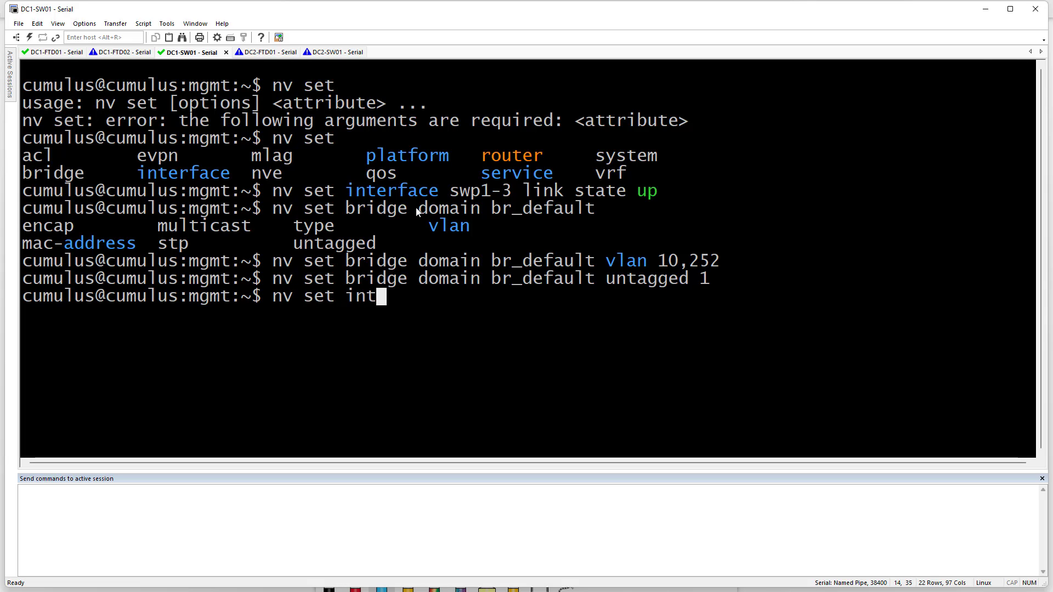
pyautogui.write('erface vlan')
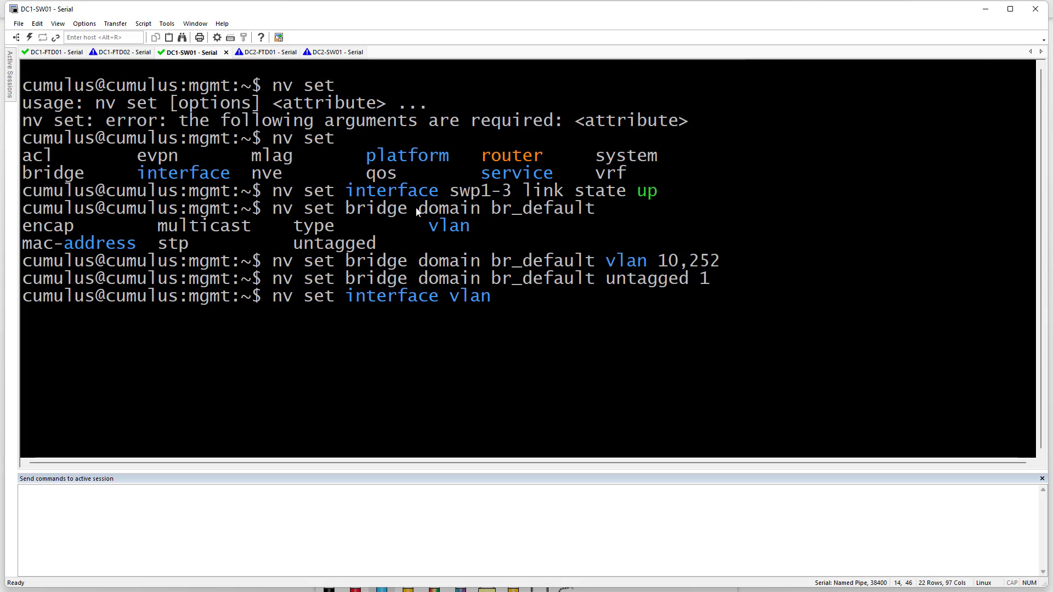
pyautogui.write('10 10.100.')
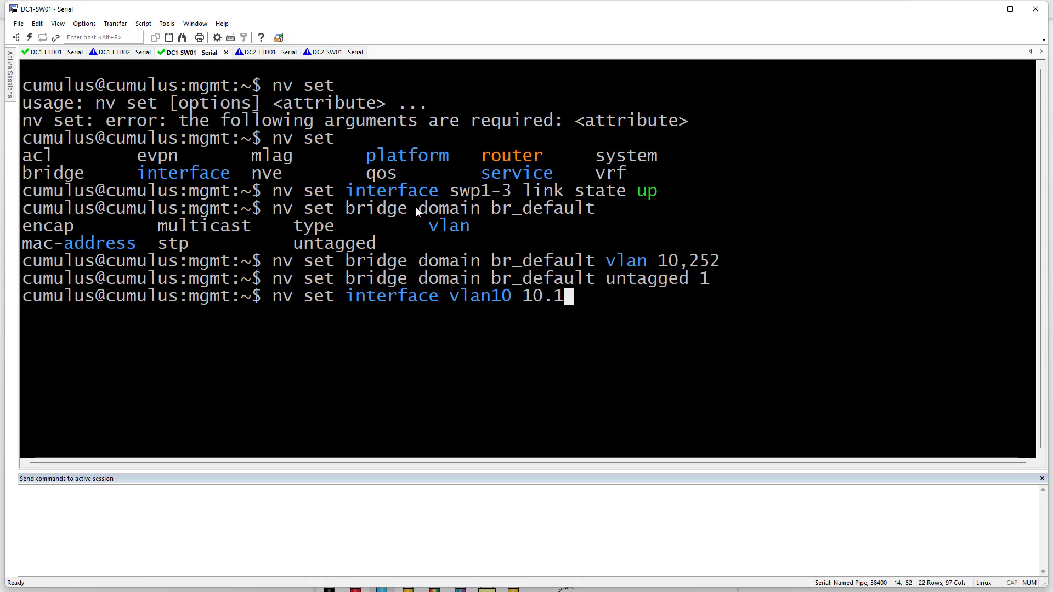
# Assign the address 10.100.10.1/24 to interface vlan10
pyautogui.press('BackSpace')
pyautogui.press('BackSpace')
pyautogui.press('BackSpace')
pyautogui.press('BackSpace')
pyautogui.press('BackSpace')
pyautogui.press('BackSpace')
pyautogui.press('BackSpace')
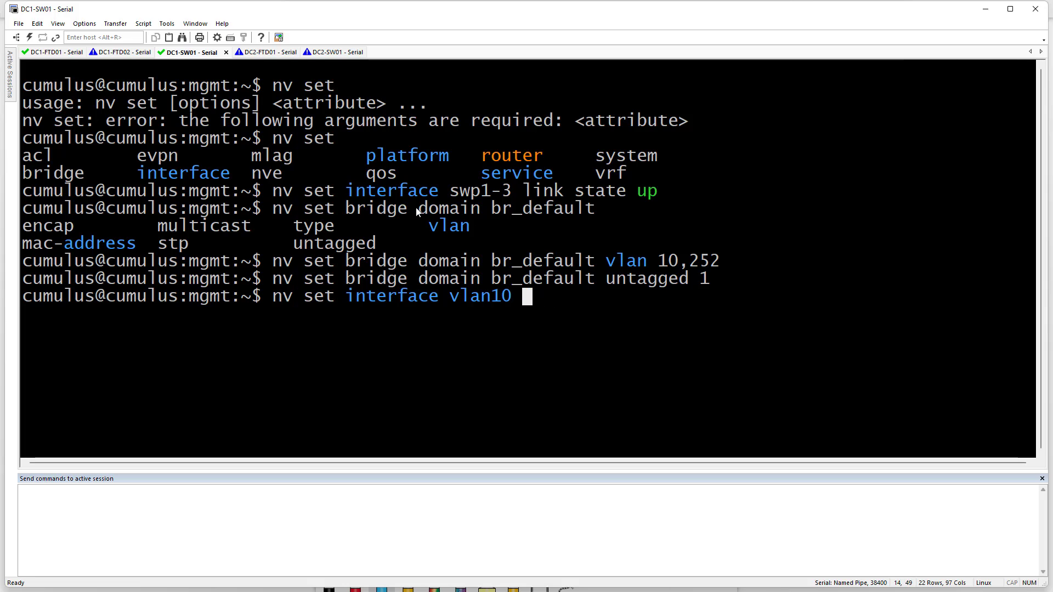
pyautogui.write('ipv')
pyautogui.press('BackSpace')
pyautogui.write('ad')
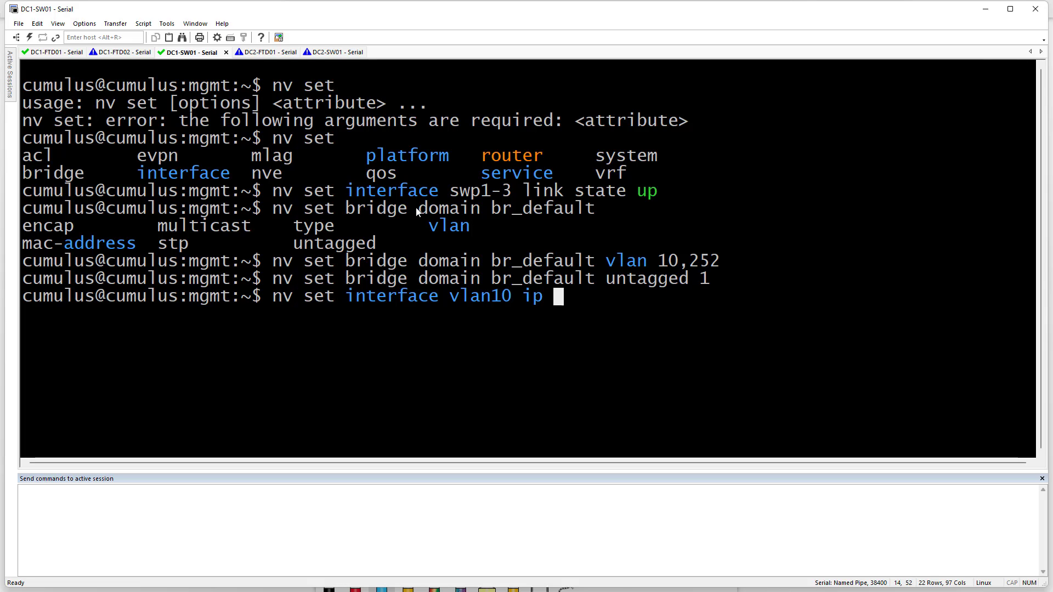
pyautogui.press('Tab')
pyautogui.write('10.')
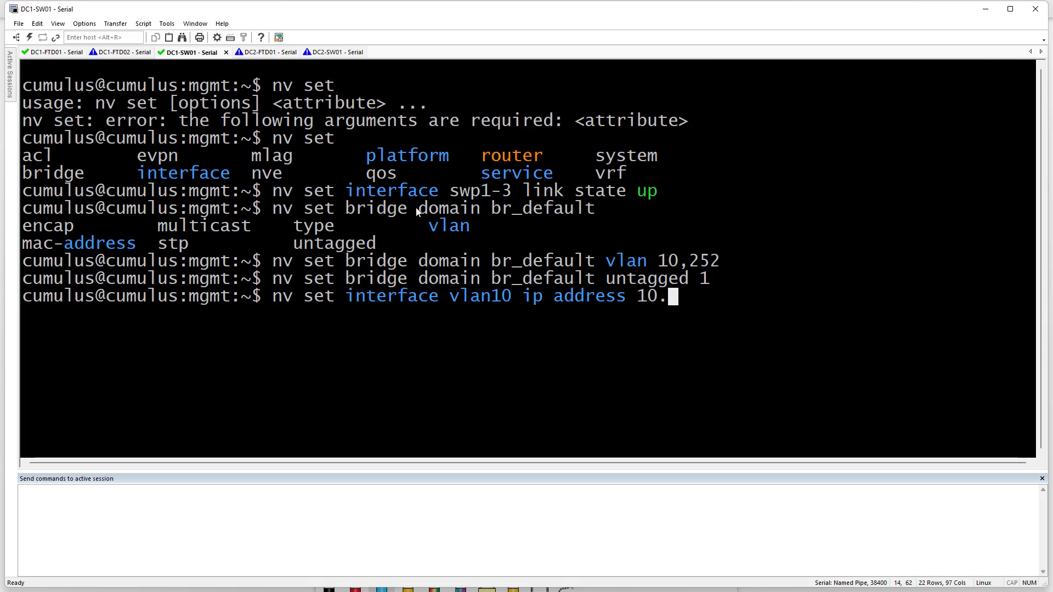
pyautogui.write('100.10.')
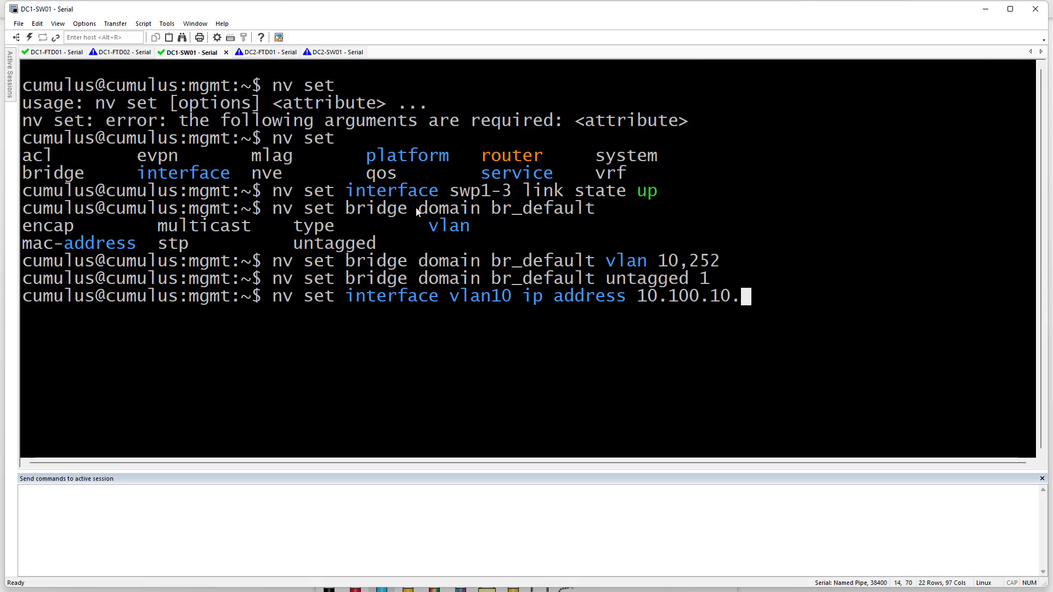
pyautogui.write('1/24')
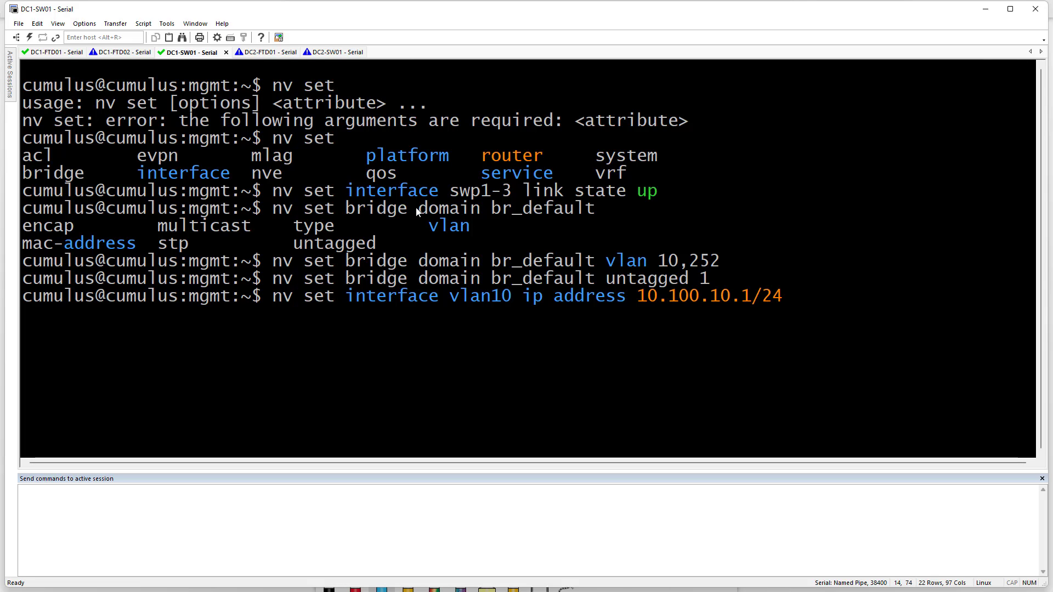
pyautogui.press('Return')
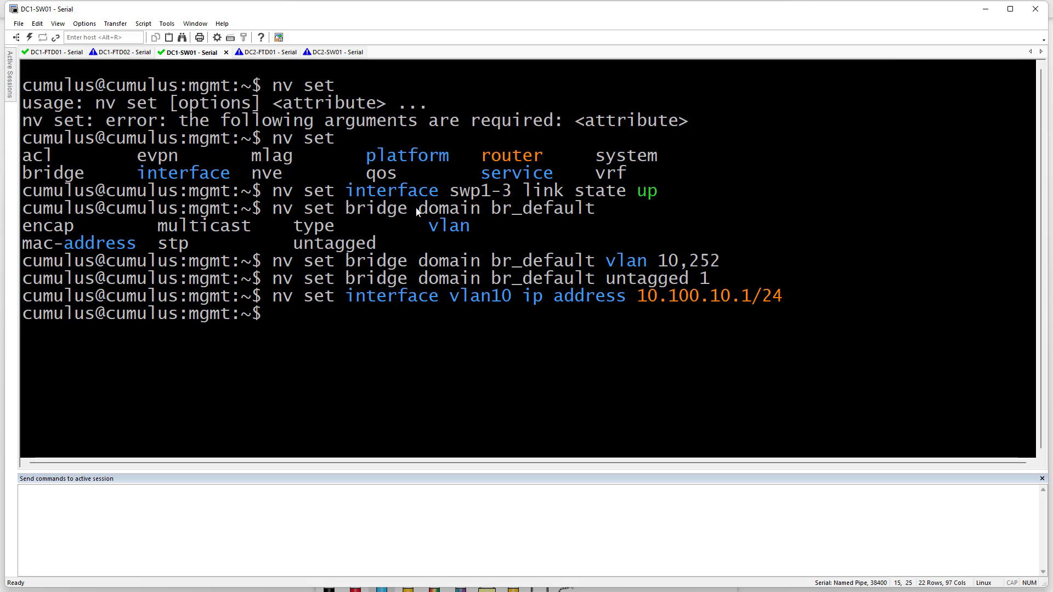
# Reuse the recalled command to give vlan252 the same 10.100.10.1/24 address
pyautogui.press('Up')
pyautogui.press('Left')
pyautogui.press('Left')
pyautogui.press('Left')
pyautogui.press('Left')
pyautogui.press('Left')
pyautogui.press('Left')
pyautogui.press('Left')
pyautogui.press('Left')
pyautogui.press('Left')
pyautogui.press('Left')
pyautogui.press('Left')
pyautogui.press('Left')
pyautogui.press('Left')
pyautogui.press('Left')
pyautogui.press('Left')
pyautogui.press('Left')
pyautogui.press('Left')
pyautogui.press('Left')
pyautogui.press('Left')
pyautogui.press('Left')
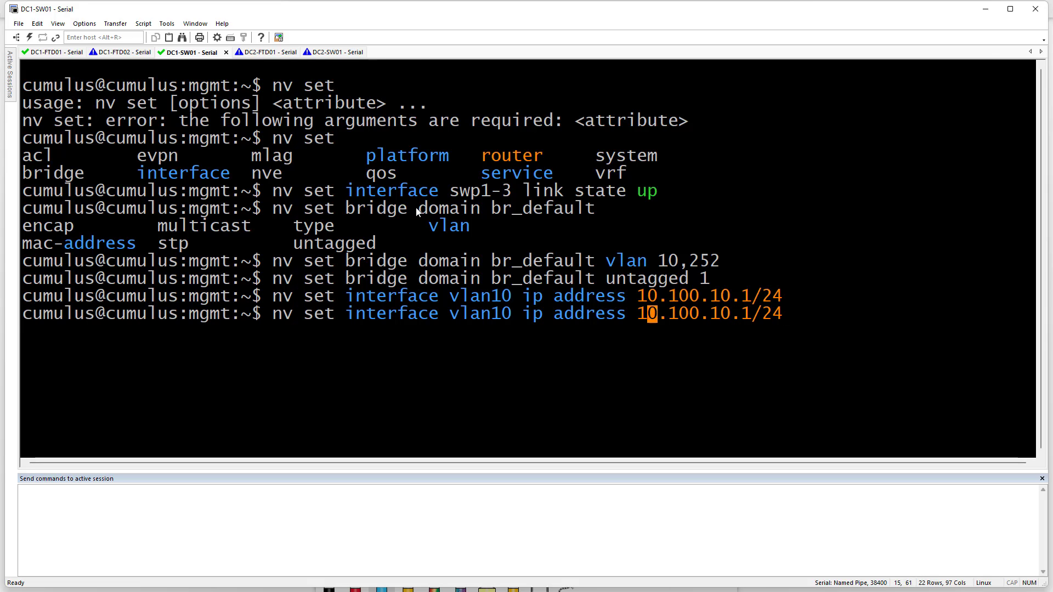
pyautogui.press('Left')
pyautogui.press('BackSpace')
pyautogui.press('BackSpace')
pyautogui.write('252')
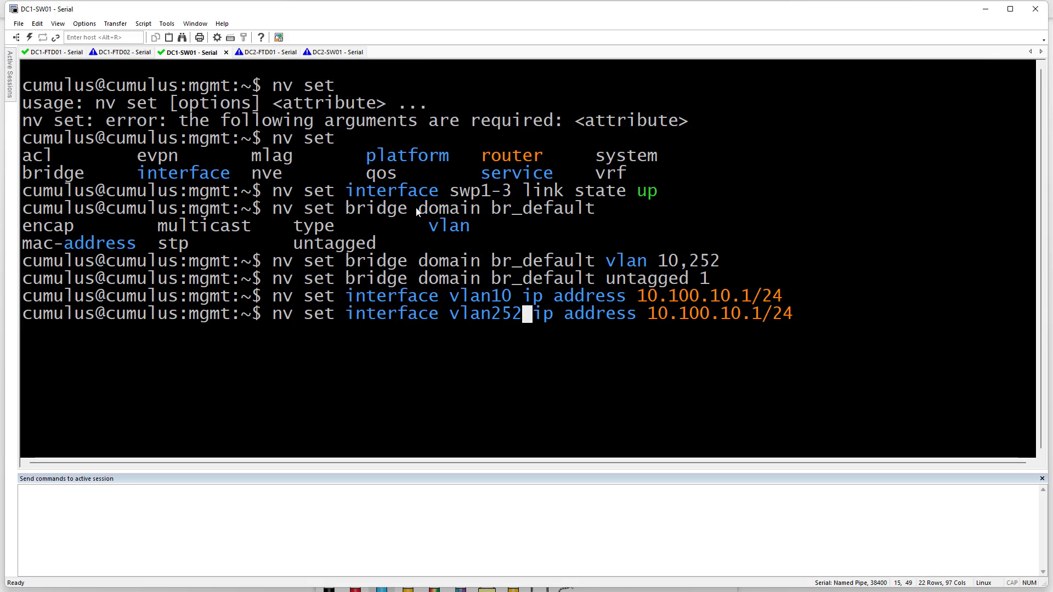
pyautogui.press('Return')
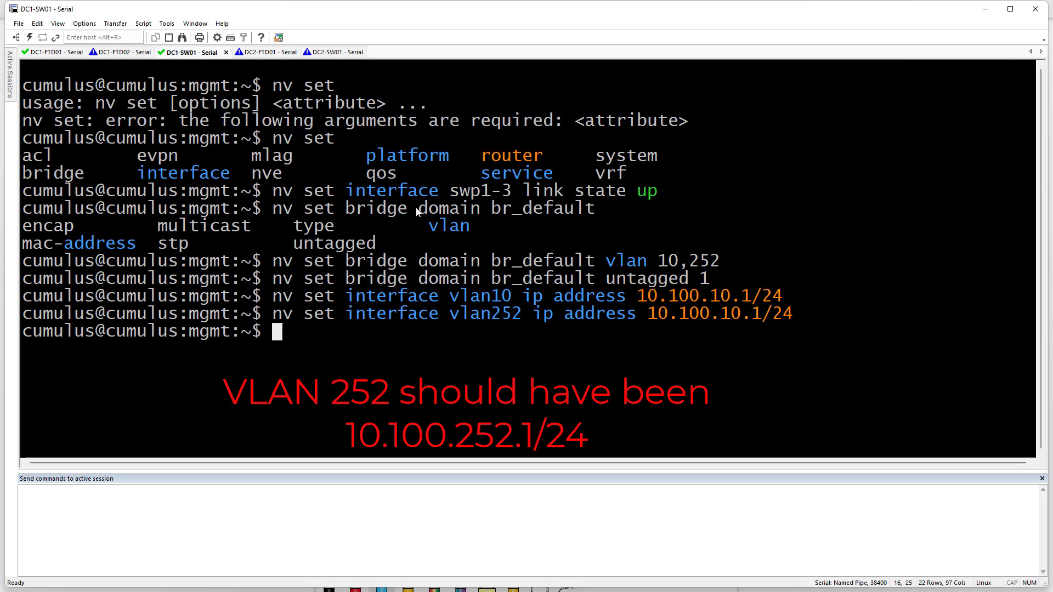
# Put swp1 into VLAN 252 on bridge domain br_default
pyautogui.write('nv ')
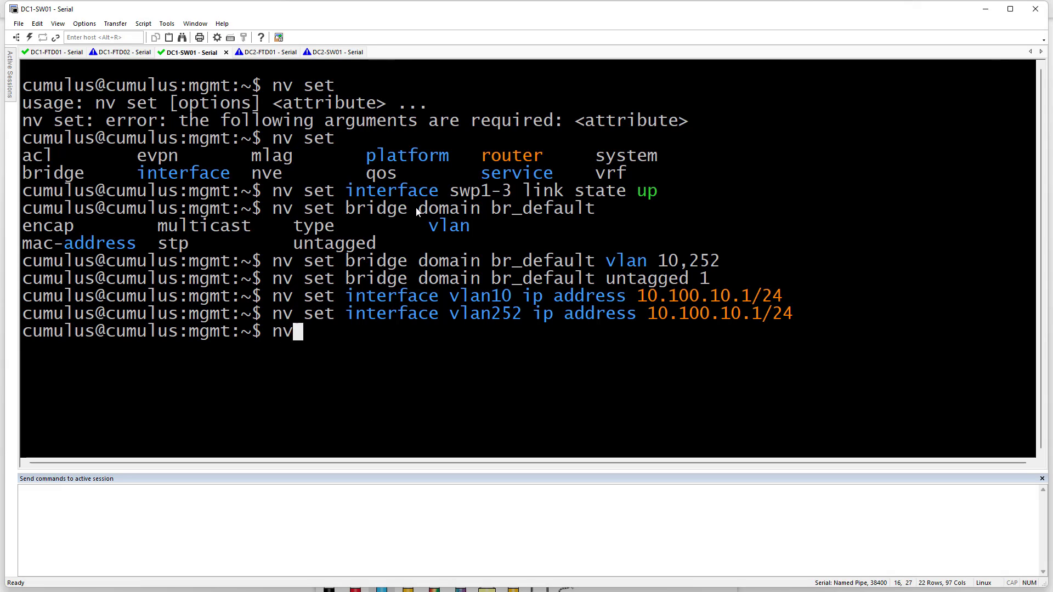
pyautogui.write('set inte')
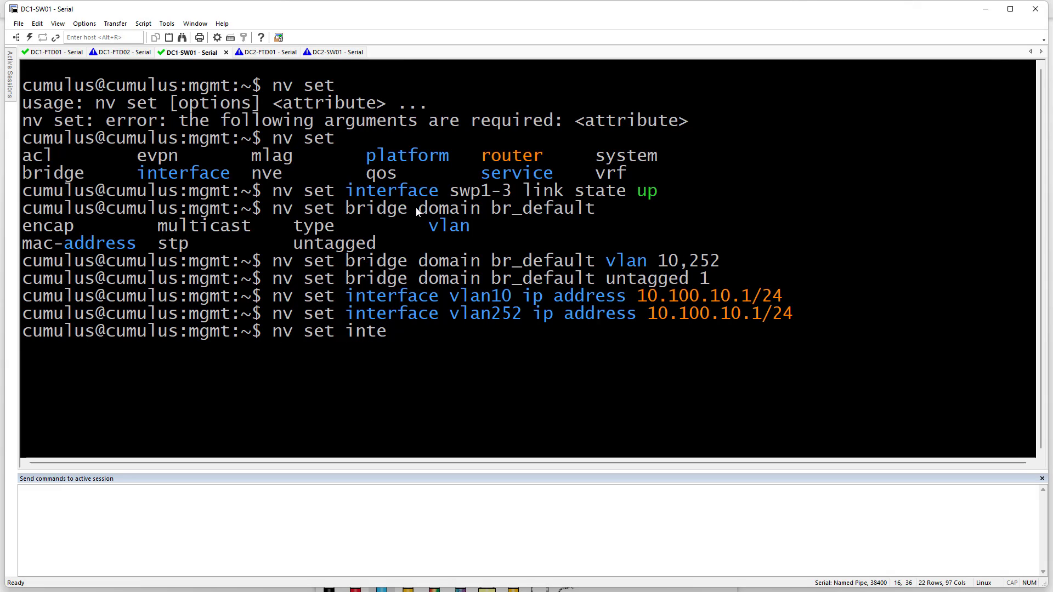
pyautogui.press('Tab')
pyautogui.write('swp1')
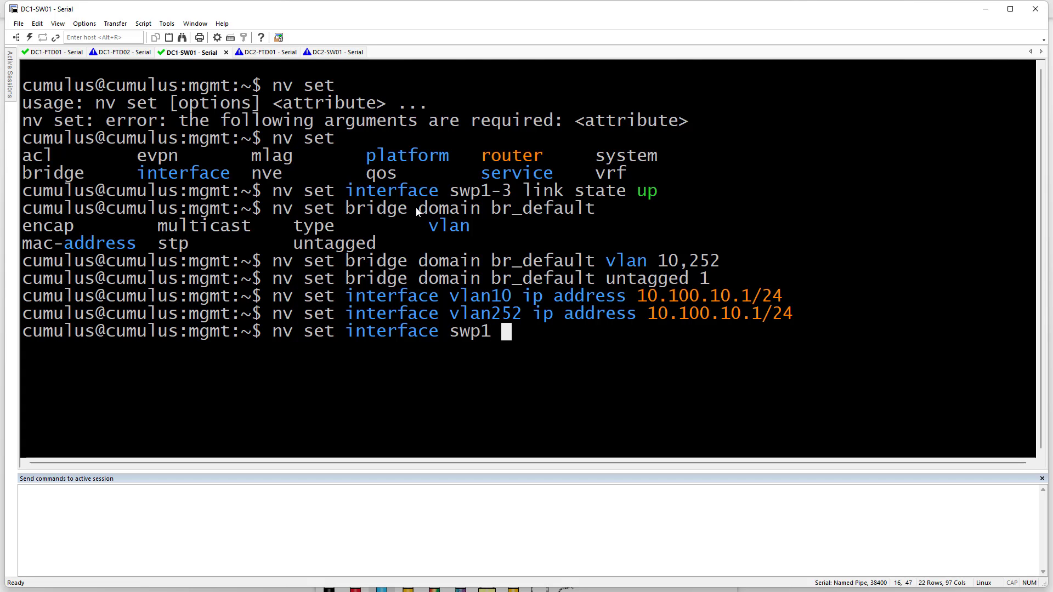
pyautogui.press('Tab')
pyautogui.press('Tab')
pyautogui.write('br')
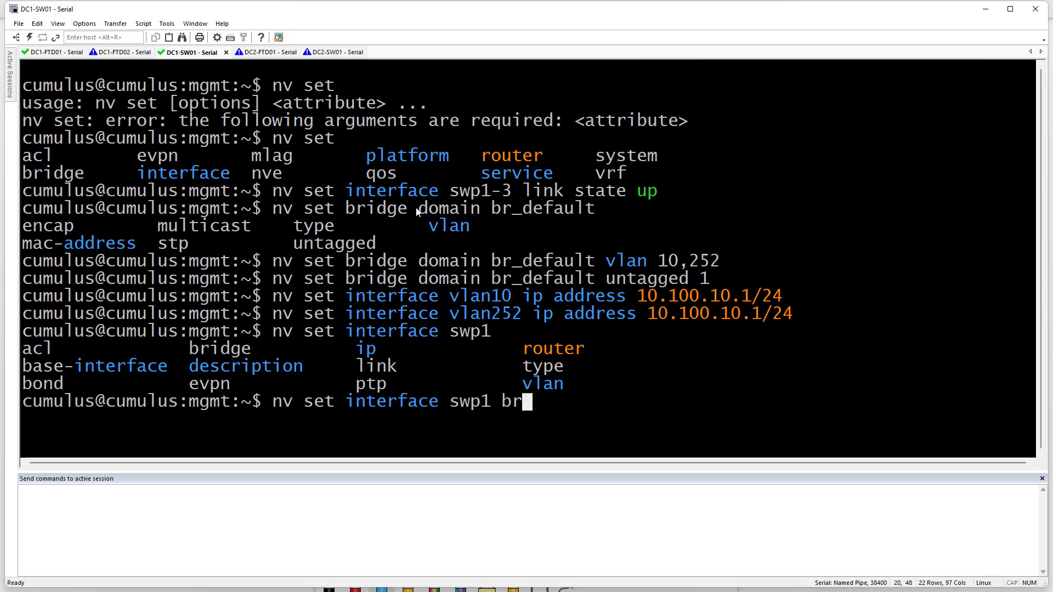
pyautogui.press('Tab')
pyautogui.write('d')
pyautogui.press('Tab')
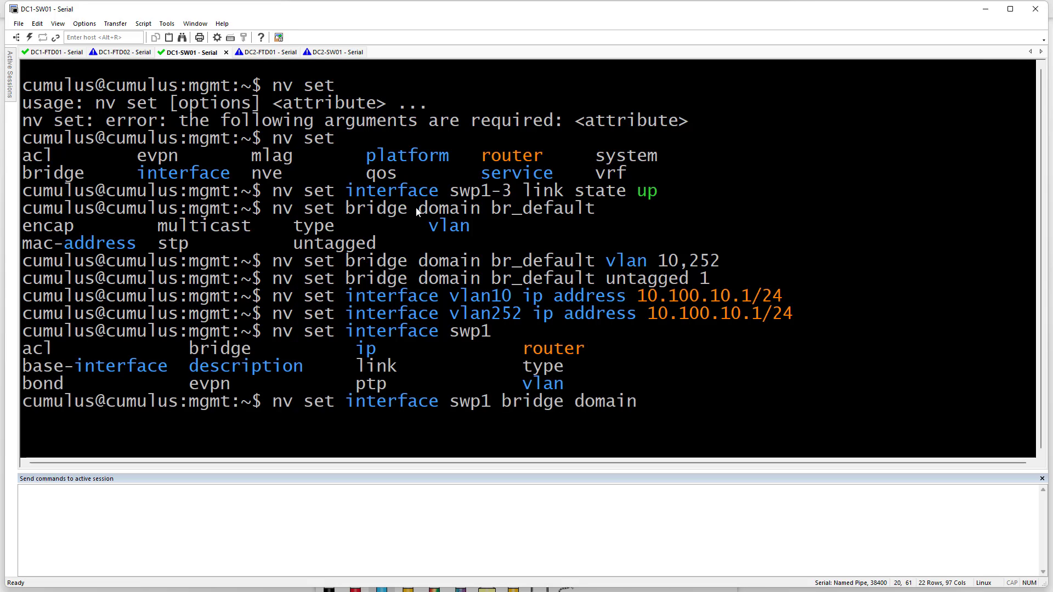
pyautogui.moveTo(491, 262); pyautogui.dragTo(596, 263)
pyautogui.rightClick(595, 263)
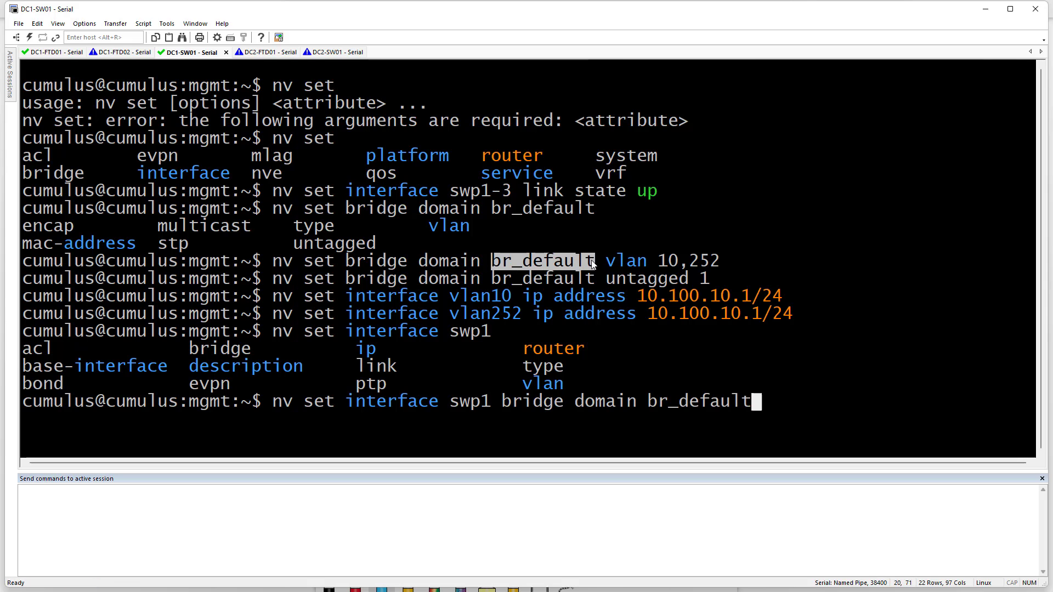
pyautogui.press('Tab')
pyautogui.press('Tab')
pyautogui.press('Tab')
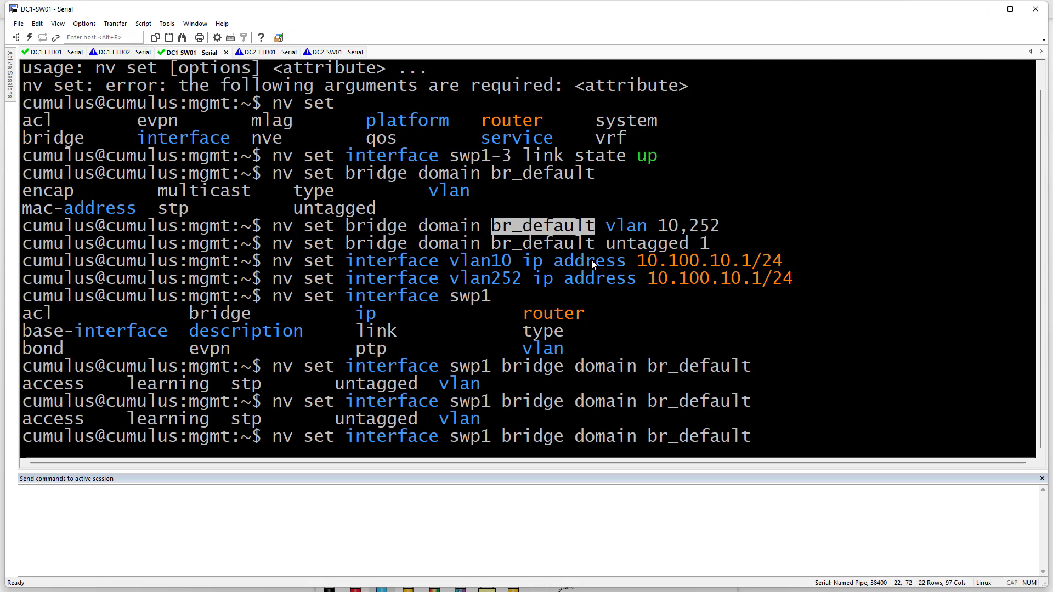
pyautogui.write('vl')
pyautogui.press('Tab')
pyautogui.write('252')
pyautogui.press('BackSpace')
pyautogui.press('BackSpace')
pyautogui.press('BackSpace')
pyautogui.write('all')
pyautogui.press('BackSpace')
pyautogui.press('BackSpace')
pyautogui.press('BackSpace')
pyautogui.press('BackSpace')
pyautogui.press('Return')
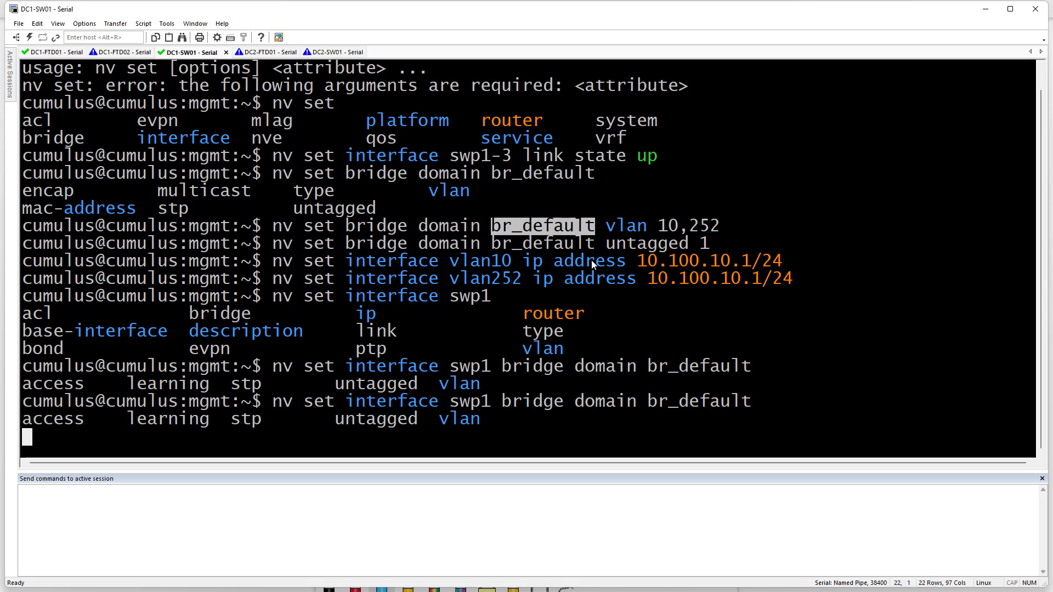
pyautogui.press('Up')
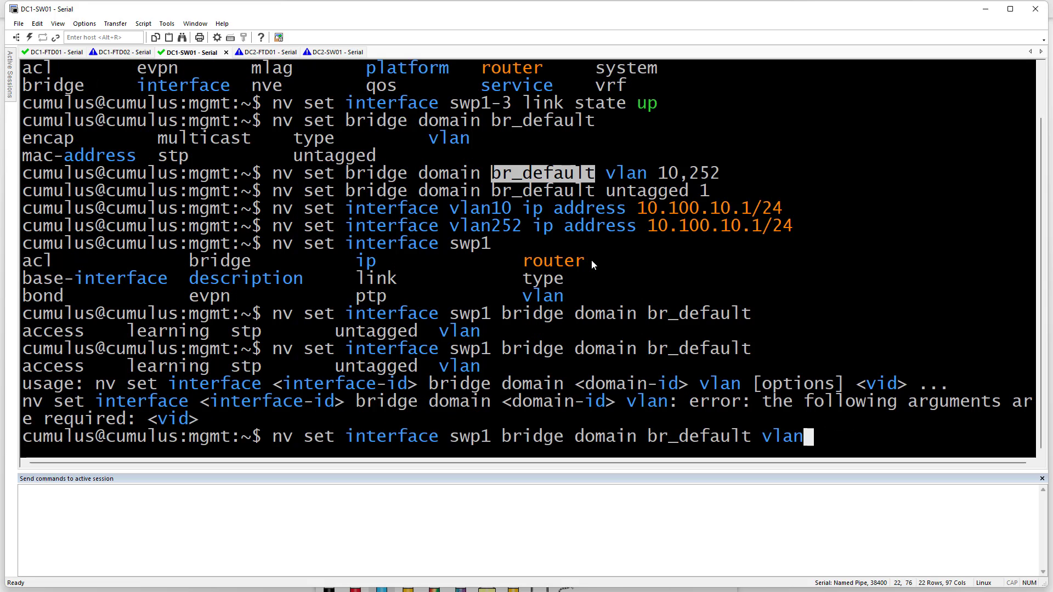
pyautogui.write('252')
pyautogui.press('Return')
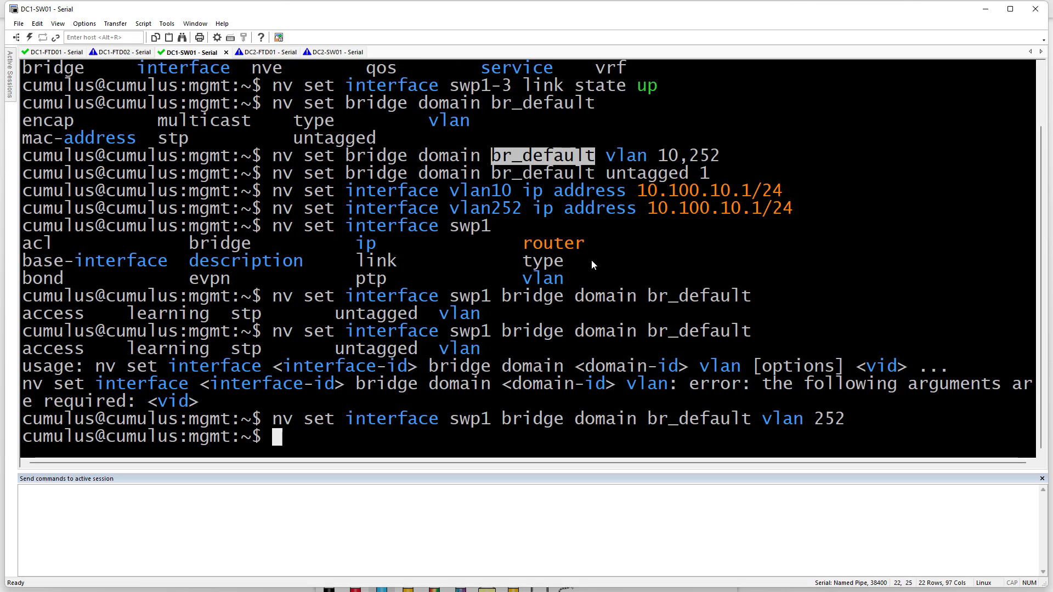
# Adapt the swp1 command to put swp2-3 into VLAN 10 on br_default
pyautogui.moveTo(273, 419); pyautogui.dragTo(865, 421)
pyautogui.rightClick(861, 418)
pyautogui.press('BackSpace')
pyautogui.press('BackSpace')
pyautogui.press('BackSpace')
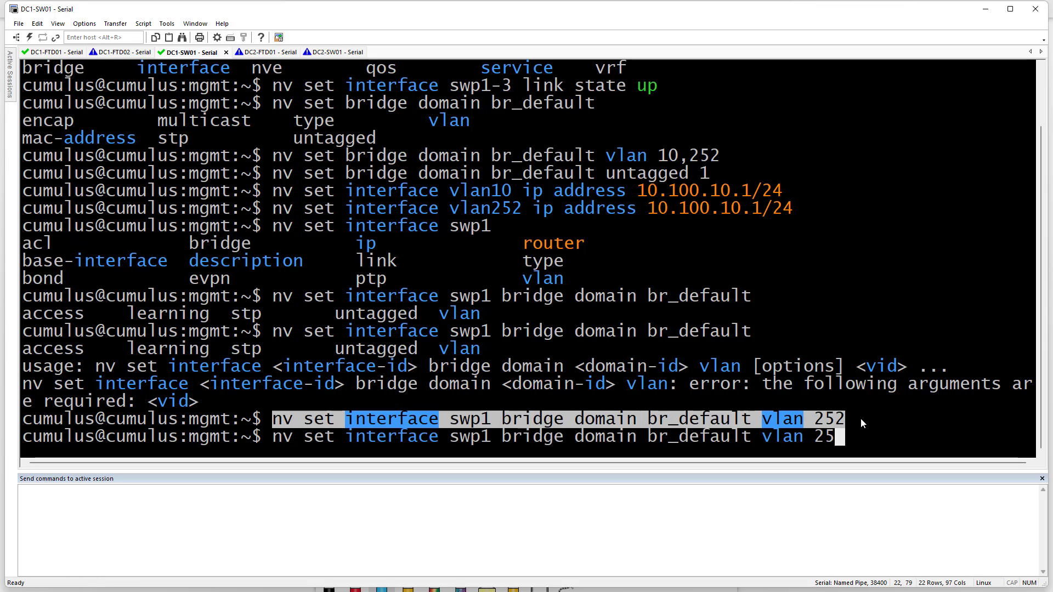
pyautogui.write('10')
pyautogui.press('Left')
pyautogui.press('Left')
pyautogui.press('Left')
pyautogui.press('Left')
pyautogui.press('Left')
pyautogui.press('Left')
pyautogui.press('Left')
pyautogui.press('Left')
pyautogui.press('Left')
pyautogui.press('Left')
pyautogui.press('Left')
pyautogui.press('Left')
pyautogui.press('Left')
pyautogui.press('Left')
pyautogui.press('Left')
pyautogui.press('Left')
pyautogui.press('Left')
pyautogui.press('Left')
pyautogui.press('Left')
pyautogui.press('Left')
pyautogui.press('Left')
pyautogui.press('Left')
pyautogui.press('Left')
pyautogui.press('Left')
pyautogui.press('Left')
pyautogui.press('Left')
pyautogui.press('Left')
pyautogui.press('Left')
pyautogui.press('Left')
pyautogui.press('BackSpace')
pyautogui.write('2-3')
pyautogui.press('Return')
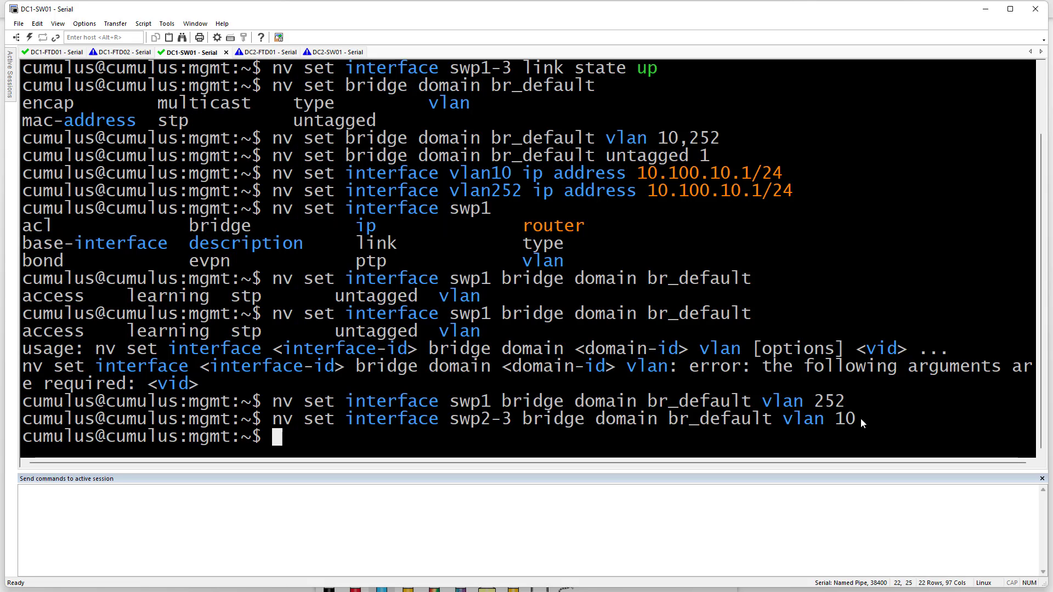
pyautogui.press('Return')
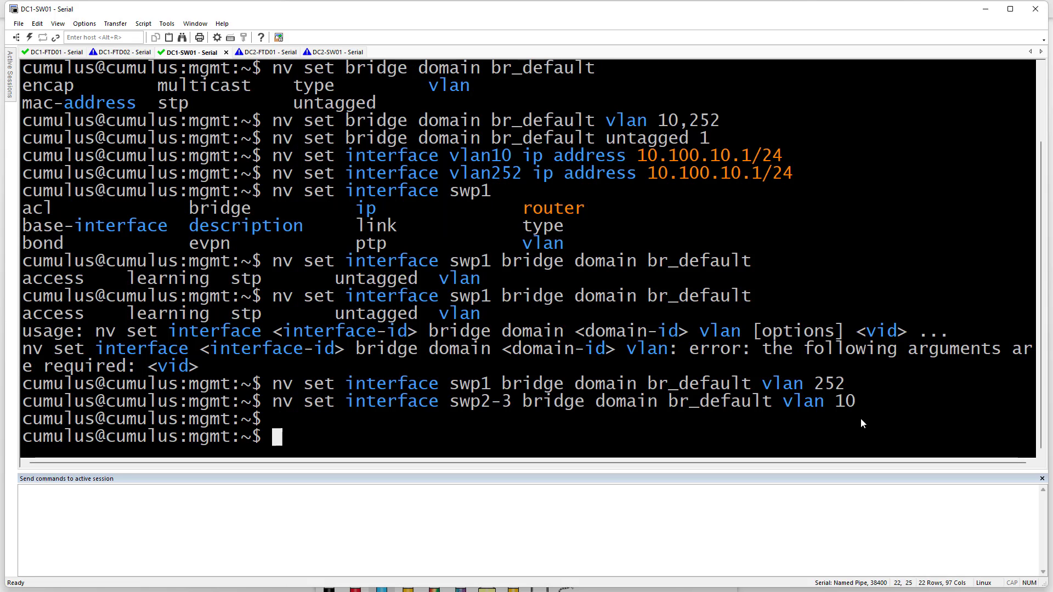
pyautogui.write('nv ')
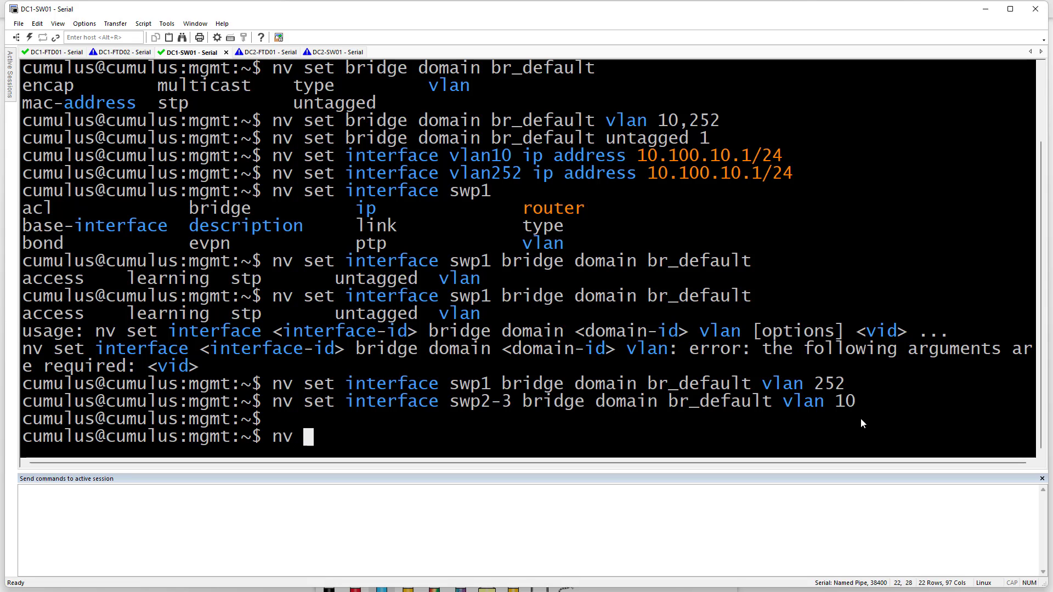
pyautogui.write('set ro')
# Enable OSPF on the switch with 'nv set router ospf enable on'
pyautogui.press('Tab')
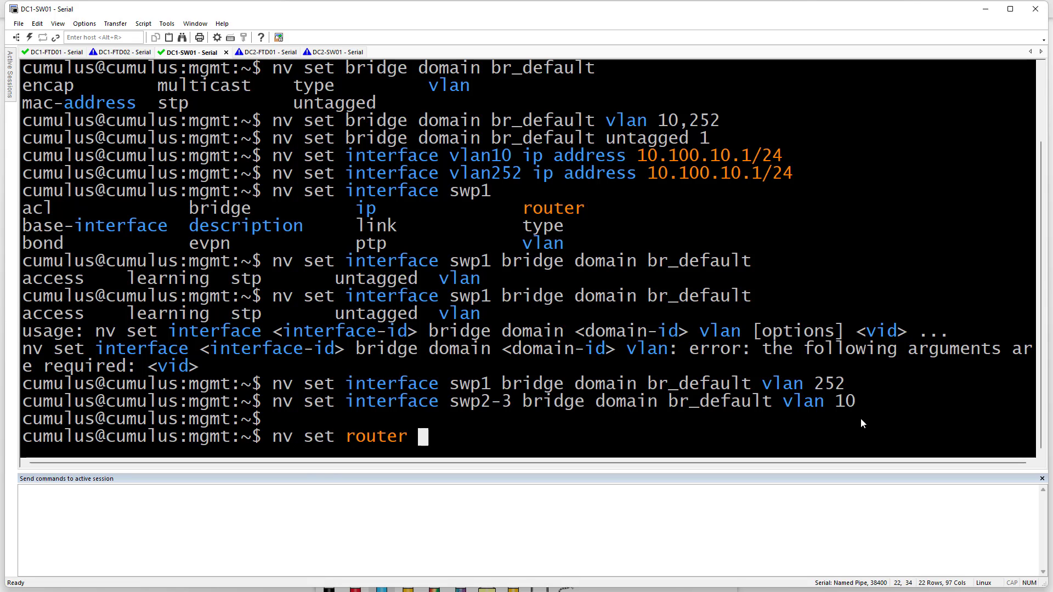
pyautogui.write('ospf')
pyautogui.press('Tab')
pyautogui.write('e')
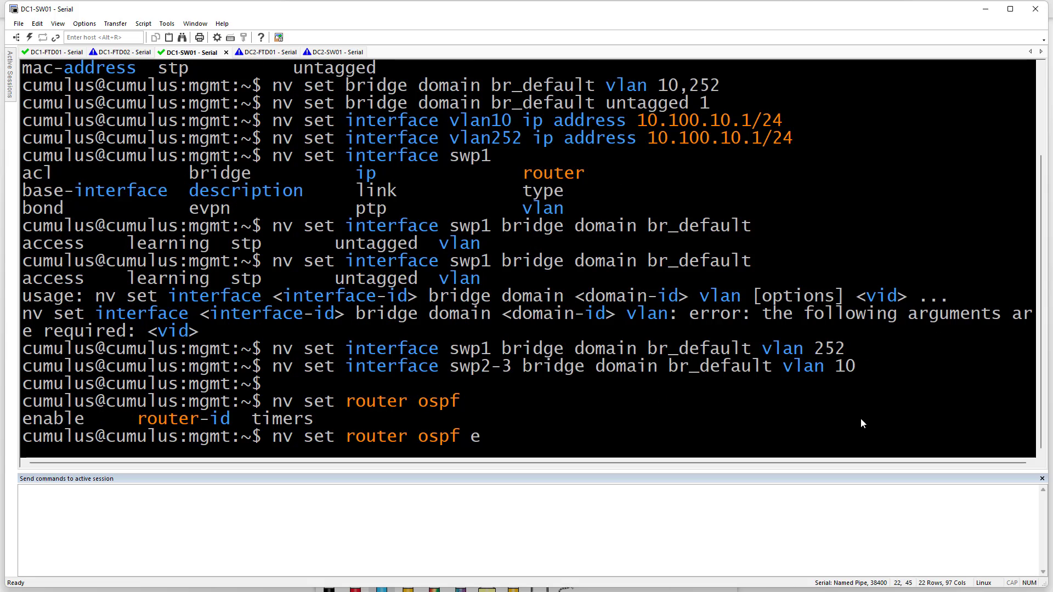
pyautogui.press('Tab')
pyautogui.press('Return')
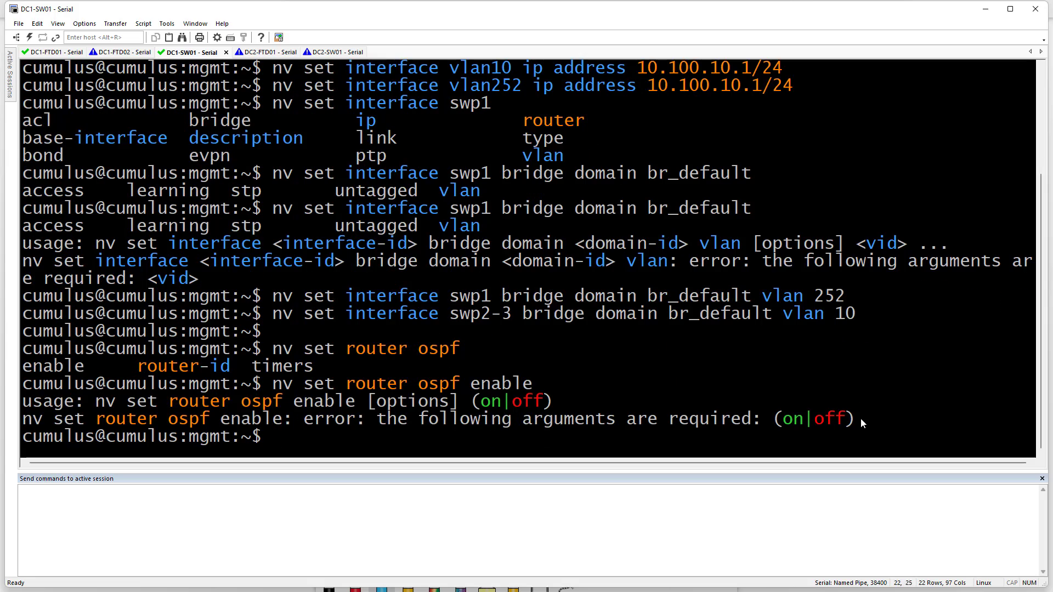
pyautogui.press('Up')
pyautogui.write('on')
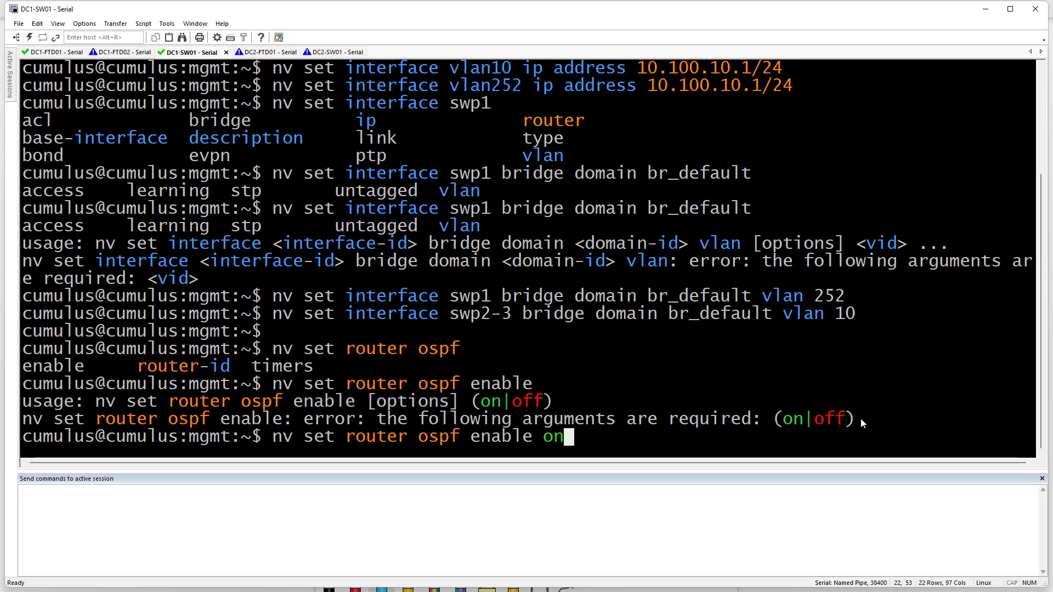
pyautogui.press('Return')
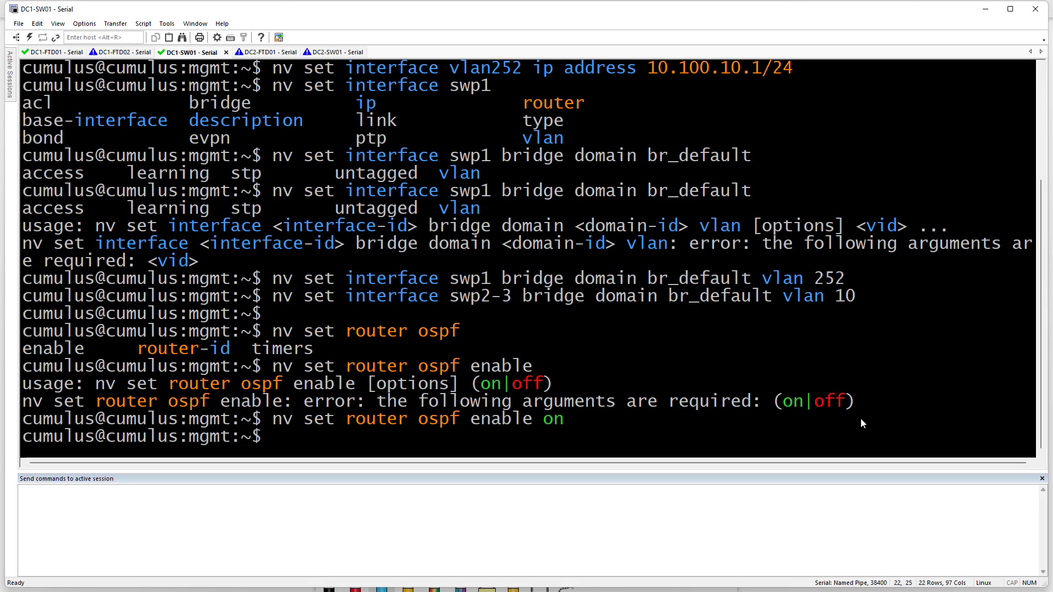
pyautogui.press('Return')
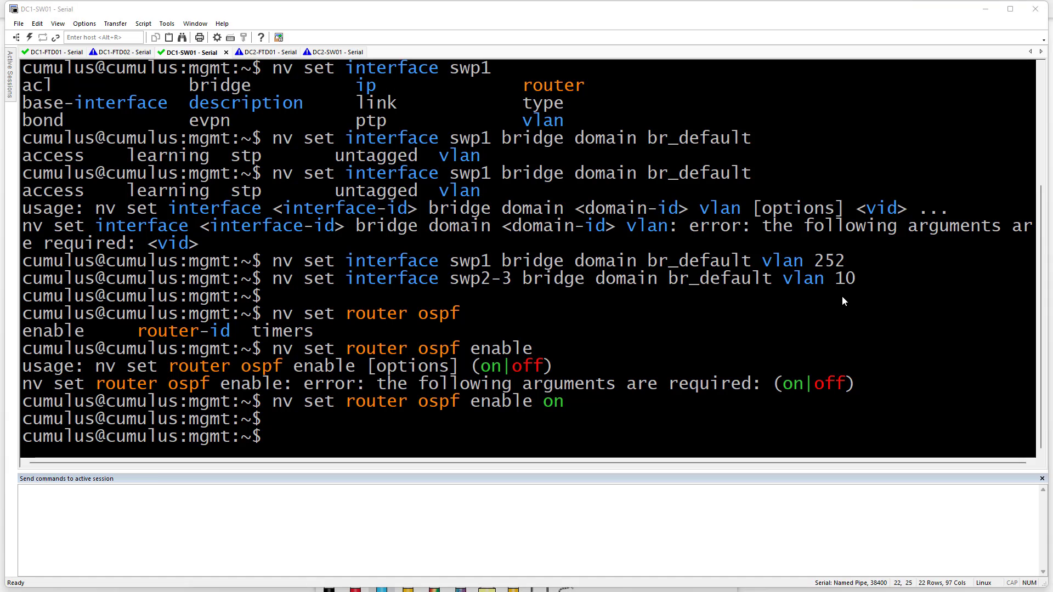
# Put interface vlan10 into OSPF area 0
pyautogui.write('set')
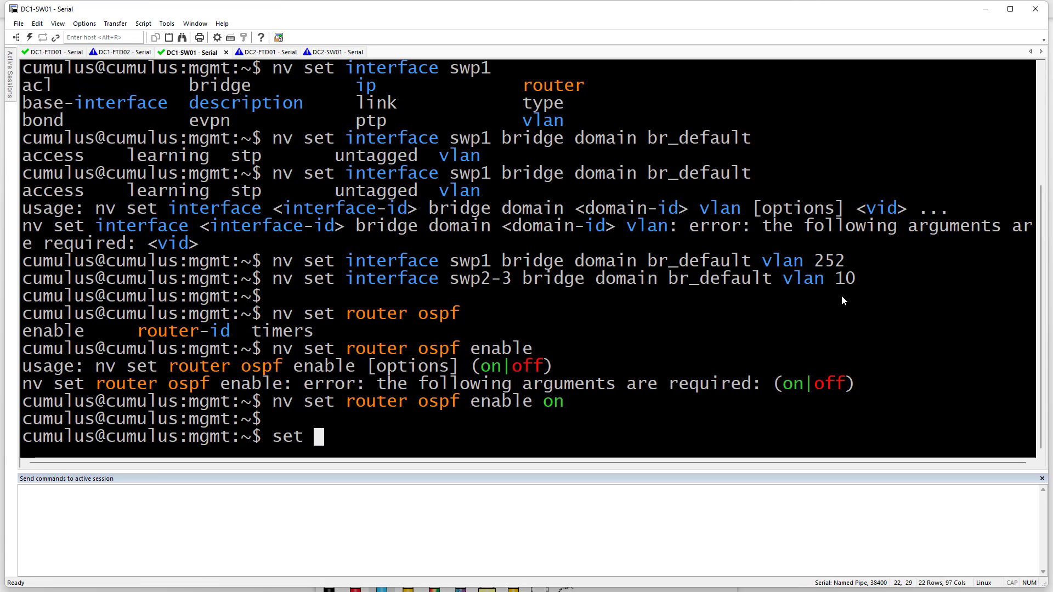
pyautogui.press('BackSpace')
pyautogui.press('BackSpace')
pyautogui.press('BackSpace')
pyautogui.press('BackSpace')
pyautogui.write('nv set int')
pyautogui.press('Tab')
pyautogui.write('vlan10')
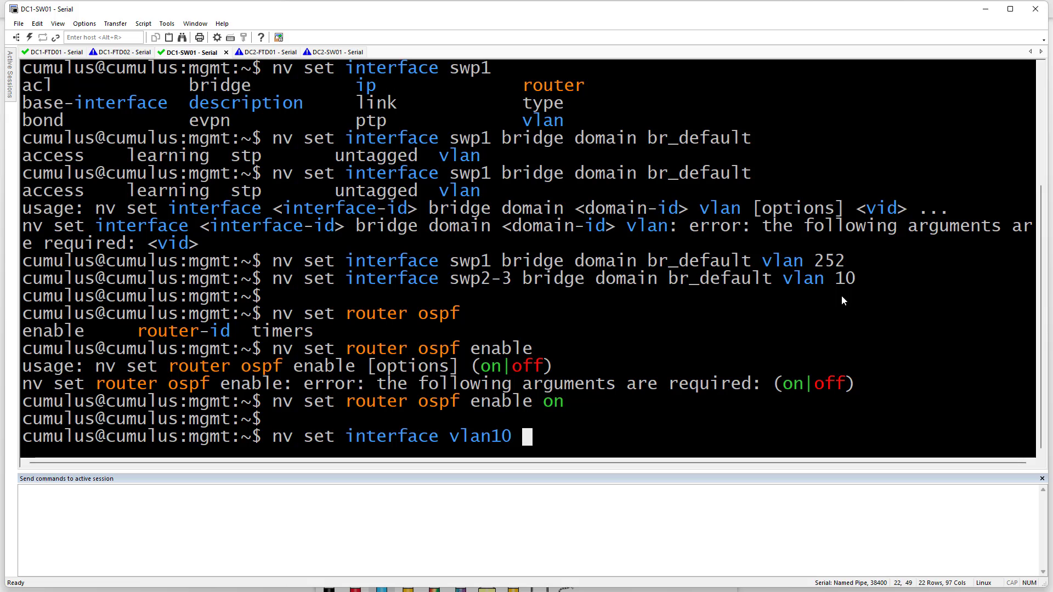
pyautogui.write('ro')
pyautogui.press('Tab')
pyautogui.write('os')
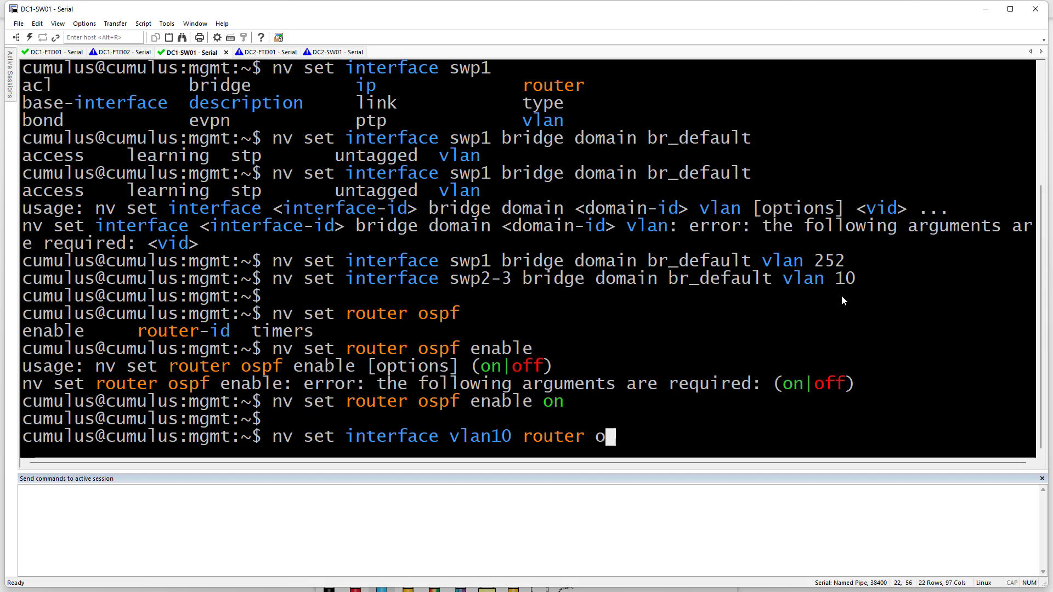
pyautogui.press('Tab')
pyautogui.press('Tab')
pyautogui.press('Tab')
pyautogui.press('Tab')
pyautogui.write('ar')
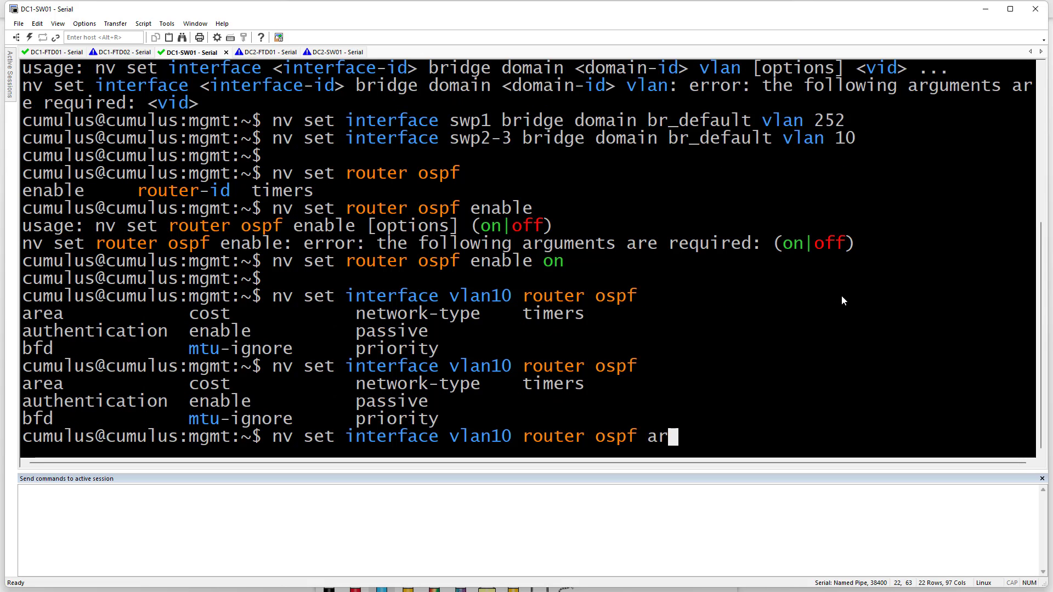
pyautogui.press('Tab')
pyautogui.write('0')
pyautogui.press('Return')
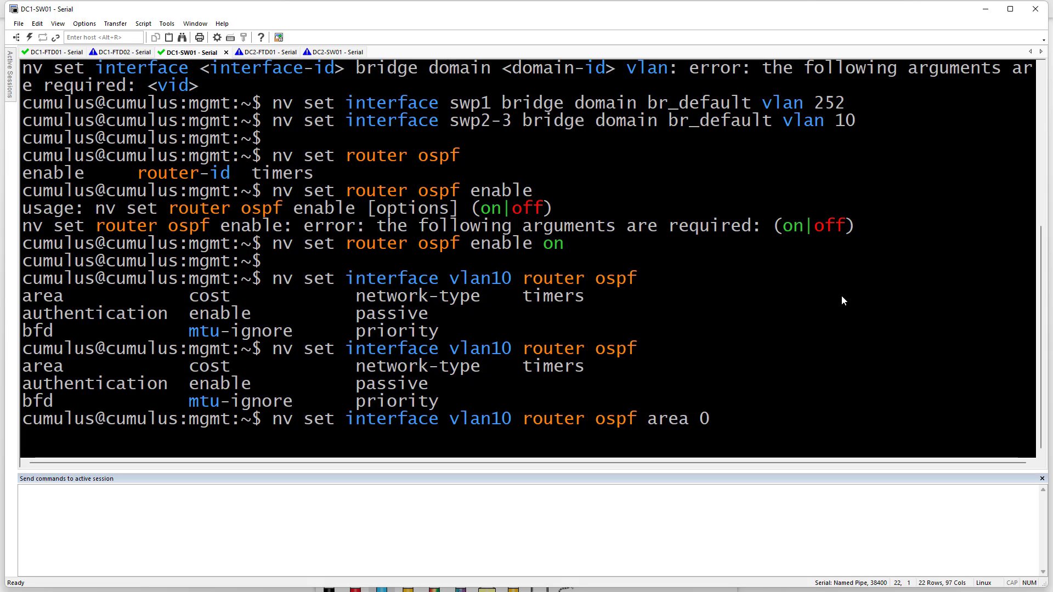
# Put interface vlan252 into OSPF area 0 as well
pyautogui.press('Up')
pyautogui.press('Left')
pyautogui.press('Left')
pyautogui.press('Left')
pyautogui.press('Left')
pyautogui.press('Left')
pyautogui.press('Left')
pyautogui.press('Left')
pyautogui.press('Left')
pyautogui.press('Left')
pyautogui.press('Left')
pyautogui.press('Left')
pyautogui.press('Left')
pyautogui.press('Left')
pyautogui.press('Left')
pyautogui.press('Left')
pyautogui.press('Left')
pyautogui.press('Left')
pyautogui.press('Left')
pyautogui.press('Left')
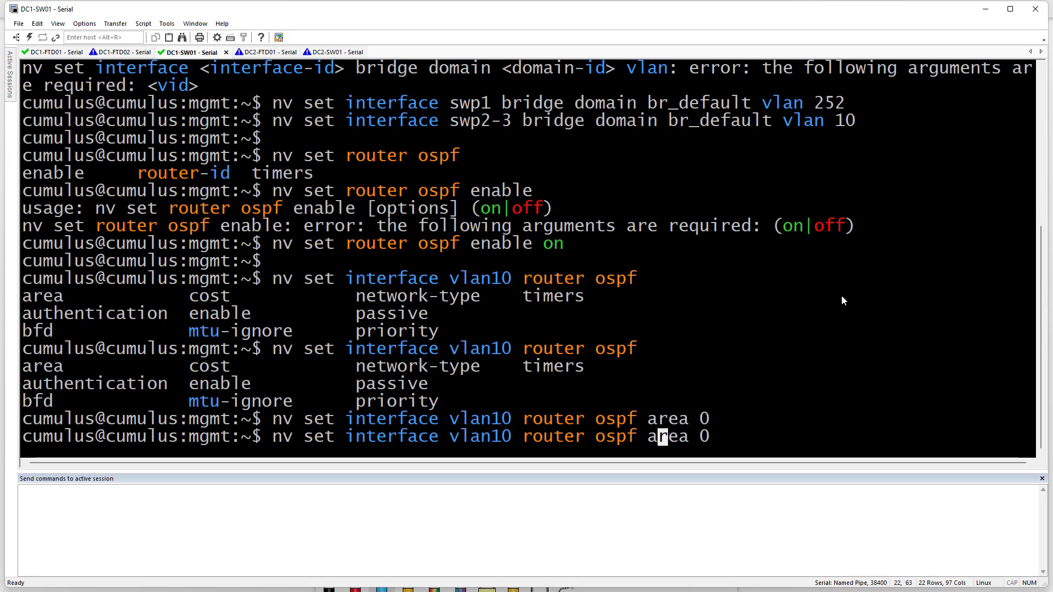
pyautogui.press('BackSpace')
pyautogui.press('BackSpace')
pyautogui.write('252')
pyautogui.press('Return')
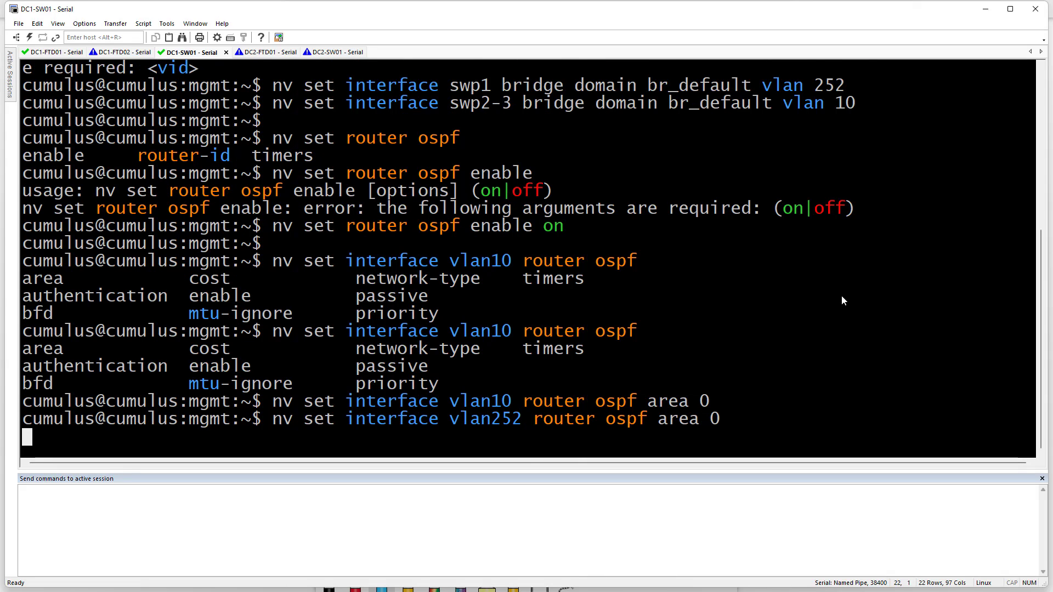
# Set the system hostname to DC1-SW01
pyautogui.write('nv ')
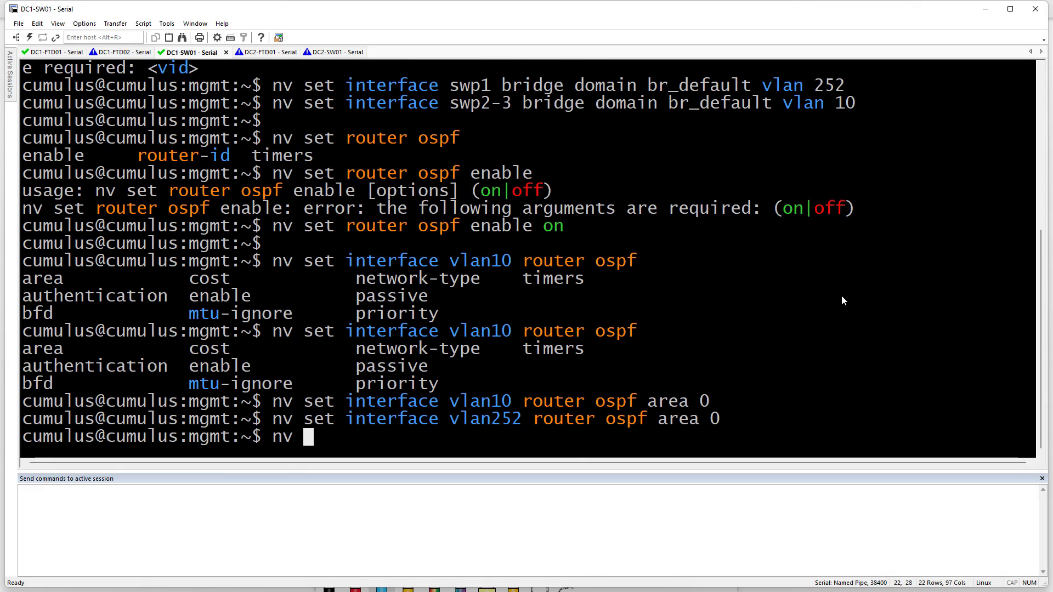
pyautogui.write('set sys')
pyautogui.press('Tab')
pyautogui.write('ho')
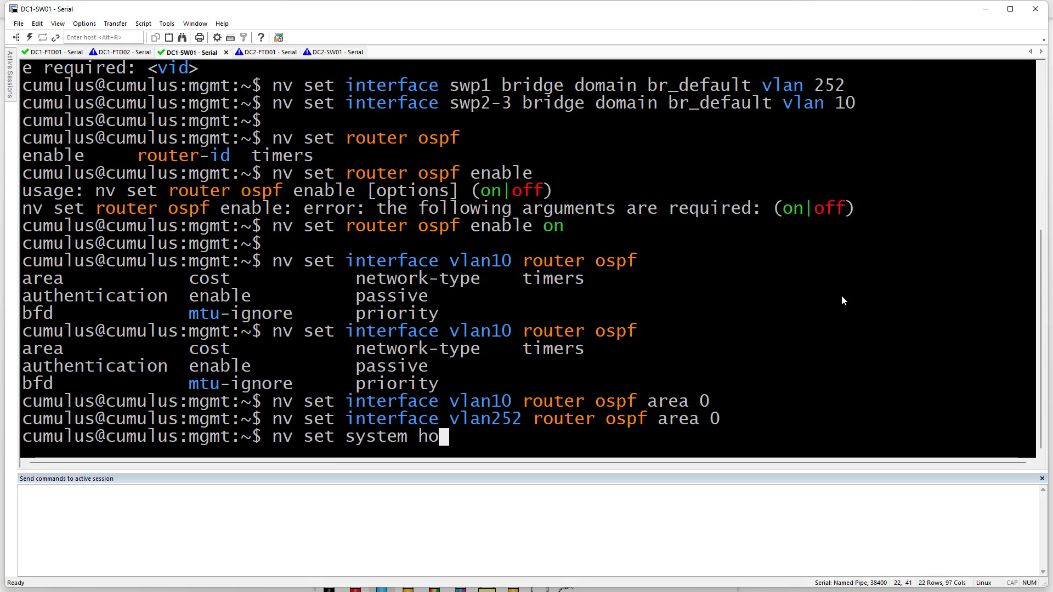
pyautogui.press('Tab')
pyautogui.write('DC1-SW01')
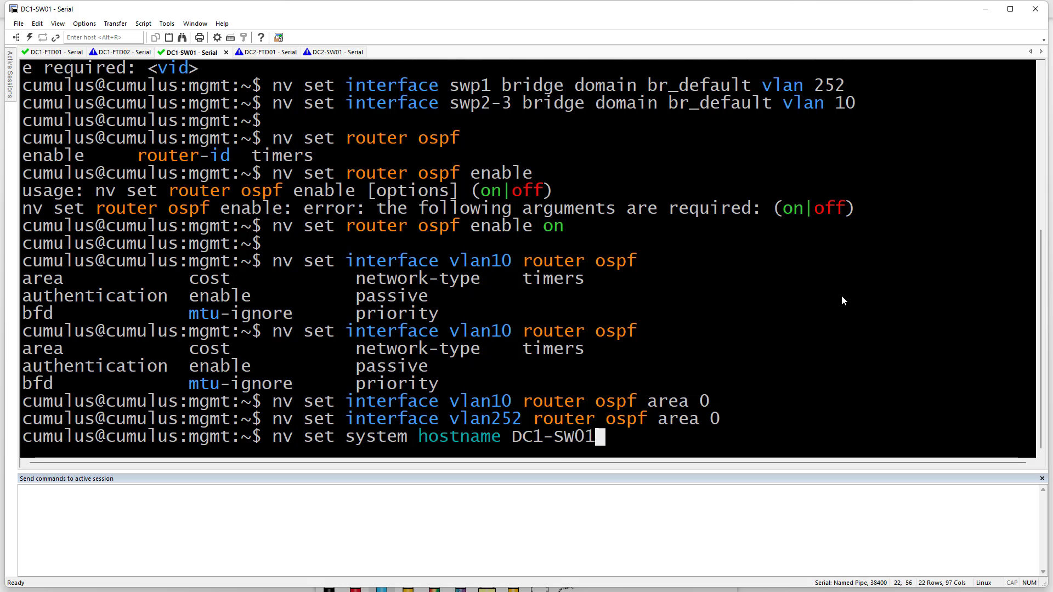
pyautogui.press('Return')
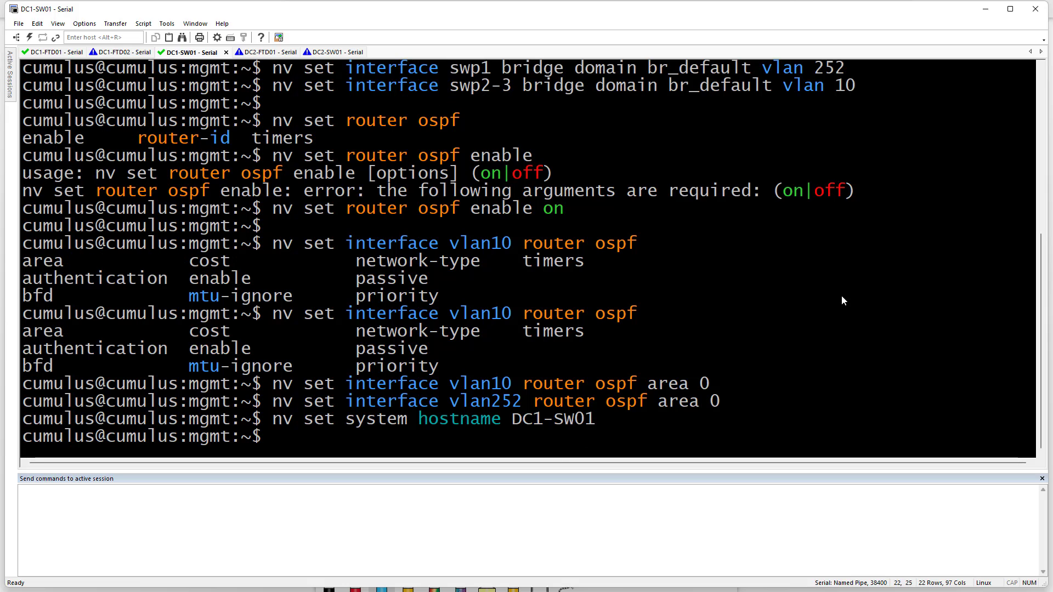
# Run 'nv config apply', confirm with y, then list interfaces with 'nv show interface'
pyautogui.write('nv ap')
pyautogui.press('BackSpace')
pyautogui.press('BackSpace')
pyautogui.press('Tab')
pyautogui.press('Tab')
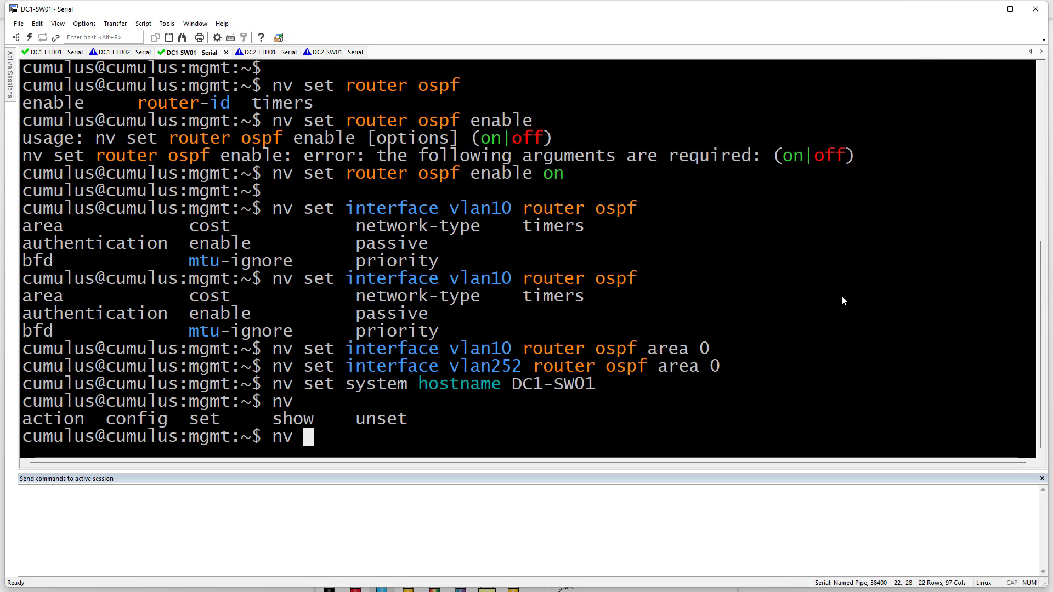
pyautogui.write('conf')
pyautogui.press('Tab')
pyautogui.write('ap')
pyautogui.press('Tab')
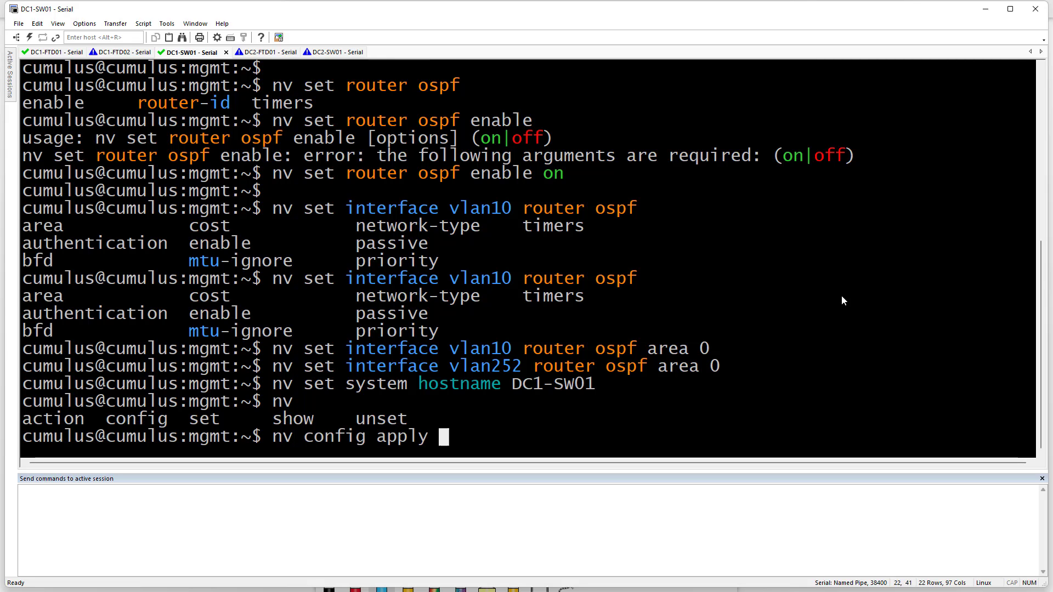
pyautogui.press('Return')
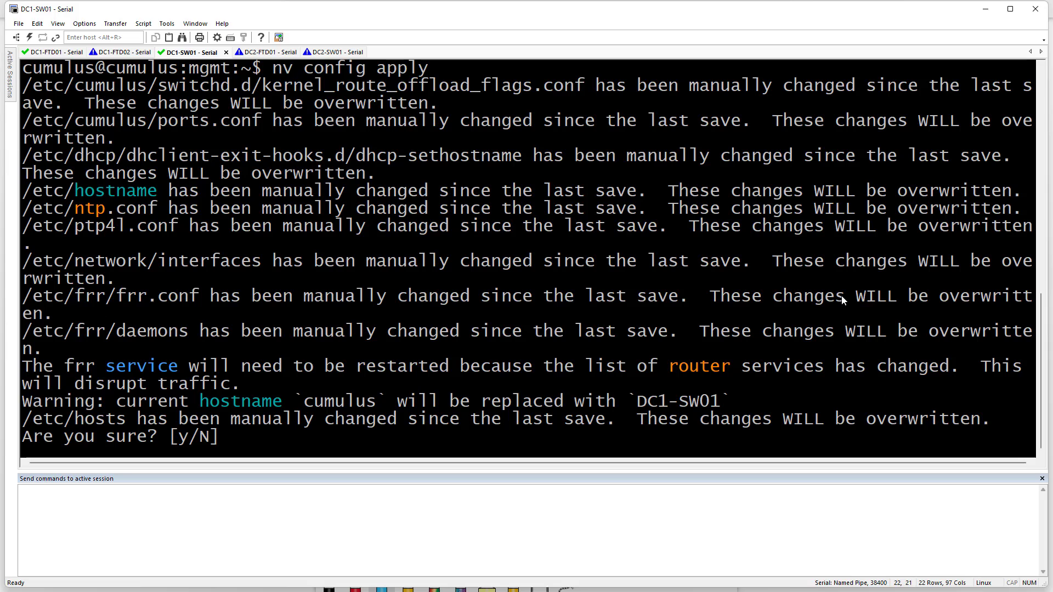
pyautogui.write('y')
pyautogui.press('Return')
pyautogui.press('Return')
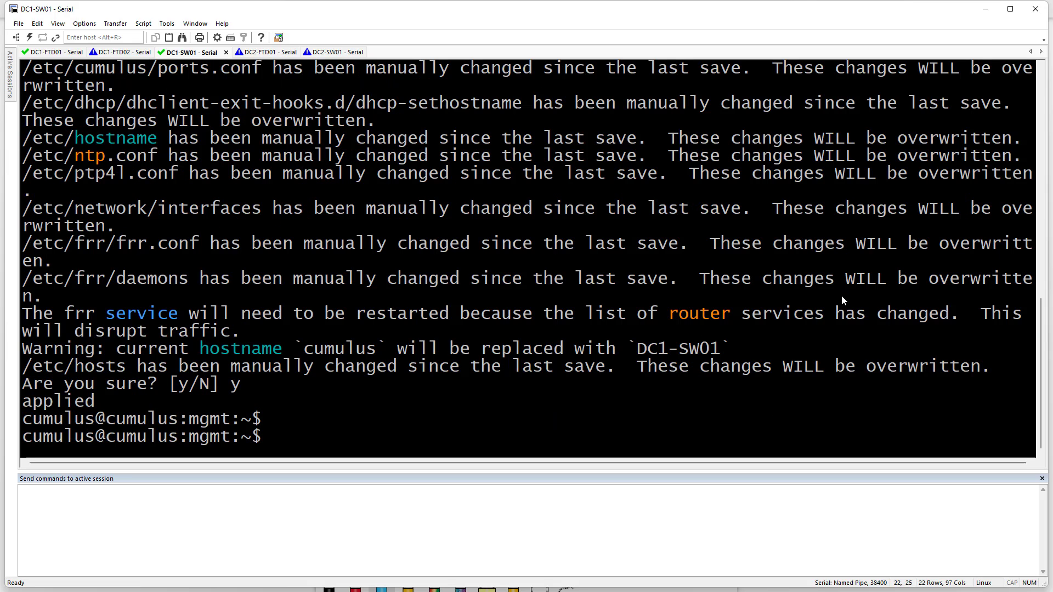
pyautogui.write('nv show interface')
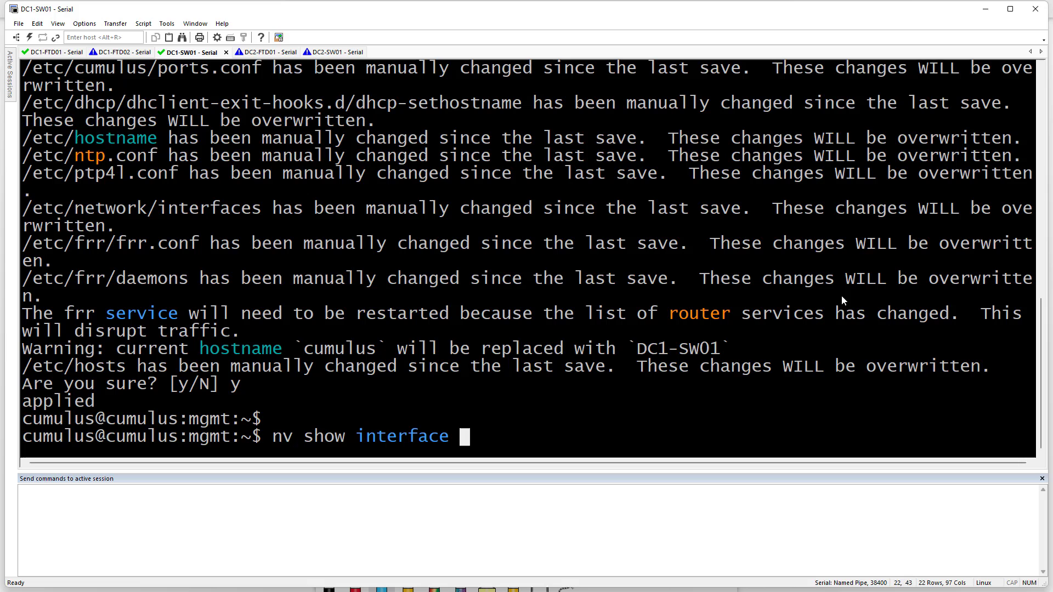
pyautogui.press('Return')
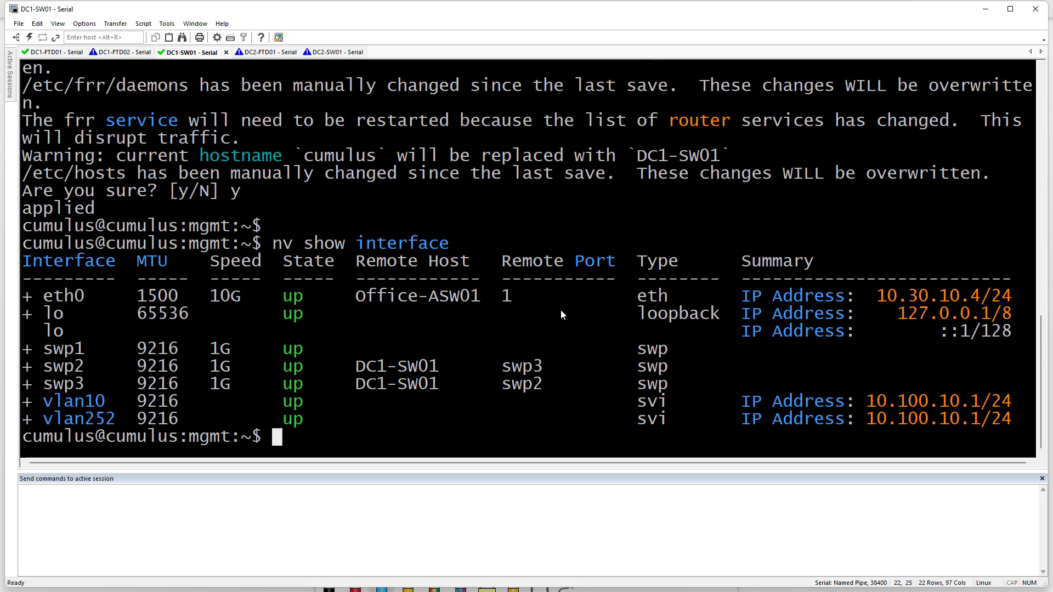
# Print the switch configuration with 'nv config show' and scroll back through the YAML output
pyautogui.write('nv show onv')
pyautogui.press('BackSpace')
pyautogui.press('BackSpace')
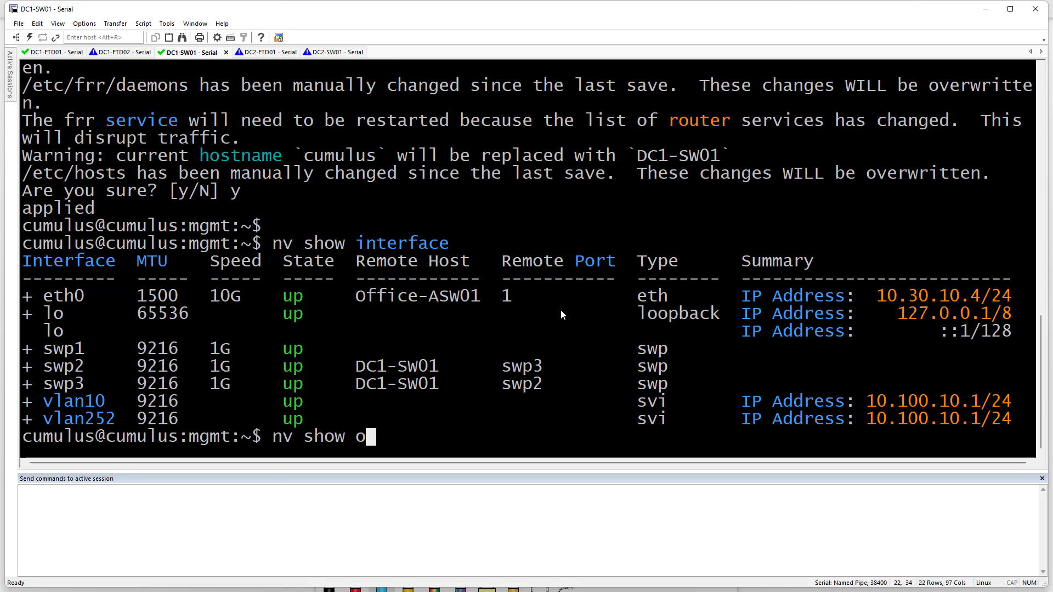
pyautogui.press('BackSpace')
pyautogui.write('confi')
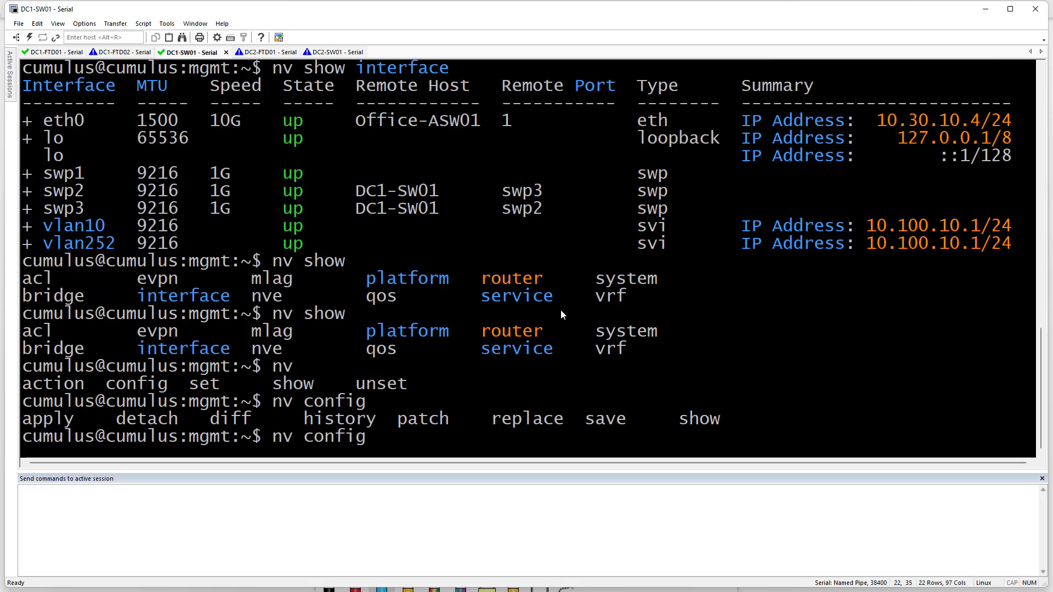
pyautogui.write('show')
pyautogui.press('Return')
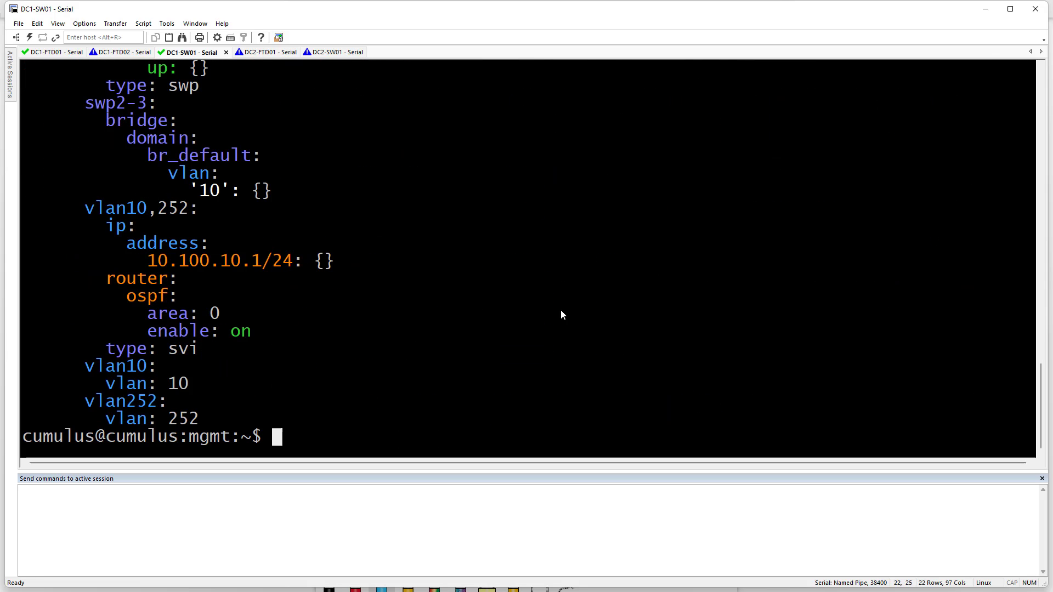
pyautogui.scroll(12, 434, 356)
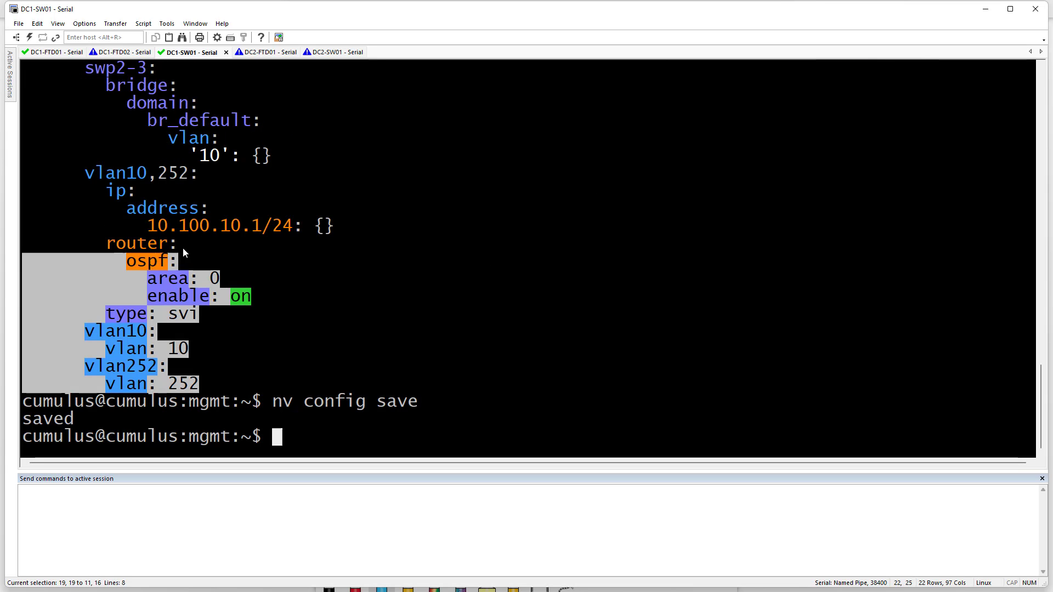
pyautogui.scroll(5, 183, 247)
pyautogui.moveTo(183, 248); pyautogui.dragTo(24, 156)
pyautogui.scroll(3, 189, 188)
pyautogui.scroll(2, 182, 228)
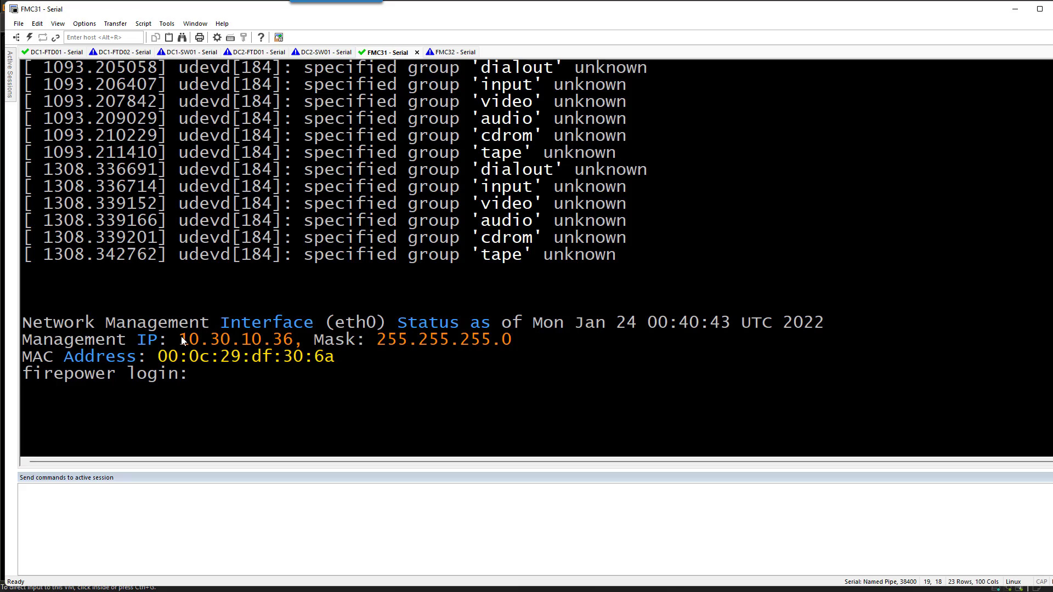
# Log in to FMC31 as admin, accept the EULA, and set hostname fmc31
pyautogui.moveTo(179, 339); pyautogui.dragTo(294, 340)
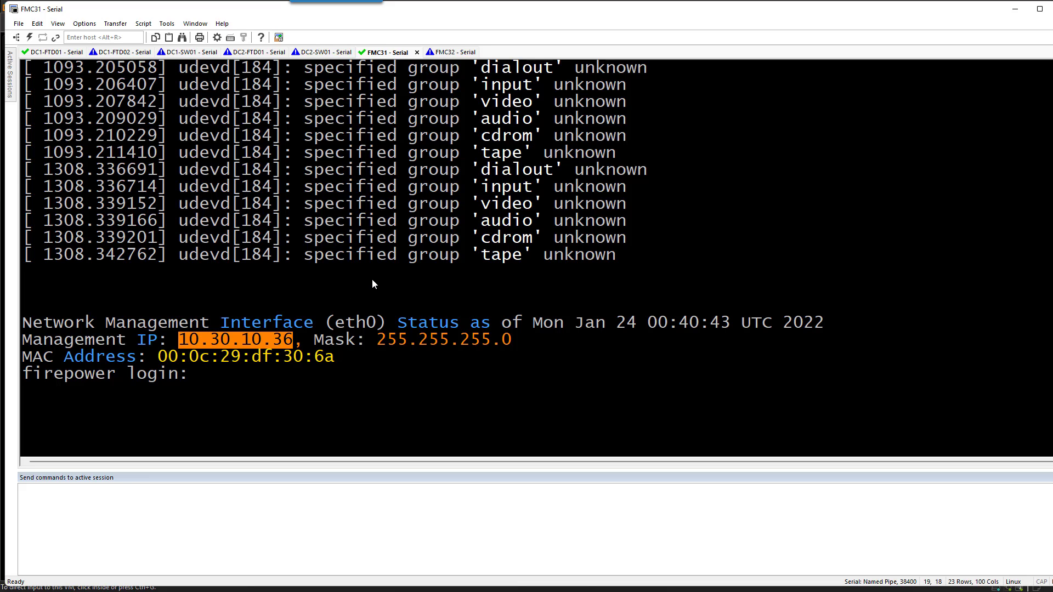
pyautogui.write('admin')
pyautogui.press('Return')
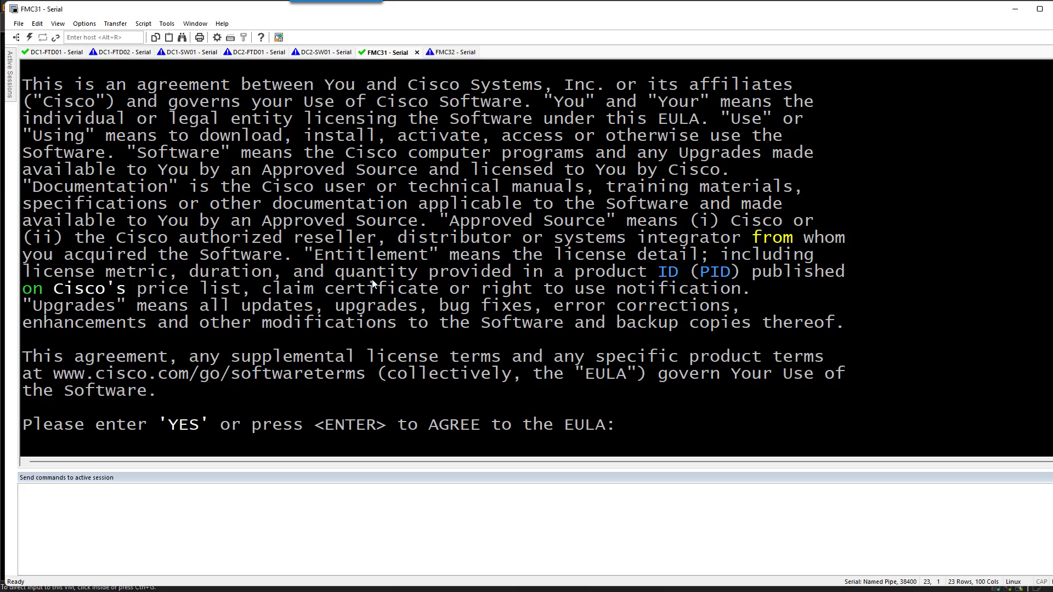
pyautogui.press('Return')
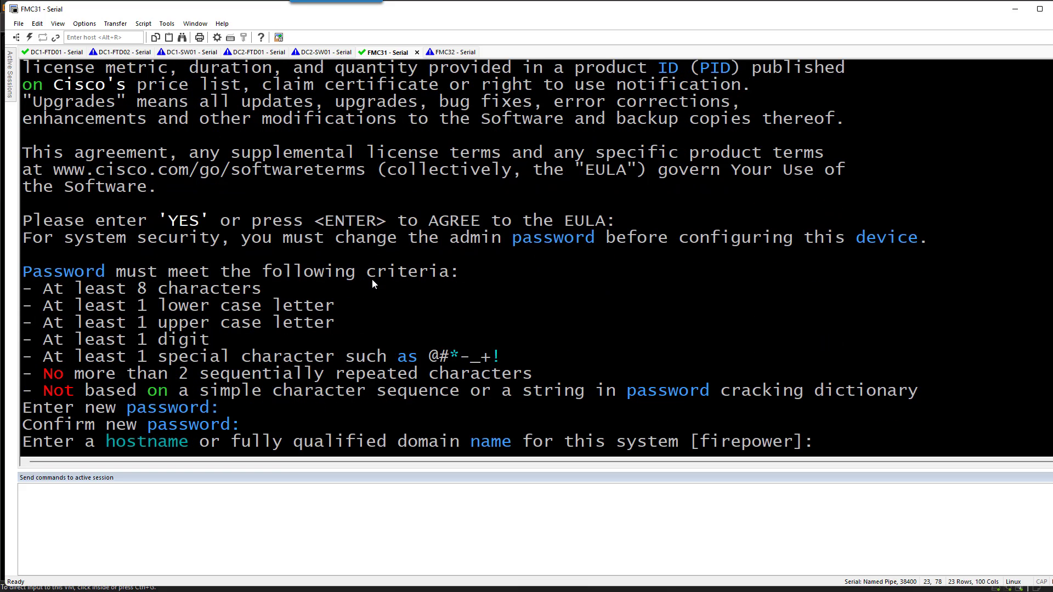
pyautogui.write('fmc31')
pyautogui.press('Return')
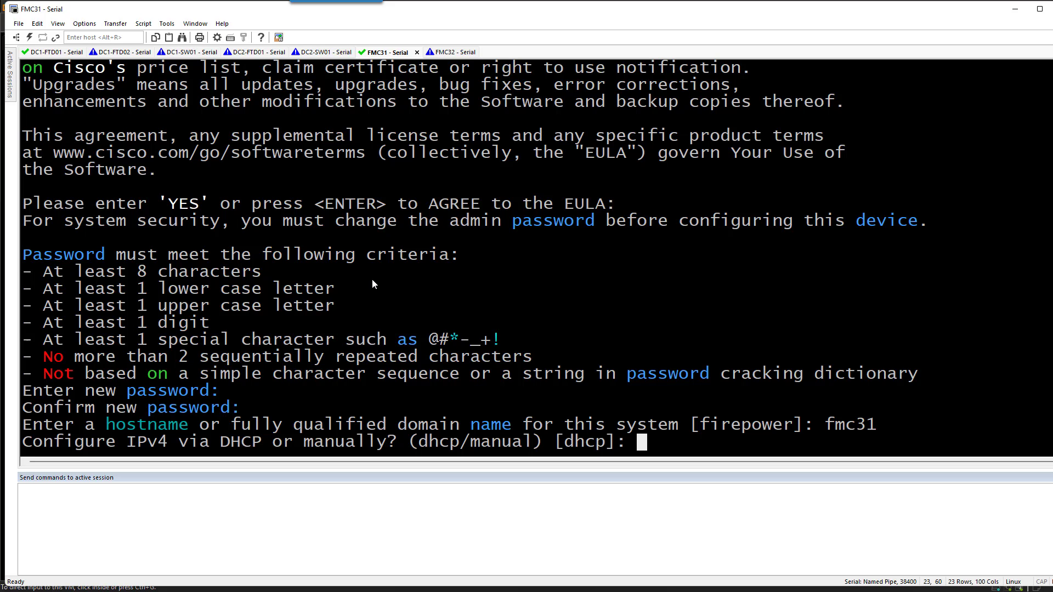
# Set manual IPv4 address 10.30.10.180, keep default mask, gateway, DNS and NTP, and confirm
pyautogui.write('manual')
pyautogui.press('Return')
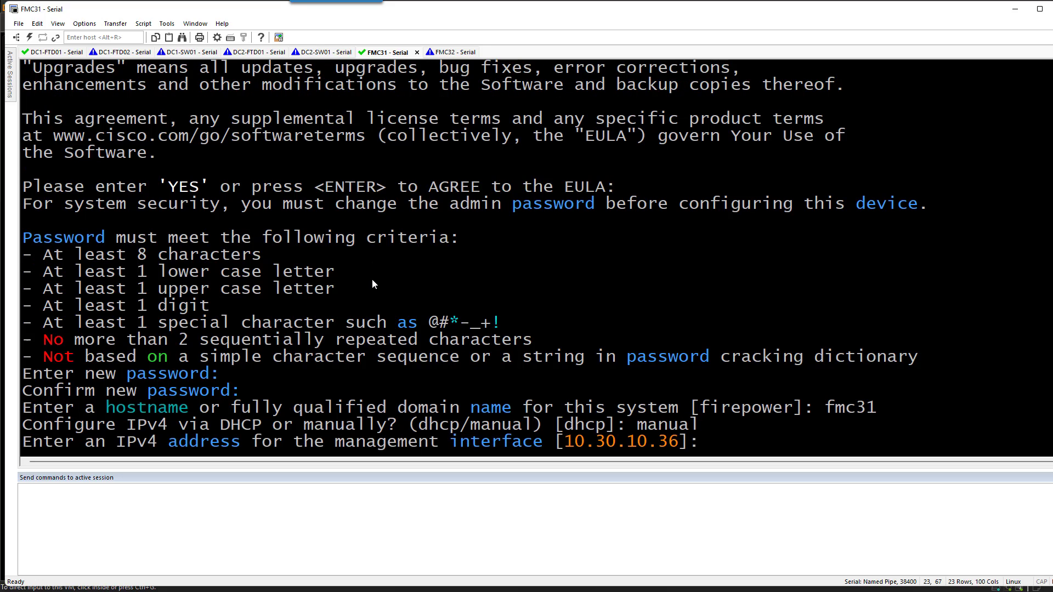
pyautogui.write('10.30.10.180')
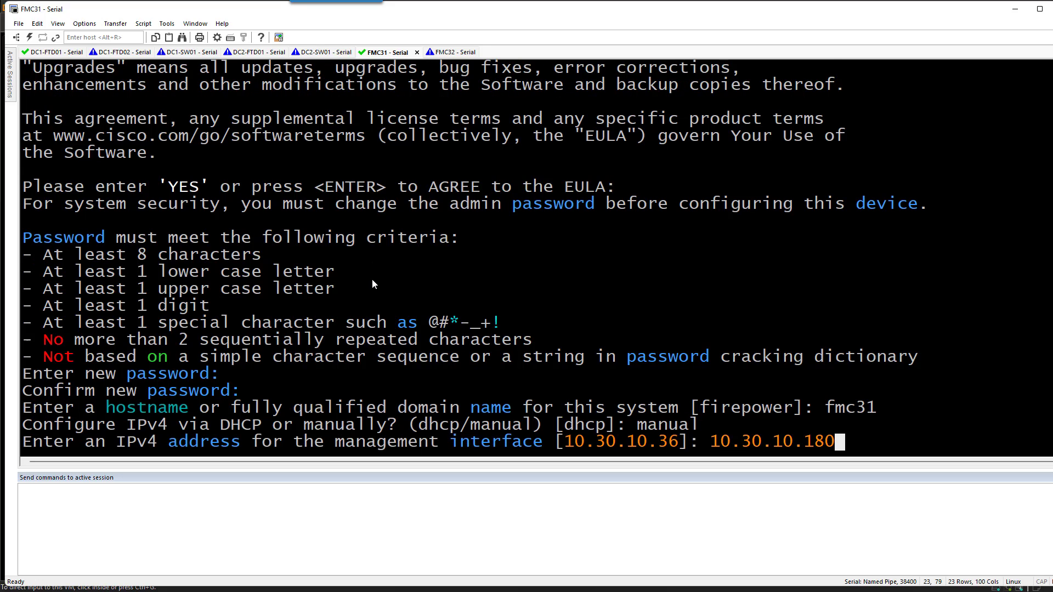
pyautogui.press('Return')
pyautogui.press('Return')
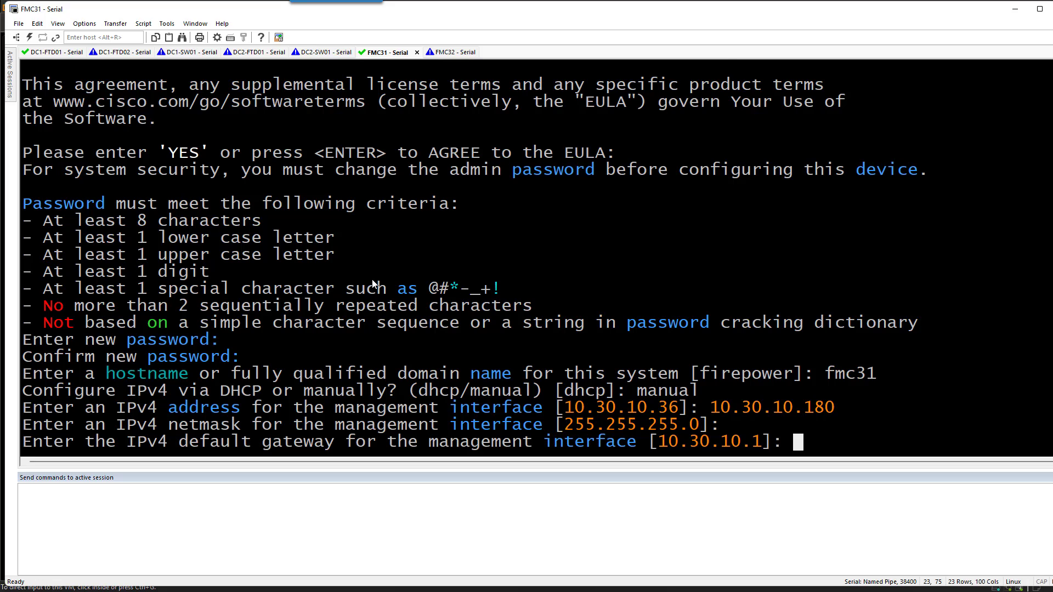
pyautogui.press('Return')
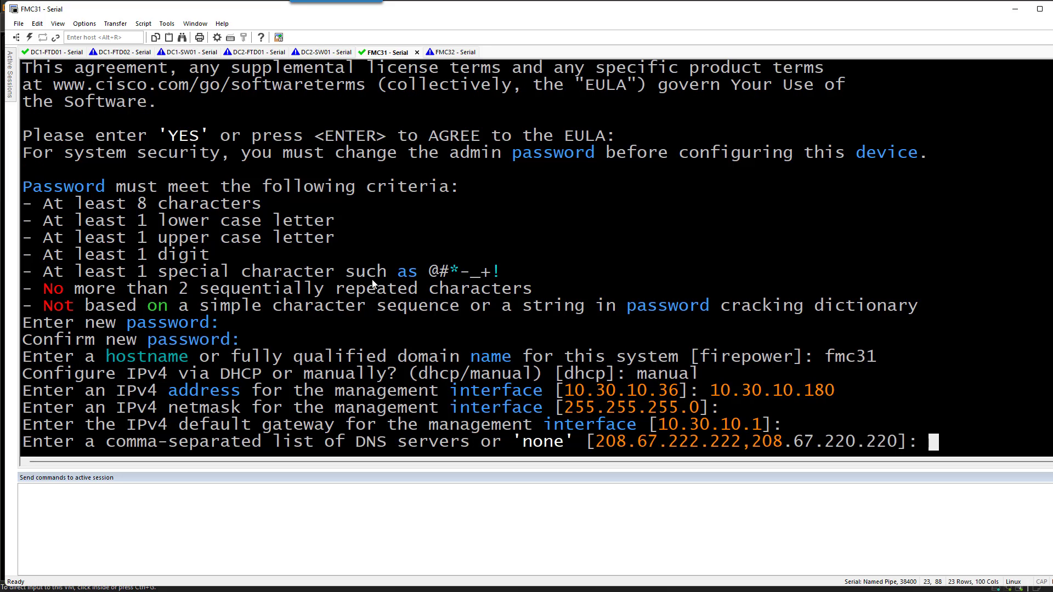
pyautogui.press('Return')
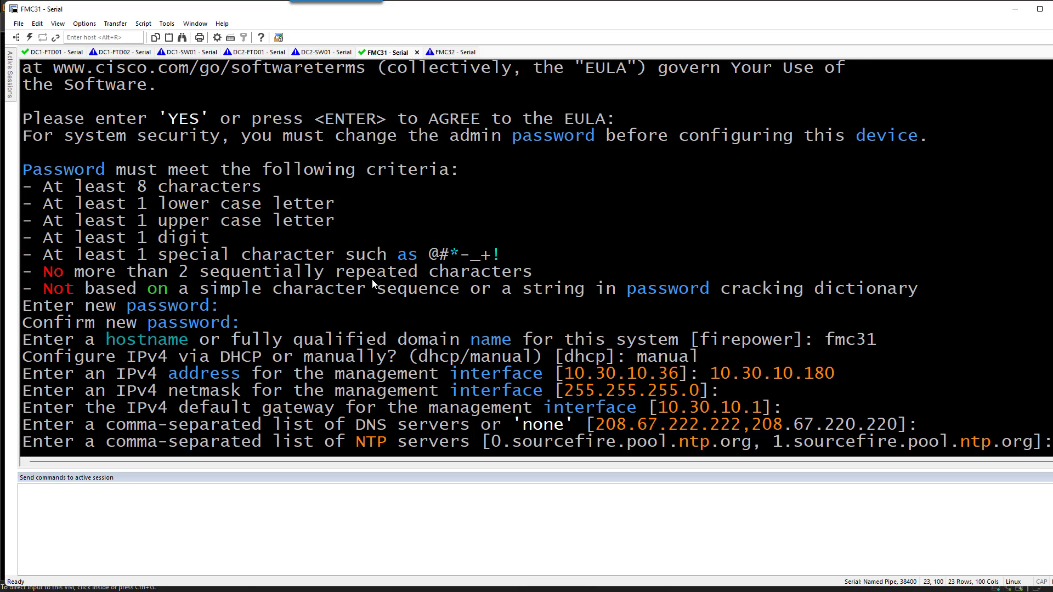
pyautogui.press('Return')
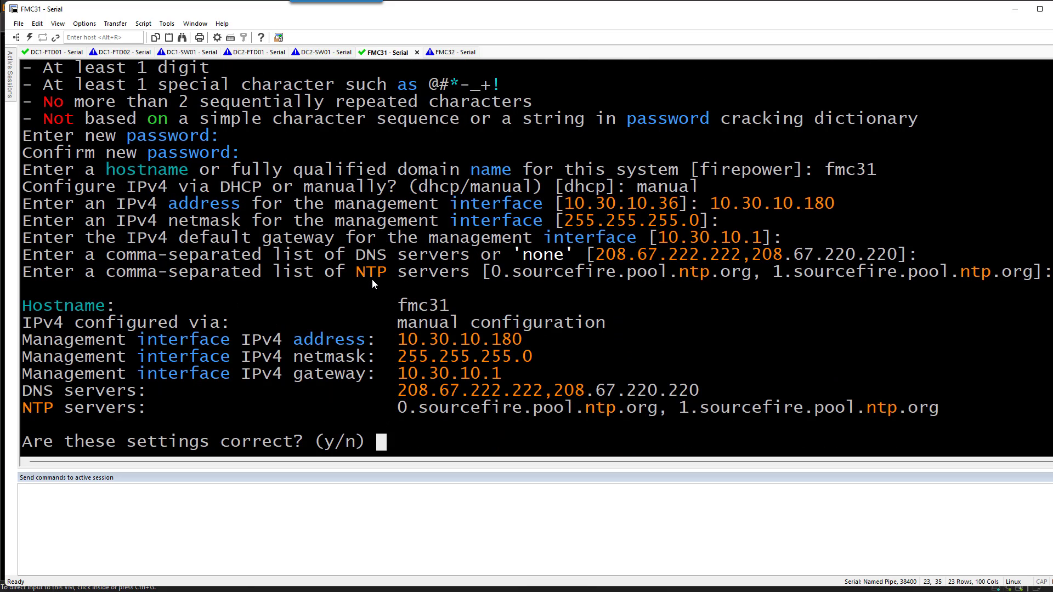
pyautogui.write('y')
pyautogui.press('Return')
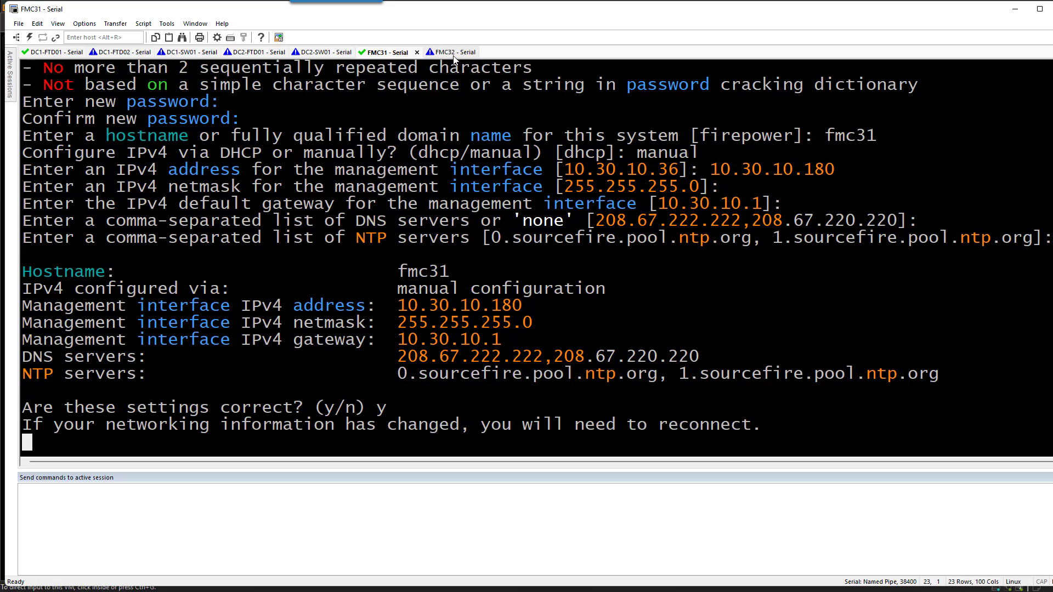
# Log in to the FMC32 console as admin, accept the EULA, and set hostname fmc32
pyautogui.click(452, 53)
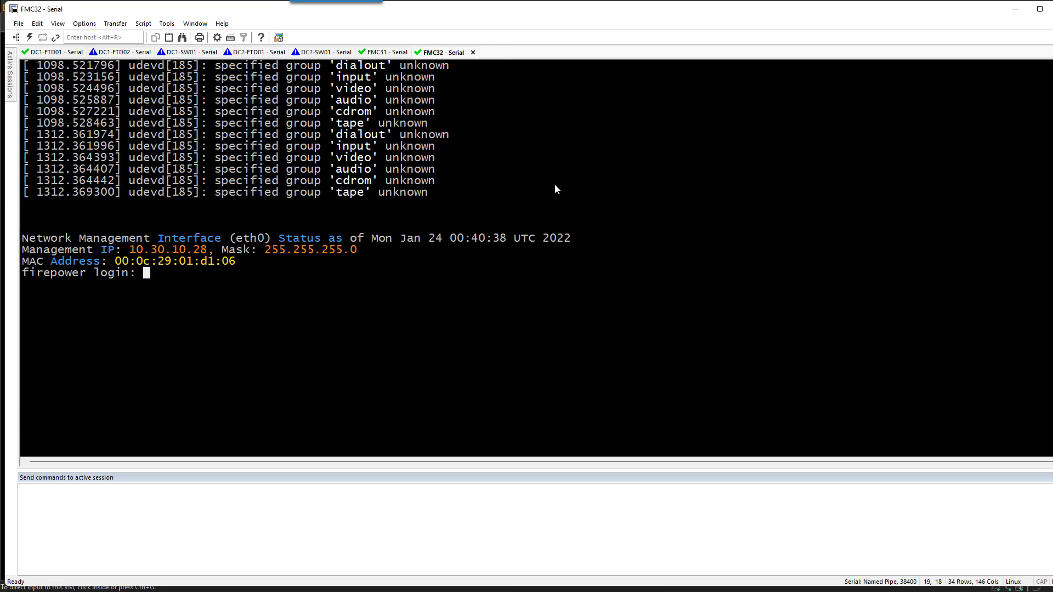
pyautogui.write('admin')
pyautogui.press('Return')
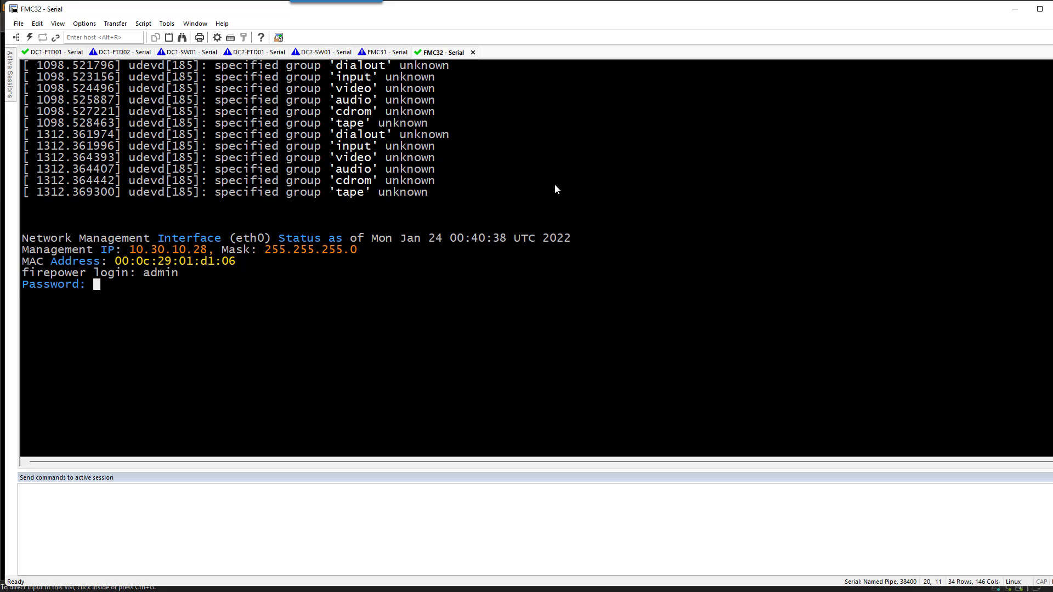
pyautogui.press('Return')
pyautogui.press('Return')
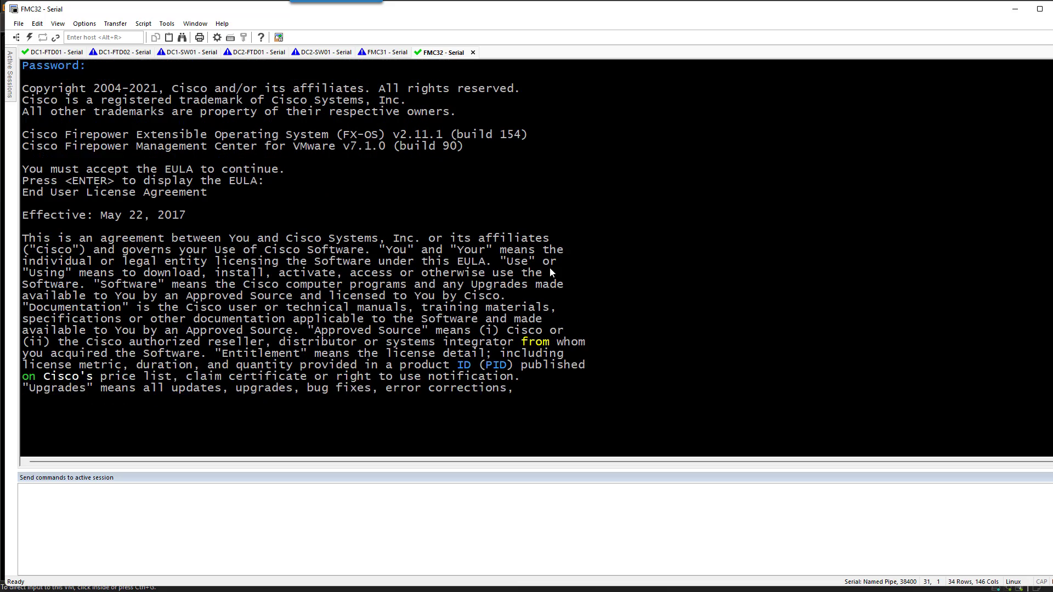
pyautogui.press('Return')
pyautogui.write('fmc32')
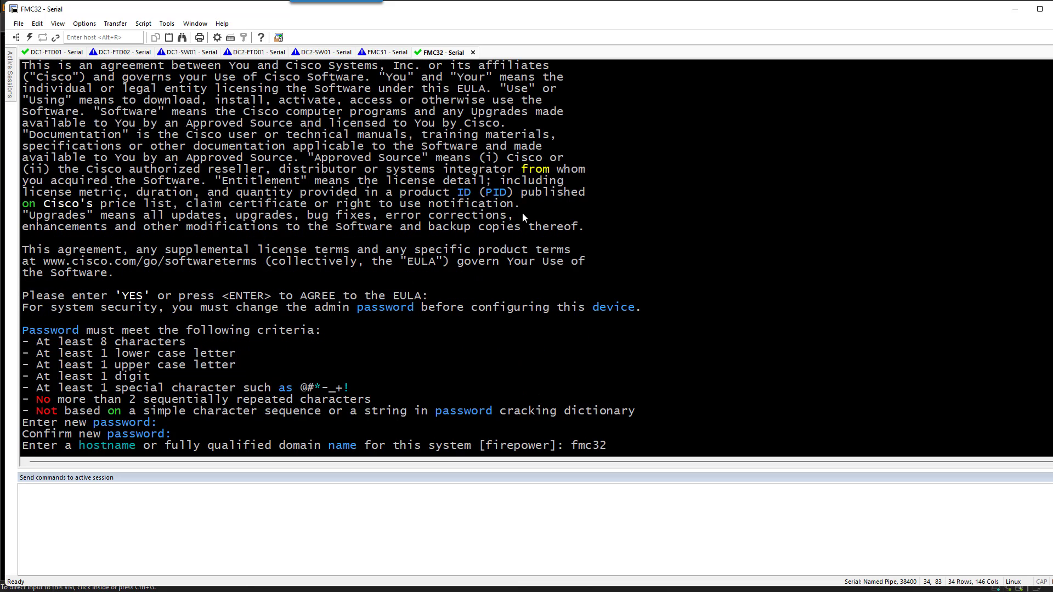
pyautogui.press('Return')
pyautogui.write('ma')
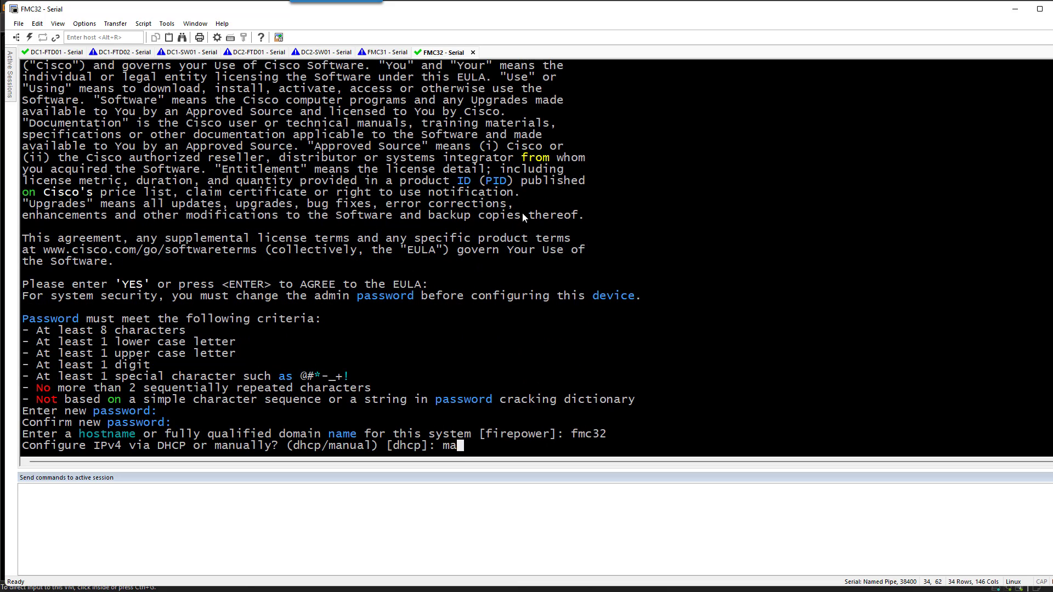
pyautogui.write('nual')
# Enter manual address 10.30.10.190 with the default netmask, then sign in to the fmc31 web interface
pyautogui.press('Return')
pyautogui.write('10.30.1')
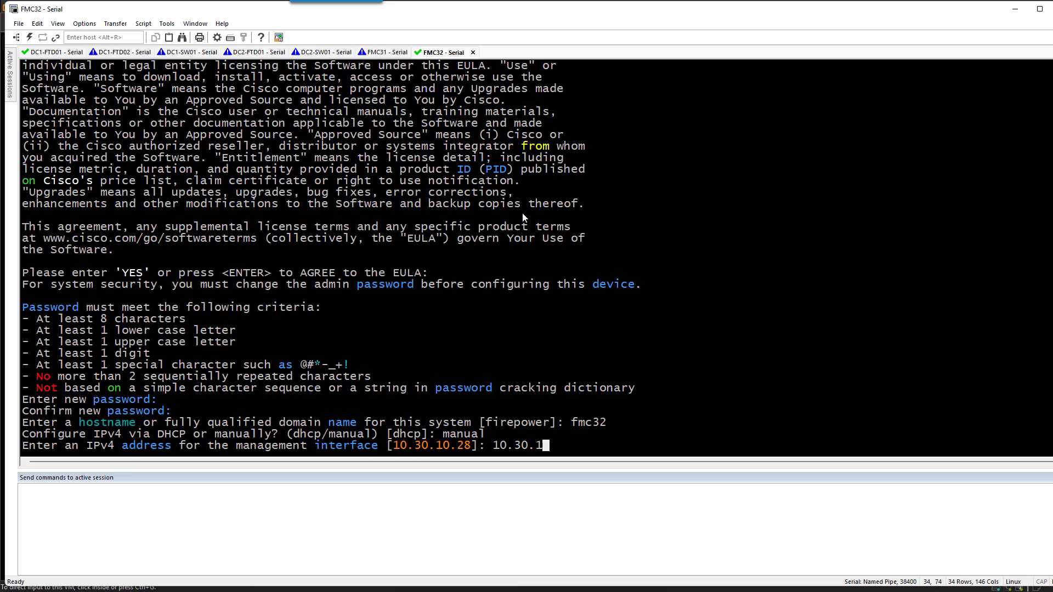
pyautogui.write('0.190')
pyautogui.press('Return')
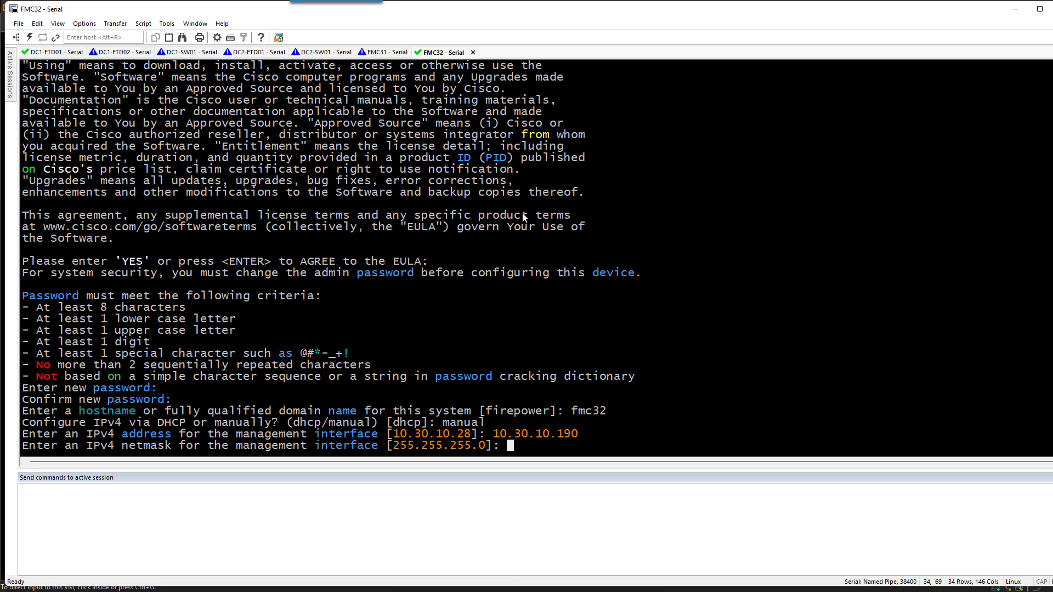
pyautogui.press('Return')
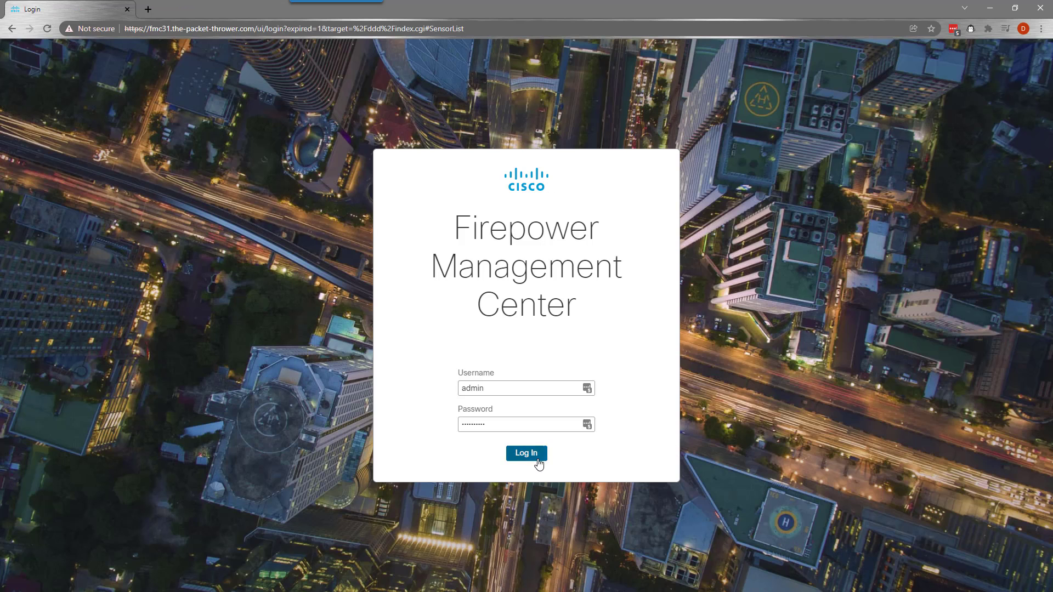
pyautogui.click(537, 455)
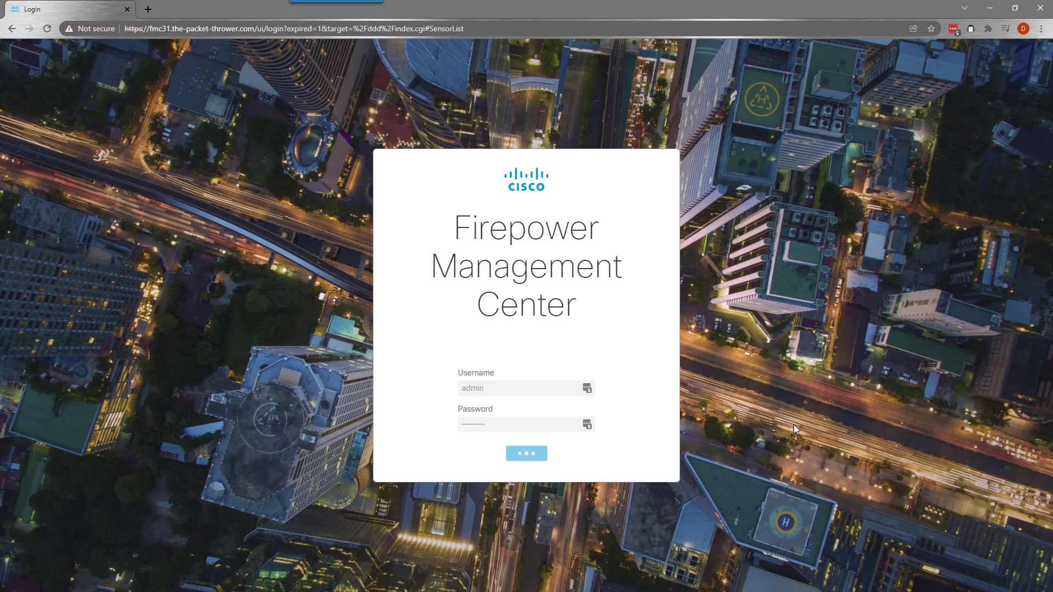
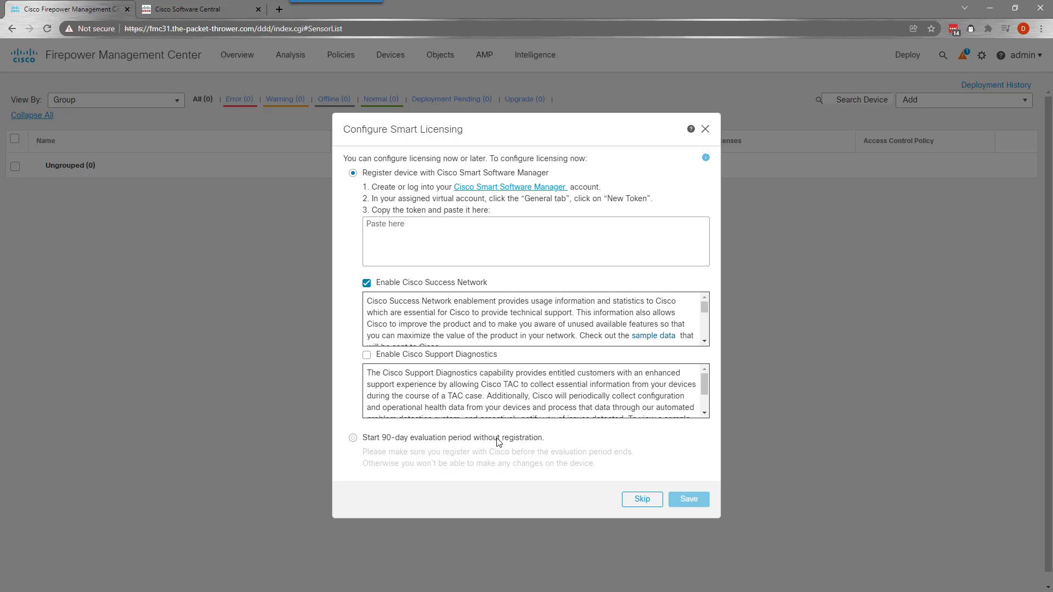
# Enable Cisco Support Diagnostics in the Smart Licensing setup and switch to Cisco Software Central
pyautogui.click(420, 356)
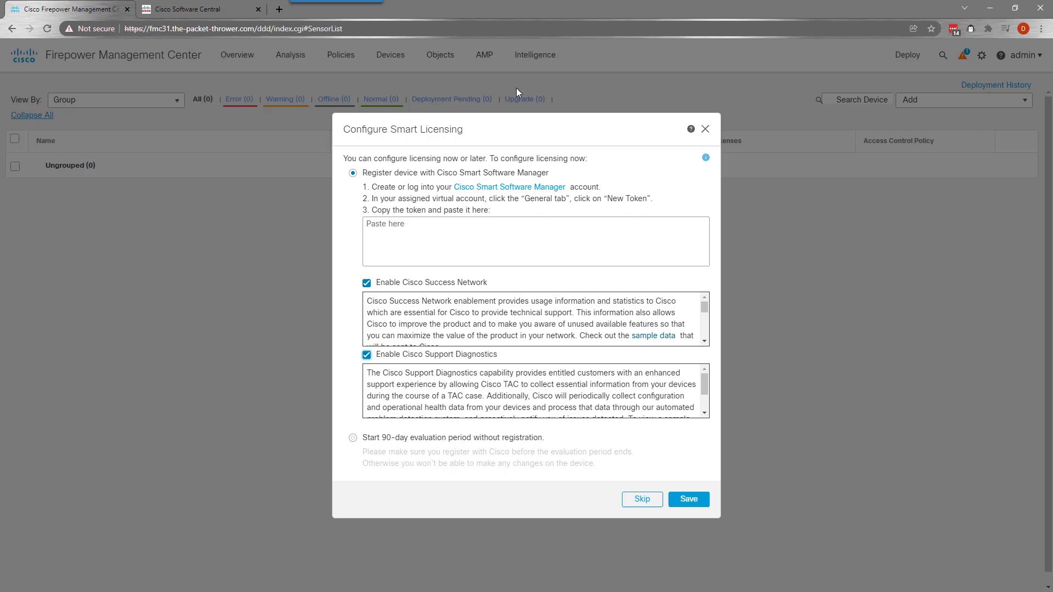
pyautogui.click(181, 10)
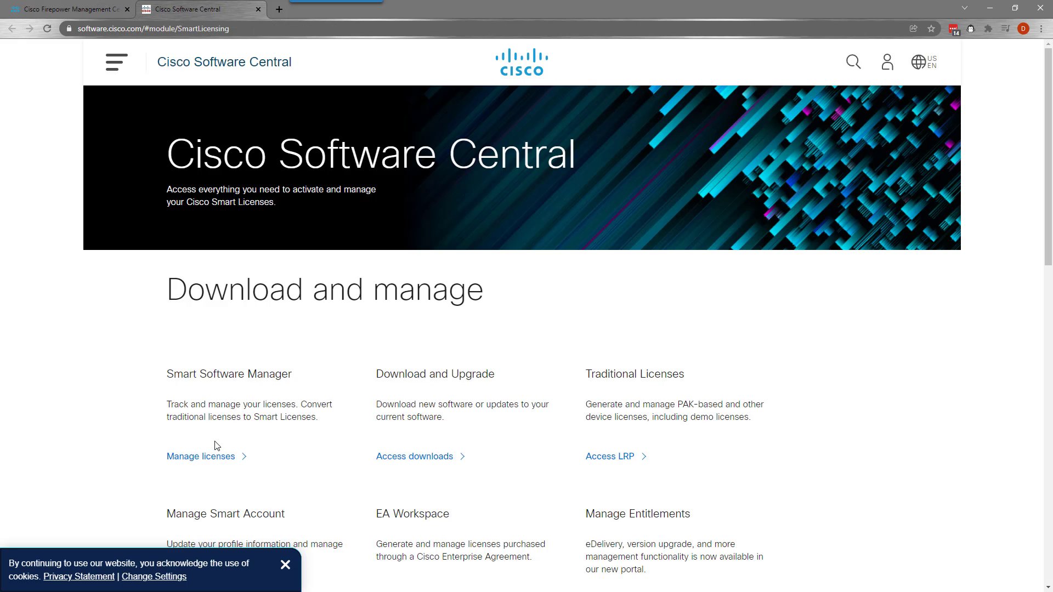
# Copy the newest registration token from the Smart Software Licensing inventory back to the FMC
pyautogui.click(197, 458)
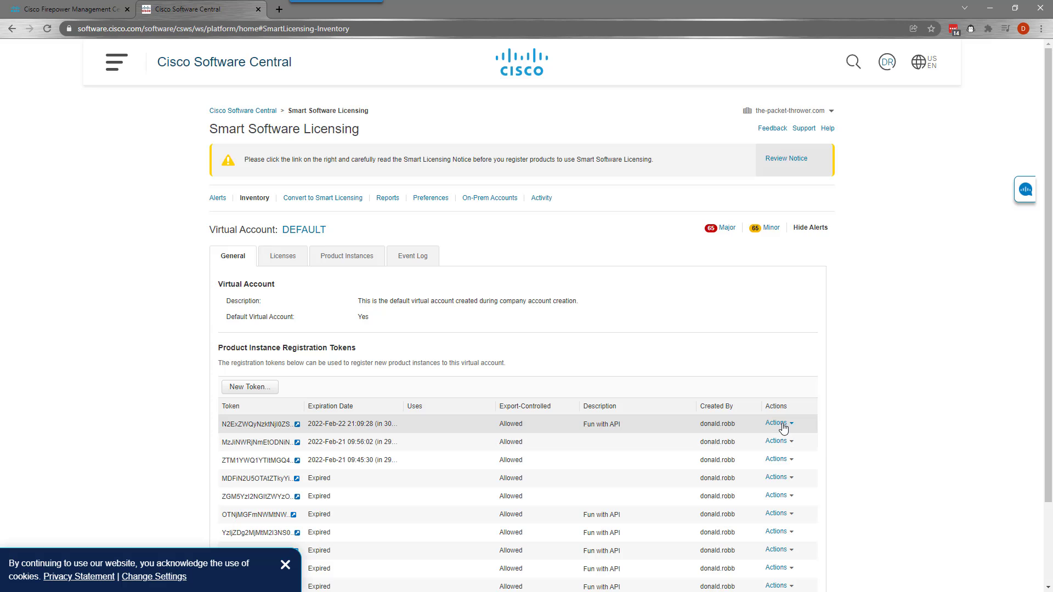
pyautogui.click(780, 424)
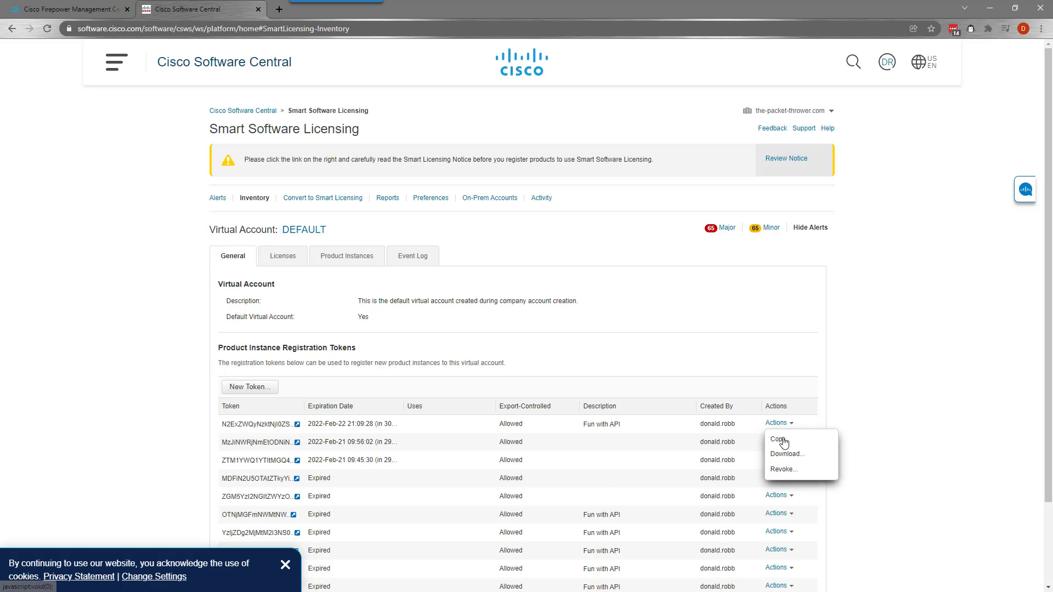
pyautogui.click(781, 438)
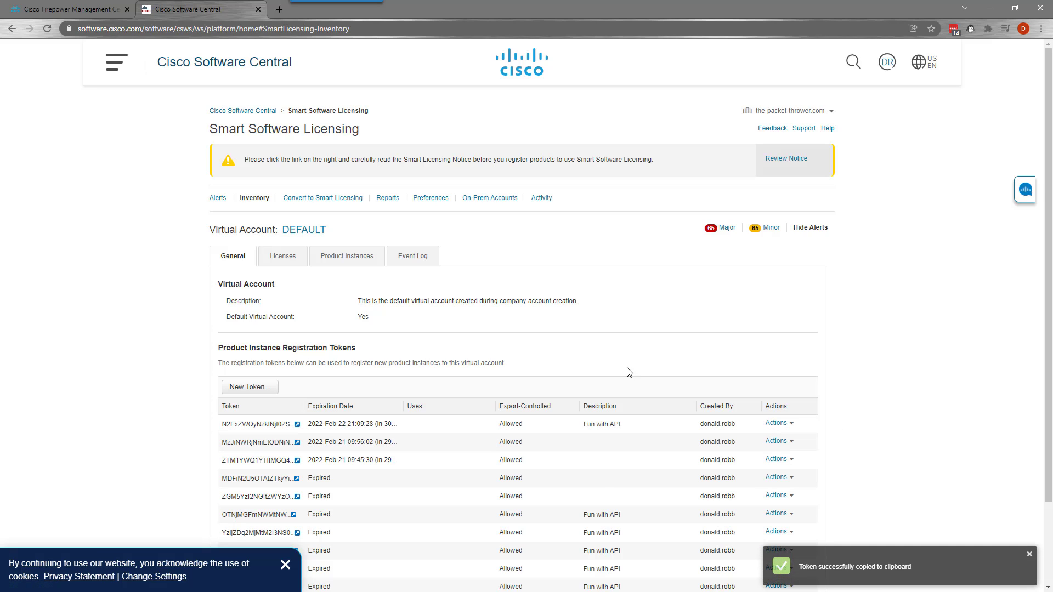
pyautogui.click(69, 9)
# On 10.30.10.190, register Smart Licensing with the pasted token and Support Diagnostics enabled
pyautogui.click(446, 233)
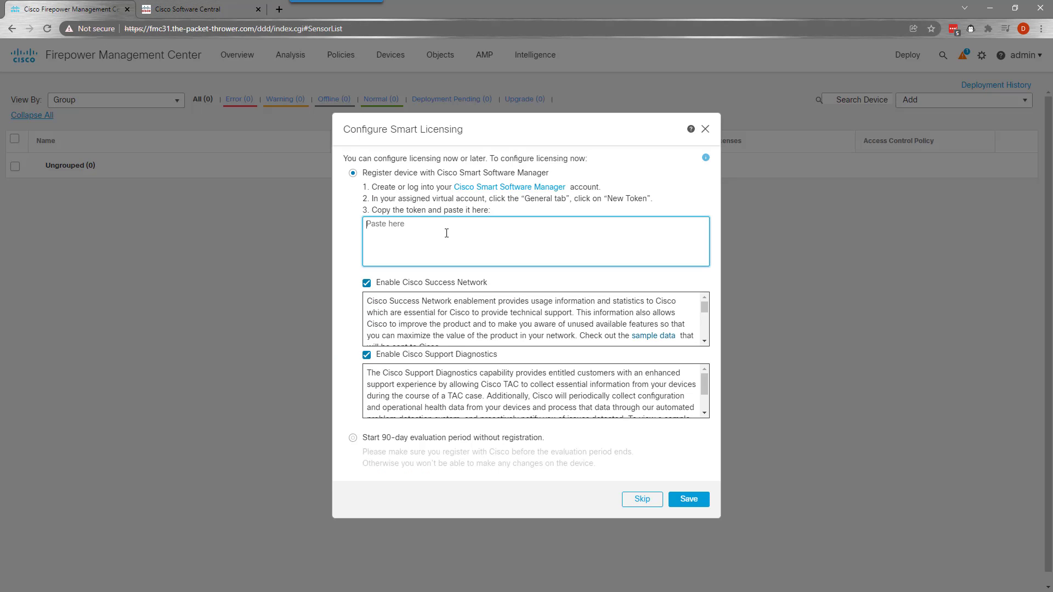
pyautogui.hotkey('ctrl', 'v')
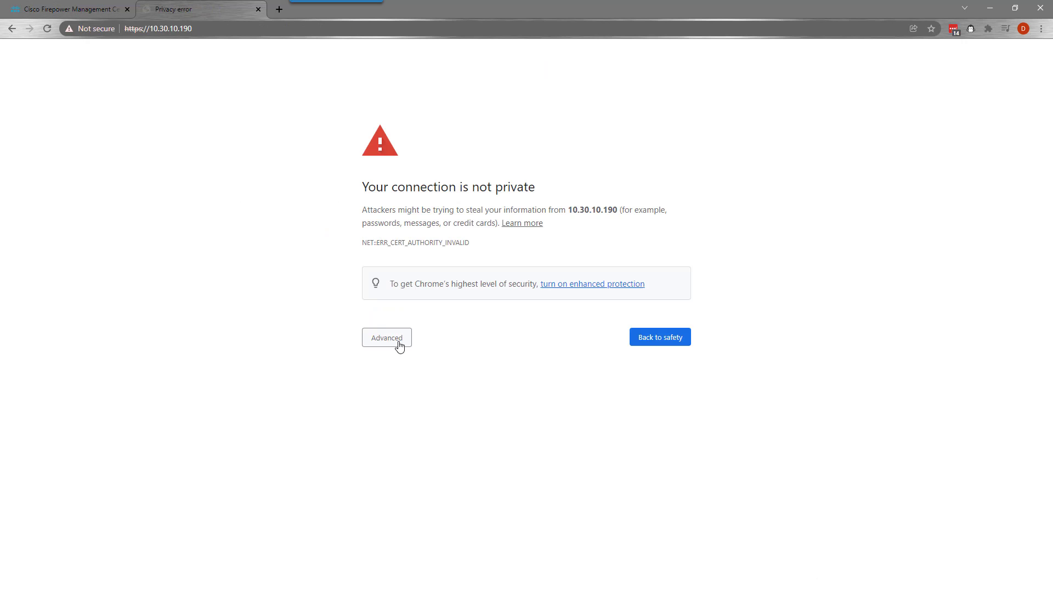
pyautogui.click(395, 337)
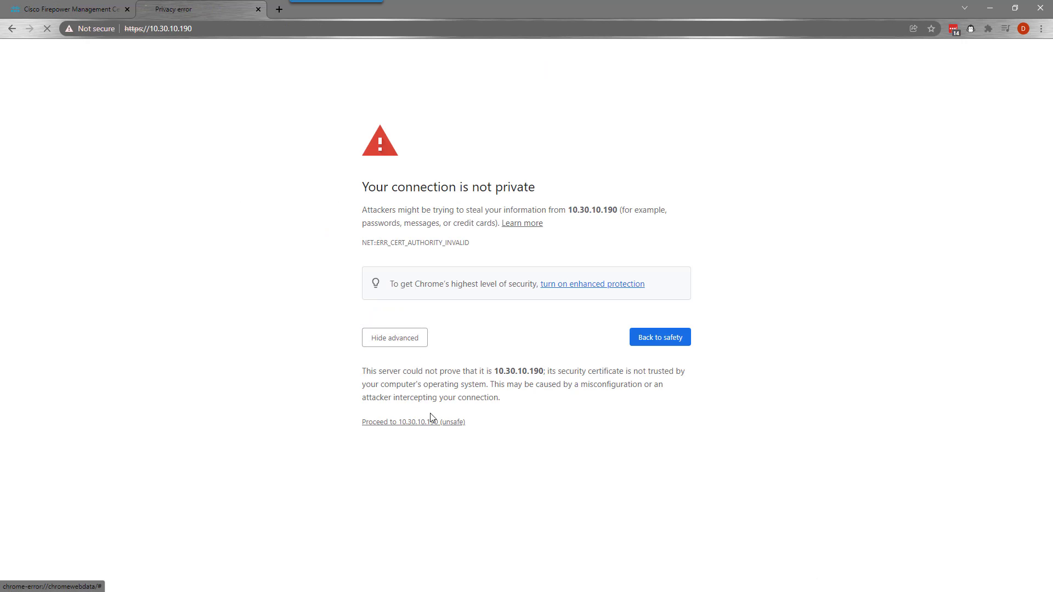
pyautogui.click(431, 420)
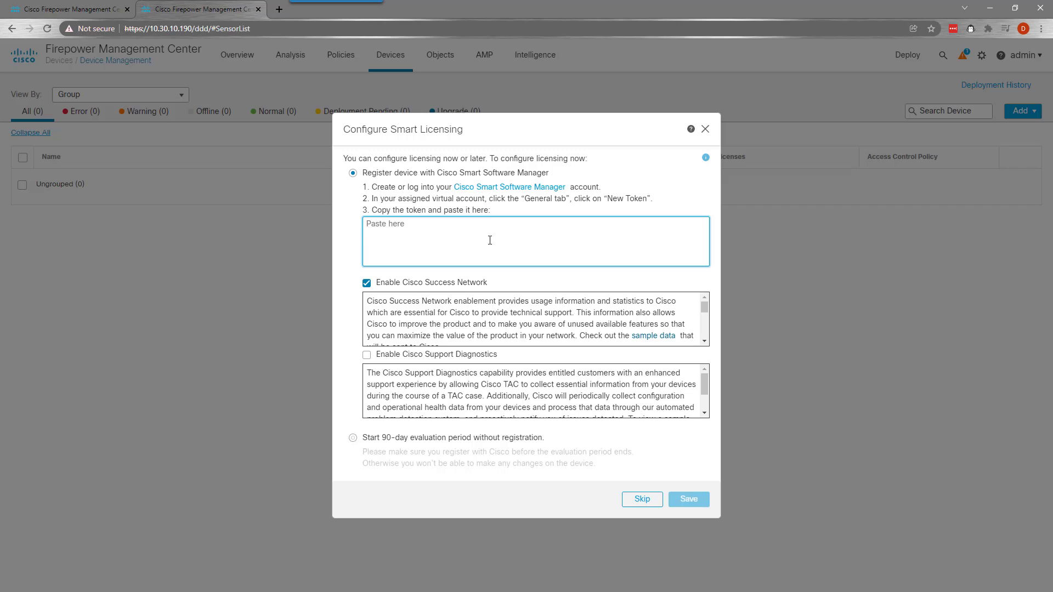
pyautogui.hotkey('ctrl', 'v')
pyautogui.click(409, 357)
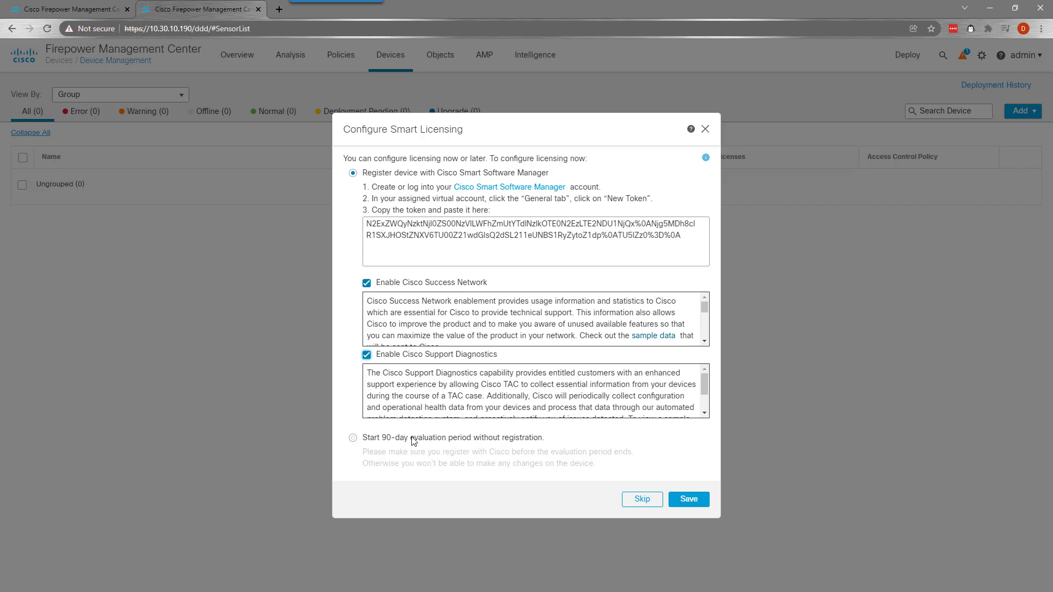
pyautogui.click(689, 500)
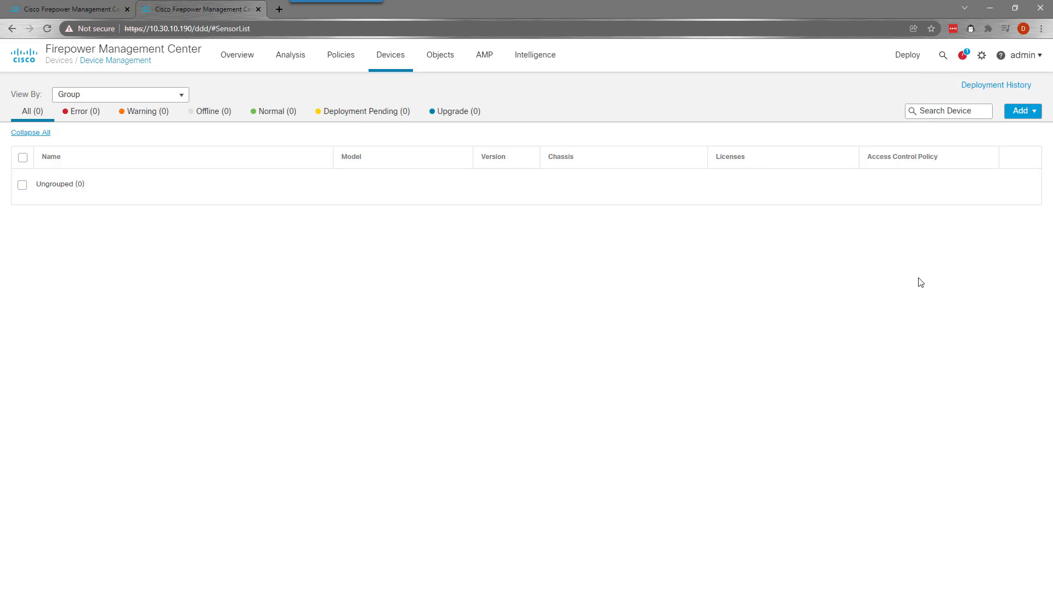
pyautogui.click(983, 57)
pyautogui.click(685, 135)
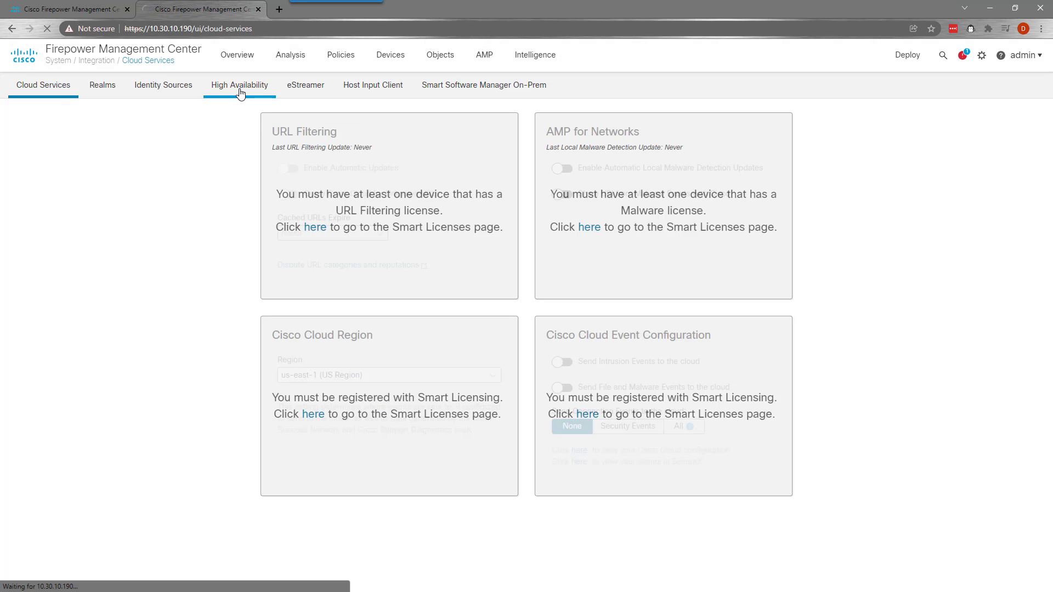
# Register 10.30.10.190 as Secondary peer of primary 10.30.10.180 using the shared registration key
pyautogui.click(240, 88)
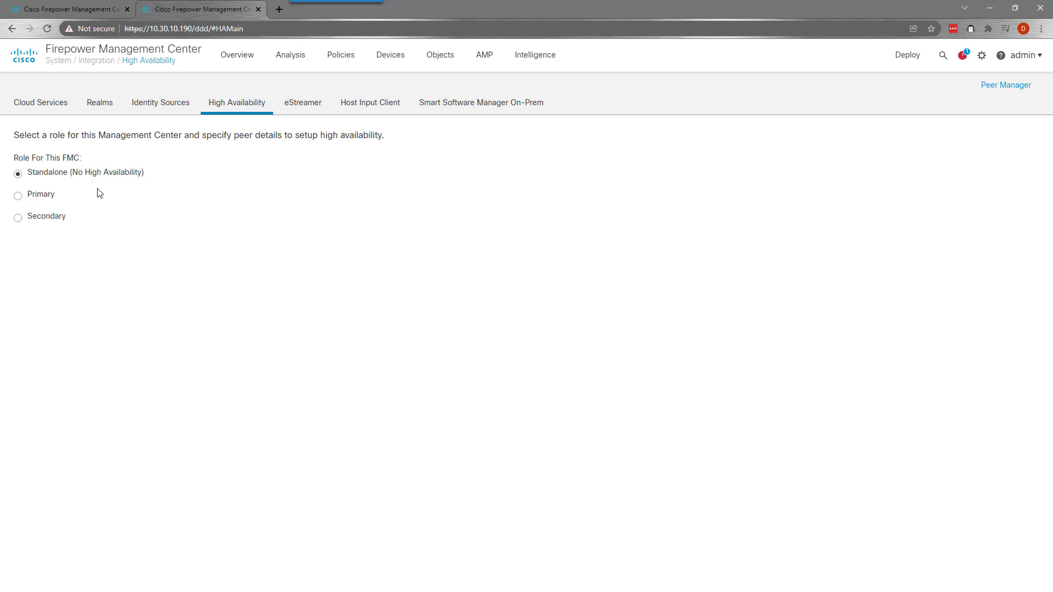
pyautogui.click(19, 218)
pyautogui.click(108, 283)
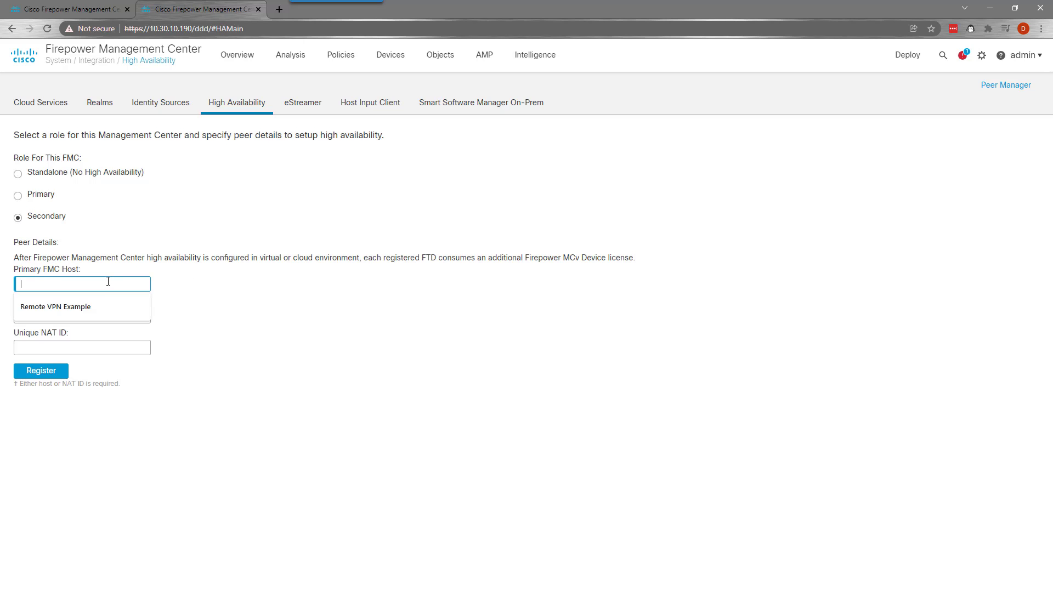
pyautogui.write('10.30.10.180')
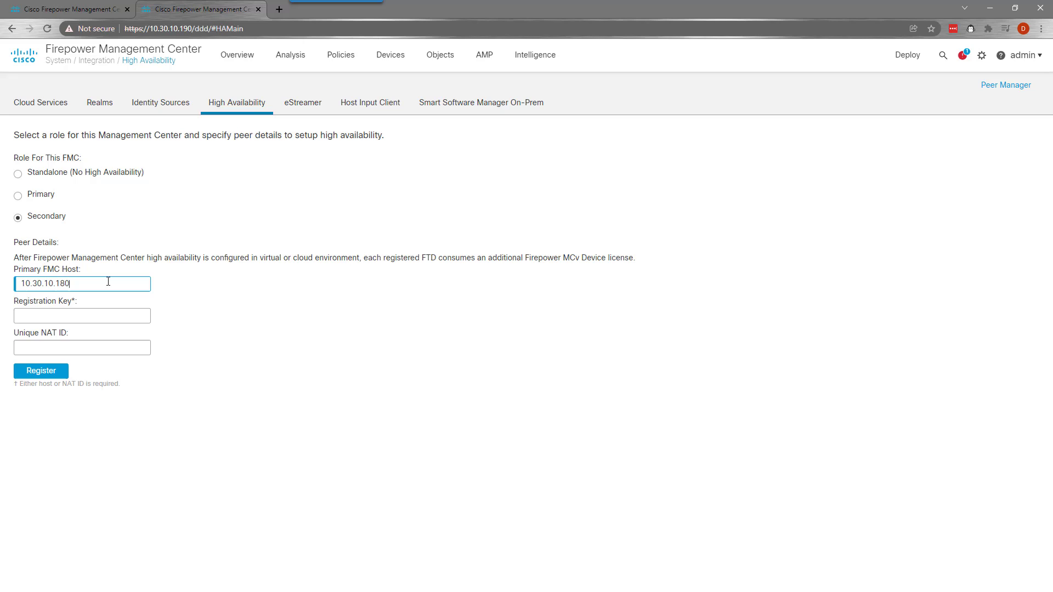
pyautogui.press('Tab')
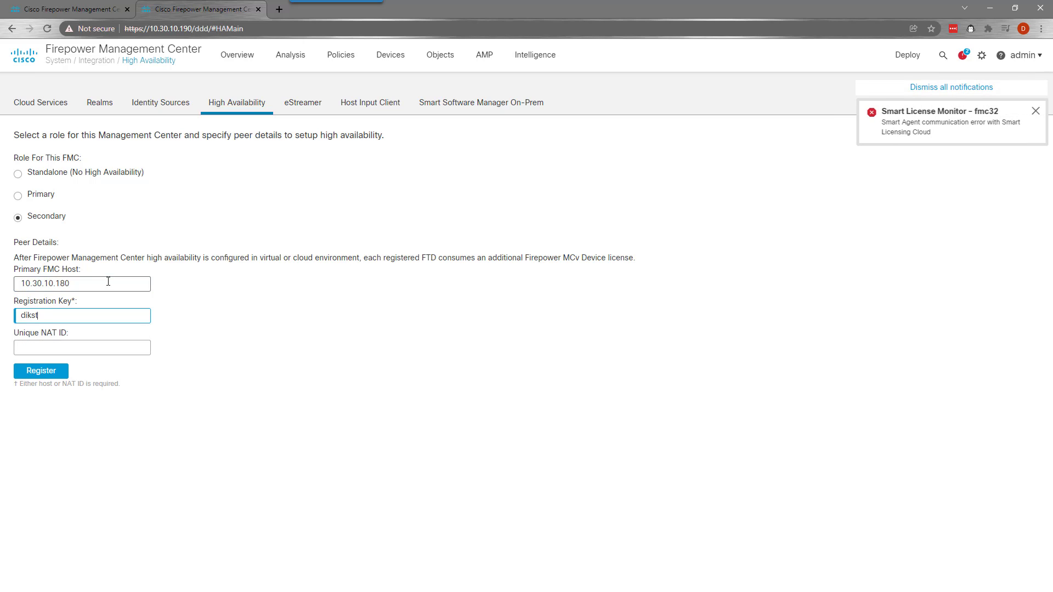
pyautogui.click(47, 373)
pyautogui.click(631, 347)
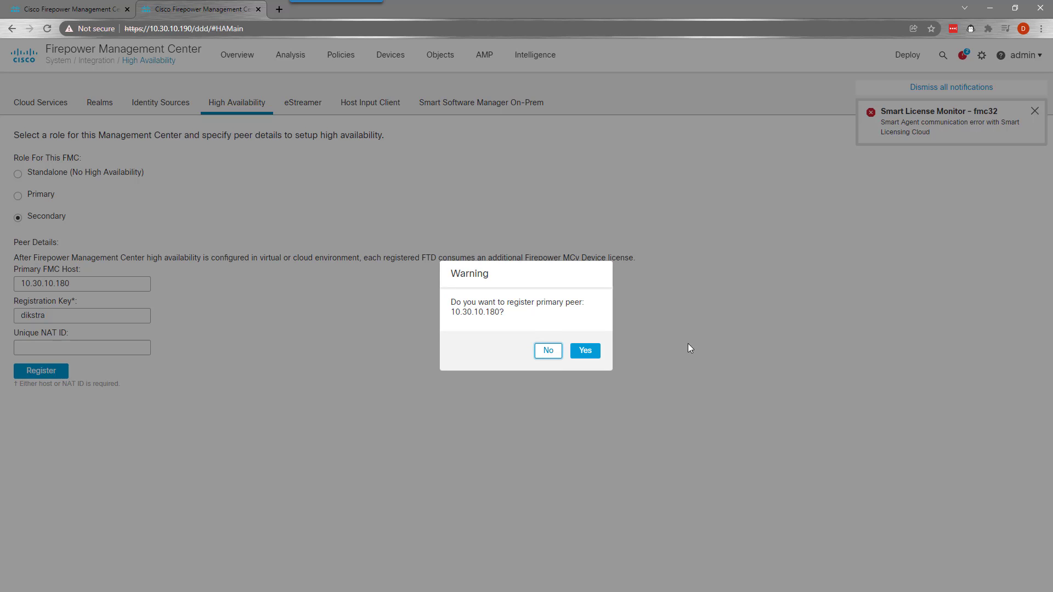
pyautogui.click(585, 353)
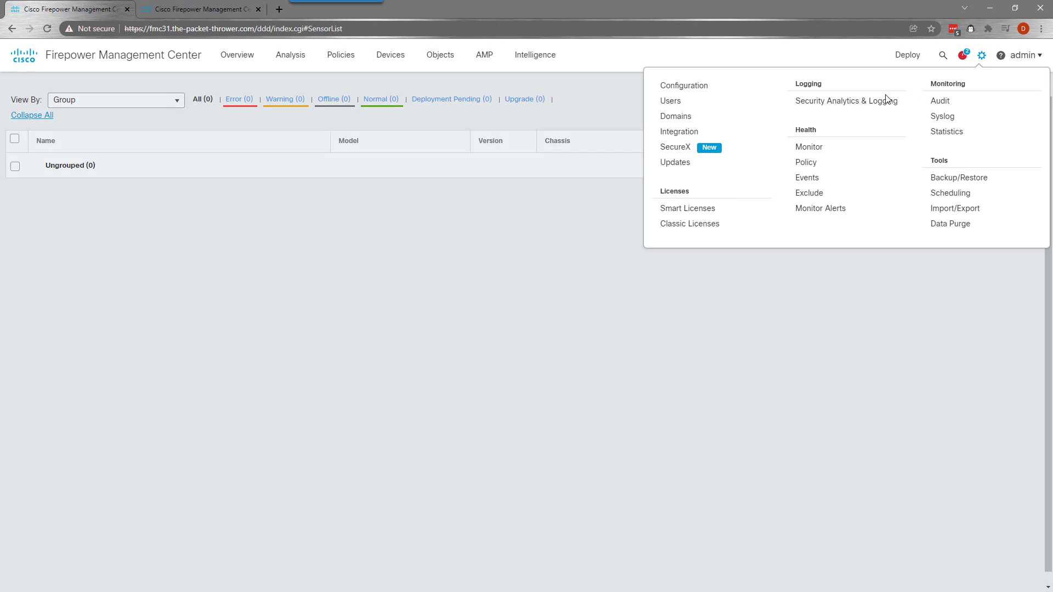
# Set fmc31 as Primary with secondary peer 10.30.10.190 and the shared key, confirming both warnings
pyautogui.click(981, 55)
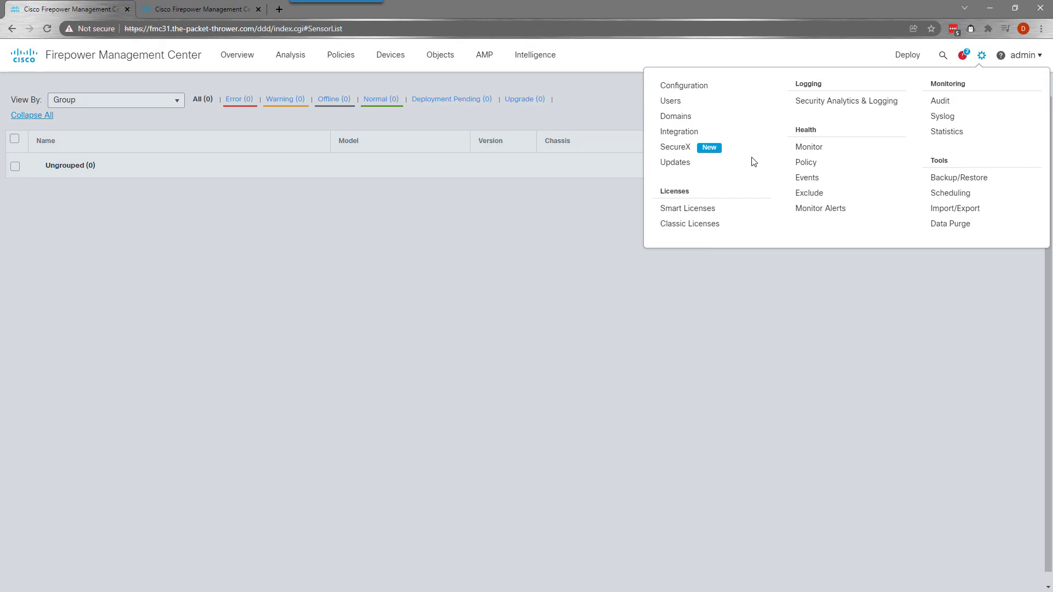
pyautogui.click(680, 133)
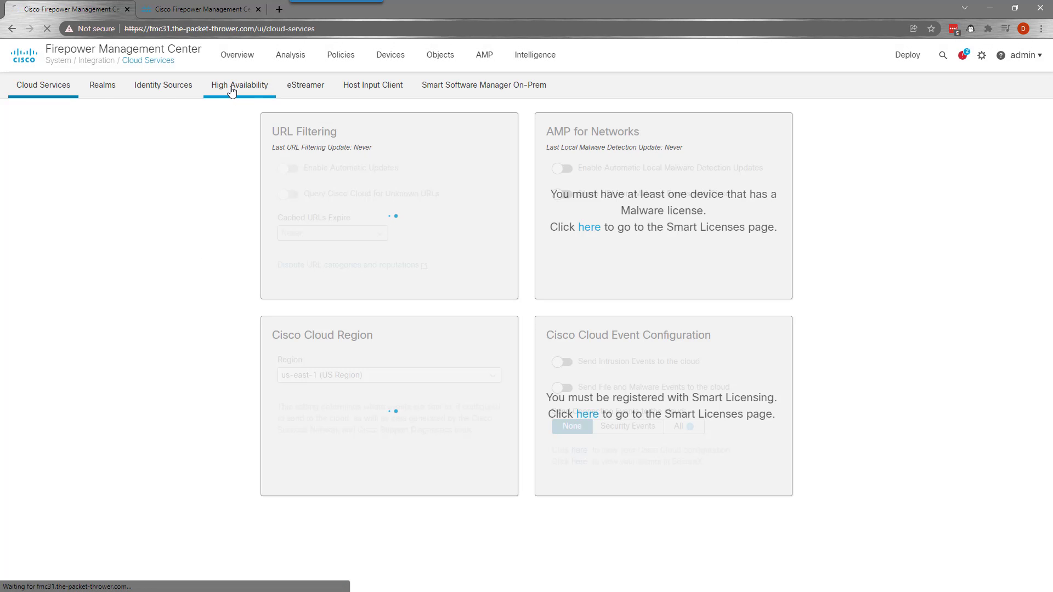
pyautogui.click(232, 91)
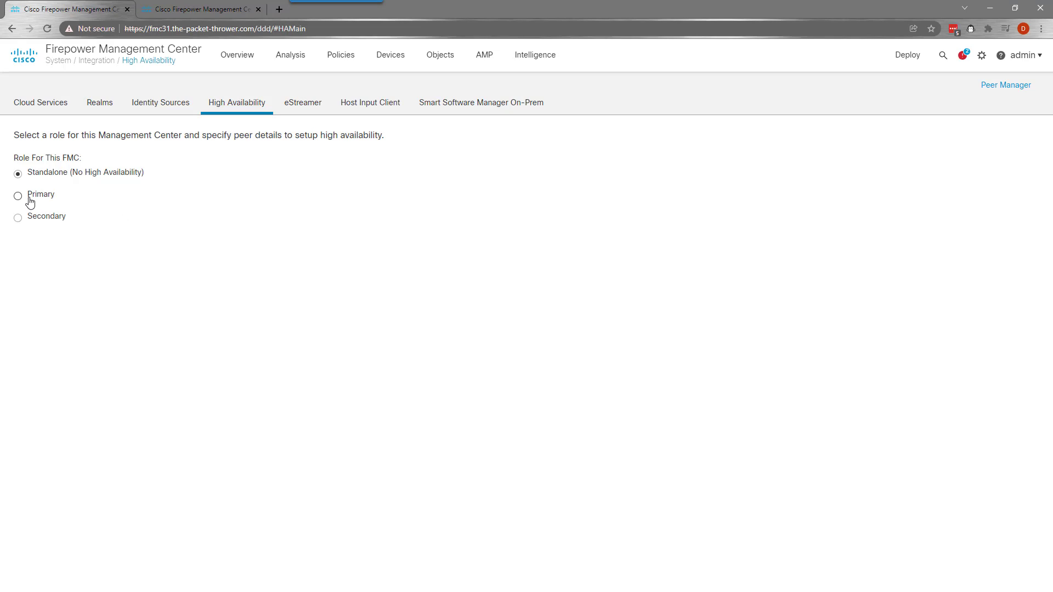
pyautogui.click(26, 198)
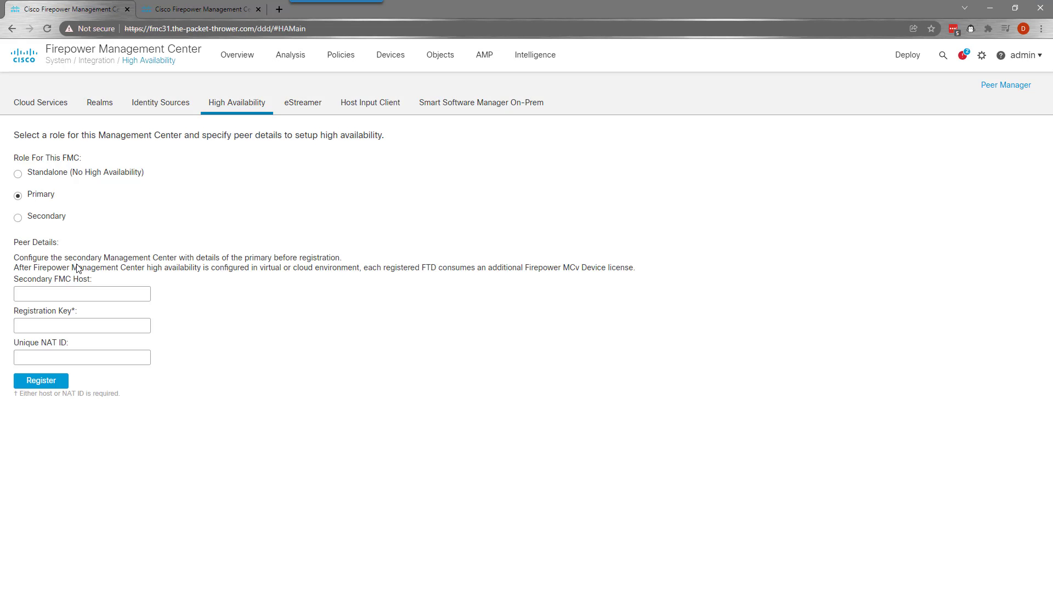
pyautogui.click(72, 292)
pyautogui.write('10.')
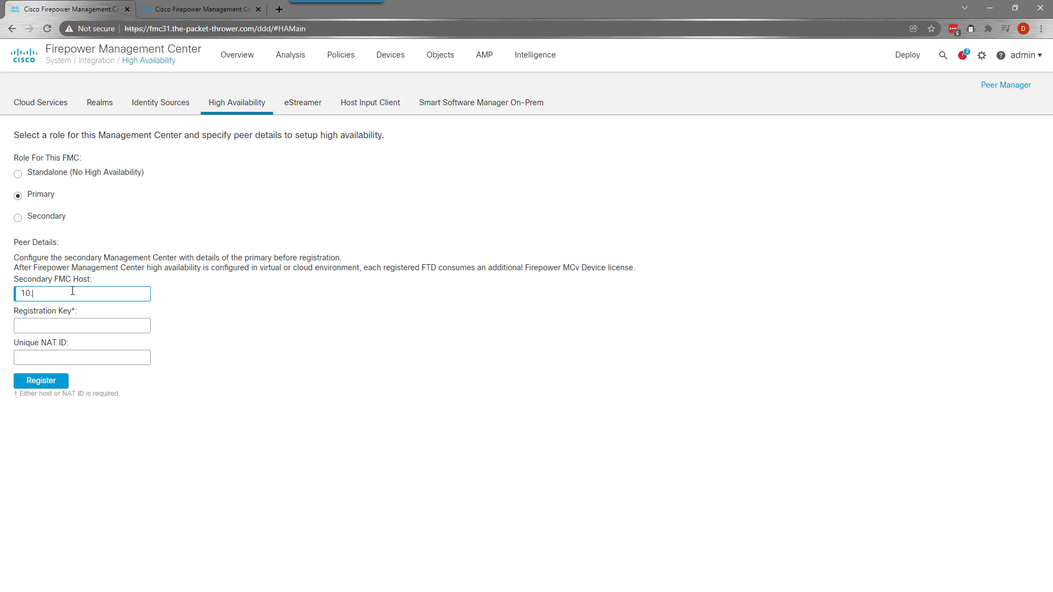
pyautogui.write('30.10.190')
pyautogui.press('Tab')
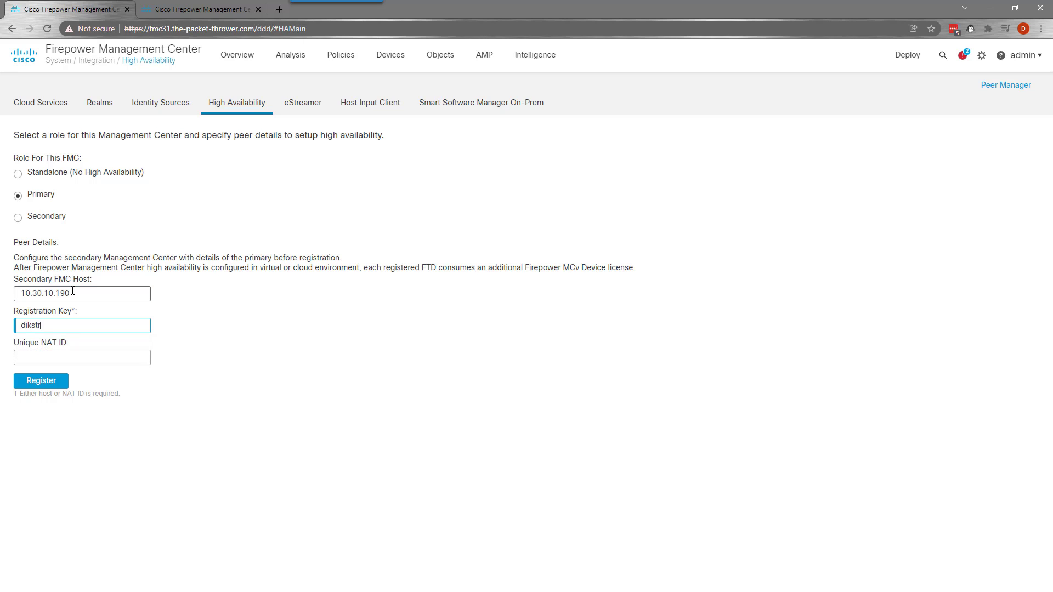
pyautogui.click(62, 384)
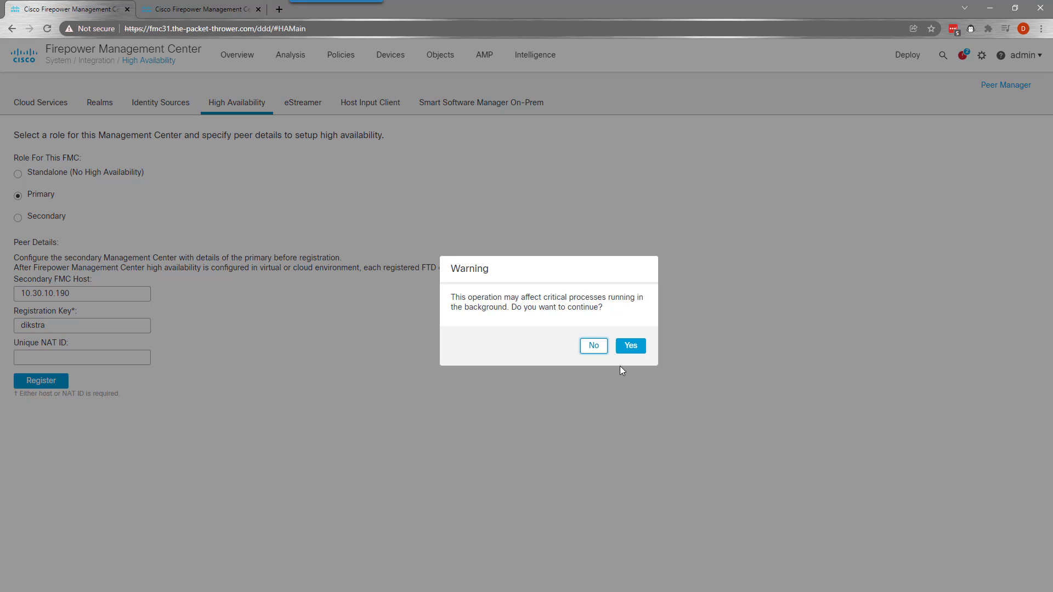
pyautogui.click(639, 348)
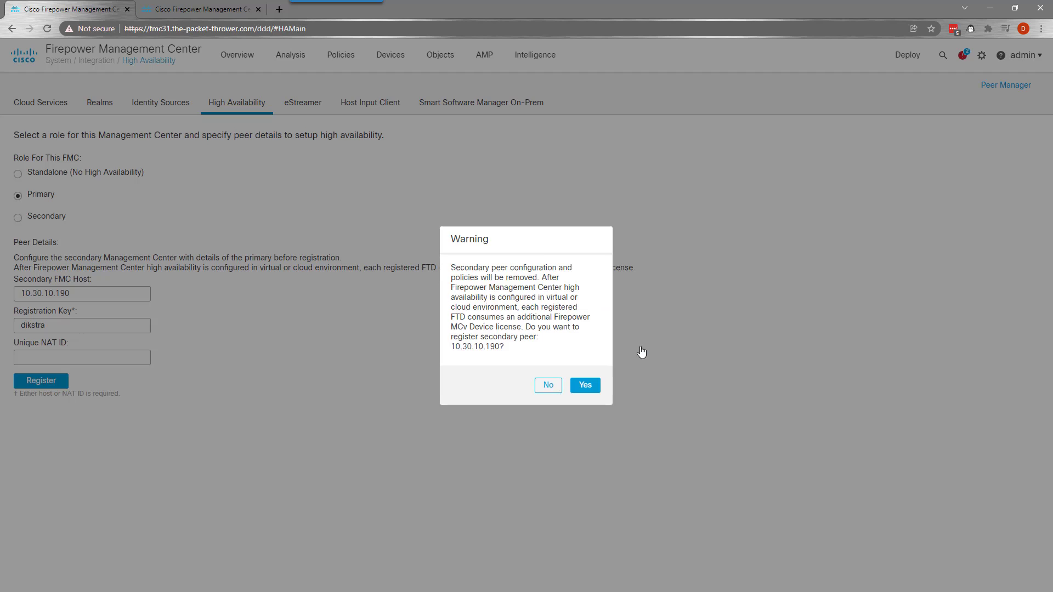
pyautogui.click(586, 385)
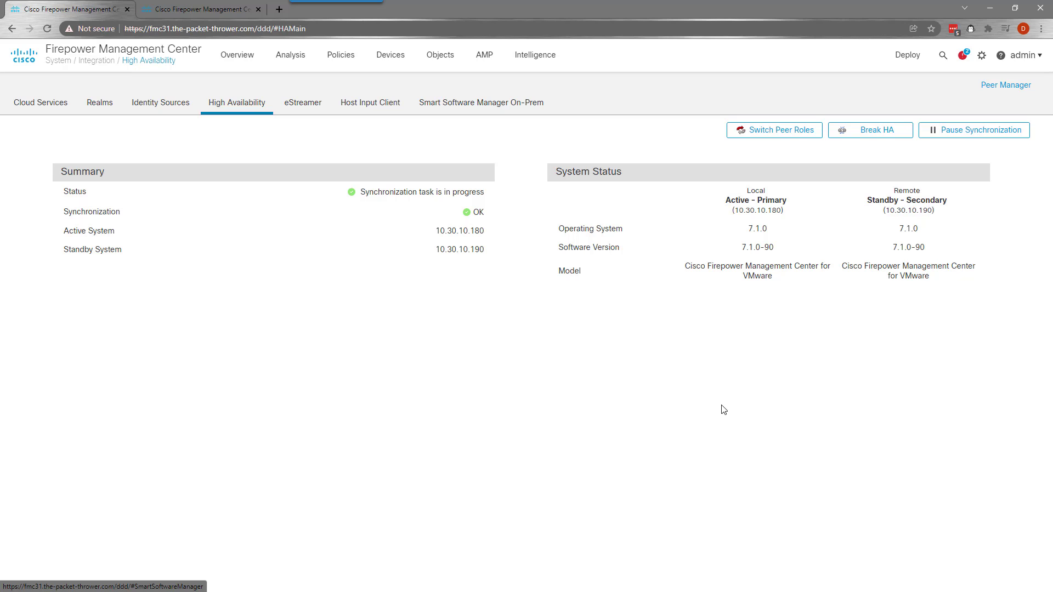
# Create a device group named DC1 in Device Management
pyautogui.moveTo(391, 60)
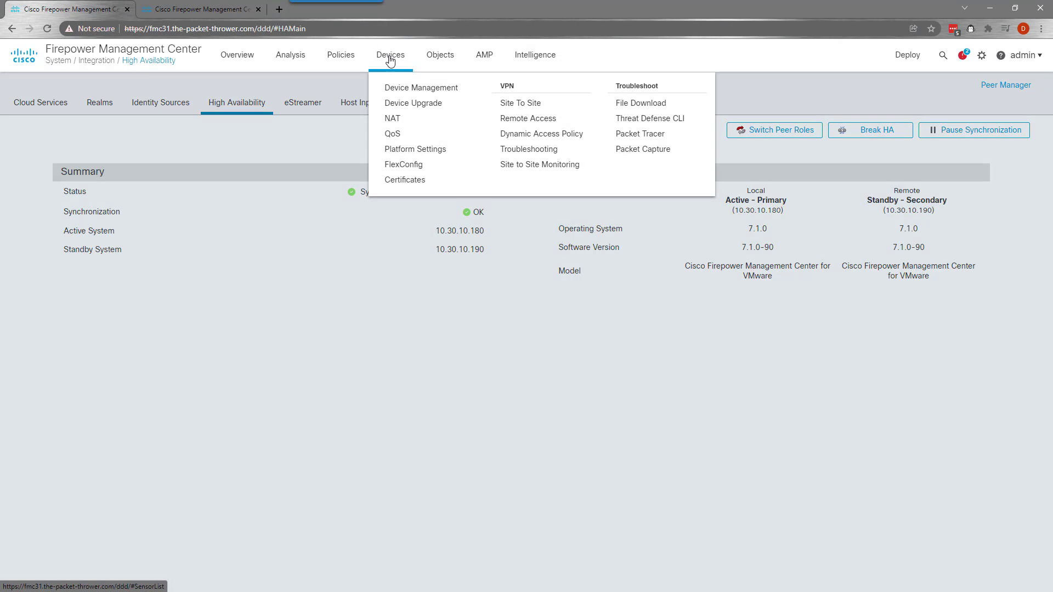
pyautogui.click(404, 91)
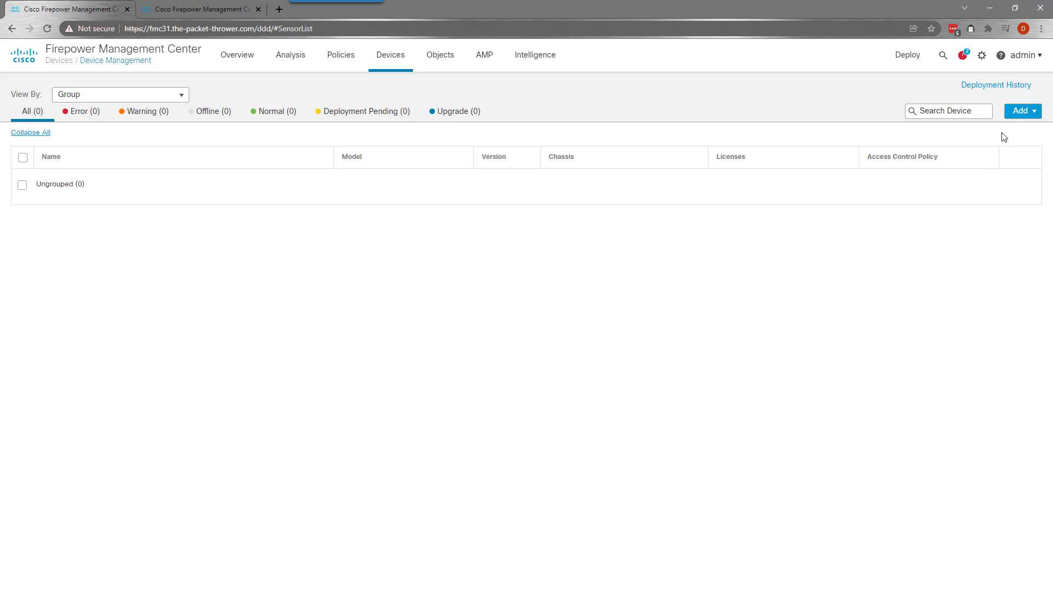
pyautogui.click(1019, 112)
pyautogui.click(990, 170)
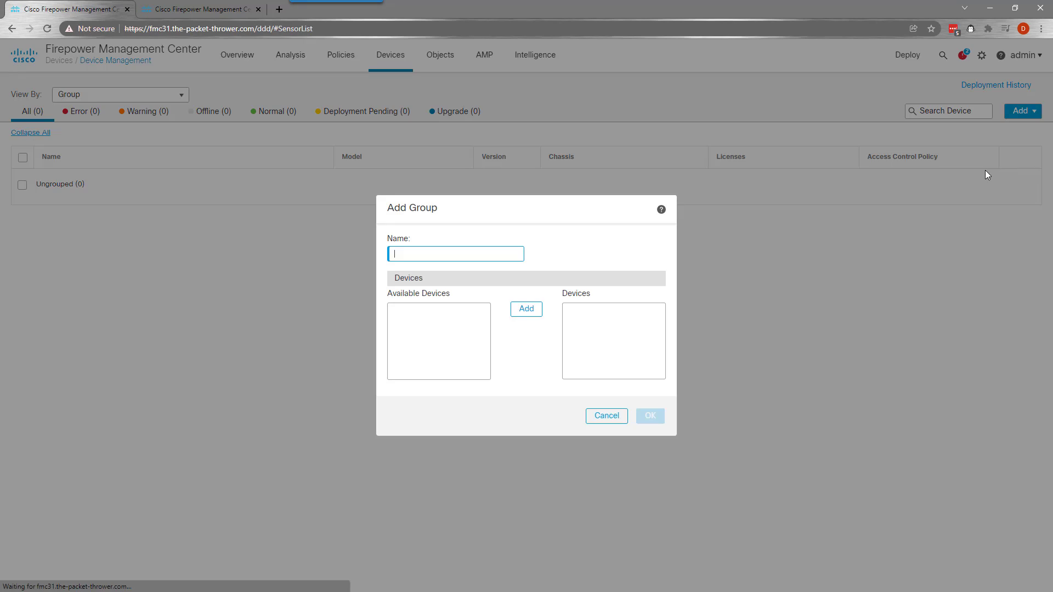
pyautogui.click(604, 416)
pyautogui.click(1019, 115)
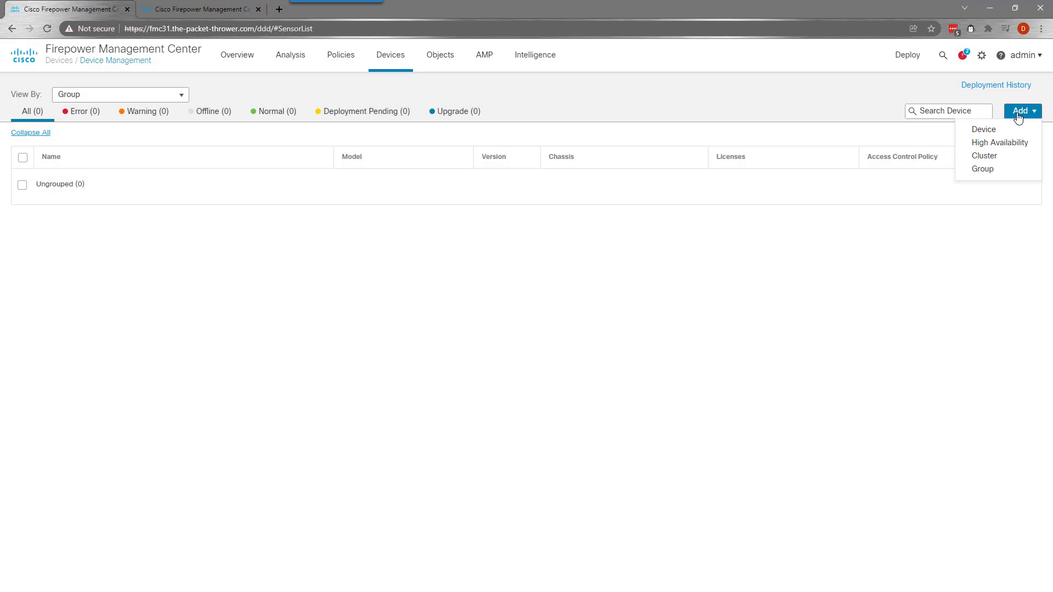
pyautogui.click(996, 170)
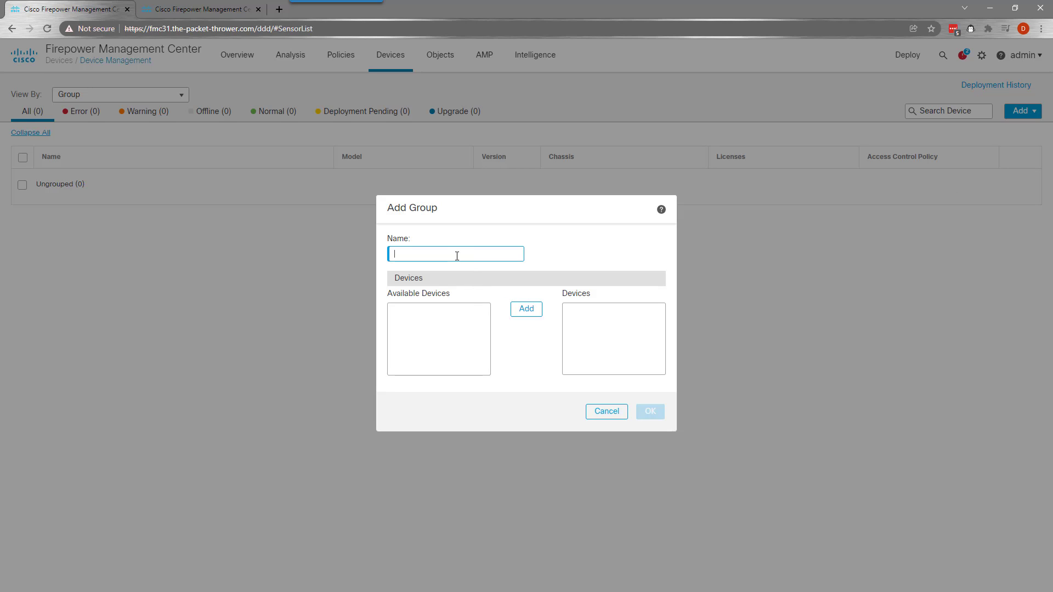
pyautogui.write('DC1')
pyautogui.click(650, 412)
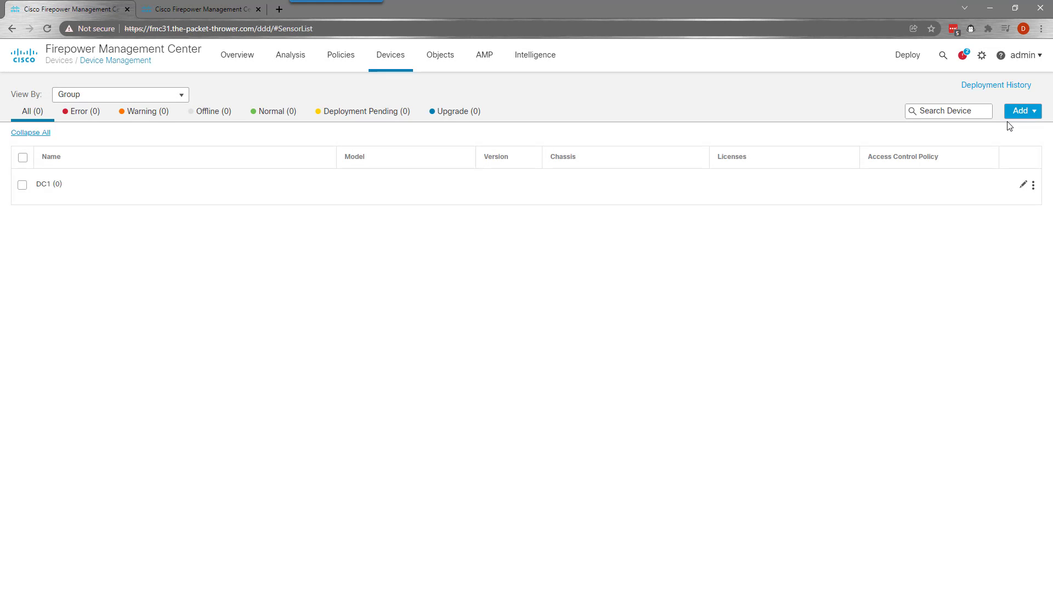
# Create a second device group named DC2
pyautogui.click(1017, 118)
pyautogui.click(982, 170)
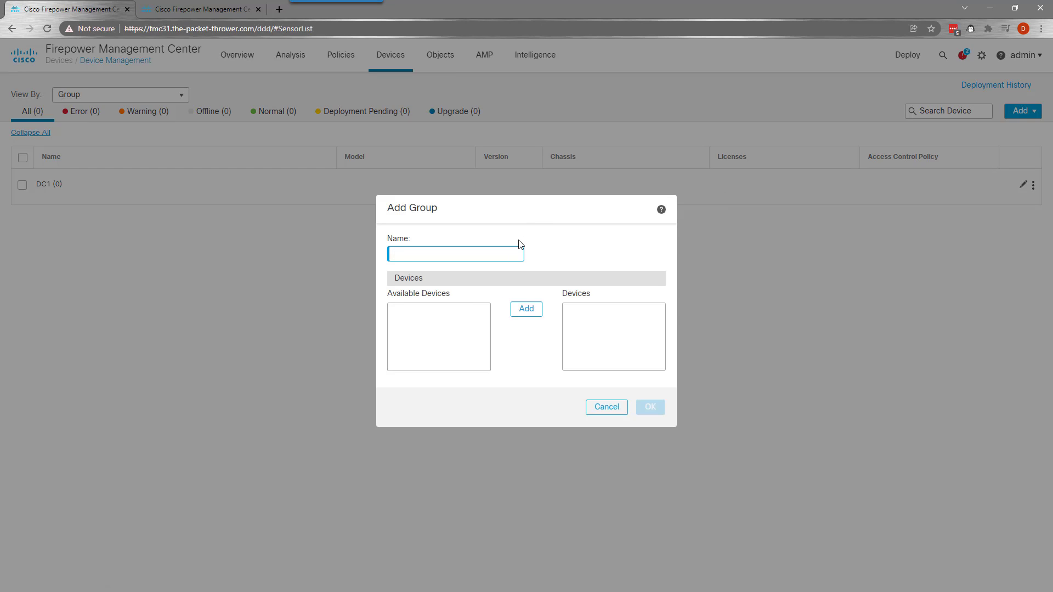
pyautogui.write('DC2')
pyautogui.click(658, 407)
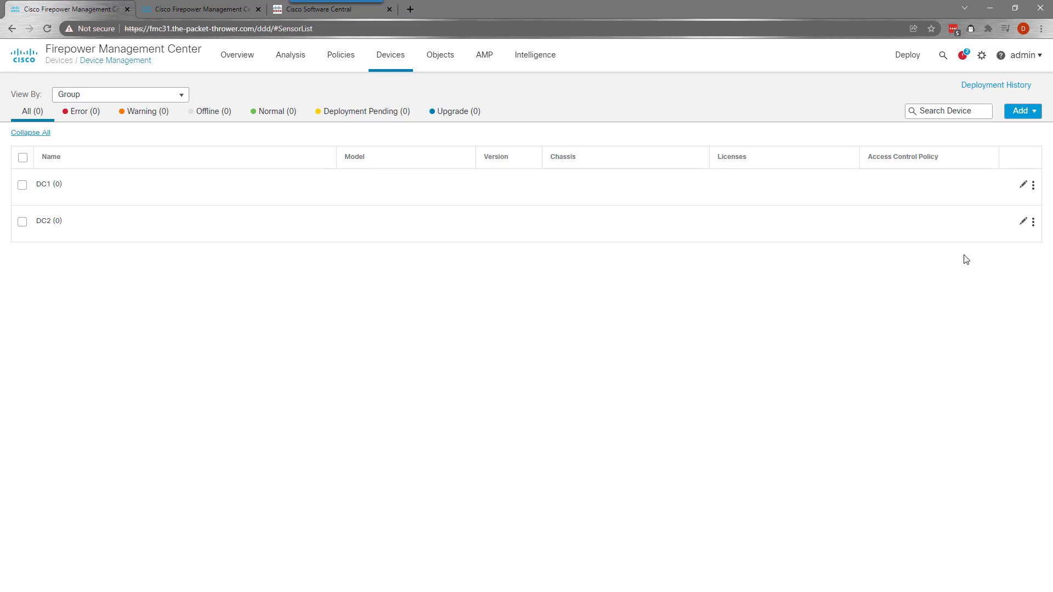
# Add device host 10.30.10.181 with display name DC1-FTD01 and its registration key
pyautogui.click(1019, 112)
pyautogui.click(984, 130)
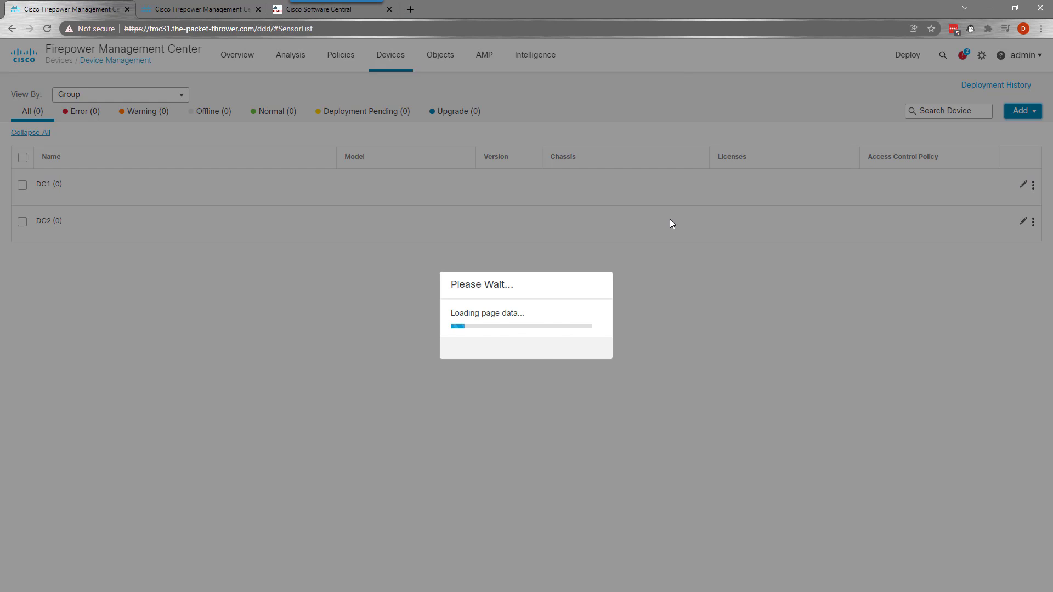
pyautogui.click(432, 136)
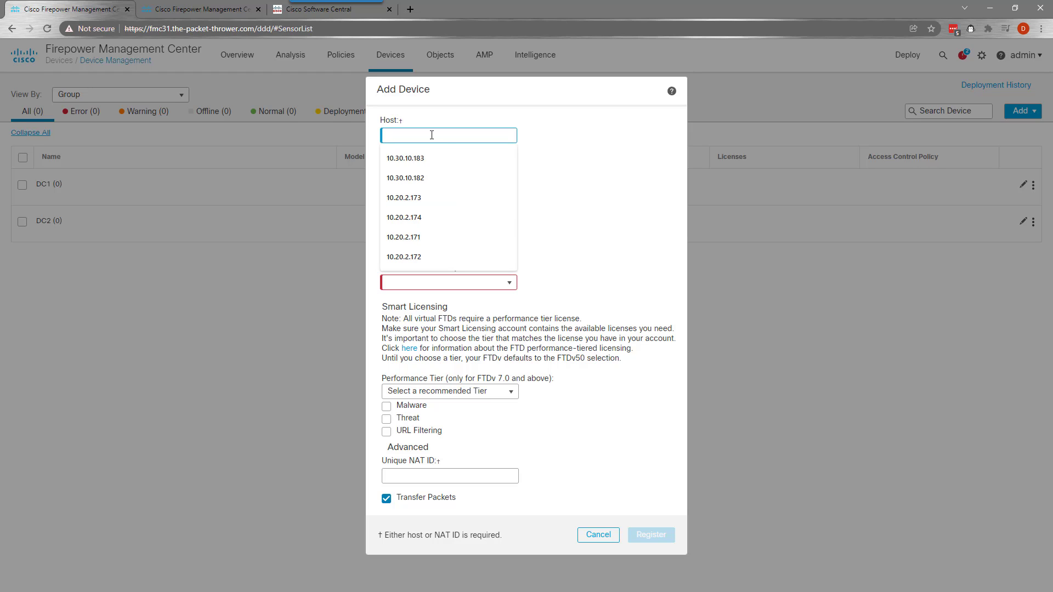
pyautogui.write('10.30.10.')
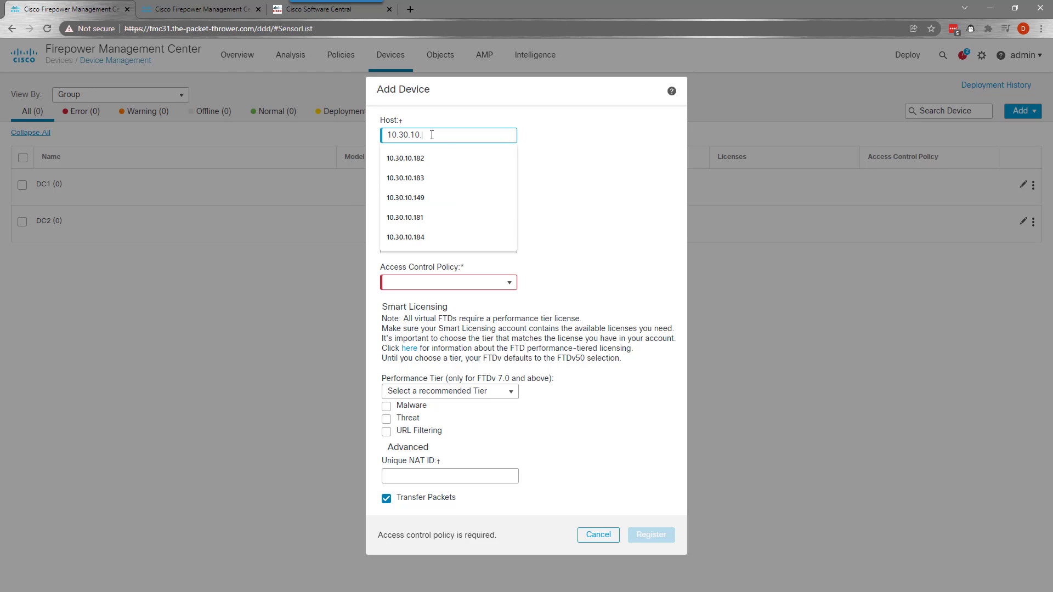
pyautogui.write('181')
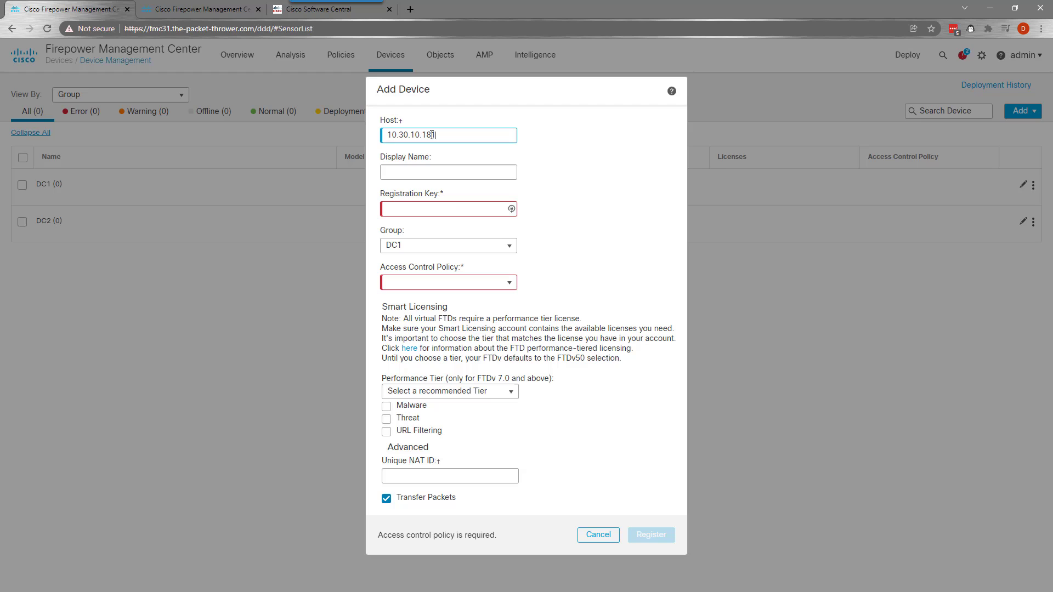
pyautogui.click(448, 171)
pyautogui.doubleClick(460, 170)
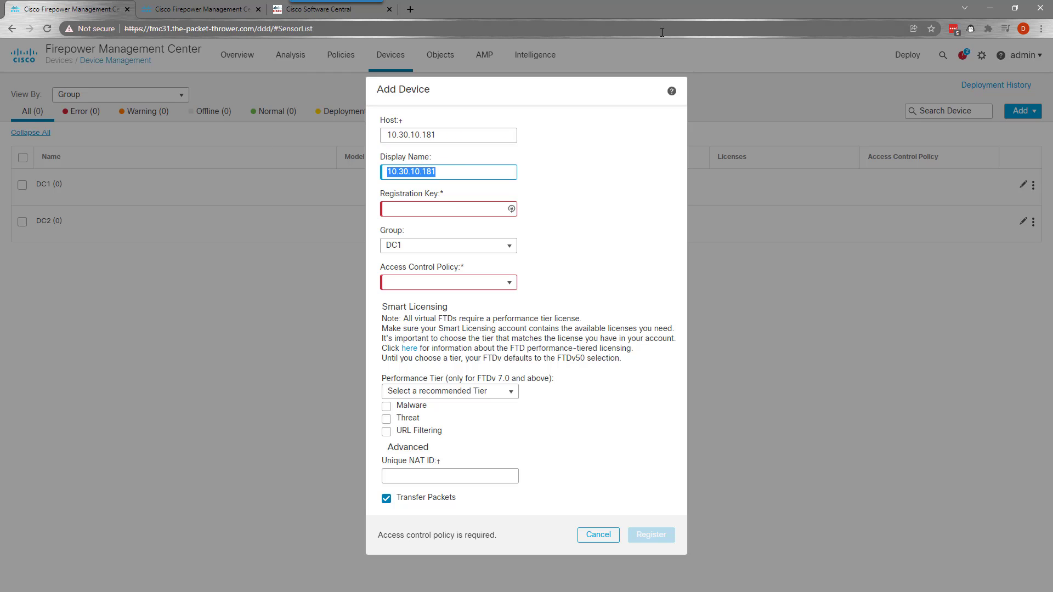
pyautogui.write('DC1-FTD01')
pyautogui.click(392, 170)
pyautogui.write('LAB-')
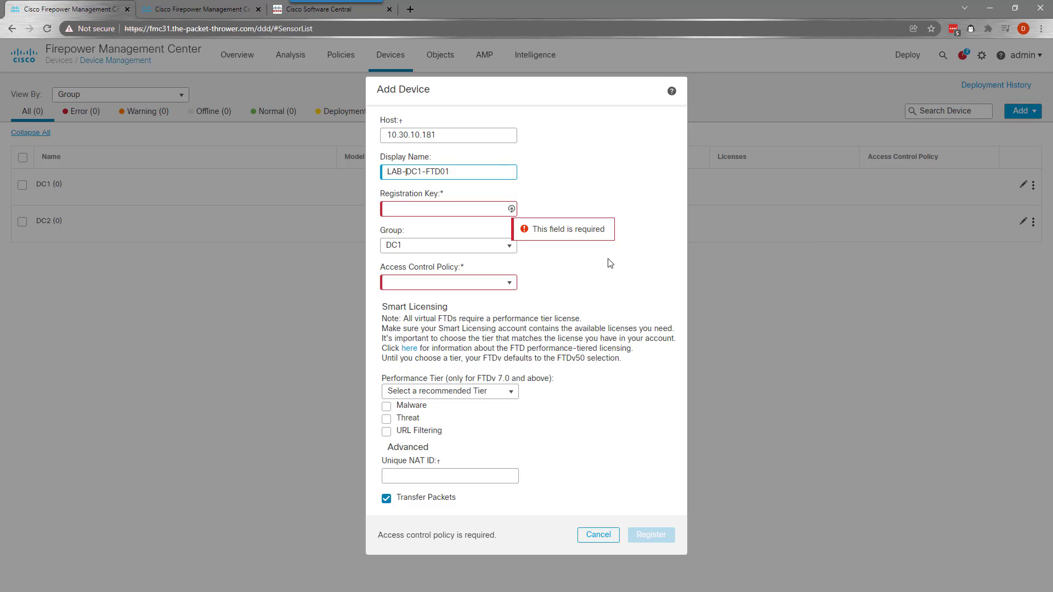
pyautogui.press('BackSpace')
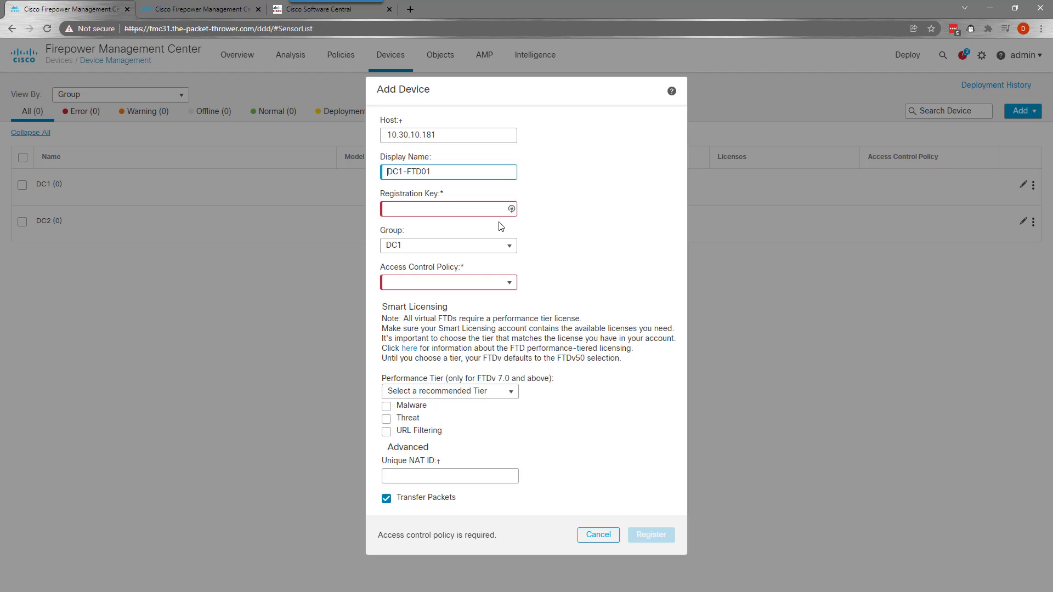
pyautogui.click(455, 207)
pyautogui.write('•••••••')
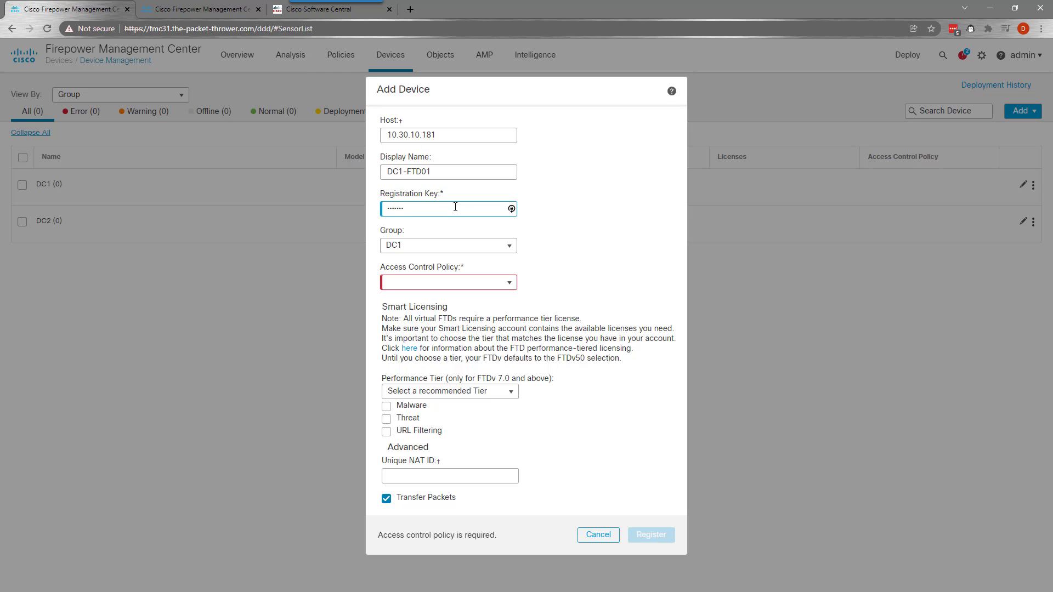
# Create a new access control policy named TEMP for the device
pyautogui.click(450, 284)
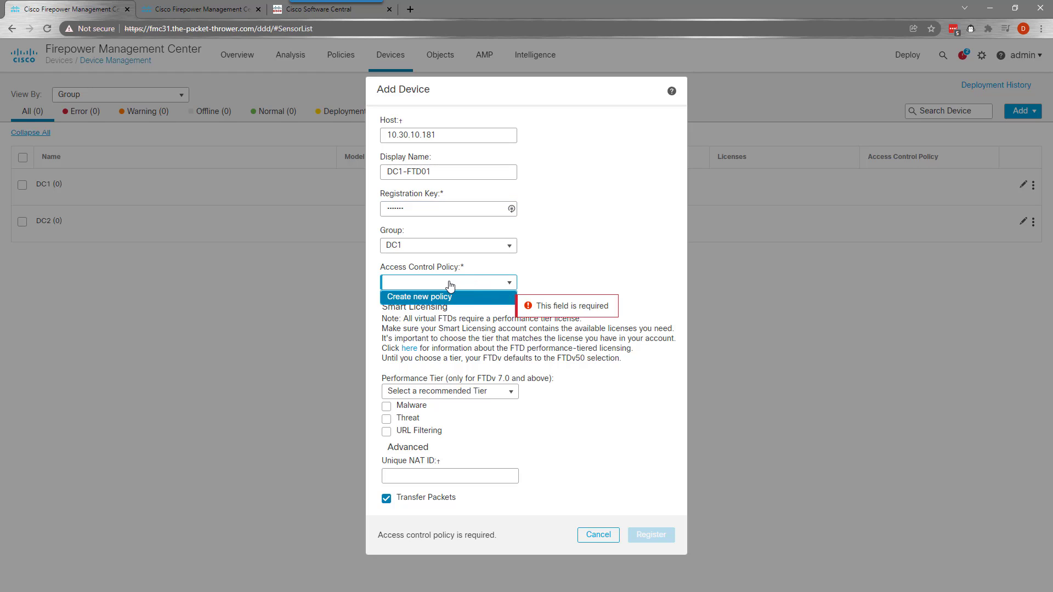
pyautogui.click(418, 299)
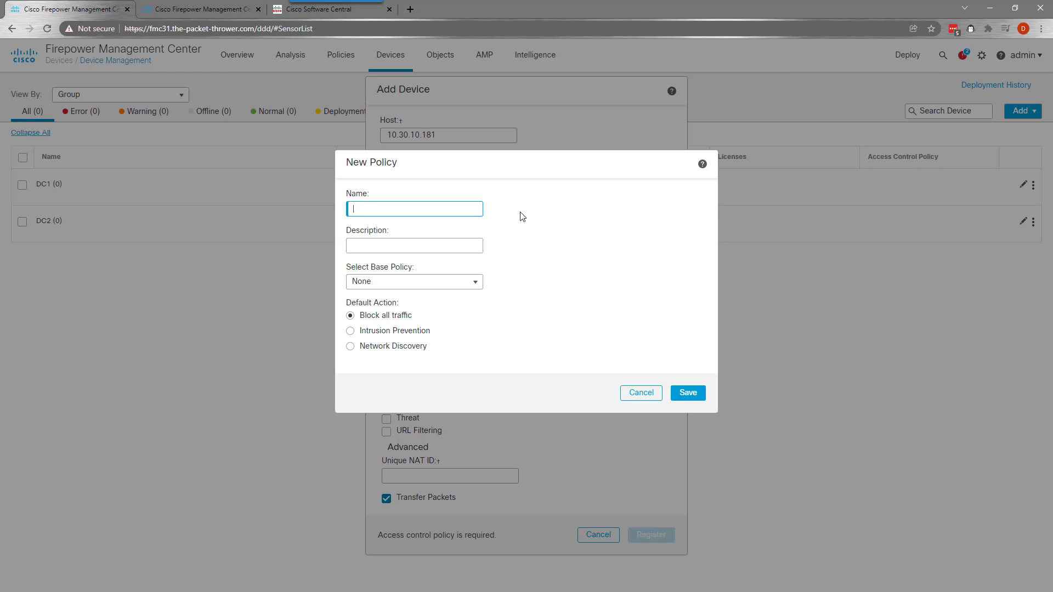
pyautogui.write('TEMP')
pyautogui.click(693, 394)
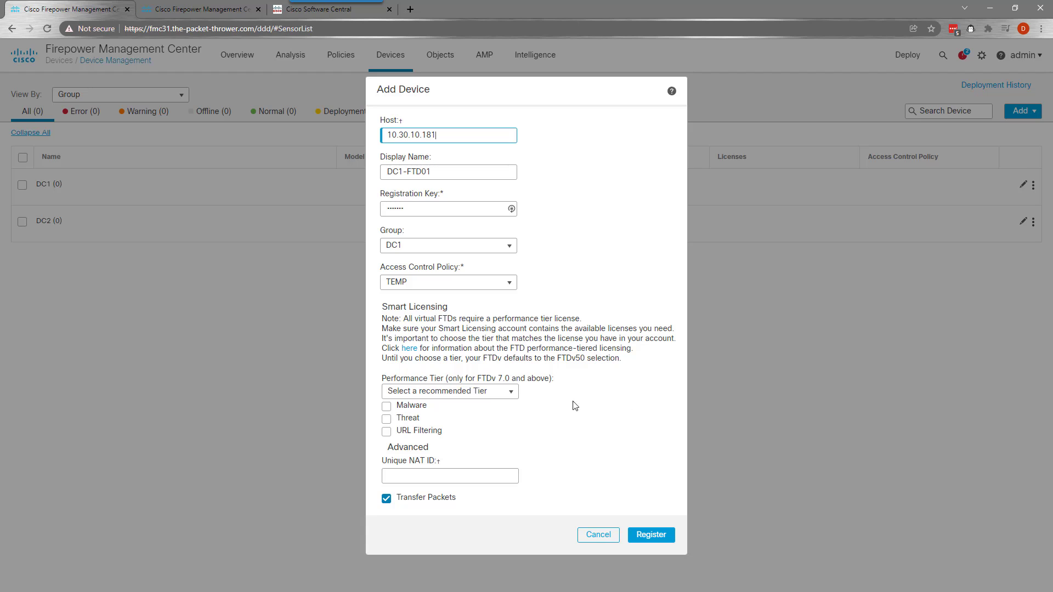
# Choose performance tier FTDv10, enable Malware, Threat and URL Filtering licences, and register
pyautogui.click(512, 395)
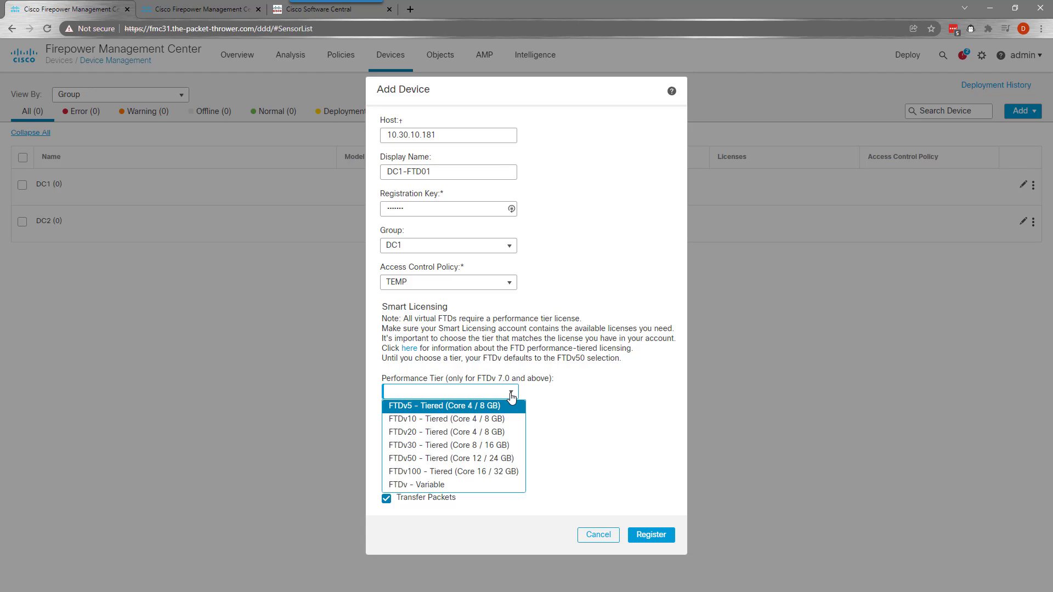
pyautogui.click(454, 420)
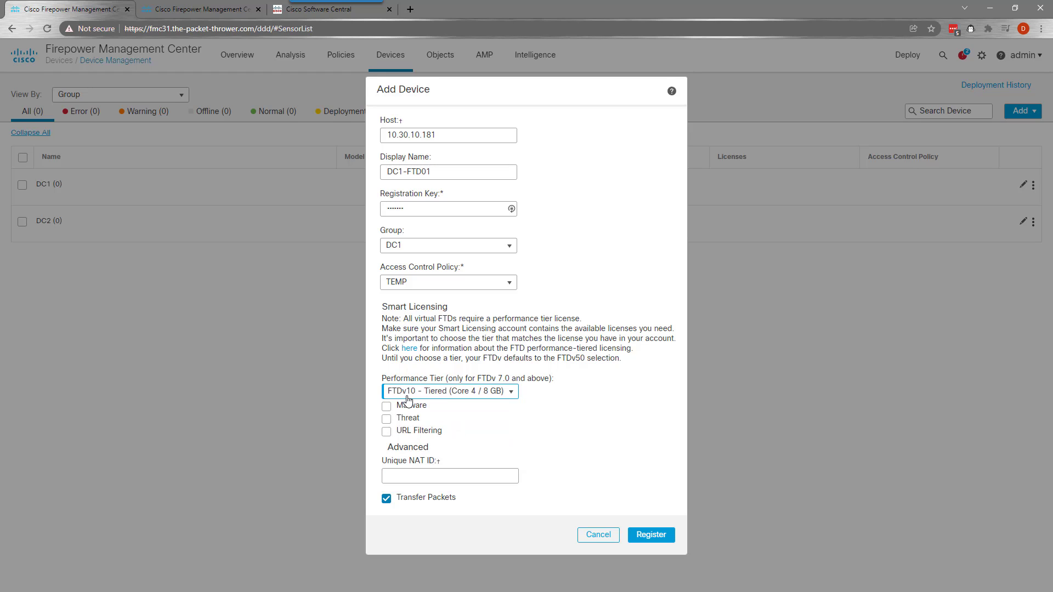
pyautogui.click(386, 406)
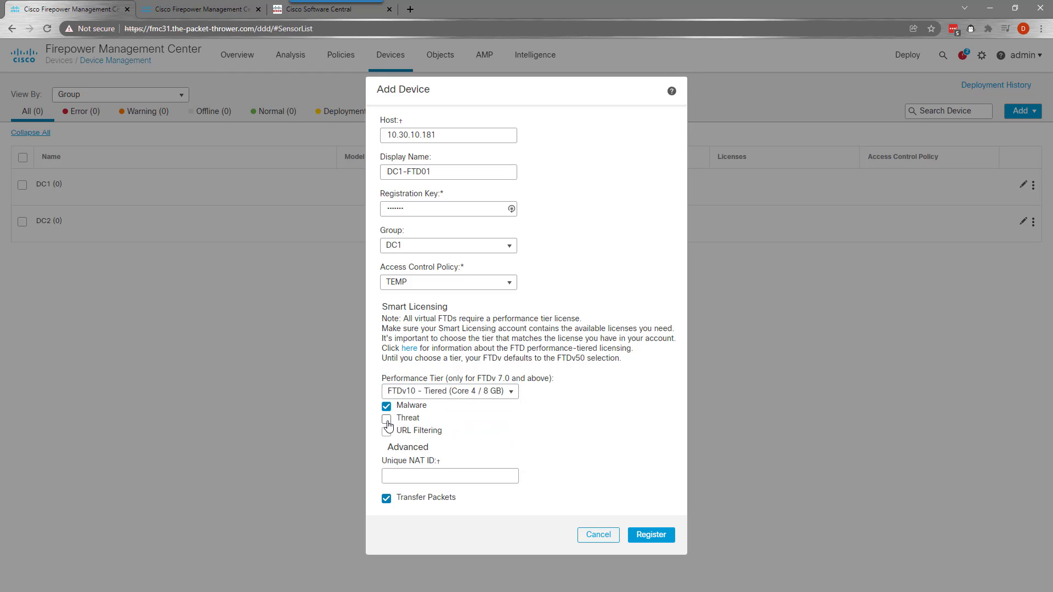
pyautogui.click(387, 419)
pyautogui.click(389, 432)
pyautogui.click(653, 535)
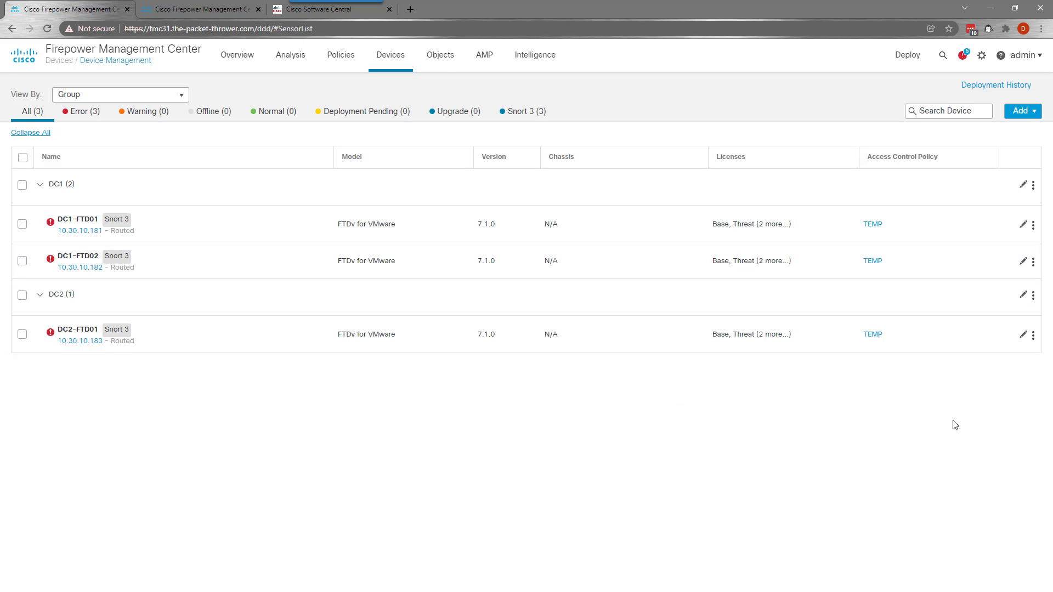
# Open DC1-FTD01's Interfaces page from the device list
pyautogui.click(63, 218)
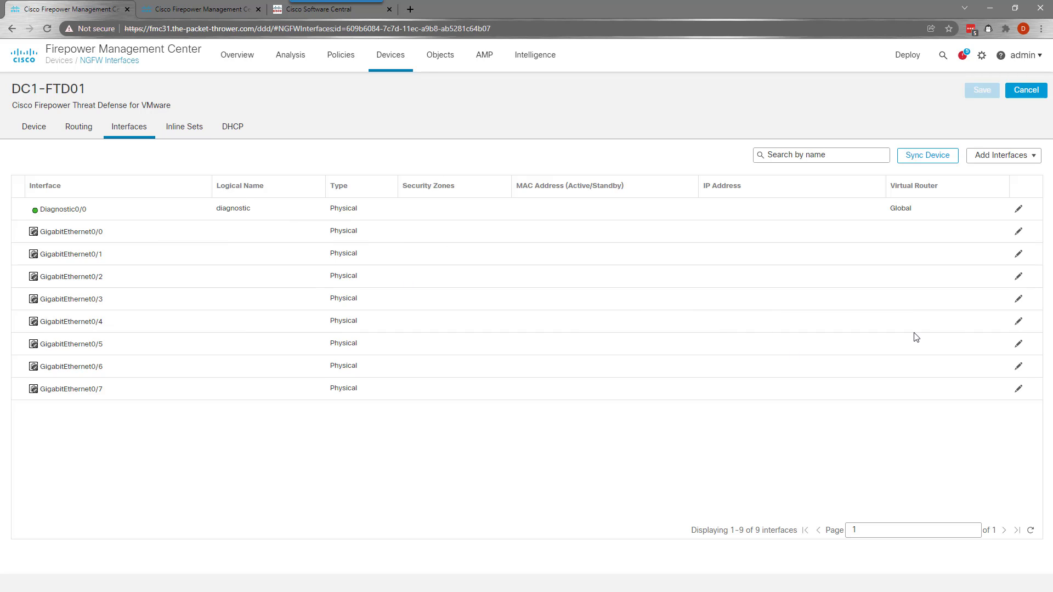
# Name GigabitEthernet0/0 Outside, enable it, and assign a new security zone Outside
pyautogui.click(1019, 236)
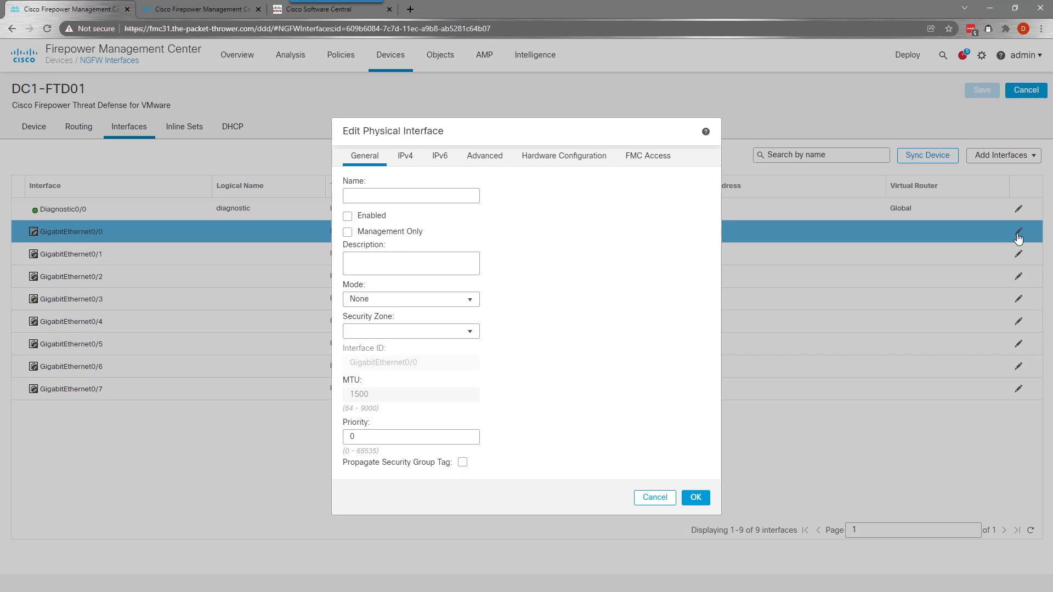
pyautogui.click(415, 196)
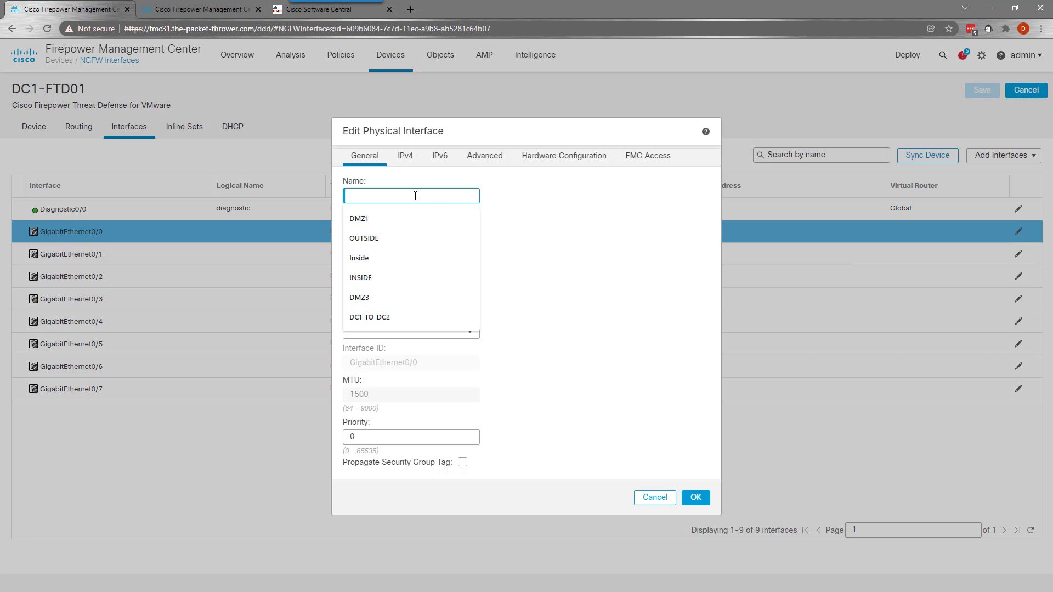
pyautogui.write('OUtsid')
pyautogui.press('BackSpace')
pyautogui.press('BackSpace')
pyautogui.press('BackSpace')
pyautogui.press('BackSpace')
pyautogui.press('BackSpace')
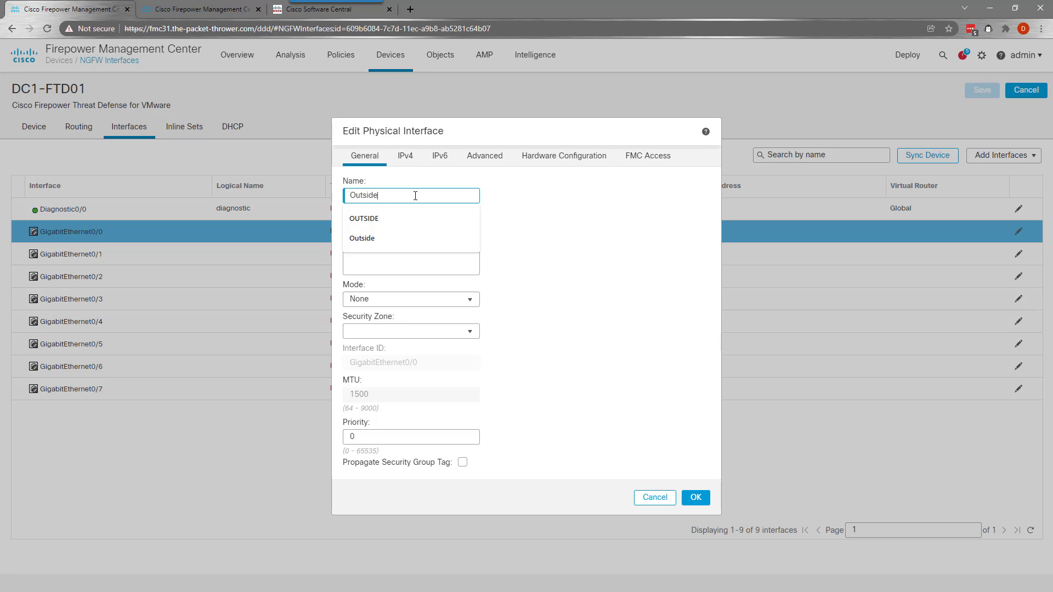
pyautogui.click(545, 210)
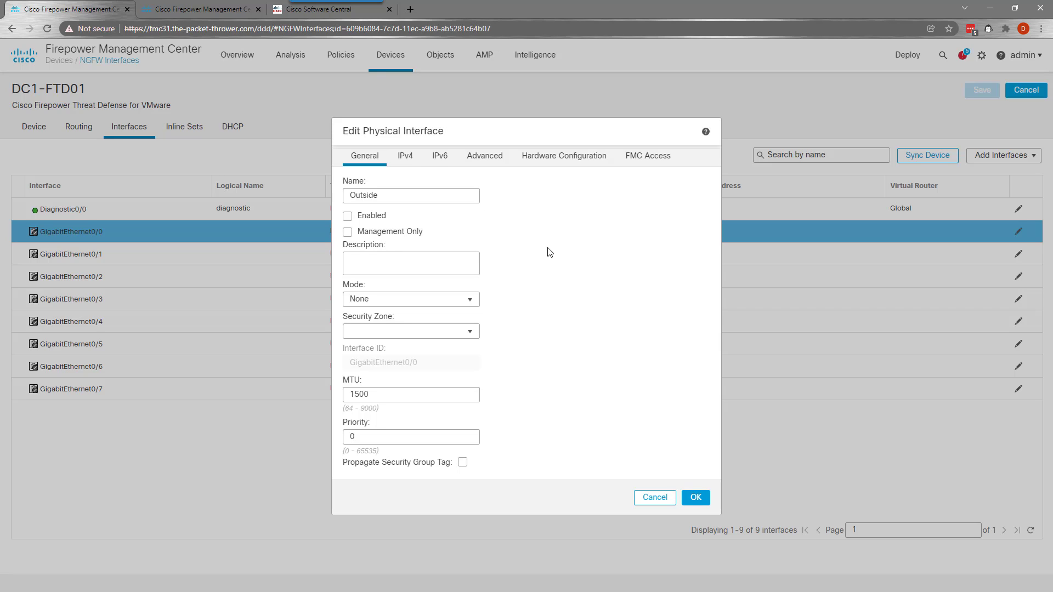
pyautogui.click(347, 216)
pyautogui.click(471, 335)
pyautogui.click(381, 359)
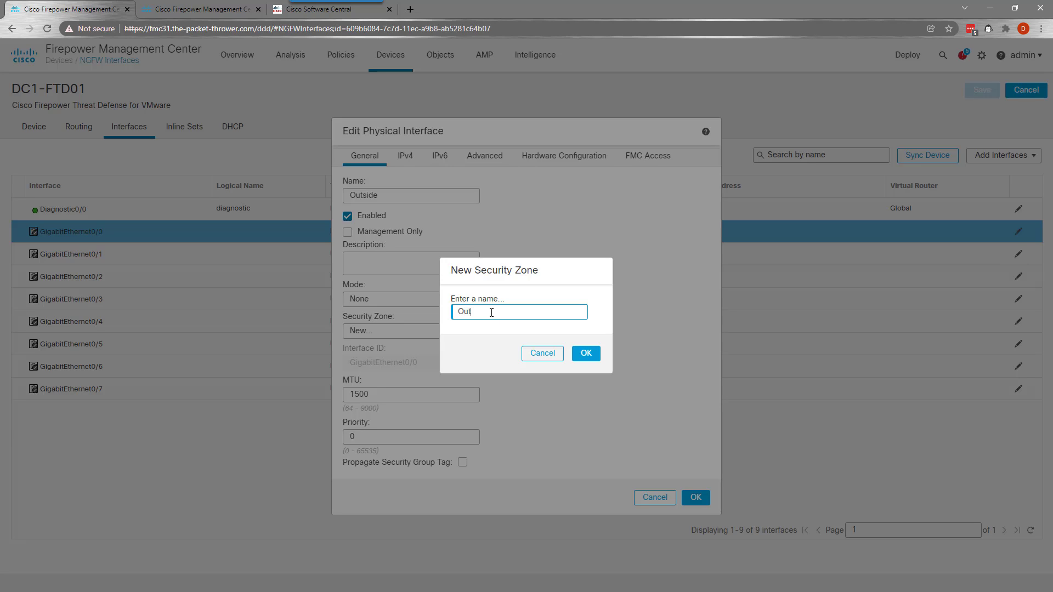
pyautogui.click(586, 353)
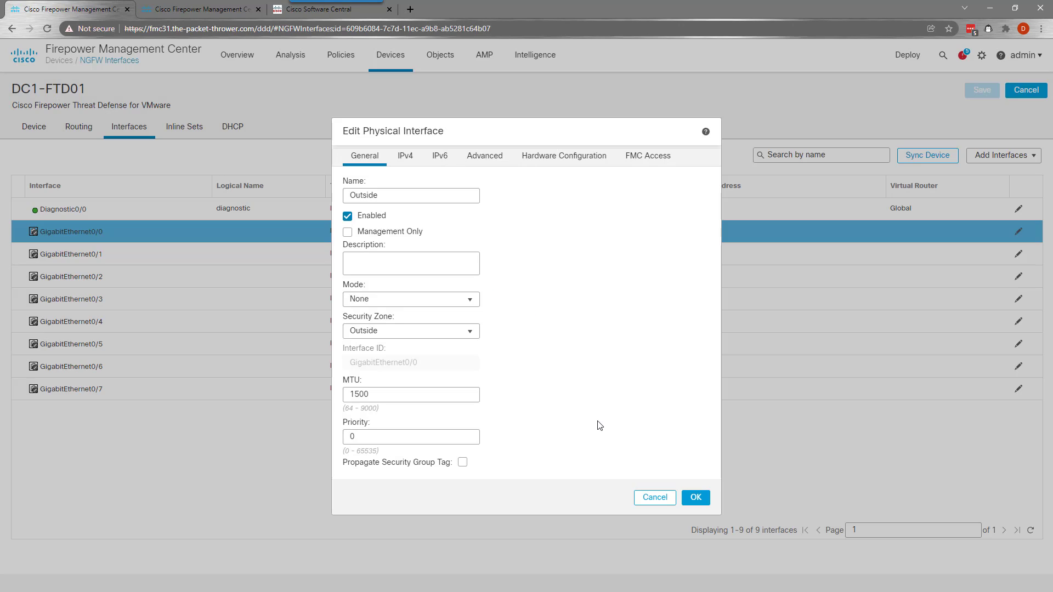
# Give the Outside interface static IPv4 address 20.0.123.11/24 and apply it
pyautogui.click(404, 158)
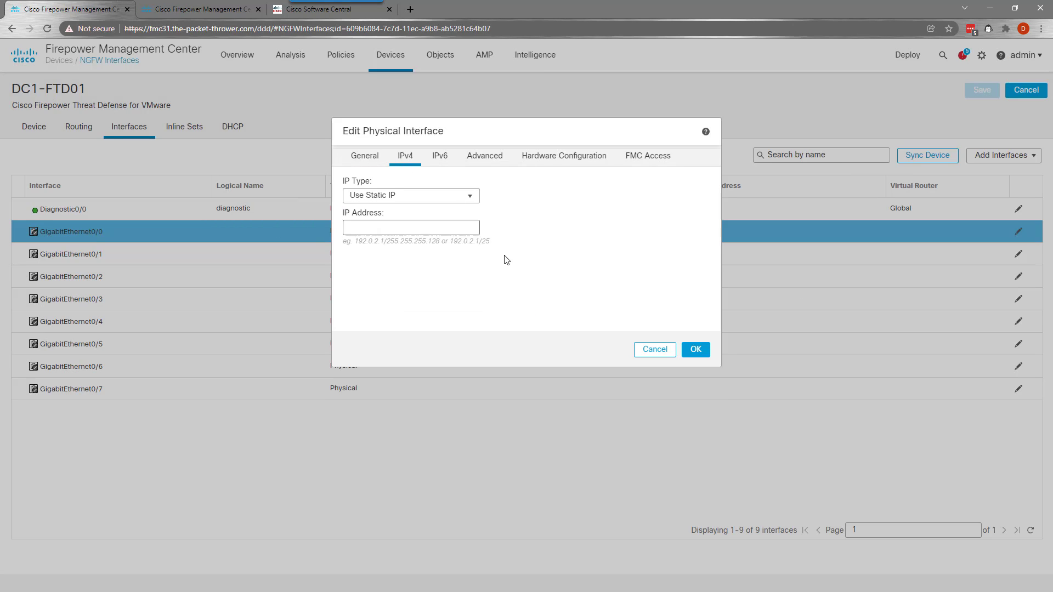
pyautogui.click(402, 231)
pyautogui.write('20.0.123.11/24')
pyautogui.click(701, 352)
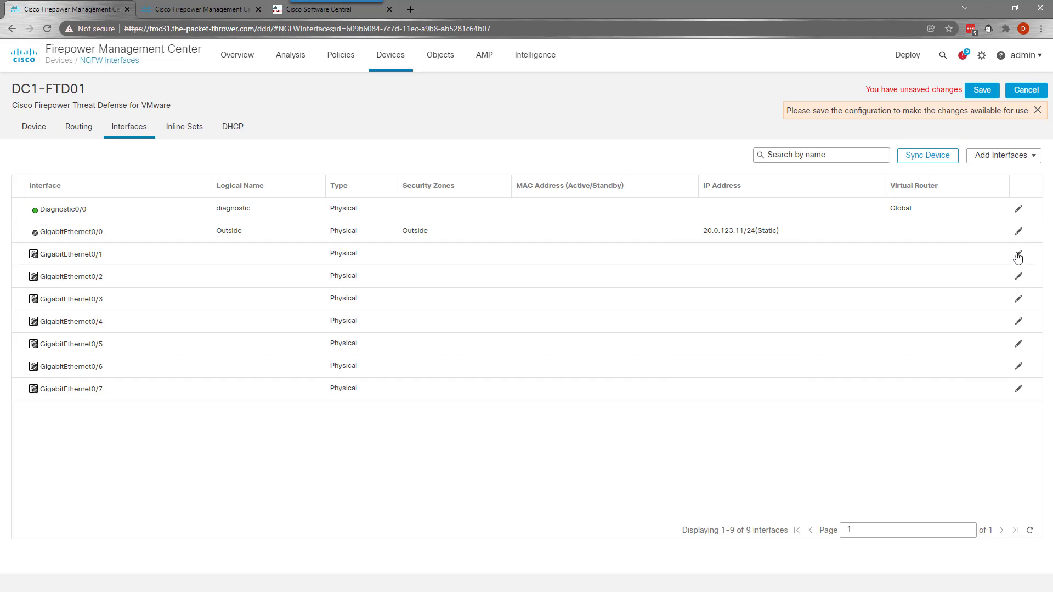
pyautogui.click(1019, 255)
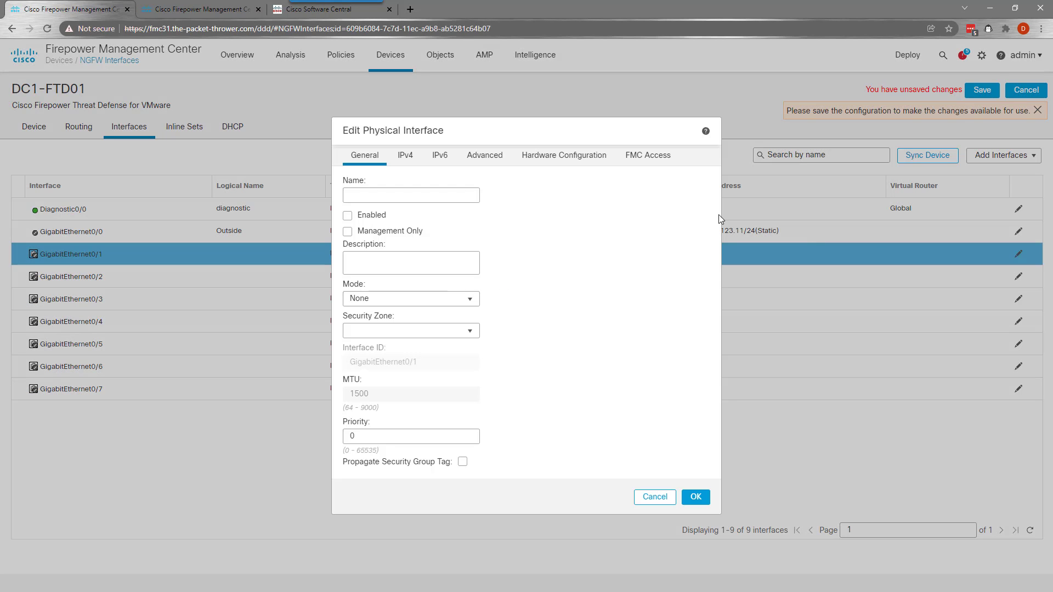
# Name GigabitEthernet0/1 Inside, enable it, and assign a new security zone Inside
pyautogui.click(424, 199)
pyautogui.write('Inside')
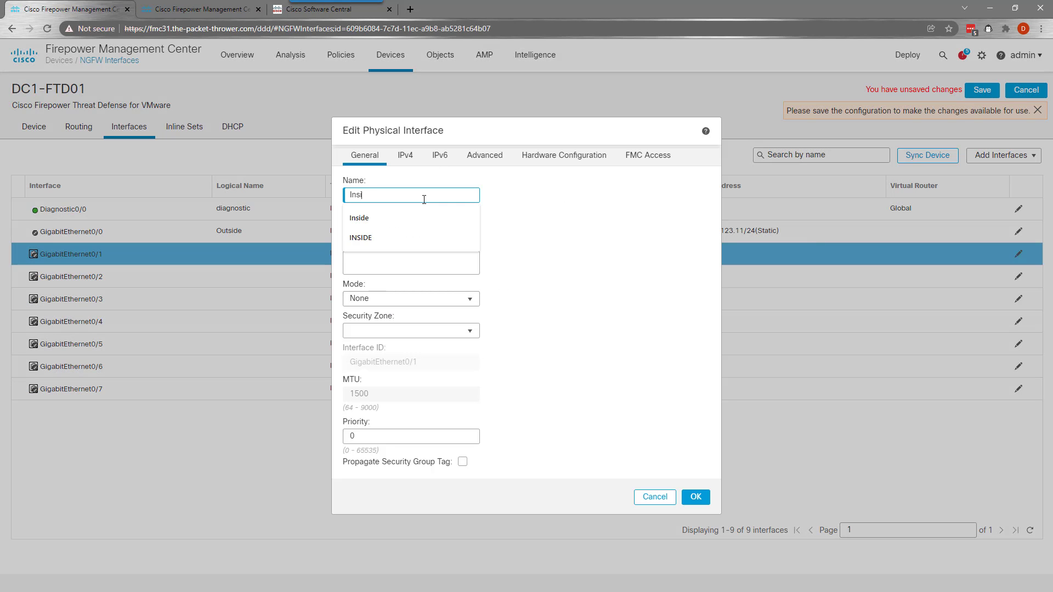
pyautogui.click(548, 251)
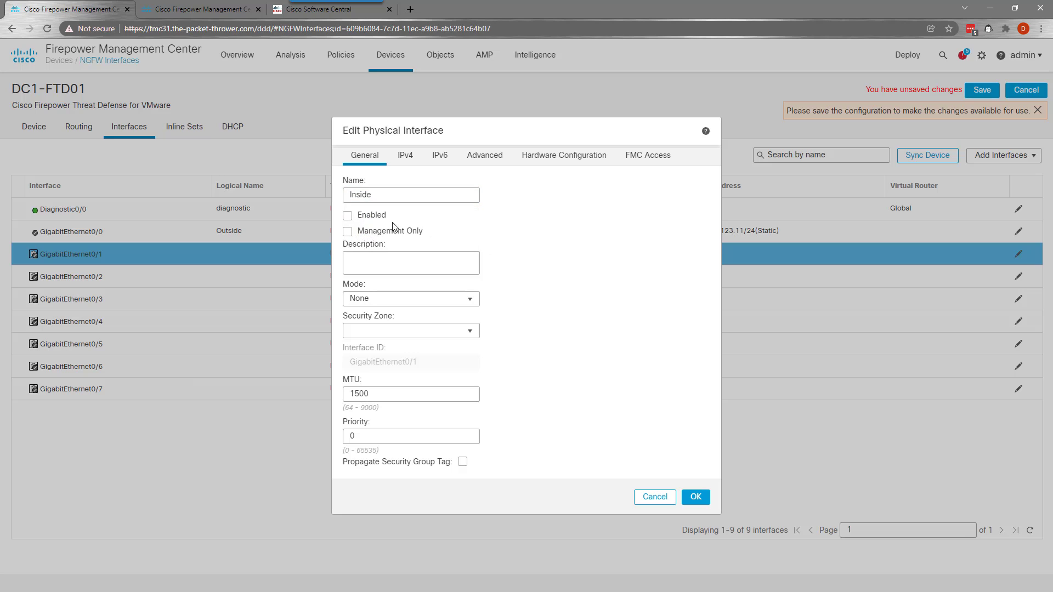
pyautogui.click(347, 215)
pyautogui.click(470, 334)
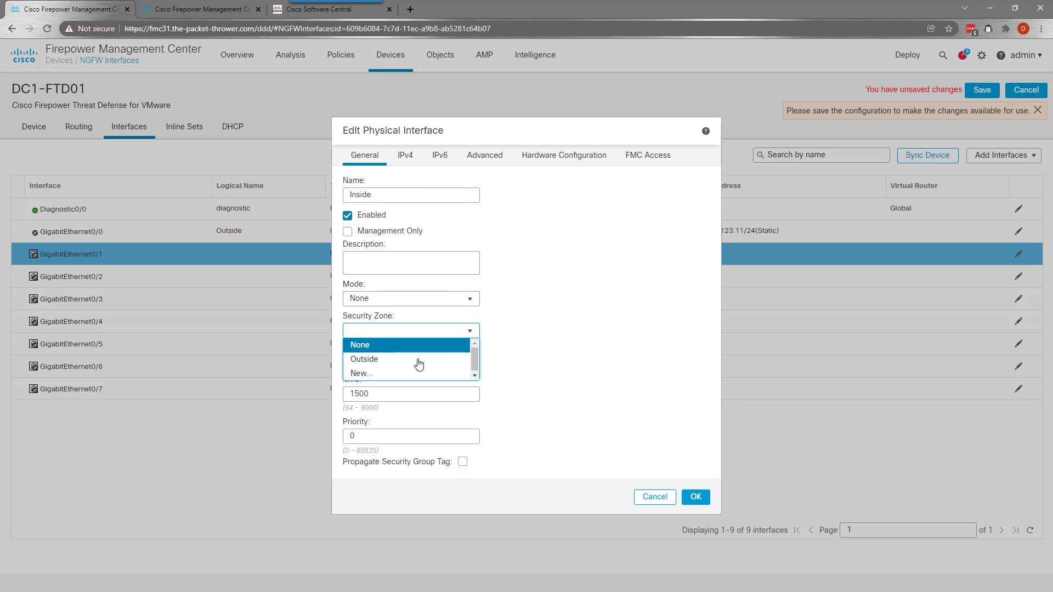
pyautogui.click(419, 371)
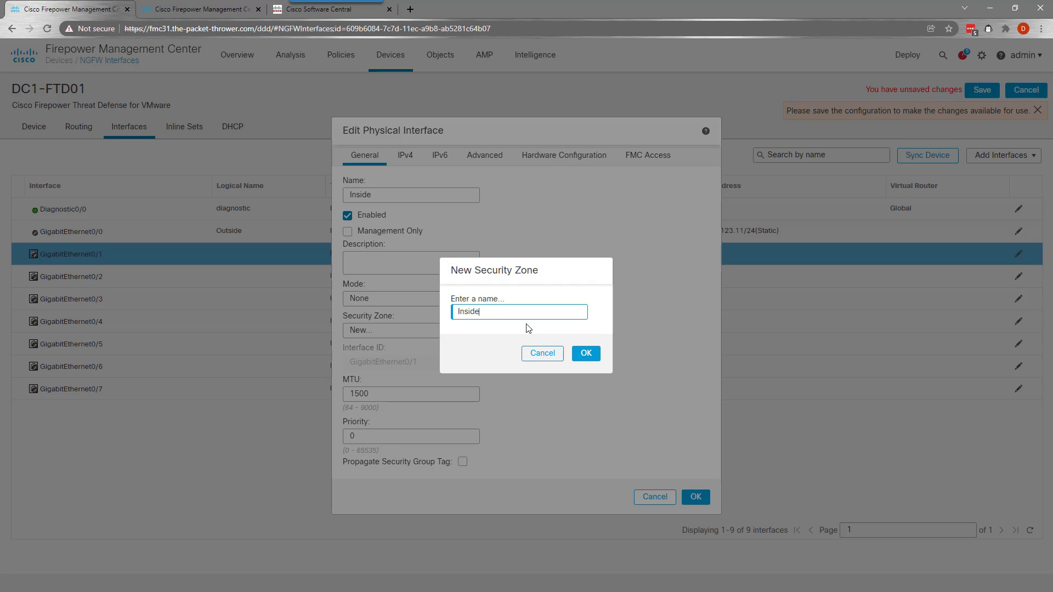
pyautogui.click(586, 353)
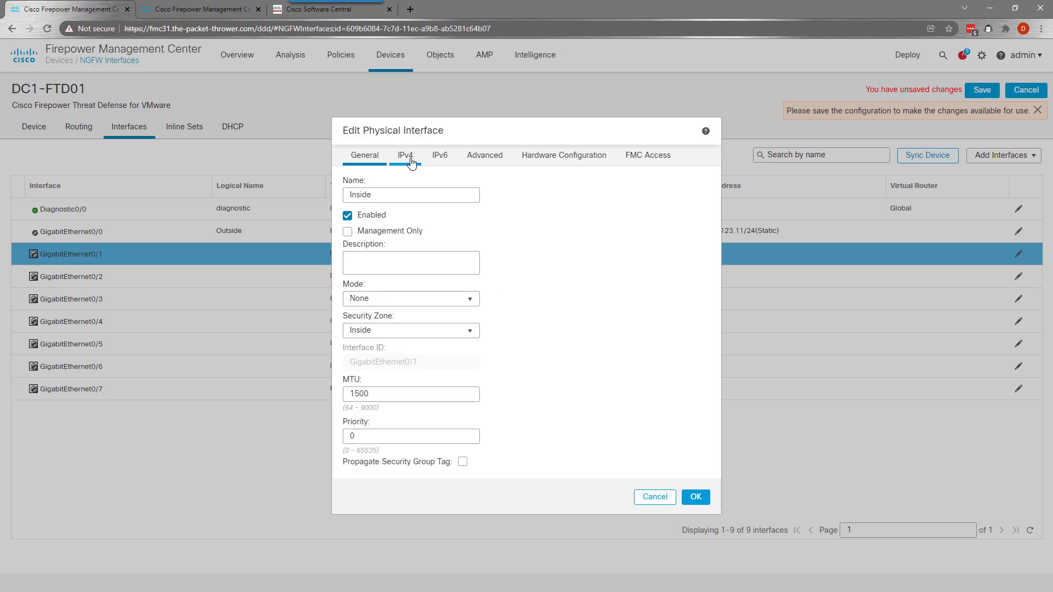
# Set the Inside interface IPv4 address to 10.100.252.254/24 and save the device's interfaces
pyautogui.click(406, 155)
pyautogui.click(392, 226)
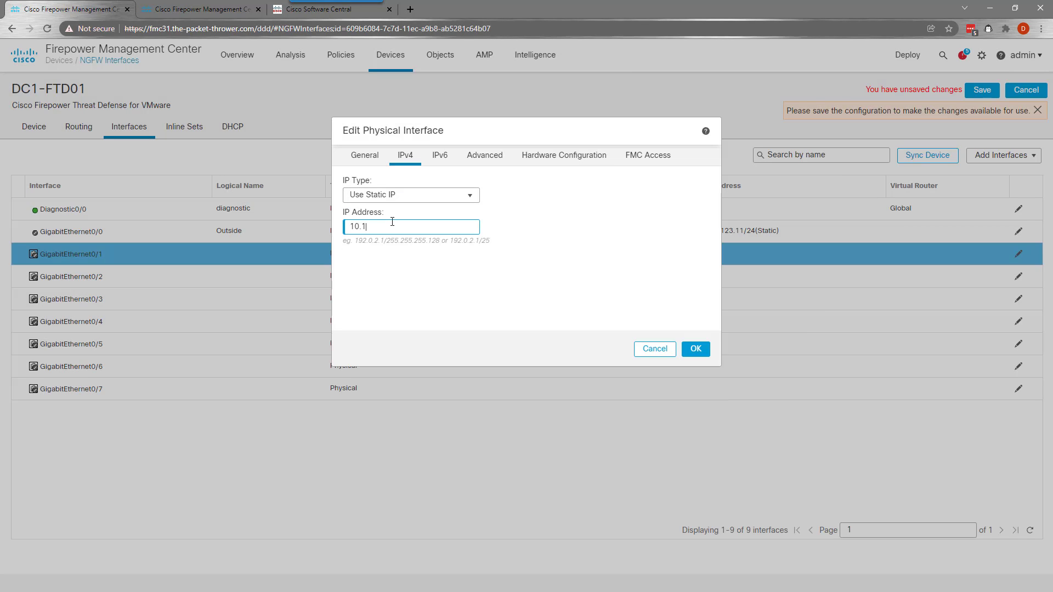
pyautogui.write('10.100.10.1/24')
pyautogui.press('BackSpace')
pyautogui.press('BackSpace')
pyautogui.write('252')
pyautogui.press('BackSpace')
pyautogui.write('254')
pyautogui.click(699, 349)
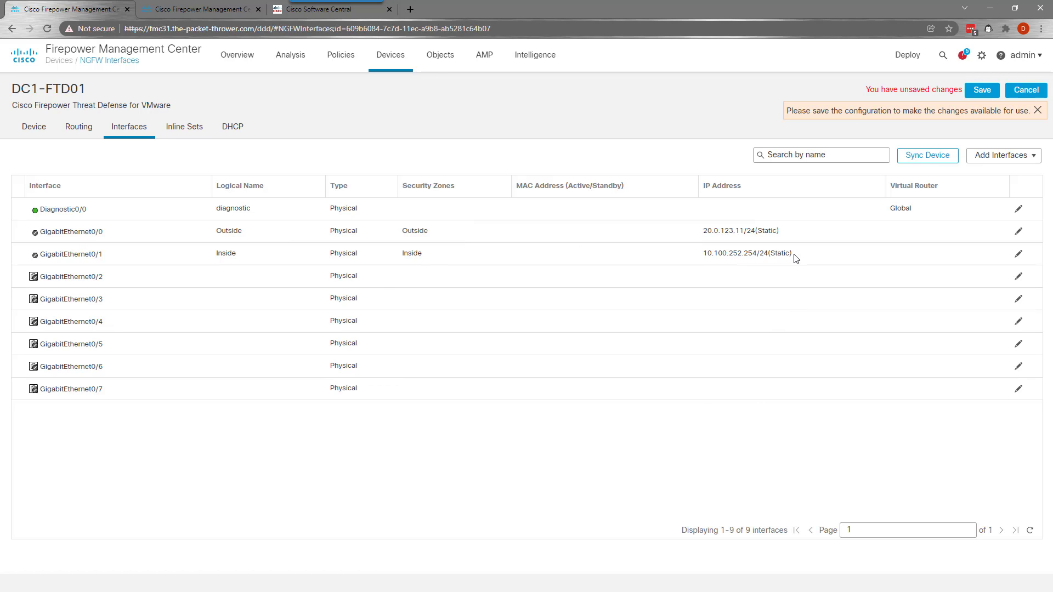
pyautogui.click(981, 95)
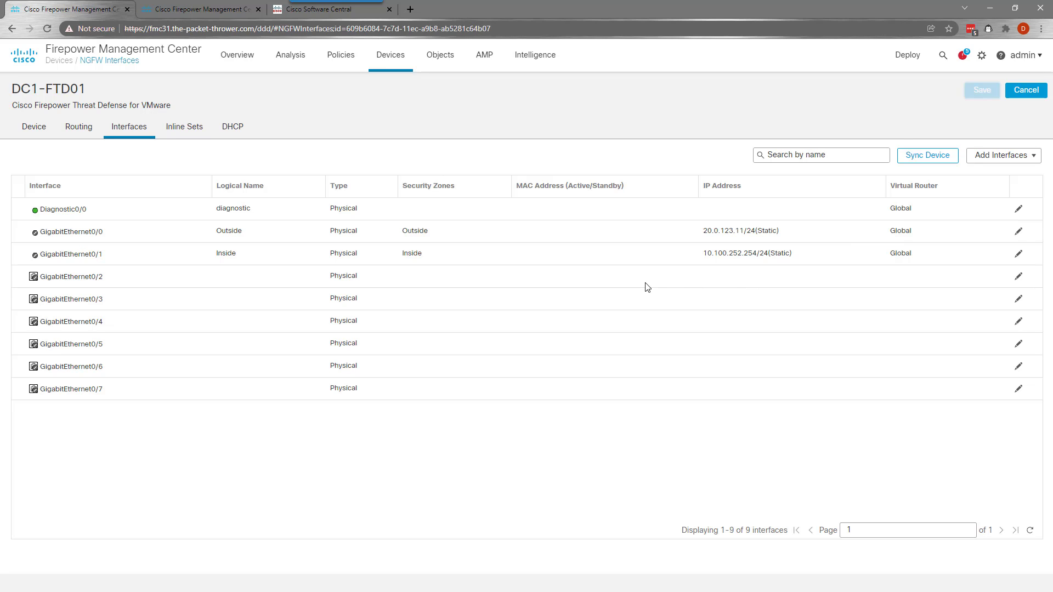
# Name GigabitEthernet0/2 VRF-TEST, enable it, and put it in a new security zone LAB
pyautogui.click(1019, 277)
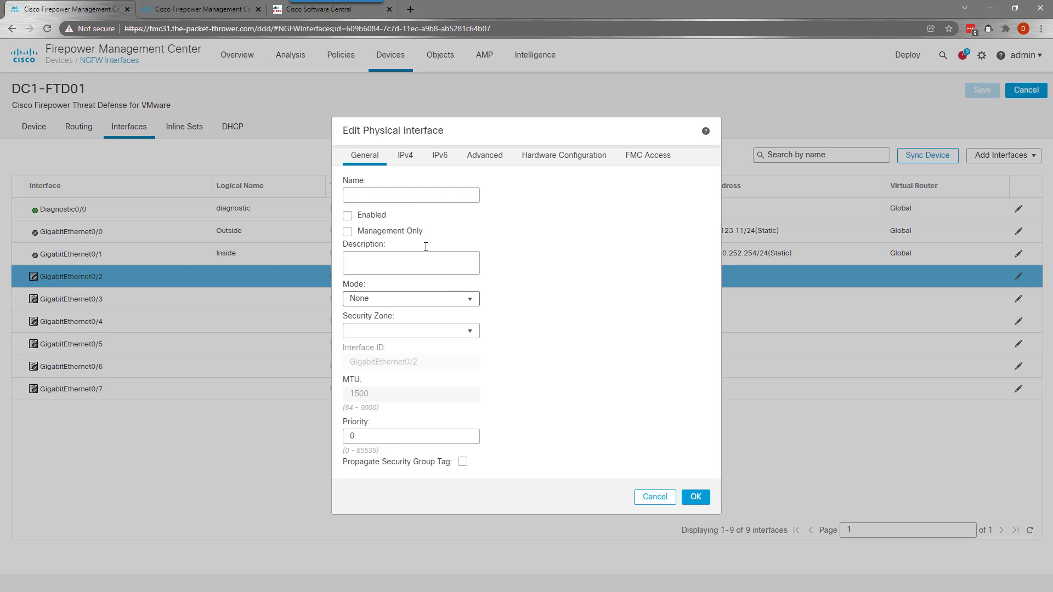
pyautogui.click(395, 193)
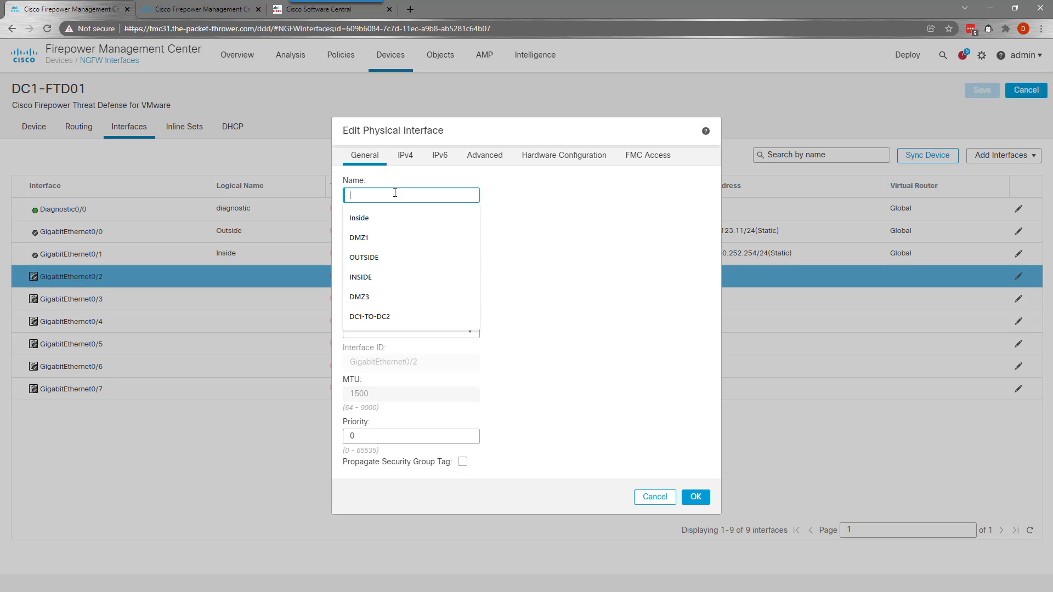
pyautogui.write('VRF-TEST')
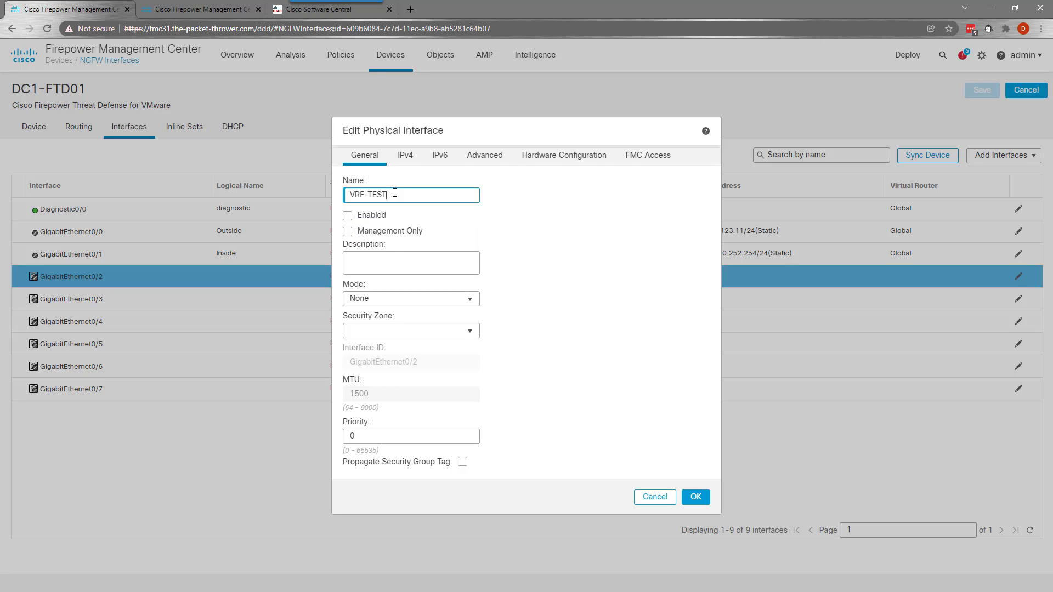
pyautogui.click(363, 215)
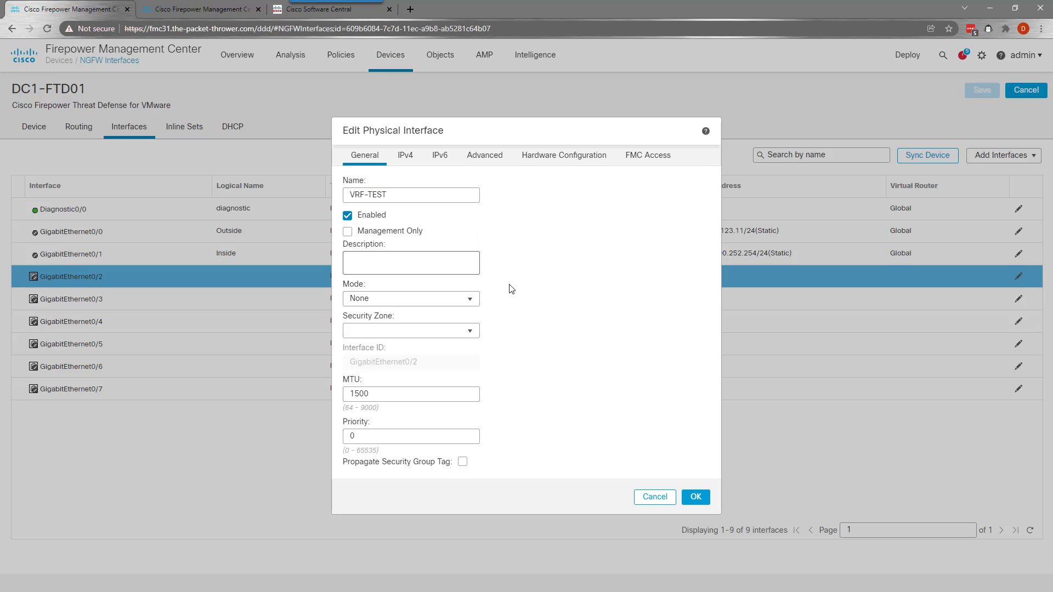
pyautogui.click(442, 332)
pyautogui.click(384, 388)
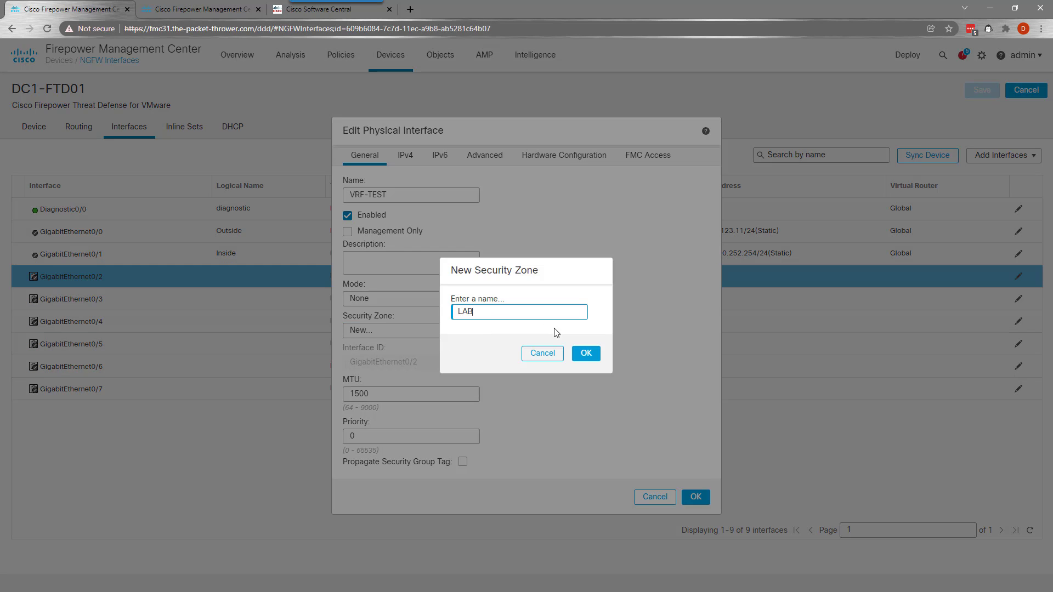
pyautogui.click(585, 353)
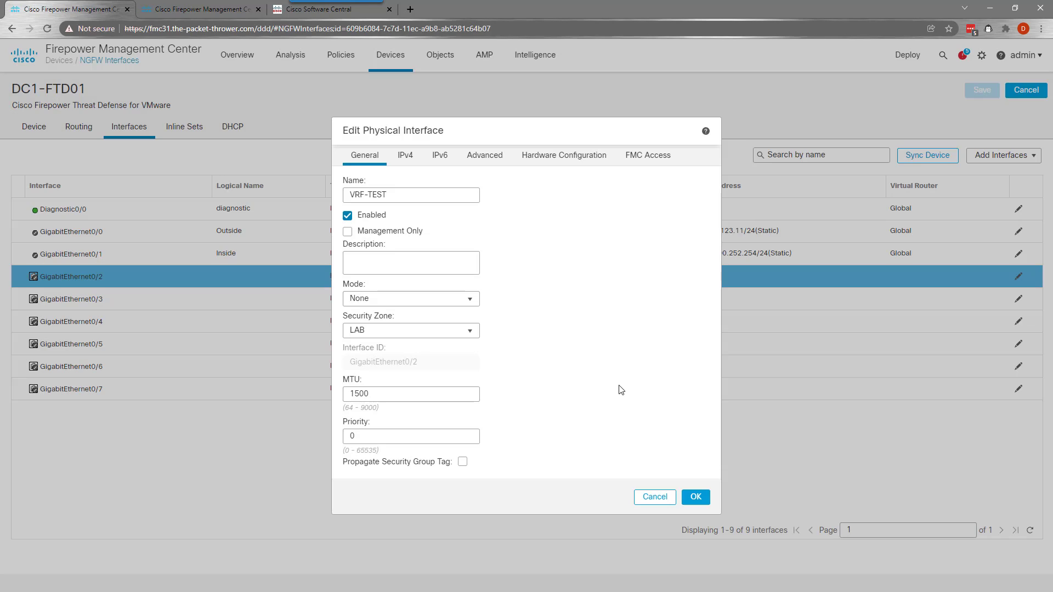
# Give VRF-TEST the IPv4 address 173.31.10.1/24 and save the interface changes
pyautogui.click(406, 155)
pyautogui.click(390, 223)
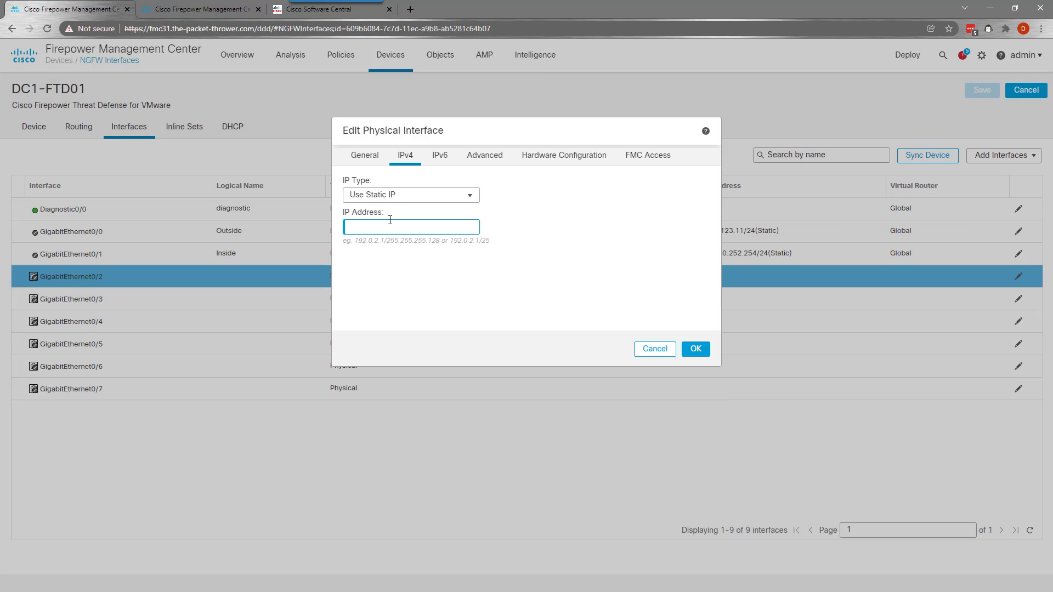
pyautogui.write('173.31.10.1/24')
pyautogui.click(695, 349)
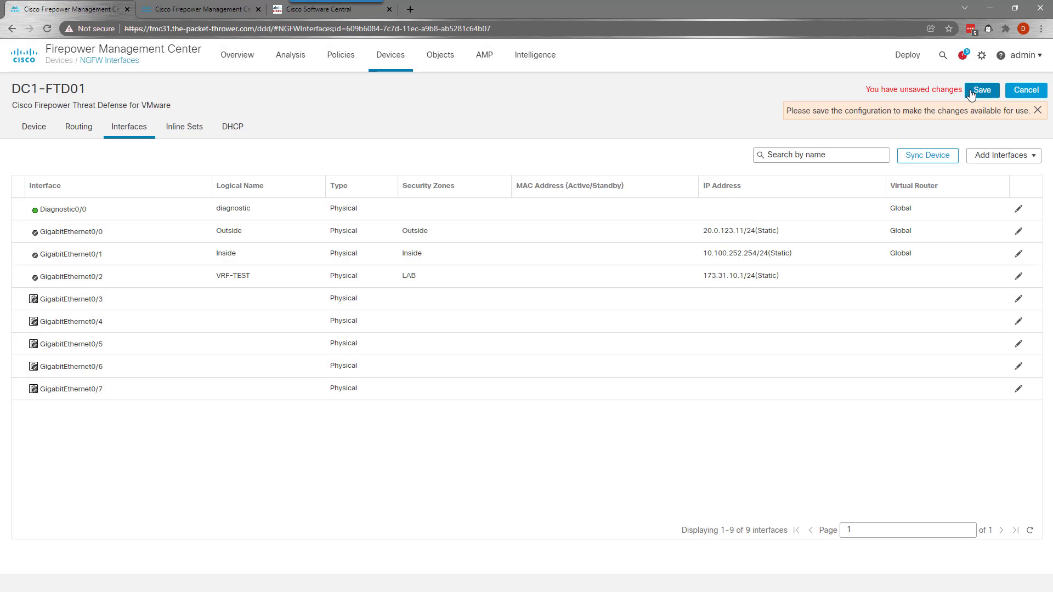
pyautogui.click(982, 90)
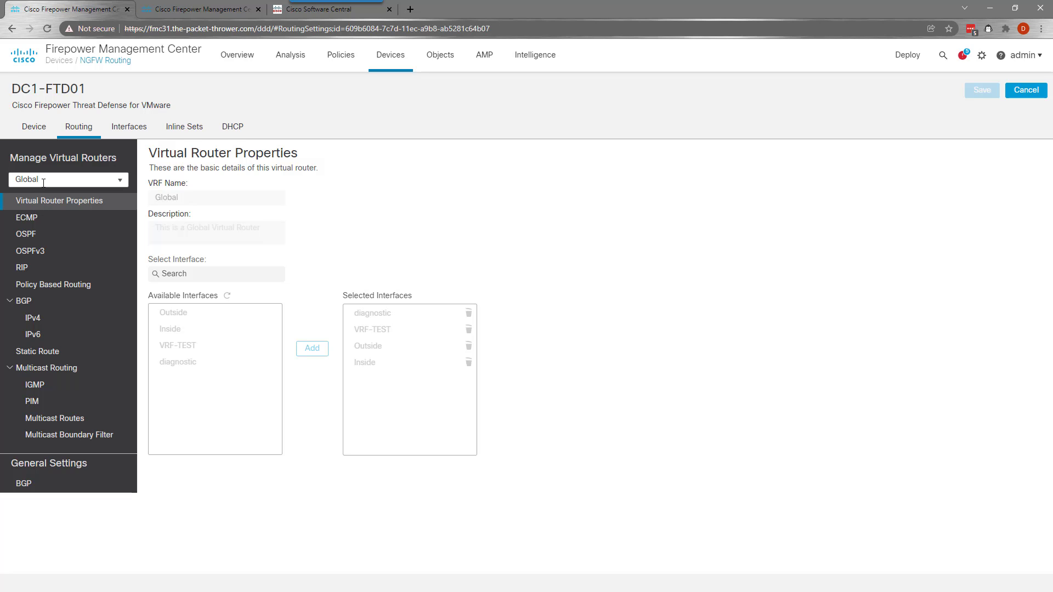
# Create virtual router VRF-LAB with VRF-TEST as its only interface and save it
pyautogui.click(48, 160)
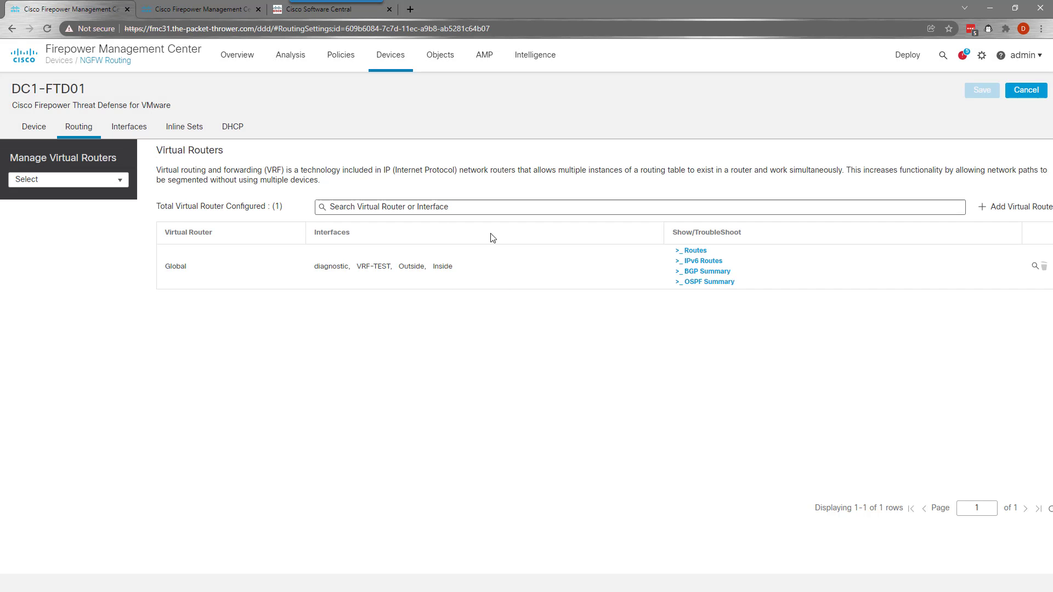
pyautogui.click(1010, 211)
pyautogui.click(515, 290)
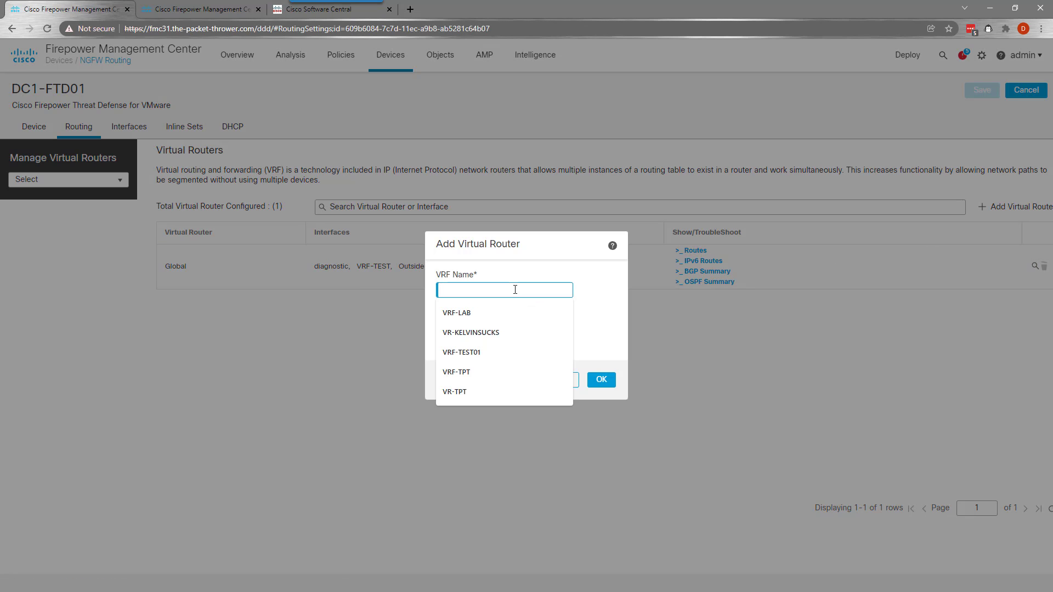
pyautogui.write('VRF-LAB')
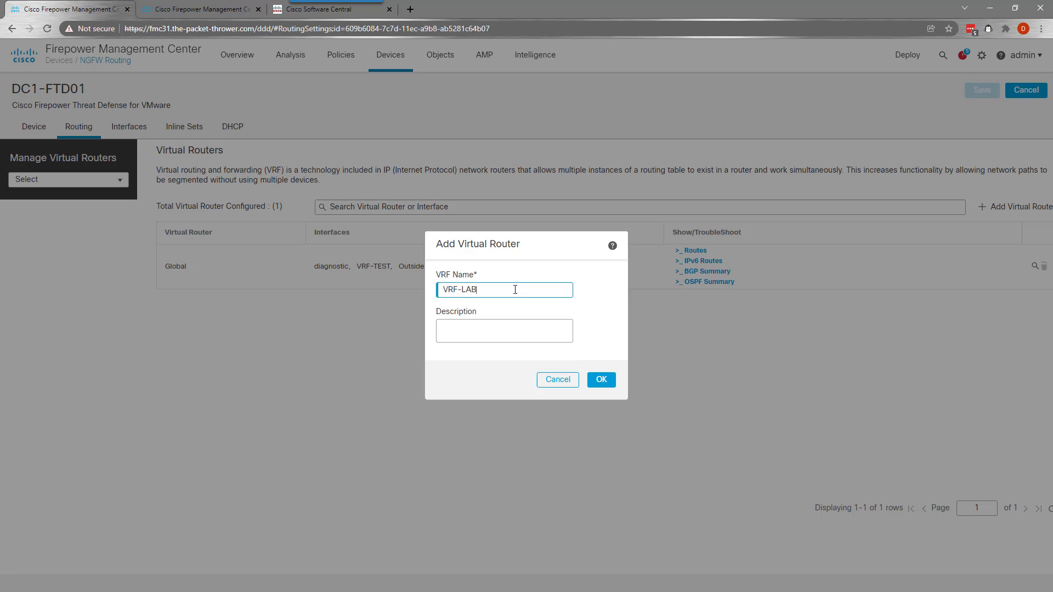
pyautogui.click(602, 380)
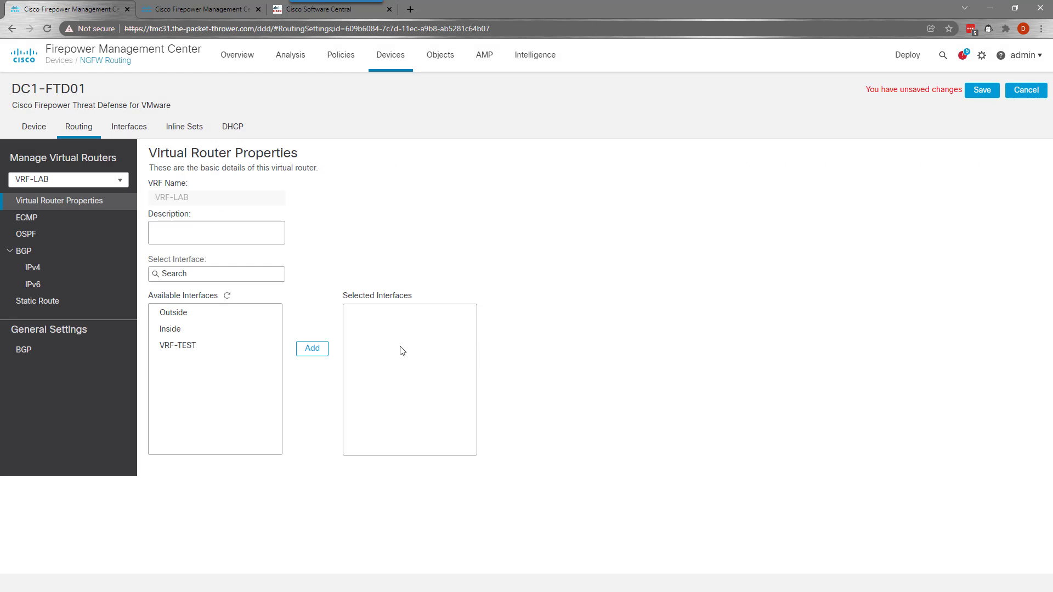
pyautogui.click(208, 345)
pyautogui.click(313, 351)
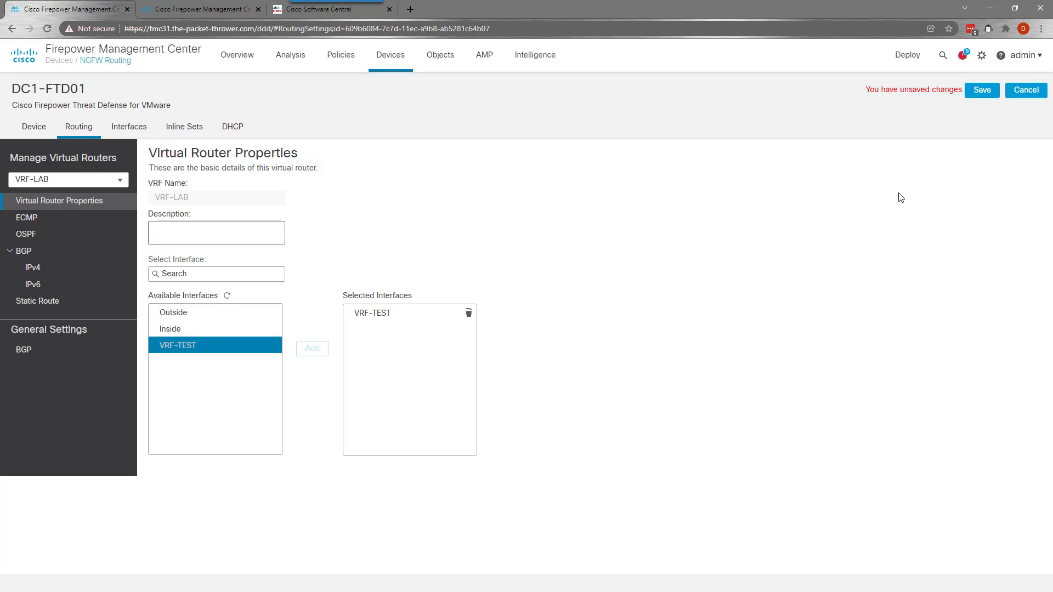
pyautogui.click(982, 90)
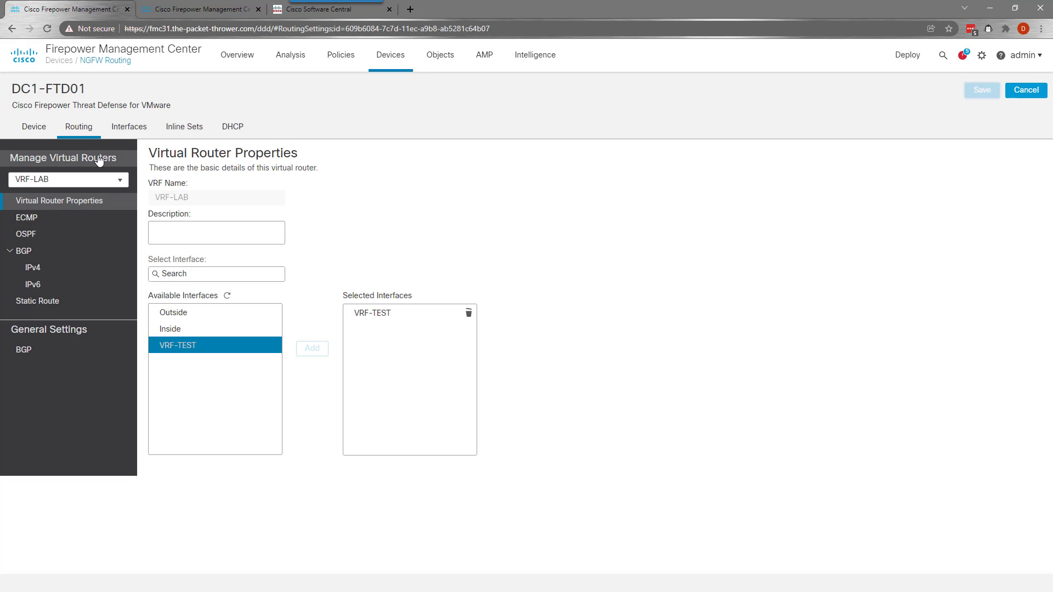
# Switch to the Global virtual router and show its OSPF settings
pyautogui.click(109, 181)
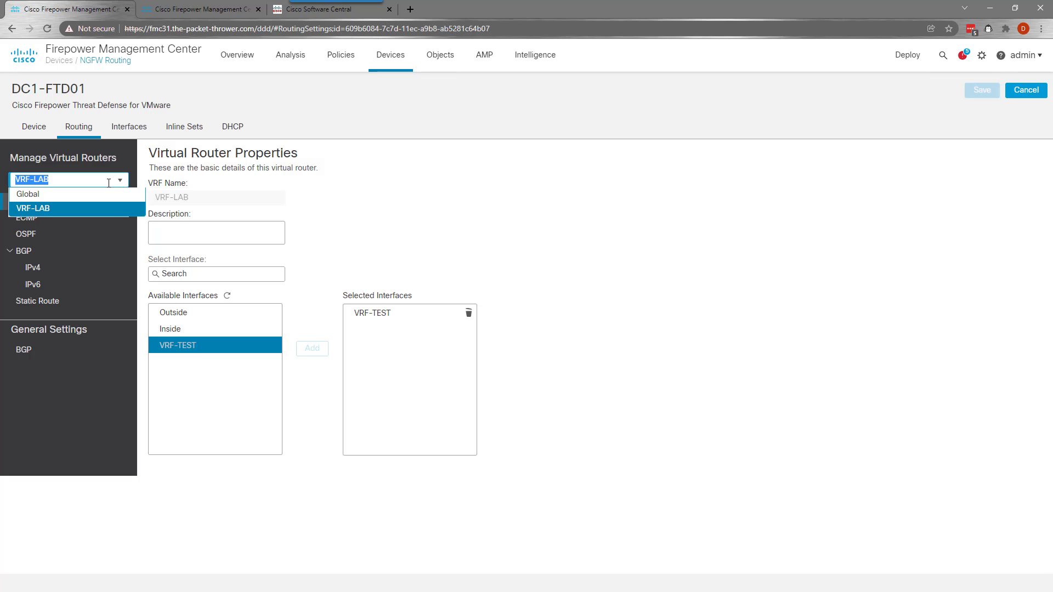
pyautogui.click(56, 195)
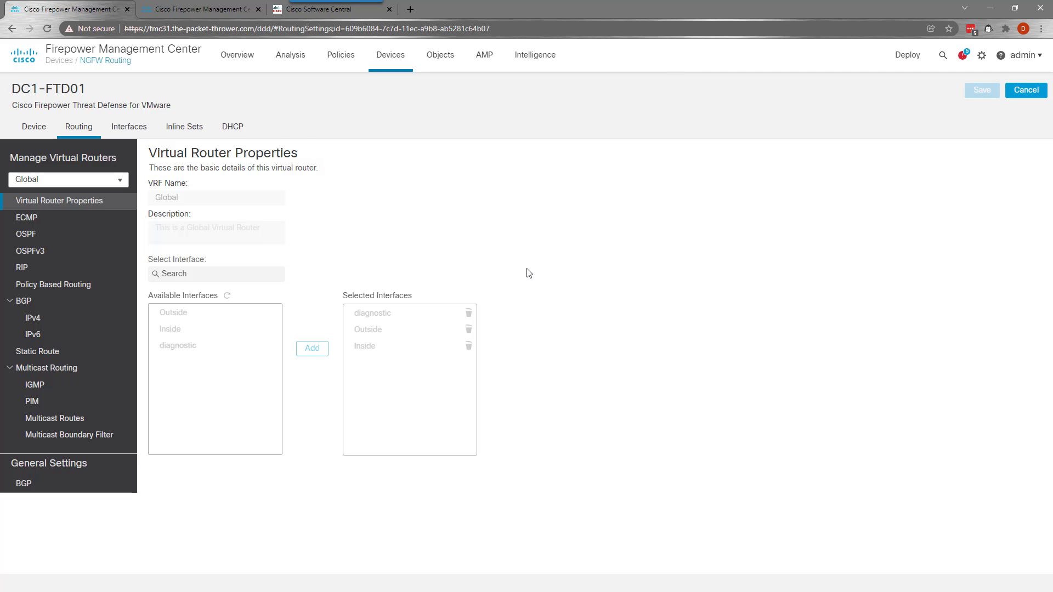
pyautogui.click(26, 235)
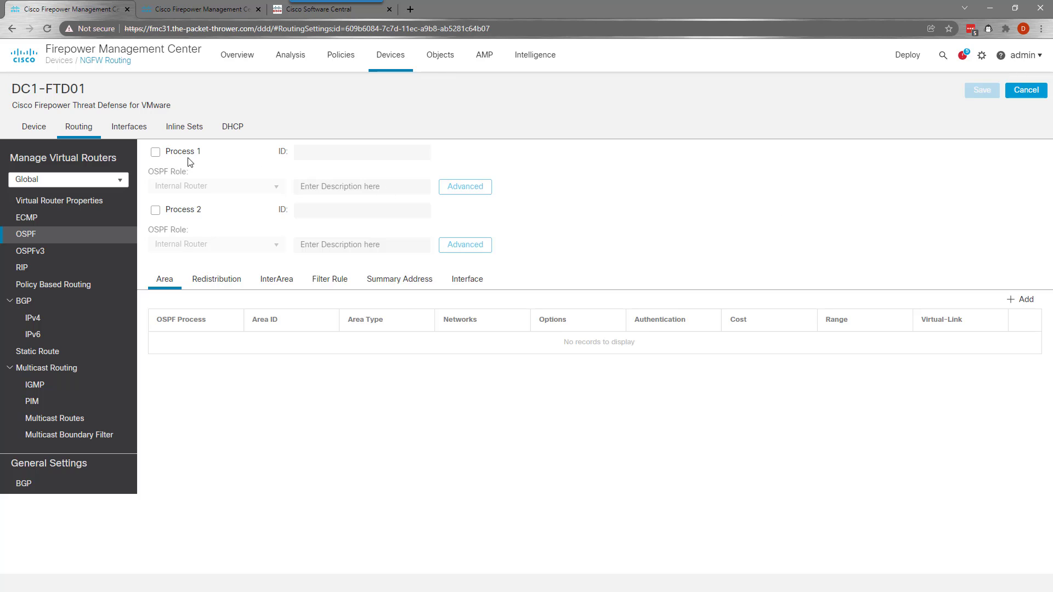
# Enable OSPF process 1 with the role ABR & ASBR
pyautogui.click(155, 152)
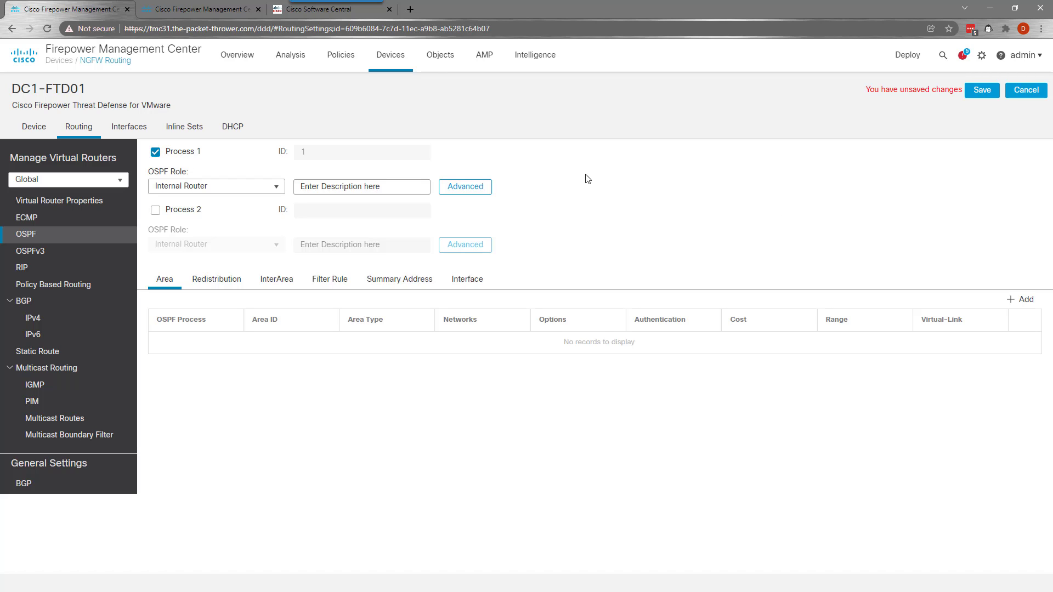
pyautogui.click(254, 189)
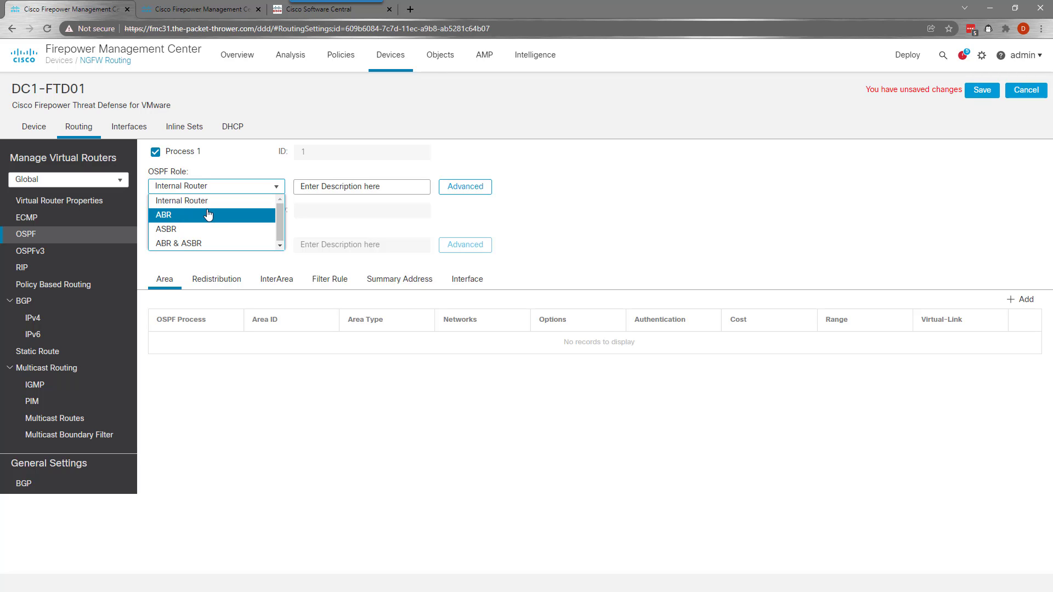
pyautogui.click(209, 243)
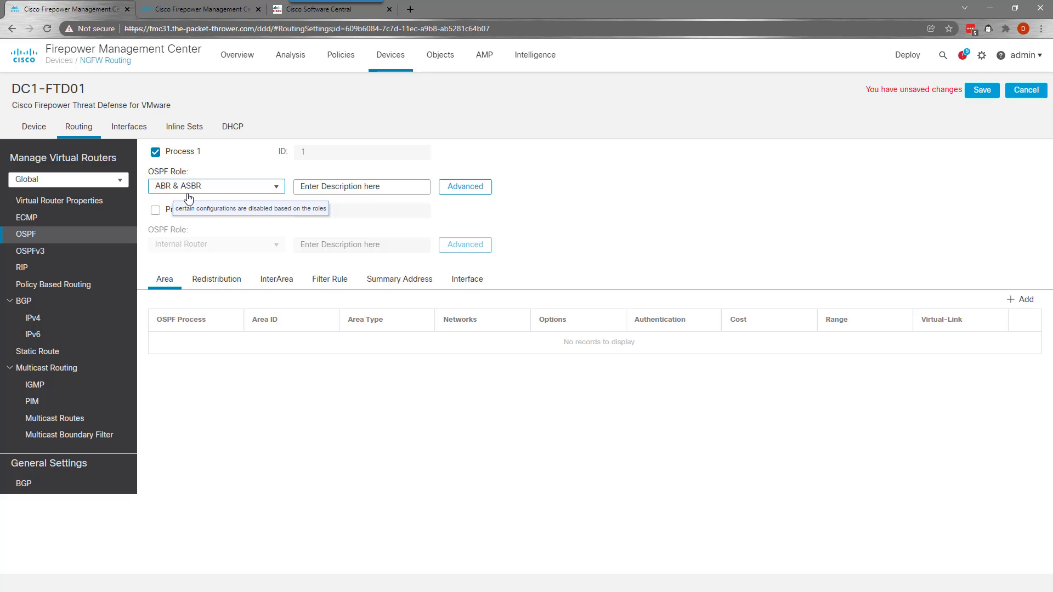
# In process 1's advanced settings, turn on Log Adjacency Changes and Log Adjacency Change Detail
pyautogui.click(472, 189)
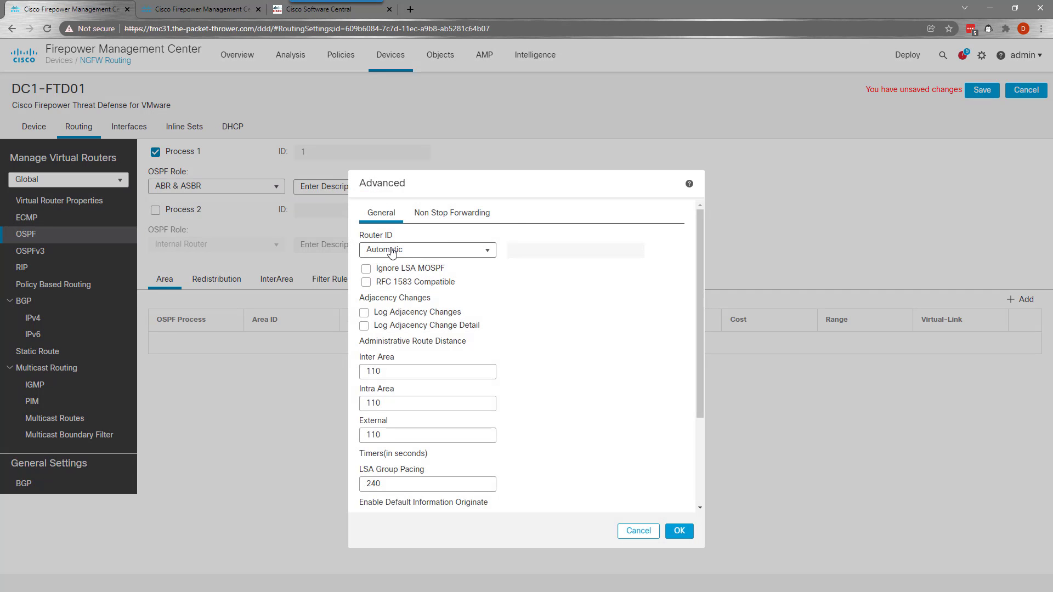
pyautogui.click(421, 314)
pyautogui.click(433, 327)
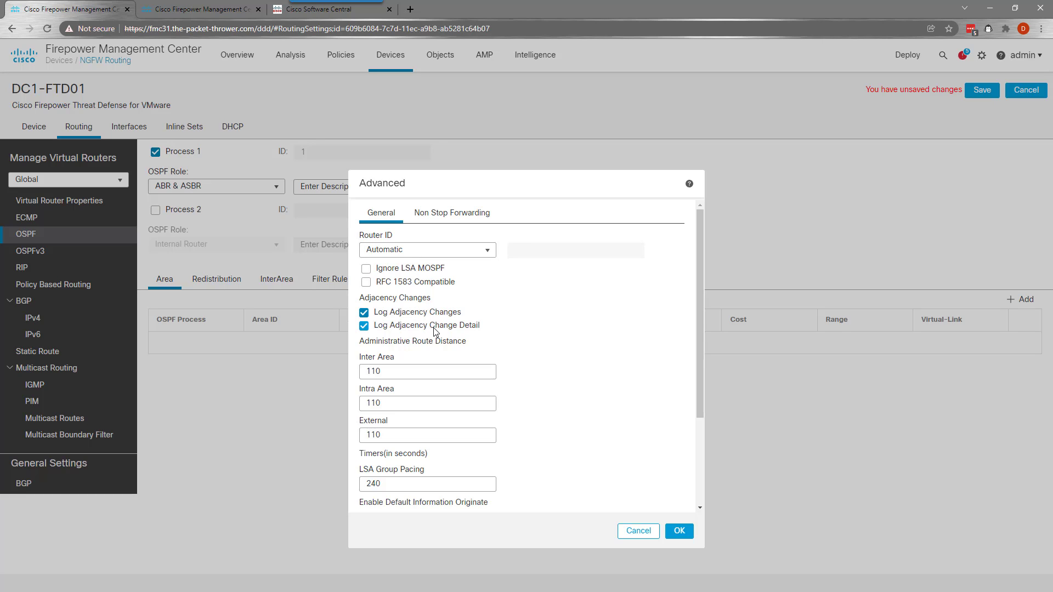
pyautogui.scroll(-3, 489, 376)
pyautogui.scroll(3, 510, 369)
pyautogui.scroll(-3, 624, 333)
pyautogui.scroll(3, 584, 435)
pyautogui.scroll(-3, 585, 435)
pyautogui.click(679, 531)
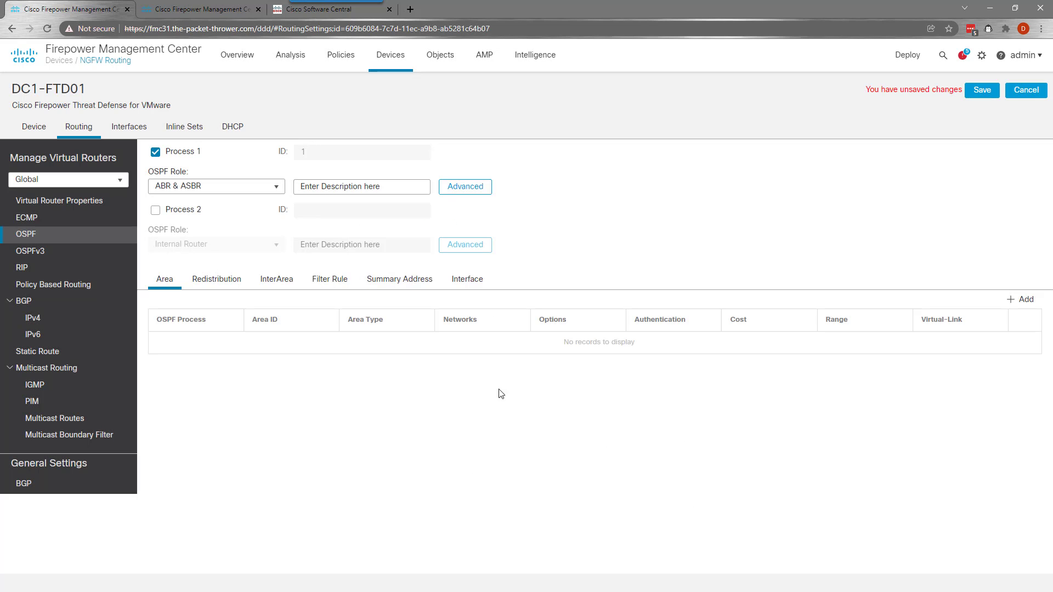
# Add a new OSPF area with Area ID 0
pyautogui.click(1014, 300)
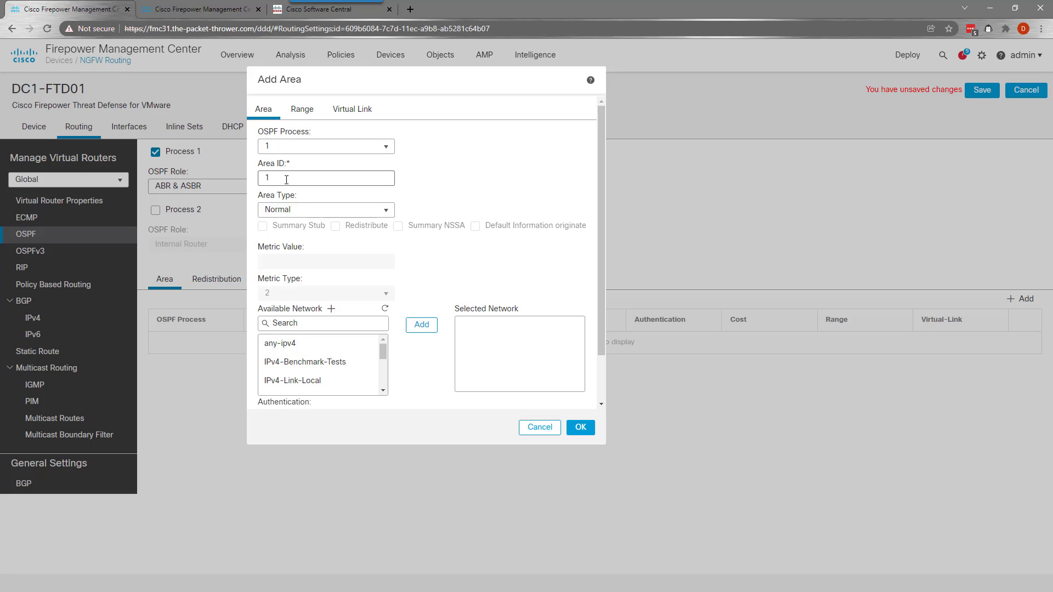
pyautogui.doubleClick(321, 176)
pyautogui.write('0')
# Create and save network object NET-DC1-TRANSIT for 10.100.252.0/24
pyautogui.click(331, 310)
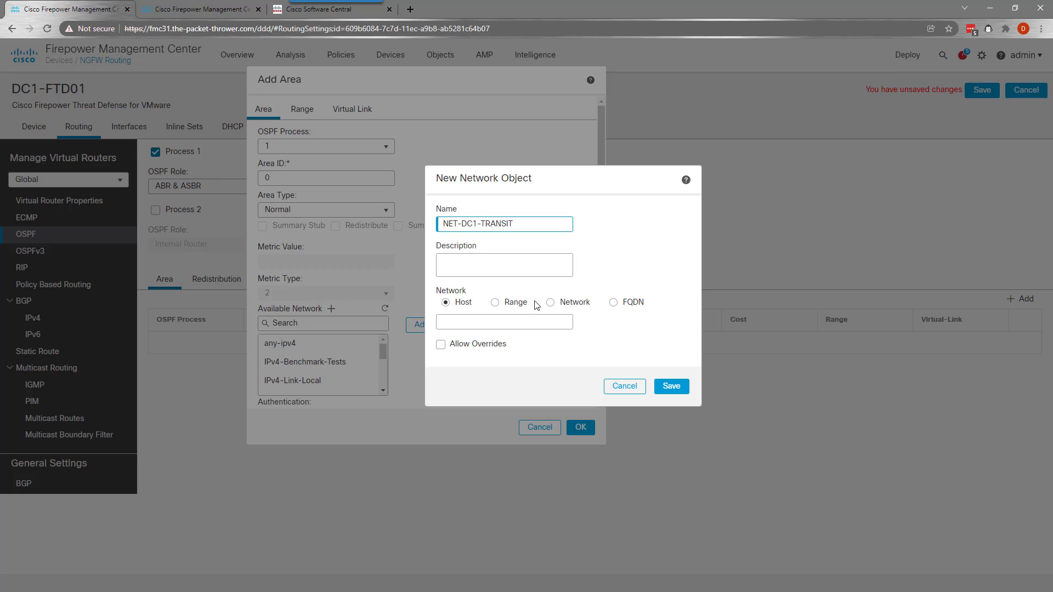
pyautogui.click(571, 304)
pyautogui.click(554, 324)
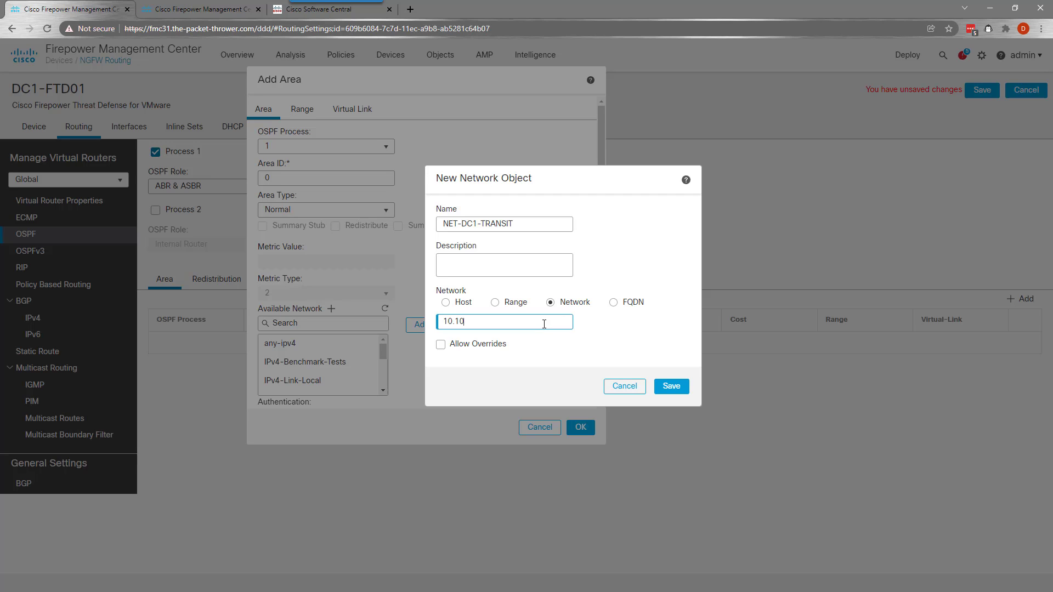
pyautogui.write('10.100.252.0/24')
pyautogui.click(663, 386)
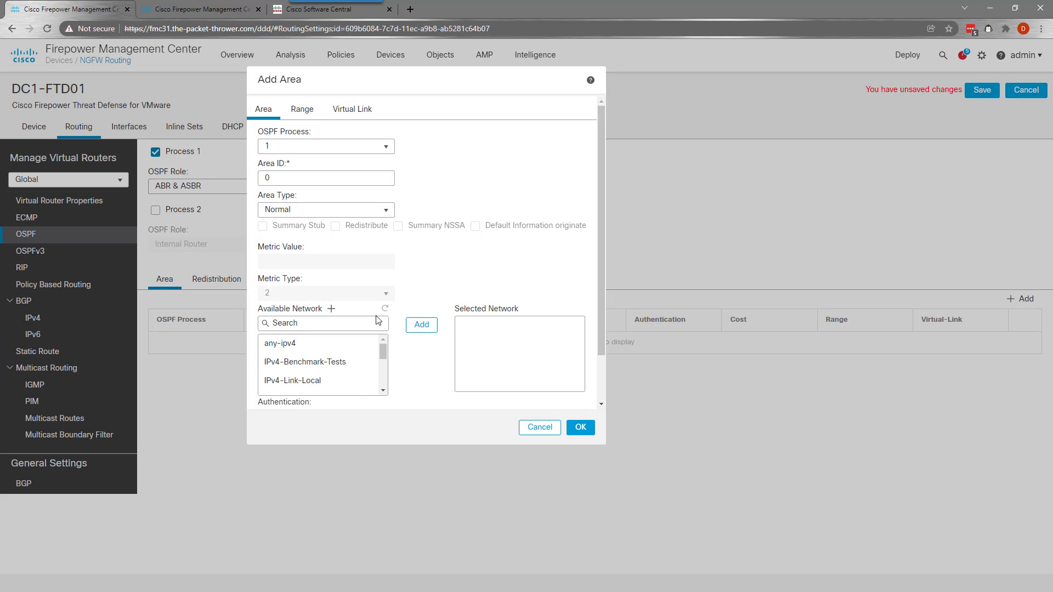
# Start a new network object NET-DC2-TRANSIT defined as network 10.200.252.0/24
pyautogui.click(332, 309)
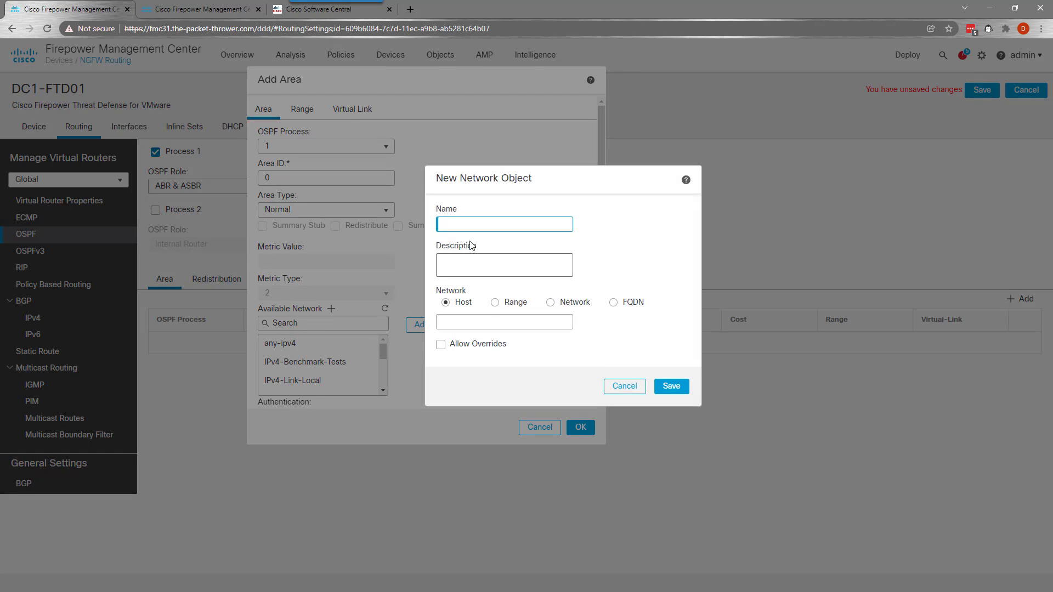
pyautogui.write('NET-DC2-TER')
pyautogui.write('NSIT')
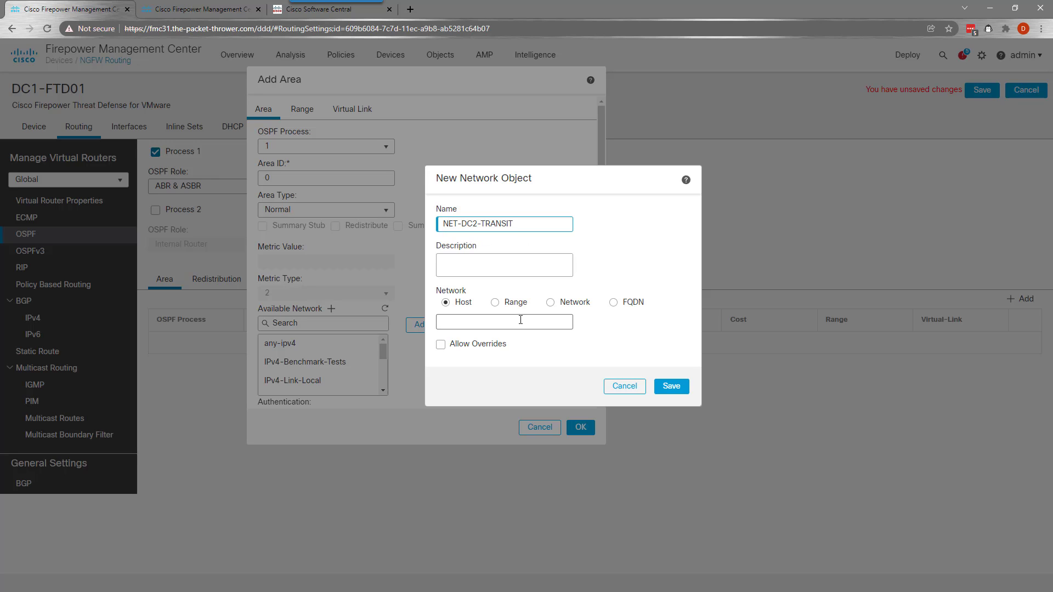
pyautogui.click(550, 302)
pyautogui.click(552, 324)
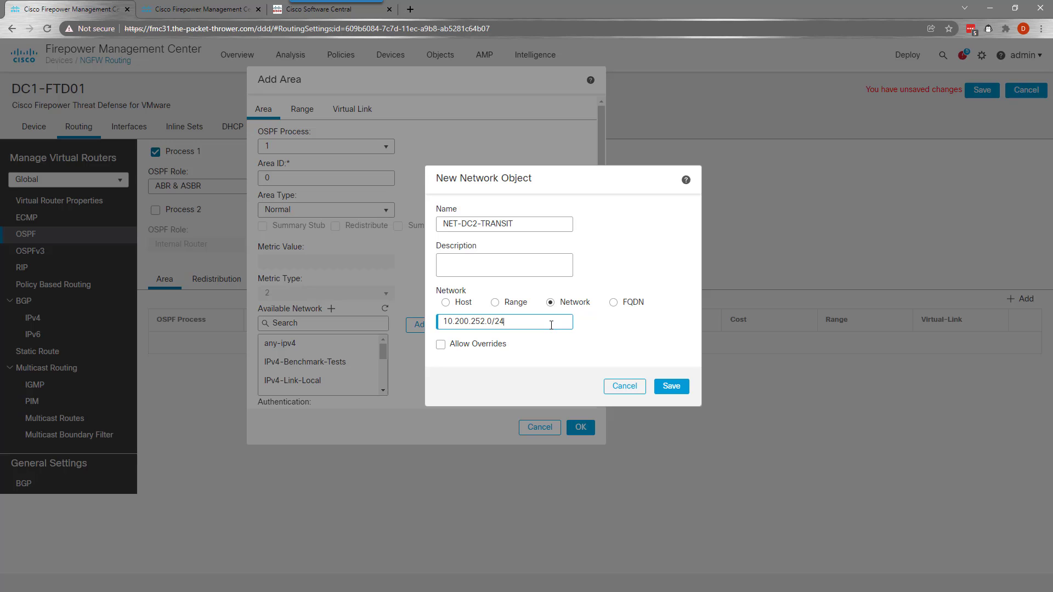
# Allow overrides on the object and add a device override for DC2-FTD01
pyautogui.click(441, 345)
pyautogui.click(448, 367)
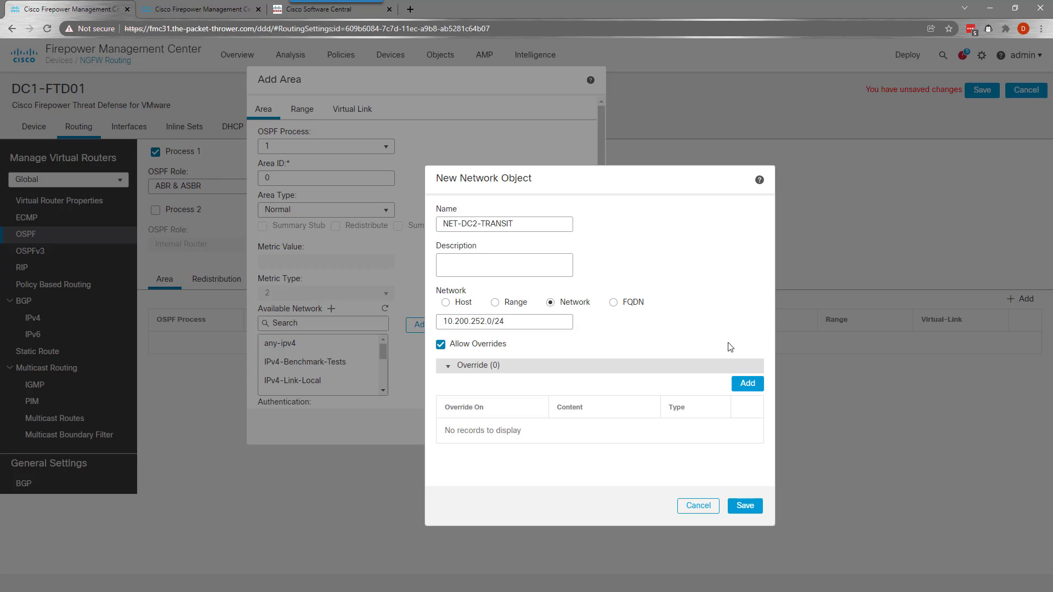
pyautogui.click(747, 385)
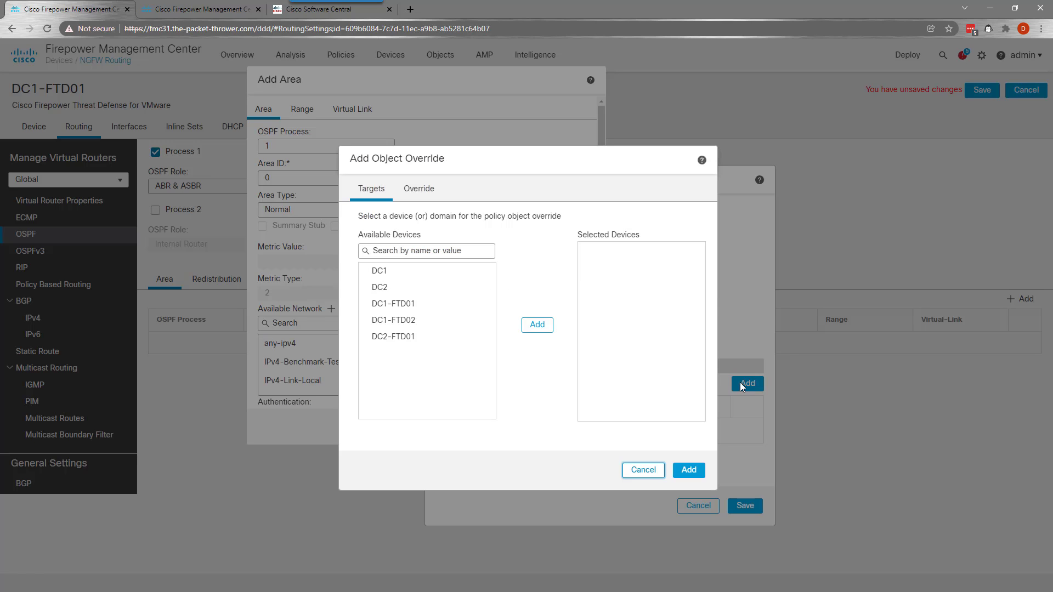
pyautogui.click(373, 320)
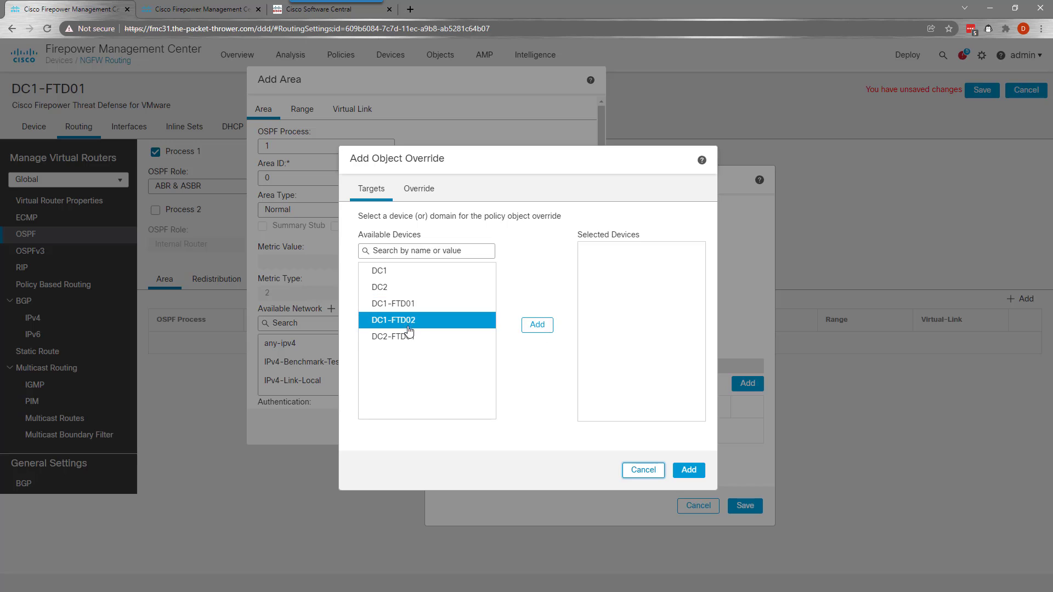
pyautogui.click(406, 343)
pyautogui.click(537, 324)
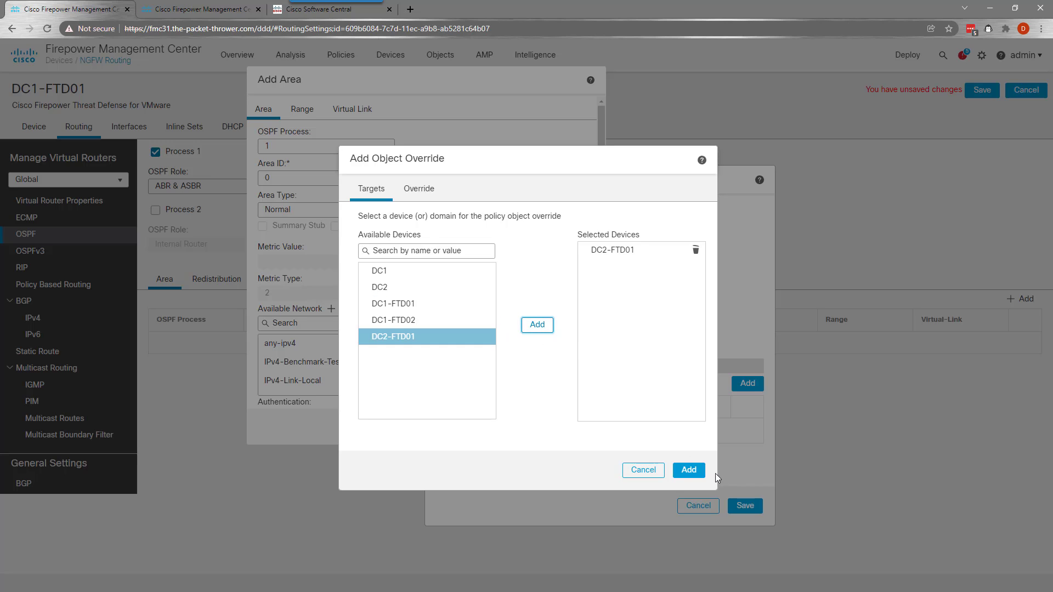
pyautogui.click(695, 475)
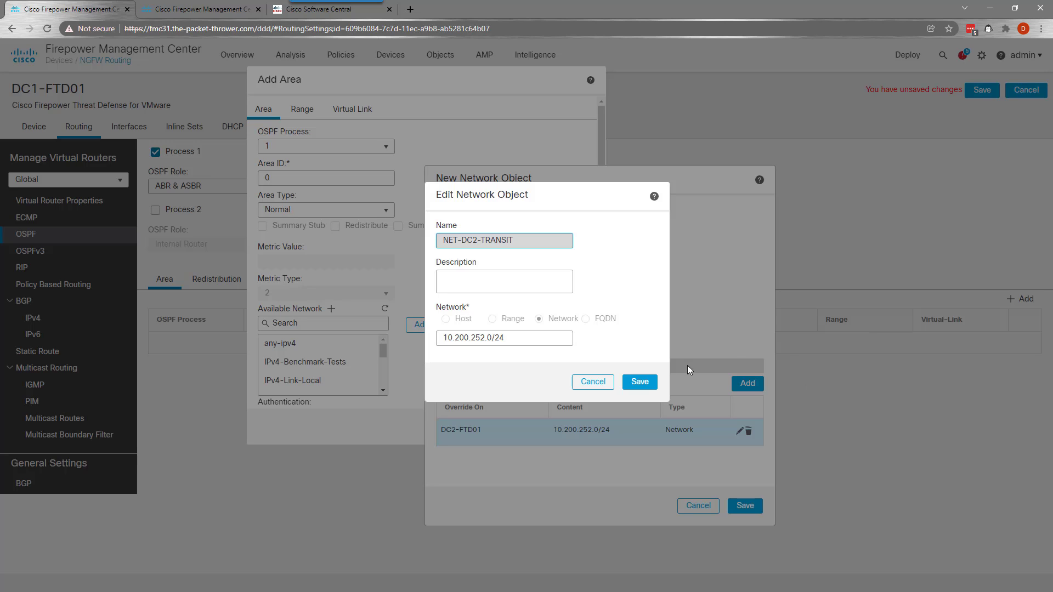
pyautogui.click(601, 384)
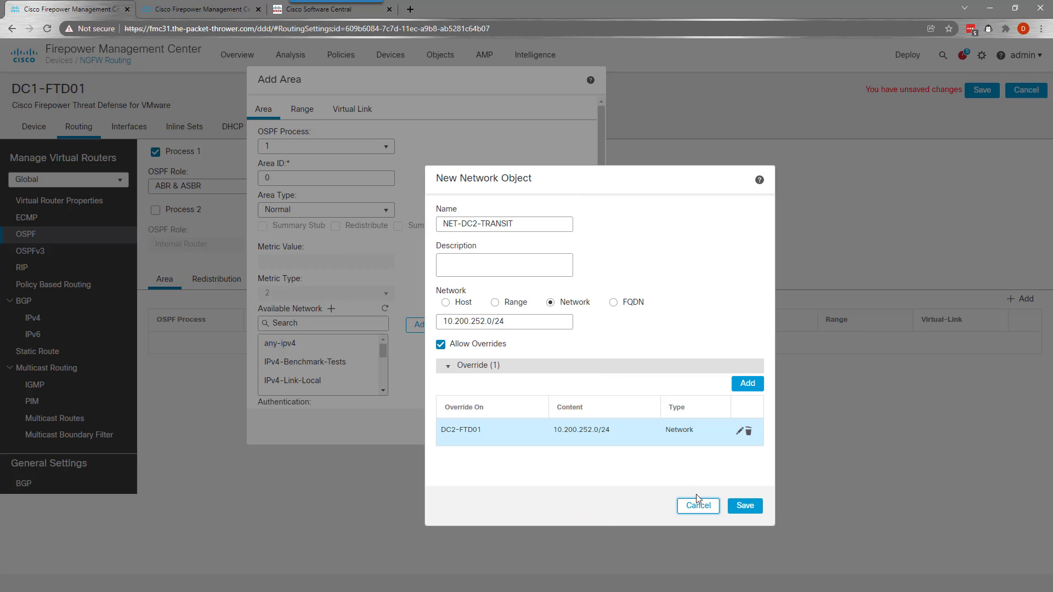
# Untick overrides, dismiss the device overrides error, and save NET-DC2-TRANSIT
pyautogui.click(441, 345)
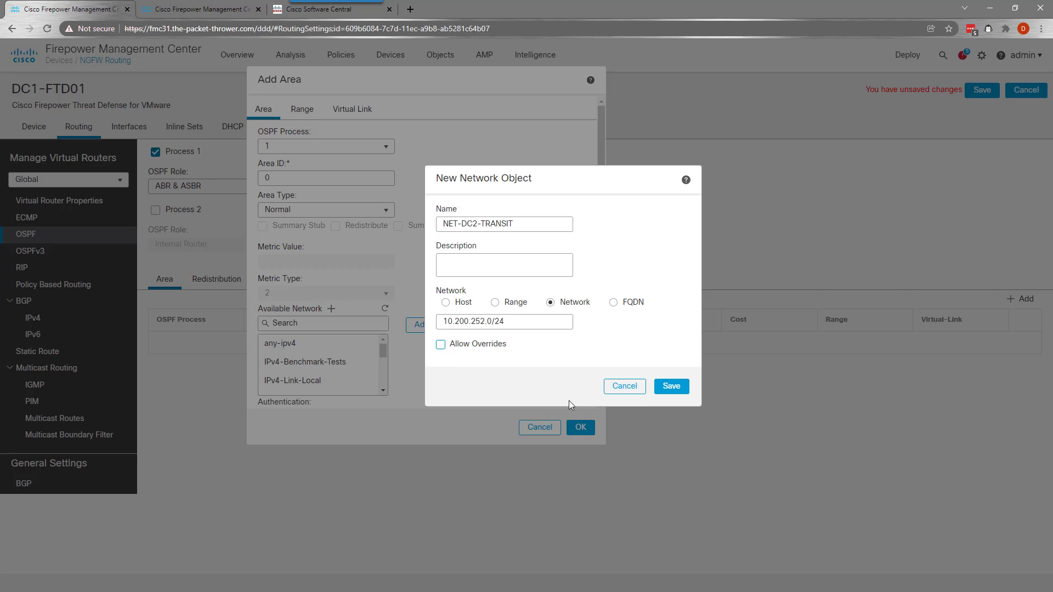
pyautogui.click(672, 387)
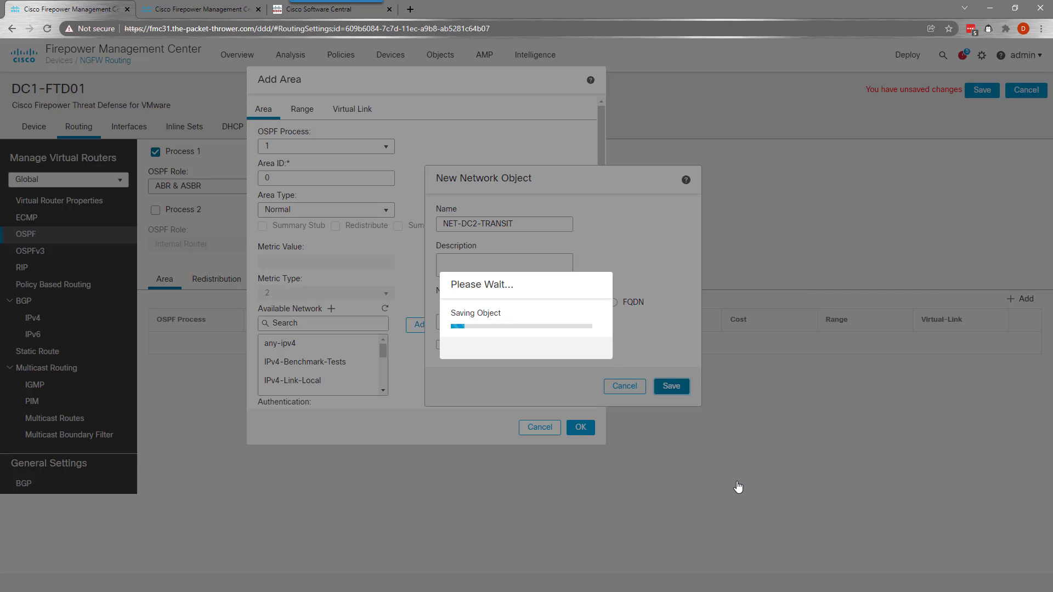
pyautogui.click(597, 395)
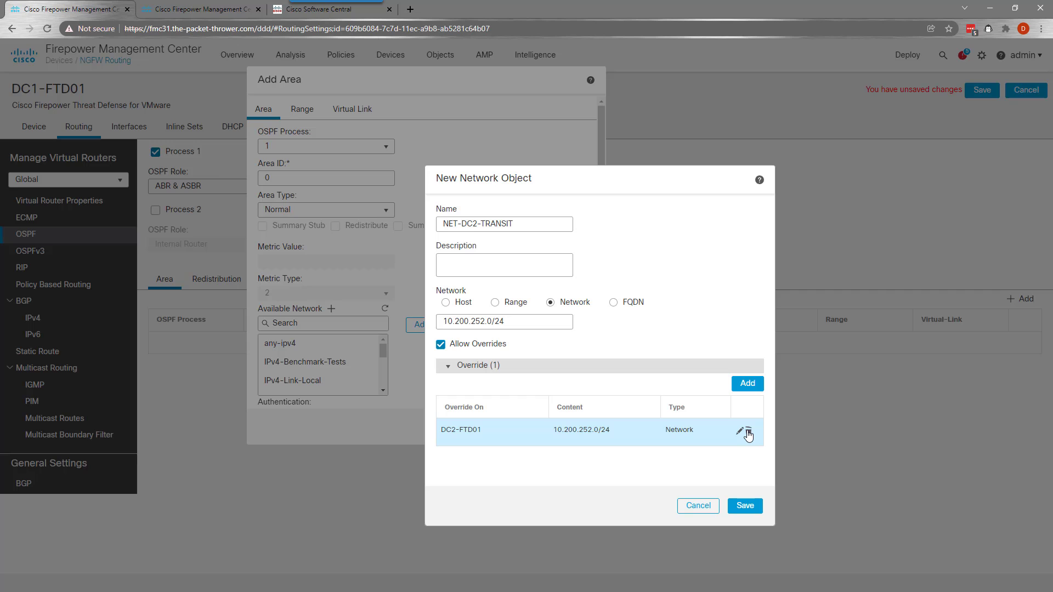
pyautogui.click(745, 505)
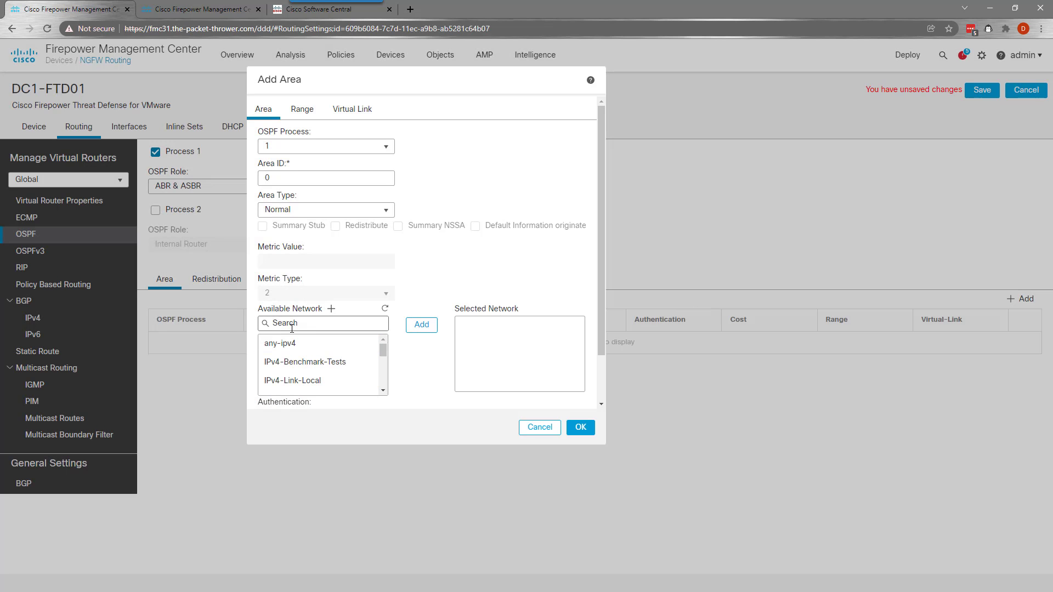
# Filter networks by 'net' and add NET-DC1-TRANSIT to area 0's selected networks
pyautogui.click(292, 328)
pyautogui.write('net')
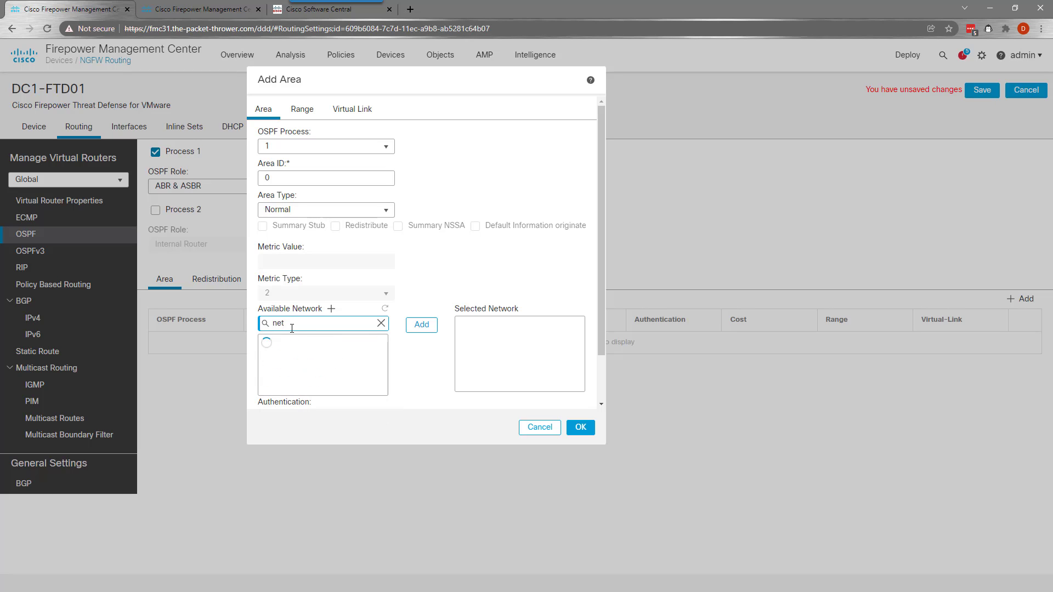
pyautogui.click(296, 343)
pyautogui.click(422, 326)
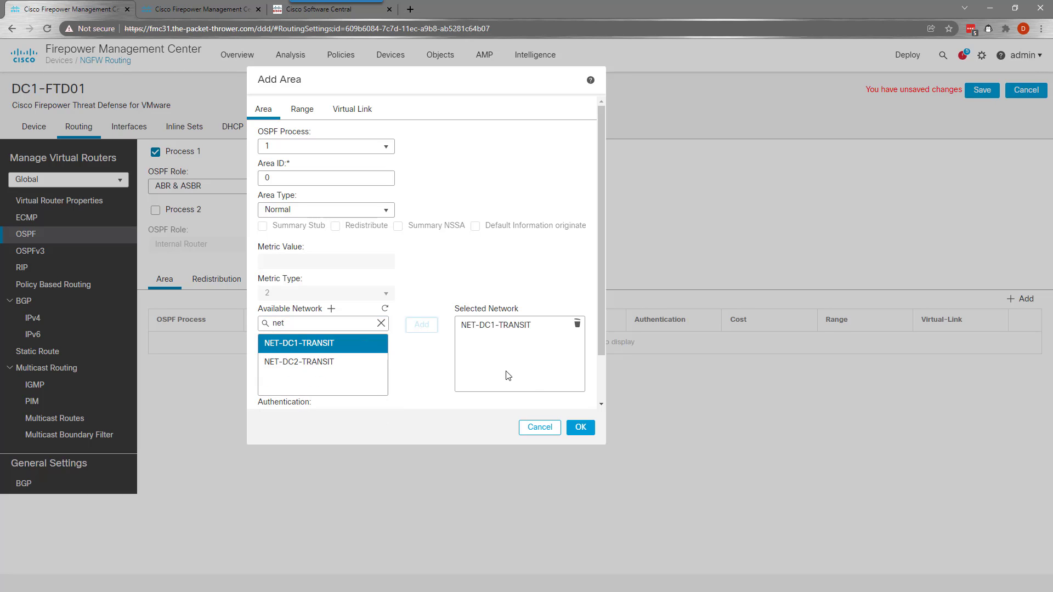
# Confirm the normal area 0 and save the OSPF routing changes
pyautogui.click(380, 323)
pyautogui.scroll(-1, 341, 364)
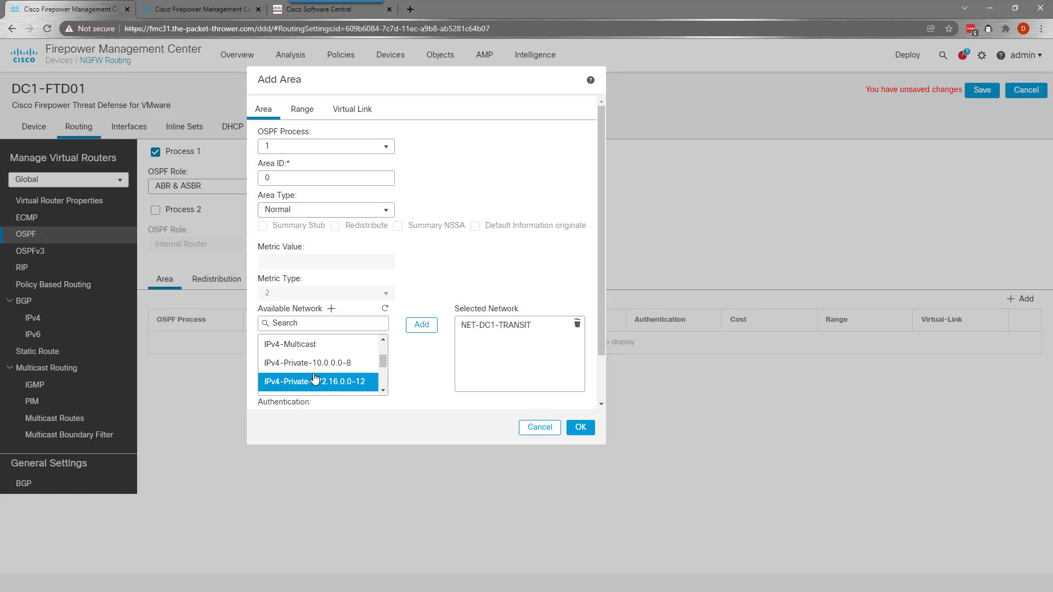
pyautogui.scroll(-1, 326, 378)
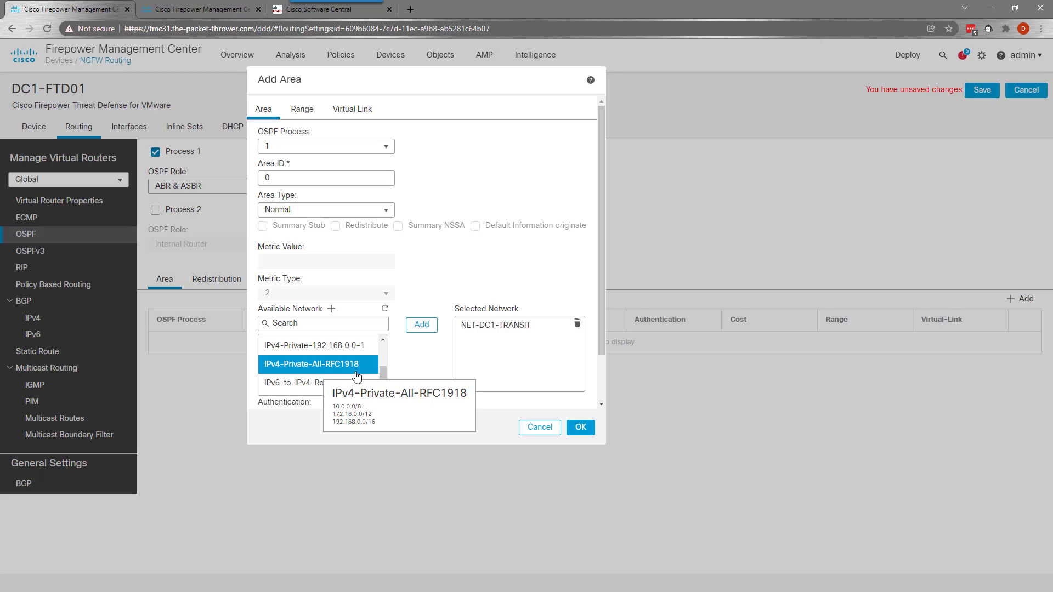
pyautogui.scroll(-1, 329, 373)
pyautogui.scroll(3, 318, 367)
pyautogui.moveTo(296, 354)
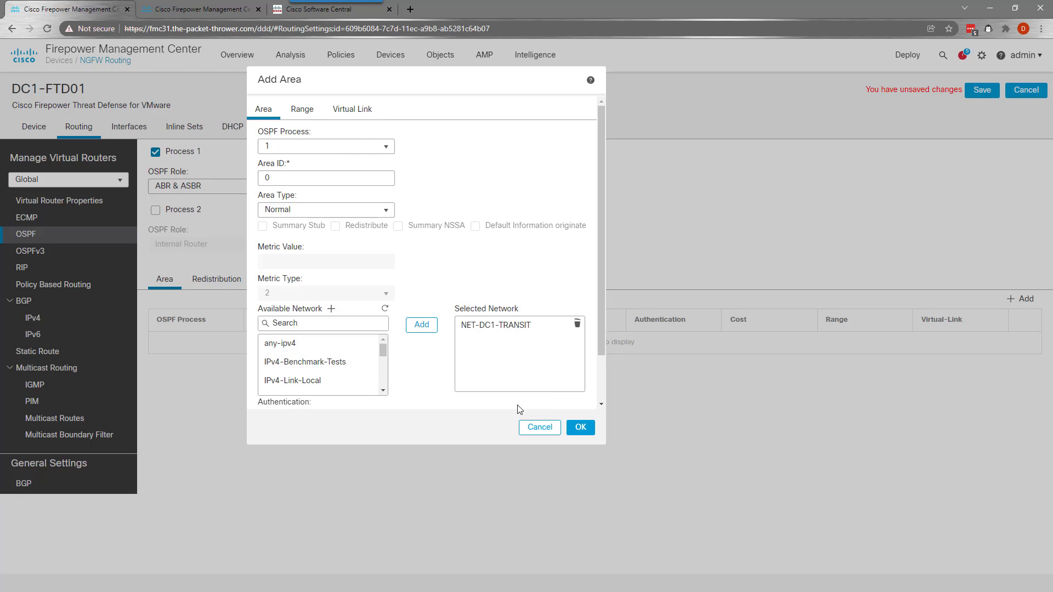
pyautogui.click(583, 431)
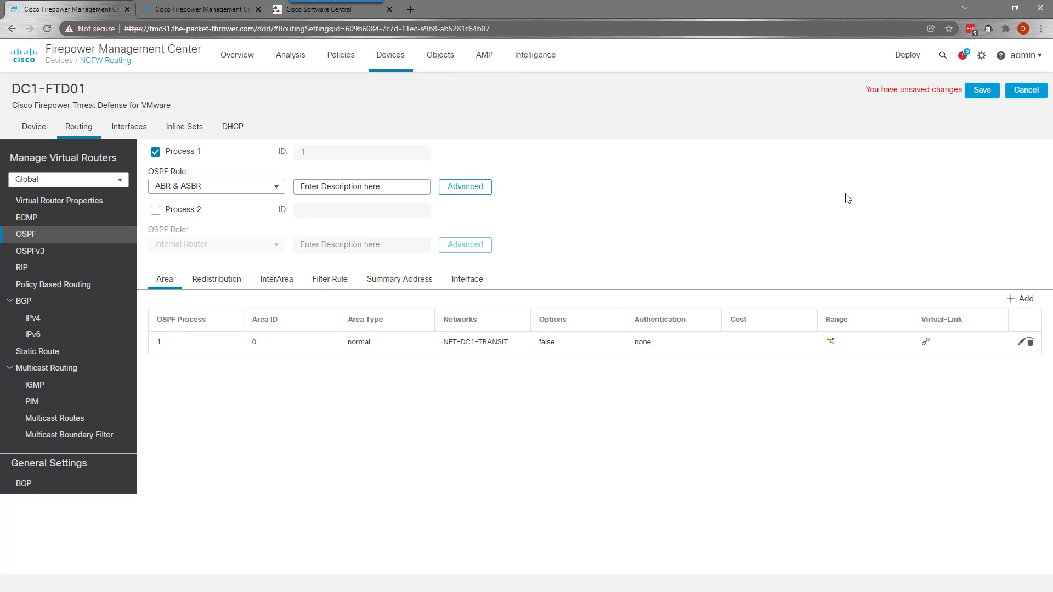
pyautogui.click(979, 93)
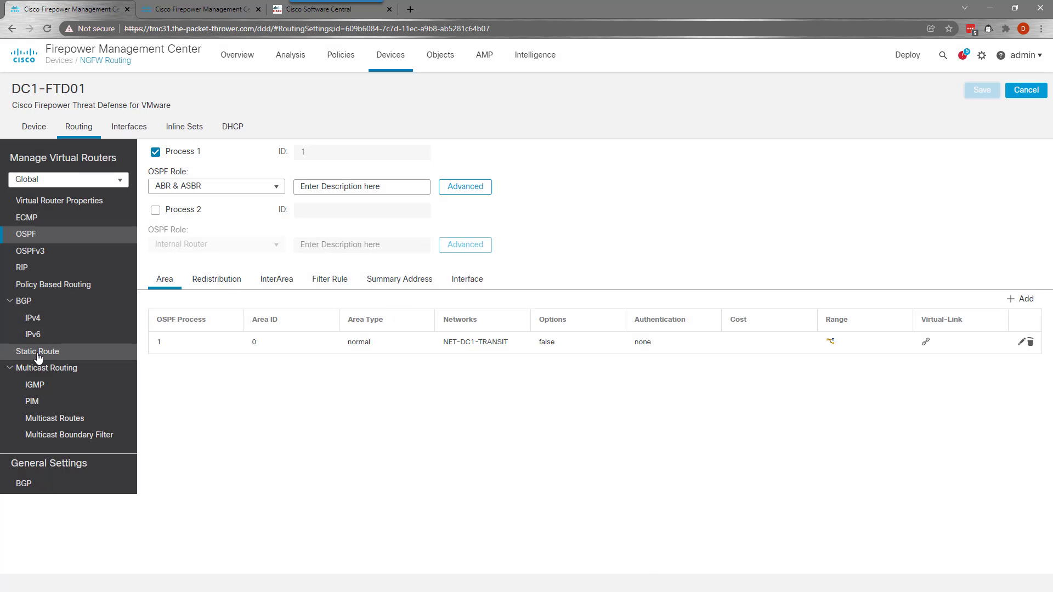
# Start a new static route on interface Outside for destination network any-ipv4
pyautogui.click(38, 353)
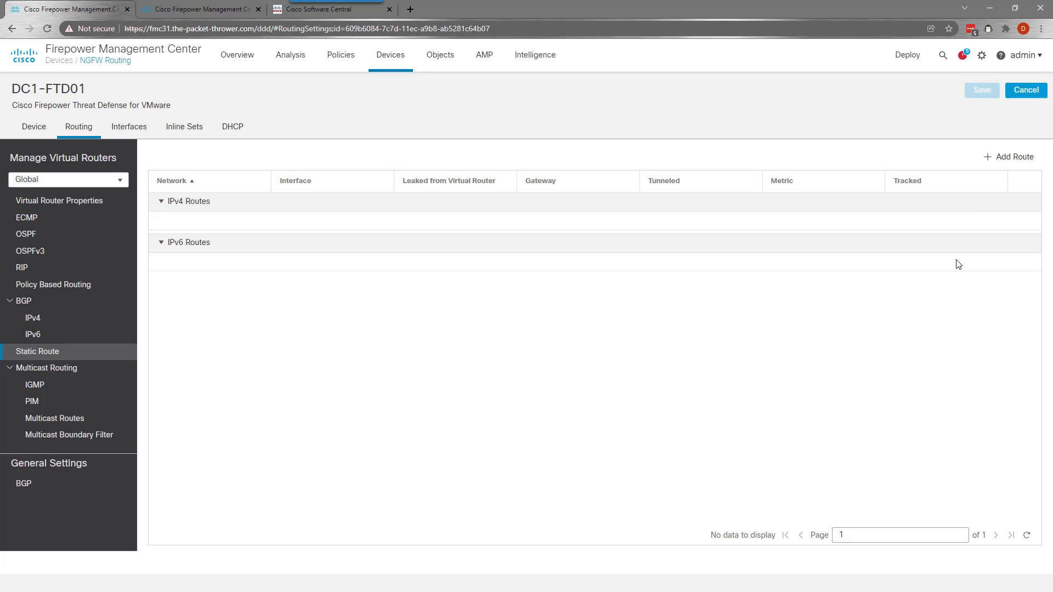
pyautogui.click(1004, 159)
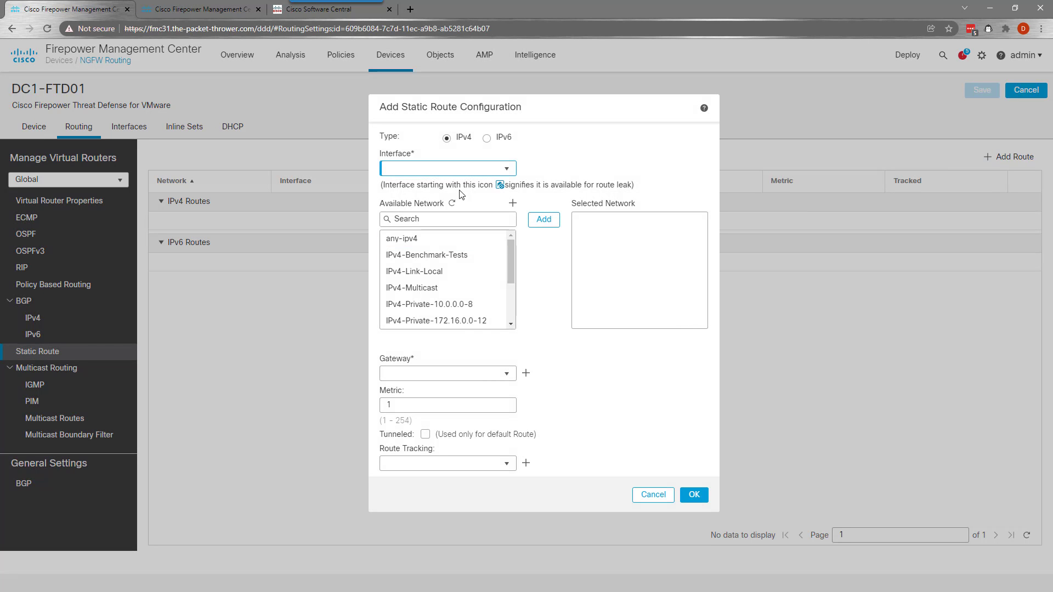
pyautogui.click(507, 169)
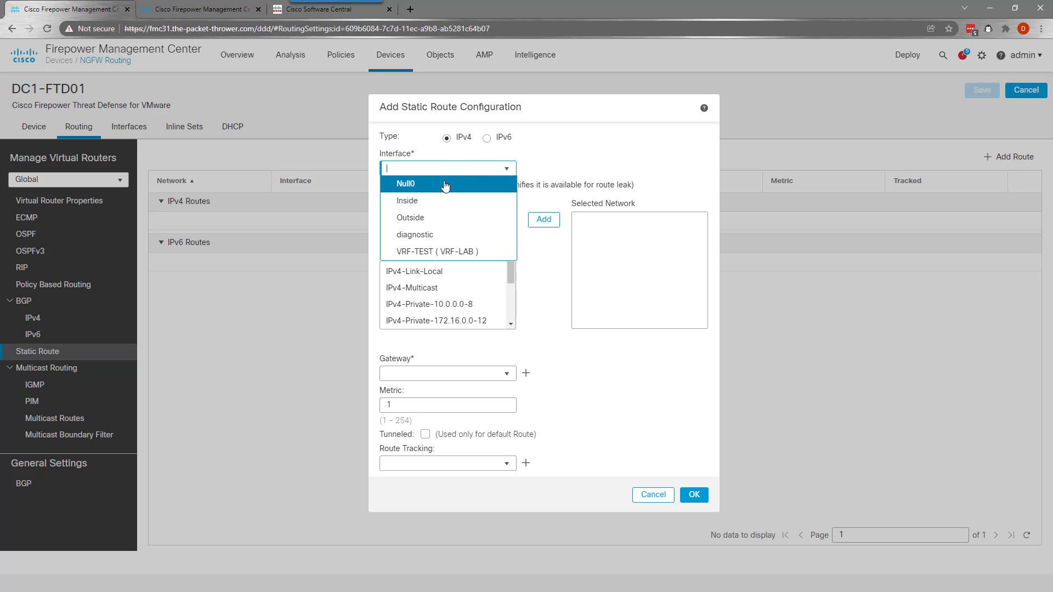
pyautogui.click(433, 217)
pyautogui.click(431, 238)
pyautogui.click(543, 220)
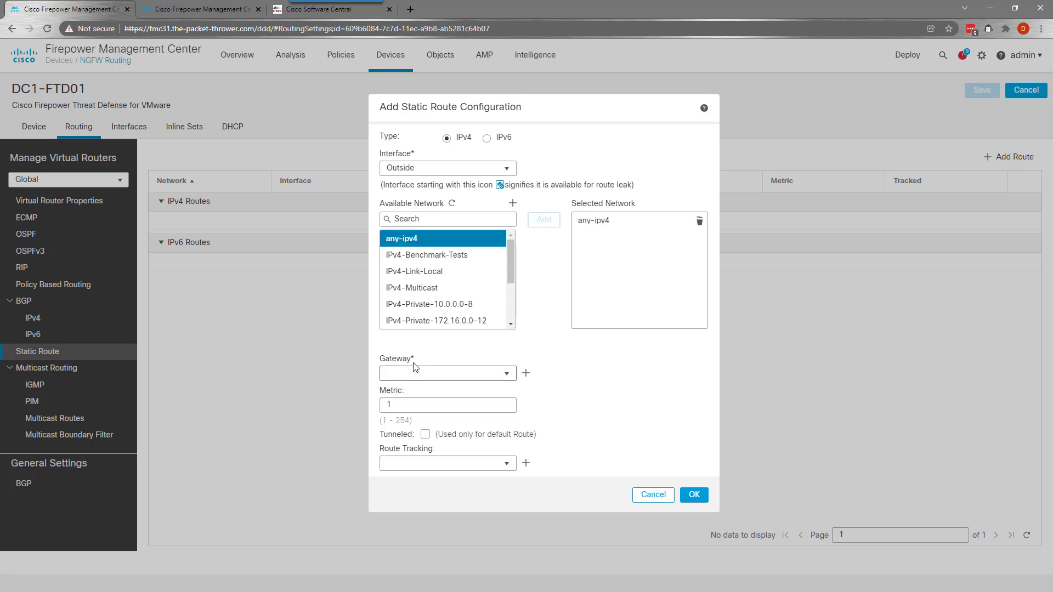
# Set gateway 20.0.123.254 with Tunneled unticked, save the route, and show the Device summary
pyautogui.click(453, 372)
pyautogui.write('10.100')
pyautogui.press('BackSpace')
pyautogui.press('BackSpace')
pyautogui.press('BackSpace')
pyautogui.press('BackSpace')
pyautogui.press('BackSpace')
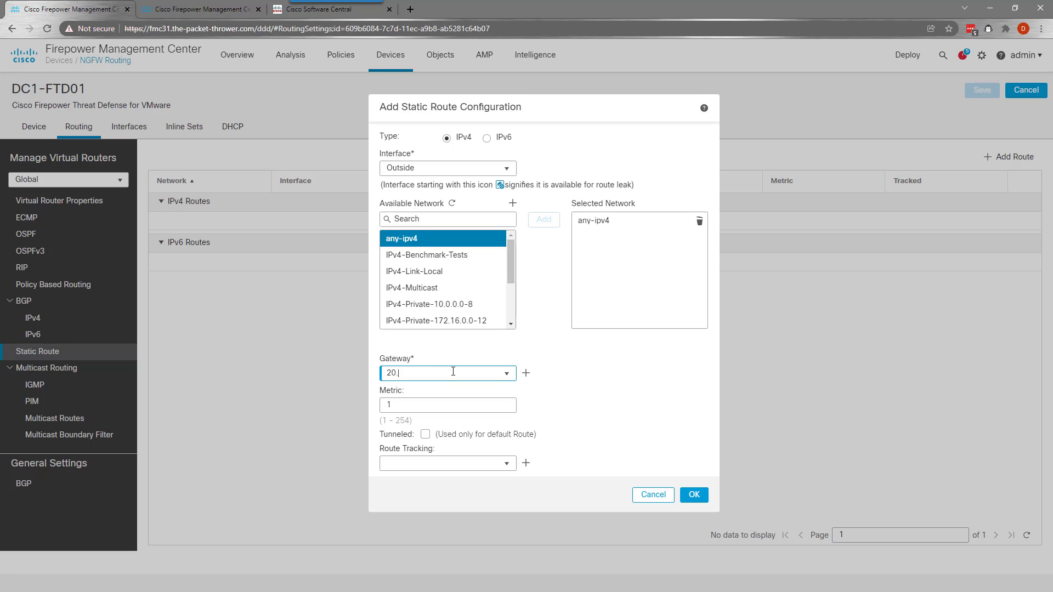
pyautogui.write('20.0.123.2544')
pyautogui.click(580, 397)
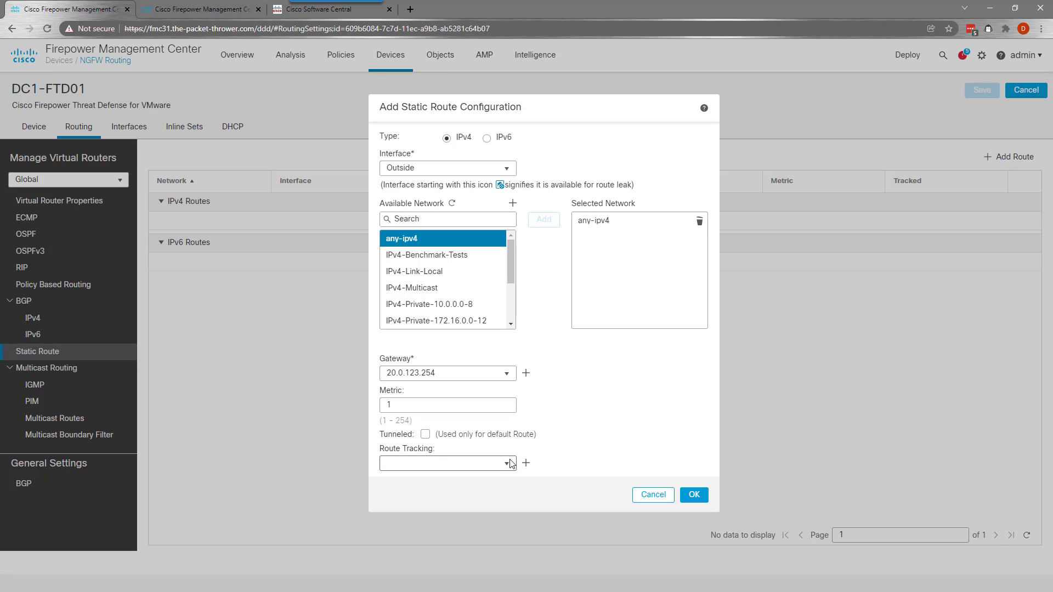
pyautogui.click(425, 434)
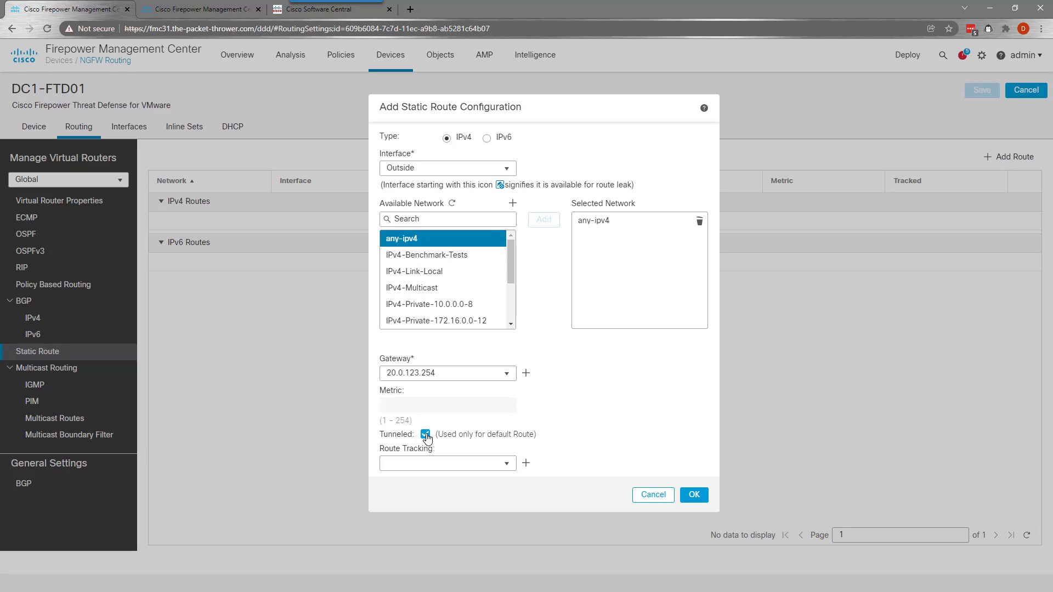
pyautogui.click(426, 435)
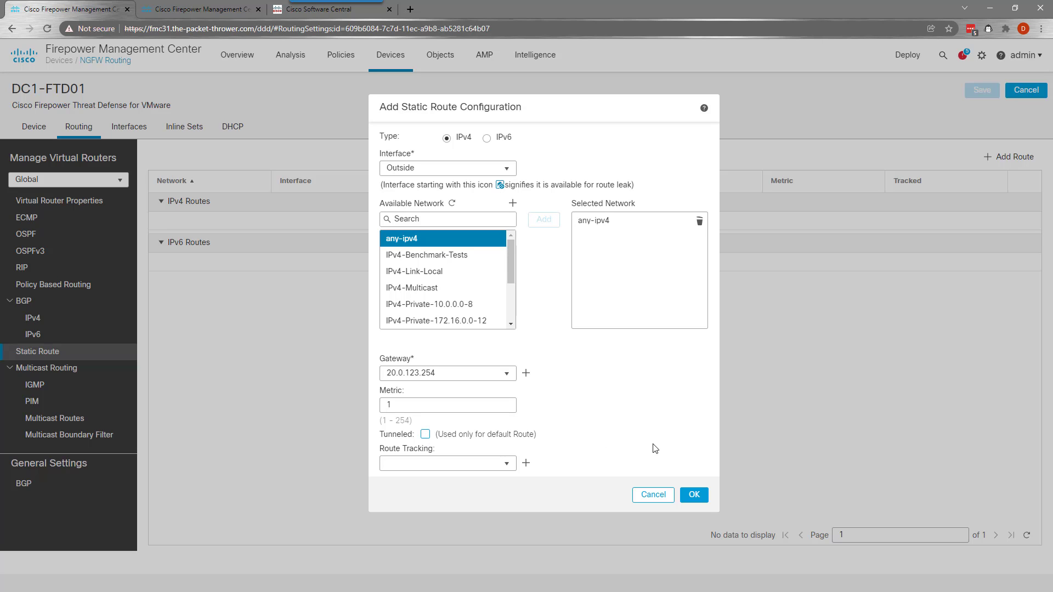
pyautogui.click(693, 496)
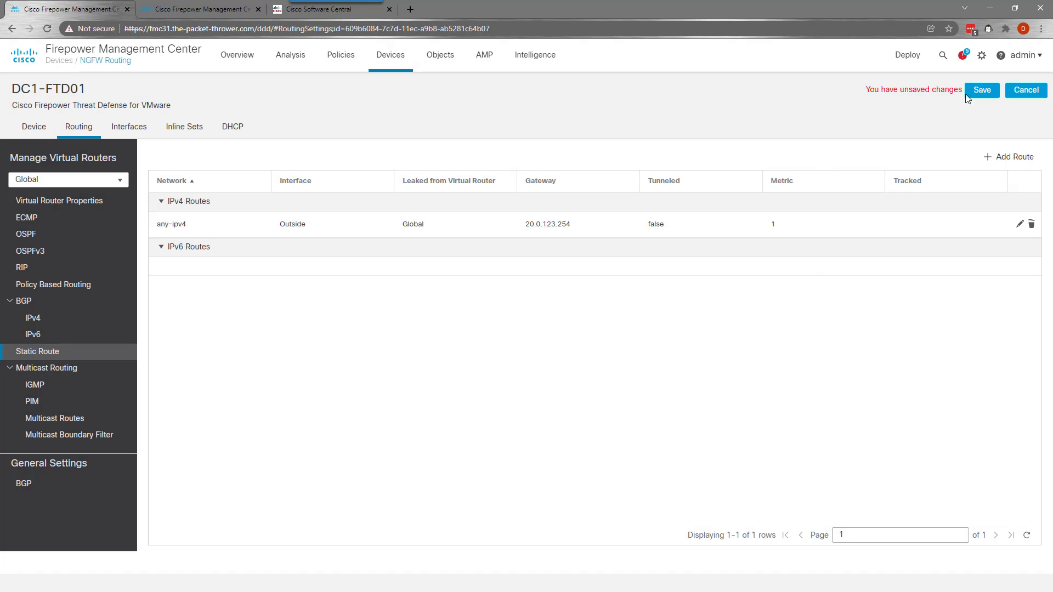
pyautogui.click(982, 90)
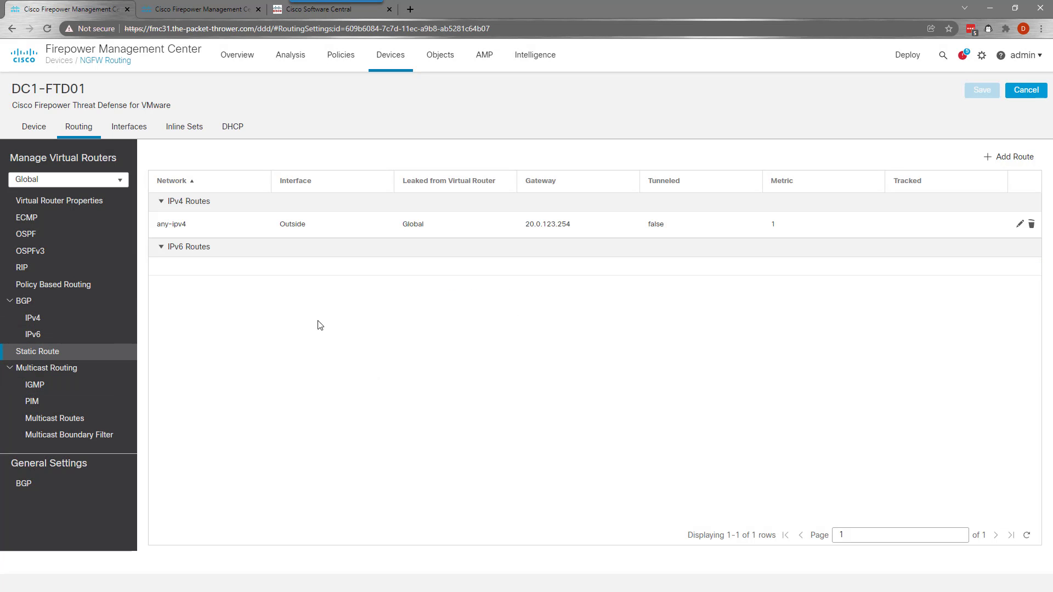
pyautogui.click(25, 128)
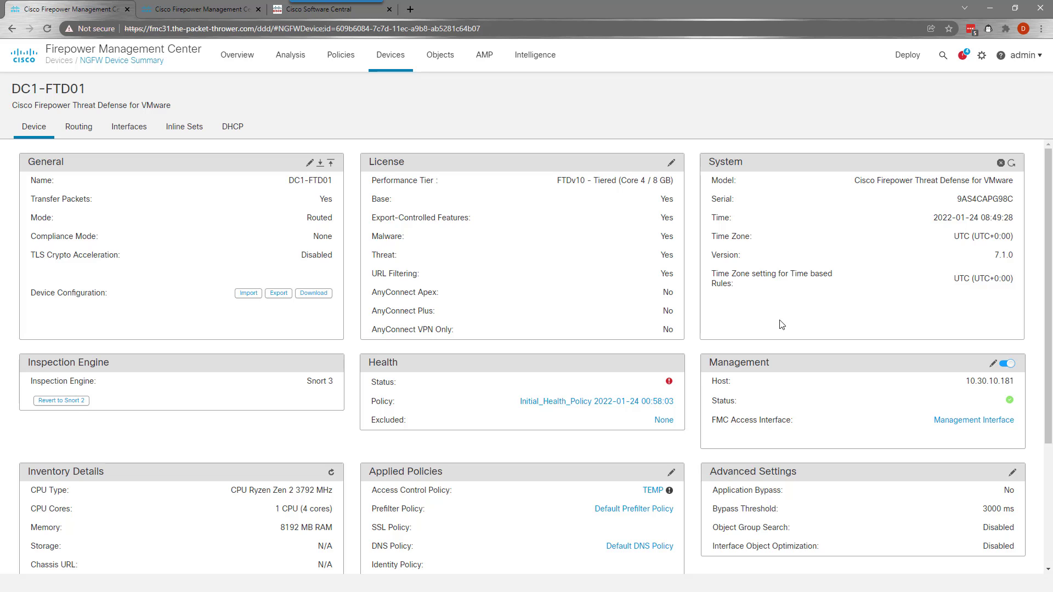
# Enable Automatic Application Bypass, Object Group Search and Interface Object Optimization in Advanced Settings, then save
pyautogui.scroll(-1, 955, 404)
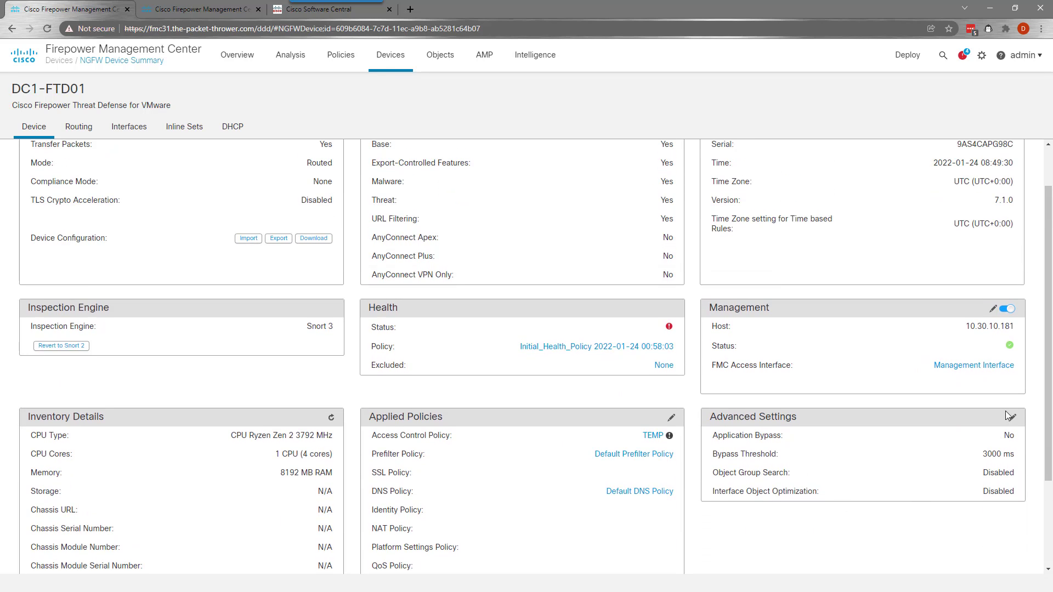
pyautogui.click(1013, 419)
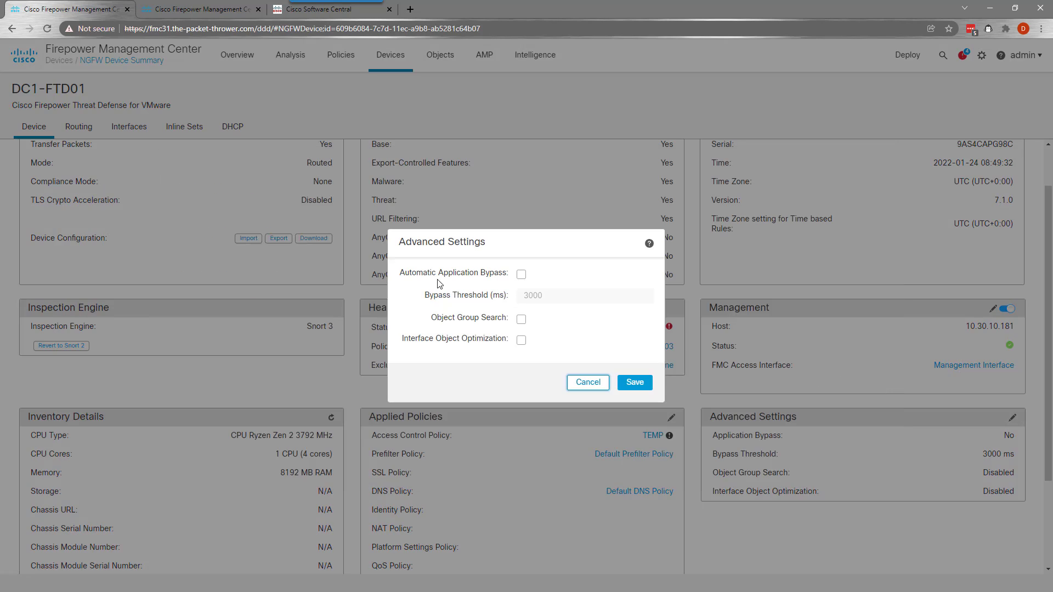
pyautogui.click(521, 275)
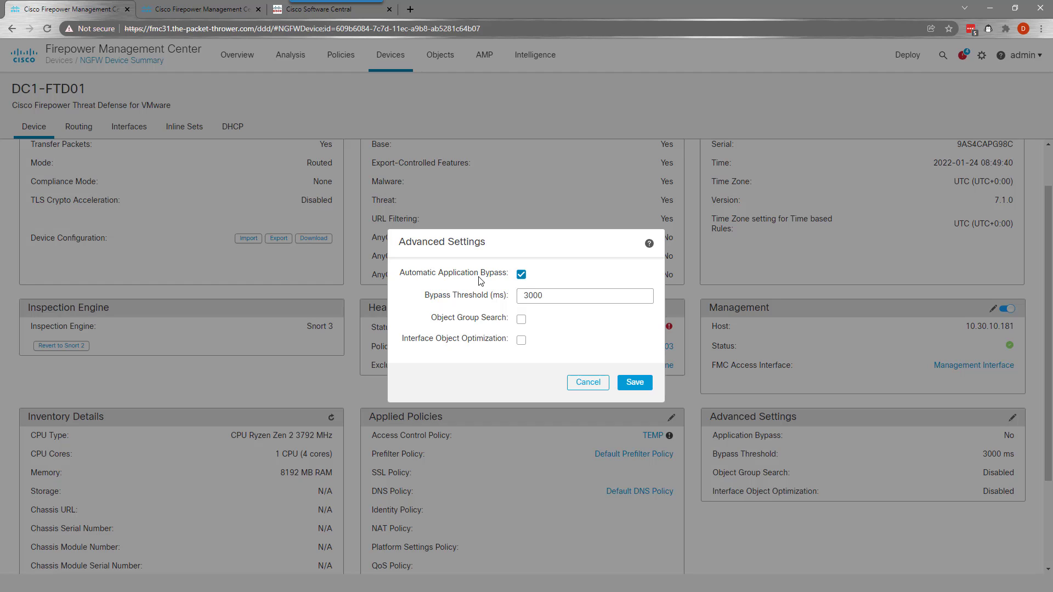
pyautogui.click(520, 320)
pyautogui.click(585, 400)
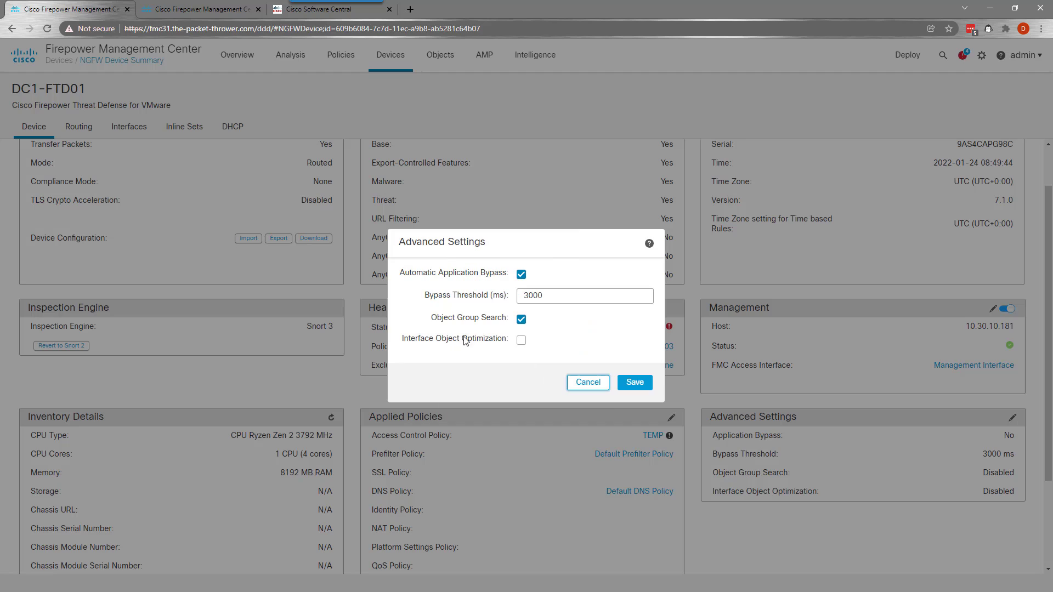
pyautogui.click(520, 340)
pyautogui.click(586, 419)
pyautogui.click(635, 382)
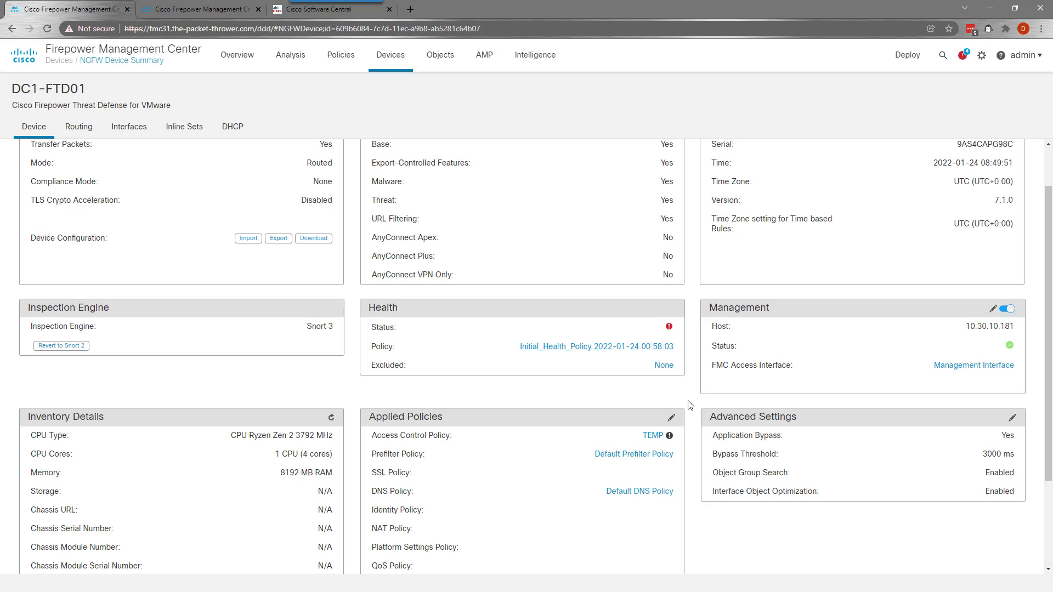
pyautogui.scroll(1, 819, 446)
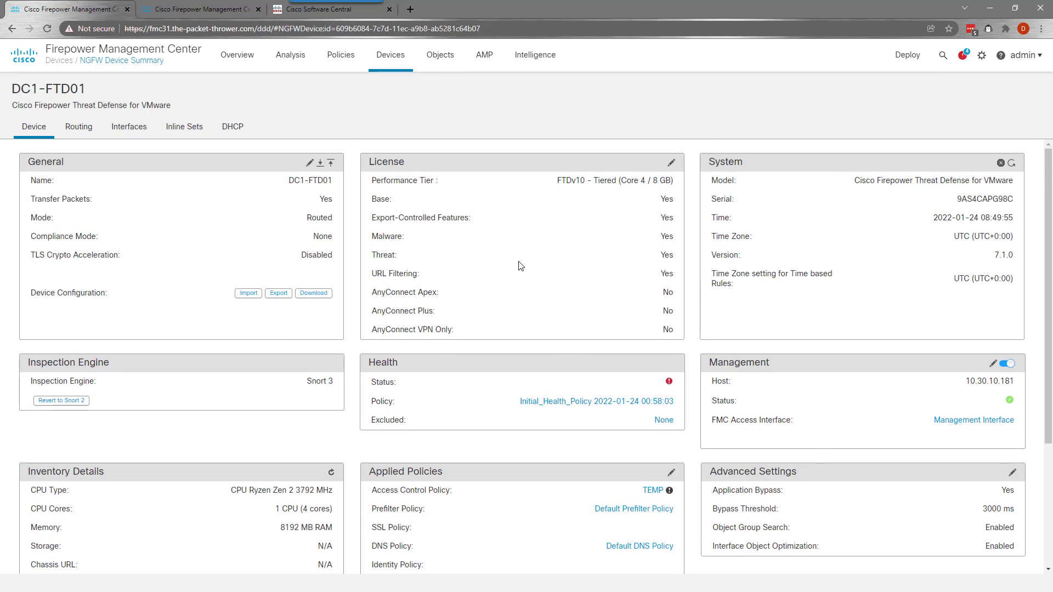
# Push DC1-FTD01's configuration to DC2-FTD01, then return to Devices > Device Management
pyautogui.click(330, 163)
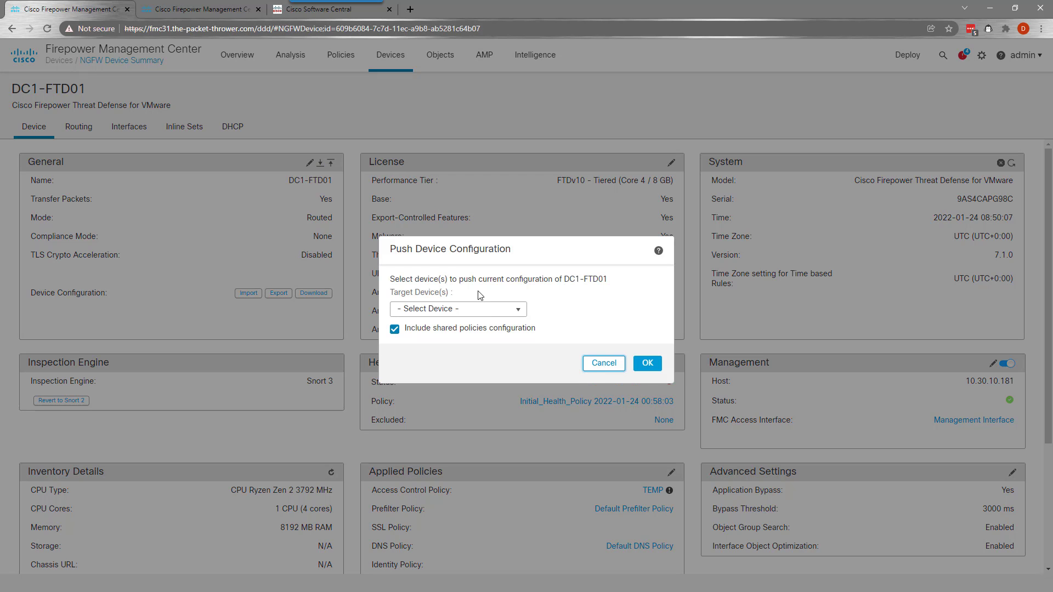
pyautogui.click(518, 309)
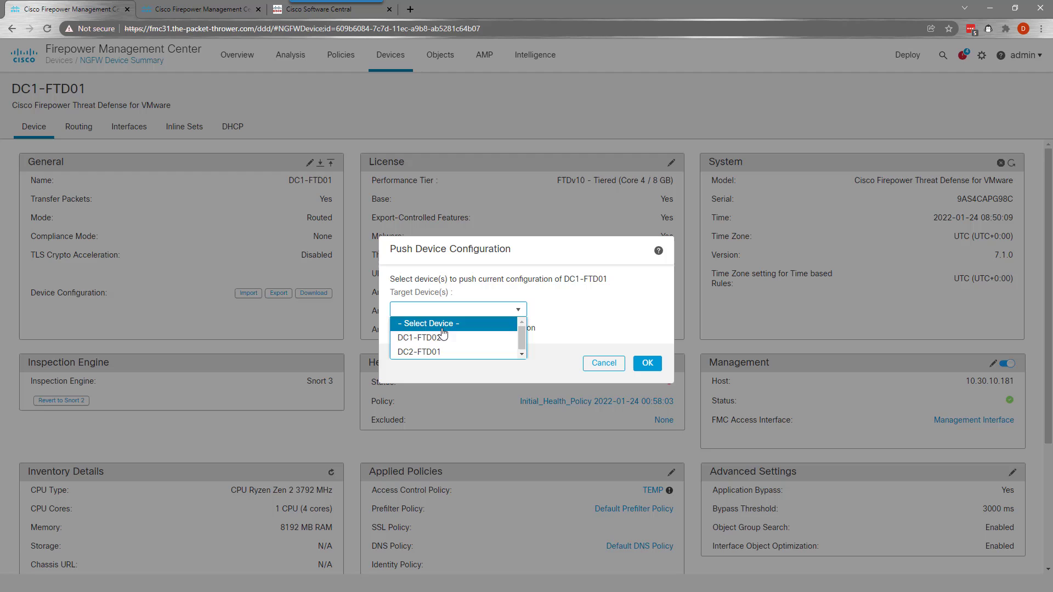
pyautogui.click(411, 351)
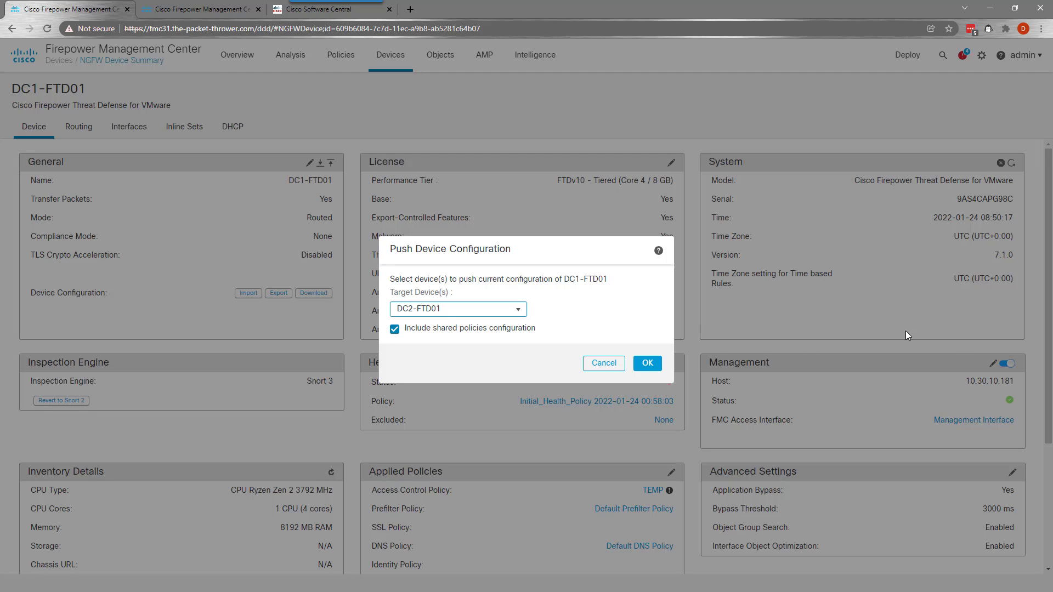
pyautogui.click(646, 363)
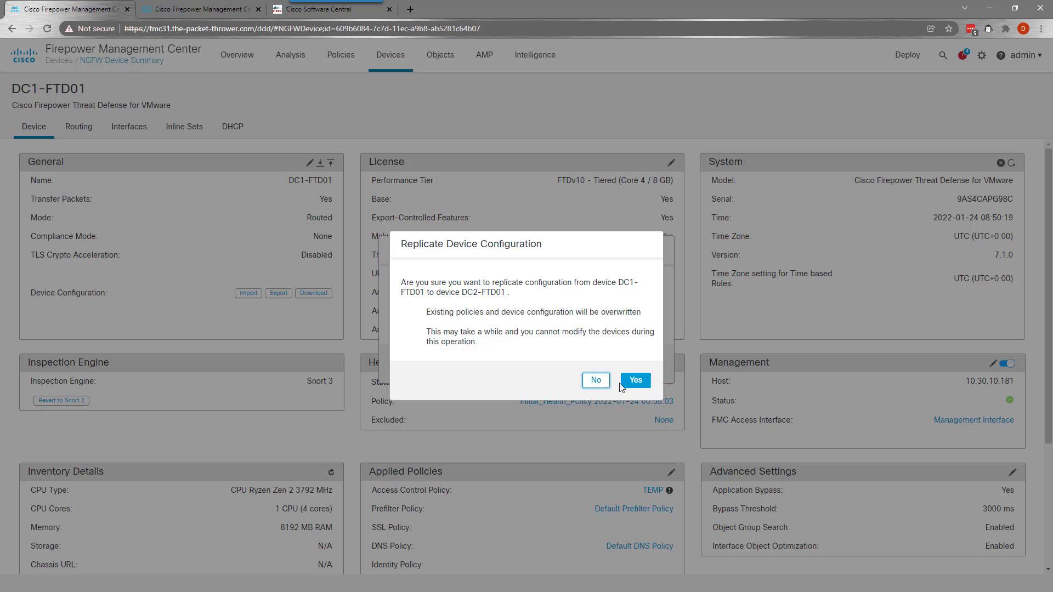
pyautogui.click(633, 381)
pyautogui.click(588, 353)
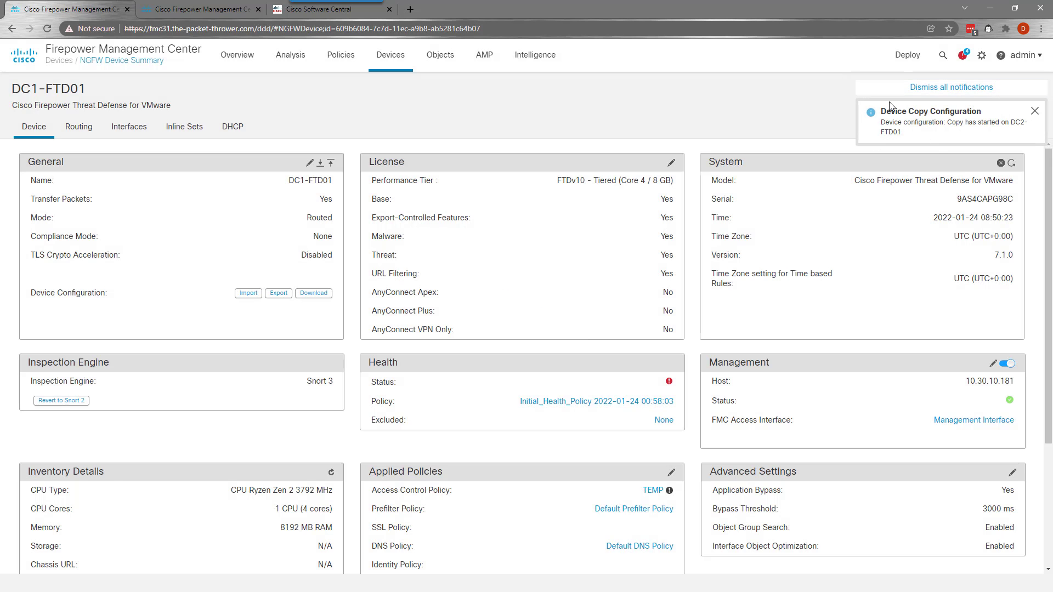
pyautogui.click(932, 87)
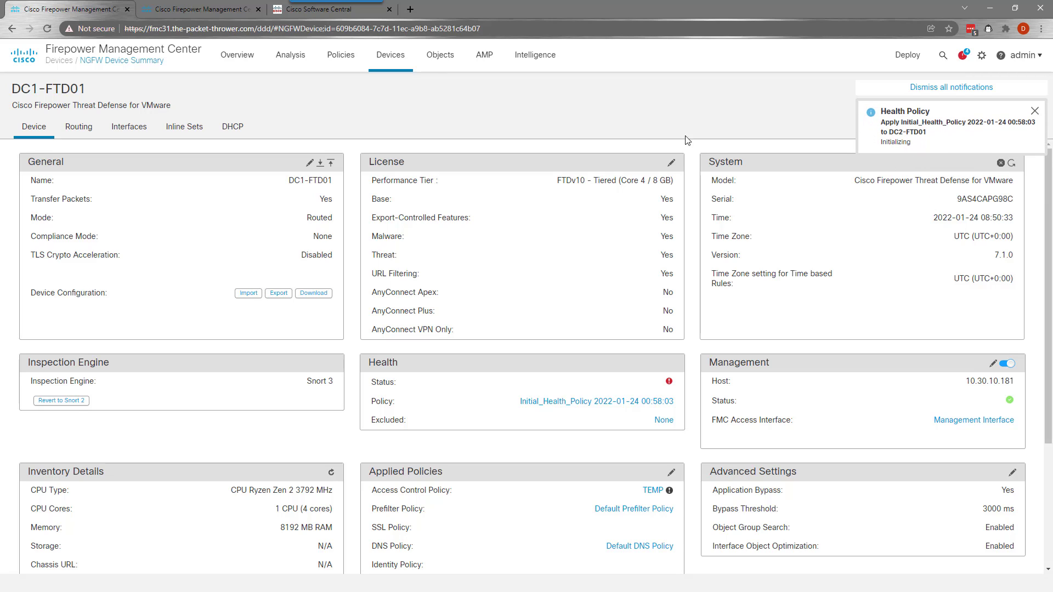
pyautogui.moveTo(390, 62)
pyautogui.click(407, 87)
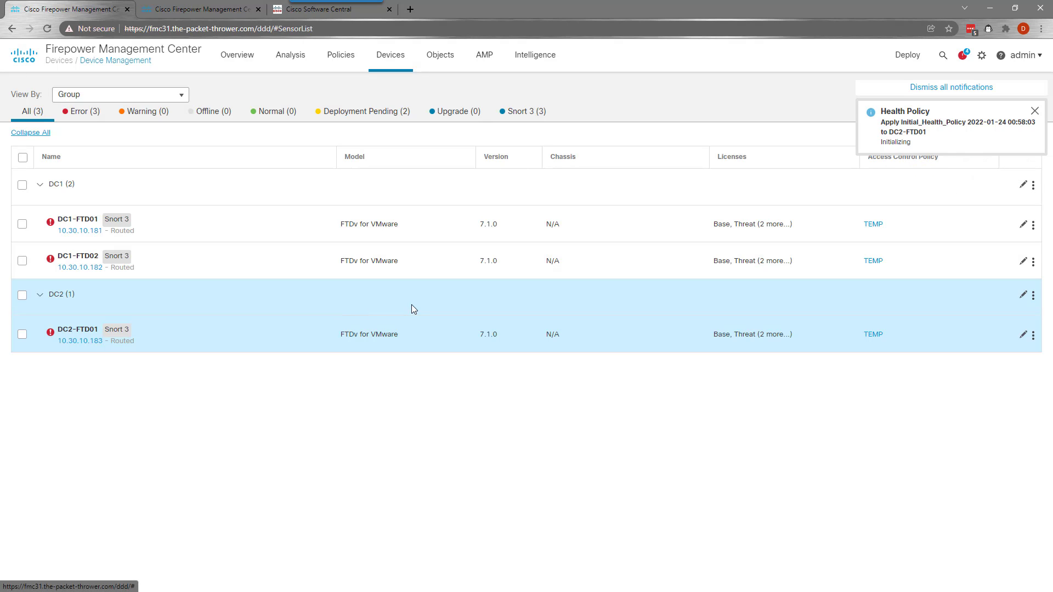
# Set DC2-FTD01's Outside interface GigabitEthernet0/0 to 20.0.123.21/24
pyautogui.moveTo(66, 332)
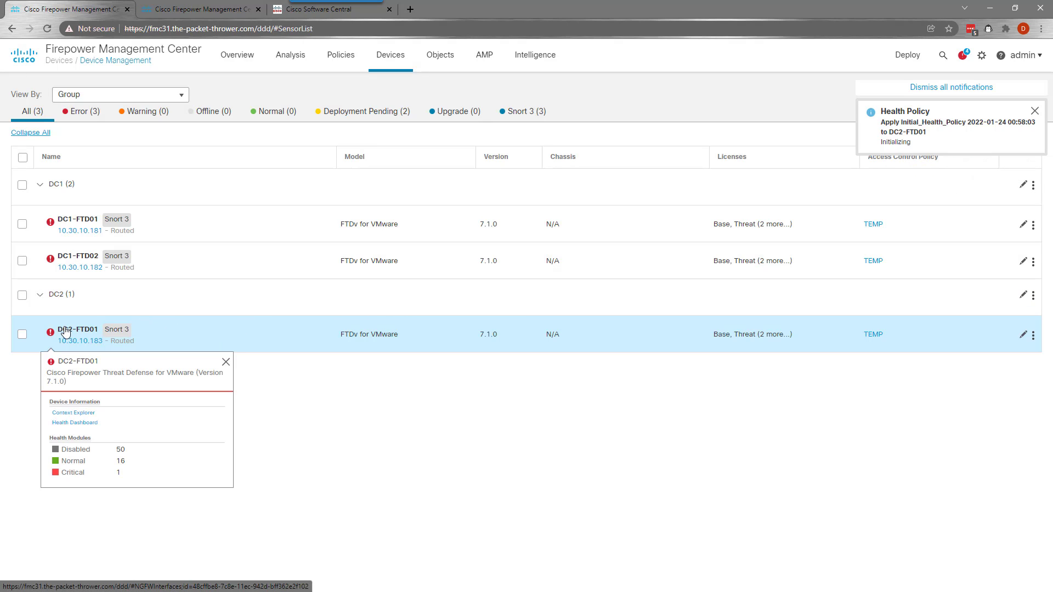
pyautogui.click(65, 331)
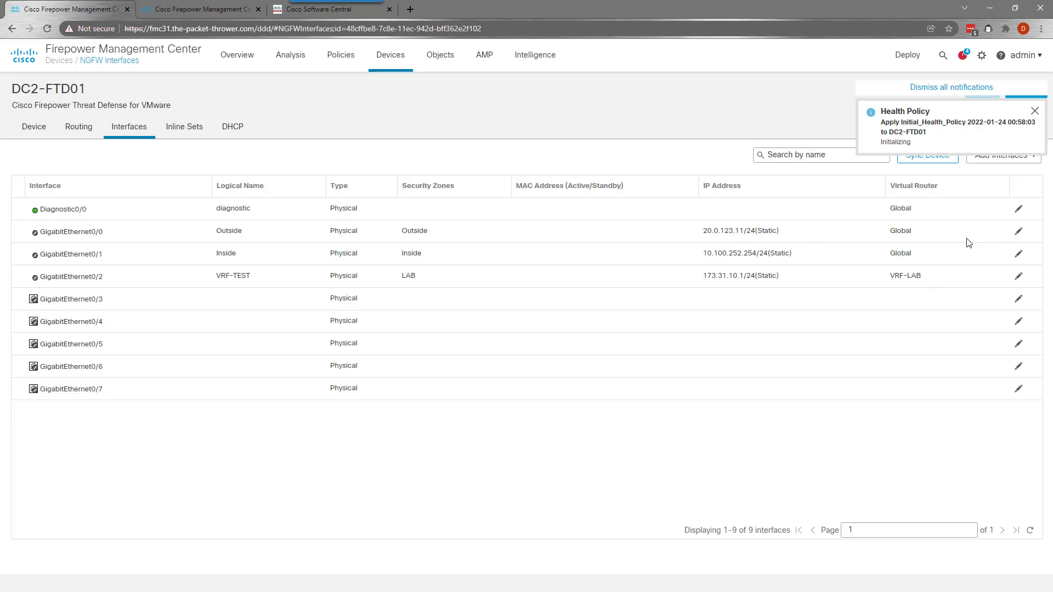
pyautogui.click(1019, 232)
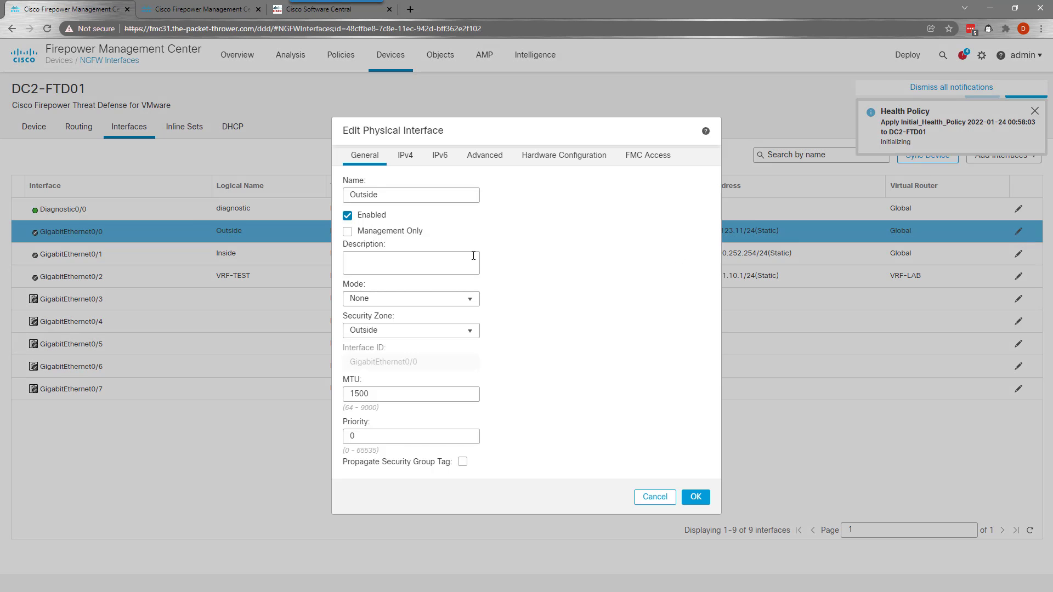
pyautogui.click(406, 157)
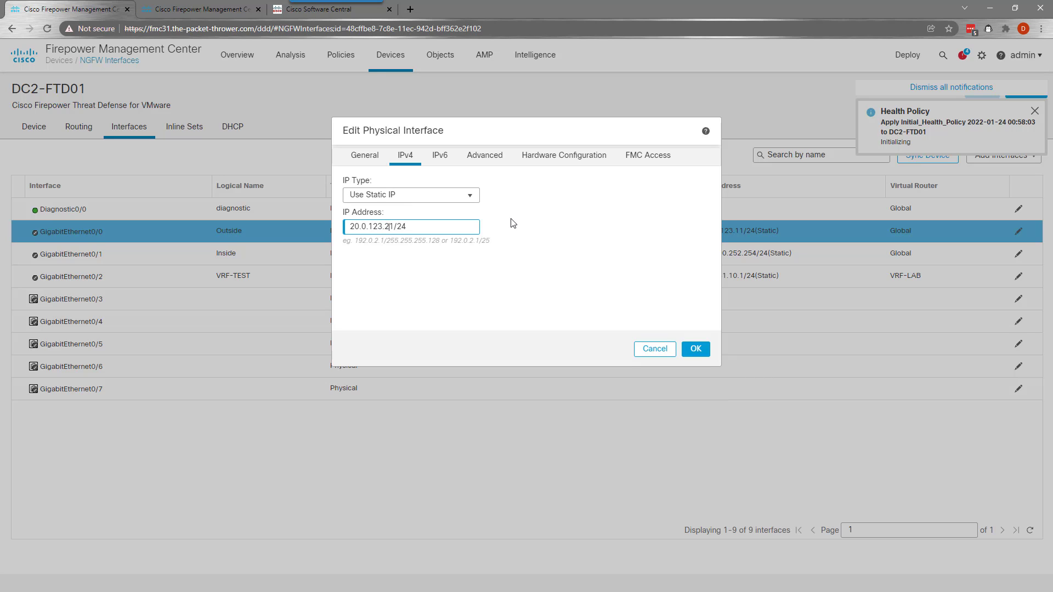
pyautogui.click(704, 352)
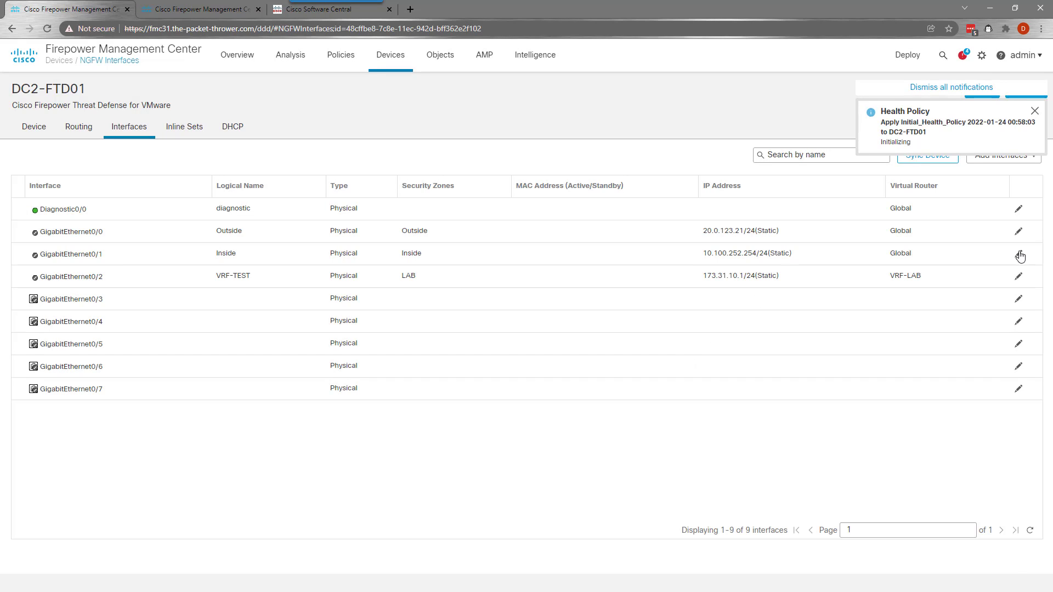
# Set the Inside interface GigabitEthernet0/1 to 10.200.252.254/24 and save the interface changes
pyautogui.click(1020, 255)
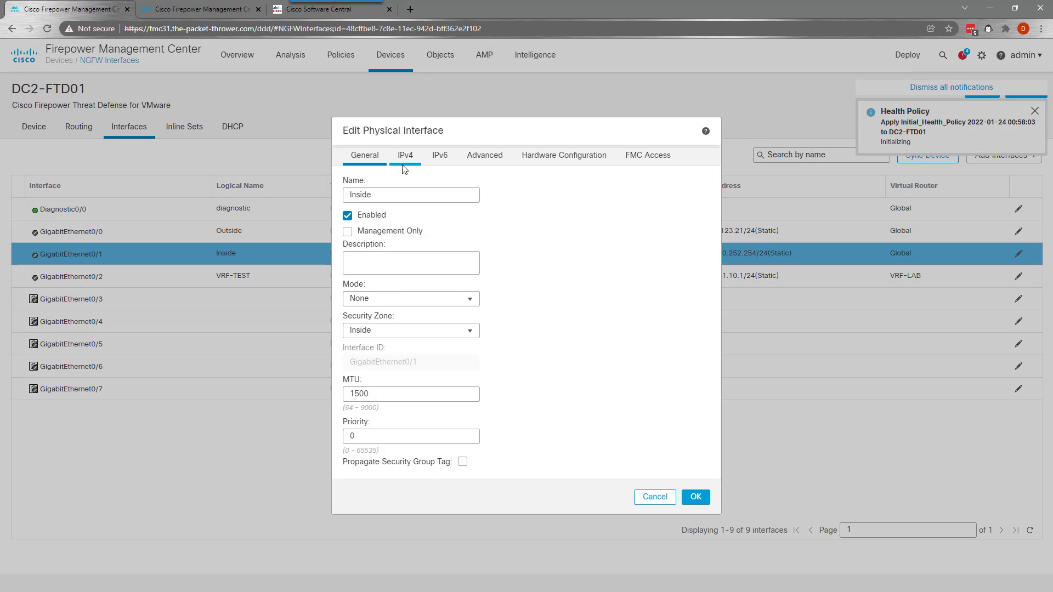
pyautogui.click(405, 158)
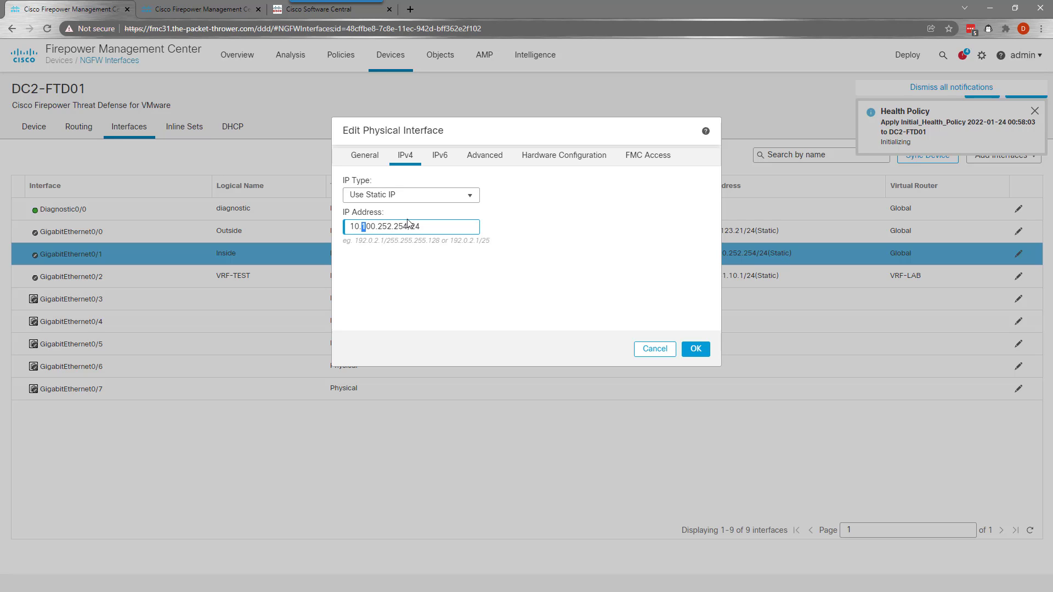
pyautogui.click(696, 349)
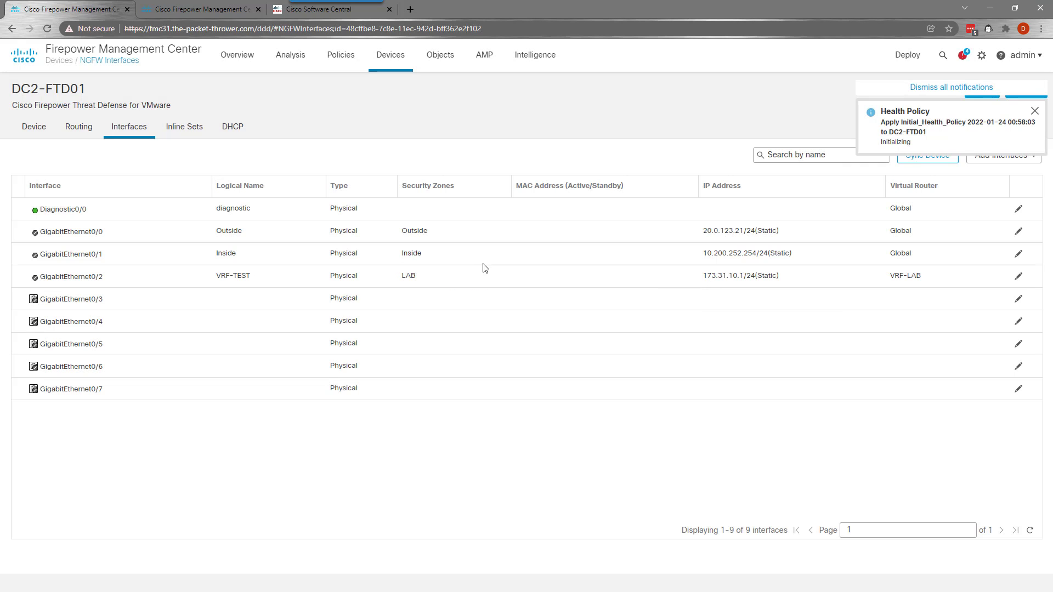
pyautogui.click(916, 89)
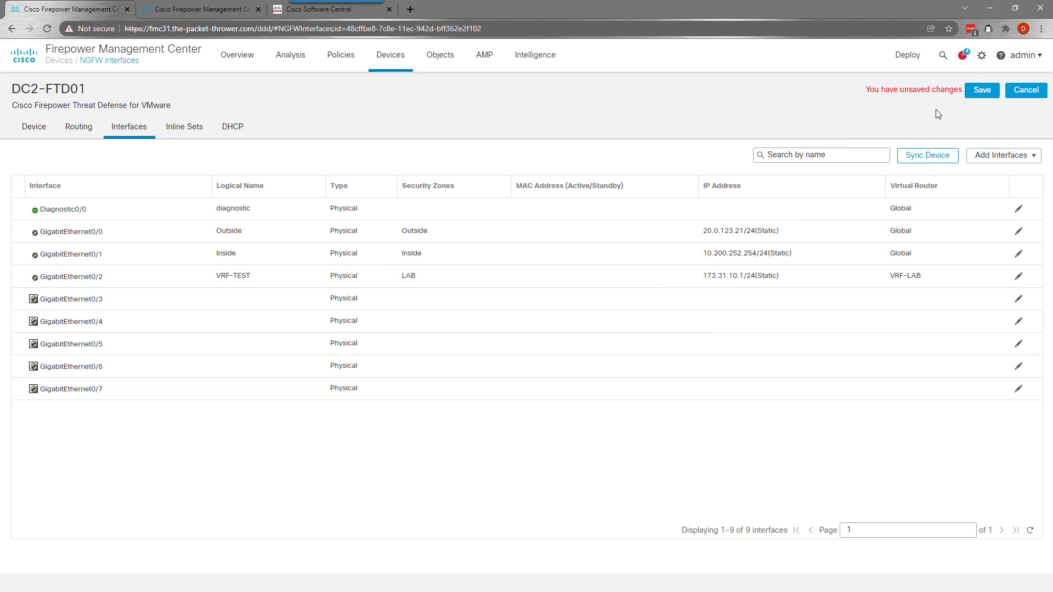
pyautogui.click(968, 96)
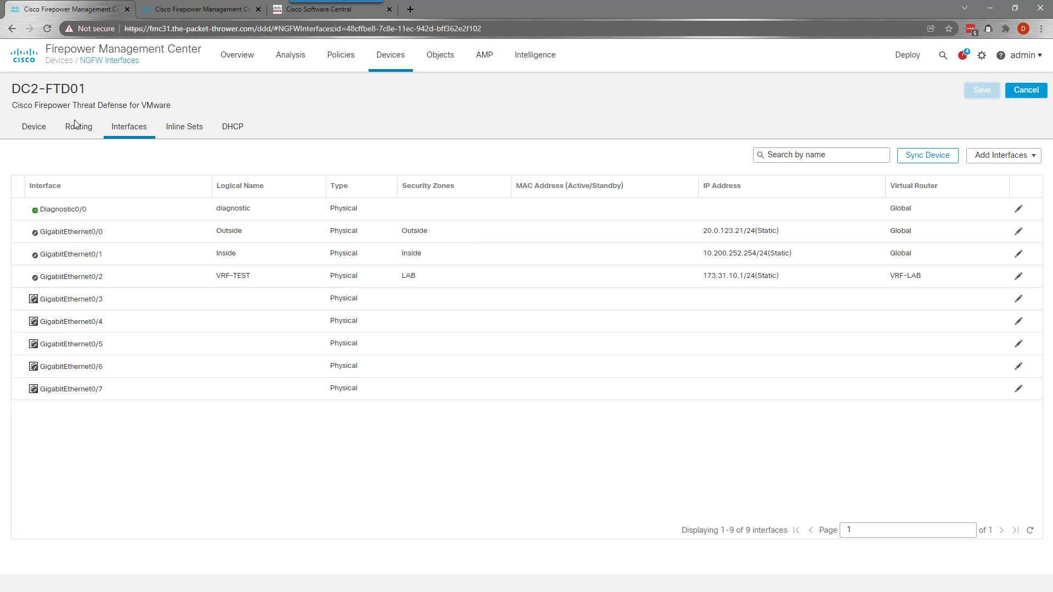
# Replace NET-DC1-TRANSIT with NET-DC2-TRANSIT in DC2-FTD01's OSPF area 0
pyautogui.click(75, 125)
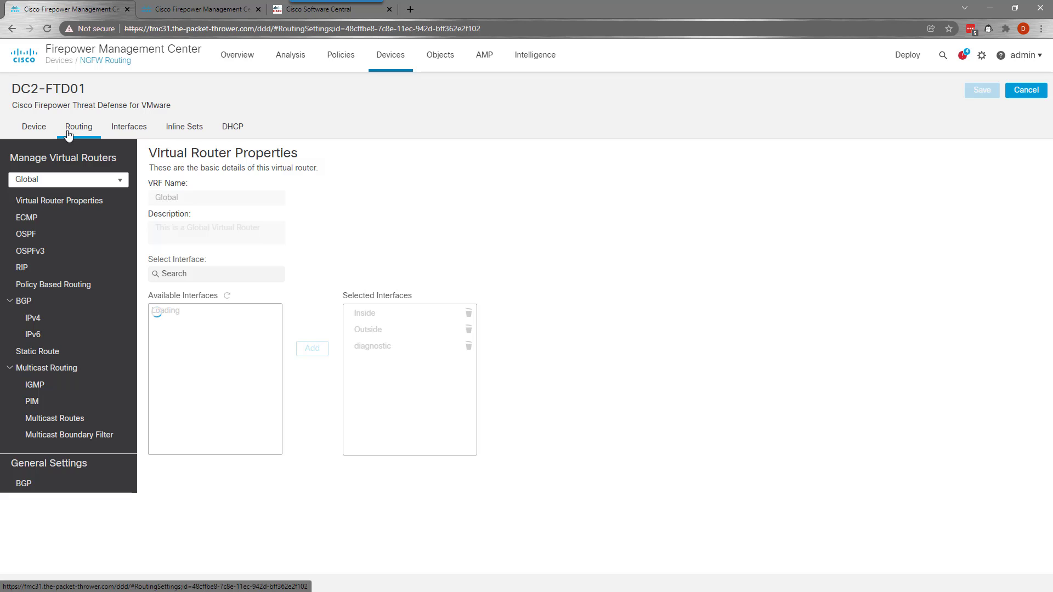
pyautogui.click(26, 236)
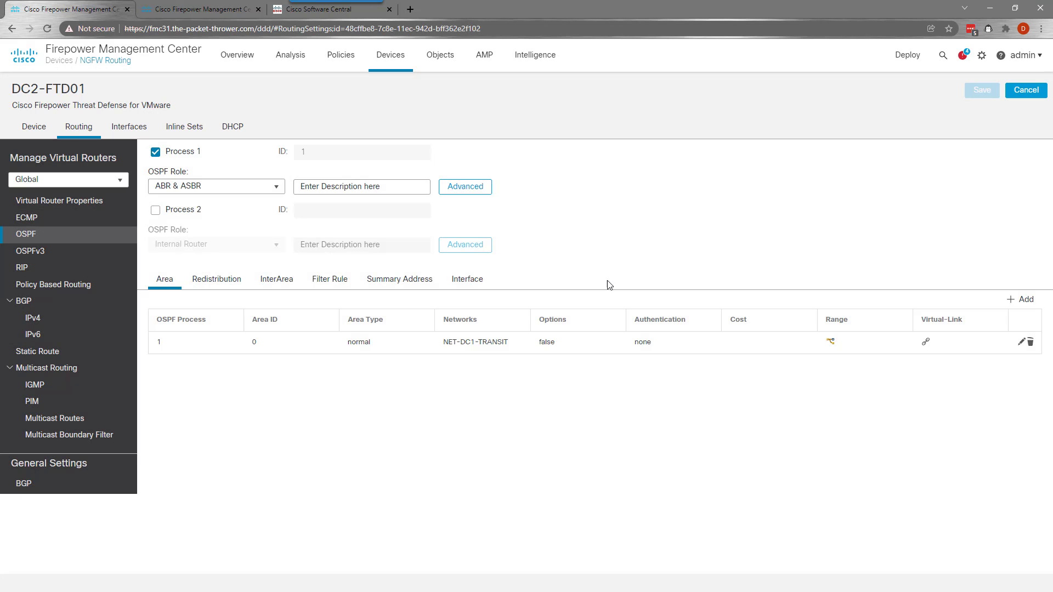
pyautogui.click(1021, 342)
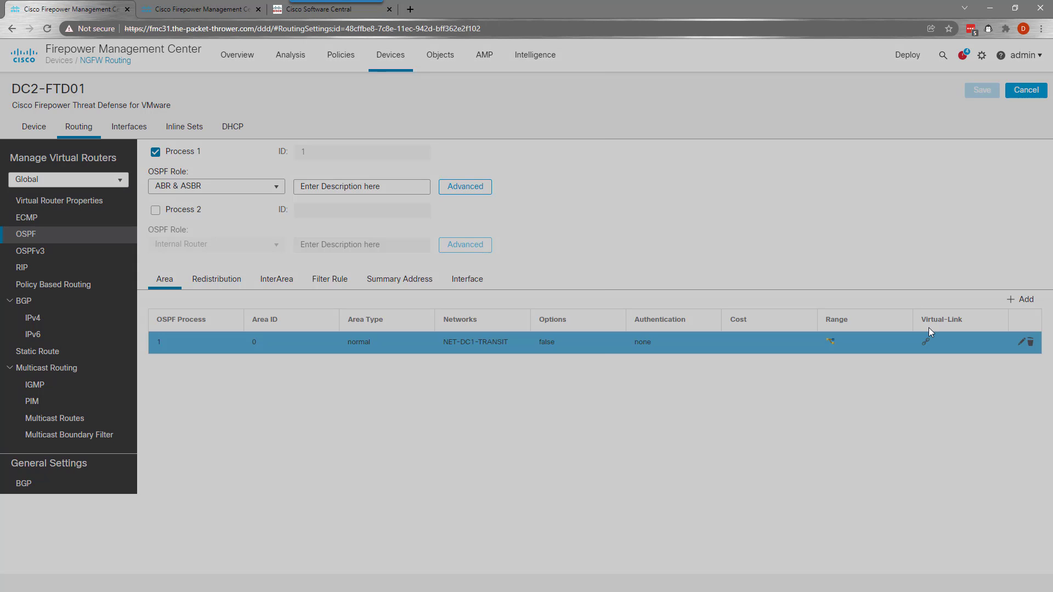
pyautogui.click(331, 324)
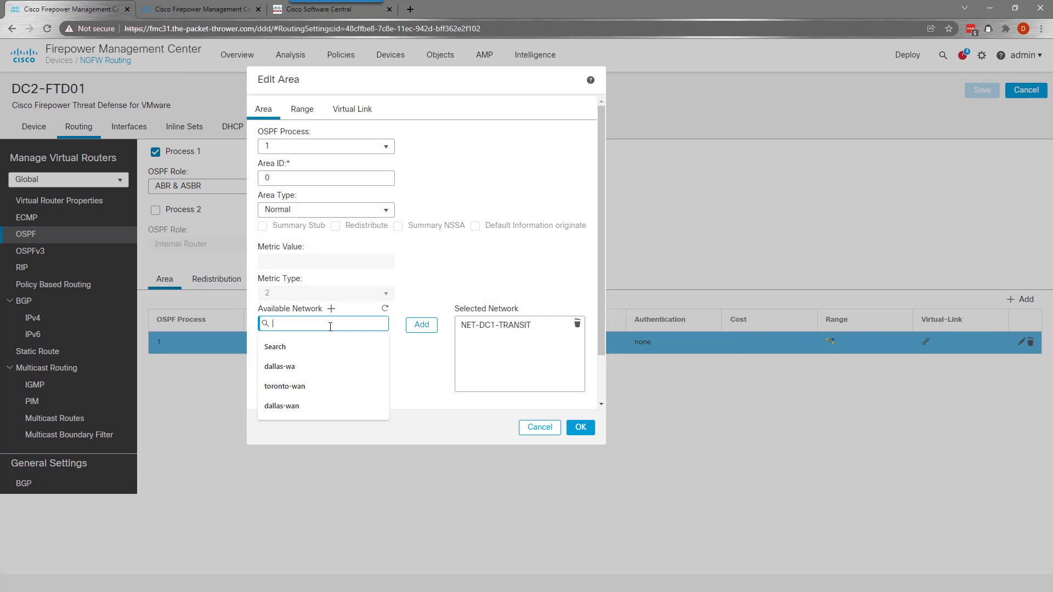
pyautogui.write('net')
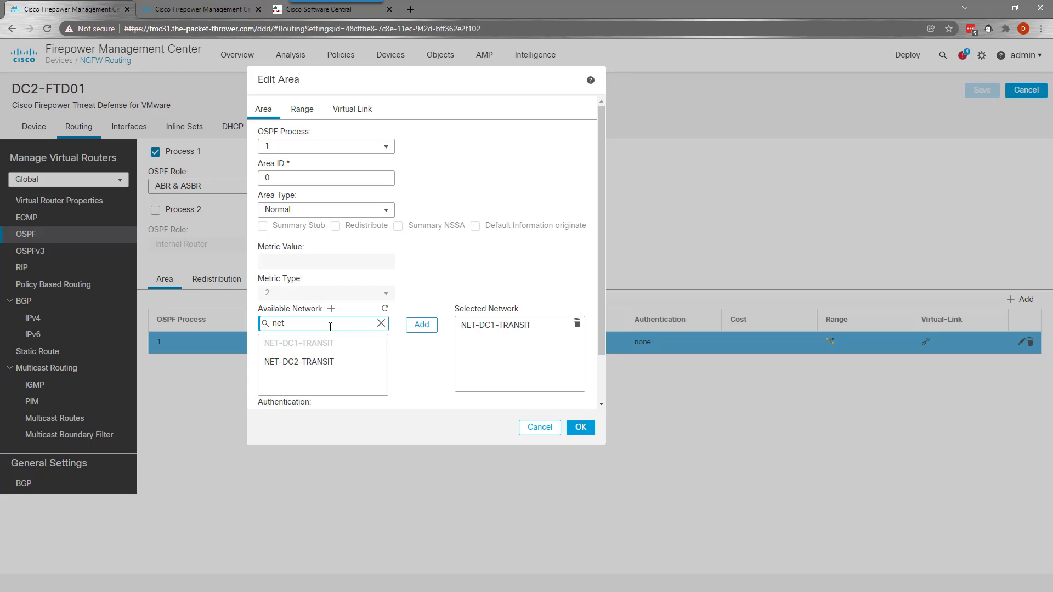
pyautogui.click(351, 362)
pyautogui.click(432, 326)
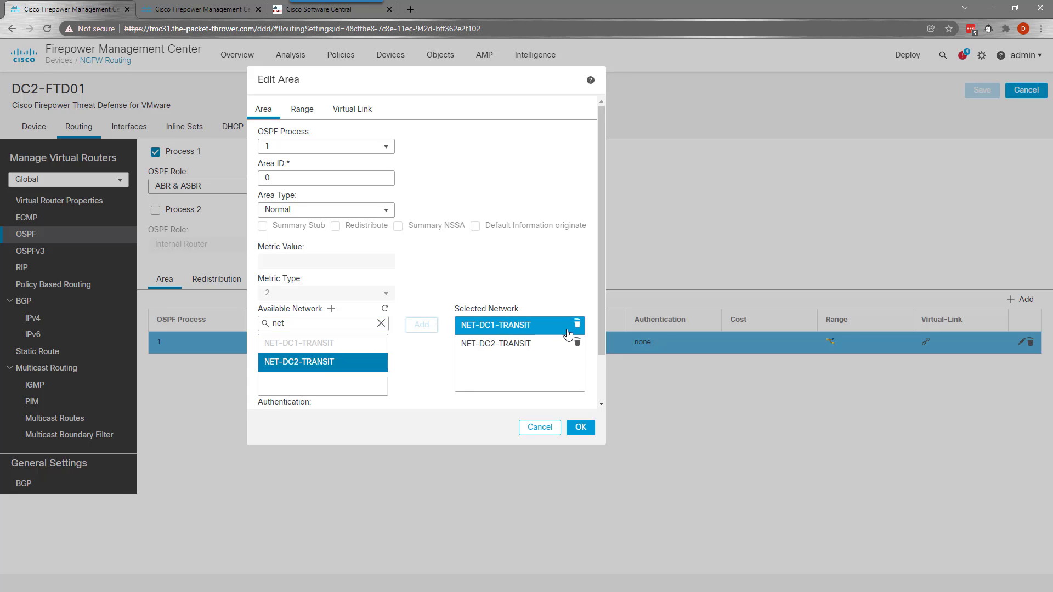
pyautogui.click(577, 326)
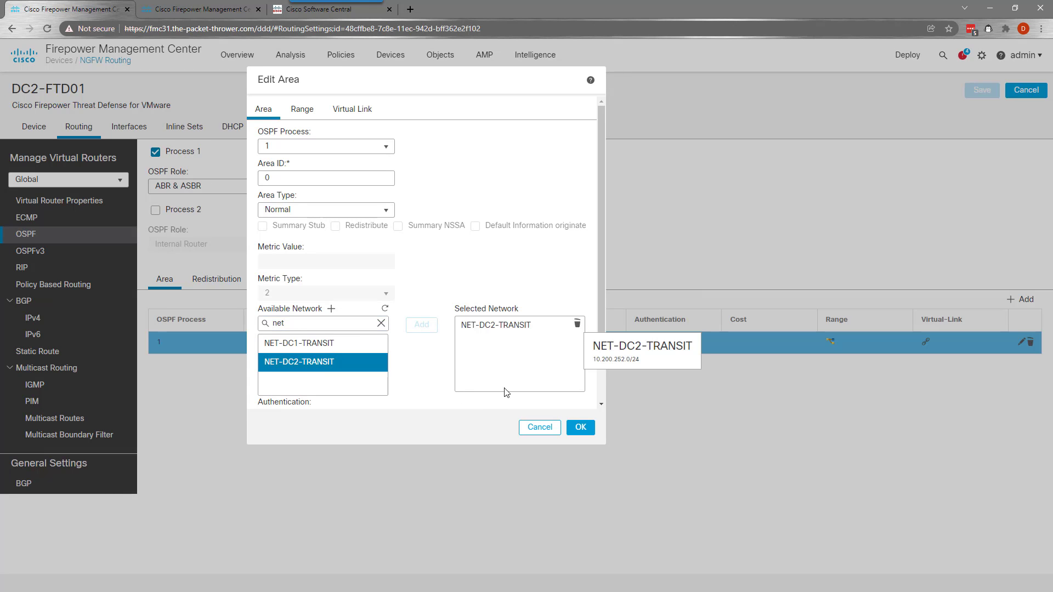
pyautogui.click(579, 428)
# Save the routing changes and bring up the devices awaiting deployment
pyautogui.click(983, 93)
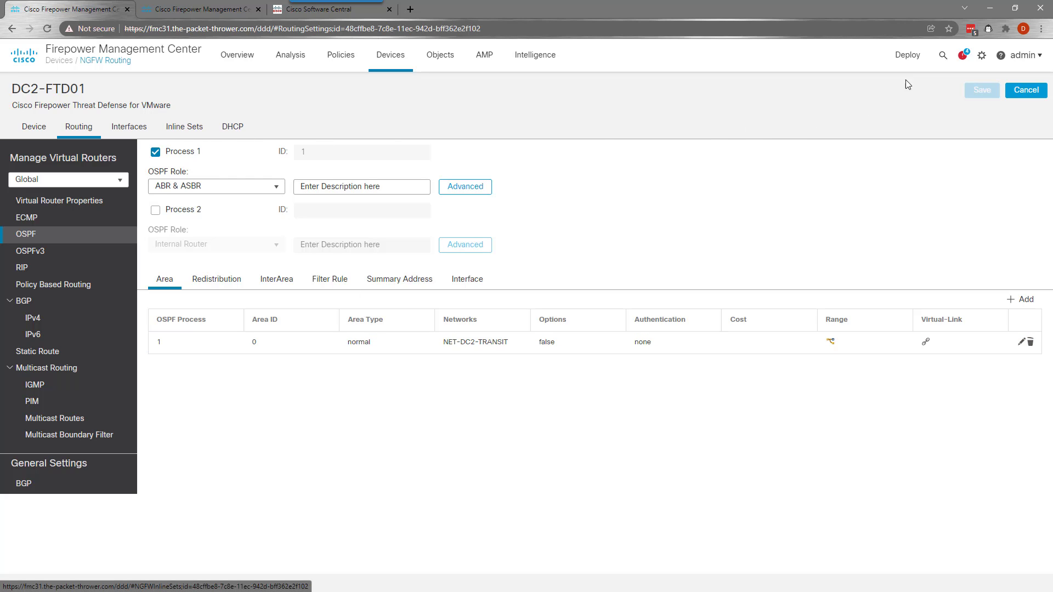
pyautogui.moveTo(908, 56)
pyautogui.click(921, 89)
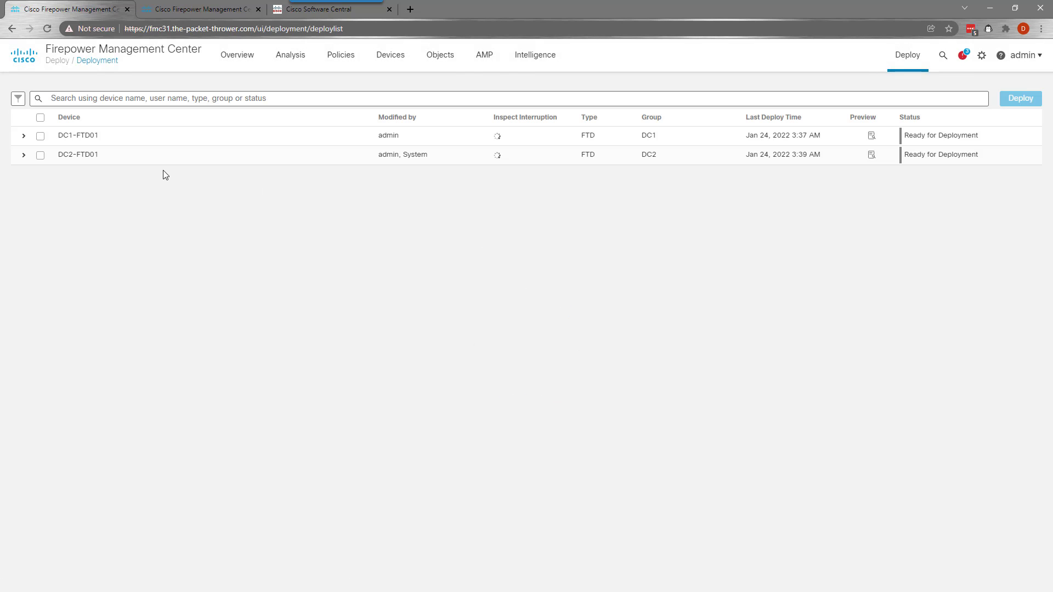
# Deploy pending changes to DC1-FTD01 and DC2-FTD01, ignoring the virtual router warning
pyautogui.click(40, 118)
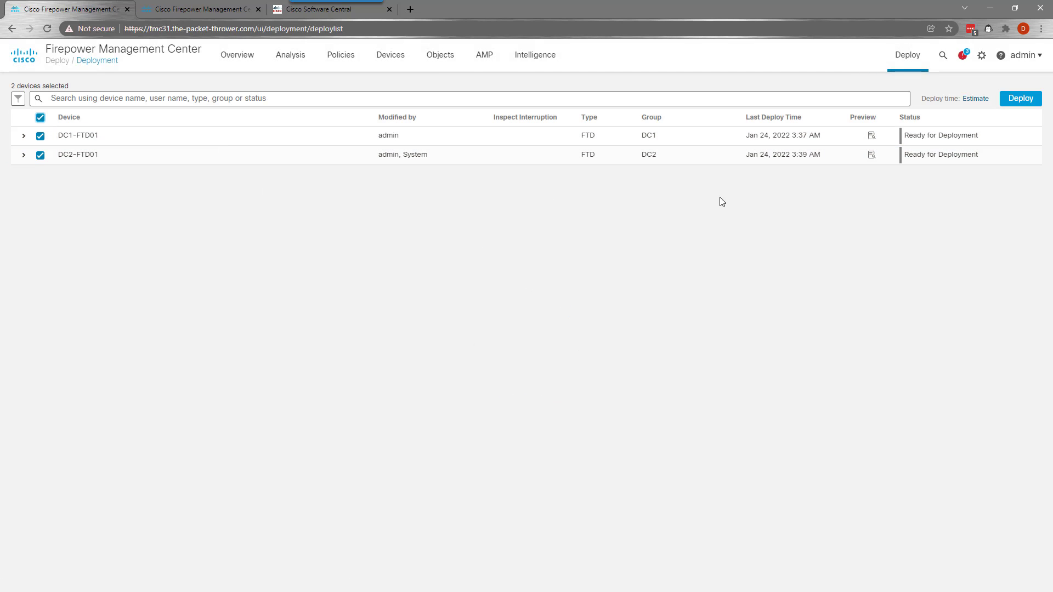
pyautogui.click(1021, 100)
pyautogui.click(639, 391)
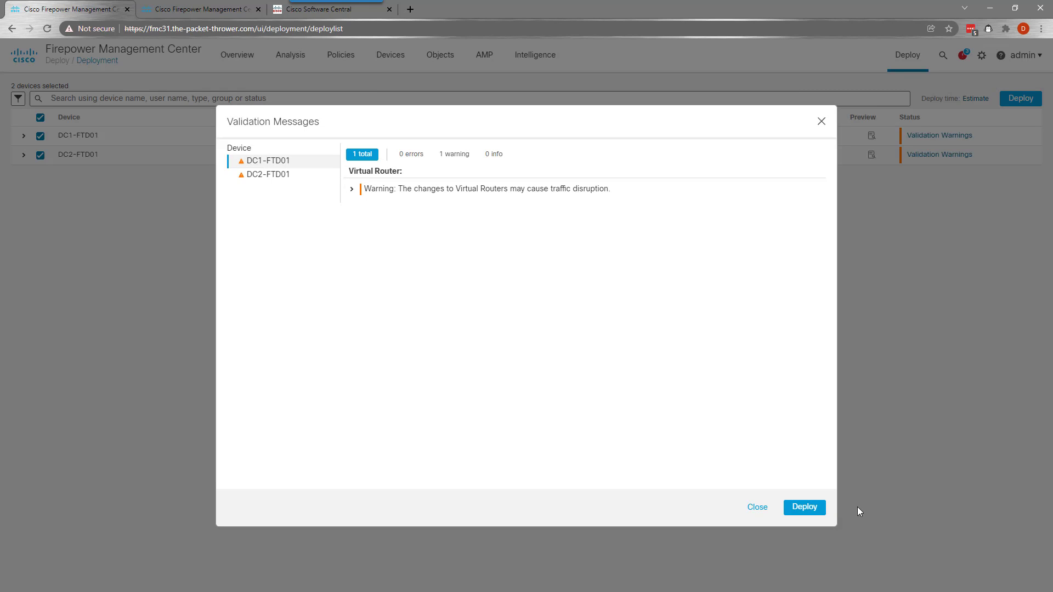
pyautogui.doubleClick(811, 515)
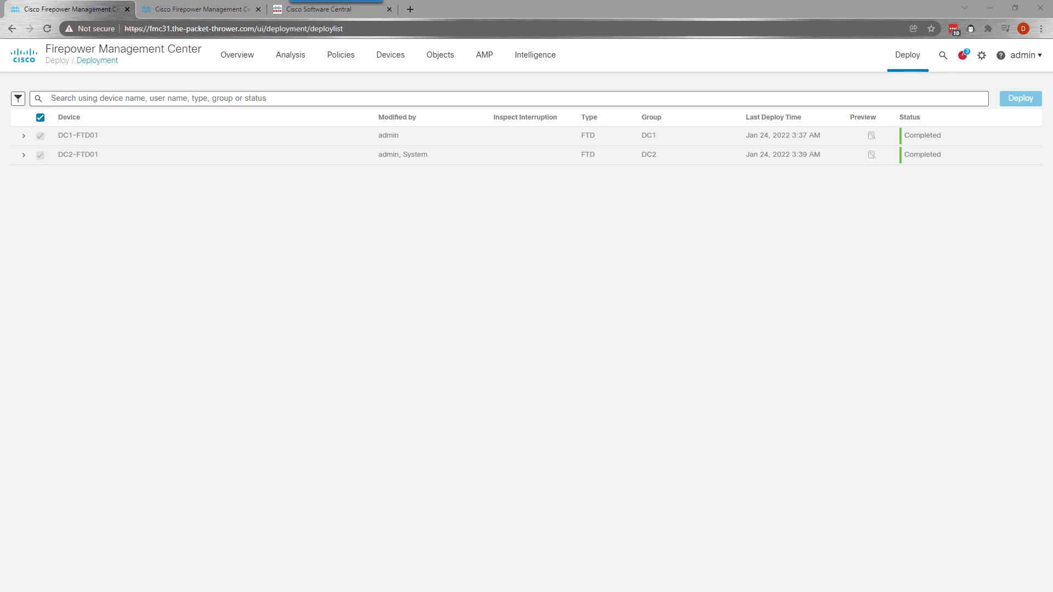
# Go to the Devices > Device Management list
pyautogui.click(606, 353)
pyautogui.moveTo(387, 57)
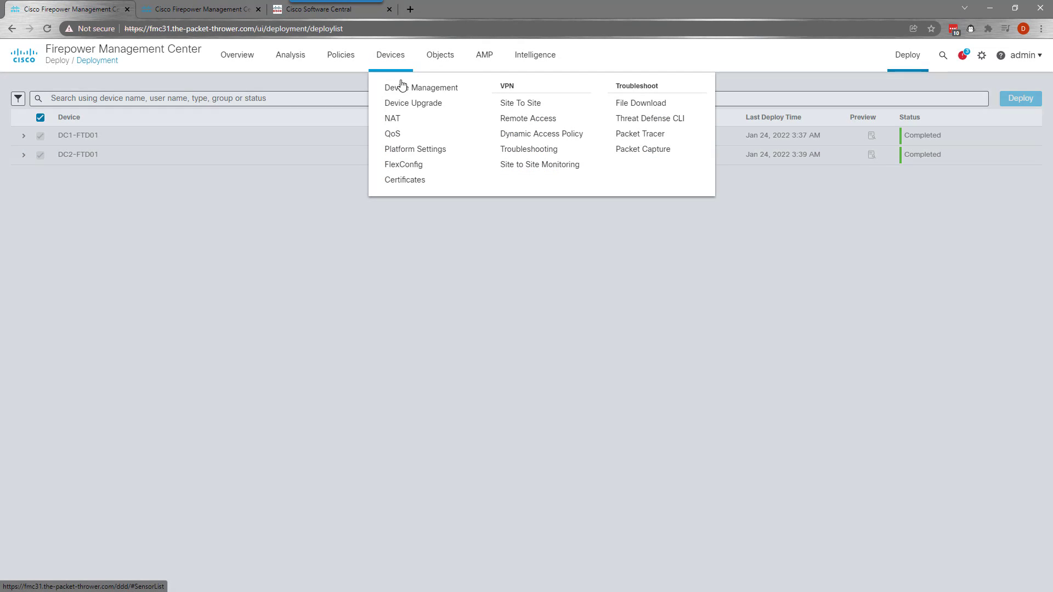
pyautogui.click(401, 86)
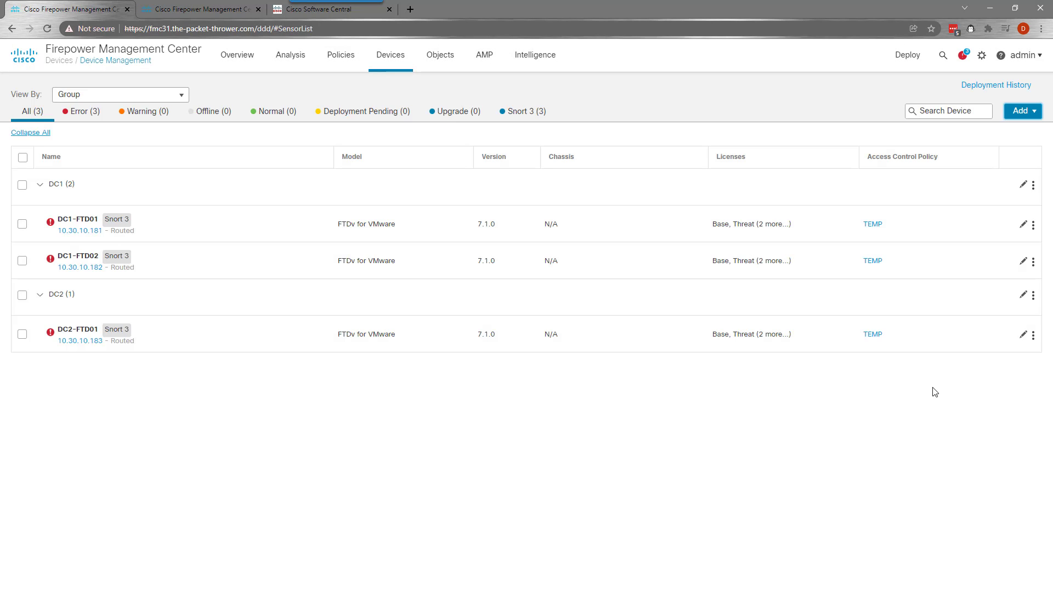
# Start a Firepower Threat Defense high availability pair named DC1-FTD-CLUSTER01
pyautogui.click(1022, 111)
pyautogui.click(1009, 144)
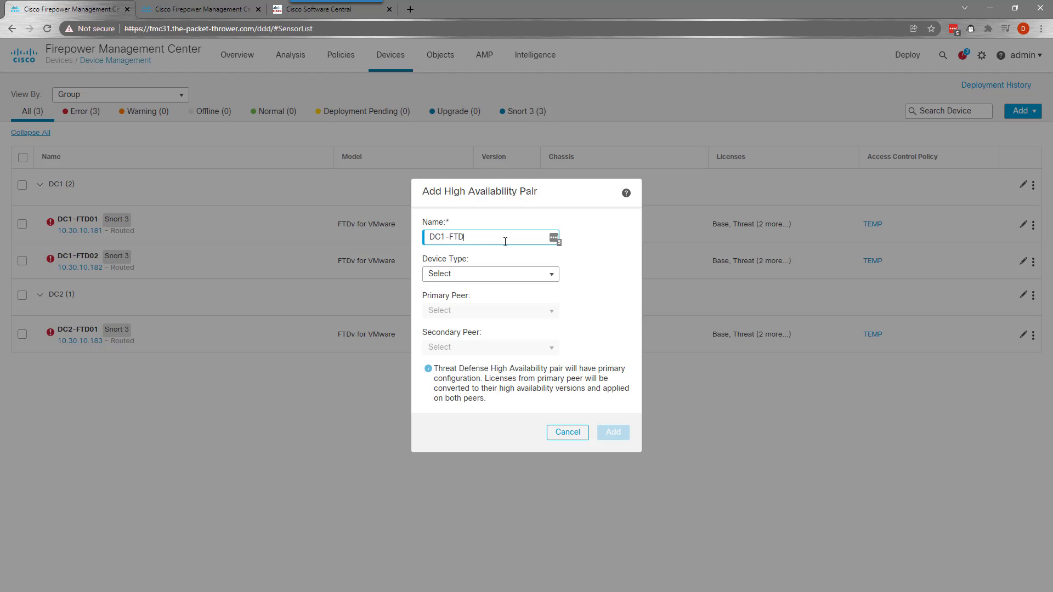
pyautogui.write('DC1-FTD-CLUSTER01')
pyautogui.click(500, 274)
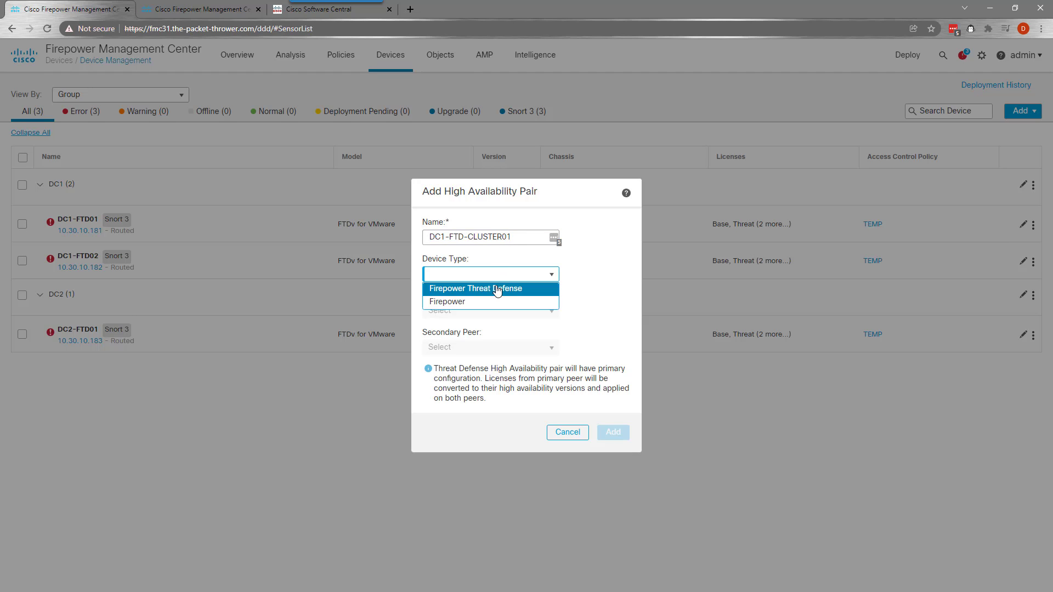
pyautogui.click(501, 287)
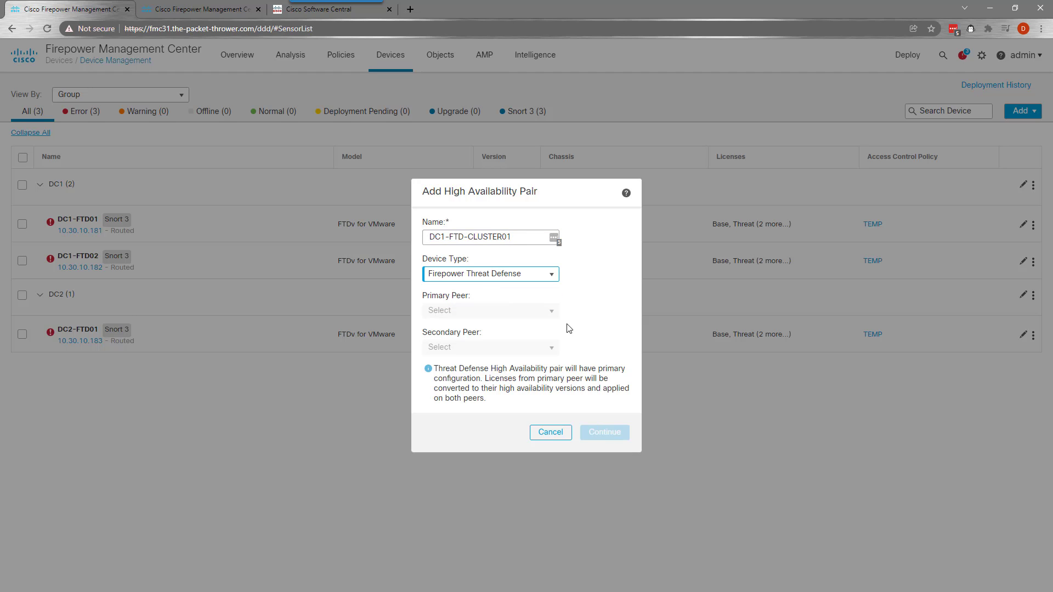
# Choose DC1-FTD01 as primary peer and DC1-FTD02 as secondary peer, then continue
pyautogui.click(554, 275)
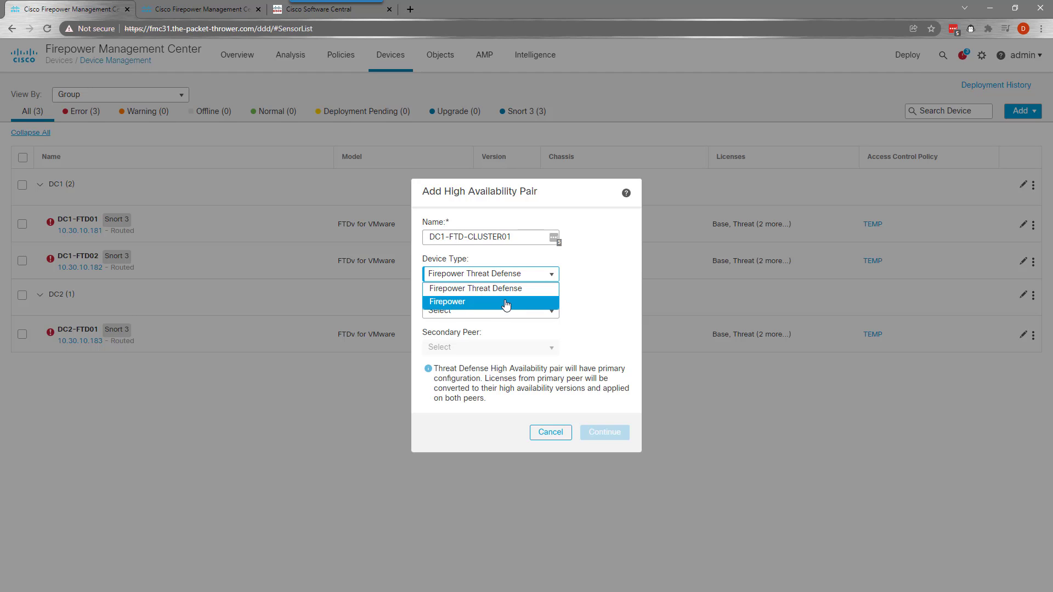
pyautogui.click(478, 291)
pyautogui.click(535, 312)
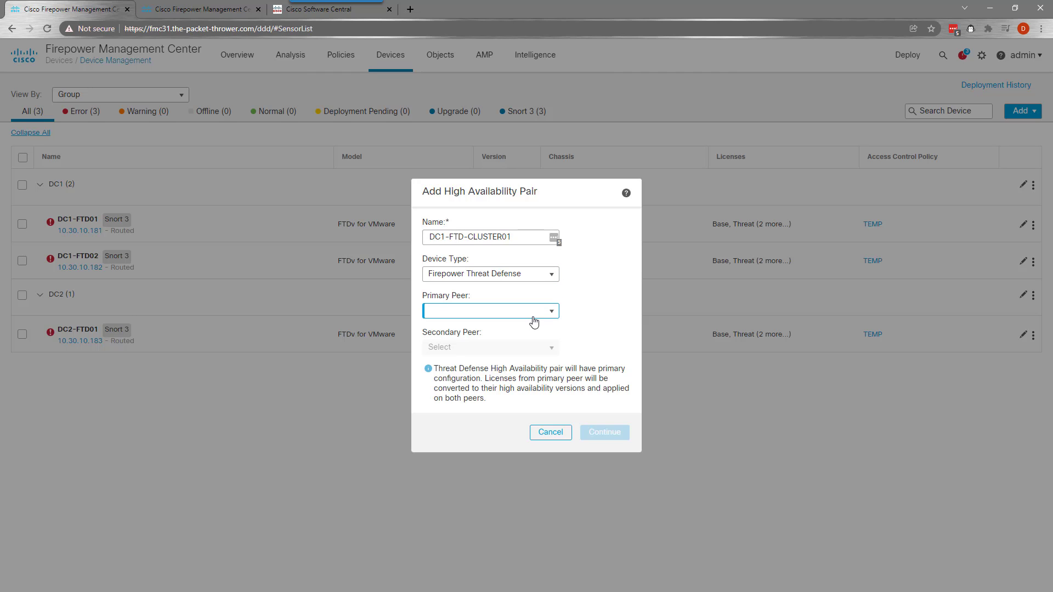
pyautogui.click(461, 328)
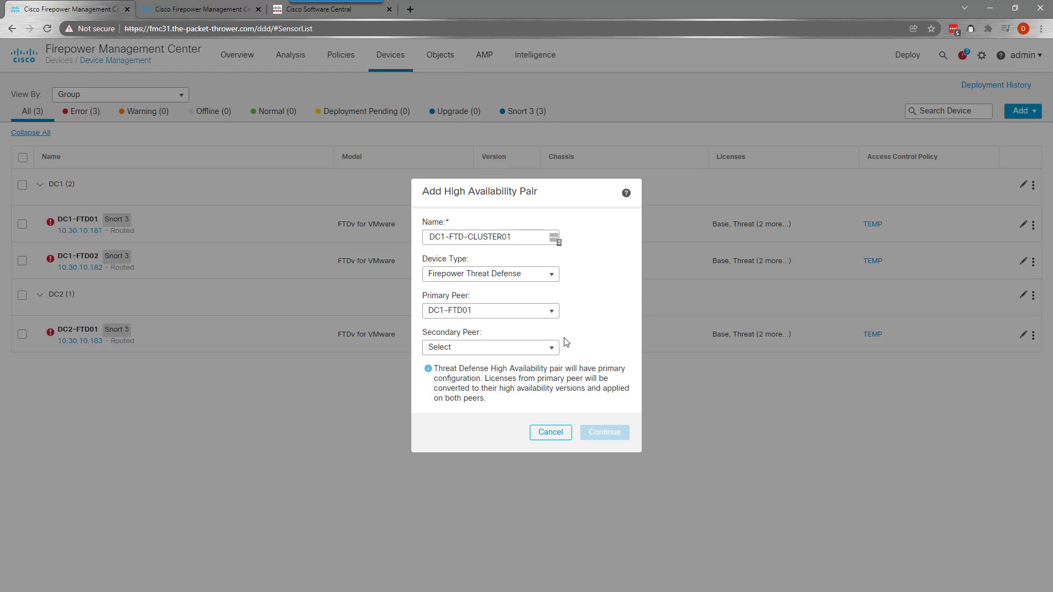
pyautogui.click(546, 348)
pyautogui.click(467, 359)
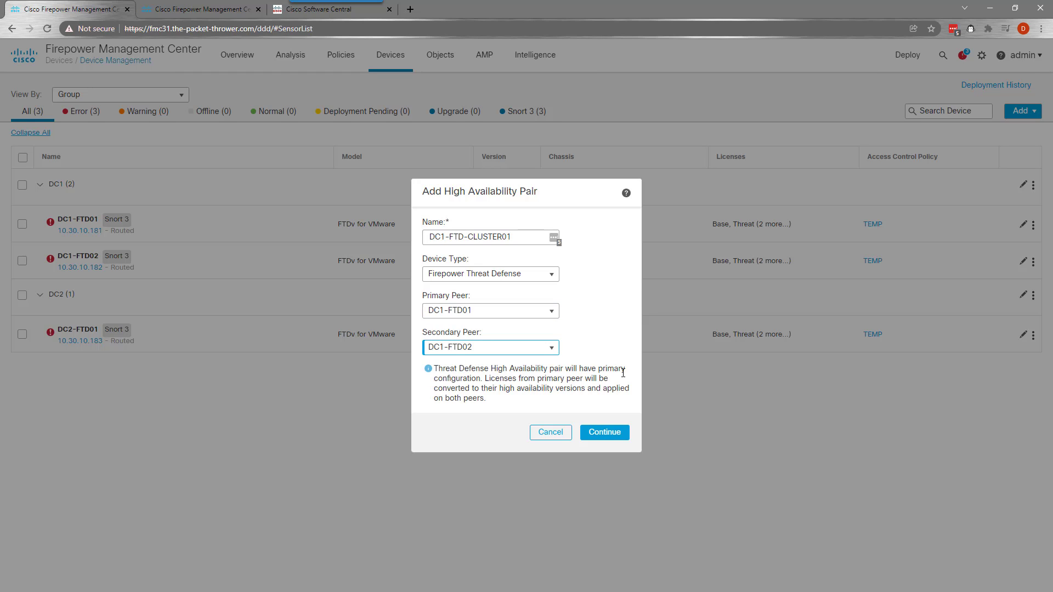
pyautogui.click(603, 432)
# Use GigabitEthernet0/6 for the failover link and GigabitEthernet0/7 for the state link
pyautogui.click(622, 361)
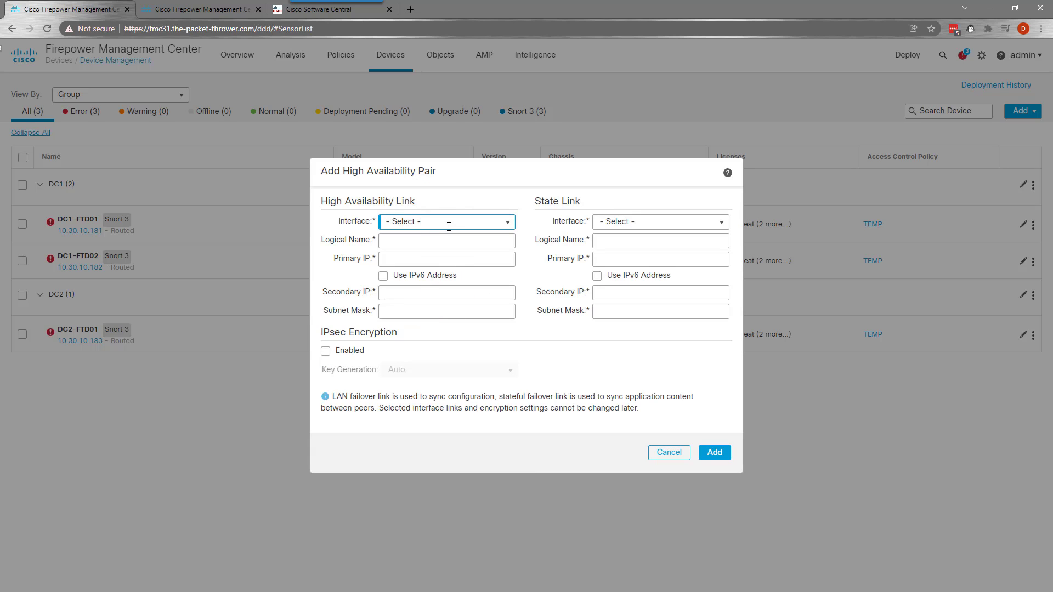
pyautogui.click(509, 225)
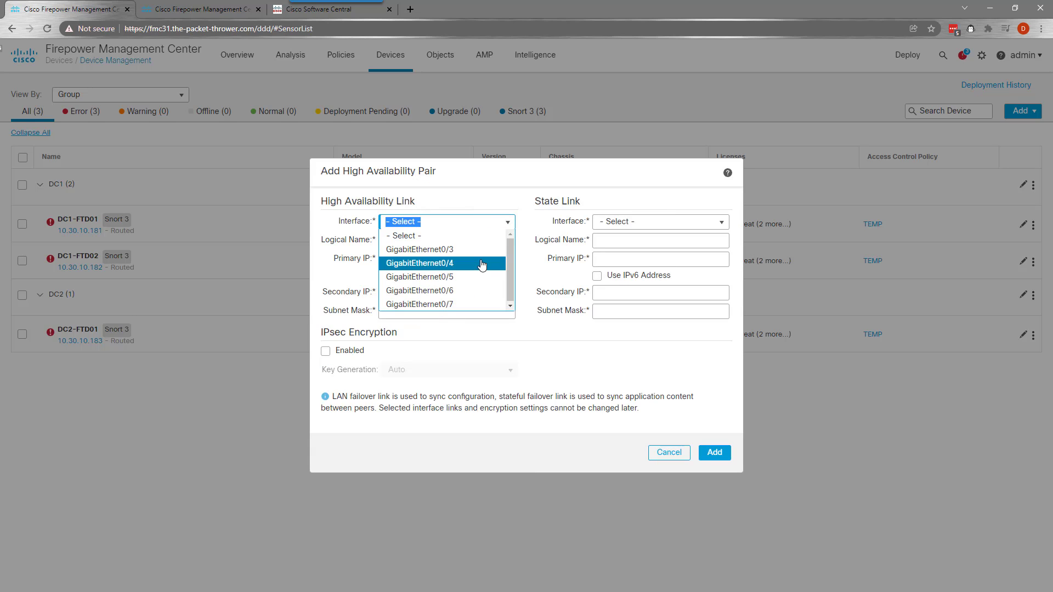
pyautogui.click(470, 292)
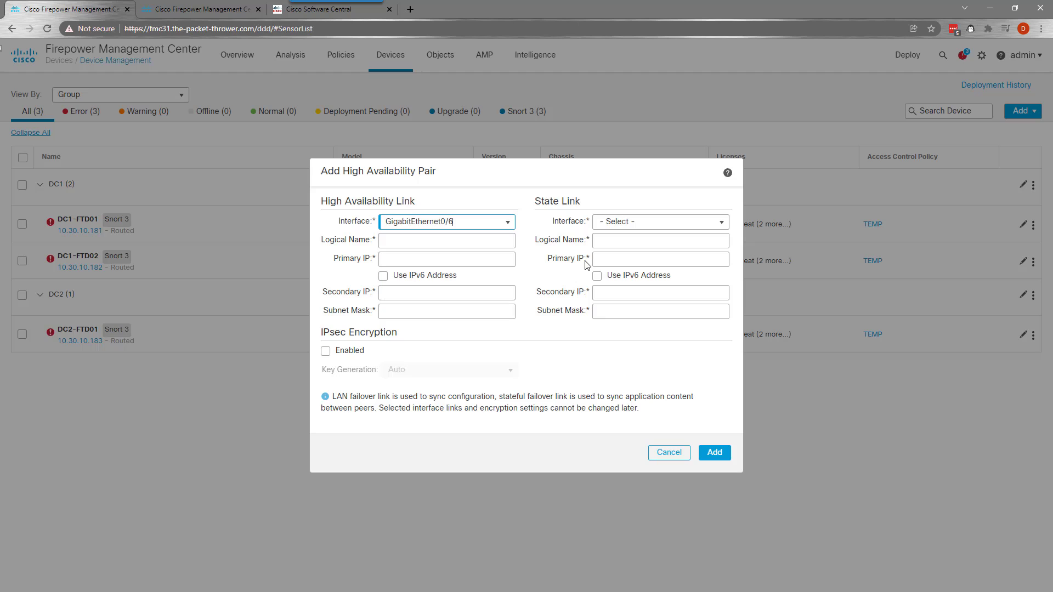
pyautogui.click(722, 223)
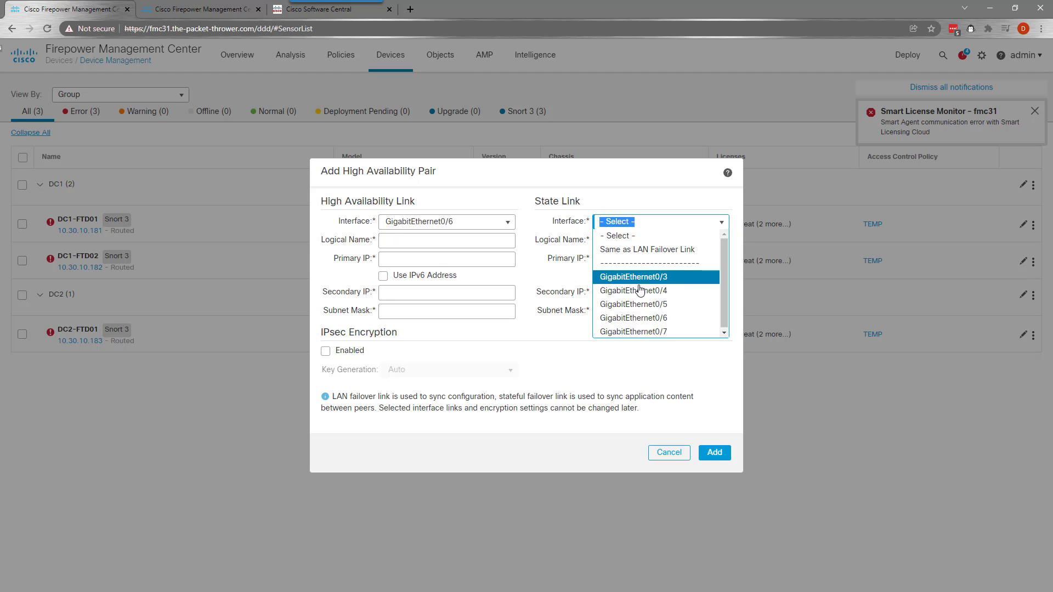
pyautogui.click(628, 332)
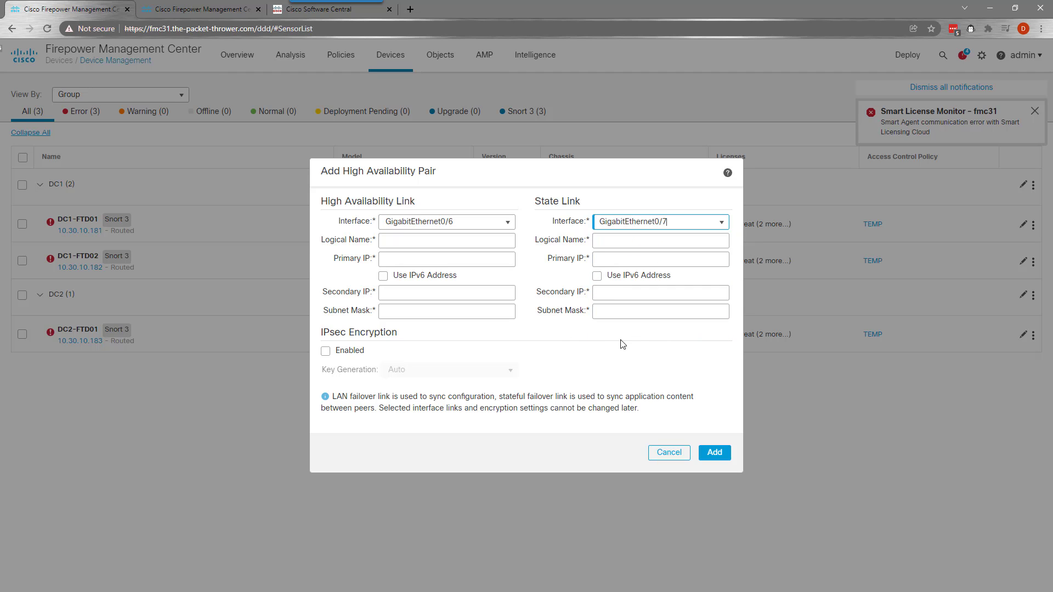
# Address failover link HA-LINK with 10.255.255.1/10.255.255.2 and mask 255.255.255.252
pyautogui.click(413, 240)
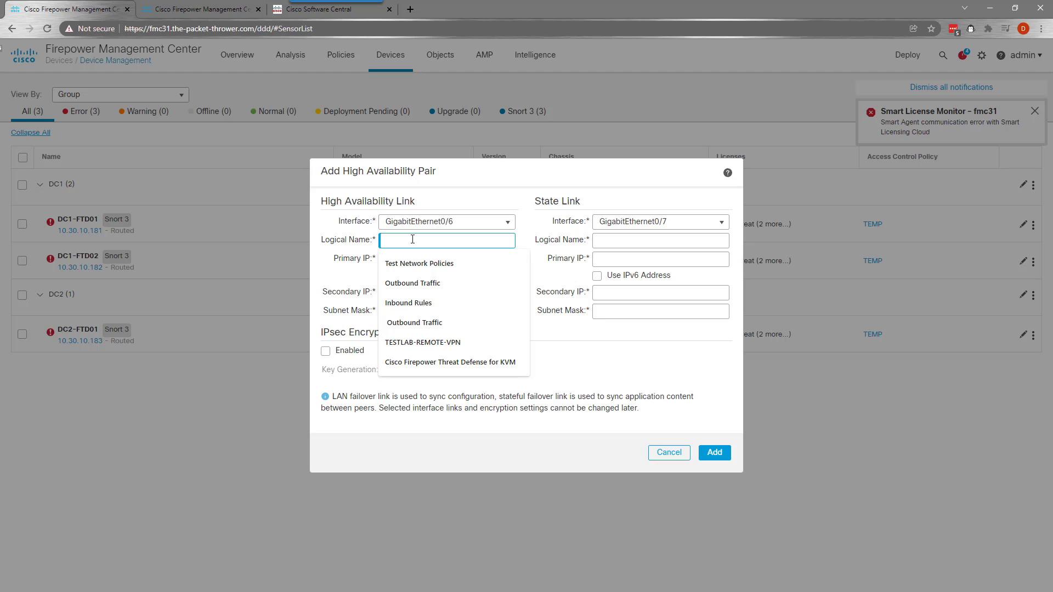
pyautogui.click(604, 374)
pyautogui.click(412, 241)
pyautogui.write('HA-LINK')
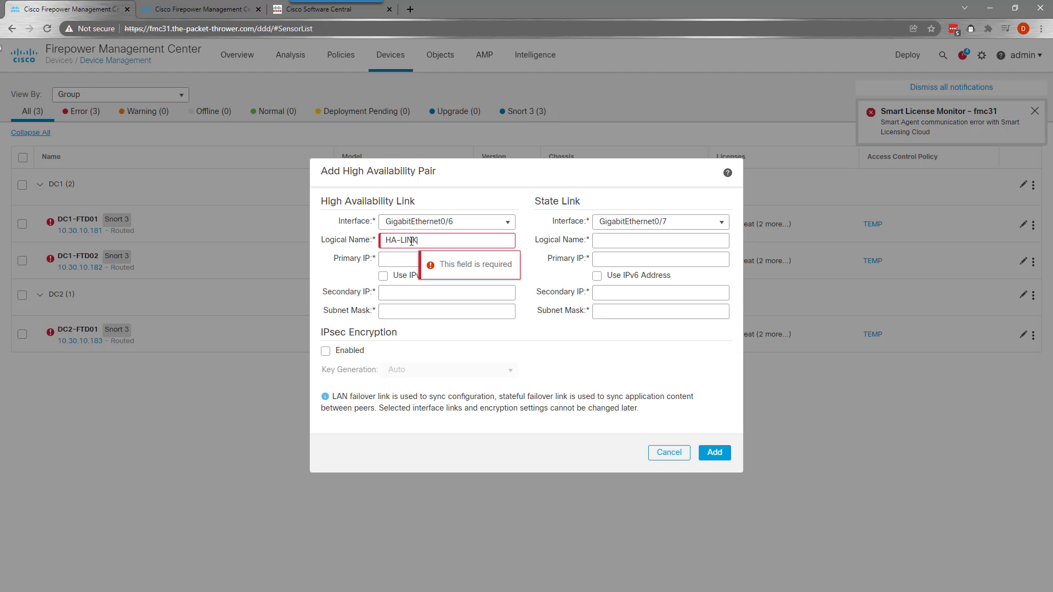
pyautogui.press('Tab')
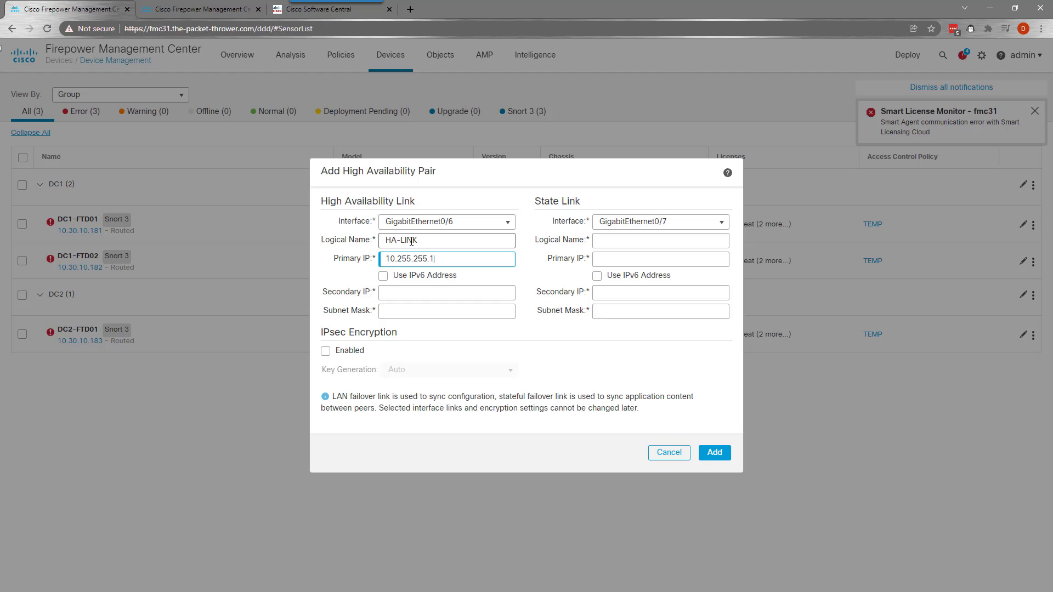
pyautogui.press('Tab')
pyautogui.press('Tab')
pyautogui.write('2')
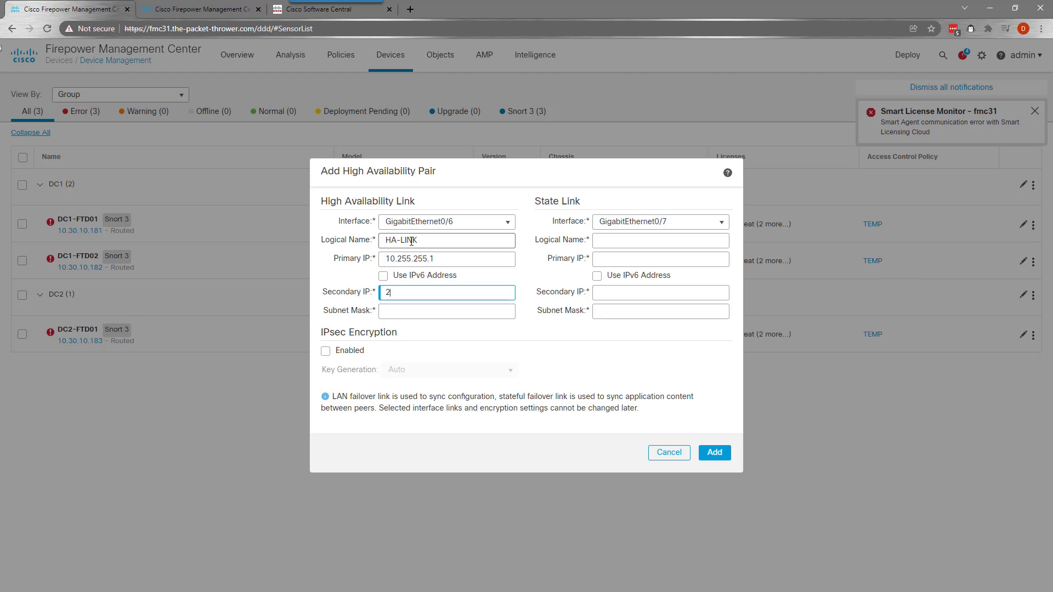
pyautogui.write('55.255.255.252')
pyautogui.hotkey('ctrl', 'a')
pyautogui.hotkey('ctrl', 'c')
pyautogui.press('BackSpace')
pyautogui.write('10.255')
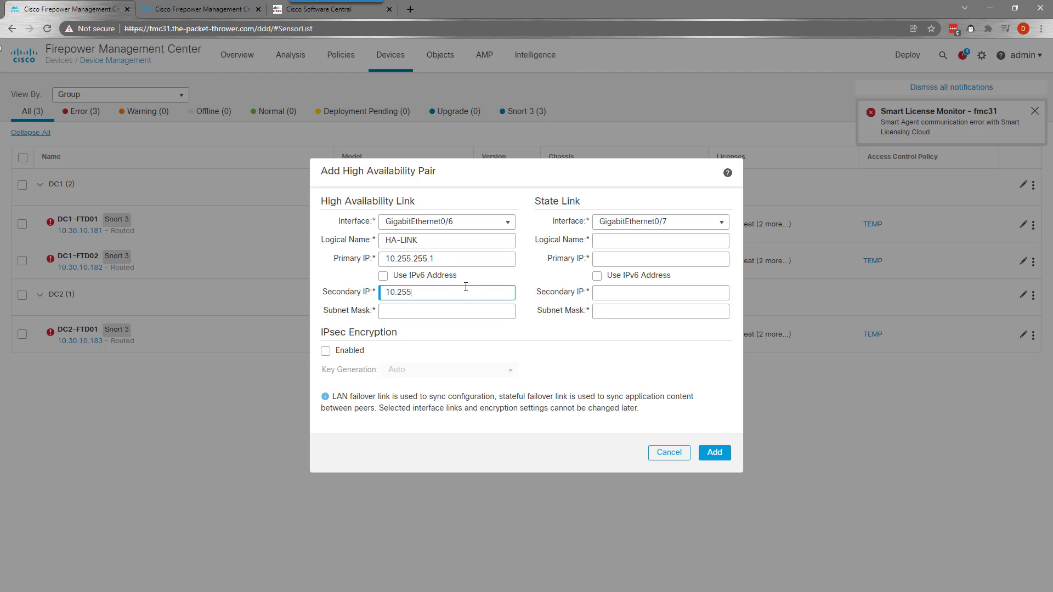
pyautogui.write('.255.2')
pyautogui.press('Tab')
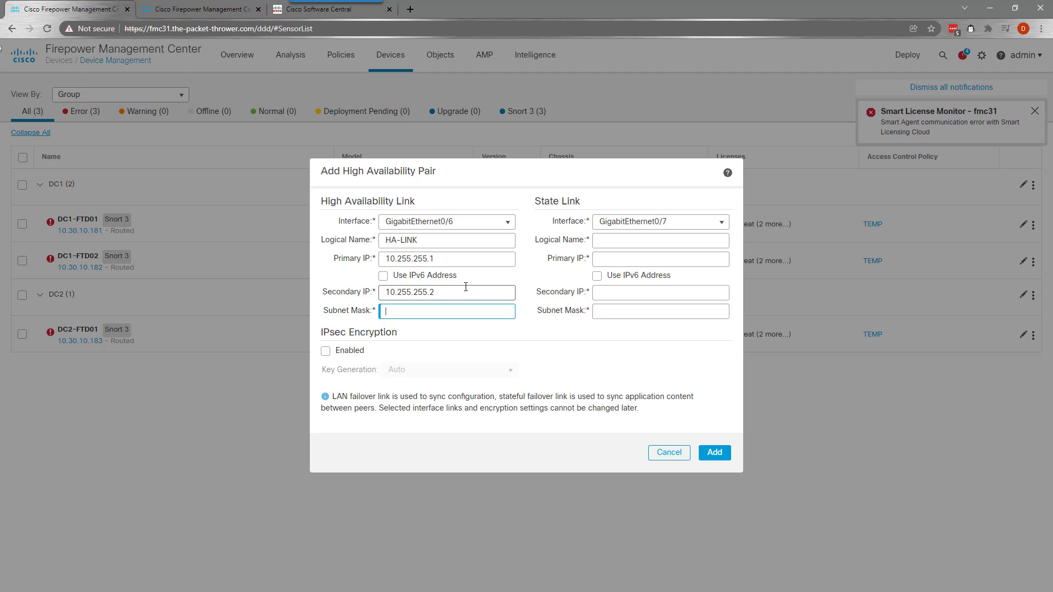
pyautogui.hotkey('ctrl', 'v')
# Give state link HA-STATE 10.255.255.5/10.255.255.6, mask 255.255.255.252, and enable IPsec encryption
pyautogui.click(639, 238)
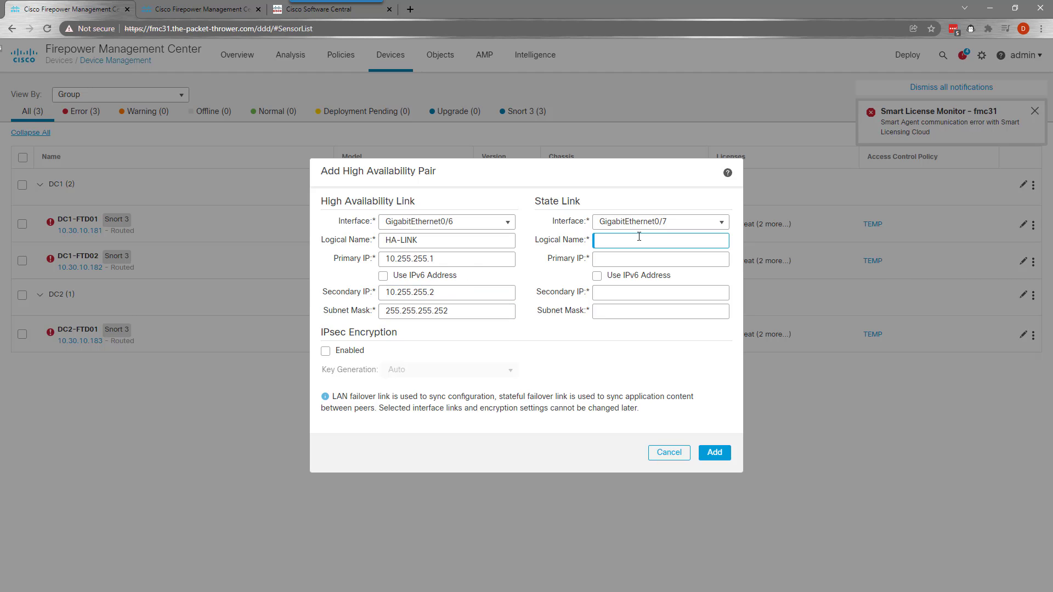
pyautogui.press('Tab')
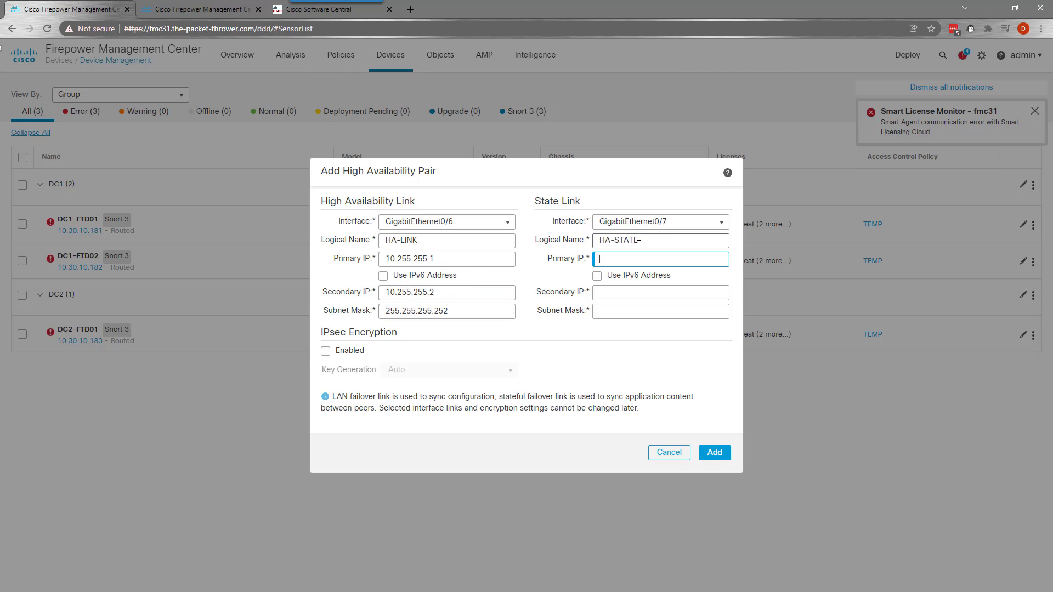
pyautogui.write('10.255.255.5')
pyautogui.hotkey('ctrl', 'a')
pyautogui.hotkey('ctrl', 'c')
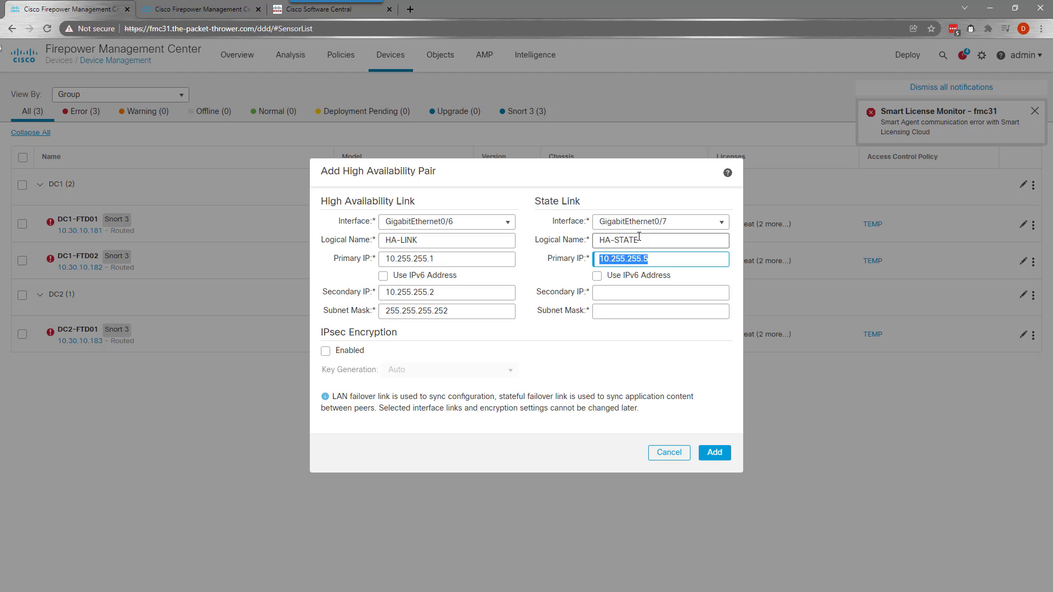
pyautogui.click(641, 294)
pyautogui.hotkey('ctrl', 'v')
pyautogui.press('BackSpace')
pyautogui.write('6')
pyautogui.press('Tab')
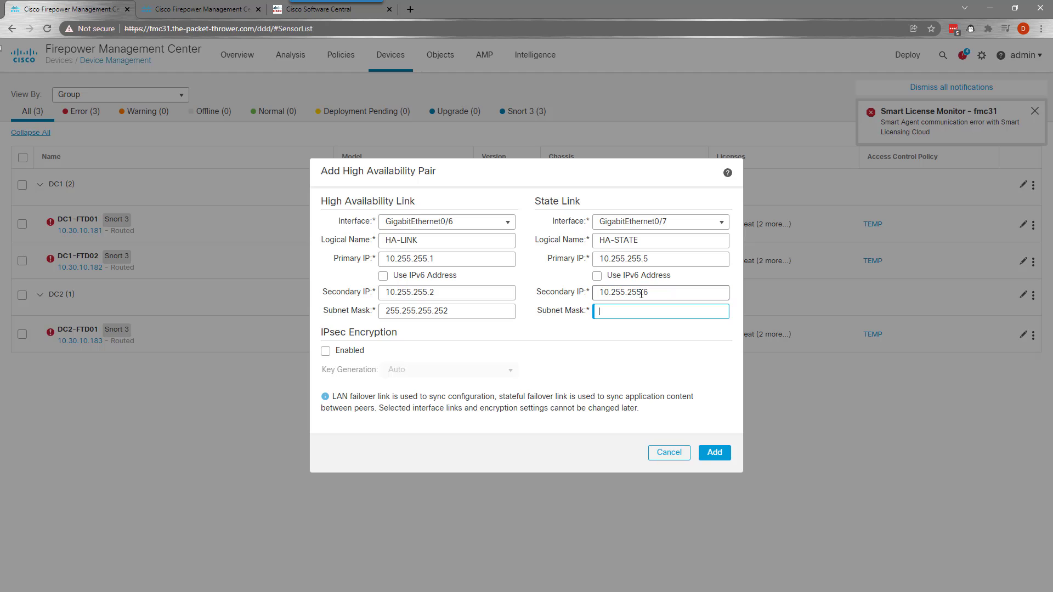
pyautogui.write('255.2555.255.252')
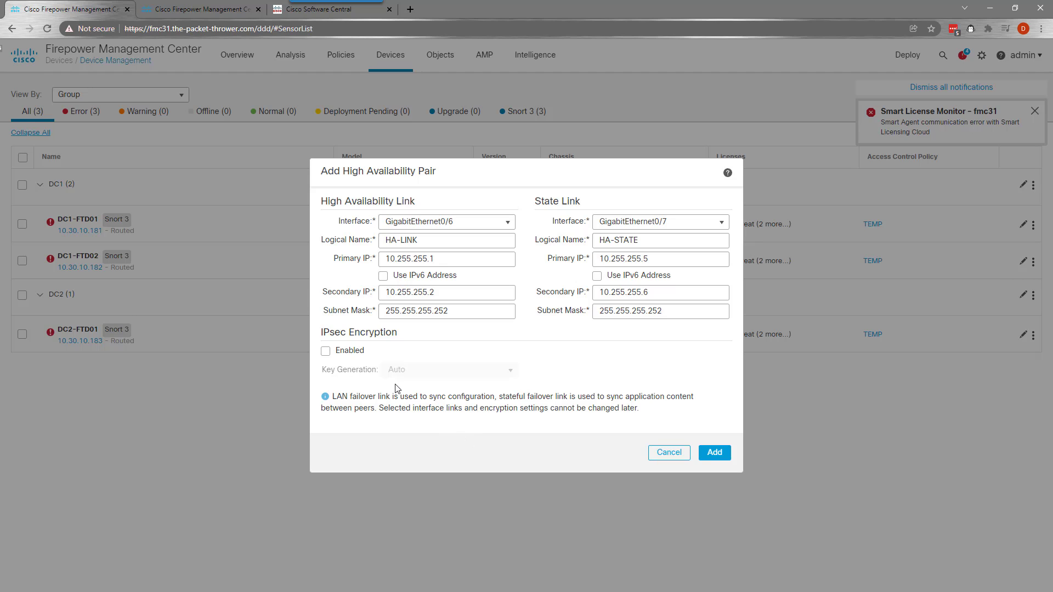
pyautogui.click(329, 351)
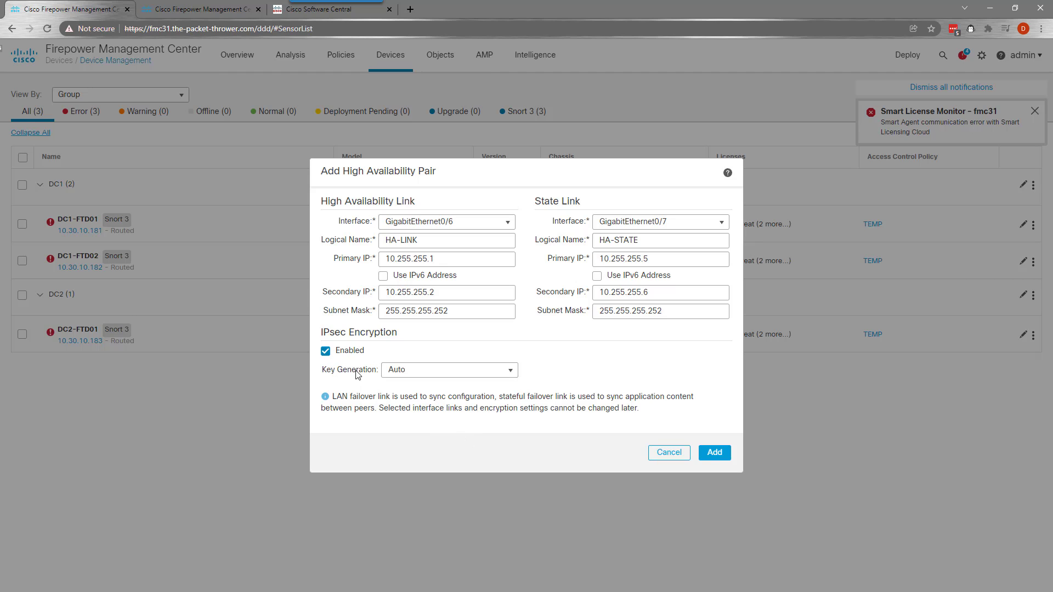
# Create the DC1-FTD-CLUSTER01 HA pair and clear the notification messages
pyautogui.click(715, 452)
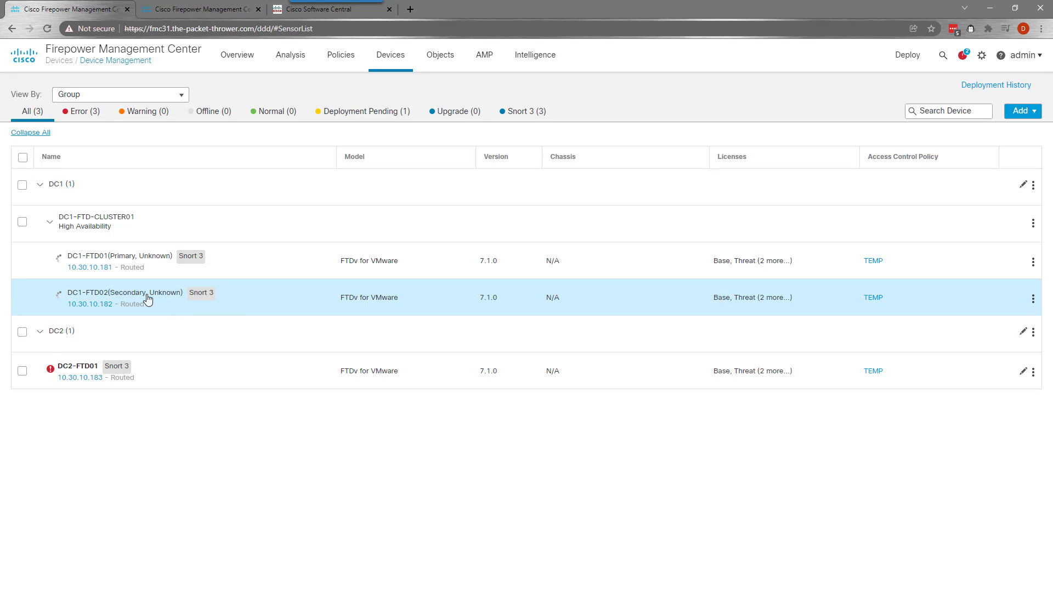
pyautogui.moveTo(127, 297)
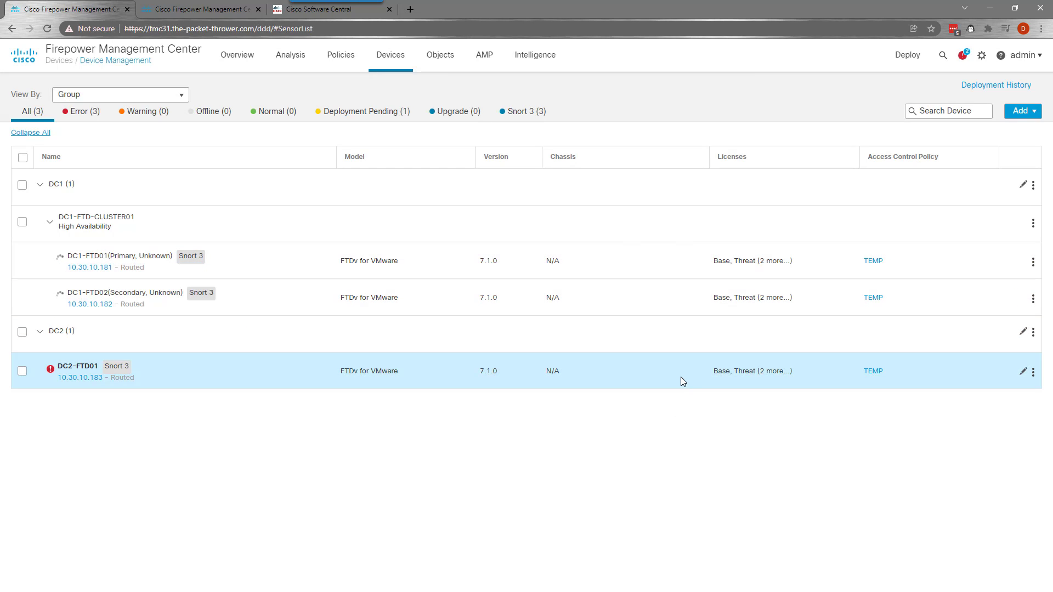
pyautogui.moveTo(202, 310)
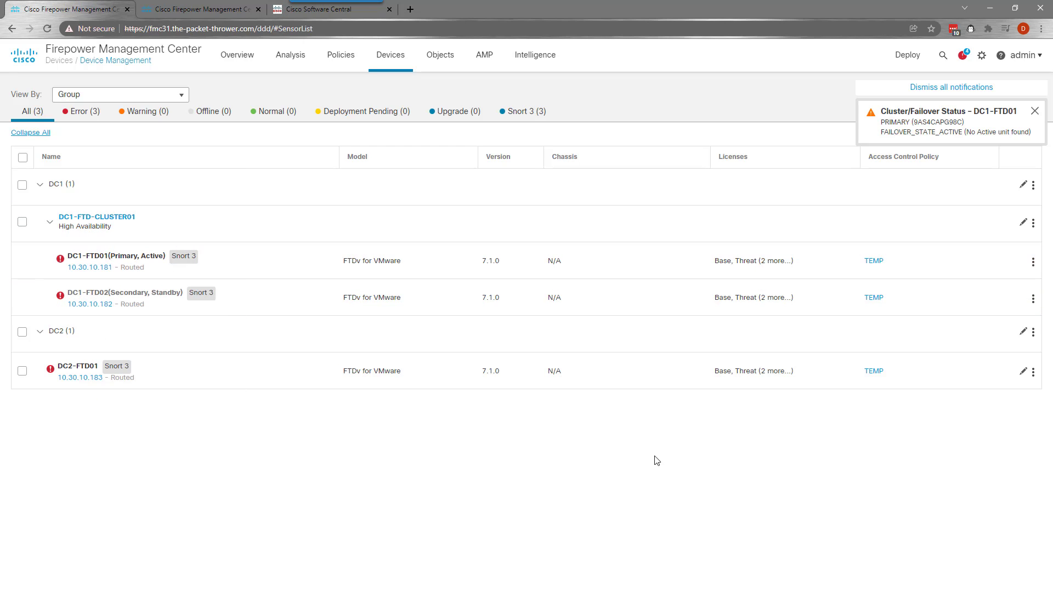
pyautogui.click(926, 86)
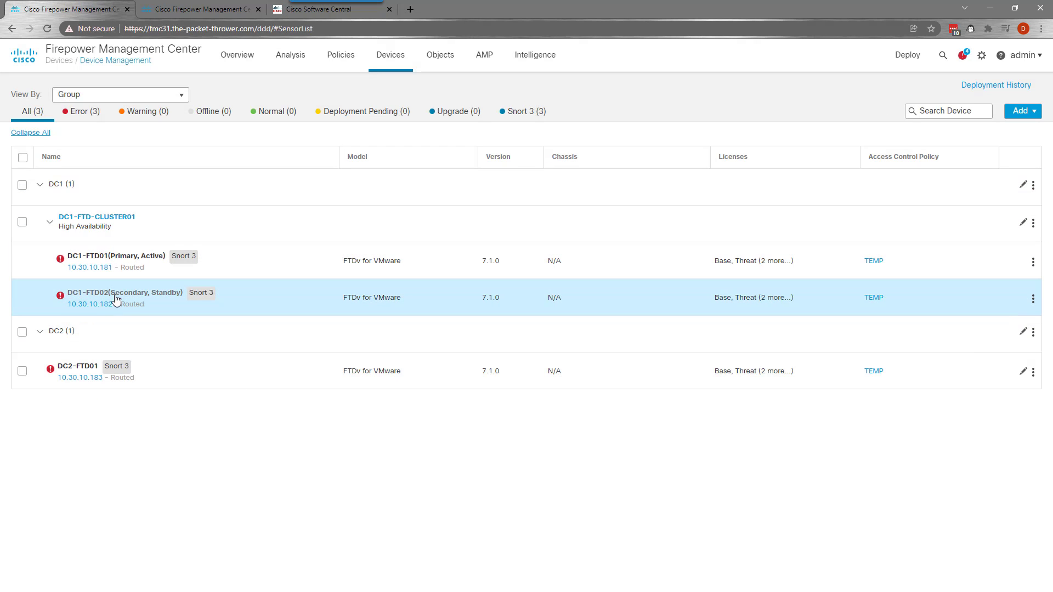
# Review the new cluster entry and its actions menu without changing anything
pyautogui.moveTo(135, 264)
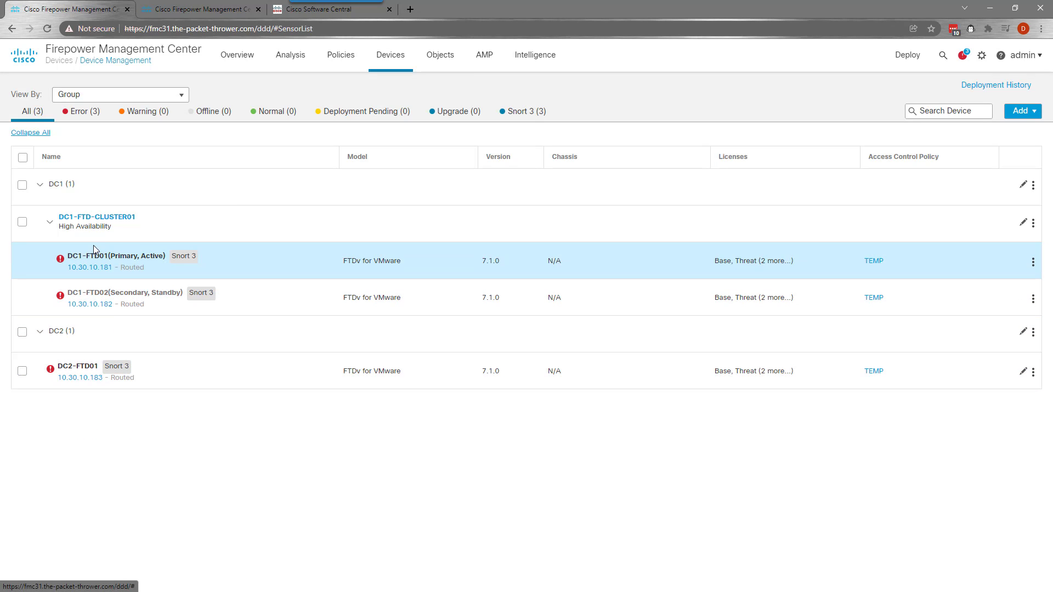
pyautogui.moveTo(103, 221)
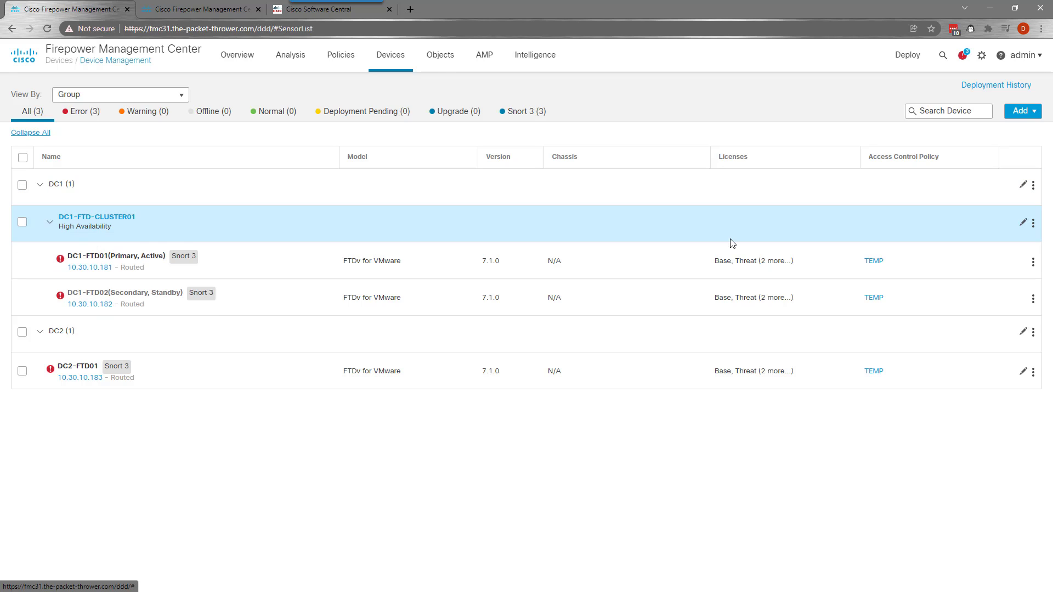
pyautogui.click(1034, 225)
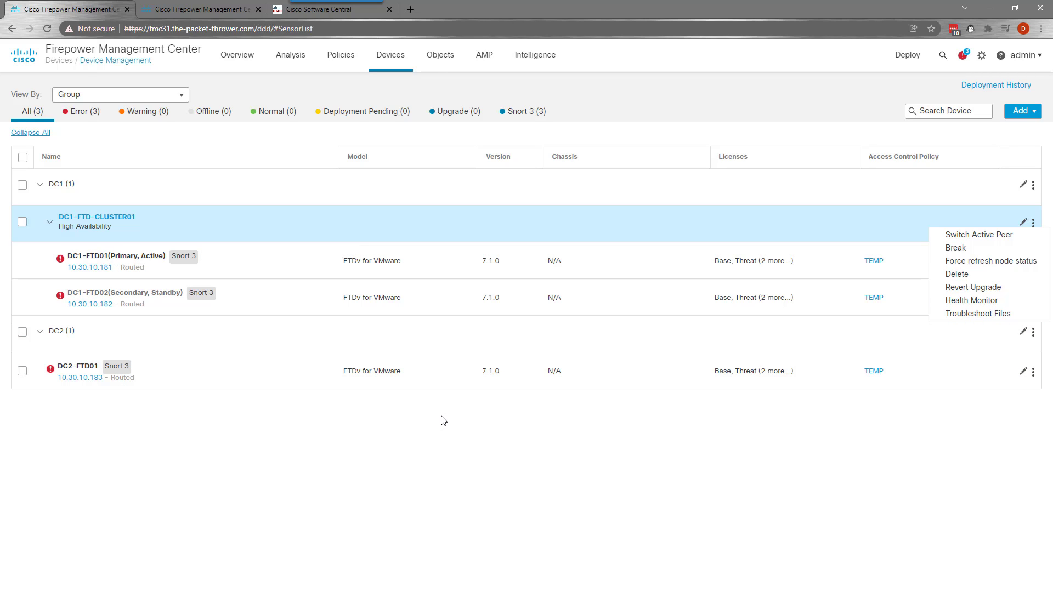
pyautogui.click(486, 458)
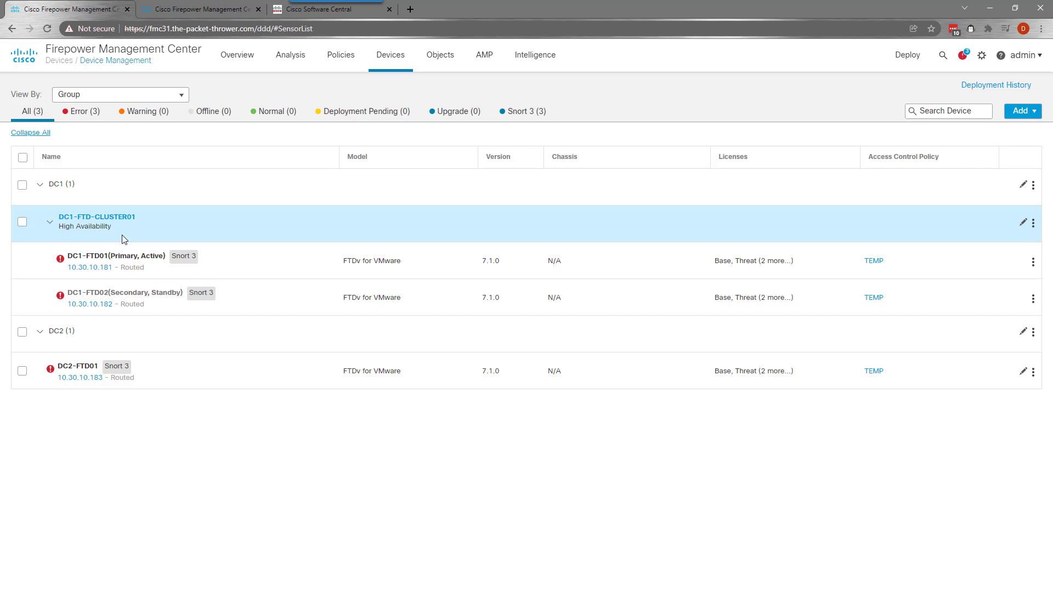
# Give DC1-FTD-CLUSTER01's Inside interface the standby IP 10.100.252.253
pyautogui.click(117, 222)
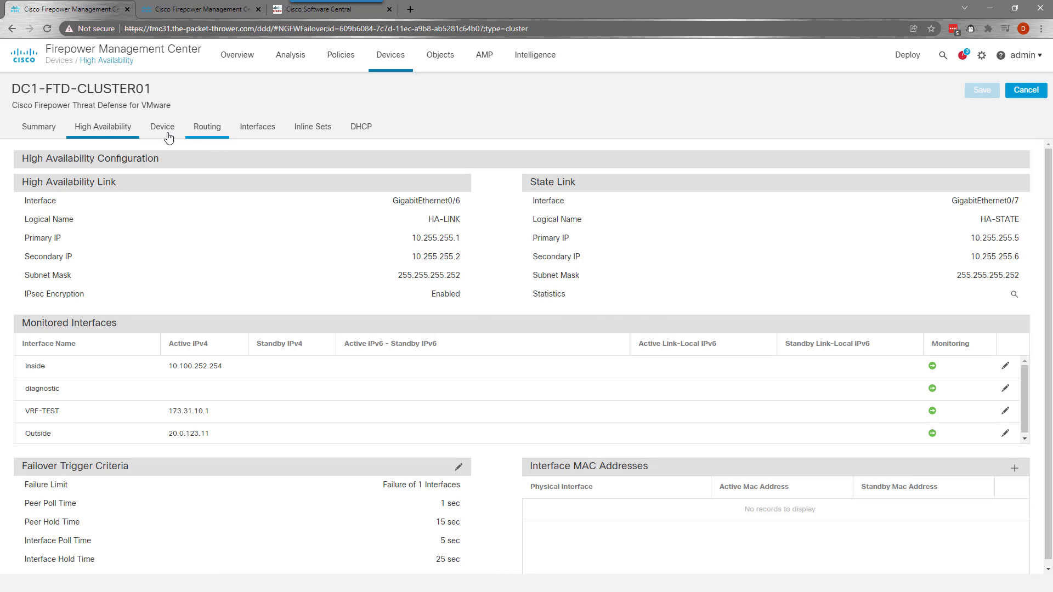
pyautogui.scroll(-1, 459, 285)
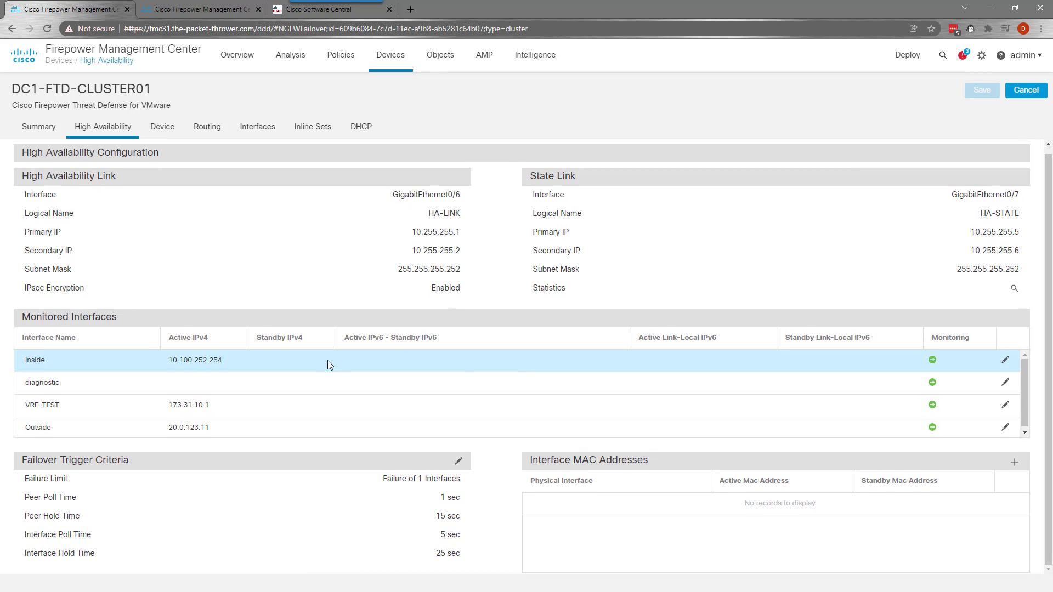
pyautogui.click(1006, 360)
pyautogui.click(437, 364)
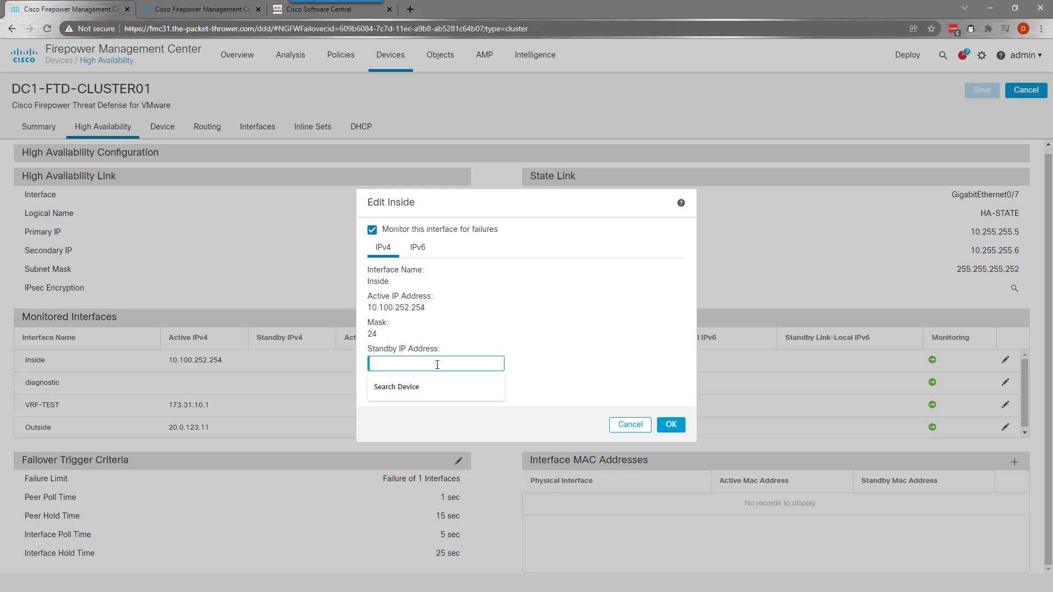
pyautogui.write('10.100.2')
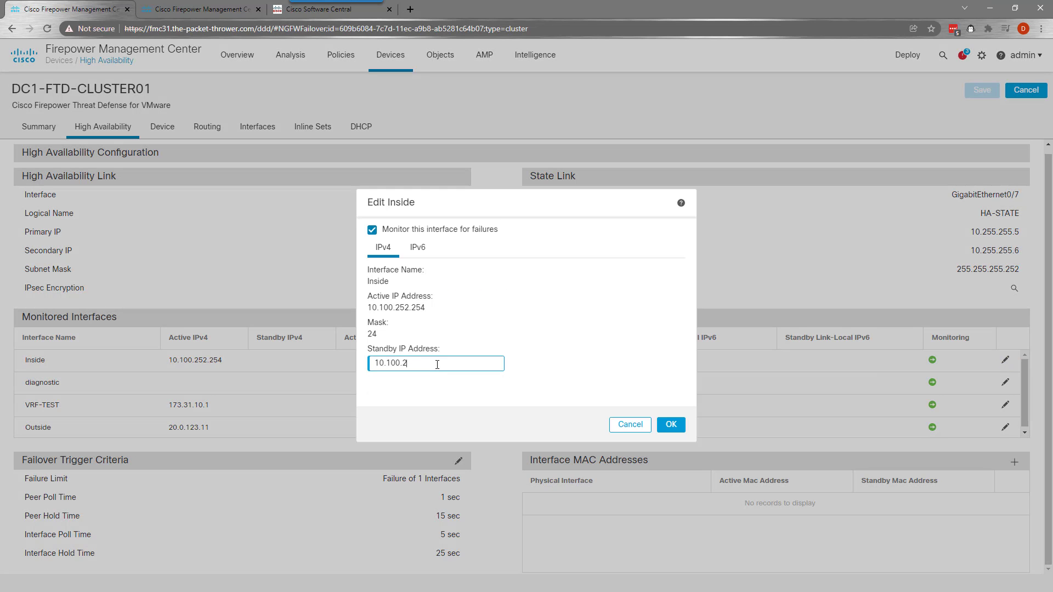
pyautogui.write('52.253')
pyautogui.doubleClick(437, 364)
pyautogui.click(671, 426)
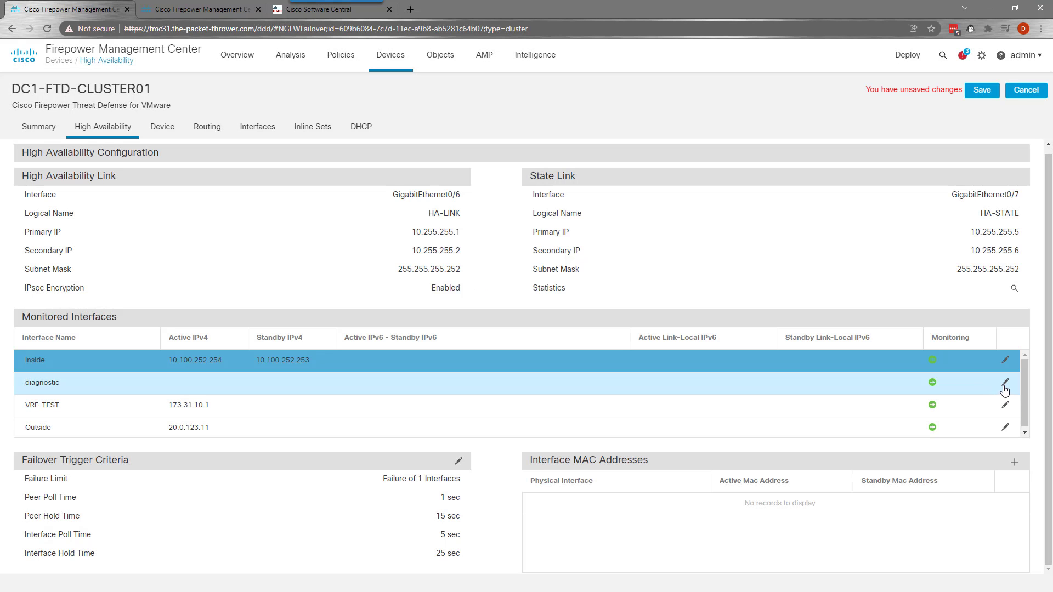
# Set standby IPs 173.31.10.2 for VRF-TEST and 20.0.123.12 for Outside, then save
pyautogui.click(1004, 407)
pyautogui.click(442, 364)
pyautogui.write('173.')
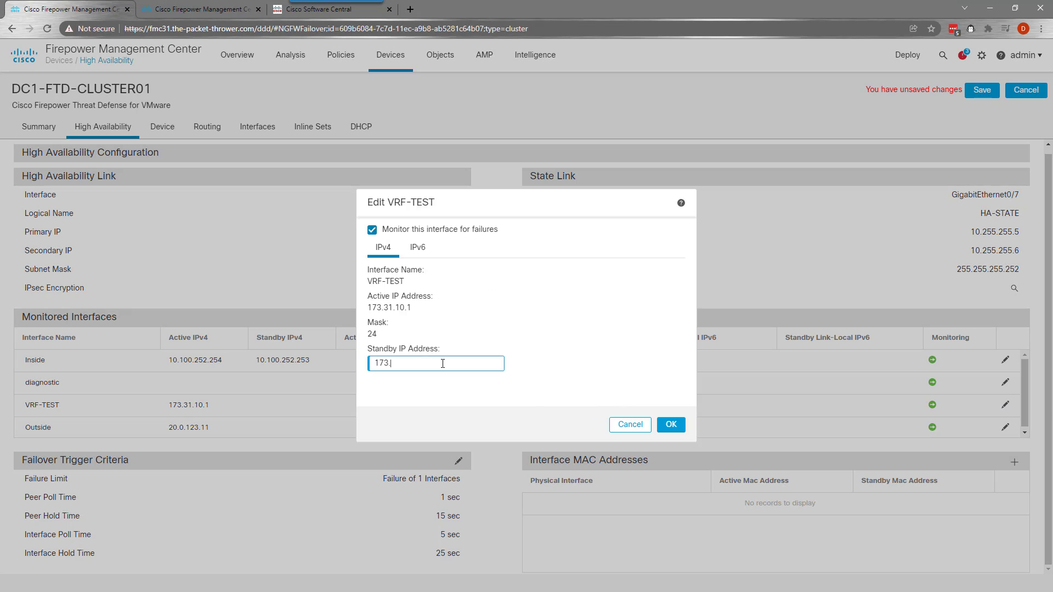
pyautogui.write('31.10.2')
pyautogui.click(671, 424)
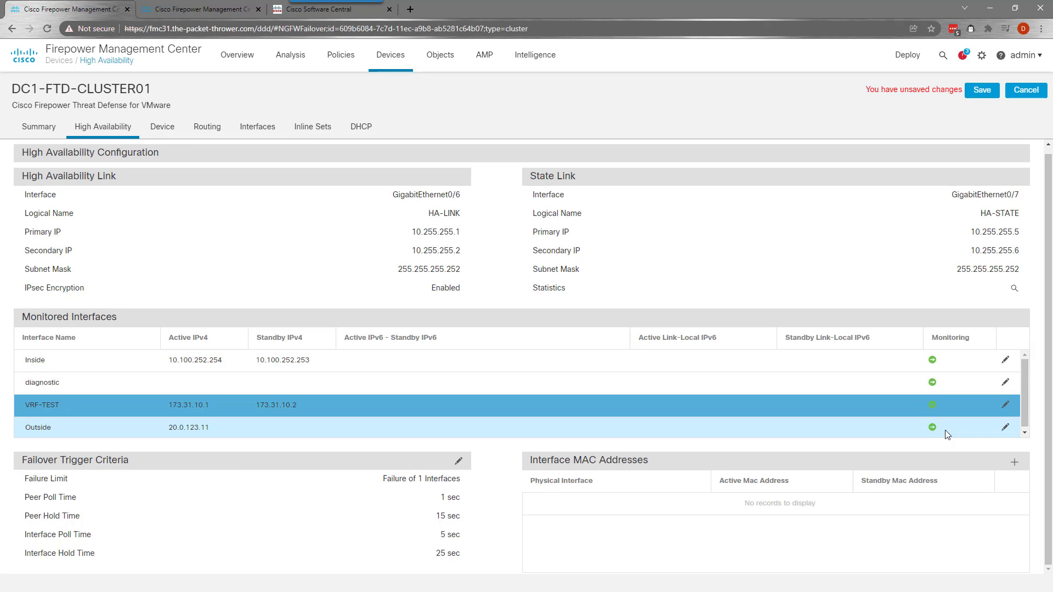
pyautogui.click(1006, 428)
pyautogui.click(445, 364)
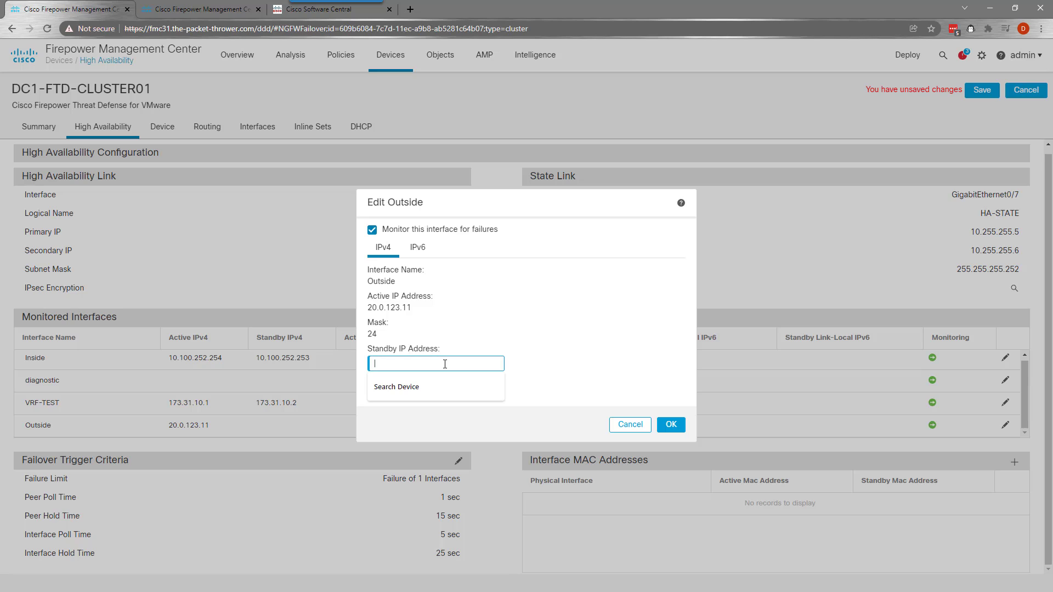
pyautogui.write('20.0.123.12')
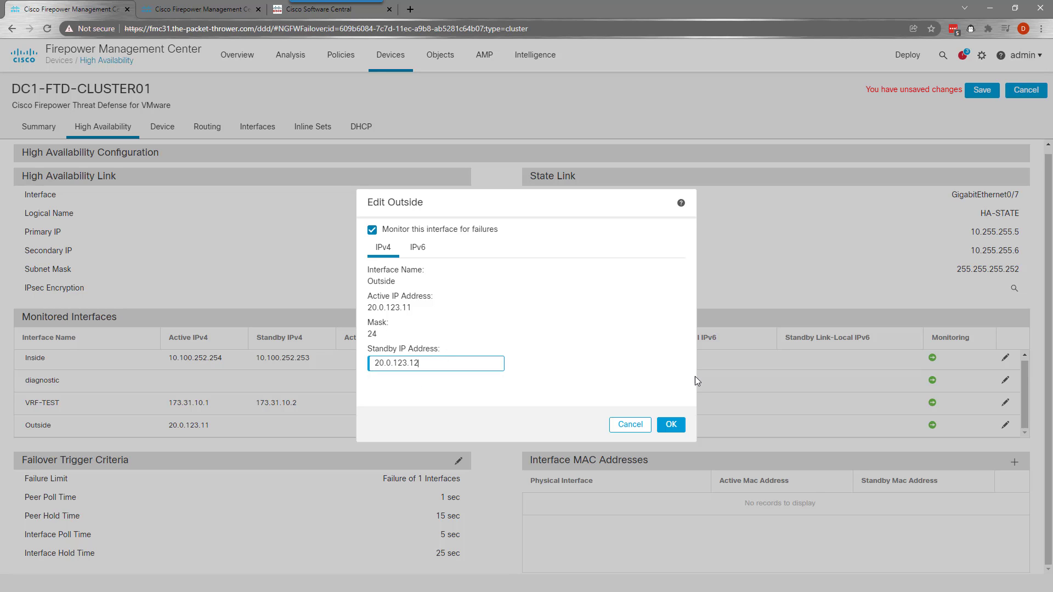
pyautogui.click(671, 425)
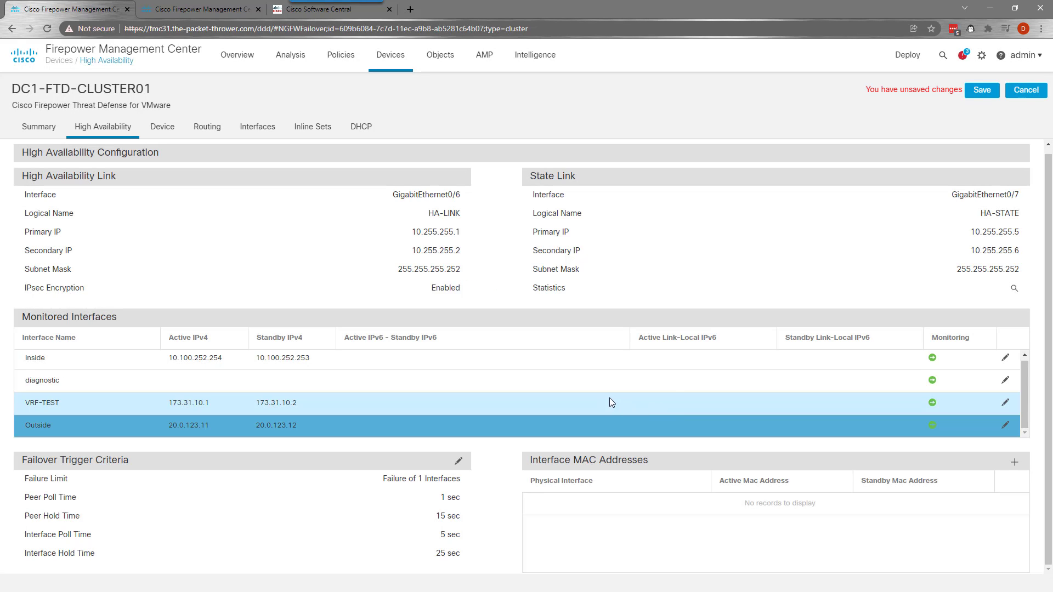
pyautogui.click(982, 90)
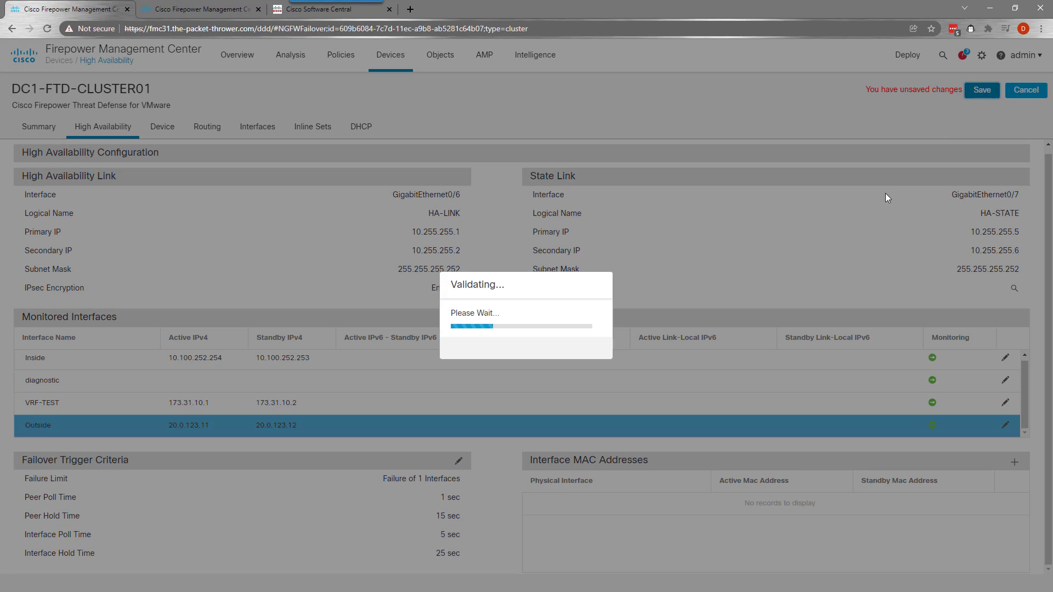
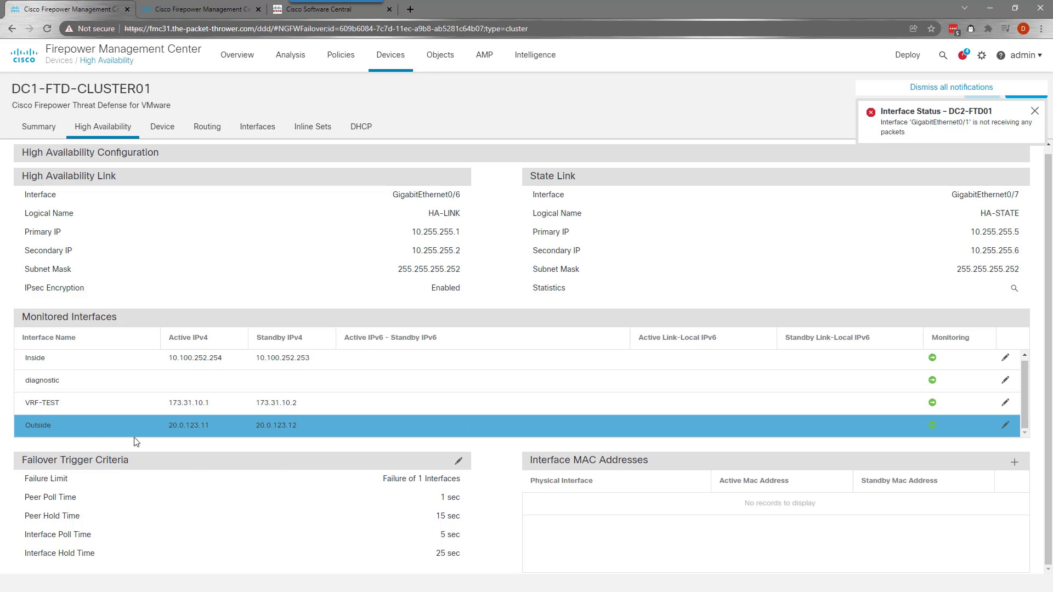
# Turn off failure monitoring for the VRF-TEST interface on the HA pair
pyautogui.click(1006, 403)
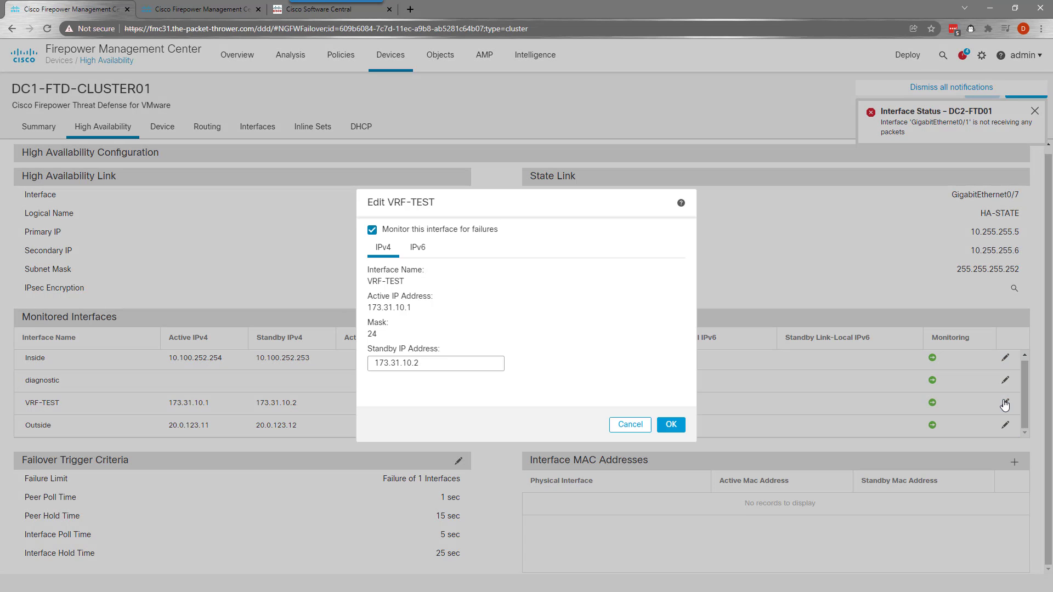
pyautogui.click(373, 231)
pyautogui.click(670, 426)
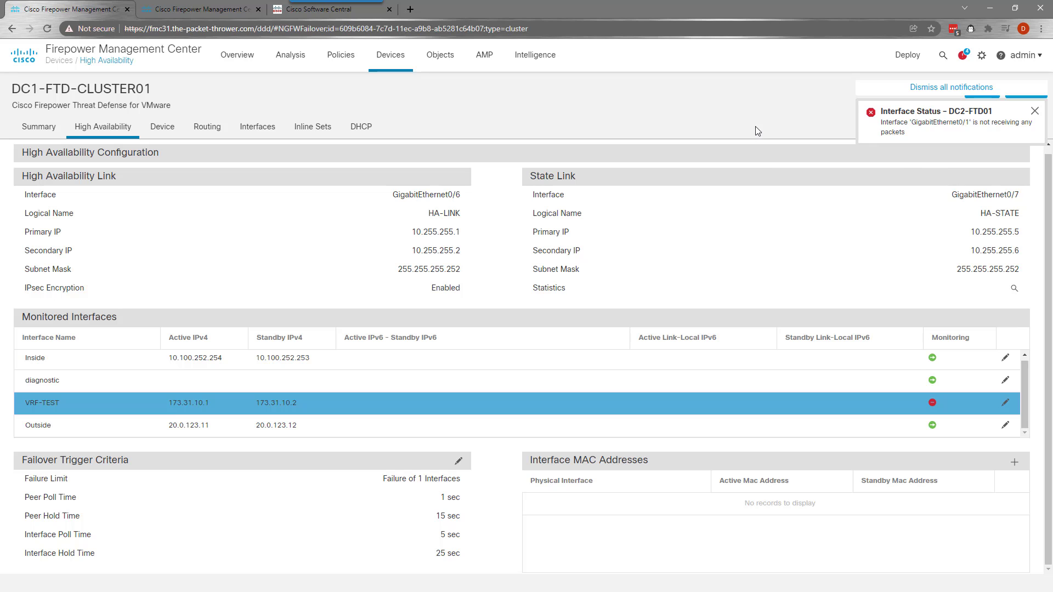
# Save the high-availability change, staying on the page when asked to leave
pyautogui.moveTo(905, 61)
pyautogui.click(925, 88)
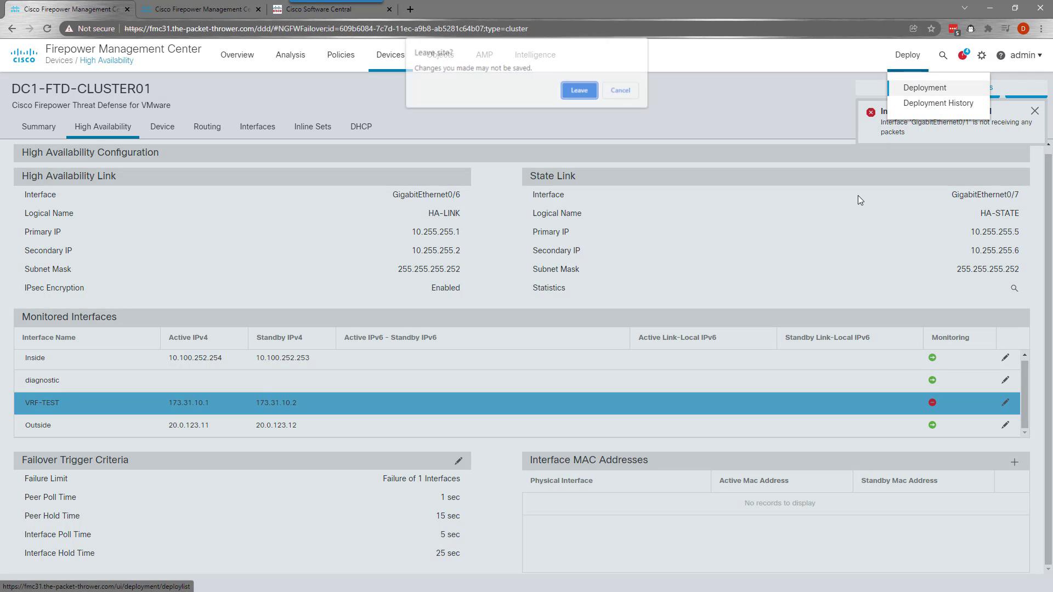
pyautogui.click(625, 90)
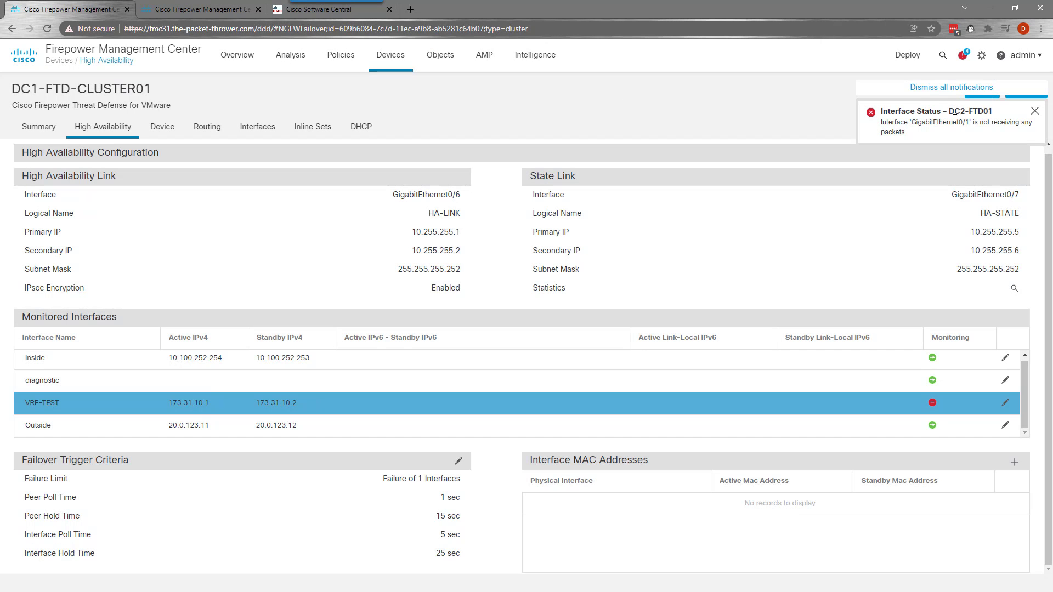
pyautogui.click(980, 94)
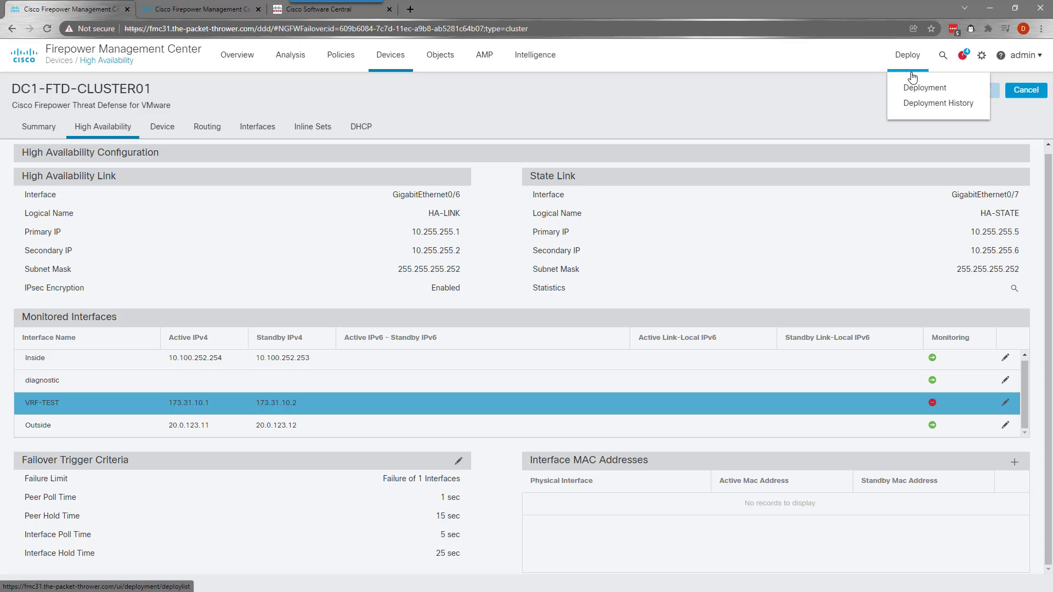
# Create an access control policy named Global with Block all traffic as the default action
pyautogui.click(912, 78)
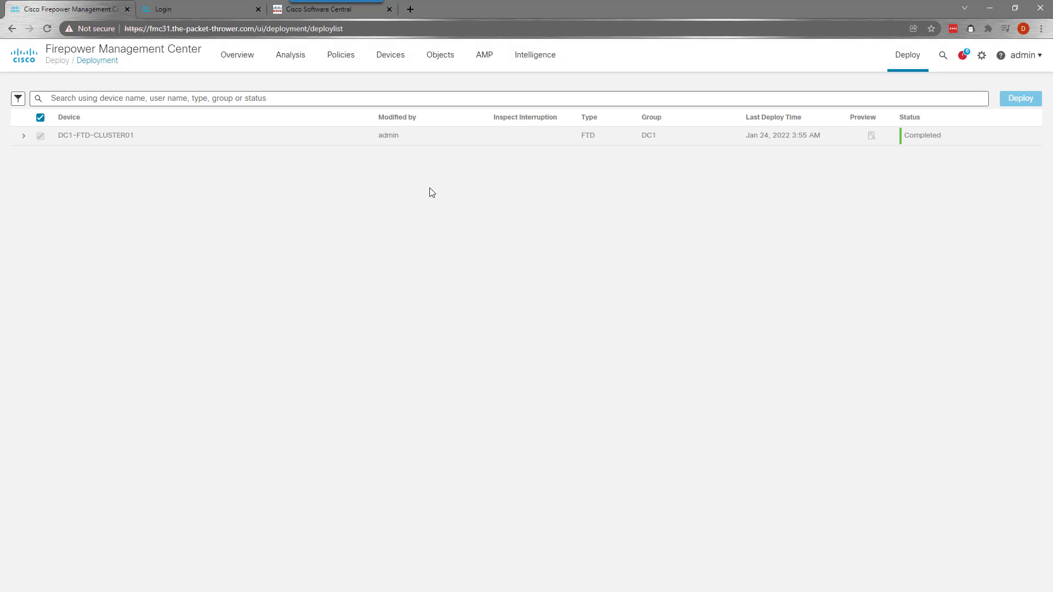
pyautogui.moveTo(342, 56)
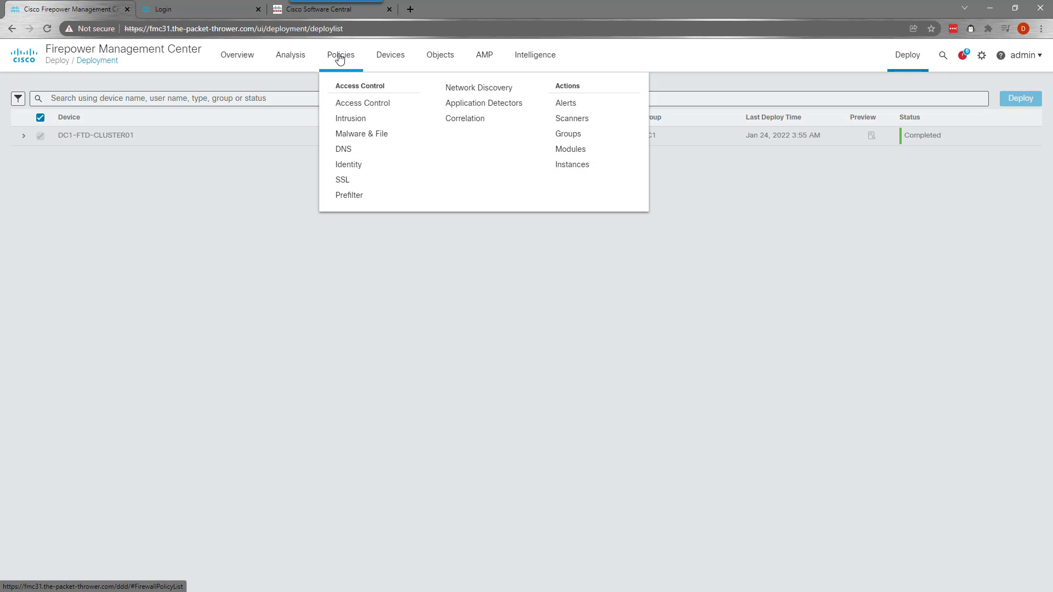
pyautogui.click(346, 104)
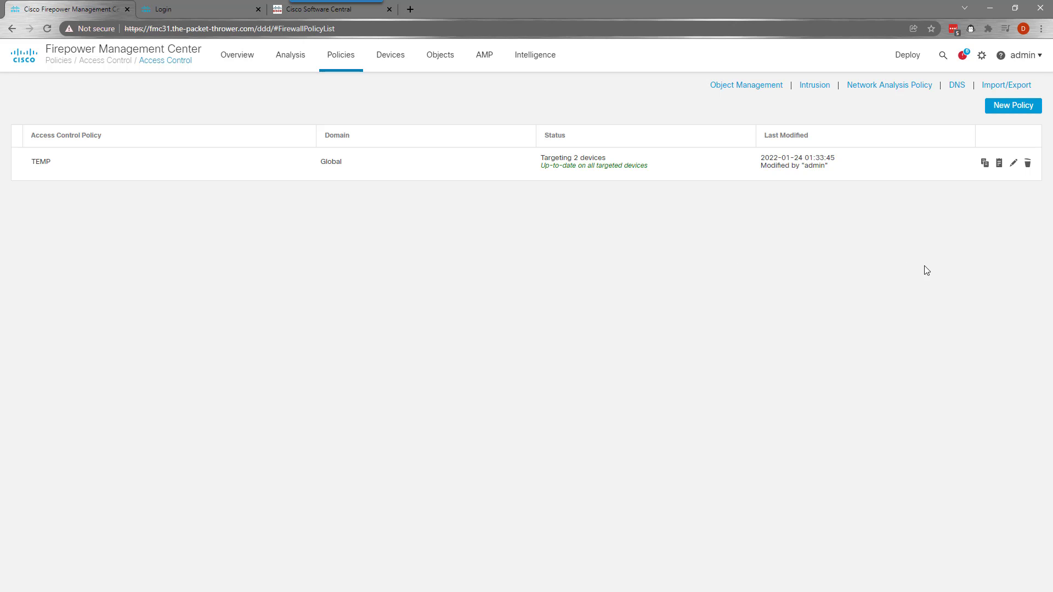
pyautogui.click(1004, 108)
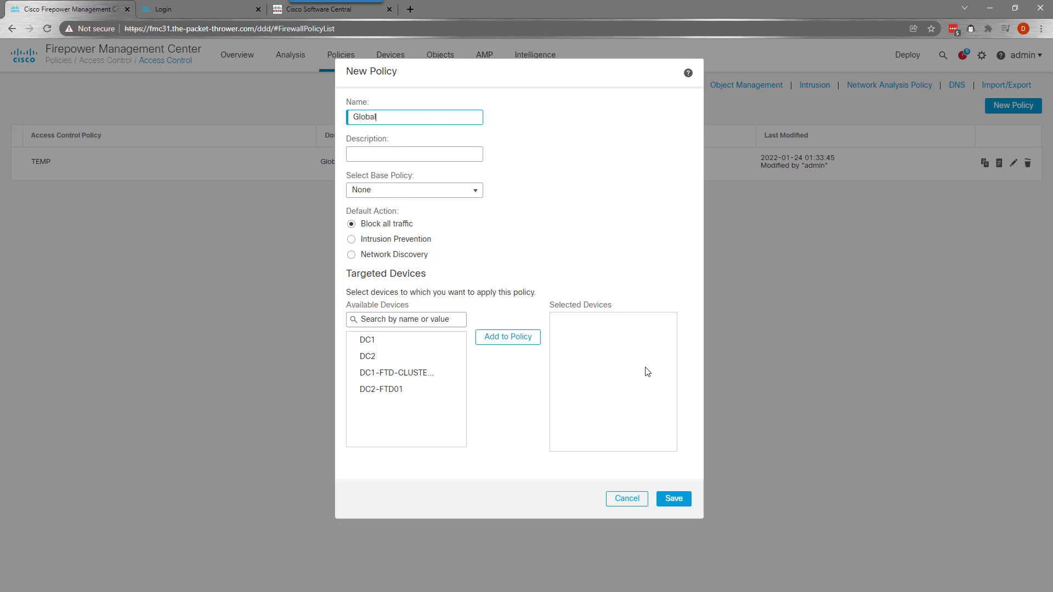
pyautogui.click(674, 498)
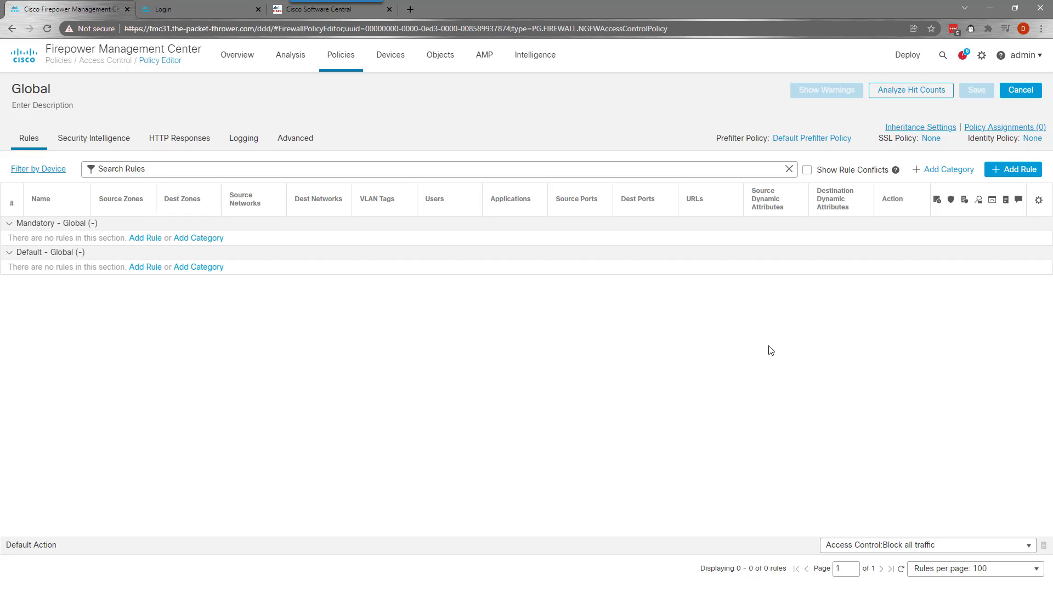
# Start a rule named Allow Routing with Inside as both source and destination zone
pyautogui.click(146, 240)
pyautogui.click(231, 193)
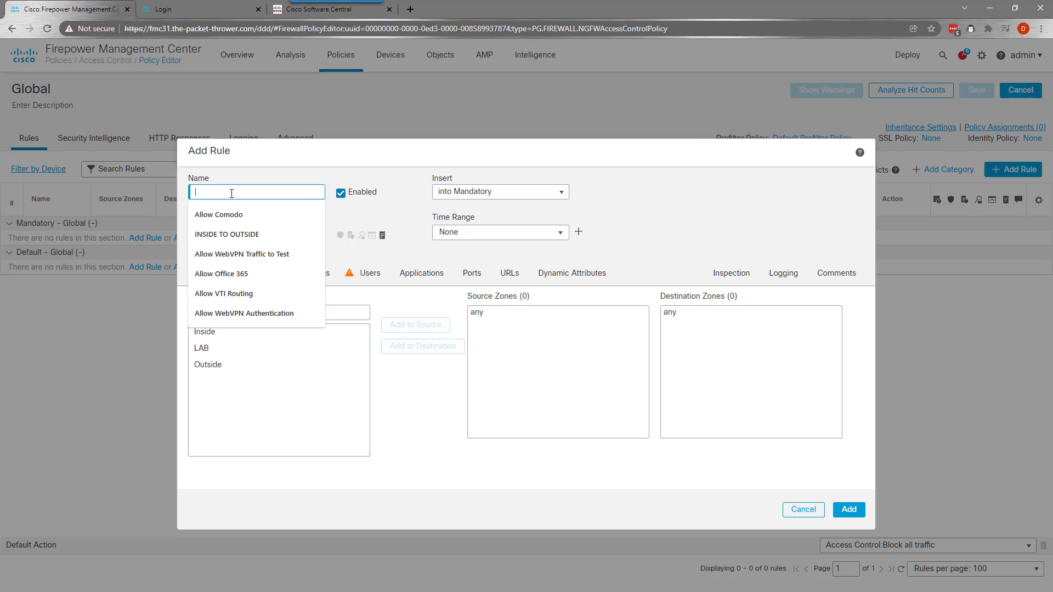
pyautogui.write('Allow Routing')
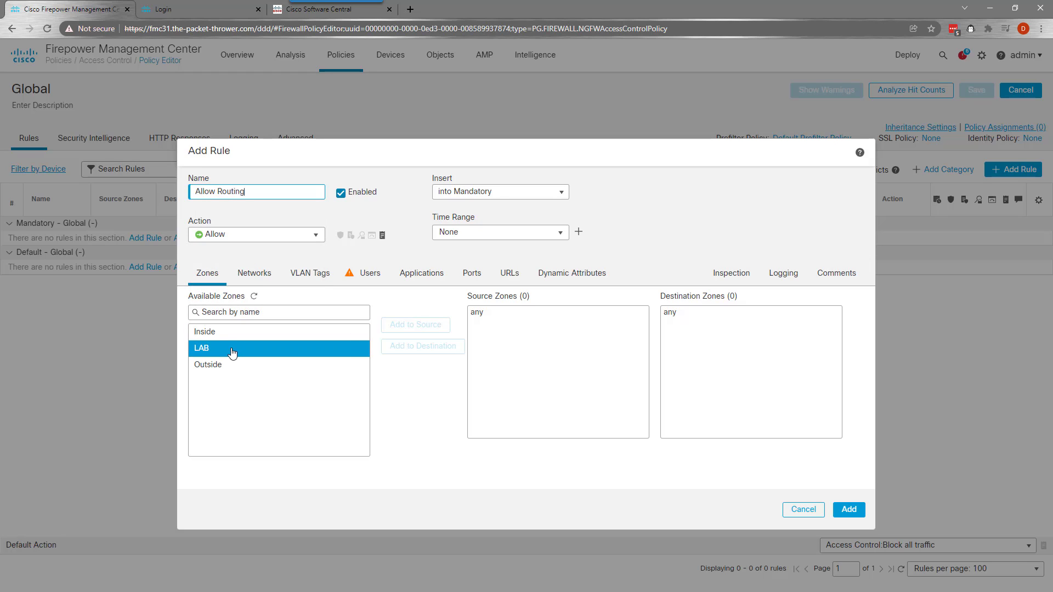
pyautogui.click(285, 333)
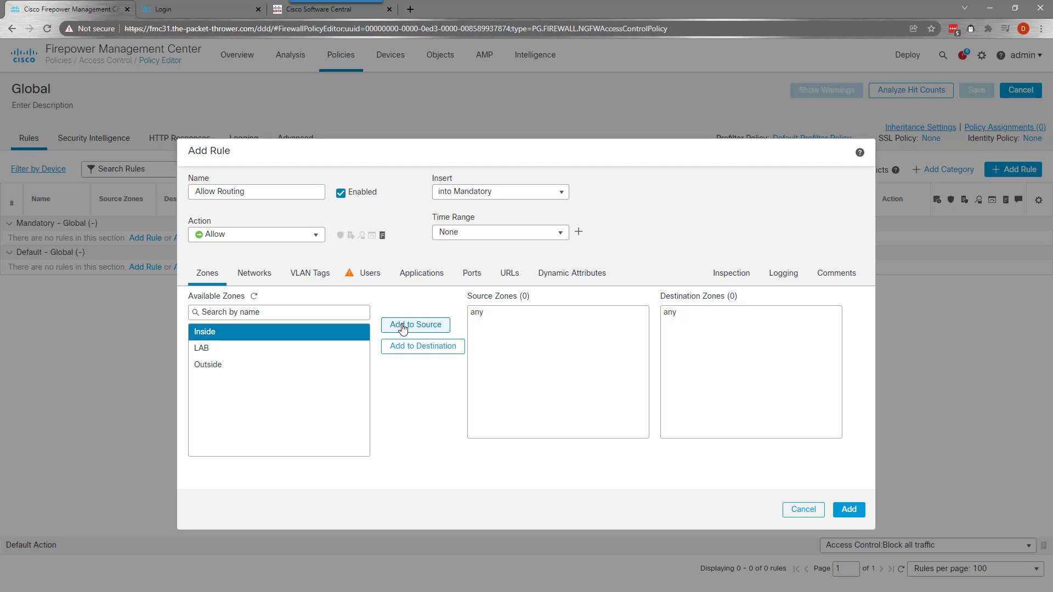
pyautogui.click(403, 326)
pyautogui.click(253, 350)
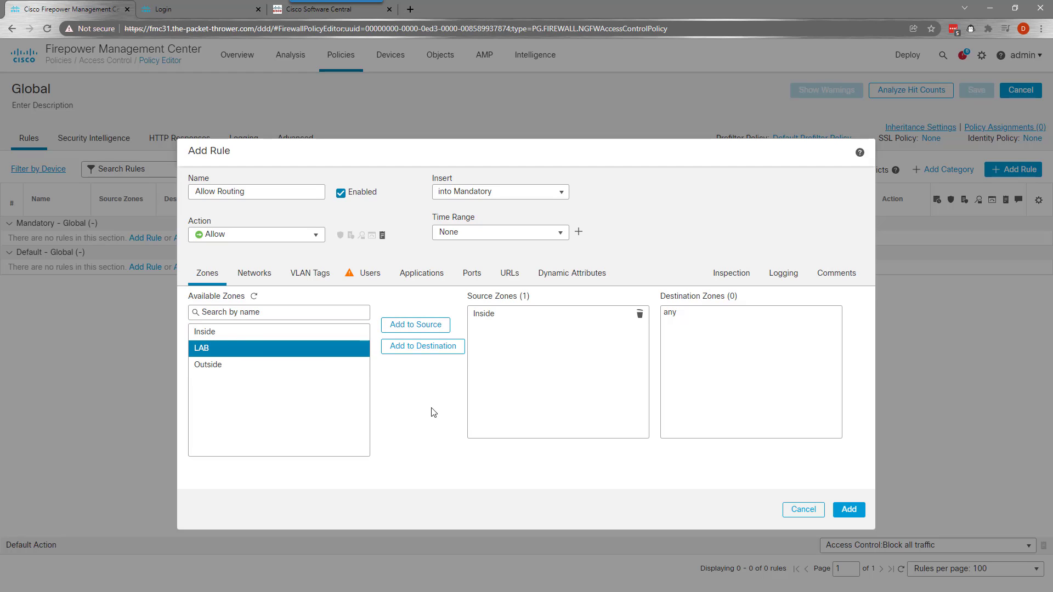
pyautogui.click(262, 332)
pyautogui.click(423, 346)
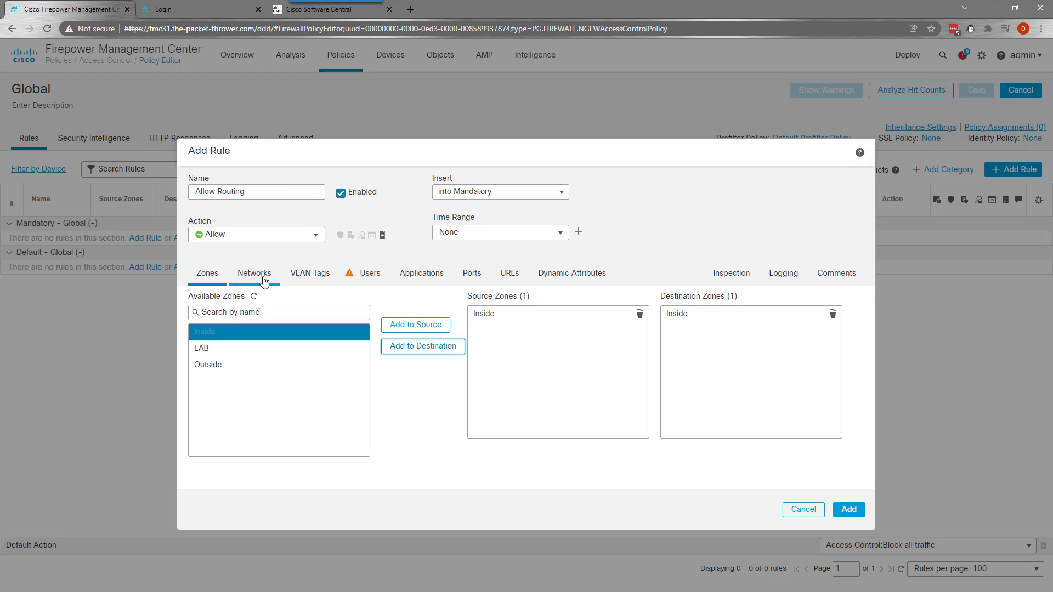
# Add the OSPF, EIGRP and BGP applications to the rule
pyautogui.click(421, 274)
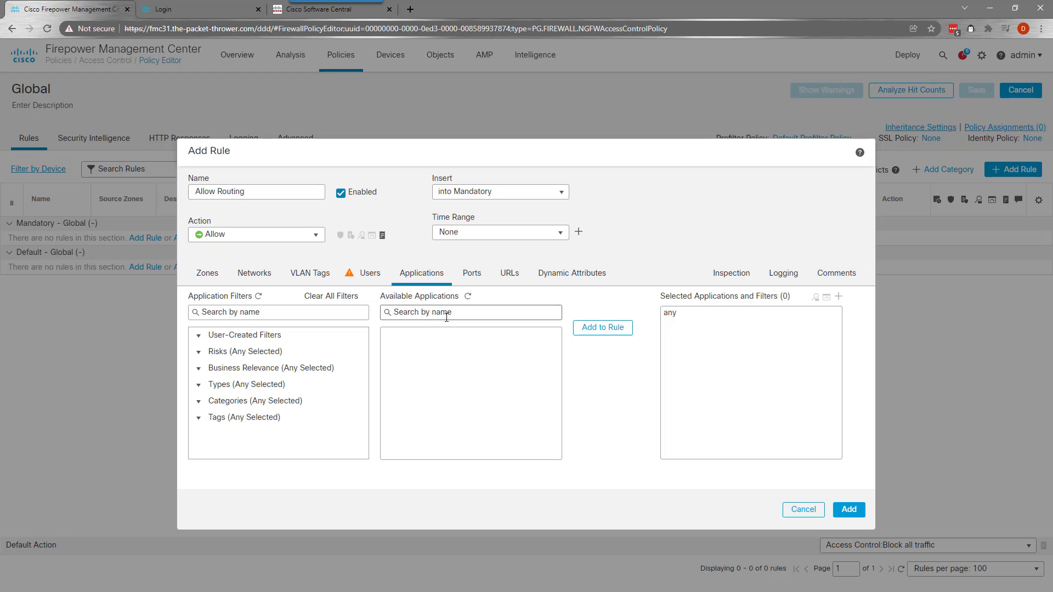
pyautogui.click(446, 313)
pyautogui.write('ospf')
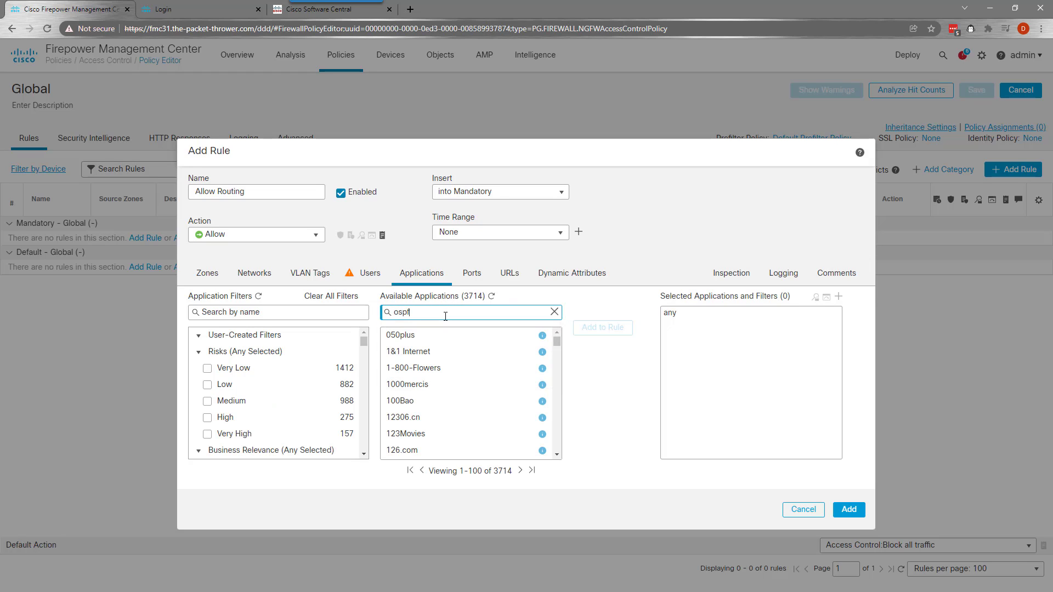
pyautogui.click(417, 352)
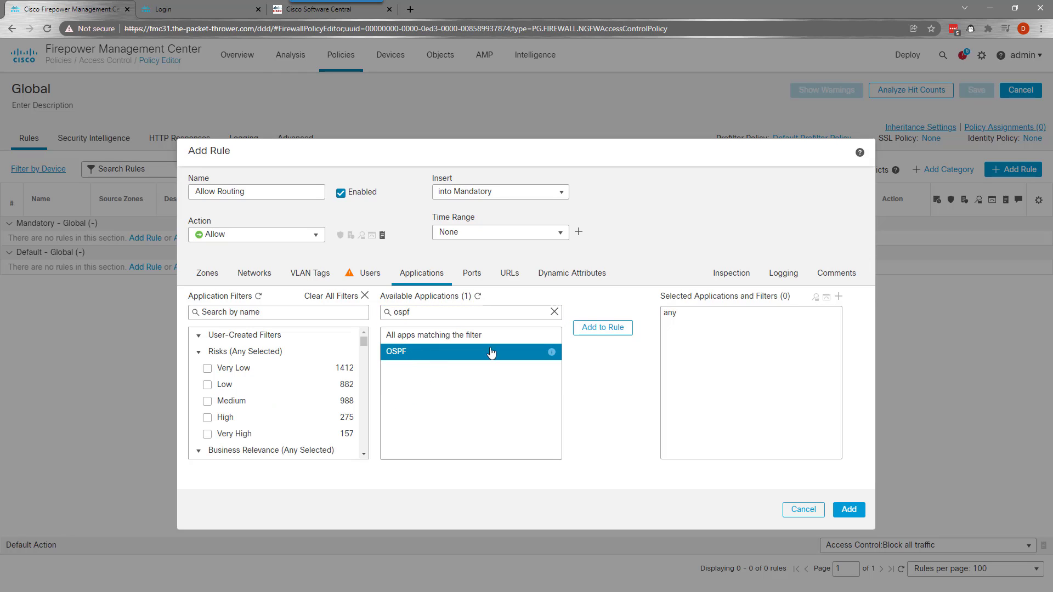
pyautogui.click(597, 328)
pyautogui.click(403, 312)
pyautogui.hotkey('ctrl', 'a')
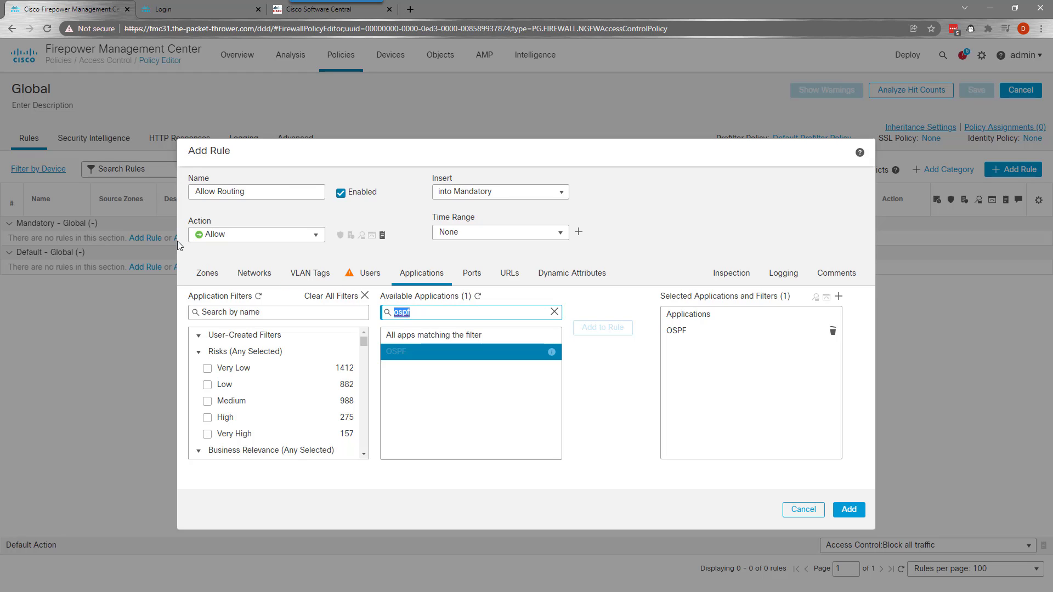
pyautogui.write('eigrp')
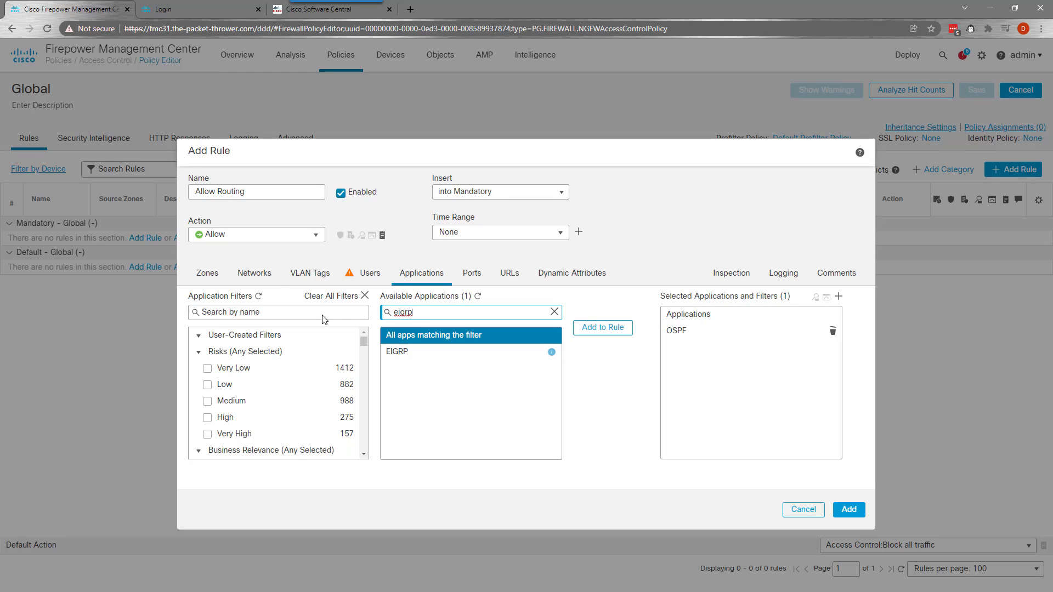
pyautogui.click(406, 353)
pyautogui.click(602, 328)
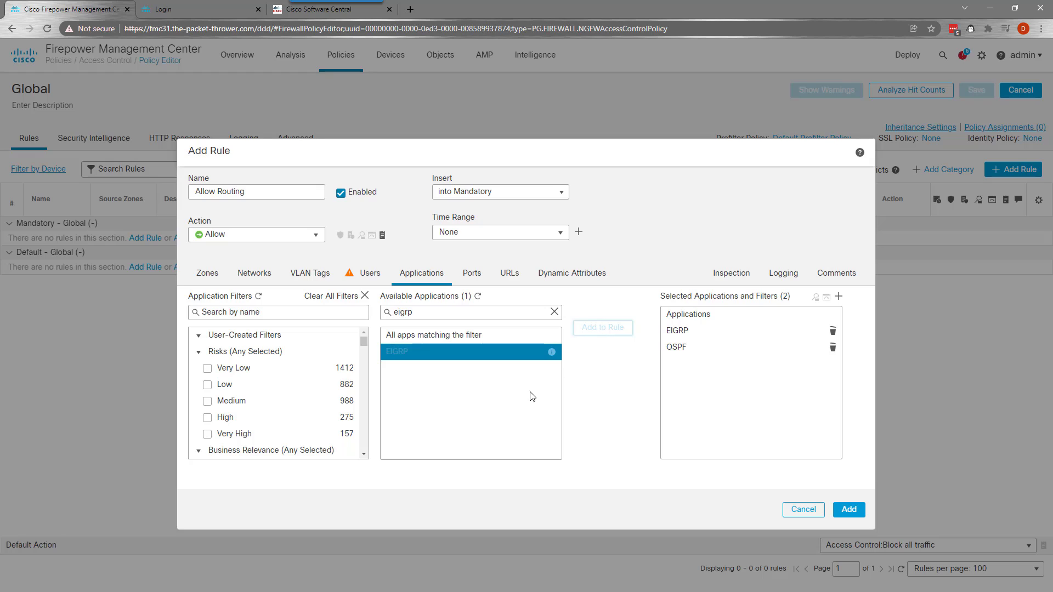
pyautogui.doubleClick(443, 314)
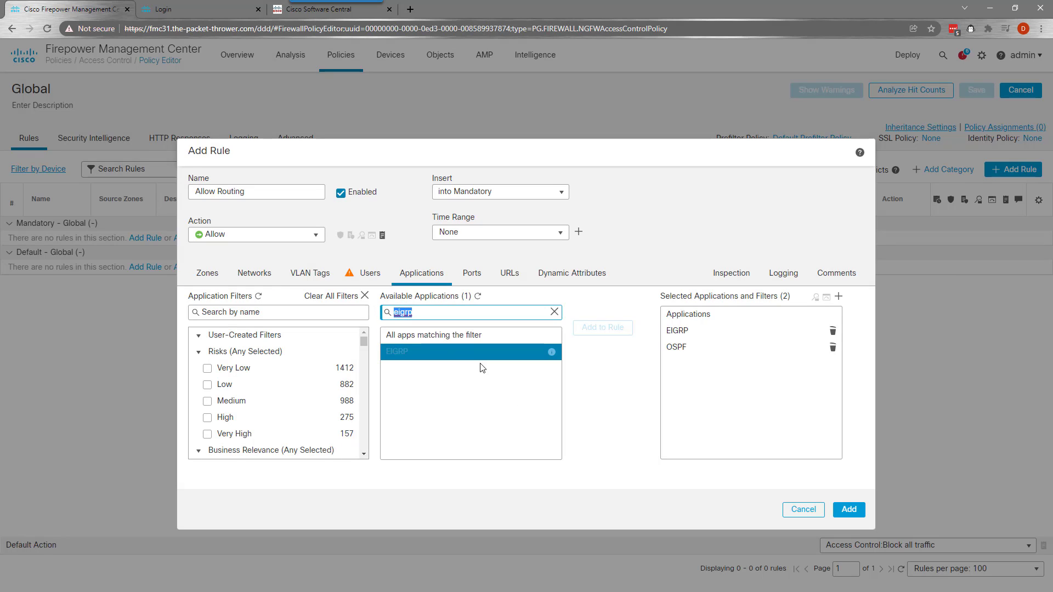
pyautogui.write('bgp')
pyautogui.click(417, 354)
pyautogui.click(603, 327)
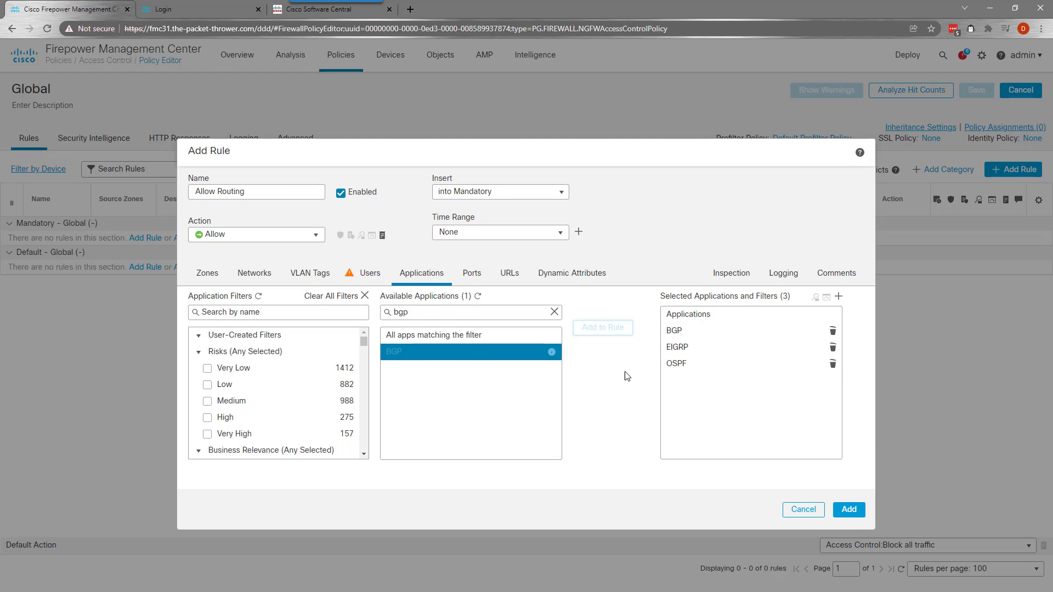
# Enable Log at Beginning and add the Allow Routing rule to Global
pyautogui.click(726, 272)
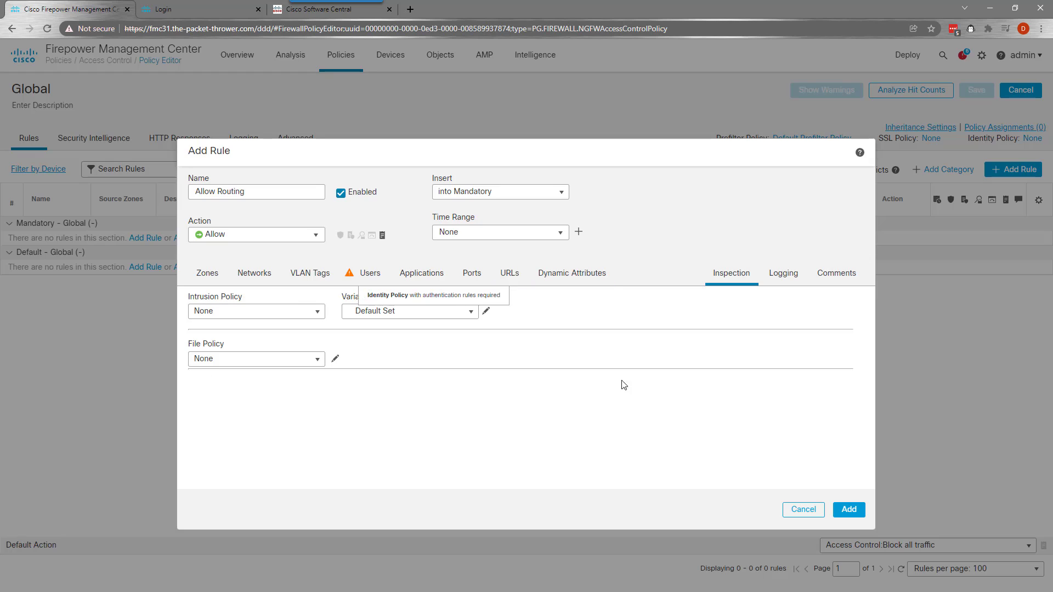
pyautogui.click(790, 277)
pyautogui.click(286, 299)
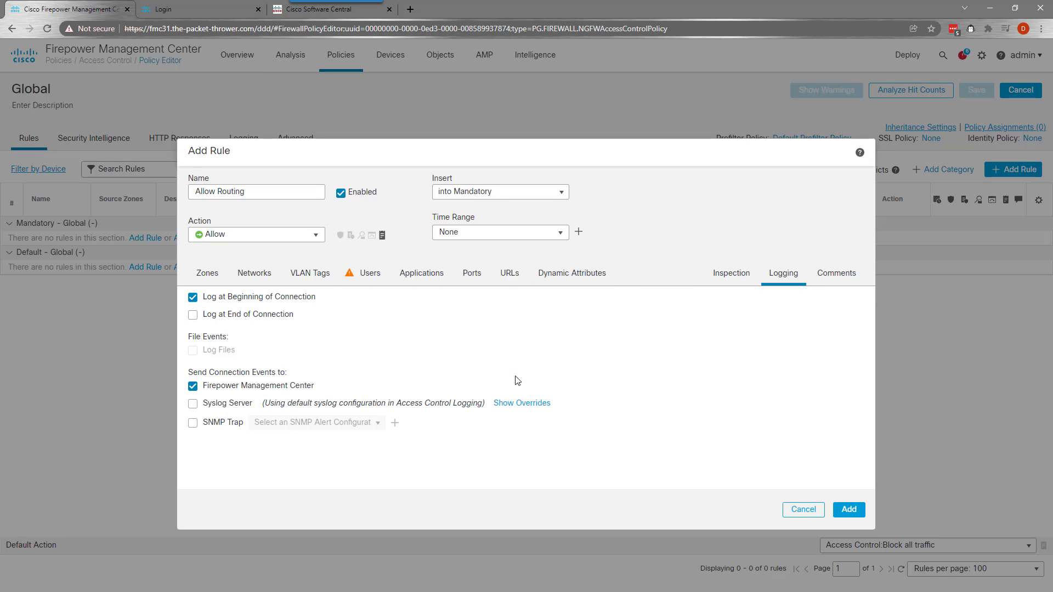
pyautogui.click(836, 509)
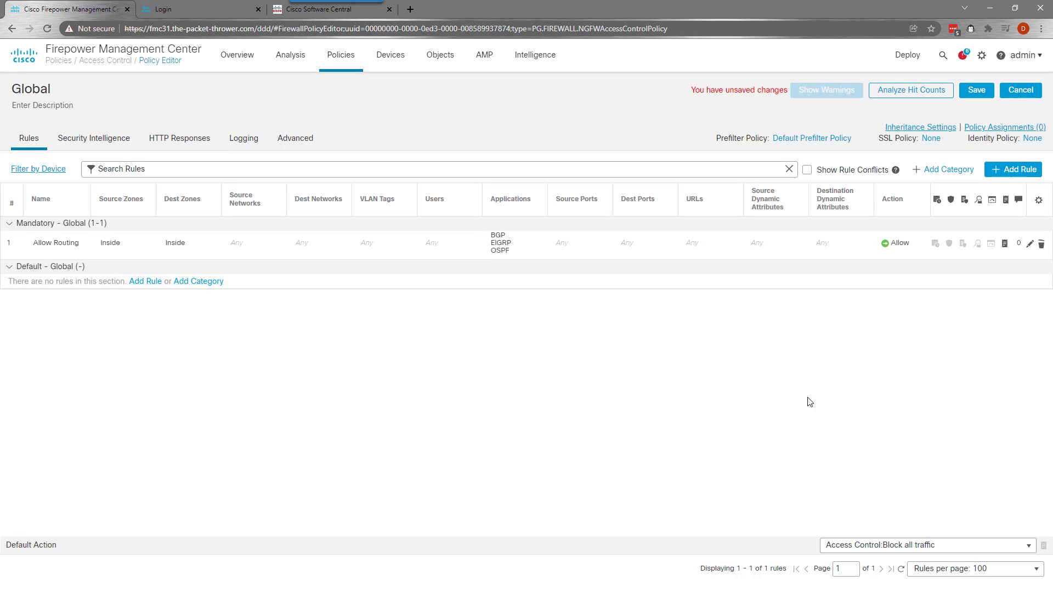
# Save the Global policy and return to the access control policy list
pyautogui.click(982, 90)
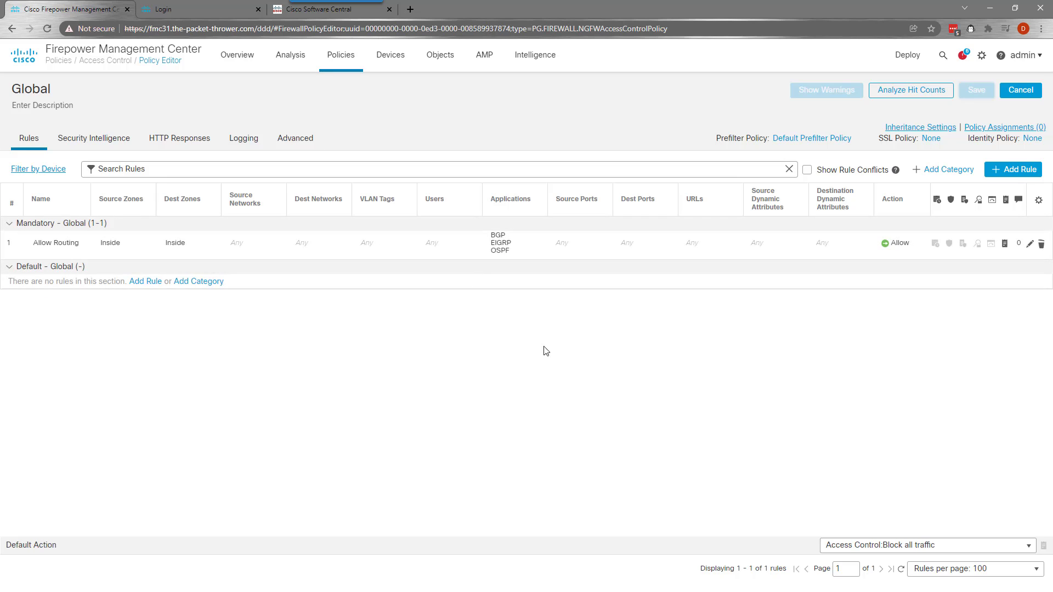
pyautogui.click(334, 54)
pyautogui.click(355, 104)
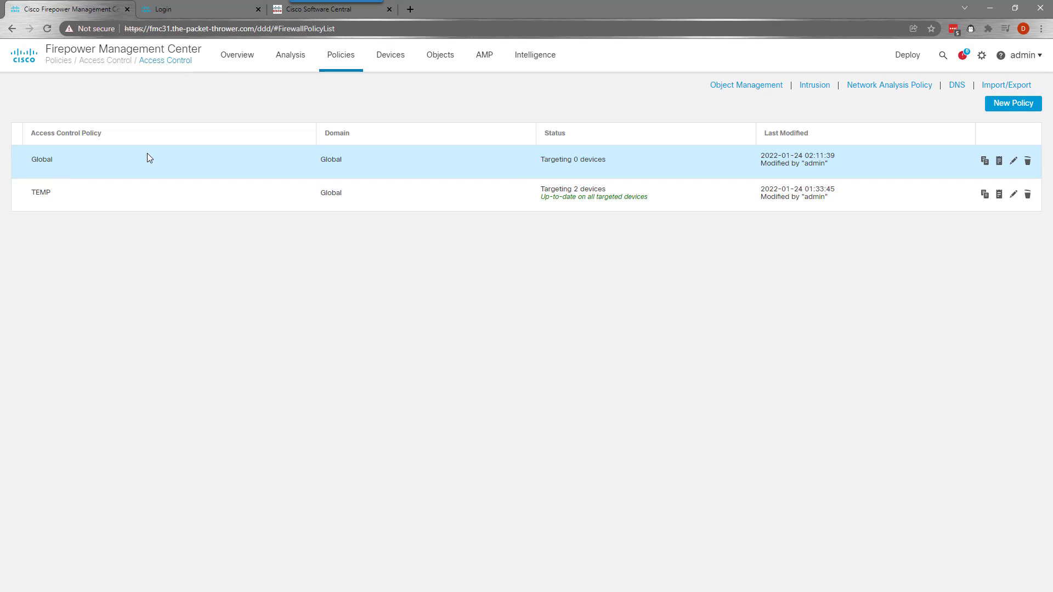
# Create policy DC1 - OUTBOUND based on Global, targeting DC1, accepting the reassignment from TEMP
pyautogui.click(1013, 104)
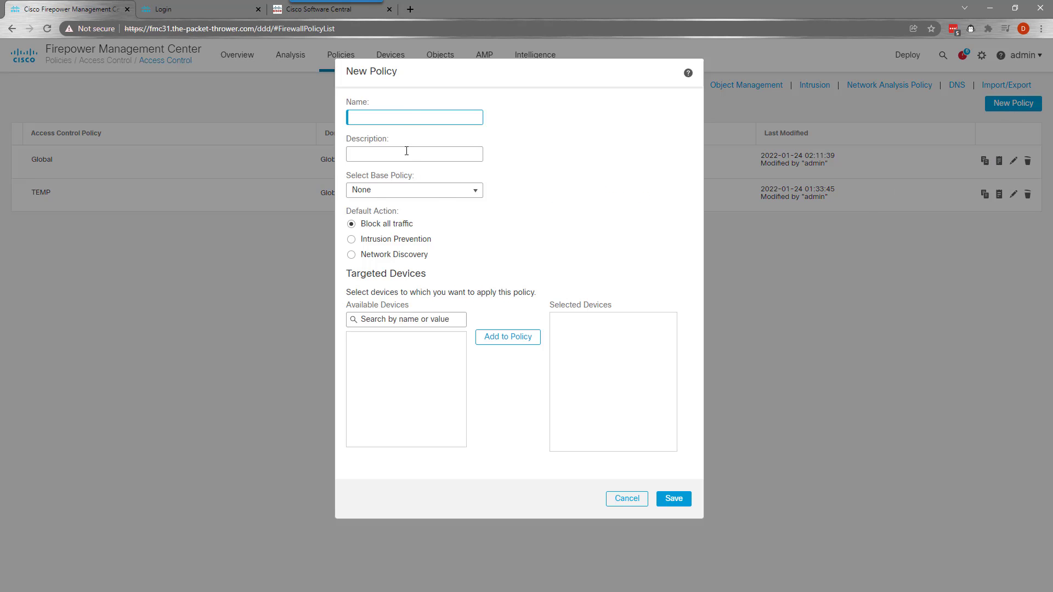
pyautogui.write('DC')
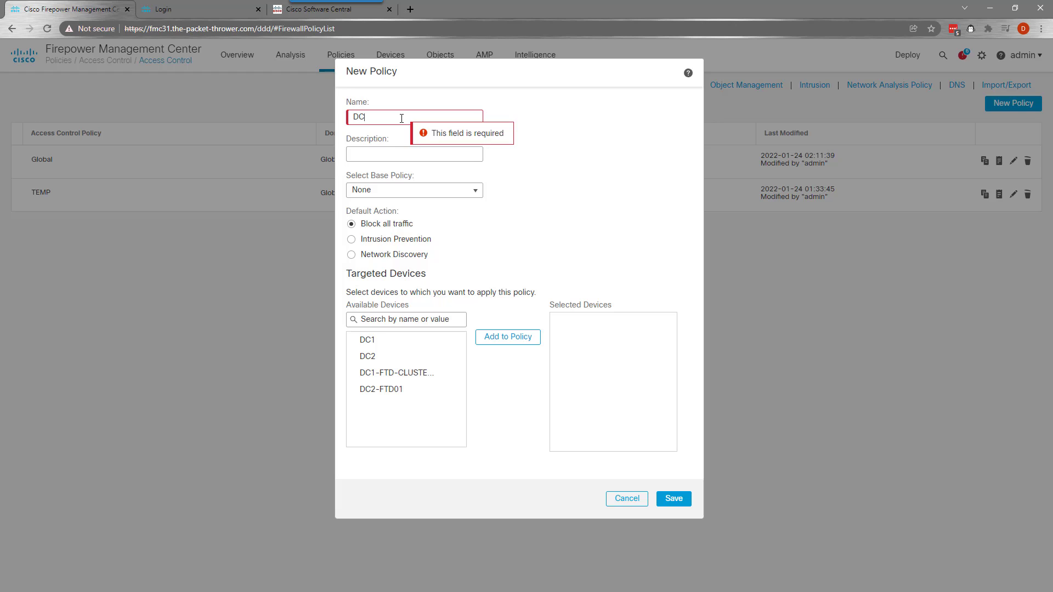
pyautogui.write('1 - OUTBOUND')
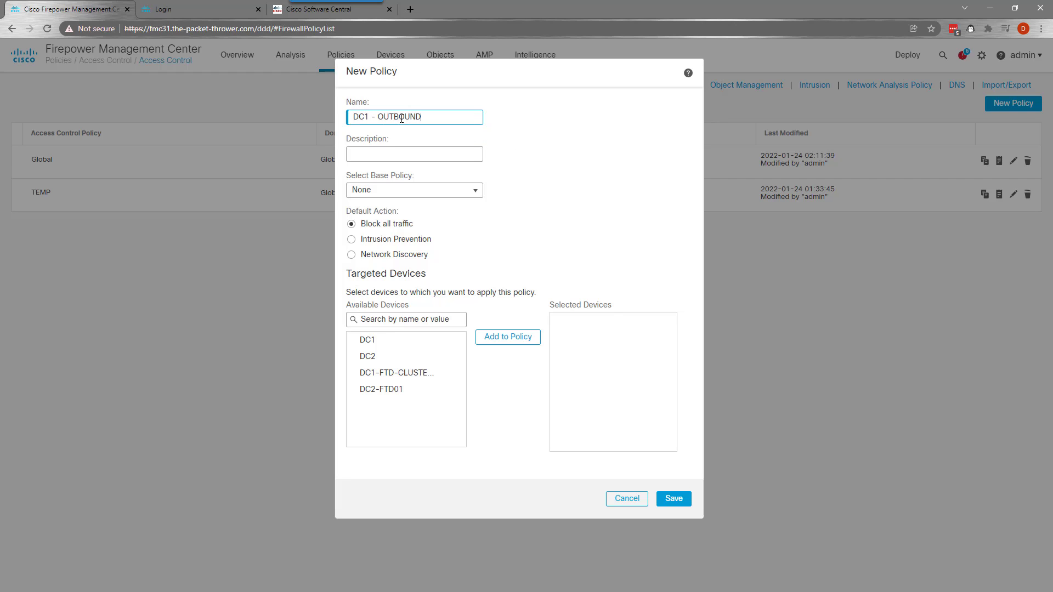
pyautogui.click(471, 191)
pyautogui.click(397, 233)
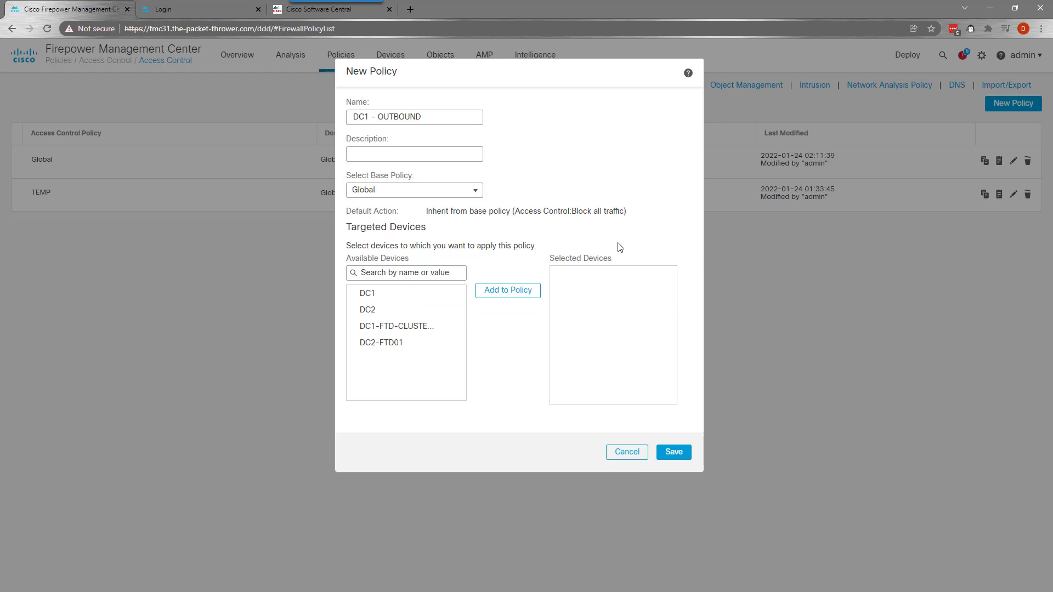
pyautogui.click(377, 297)
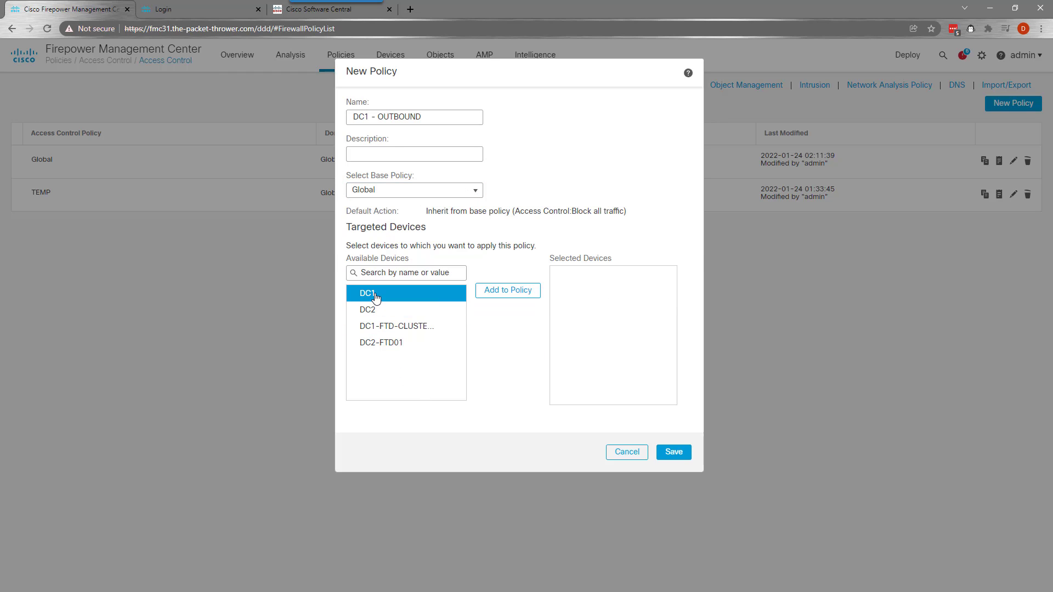
pyautogui.click(486, 296)
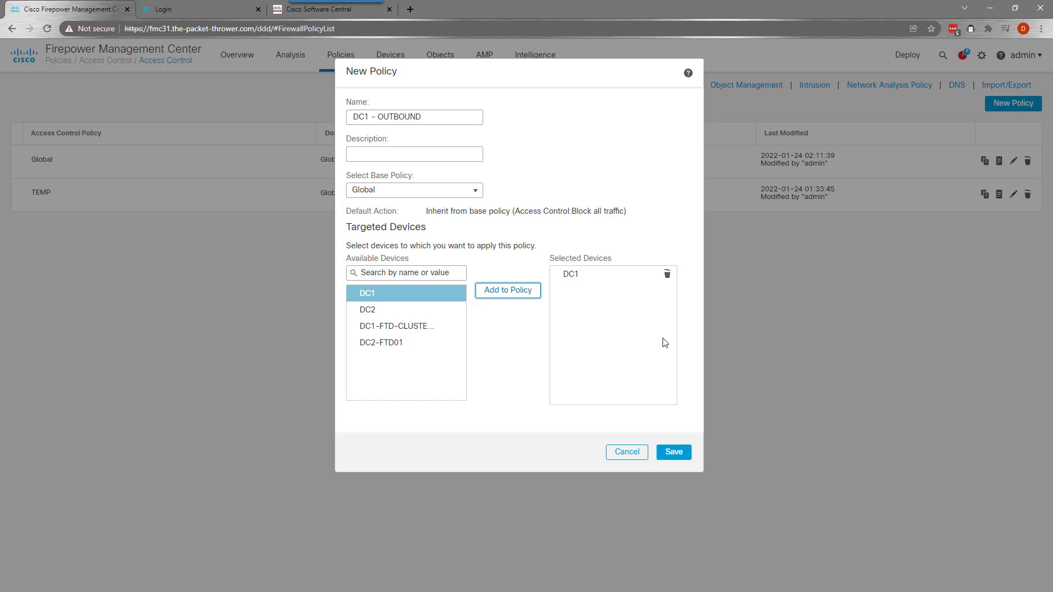
pyautogui.click(676, 452)
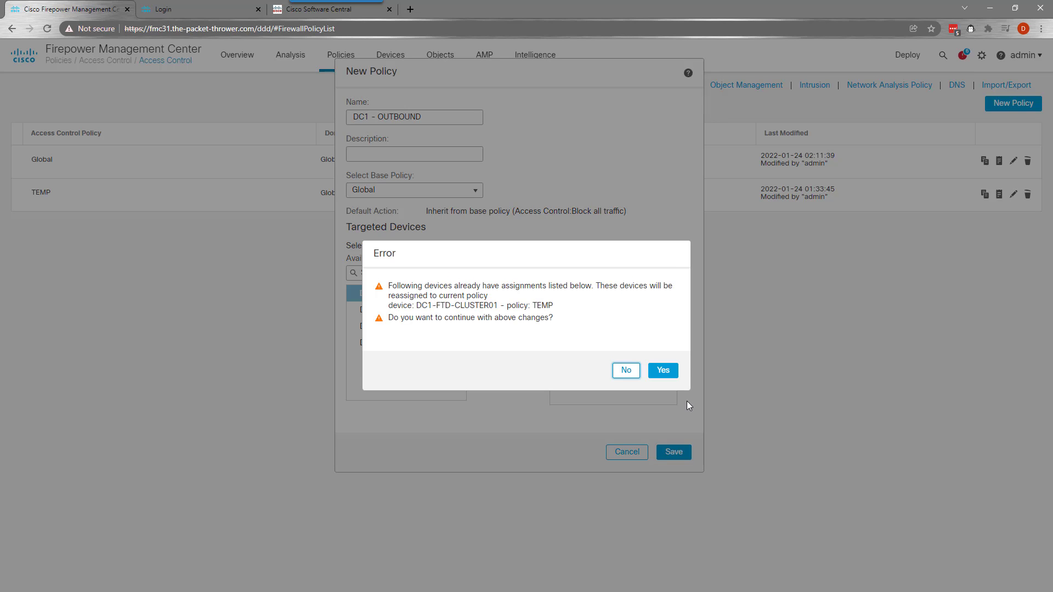
pyautogui.click(664, 370)
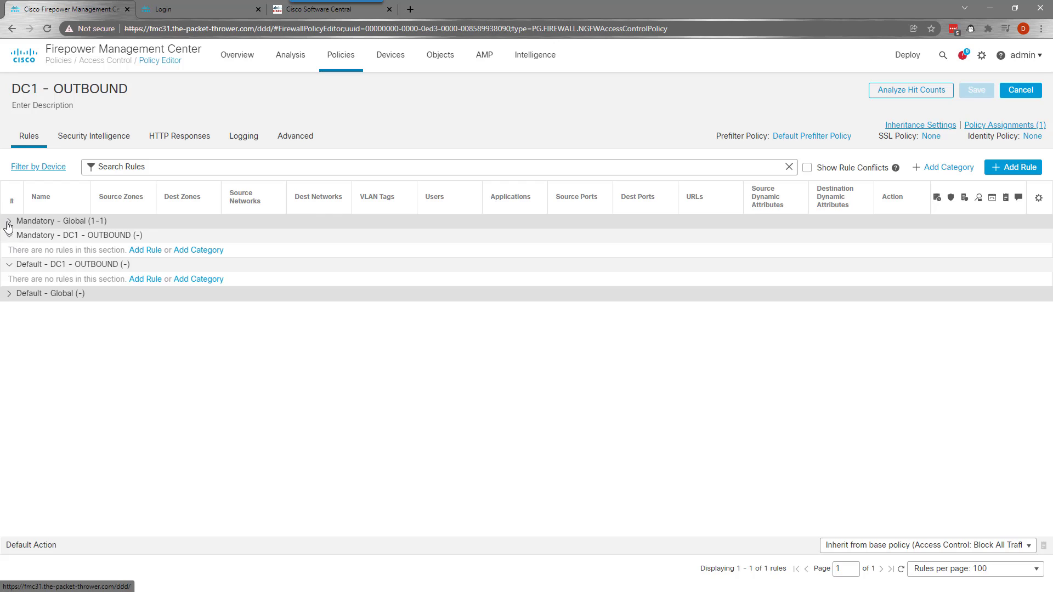
# Start a Mandatory rule named Allow Traffic from the Inside zone to the Outside zone
pyautogui.click(8, 224)
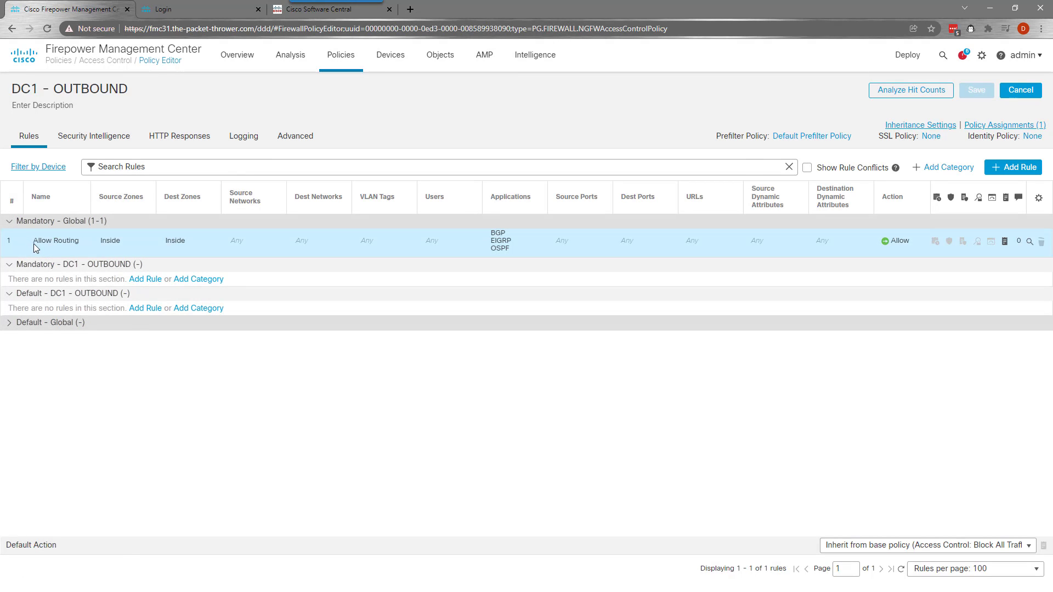
pyautogui.click(152, 281)
pyautogui.click(274, 176)
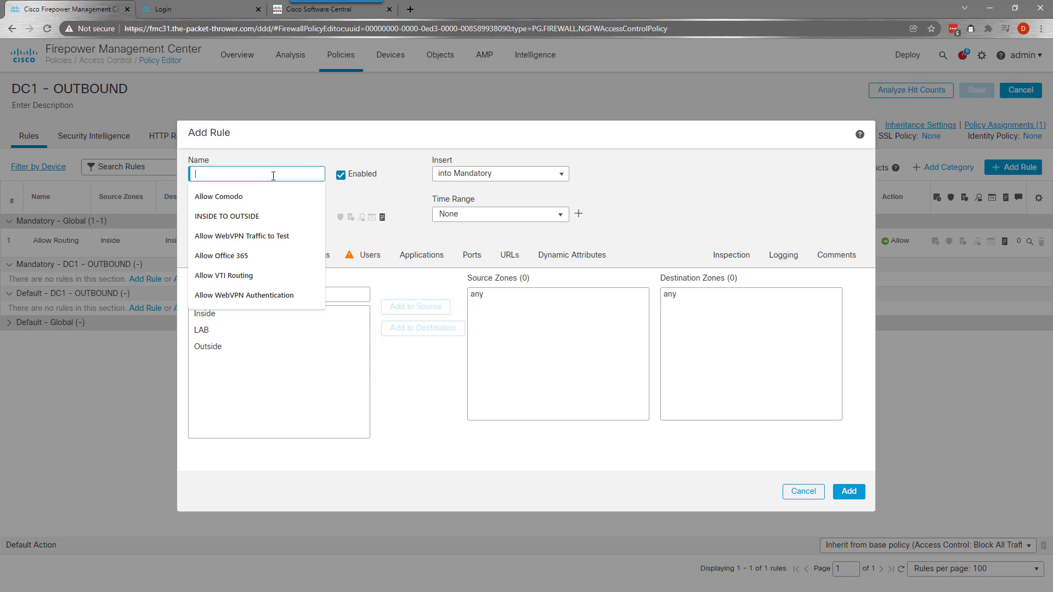
pyautogui.write('Allow Traffic')
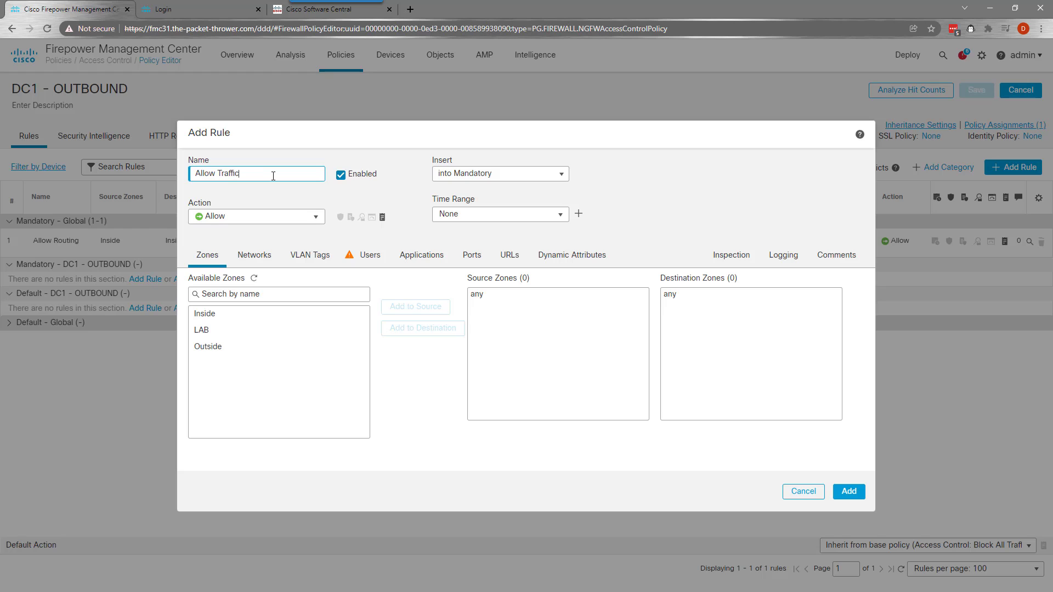
pyautogui.click(247, 314)
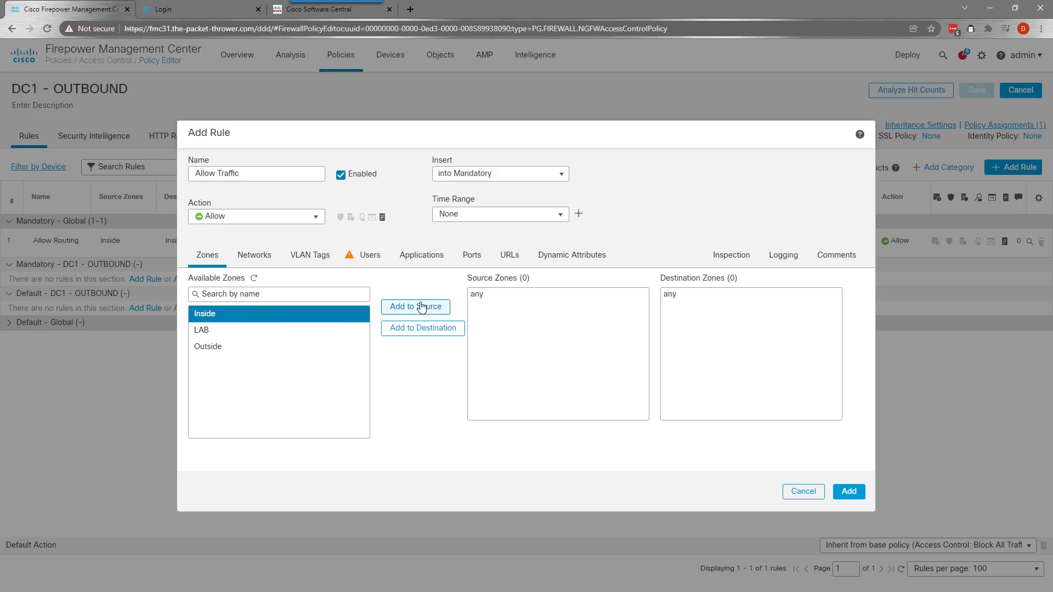
pyautogui.click(418, 307)
pyautogui.click(256, 331)
pyautogui.click(255, 347)
pyautogui.click(409, 329)
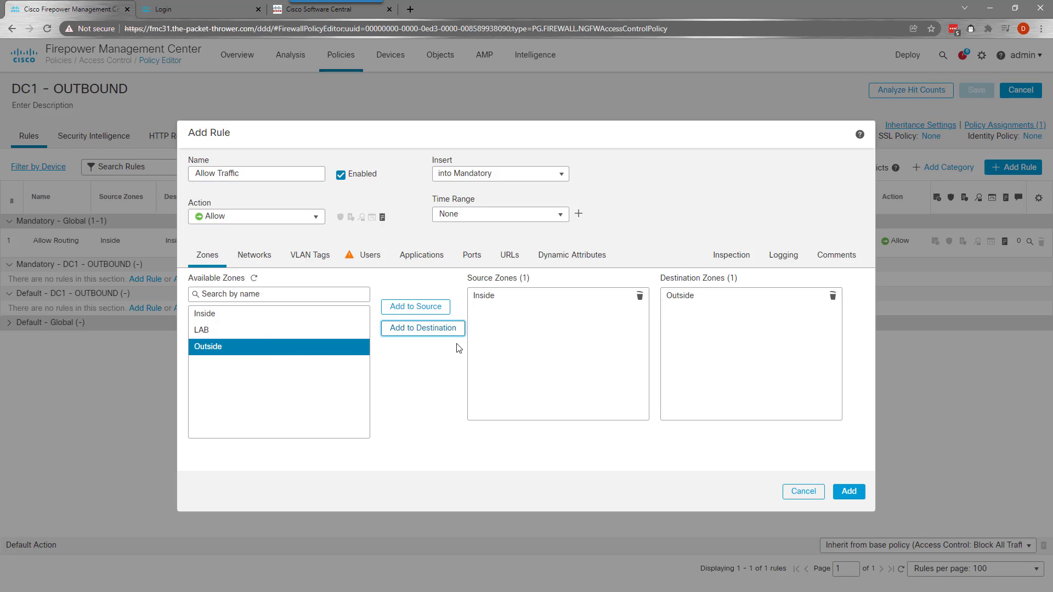
# Log connection starts to the management center, add the rule, and save DC1 - OUTBOUND
pyautogui.click(713, 262)
pyautogui.click(774, 260)
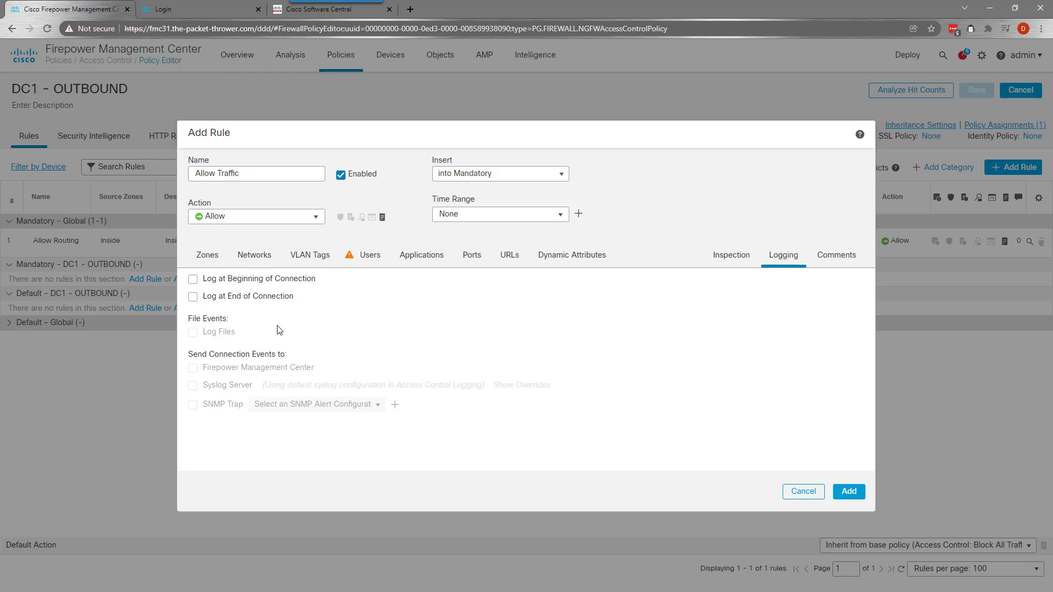
pyautogui.click(260, 296)
pyautogui.click(261, 280)
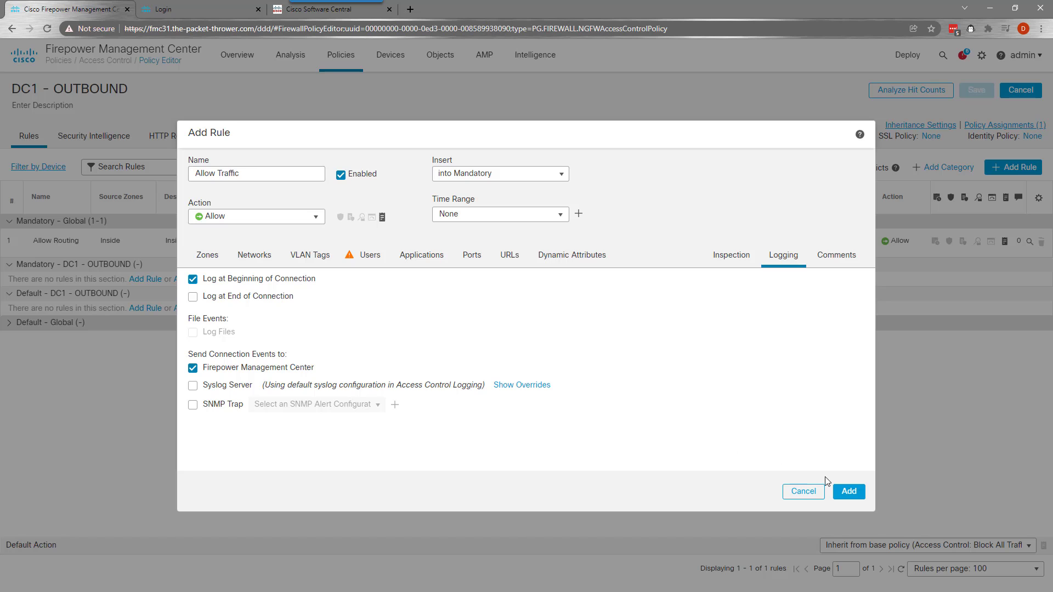
pyautogui.click(848, 495)
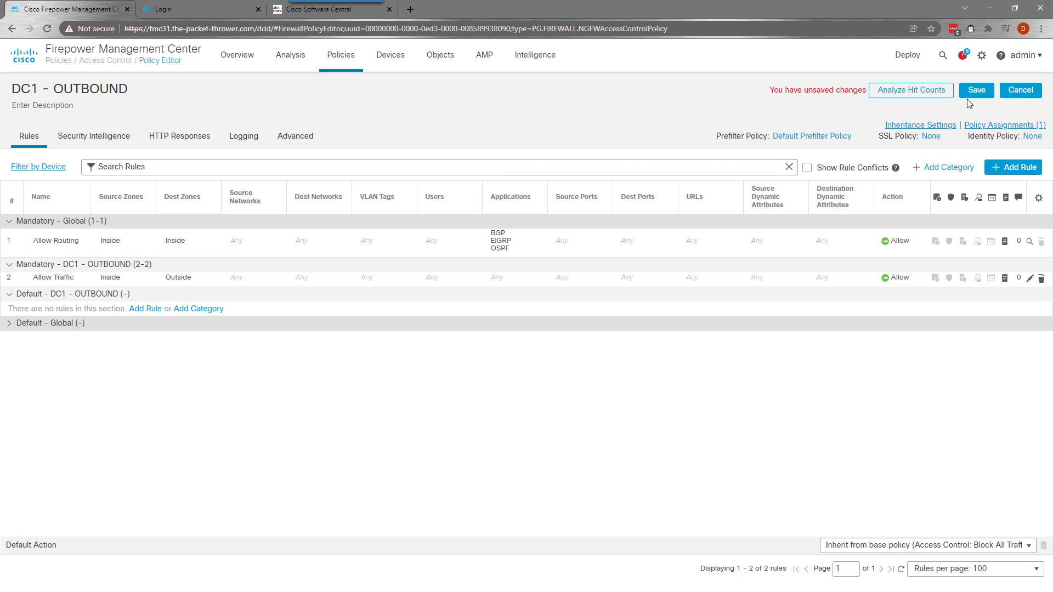
pyautogui.click(968, 97)
pyautogui.moveTo(341, 60)
pyautogui.click(356, 103)
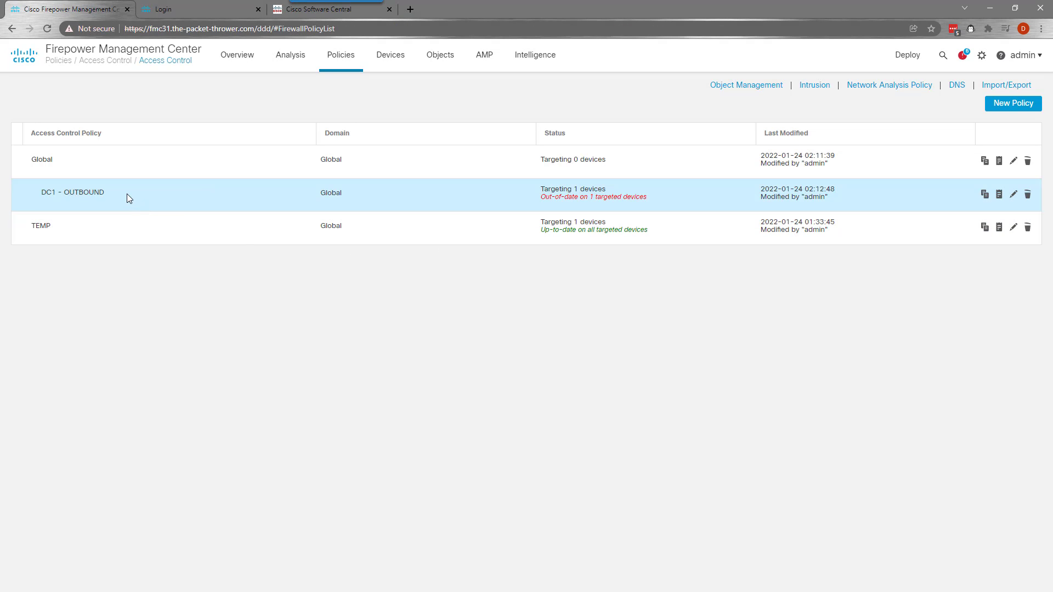
# Copy DC1 - OUTBOUND as a new policy named DC2 - OUTBOUND
pyautogui.rightClick(127, 194)
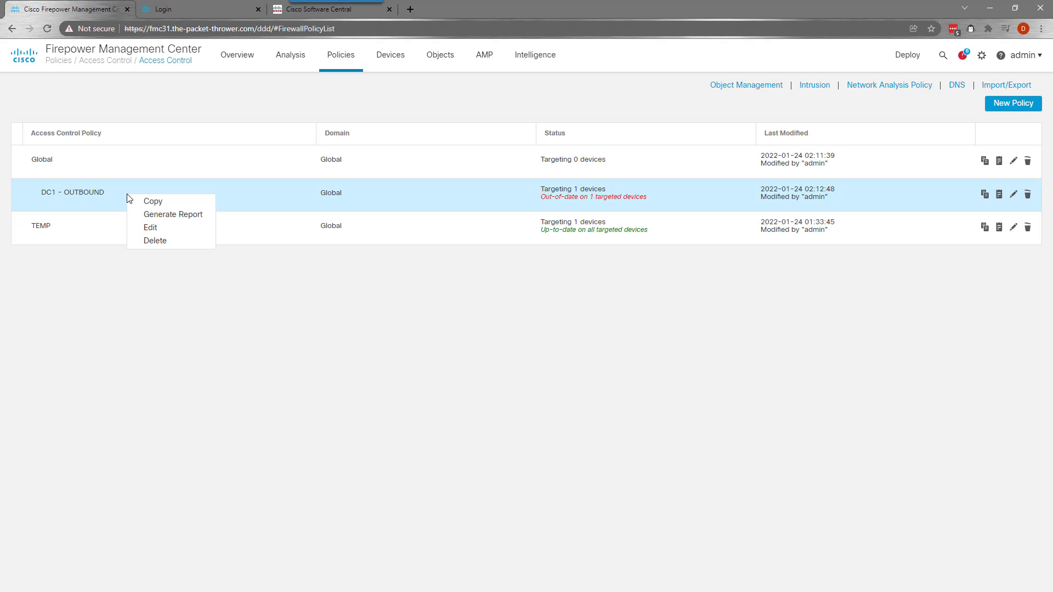
pyautogui.click(147, 203)
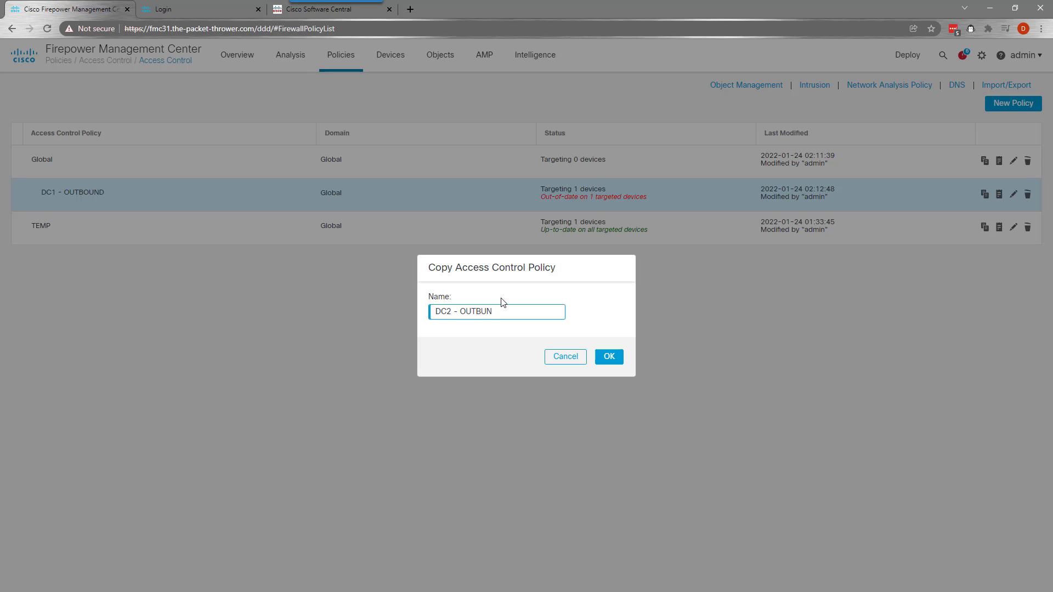
pyautogui.write('DC2 - OUTBOUND')
pyautogui.click(608, 356)
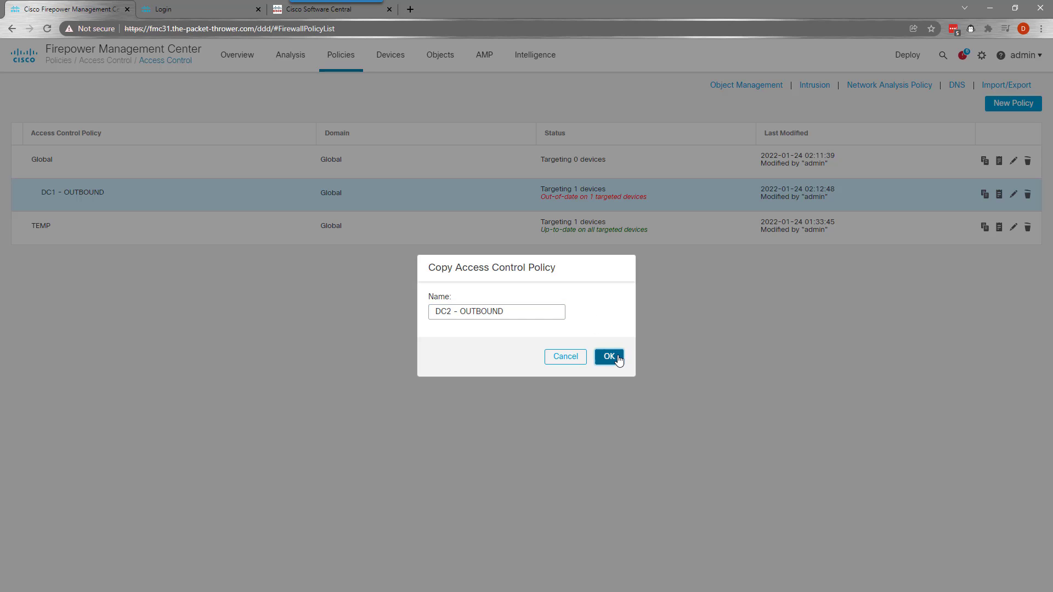
# Assign DC2 - OUTBOUND to the DC2 device
pyautogui.click(1014, 227)
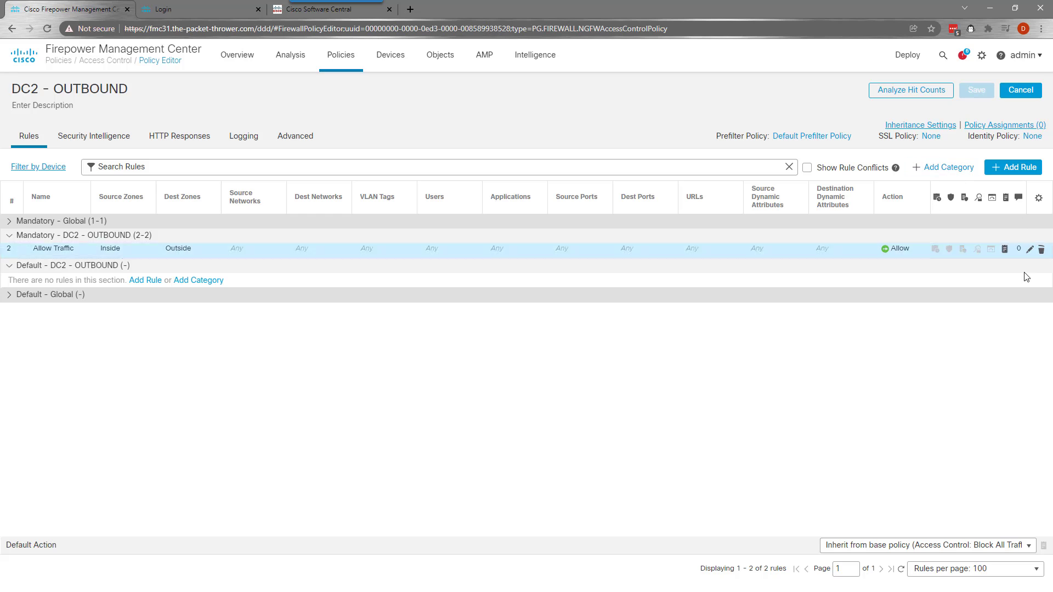
pyautogui.click(987, 126)
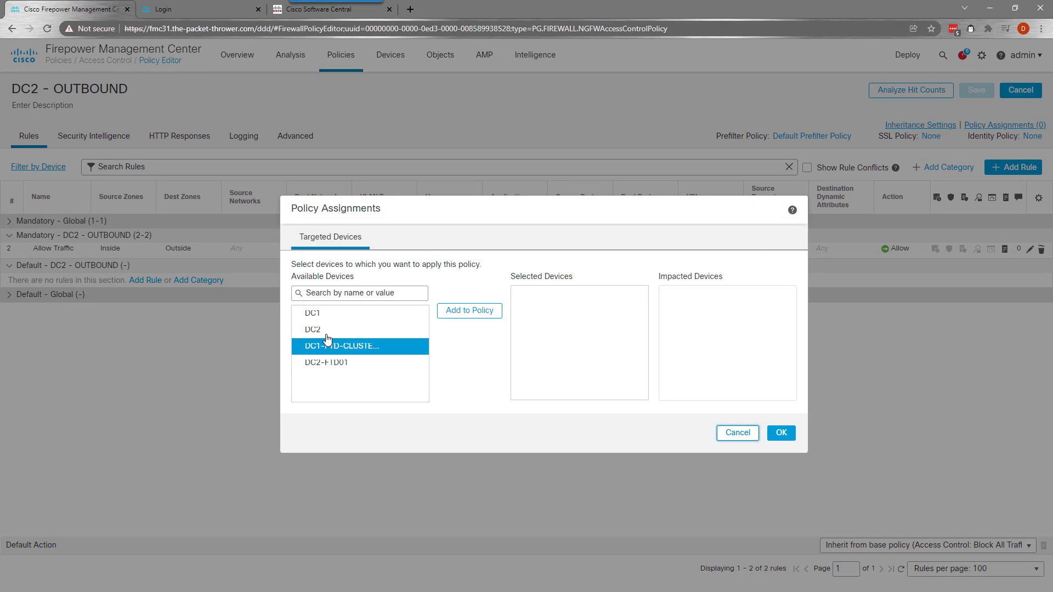
pyautogui.click(400, 329)
pyautogui.click(470, 310)
pyautogui.click(781, 433)
# Delete the TEMP access control policy
pyautogui.moveTo(336, 63)
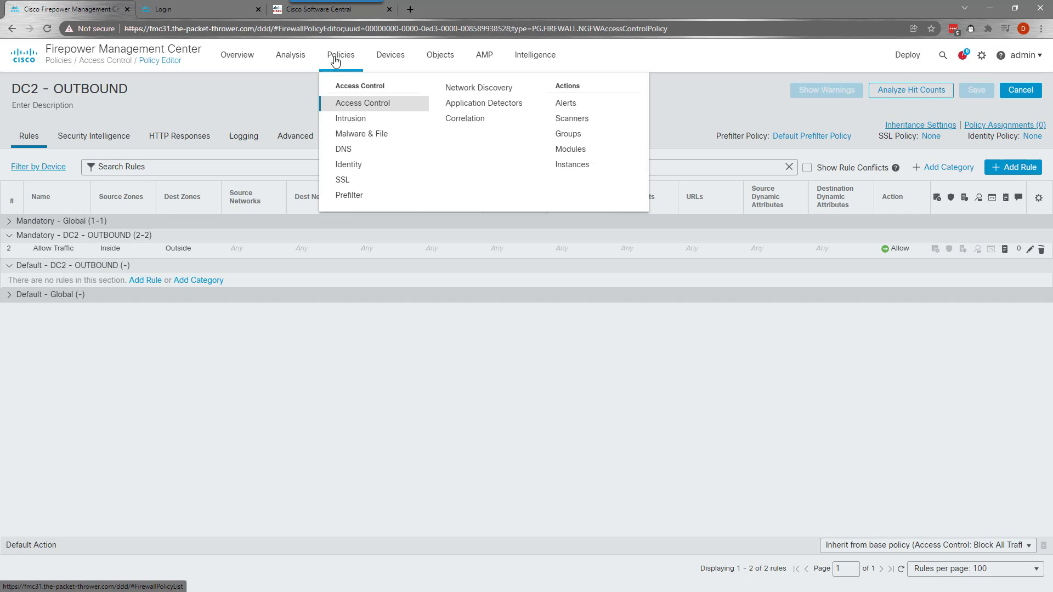
pyautogui.click(359, 101)
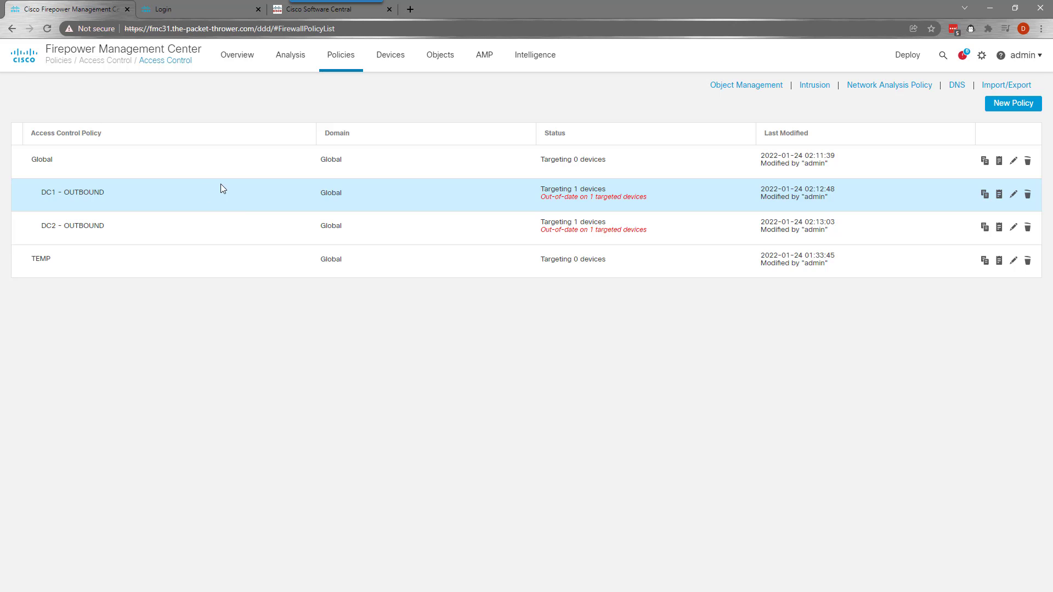
pyautogui.click(1027, 261)
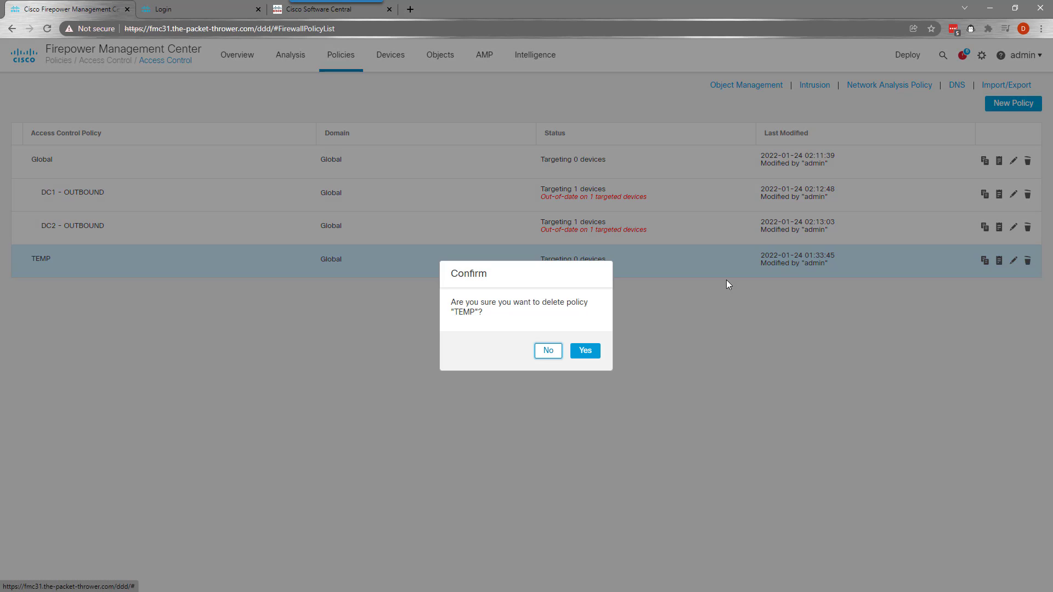
pyautogui.click(595, 352)
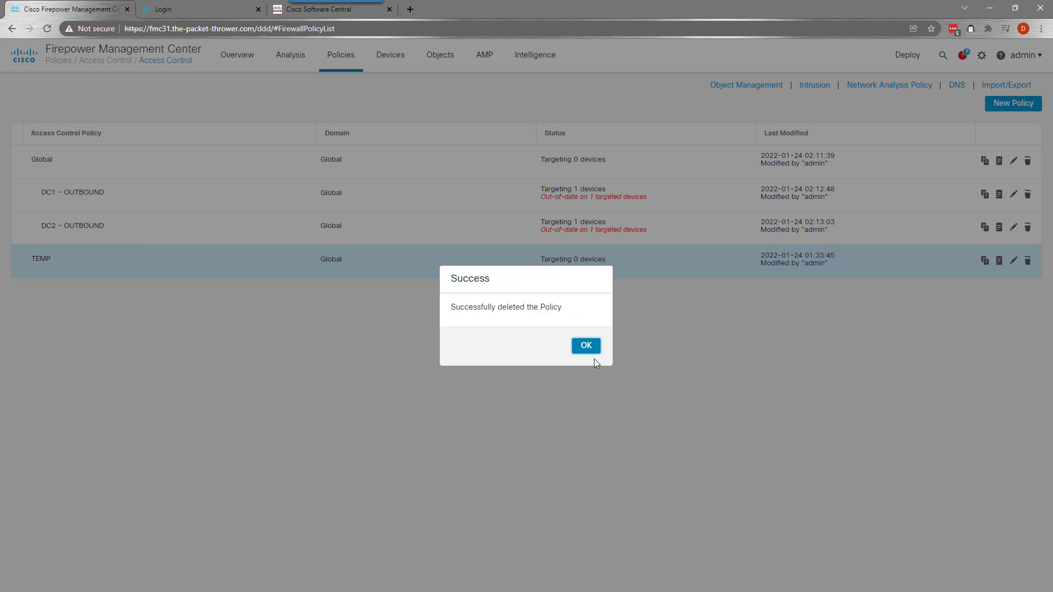
pyautogui.click(594, 355)
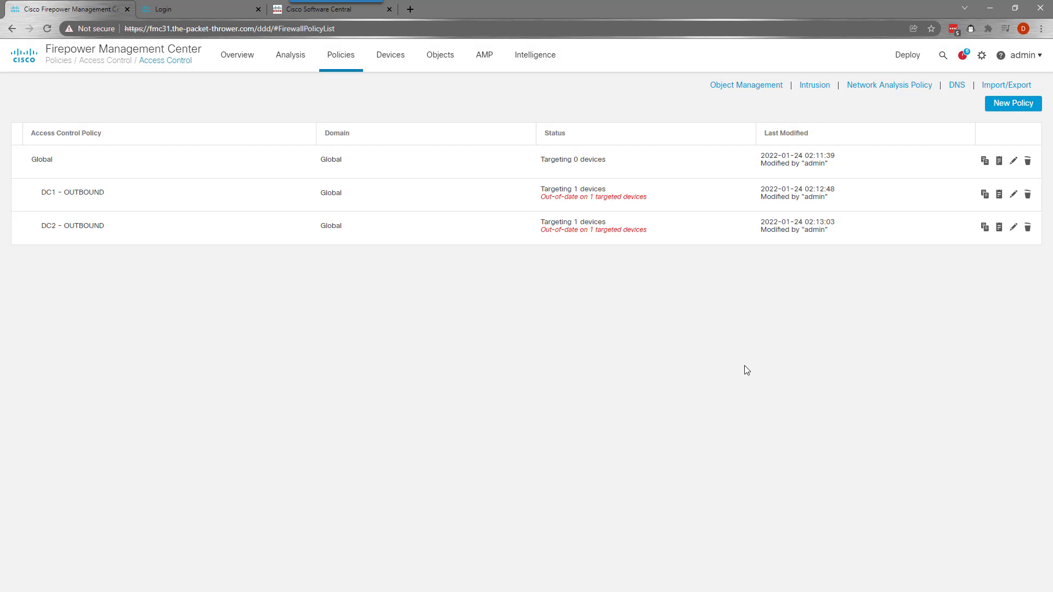
pyautogui.moveTo(910, 63)
# Create a Threat Defense NAT policy named DC1-NAT targeting device DC1
pyautogui.click(391, 55)
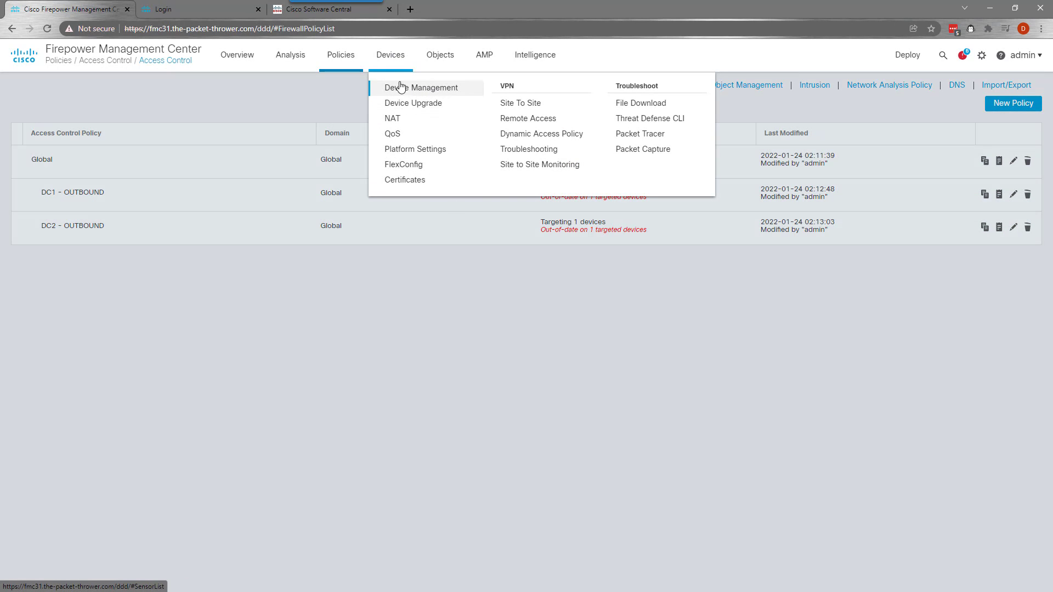
pyautogui.click(392, 119)
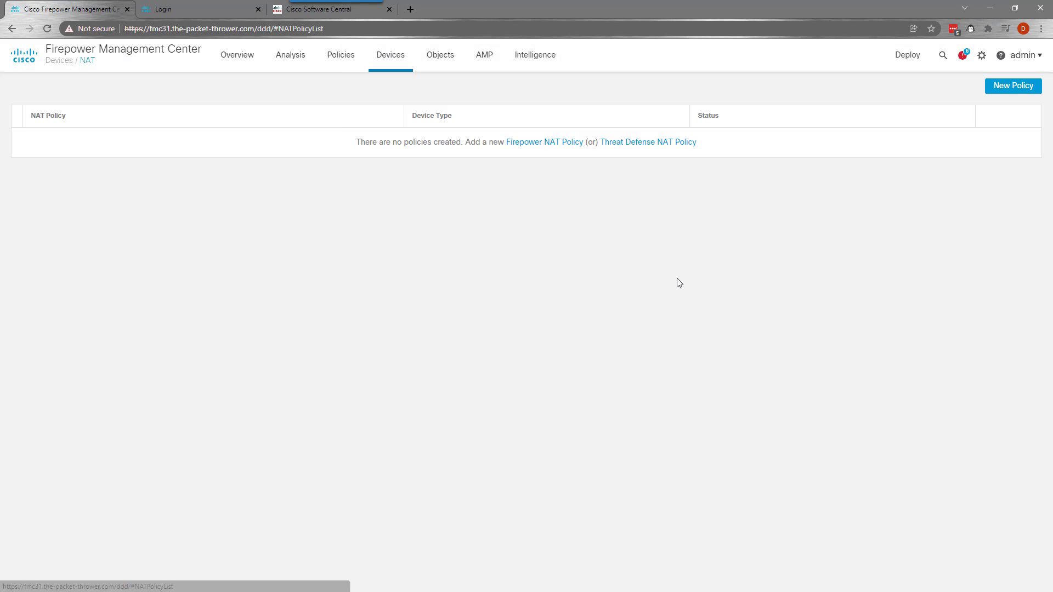
pyautogui.click(629, 143)
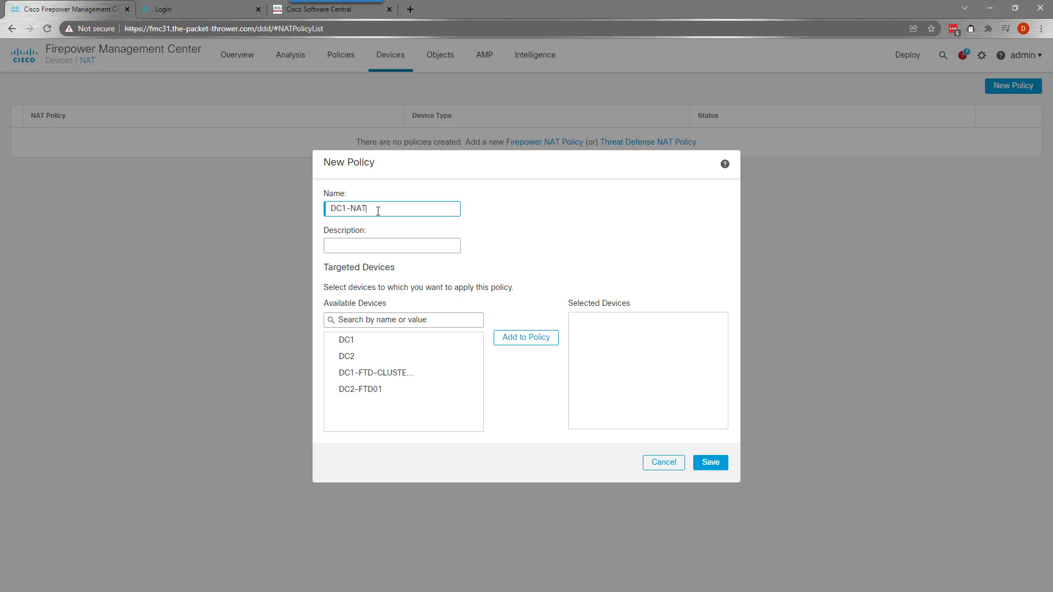
pyautogui.click(346, 340)
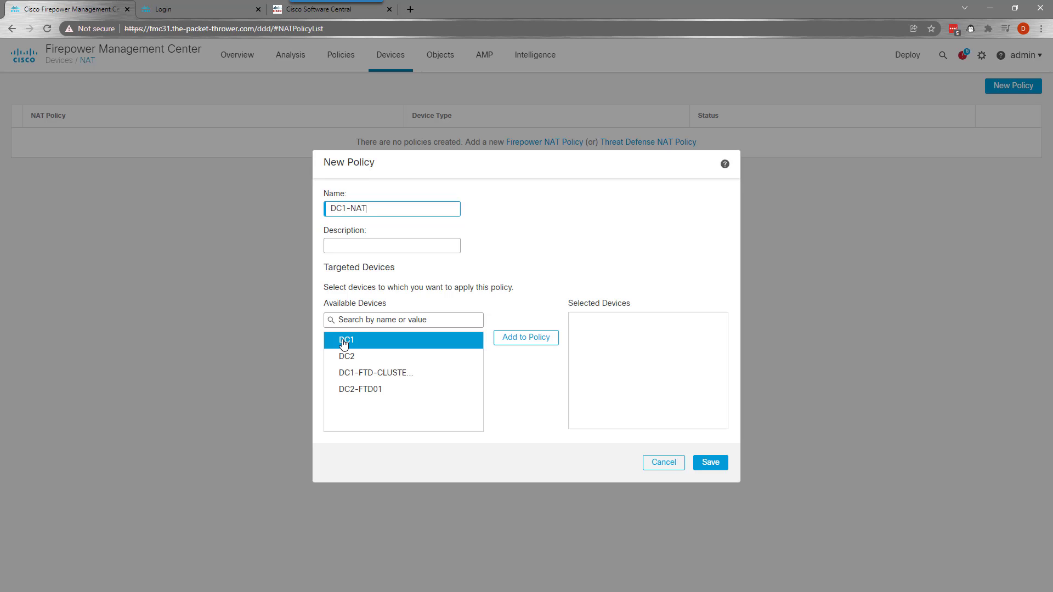
pyautogui.click(526, 338)
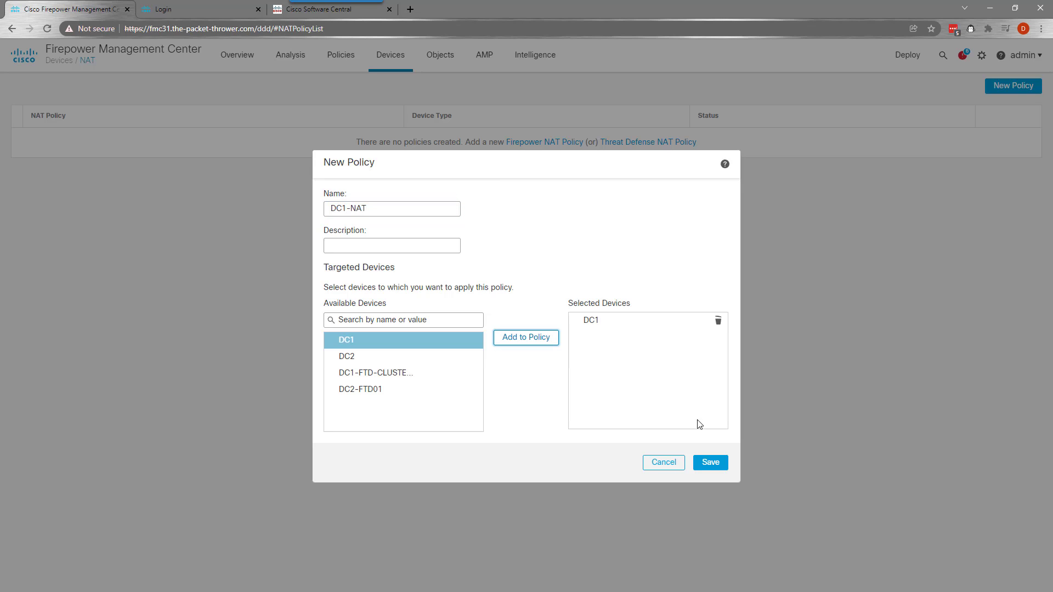
pyautogui.click(709, 465)
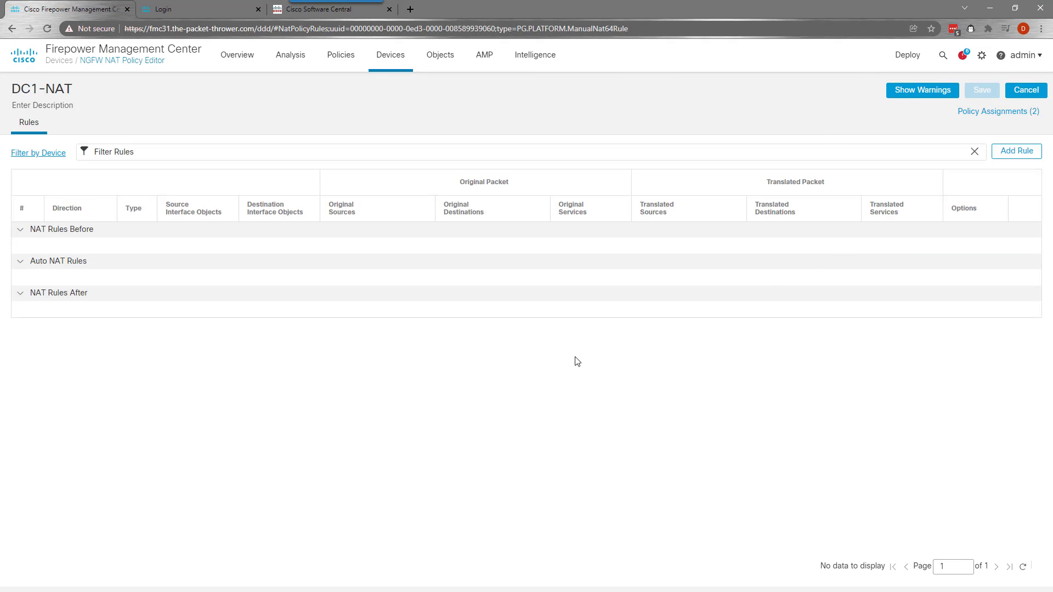
# Start a new dynamic Auto NAT rule in DC1-NAT
pyautogui.click(1009, 149)
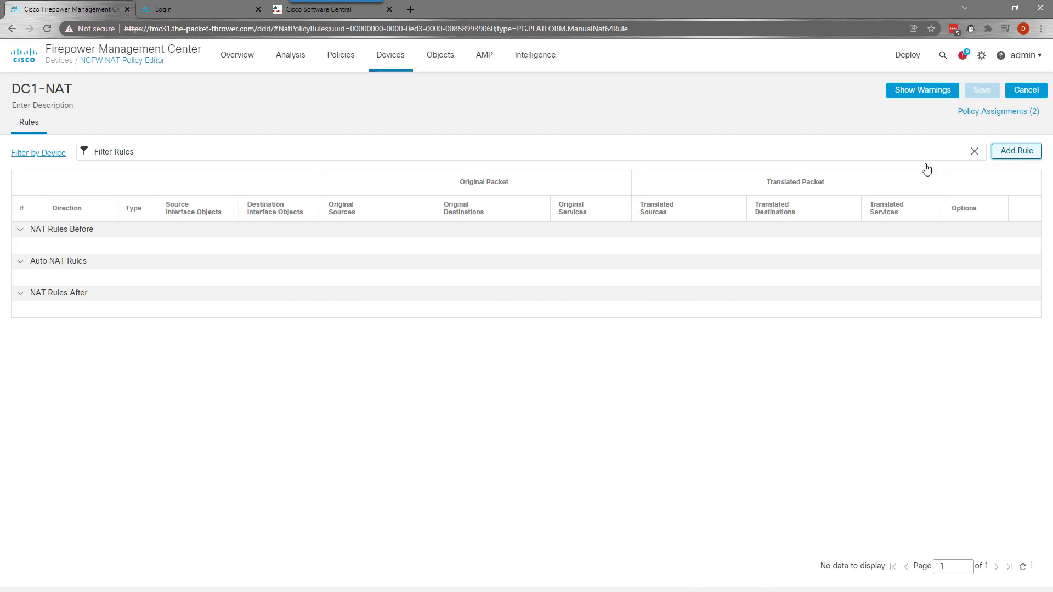
pyautogui.click(363, 152)
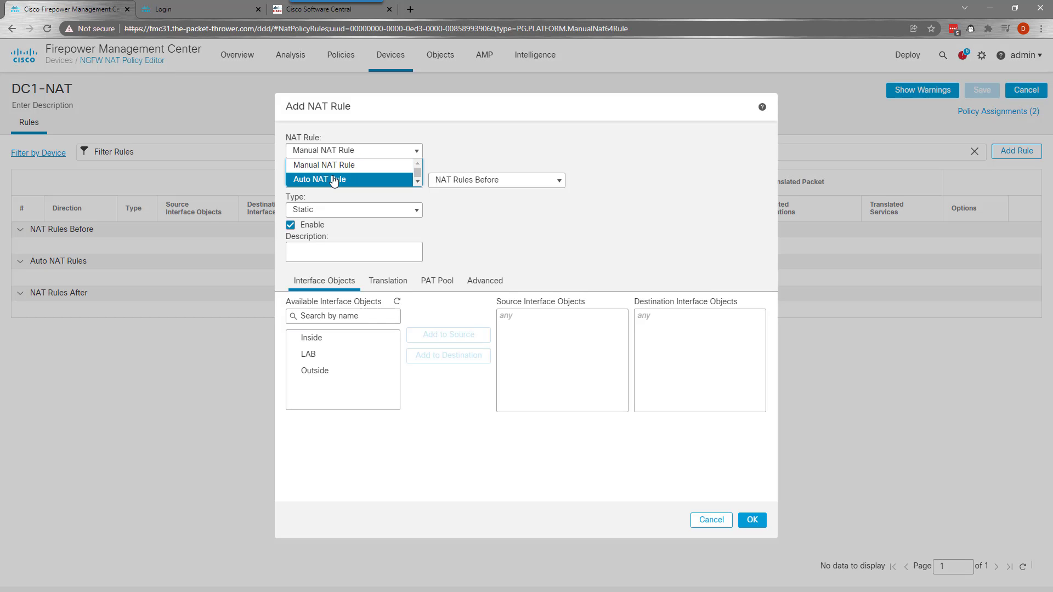
pyautogui.click(320, 176)
pyautogui.click(381, 180)
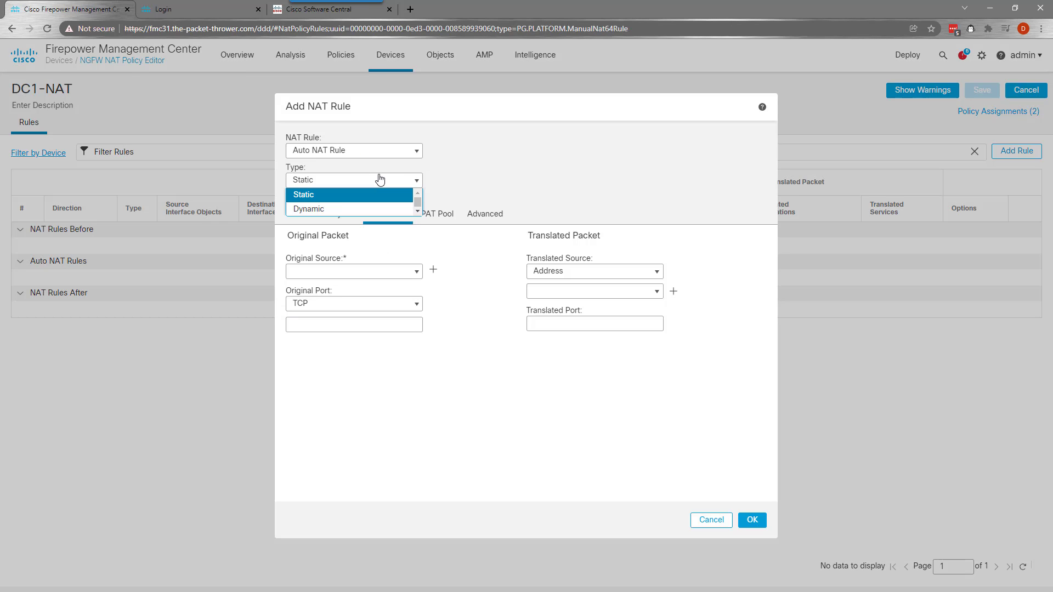
pyautogui.click(349, 207)
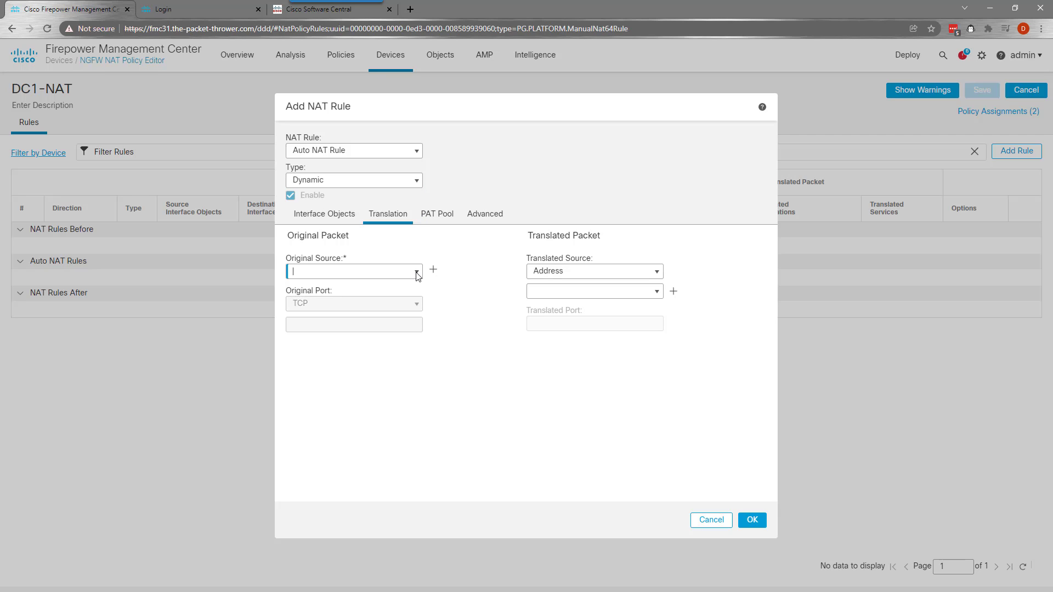
pyautogui.click(418, 273)
pyautogui.scroll(-3, 352, 335)
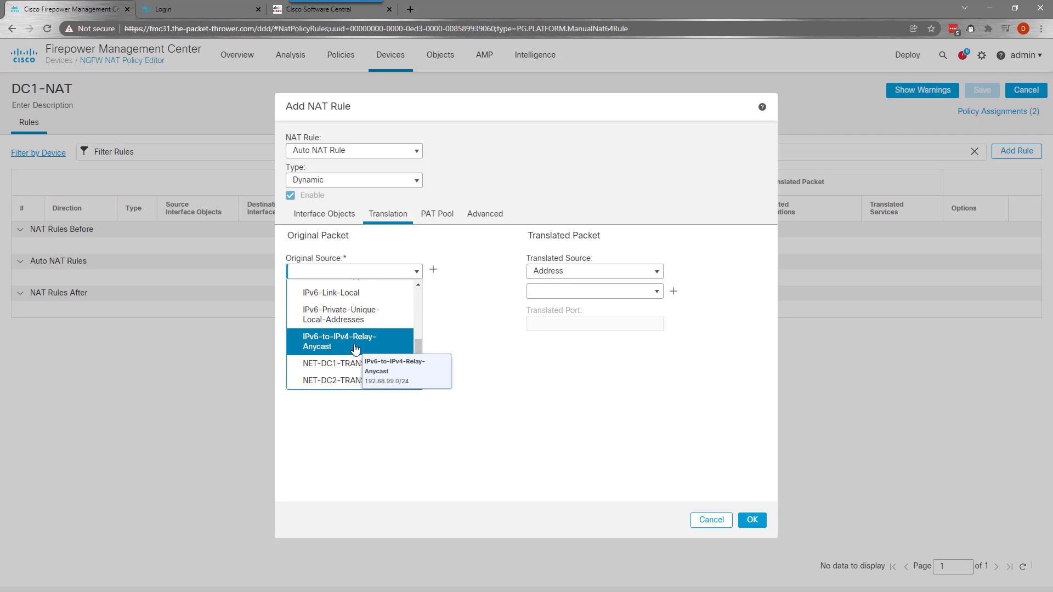
pyautogui.scroll(3, 355, 349)
pyautogui.click(487, 388)
# Set the rule's source interface to Inside and destination interface to Outside
pyautogui.click(305, 214)
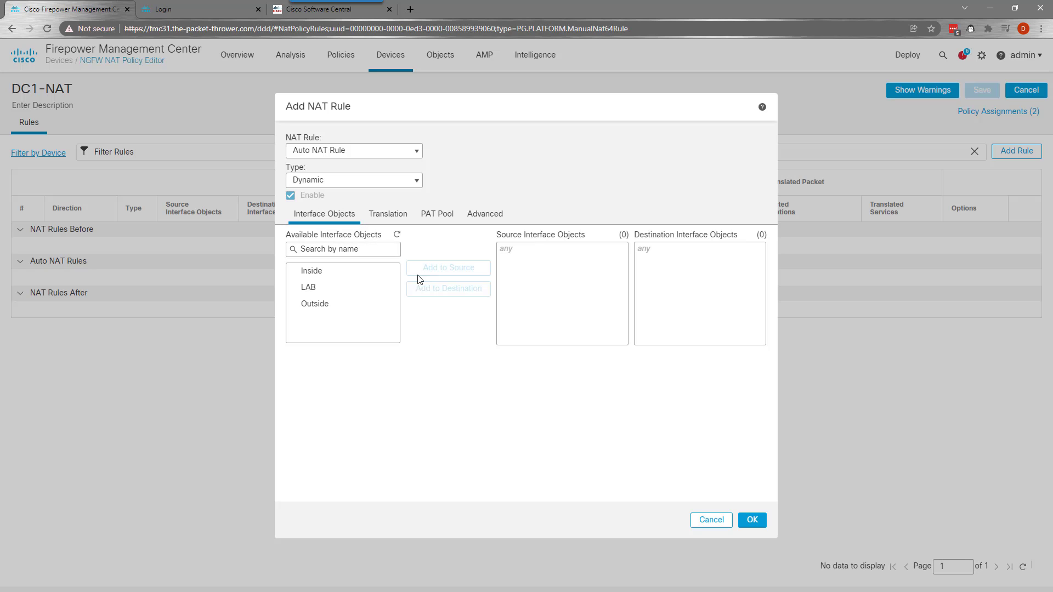
pyautogui.click(323, 271)
pyautogui.click(448, 268)
pyautogui.click(364, 305)
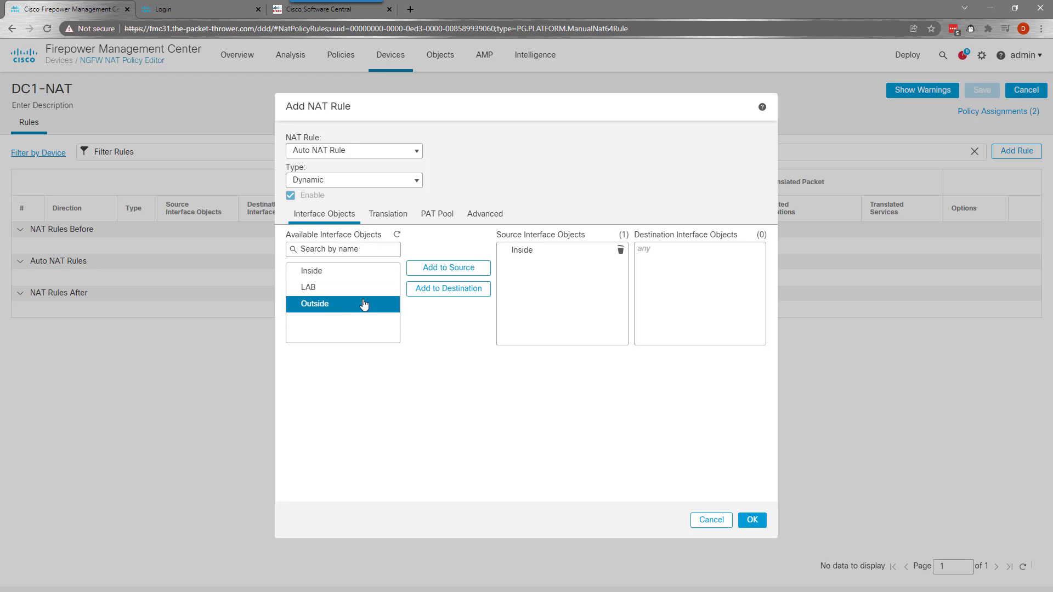
pyautogui.click(439, 289)
pyautogui.click(386, 215)
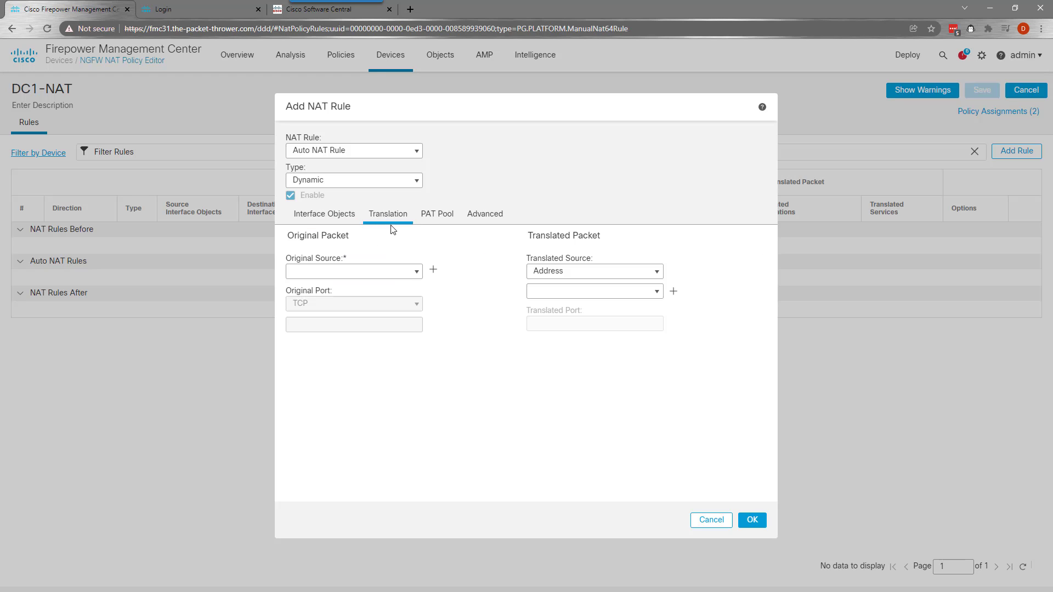
# Create network object NET-DC1-LAN for 10.100.10.0/24
pyautogui.click(418, 272)
pyautogui.scroll(-2, 351, 308)
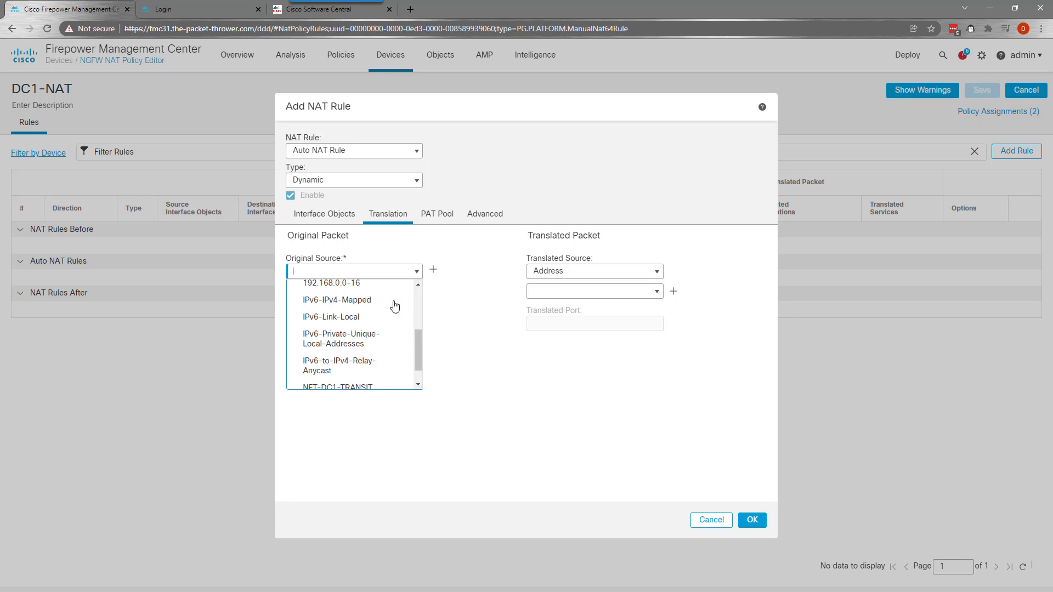
pyautogui.click(434, 270)
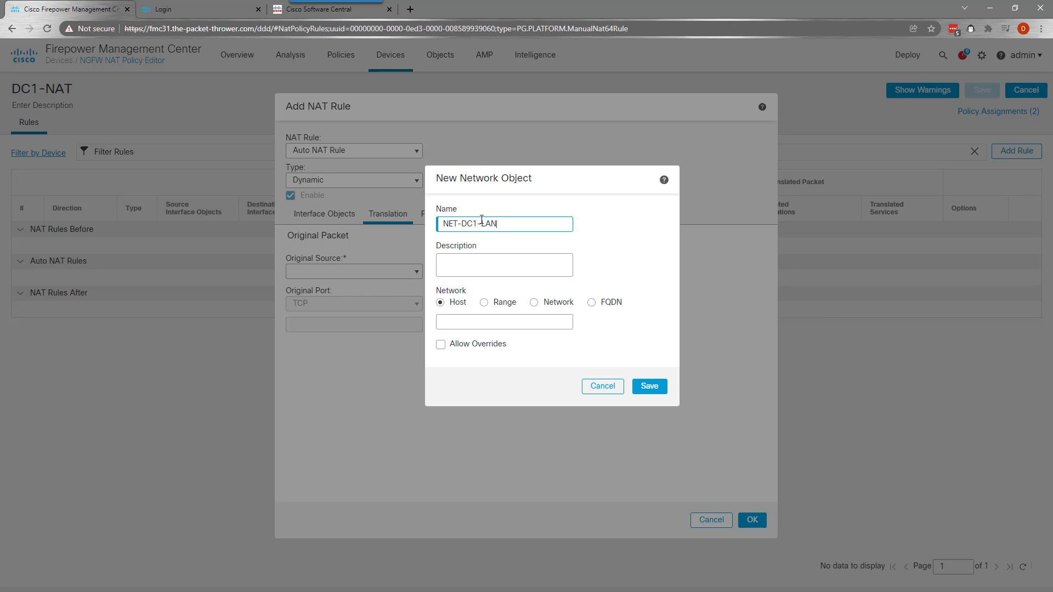
pyautogui.click(540, 302)
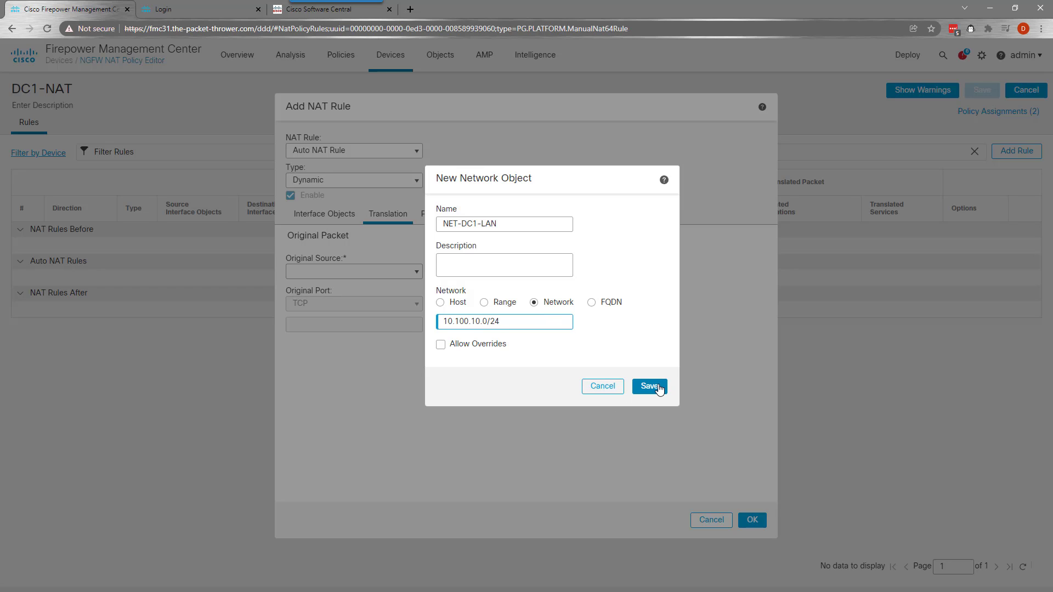
pyautogui.hotkey('ctrl', 'a')
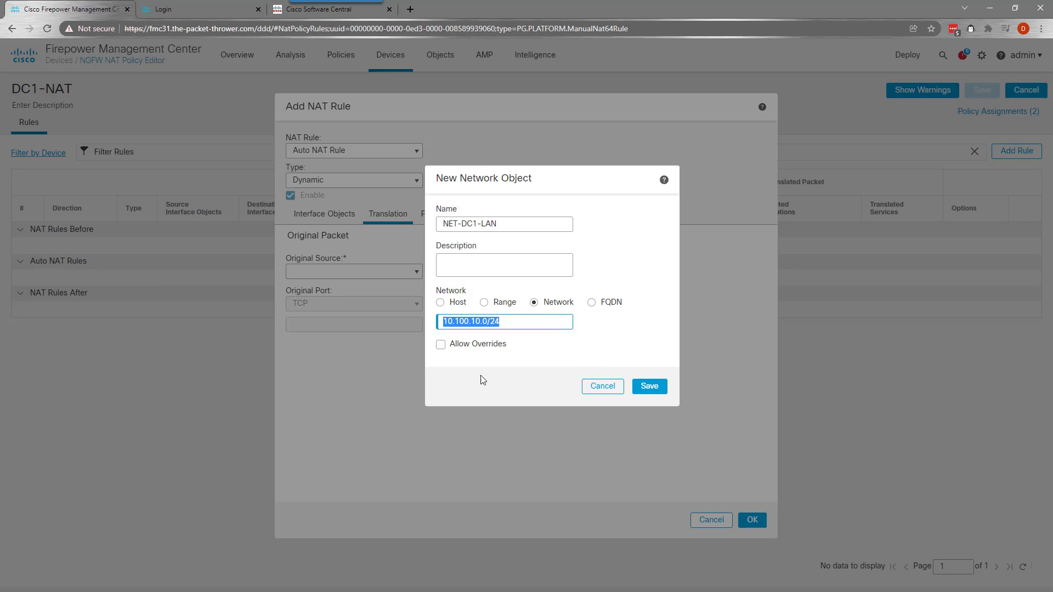
pyautogui.click(659, 388)
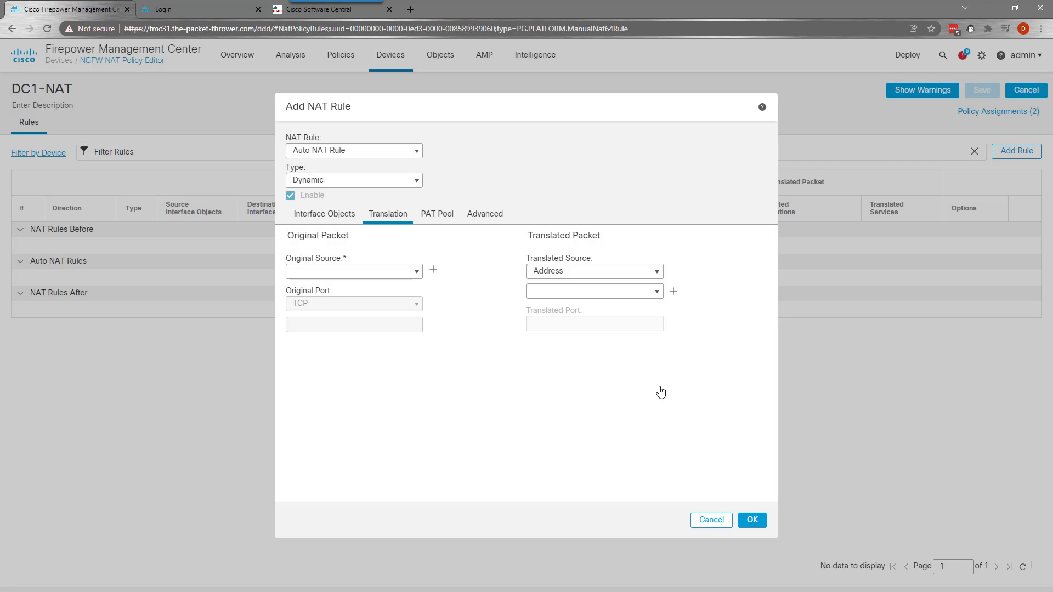
# Translate NET-DC1-LAN to the destination interface IP and save the NAT rule
pyautogui.click(657, 279)
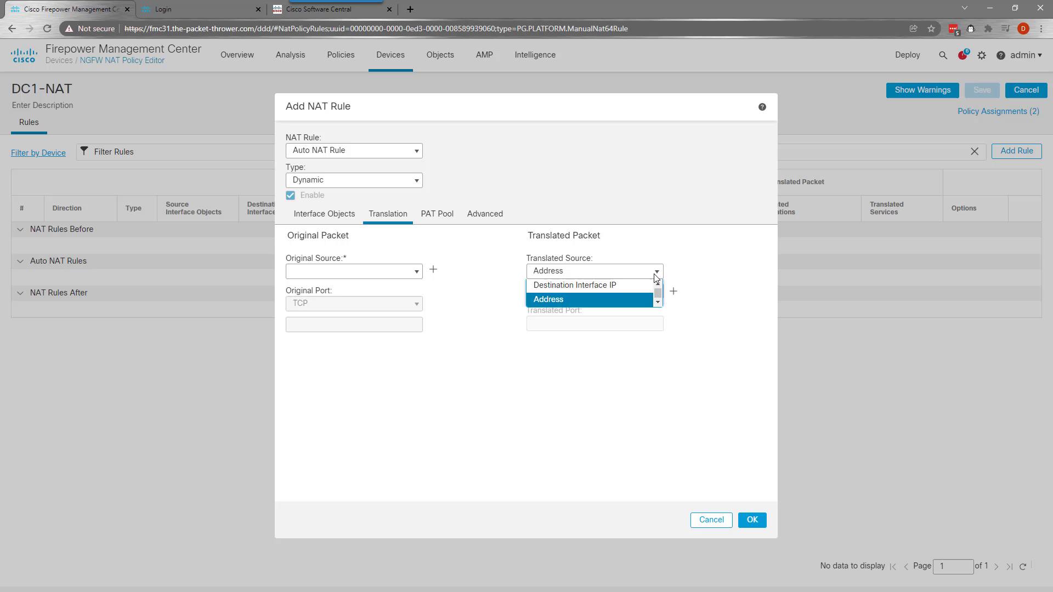
pyautogui.click(617, 284)
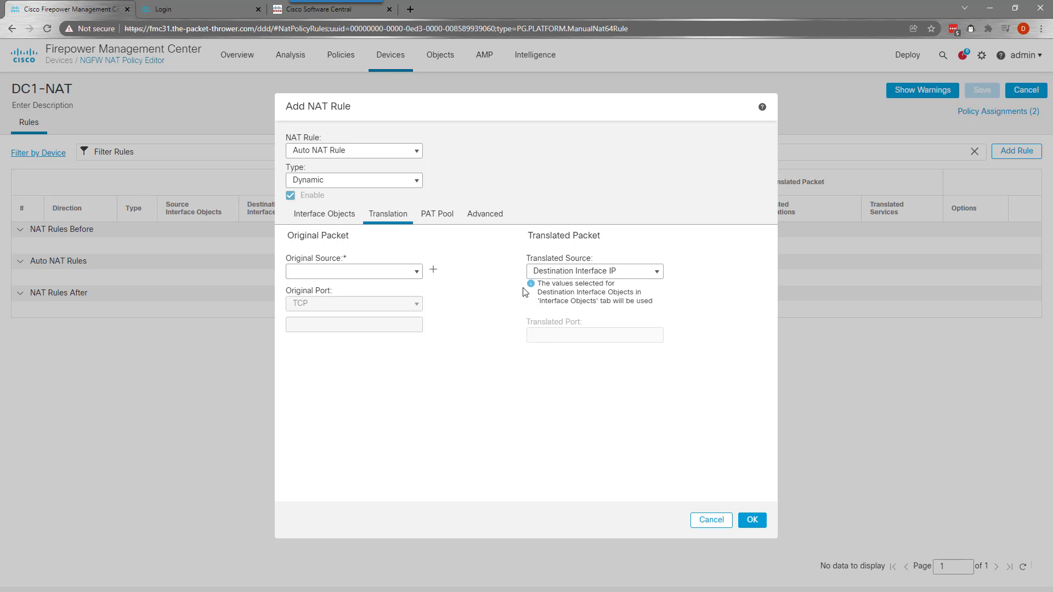
pyautogui.click(756, 524)
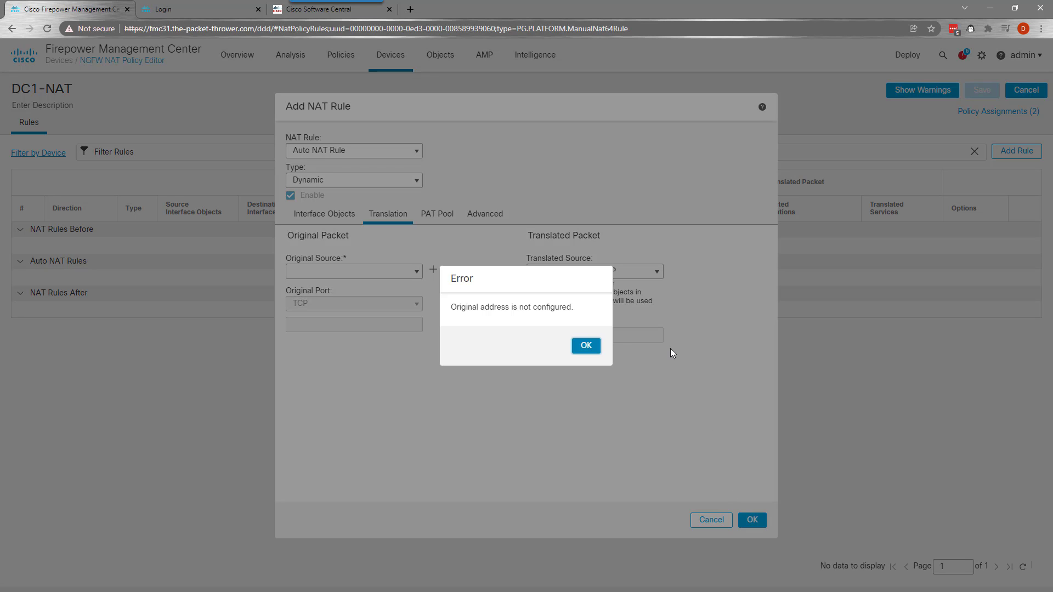
pyautogui.click(585, 346)
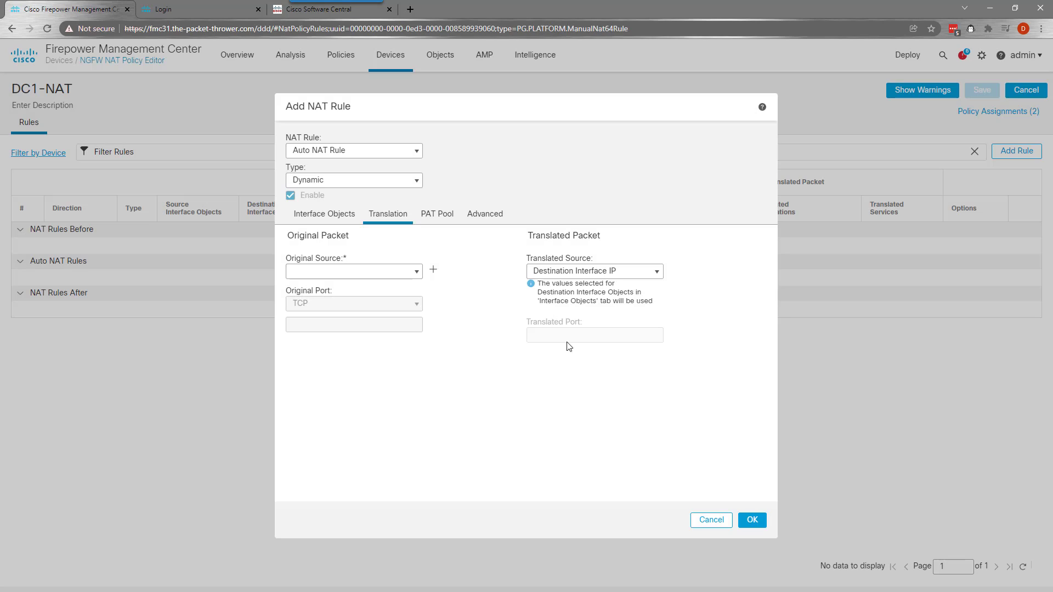
pyautogui.click(415, 273)
pyautogui.scroll(-5, 376, 313)
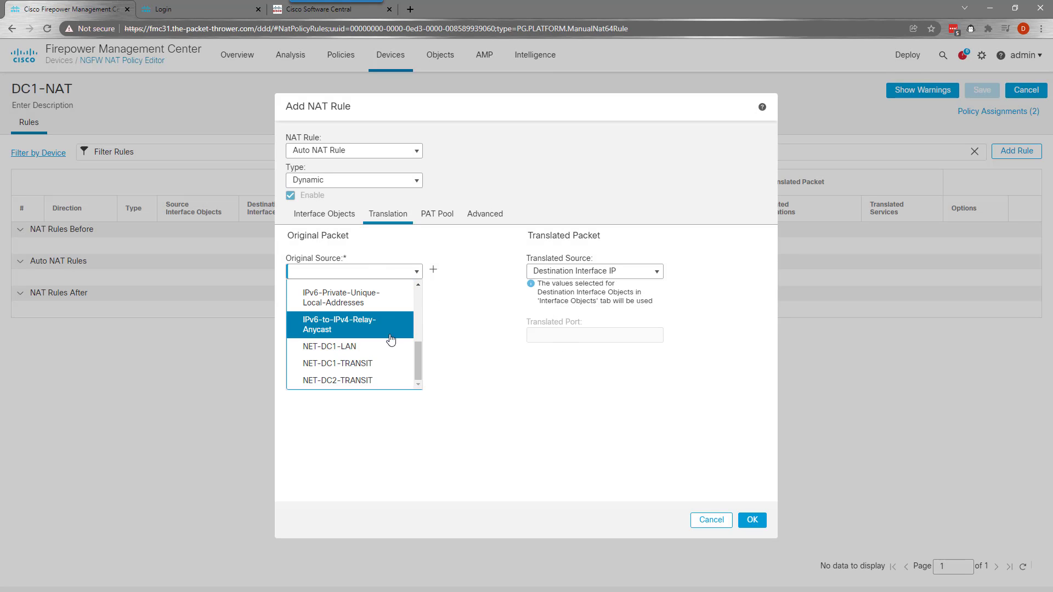
pyautogui.click(330, 357)
pyautogui.click(750, 520)
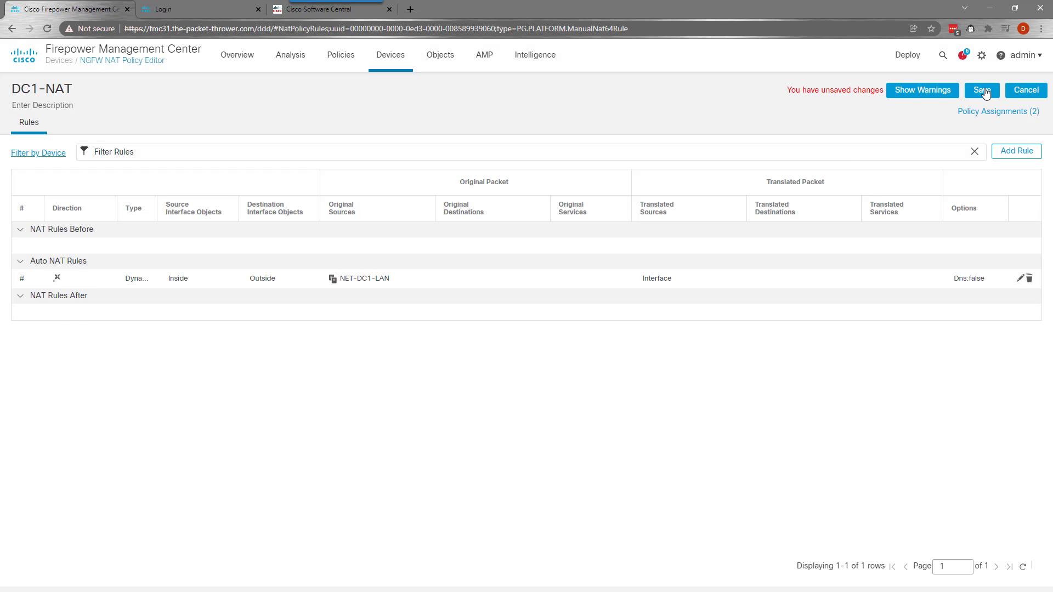
# Save DC1-NAT and return to the NAT policy list
pyautogui.click(982, 91)
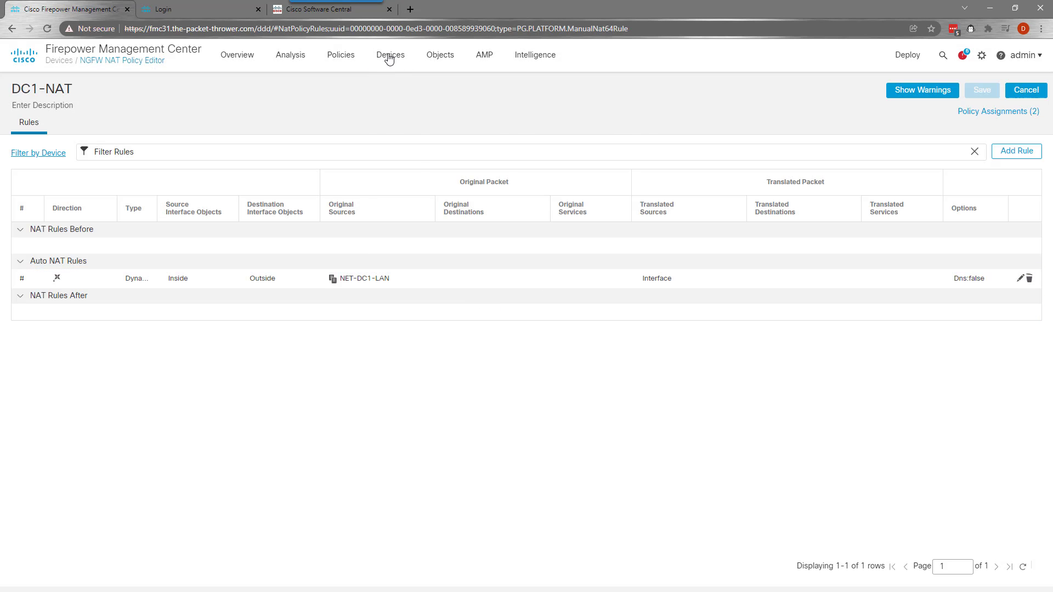
pyautogui.moveTo(390, 58)
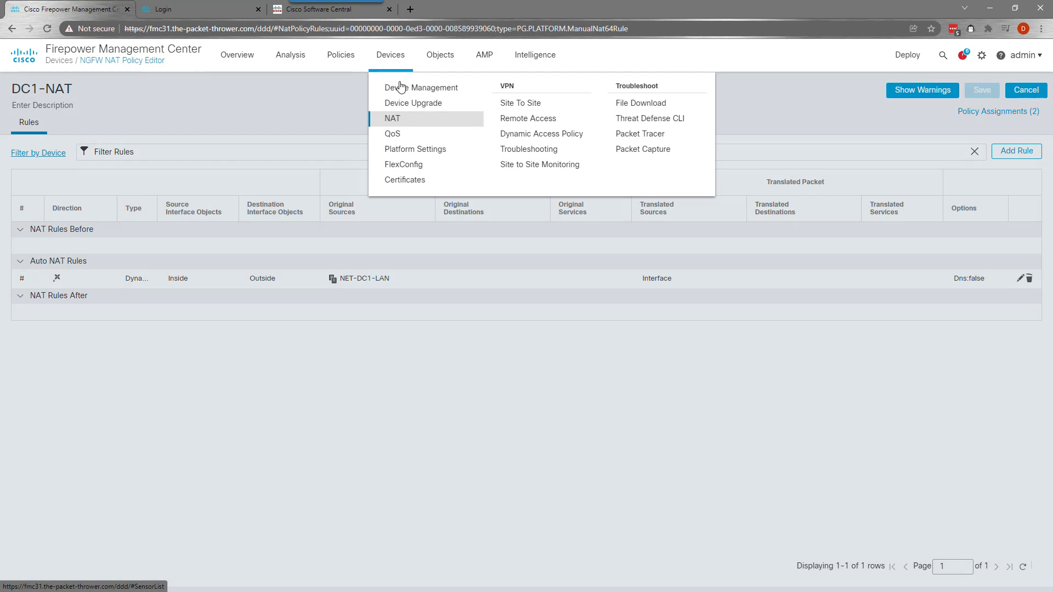
pyautogui.click(400, 87)
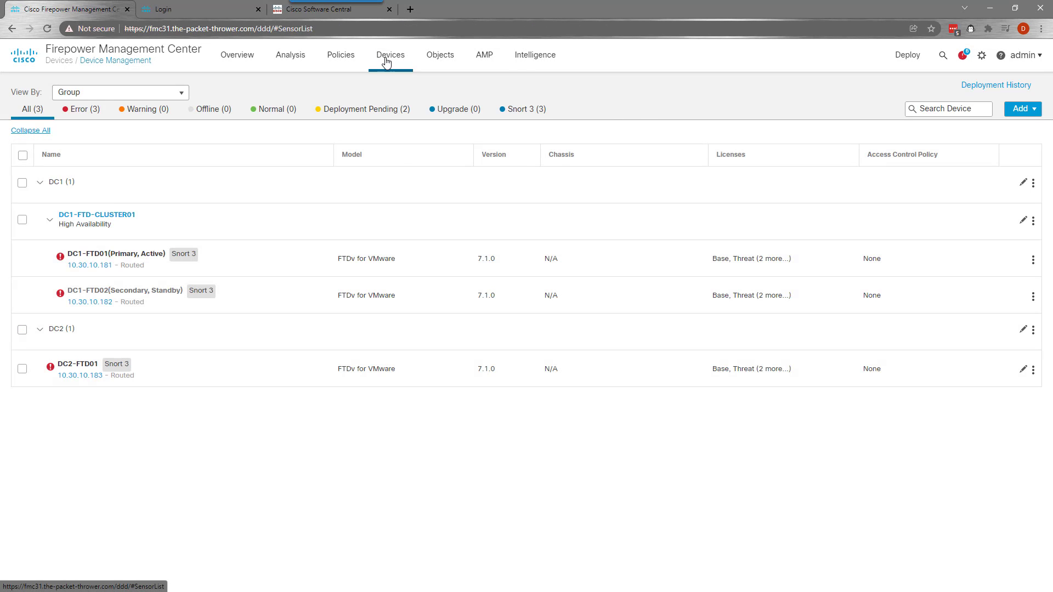
pyautogui.moveTo(387, 59)
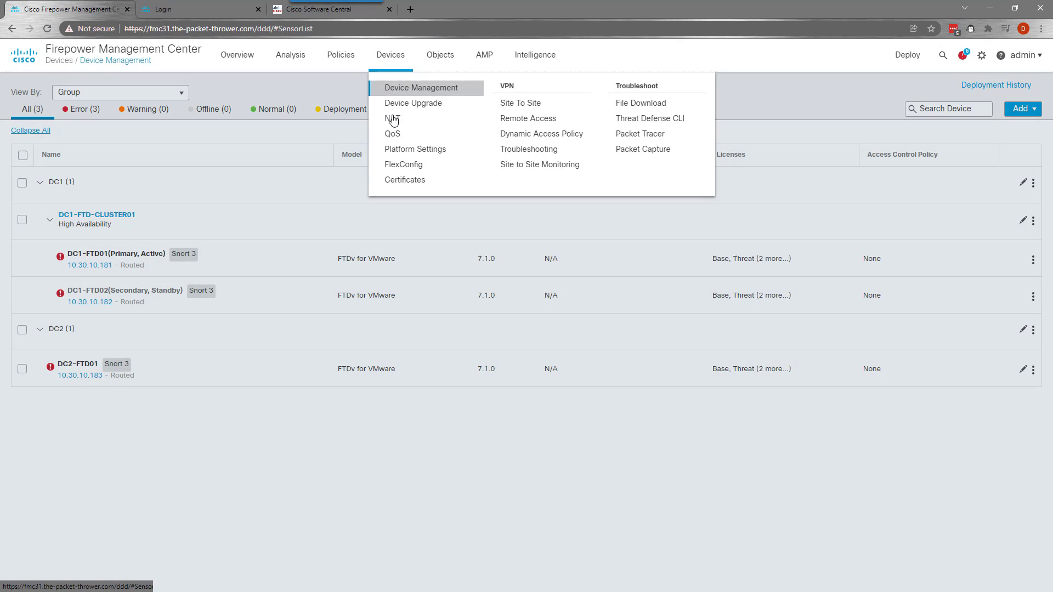
pyautogui.click(390, 120)
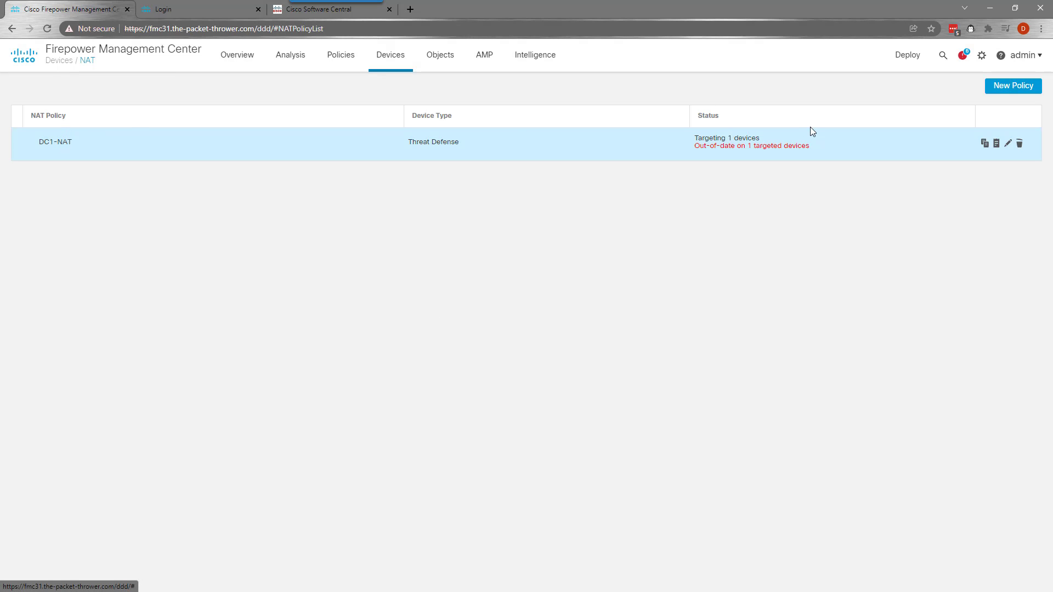
# Copy DC1-NAT as DC2-NAT and assign it to device DC2
pyautogui.click(984, 143)
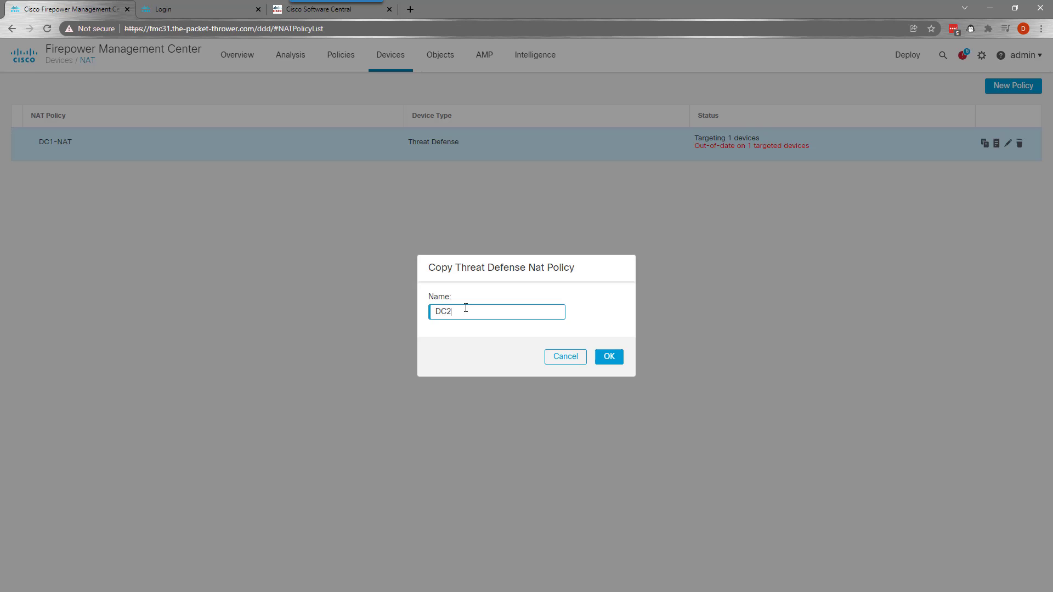
pyautogui.click(620, 357)
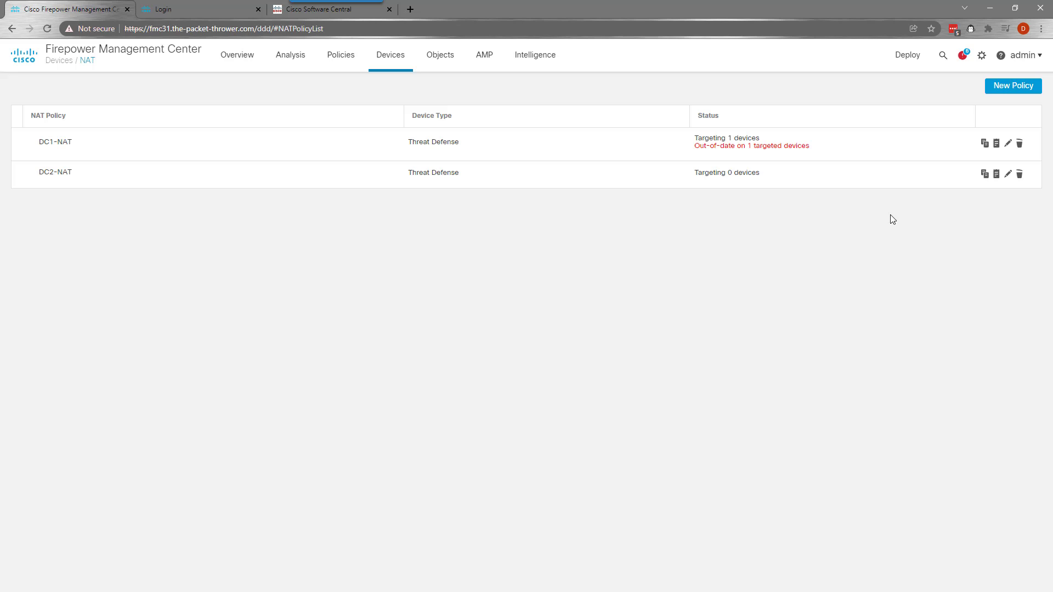
pyautogui.click(1008, 174)
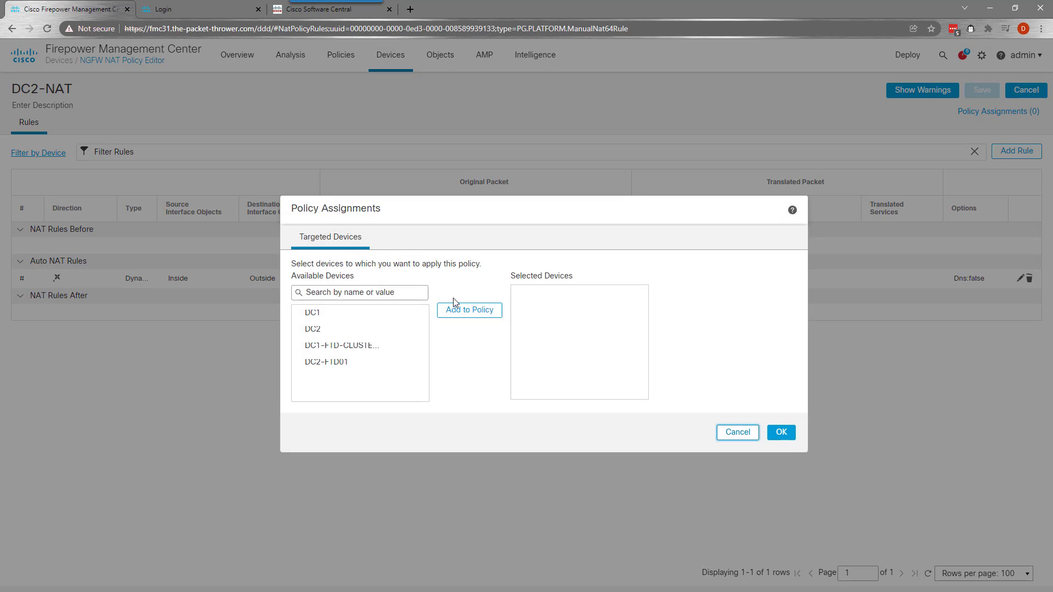
pyautogui.click(313, 330)
pyautogui.click(453, 311)
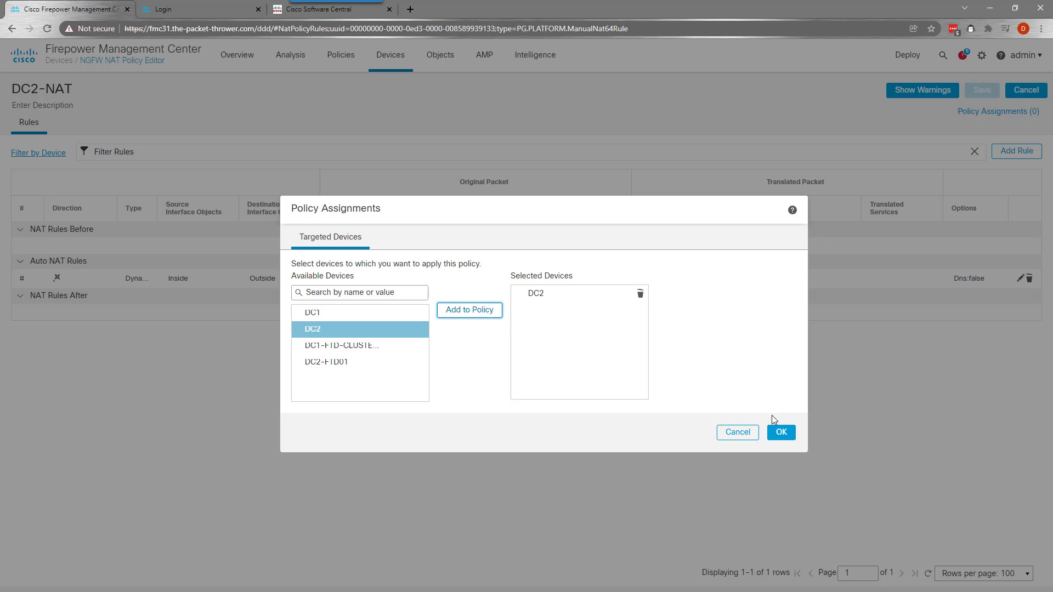
pyautogui.click(782, 433)
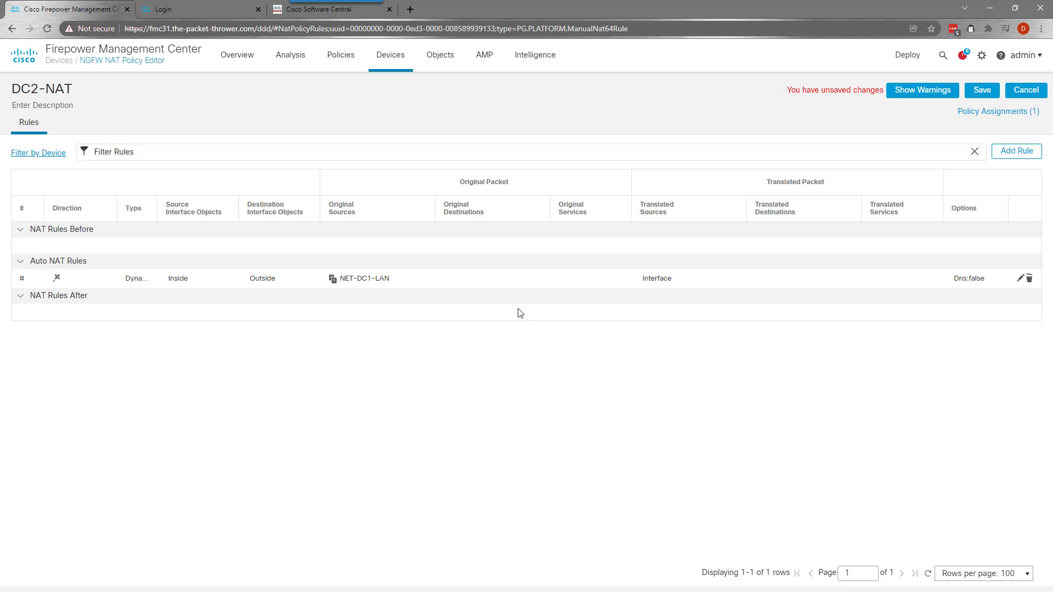
# Create network object NET-DC2-LAN for 10.200.10.0 from the copied Auto NAT rule
pyautogui.click(1021, 279)
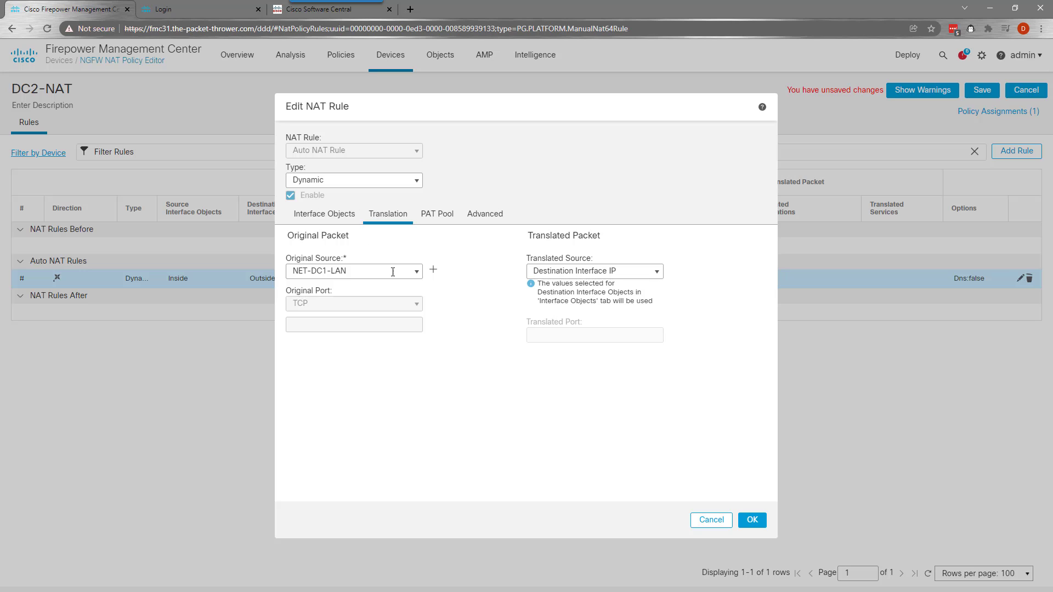
pyautogui.click(434, 271)
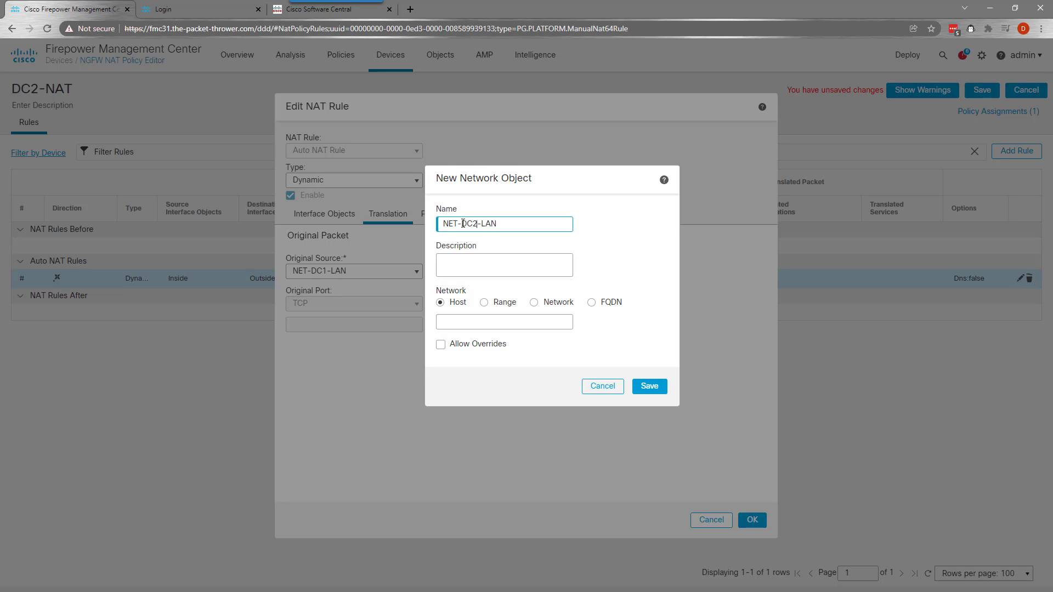
pyautogui.click(549, 303)
pyautogui.click(541, 323)
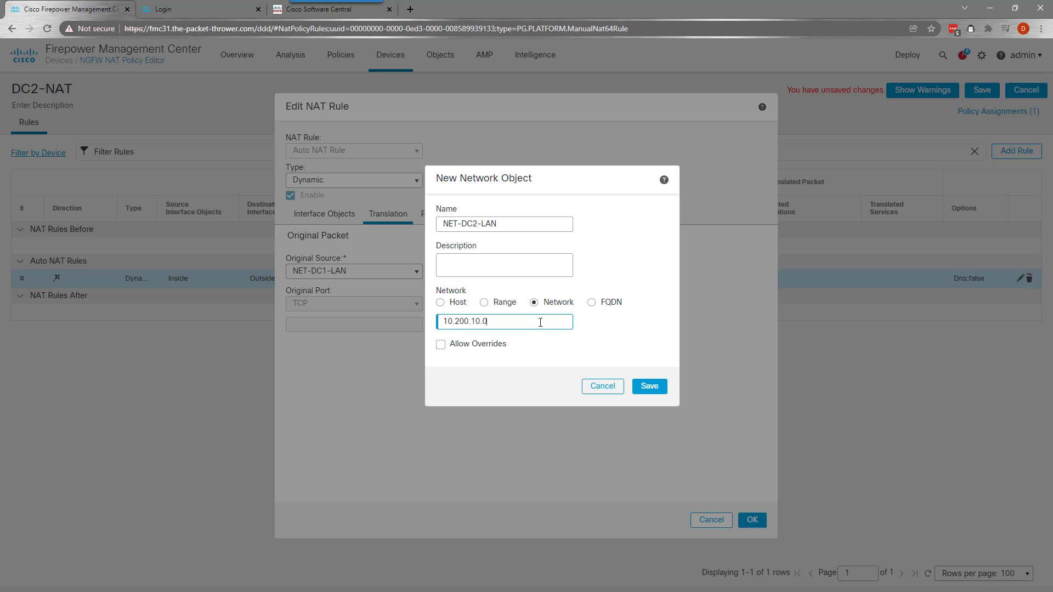
pyautogui.click(648, 386)
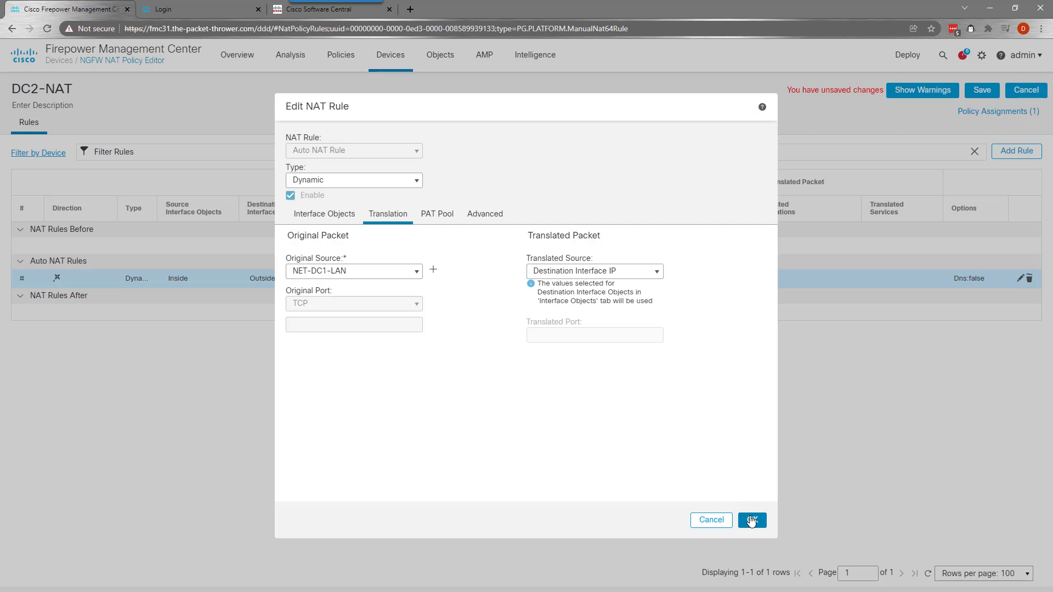
pyautogui.click(752, 521)
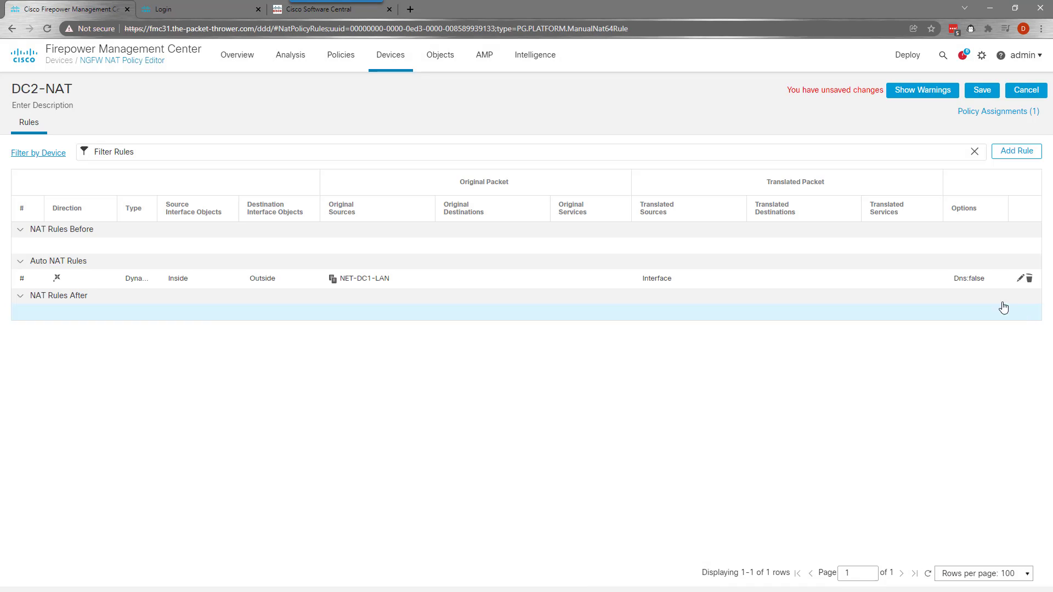
# Set the Auto NAT rule's original source to NET-DC2-LAN
pyautogui.click(1021, 278)
pyautogui.click(419, 280)
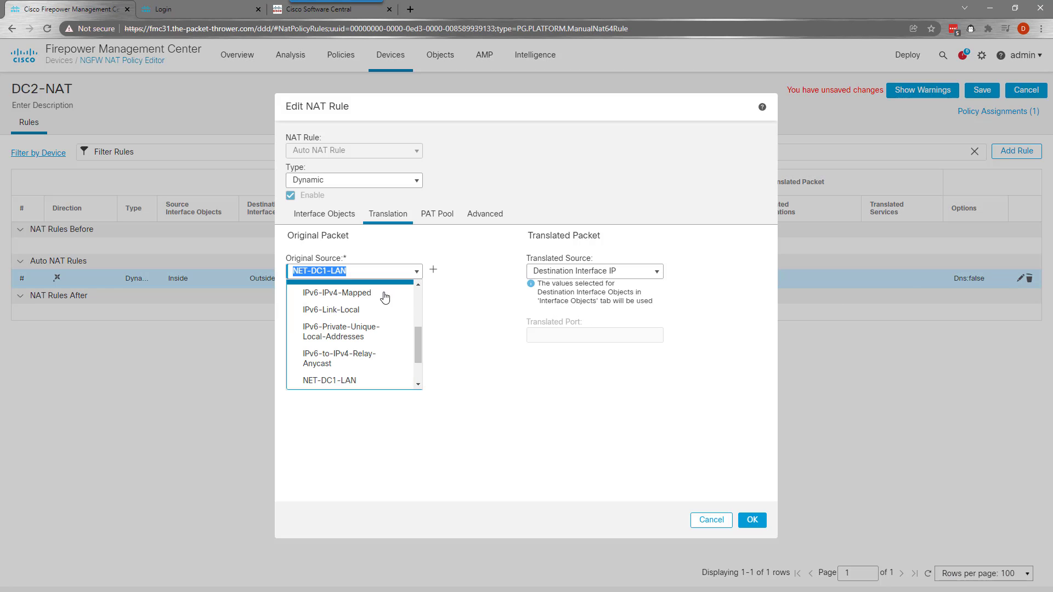
pyautogui.scroll(-3, 384, 323)
pyautogui.click(365, 362)
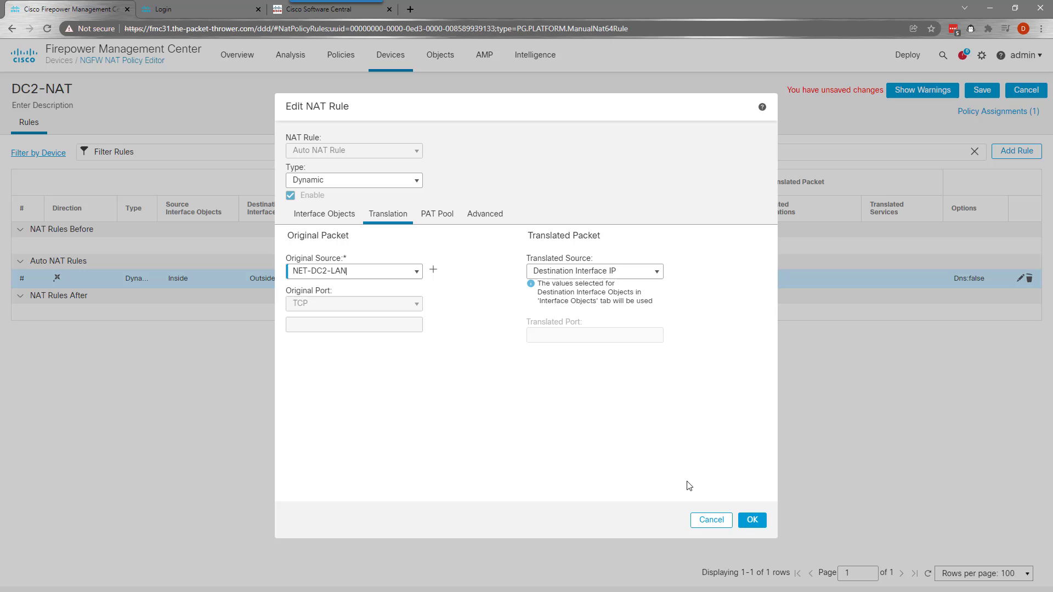
pyautogui.click(752, 520)
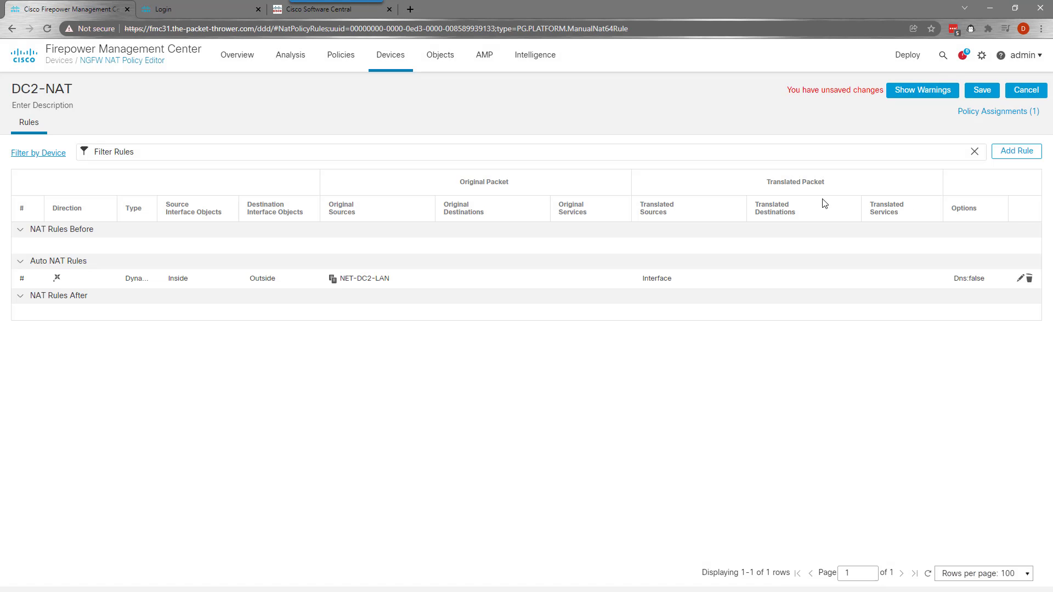
# Save the DC2-NAT policy and deploy it to both DC1-FTD-CLUSTER01 and DC2-FTD01
pyautogui.click(982, 90)
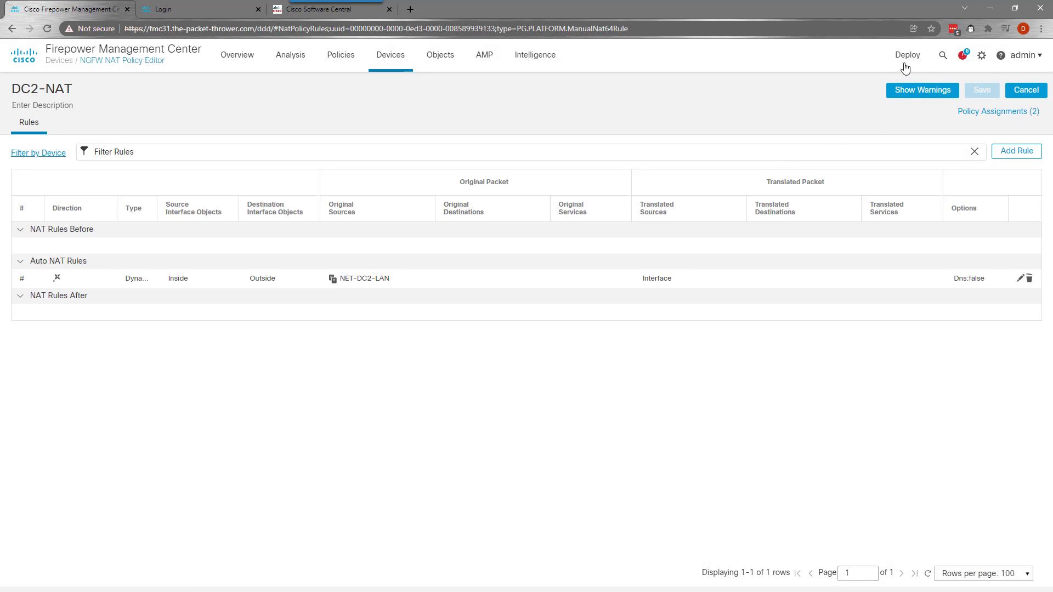
pyautogui.moveTo(907, 56)
pyautogui.click(911, 87)
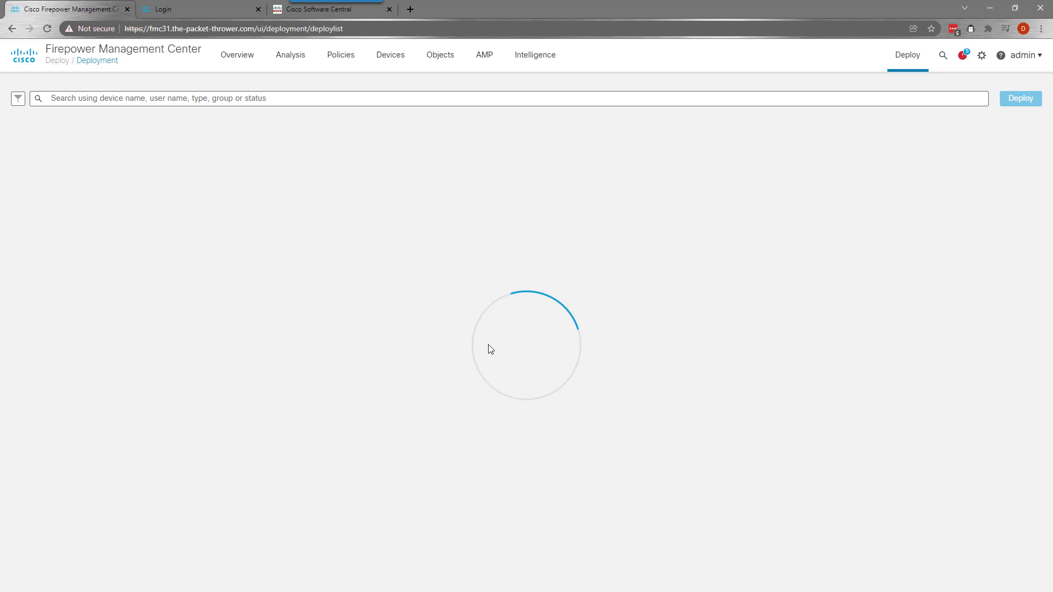
pyautogui.click(41, 118)
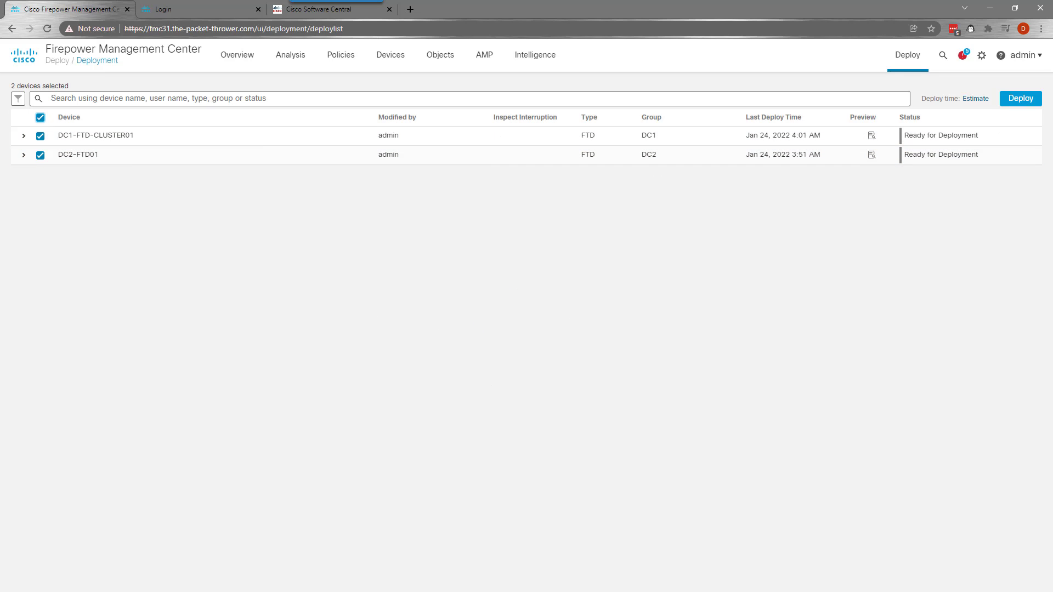
pyautogui.click(1019, 99)
pyautogui.click(643, 388)
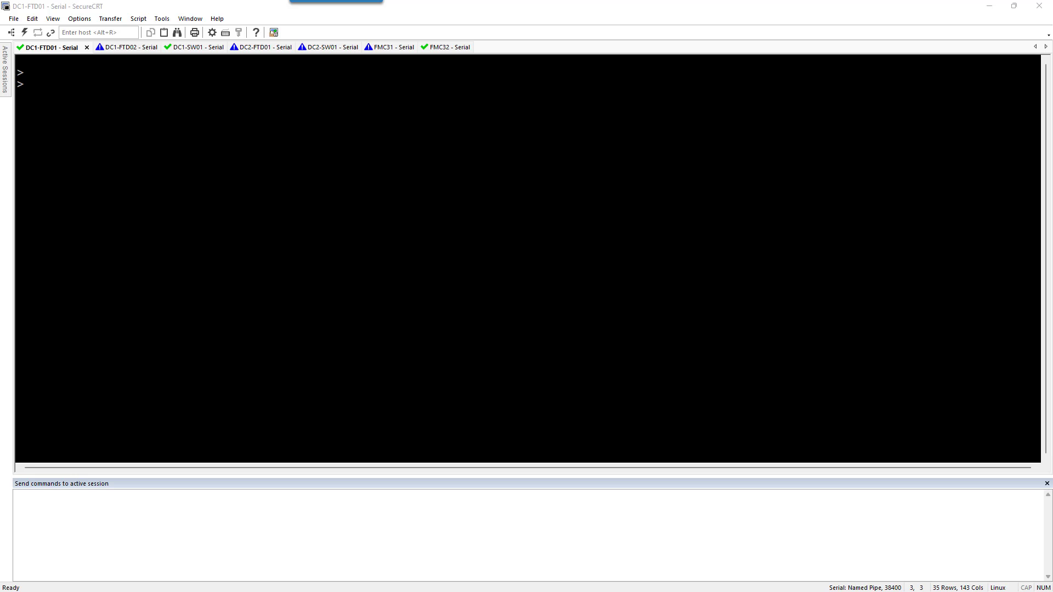
# On DC1-FTD01, run 'show ospf neighbor' to confirm neighbor 10.100.10.1 is FULL/BDR
pyautogui.click(415, 301)
pyautogui.press('Return')
pyautogui.write('show ')
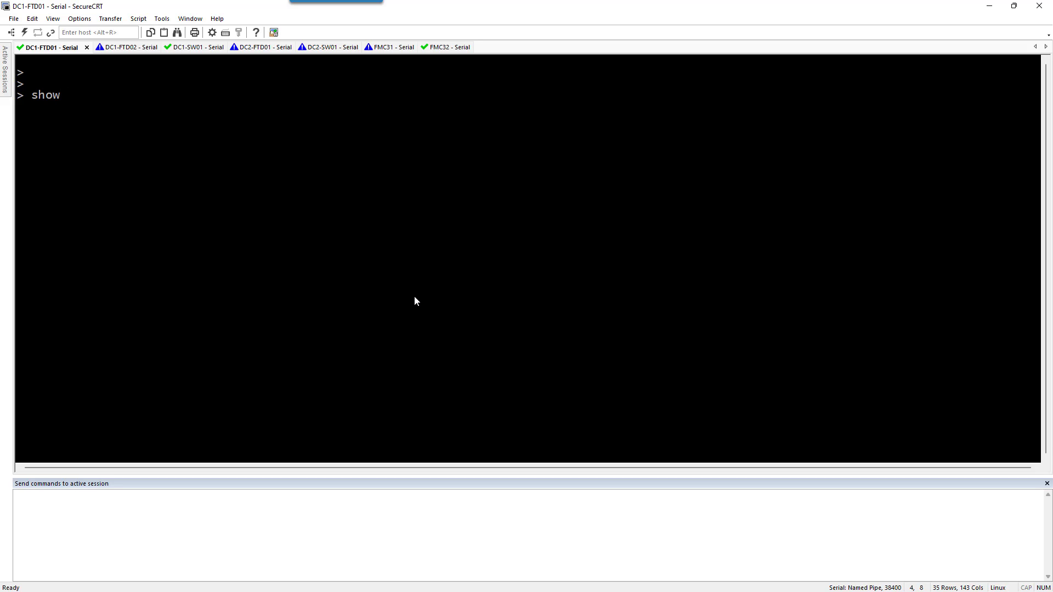
pyautogui.write('ospf ne')
pyautogui.press('Tab')
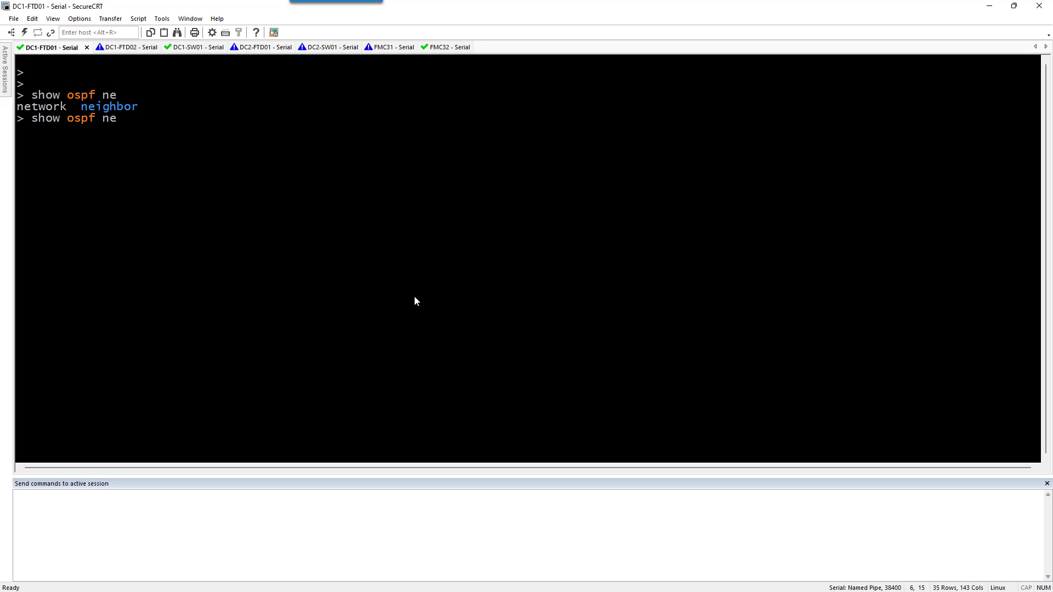
pyautogui.write('i')
pyautogui.press('Tab')
pyautogui.press('Return')
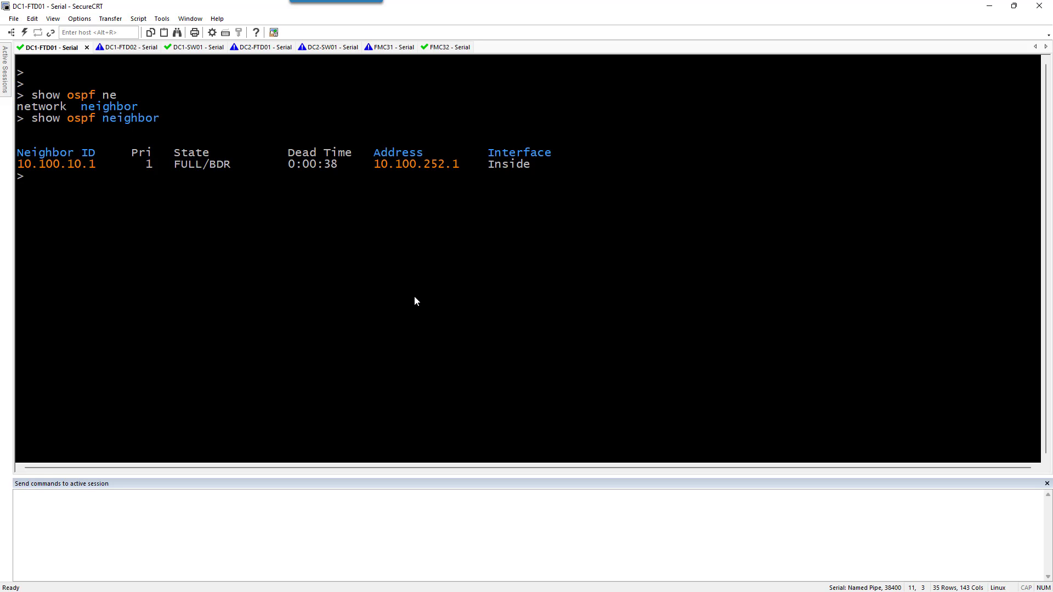
# Run 'show route' to check the default route via Outside and OSPF routes
pyautogui.write('show route')
pyautogui.press('Return')
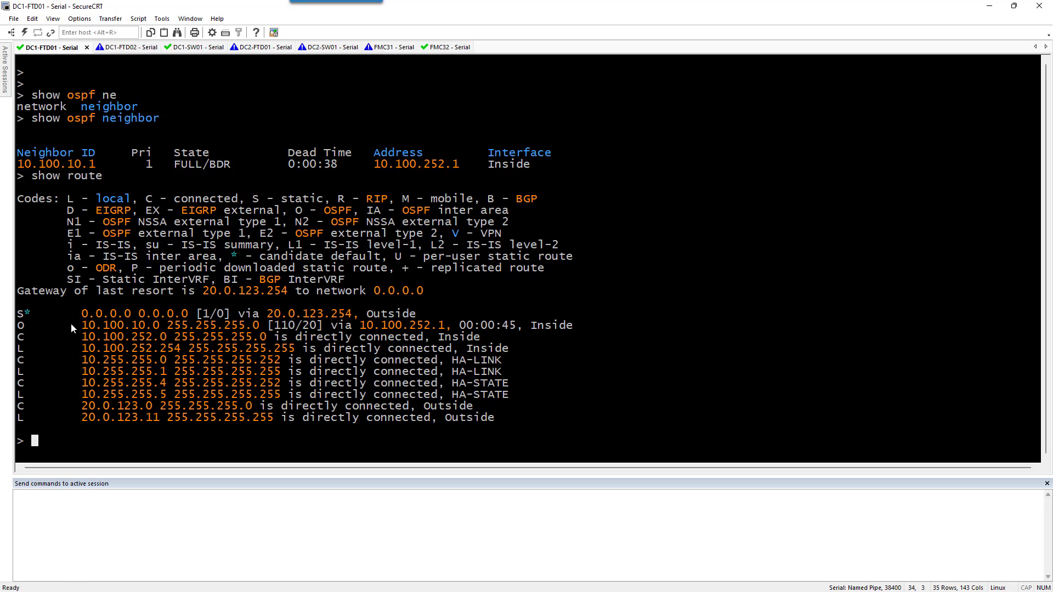
pyautogui.moveTo(70, 325); pyautogui.dragTo(242, 337)
pyautogui.click(561, 357)
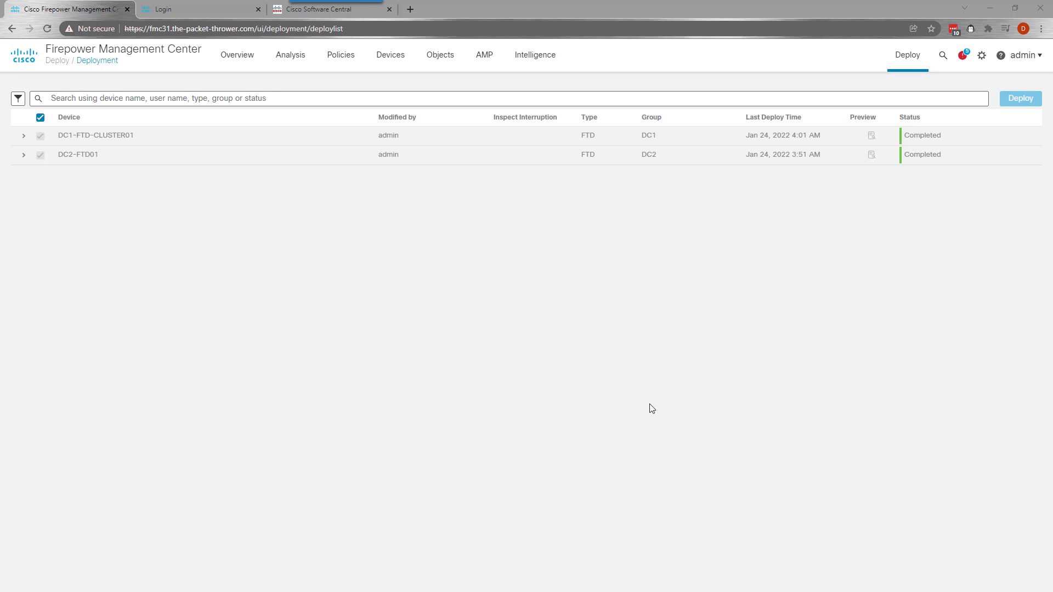
# Go to the OSPF routing settings of DC1-FTD-CLUSTER01 in Device Management
pyautogui.click(386, 58)
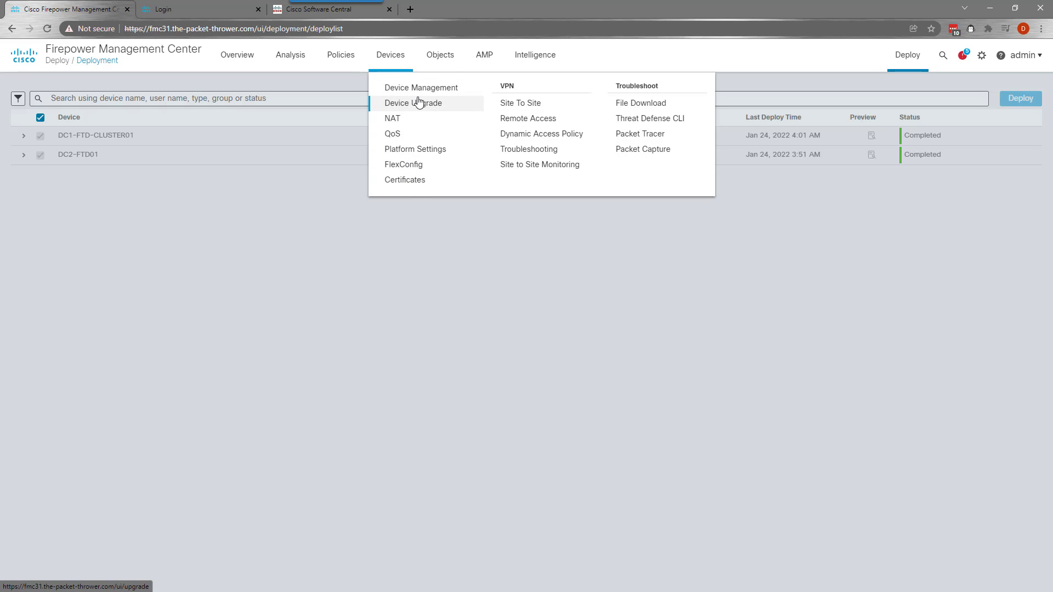
pyautogui.click(432, 87)
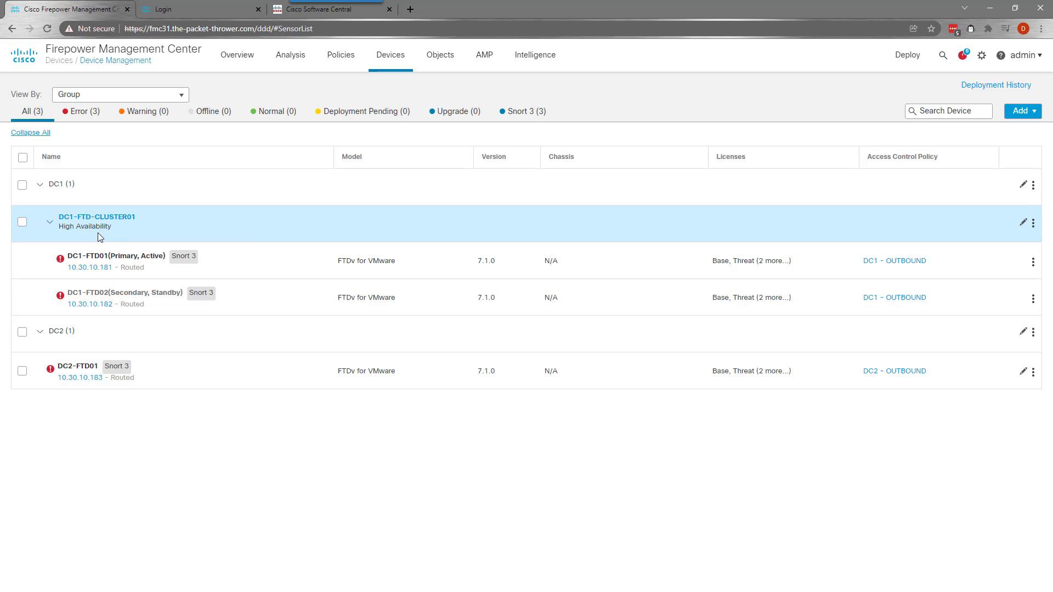
pyautogui.click(98, 218)
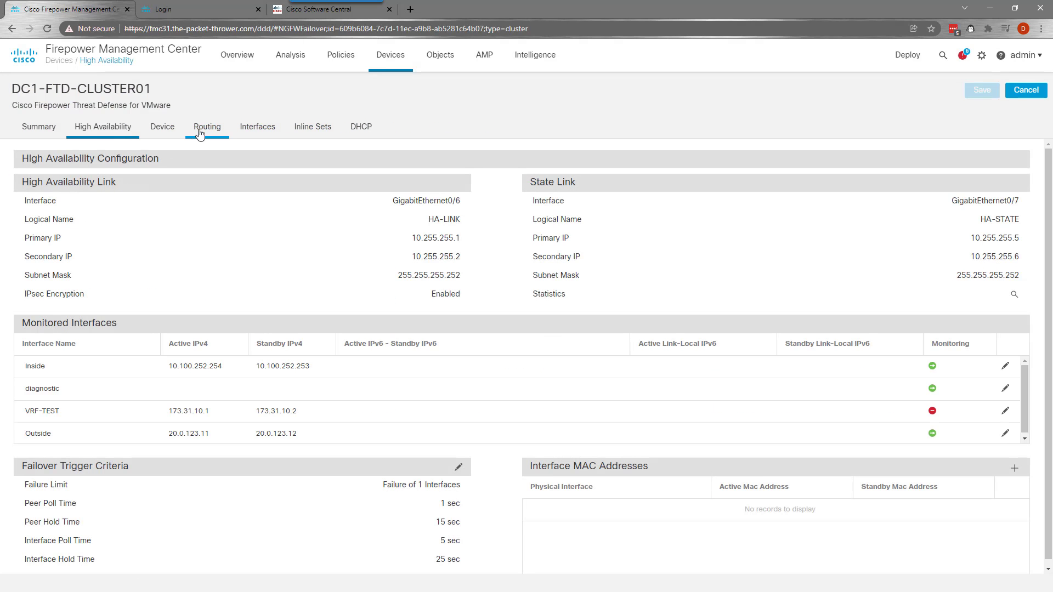
pyautogui.click(207, 128)
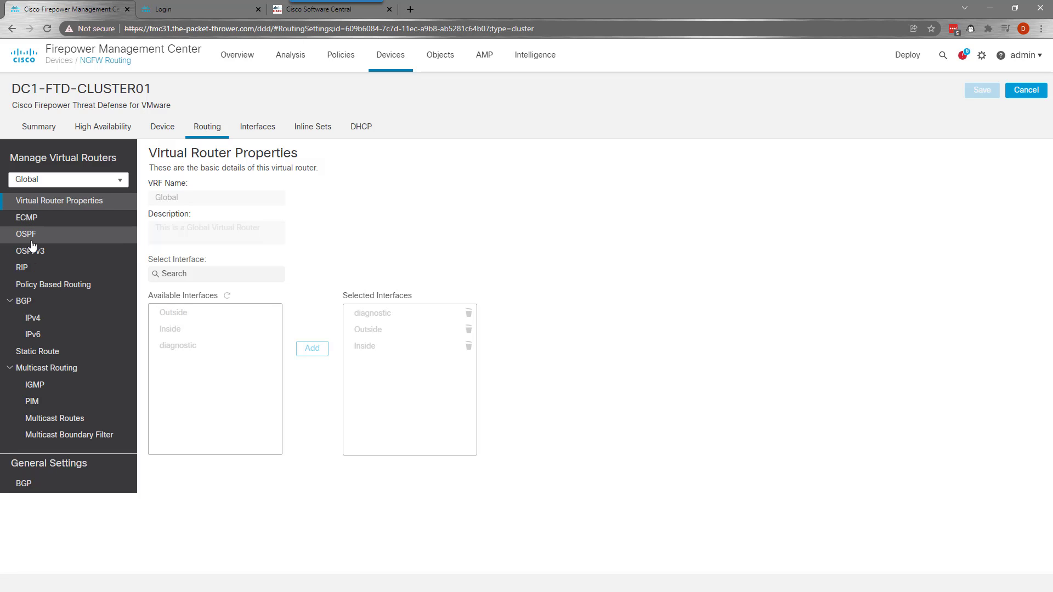
pyautogui.click(32, 241)
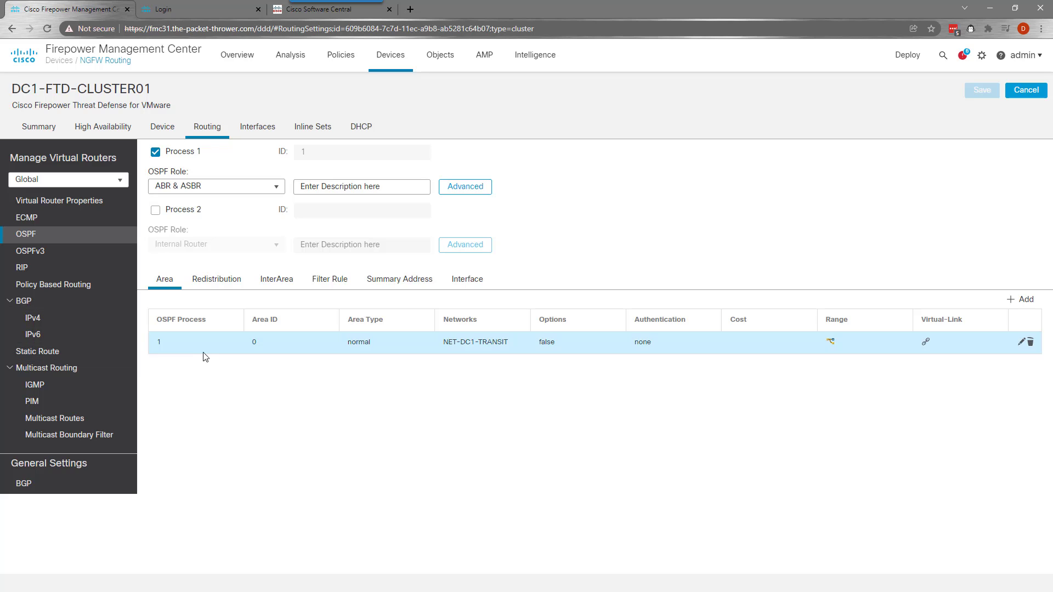
# In advanced OSPF options, enable Default Information Originate with Always advertise, then save
pyautogui.click(464, 187)
pyautogui.scroll(-3, 602, 374)
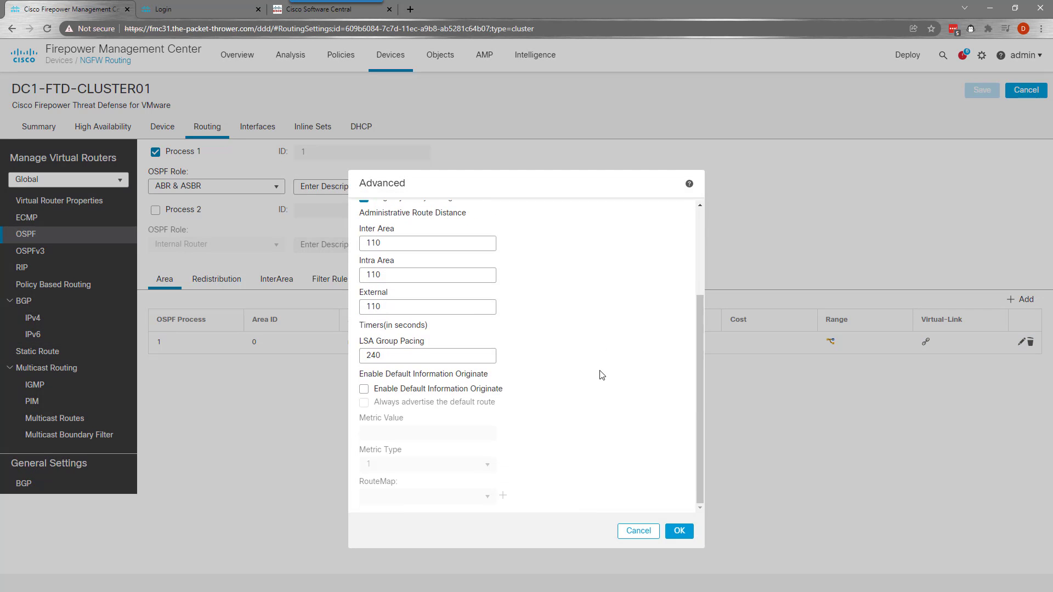
pyautogui.click(364, 390)
pyautogui.click(364, 403)
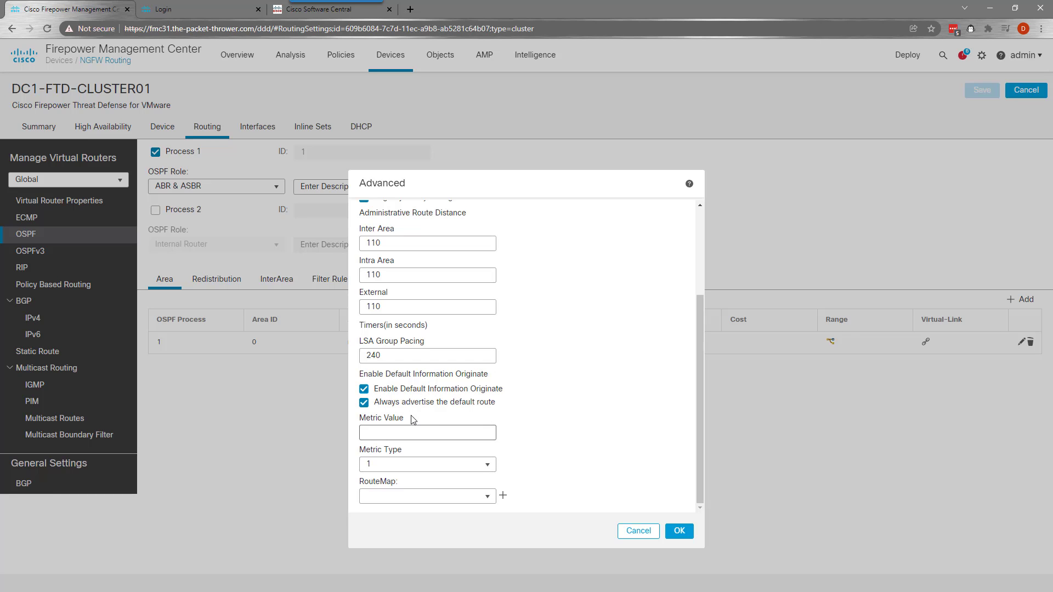
pyautogui.click(679, 531)
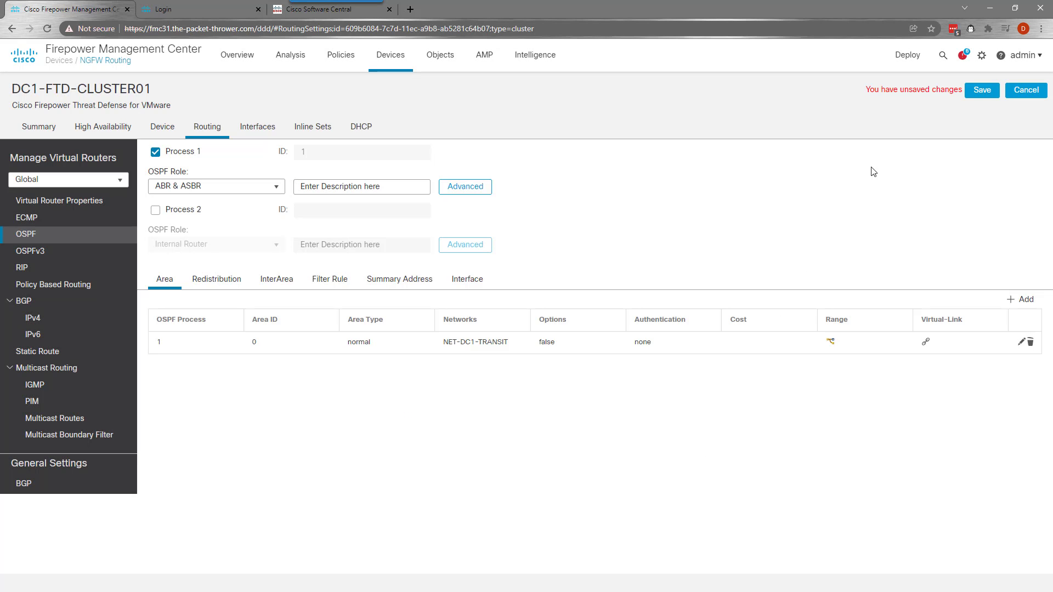
pyautogui.click(982, 90)
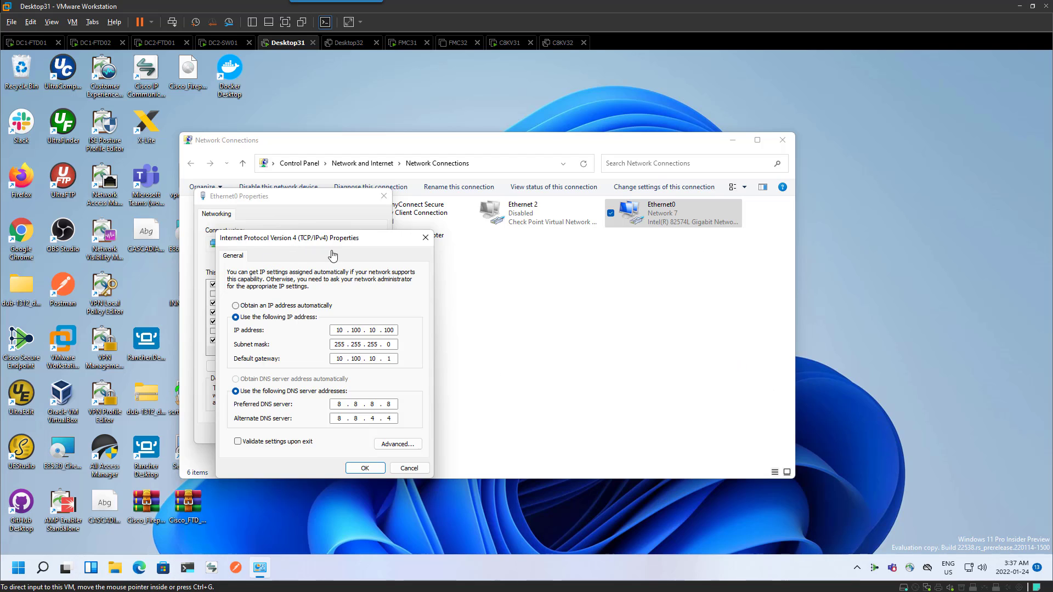
# Close the IPv4 and Ethernet0 Properties dialogs, then launch Edge and maximize it
pyautogui.click(363, 468)
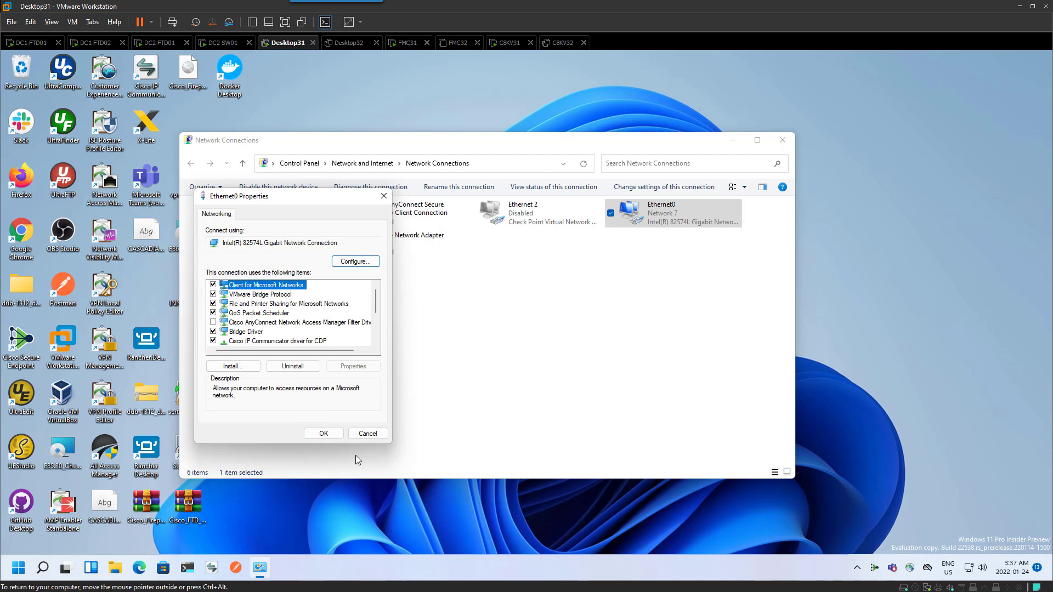
pyautogui.click(324, 434)
pyautogui.click(535, 360)
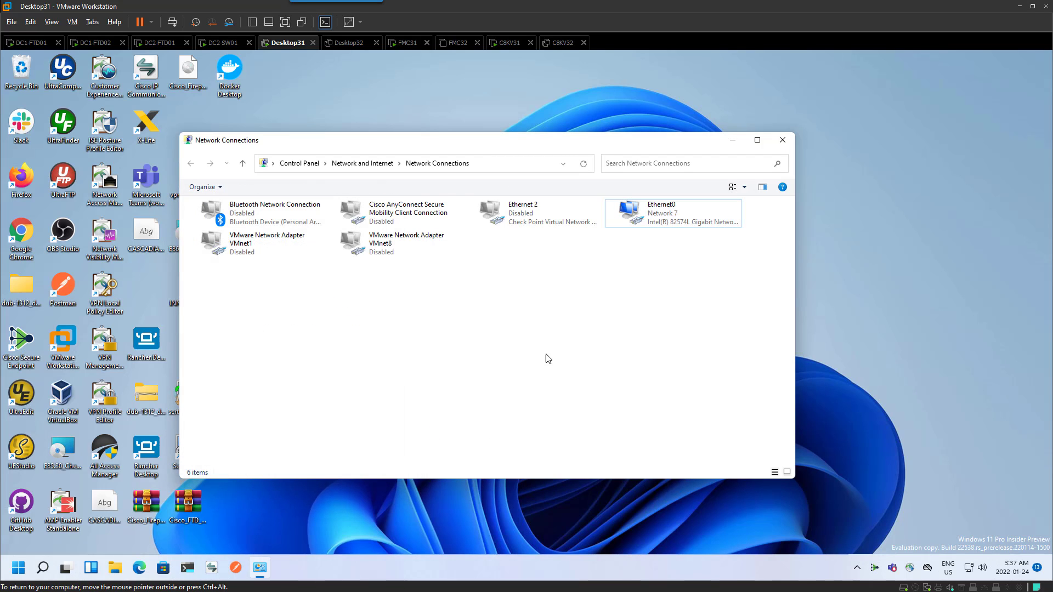
pyautogui.click(345, 530)
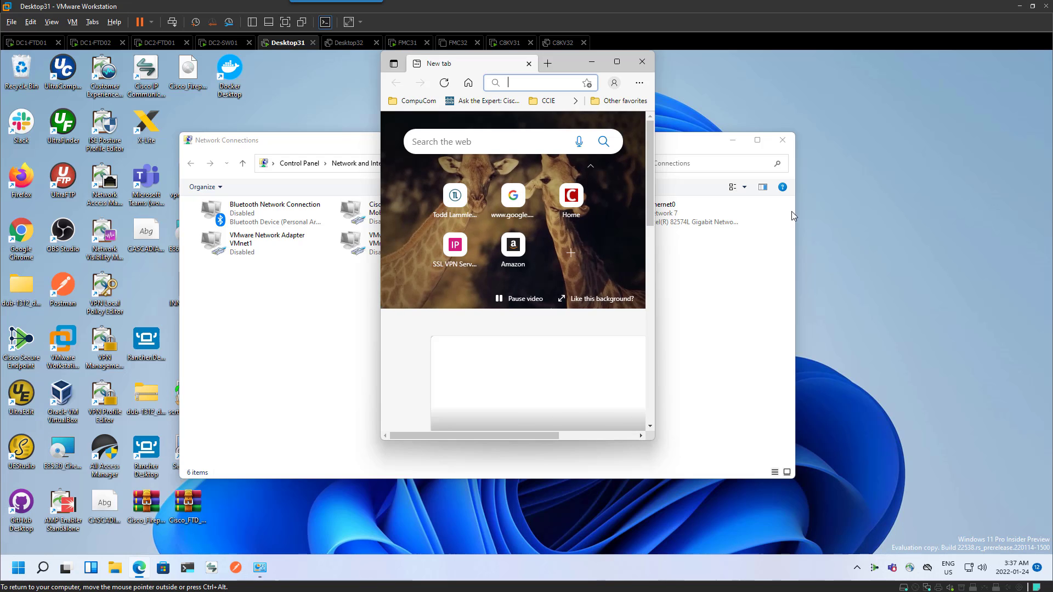
pyautogui.click(618, 63)
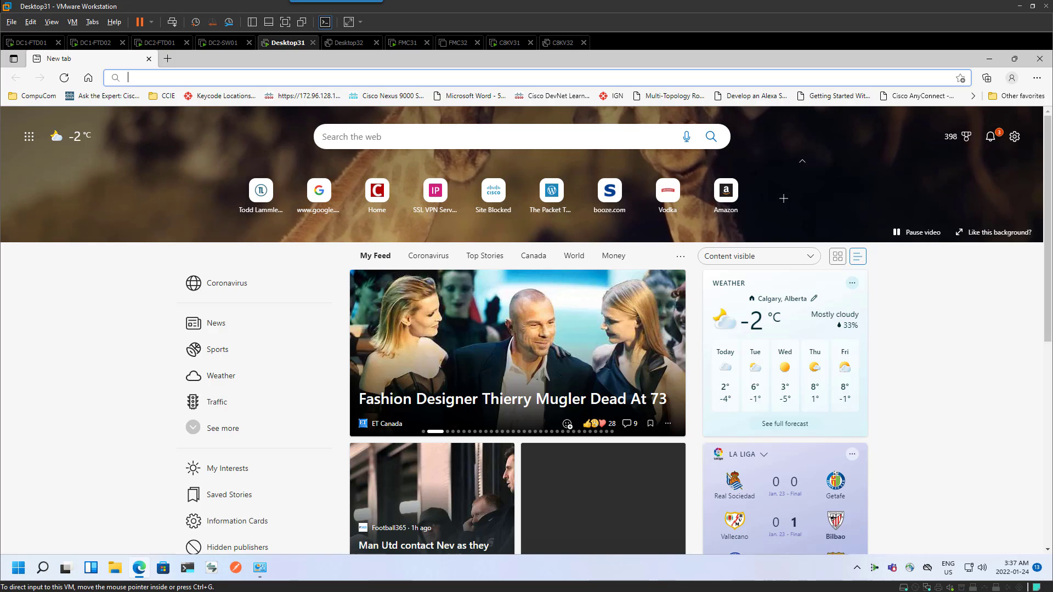
# In FMC, view Analysis > Unified Events maximized, with all notifications dismissed
pyautogui.hotkey('alt', 'Tab')
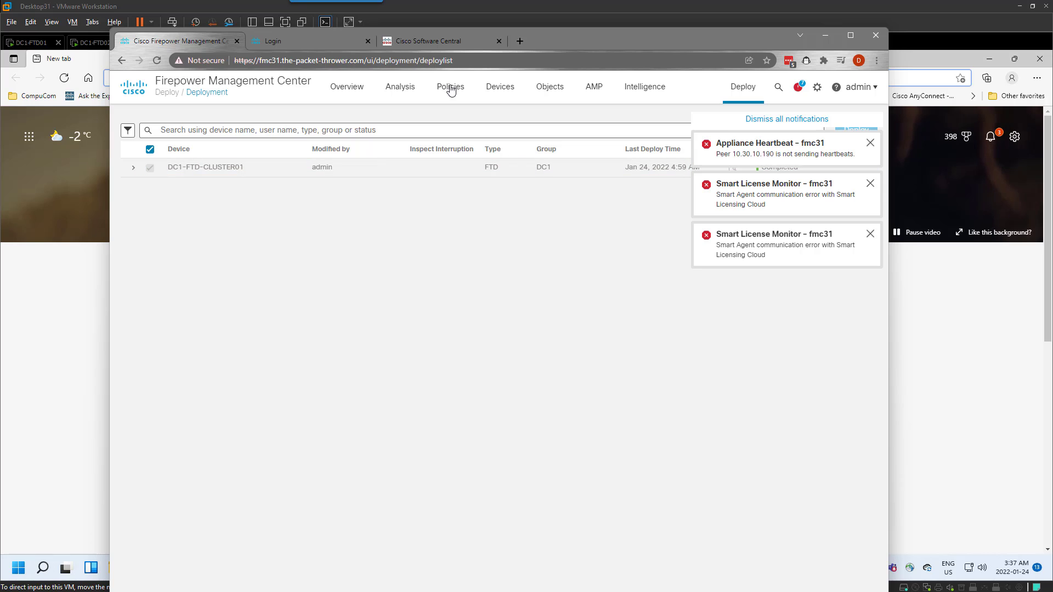
pyautogui.moveTo(411, 92)
pyautogui.click(420, 135)
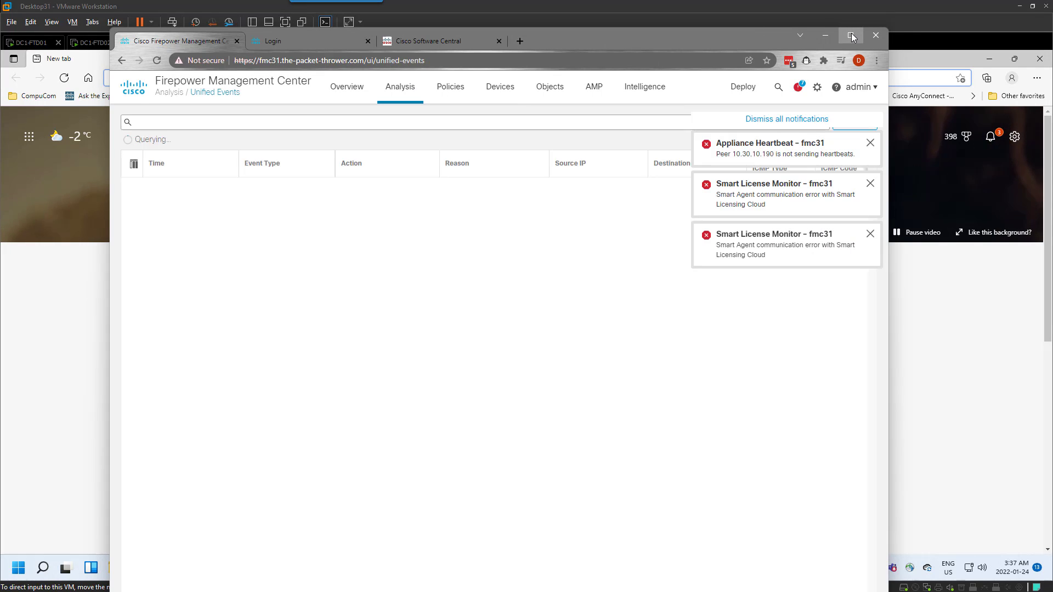
pyautogui.click(852, 36)
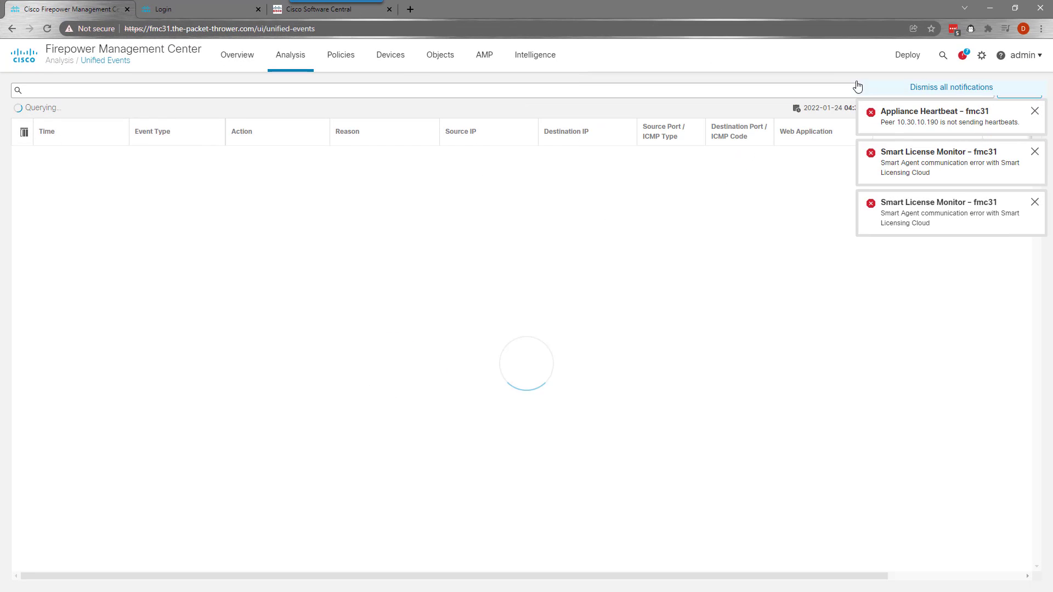
pyautogui.click(935, 86)
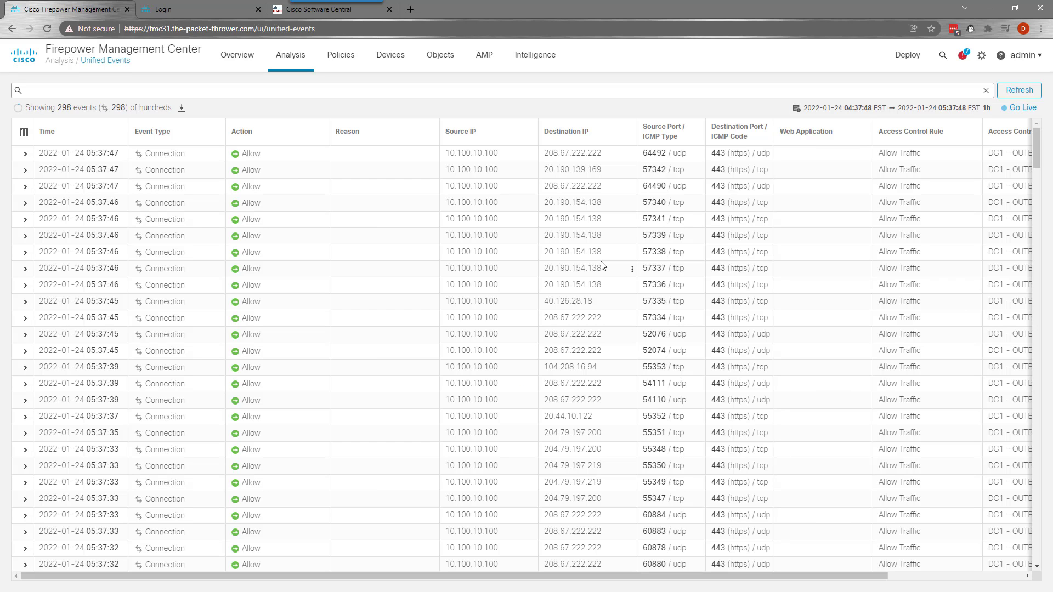